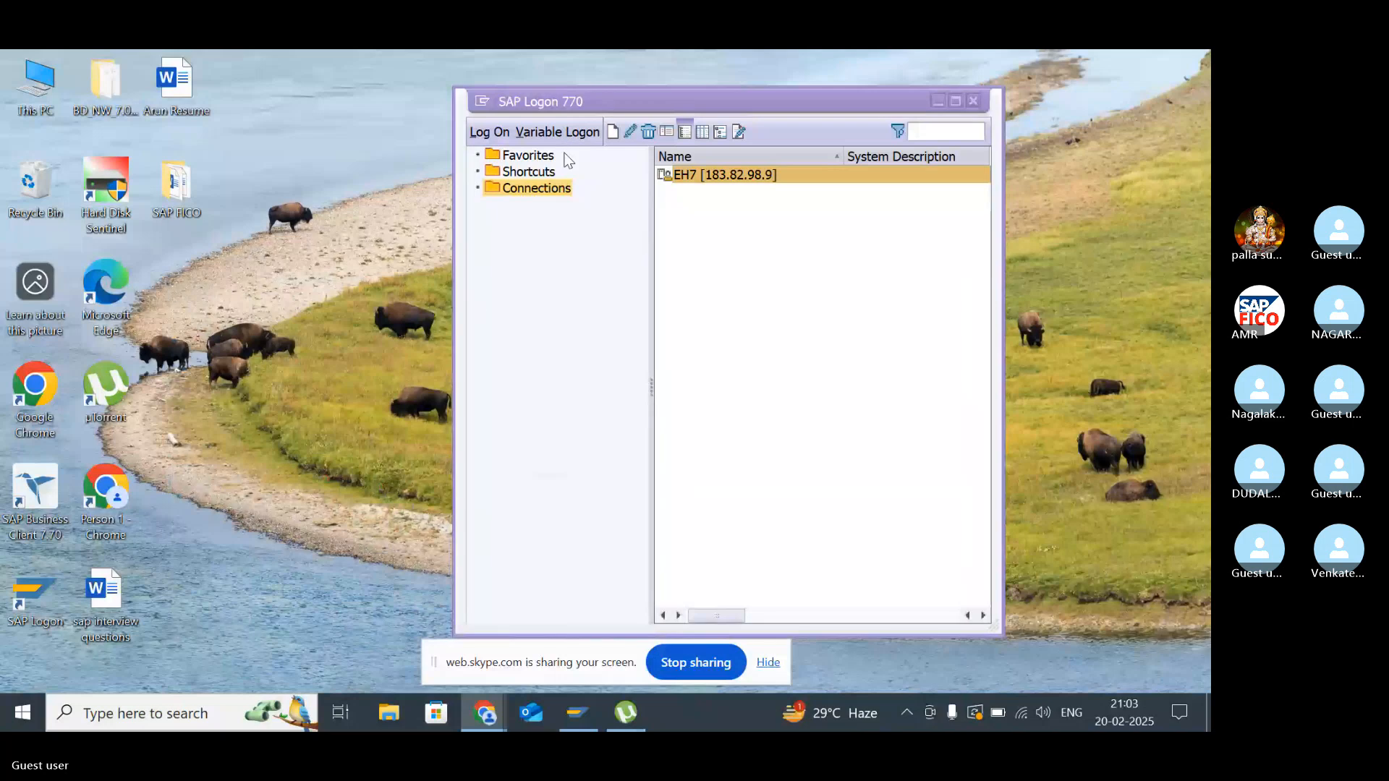
- Log on to the EH7 system, client 800, as user 26user2 with the account password
click(501, 132)
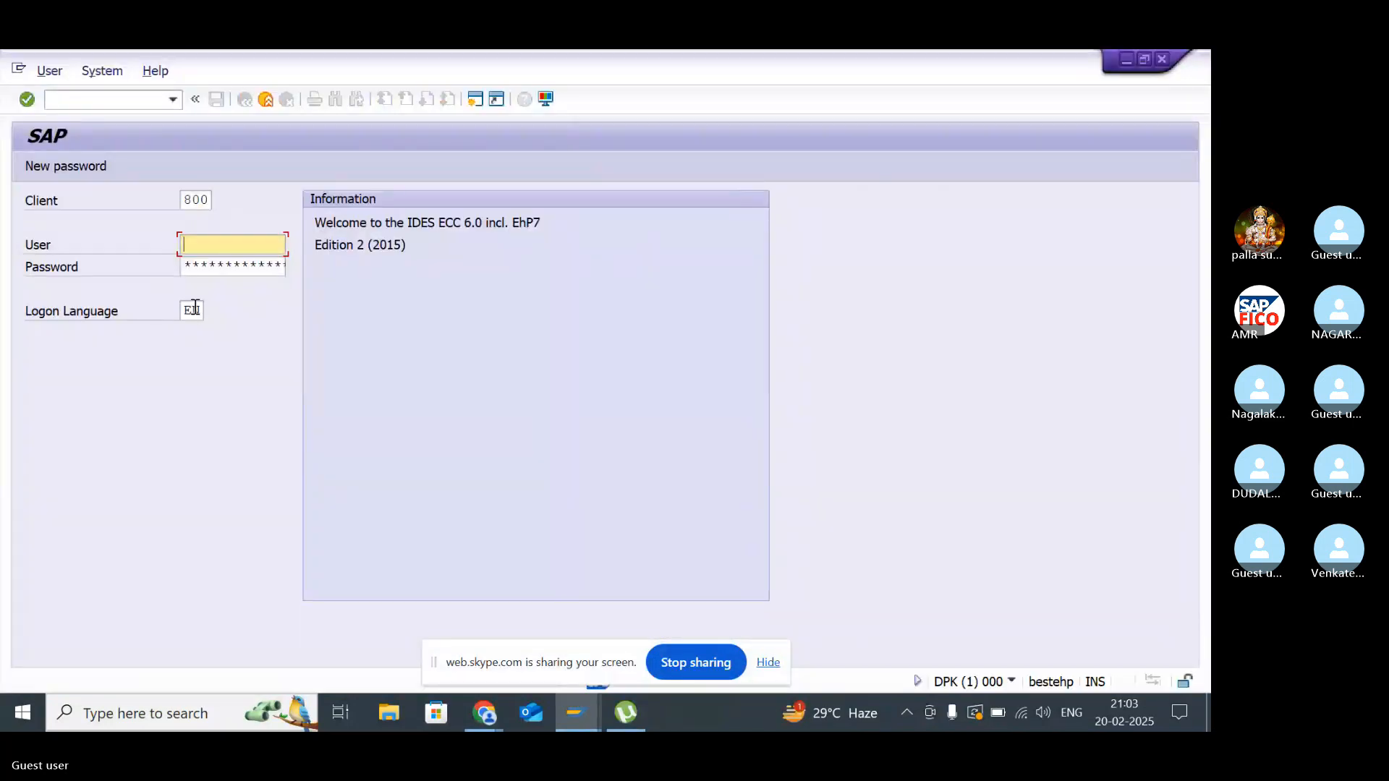
text(2)
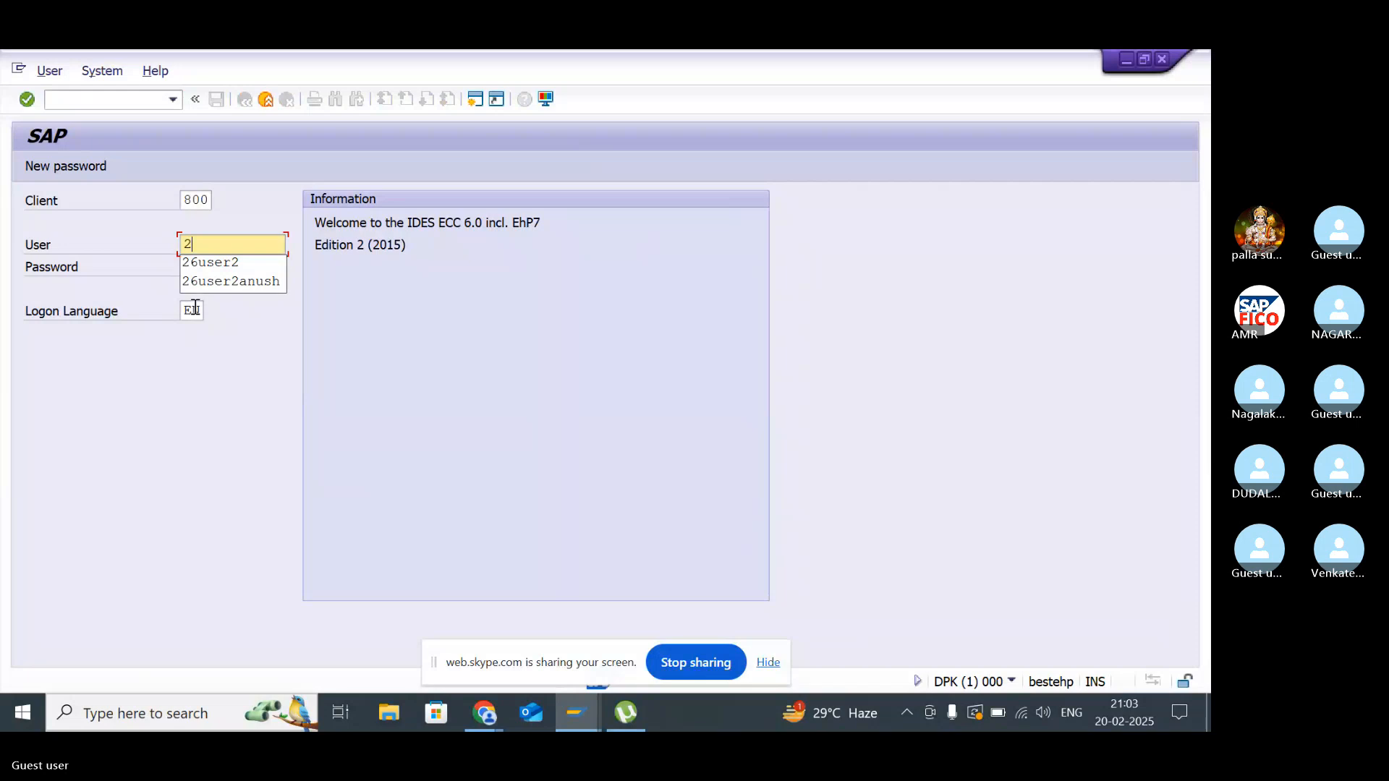
key(Return)
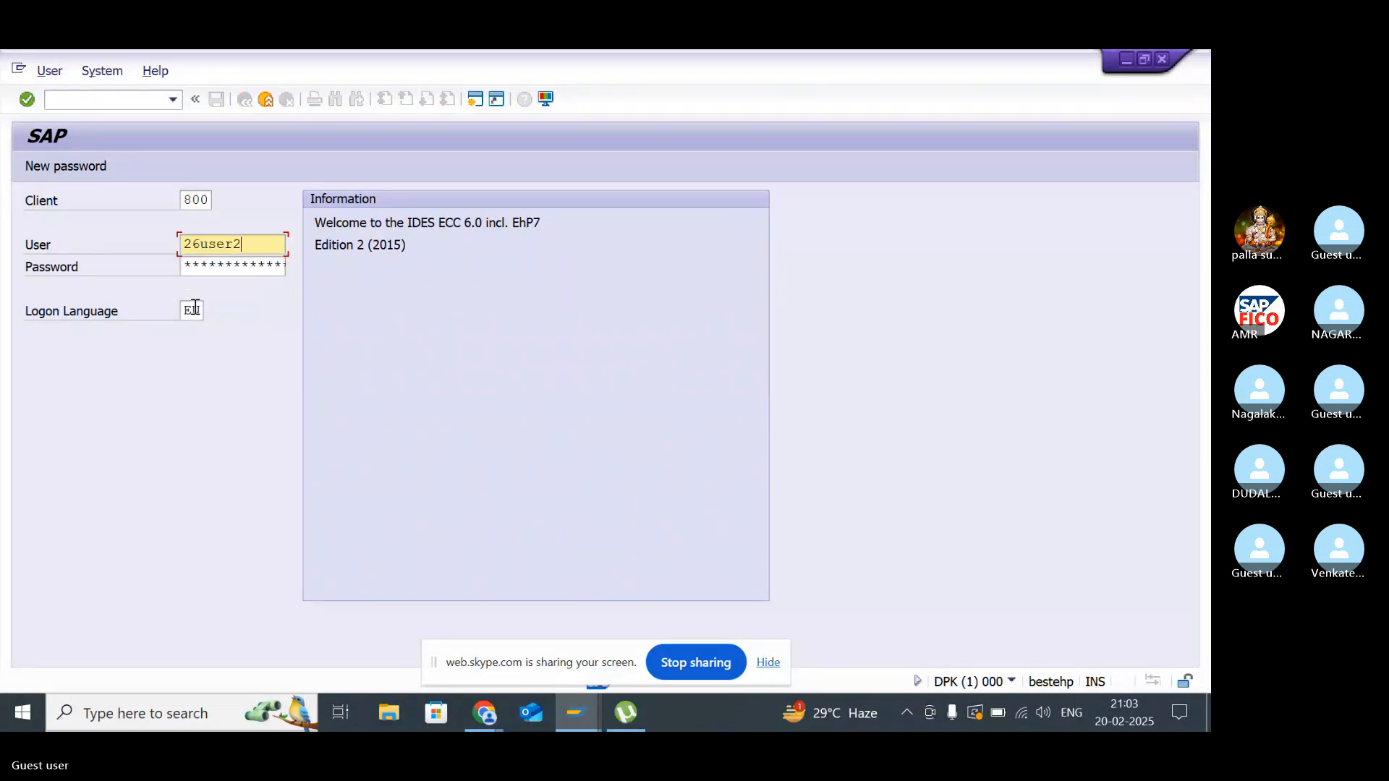
key(Tab)
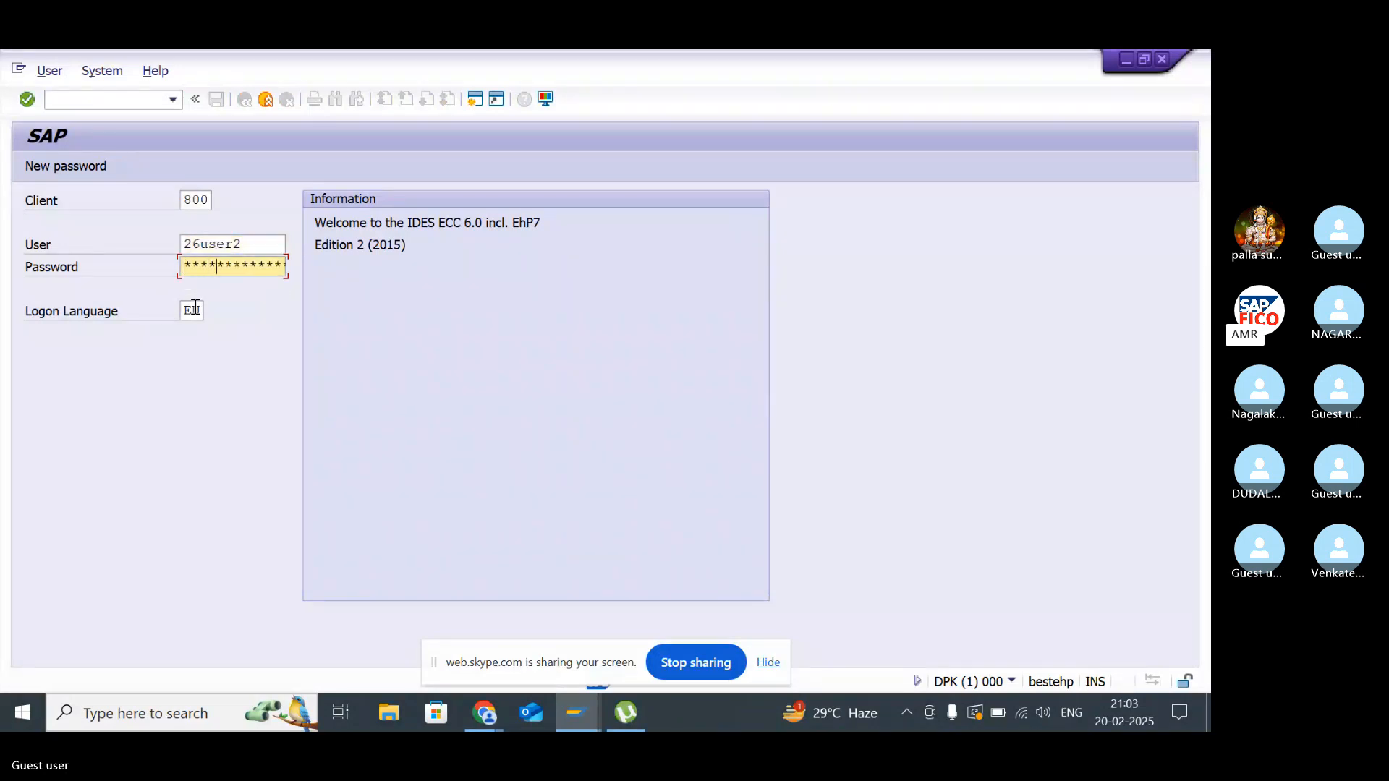
key(Return)
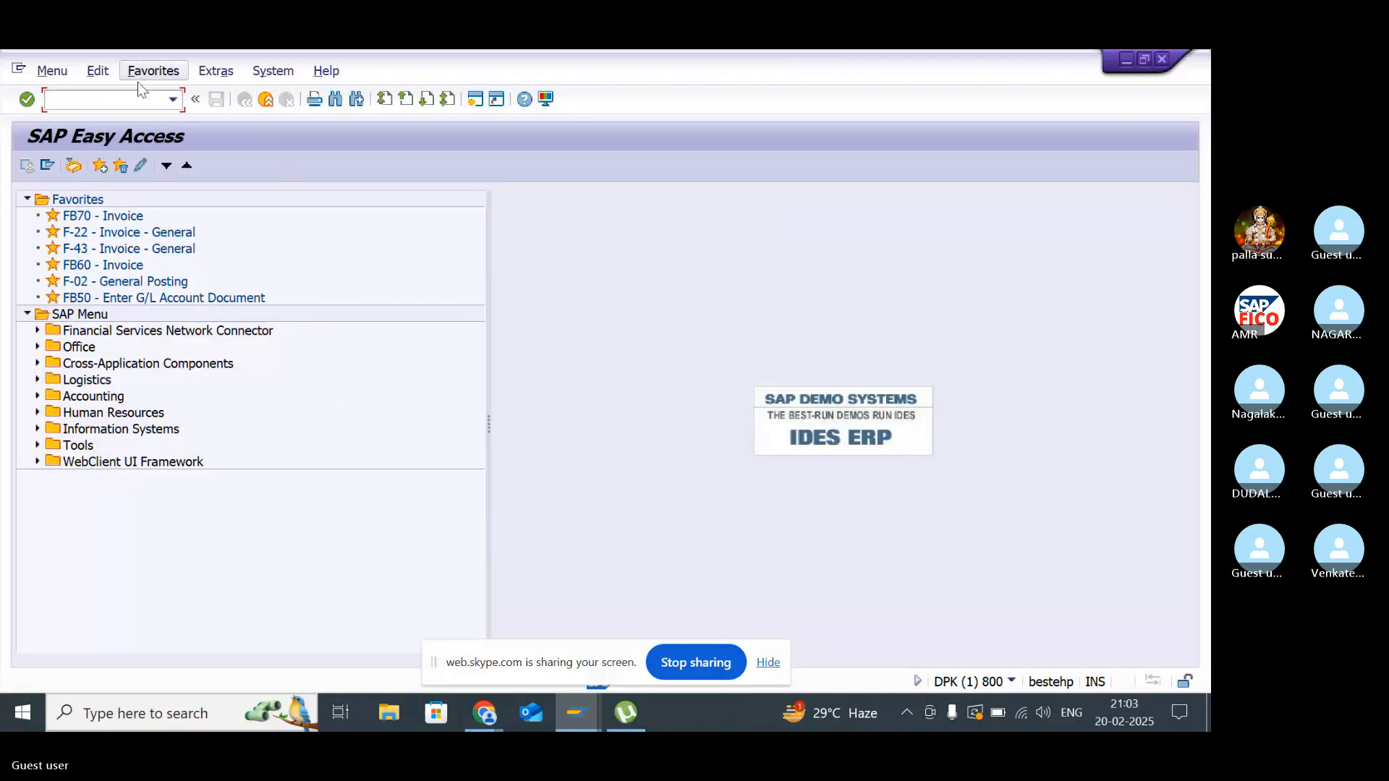
click(768, 661)
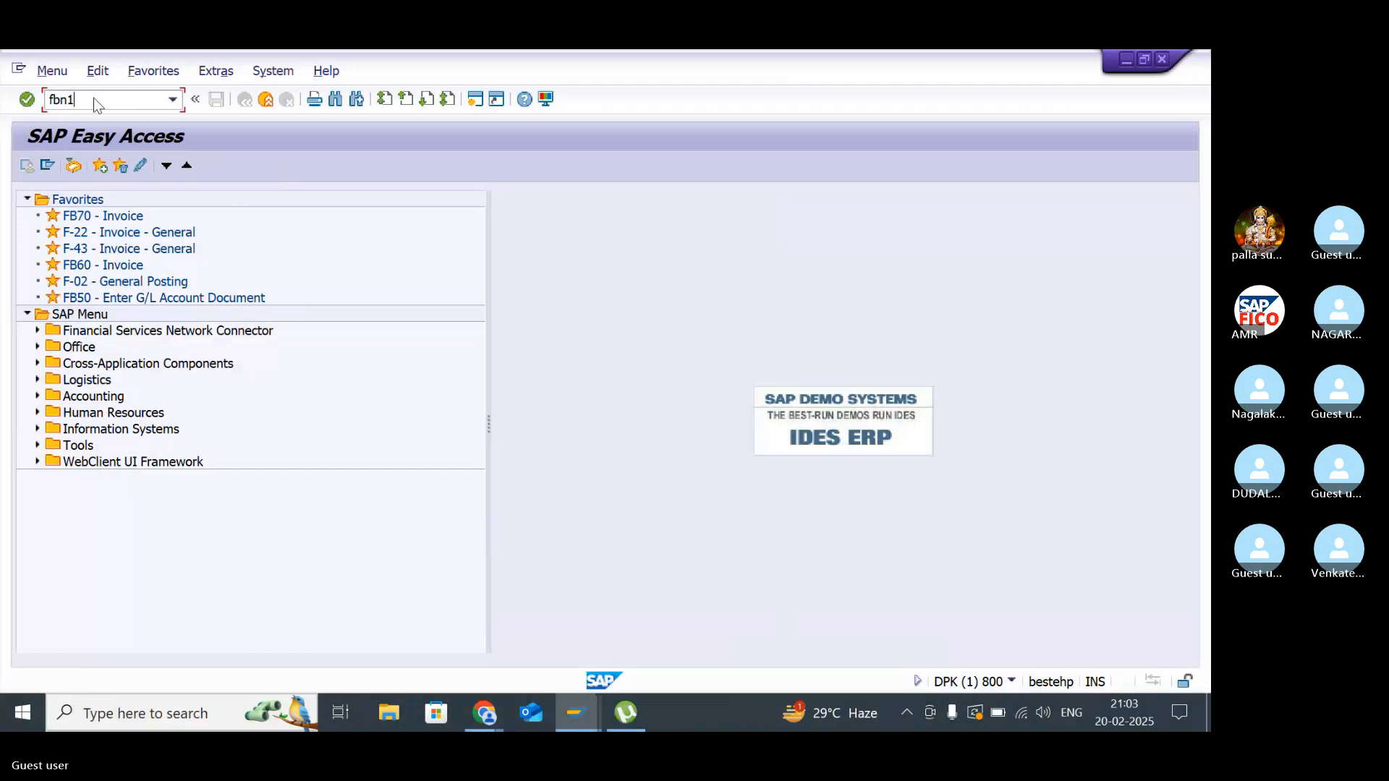
- Open the vendor line item display with transaction FBL1N
text(n)
key(Return)
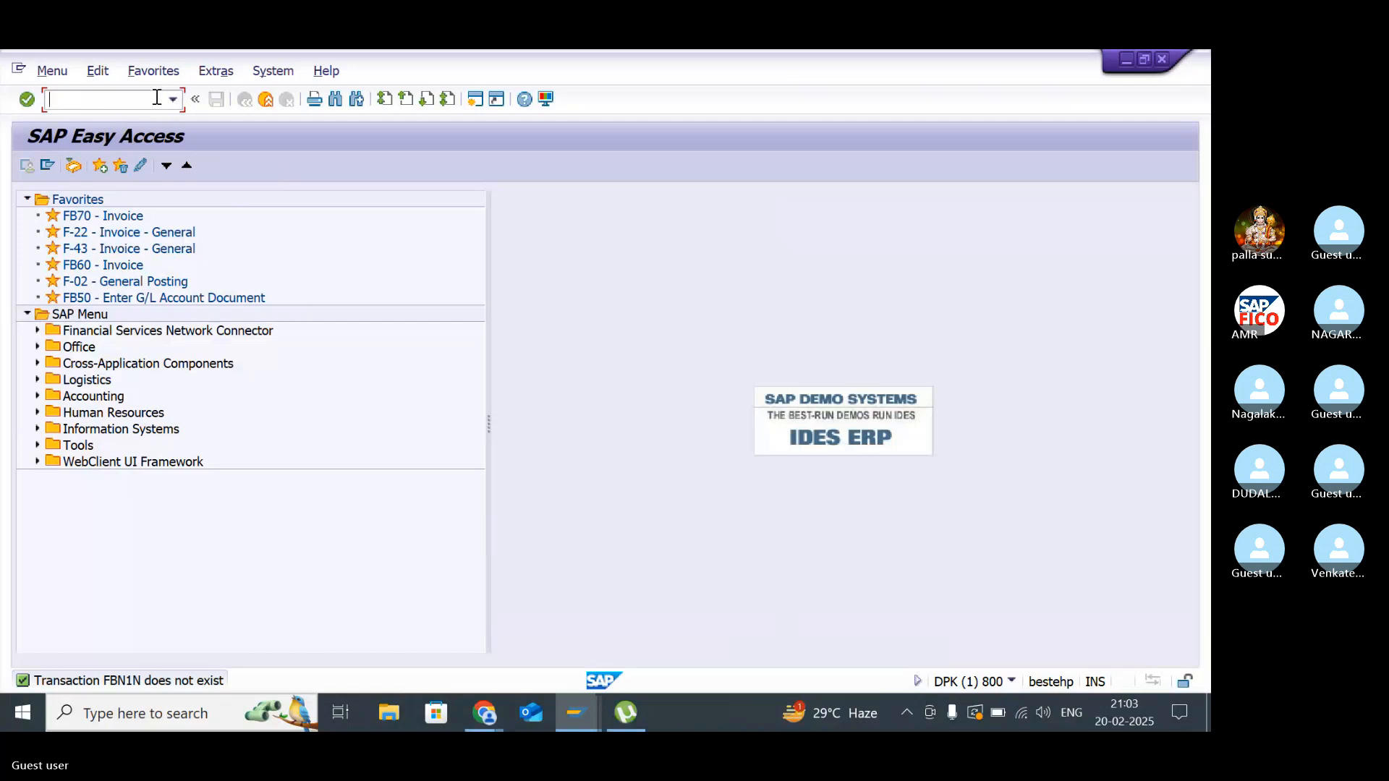
text(fbl1n)
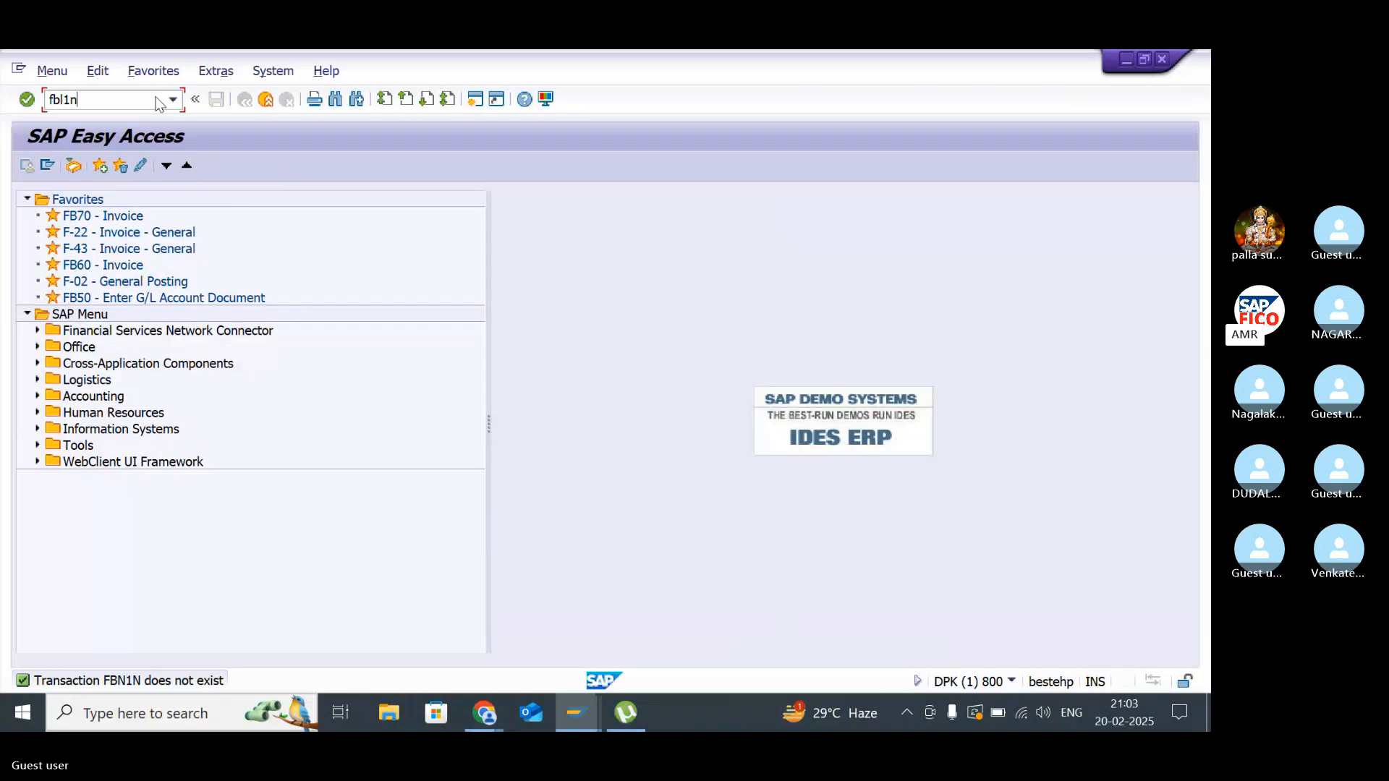
key(Return)
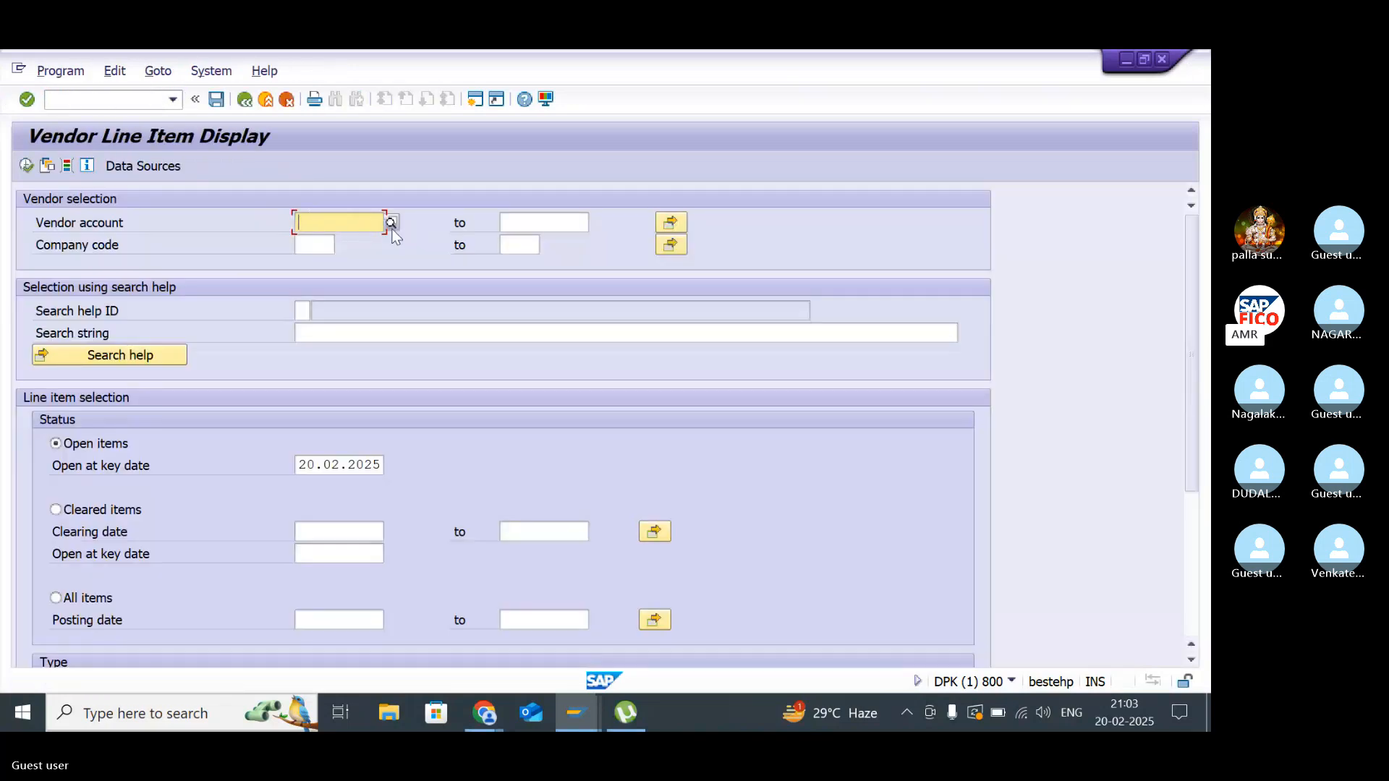
- Restrict the vendor line item selection to company code TATC and run the open items report
click(308, 244)
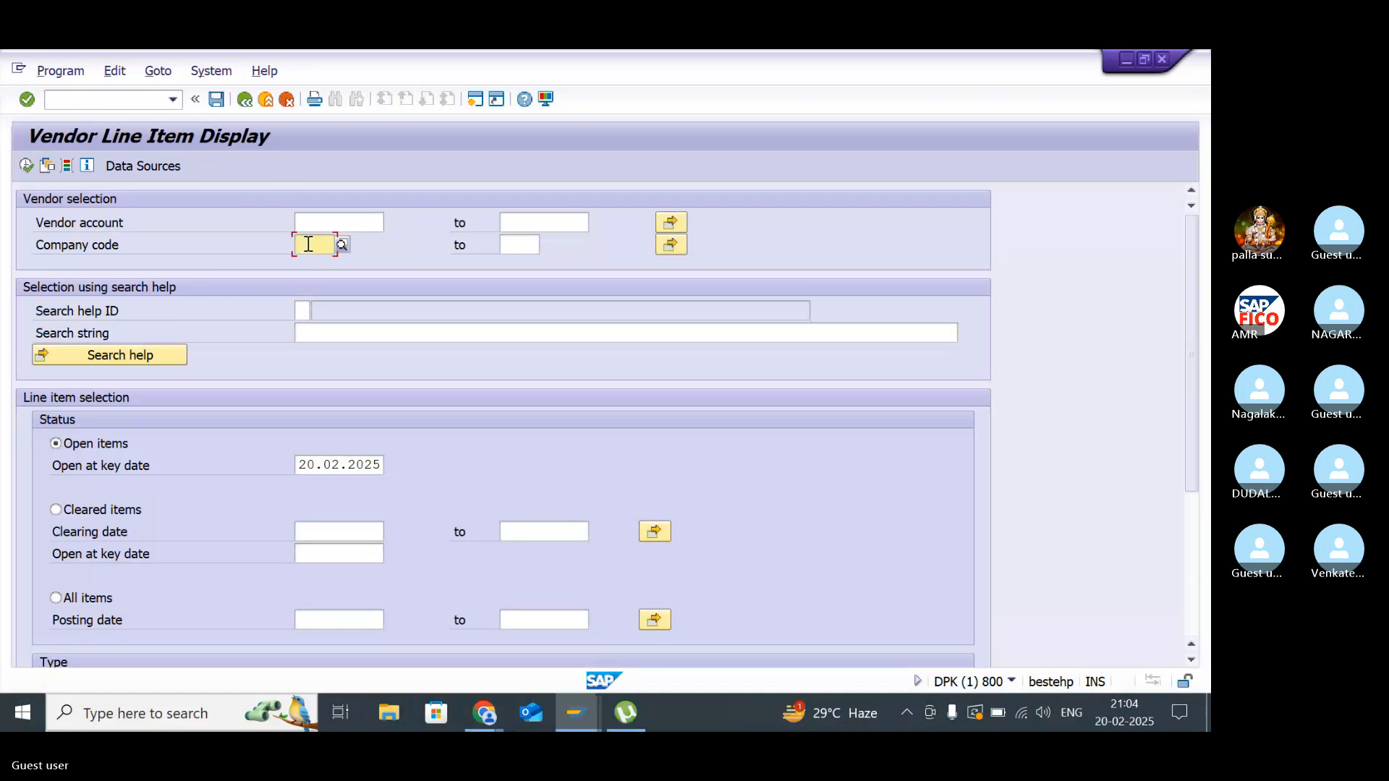
text(tatc)
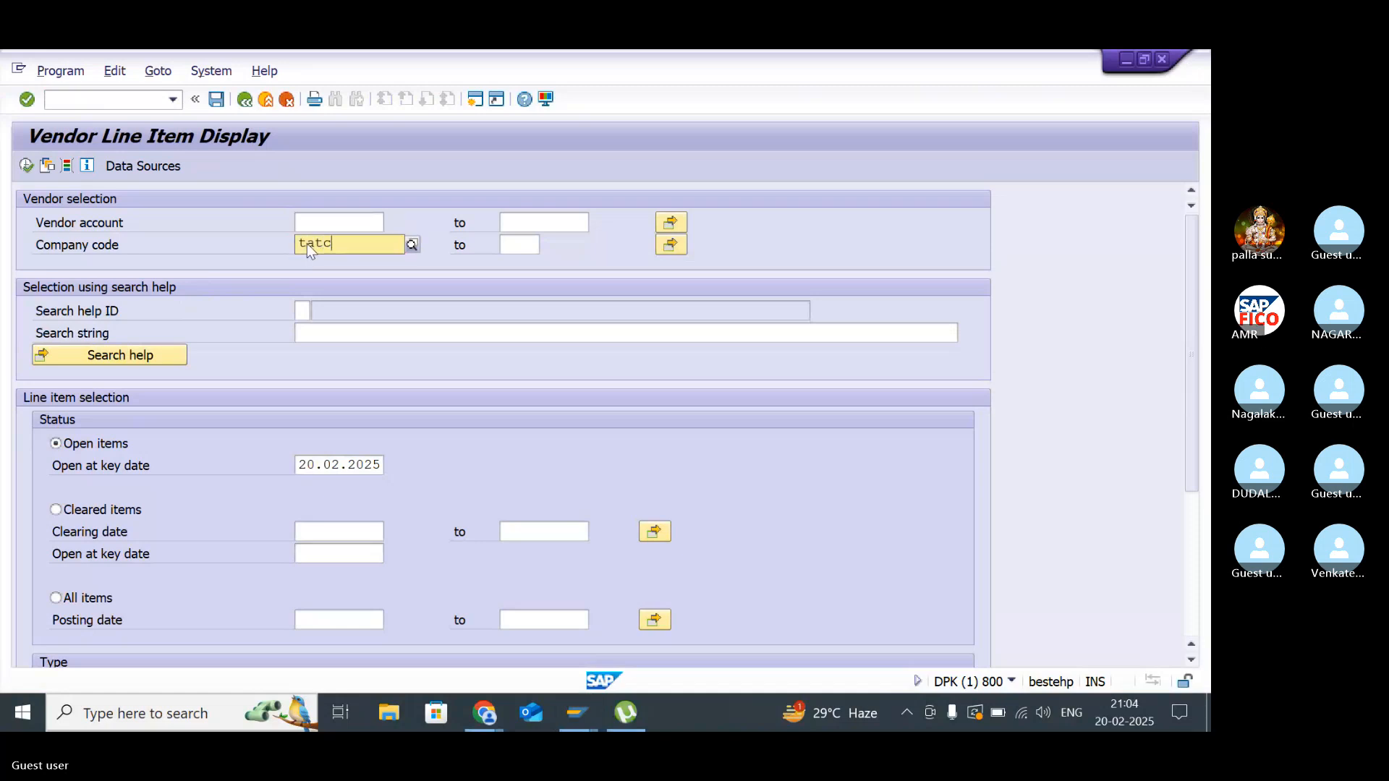
click(348, 282)
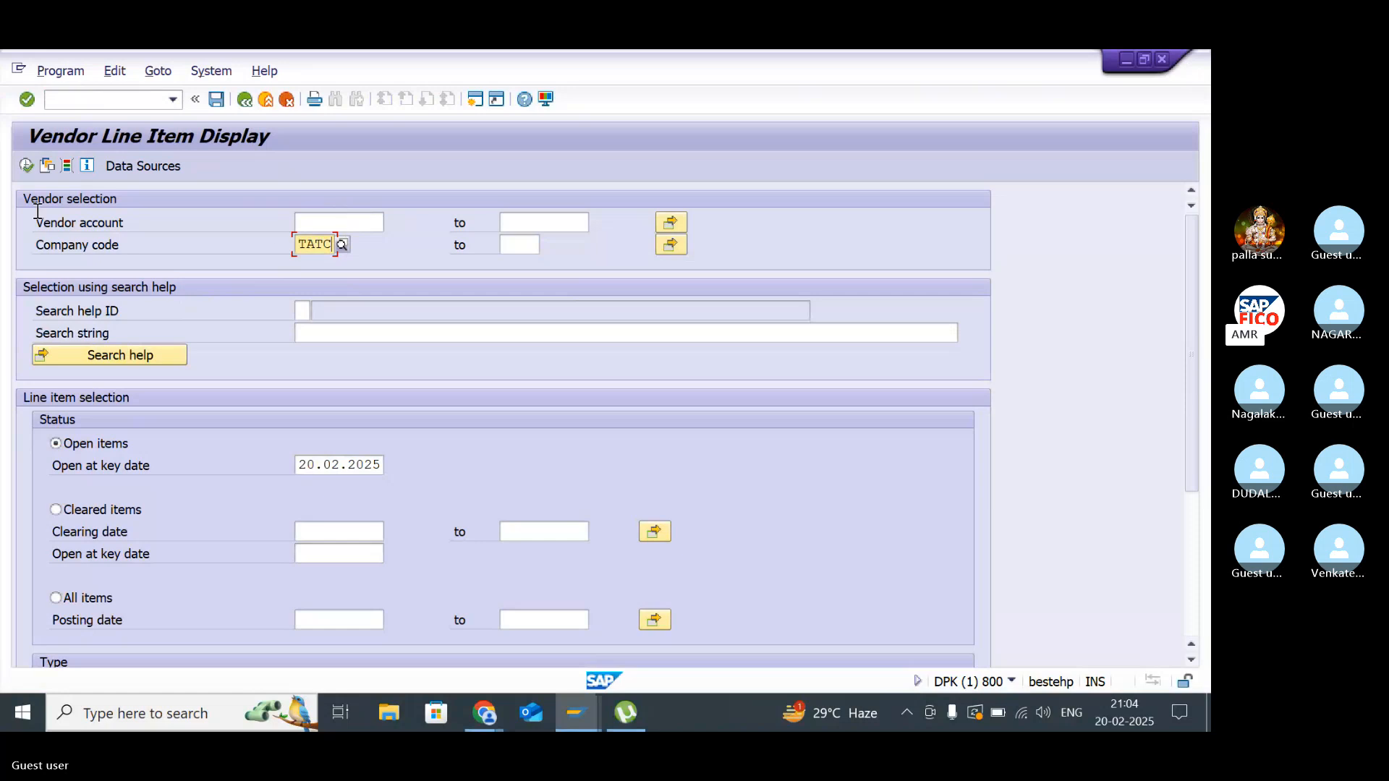
click(27, 165)
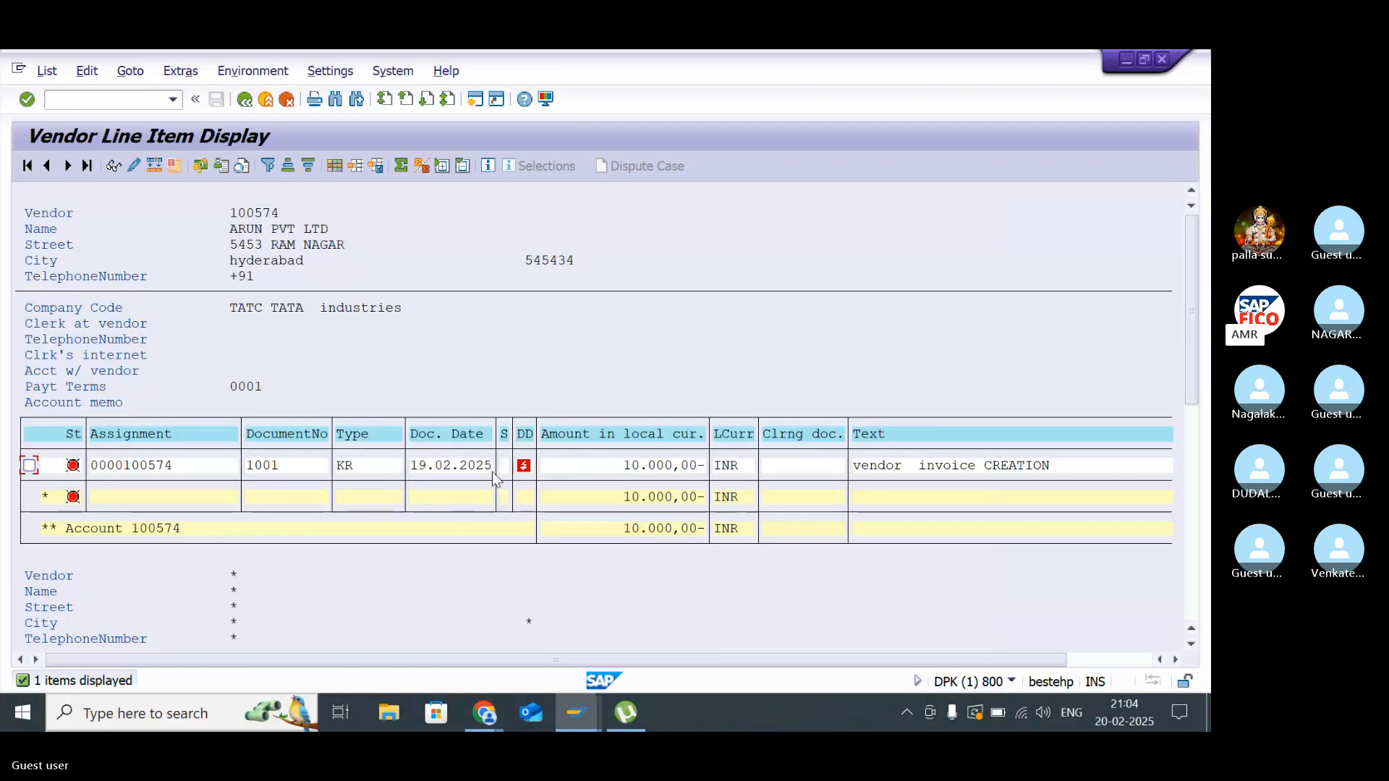
- Examine the open KR invoice's line item and its document overview, and return to the vendor line item list
mouse_move(527, 472)
double_click(341, 472)
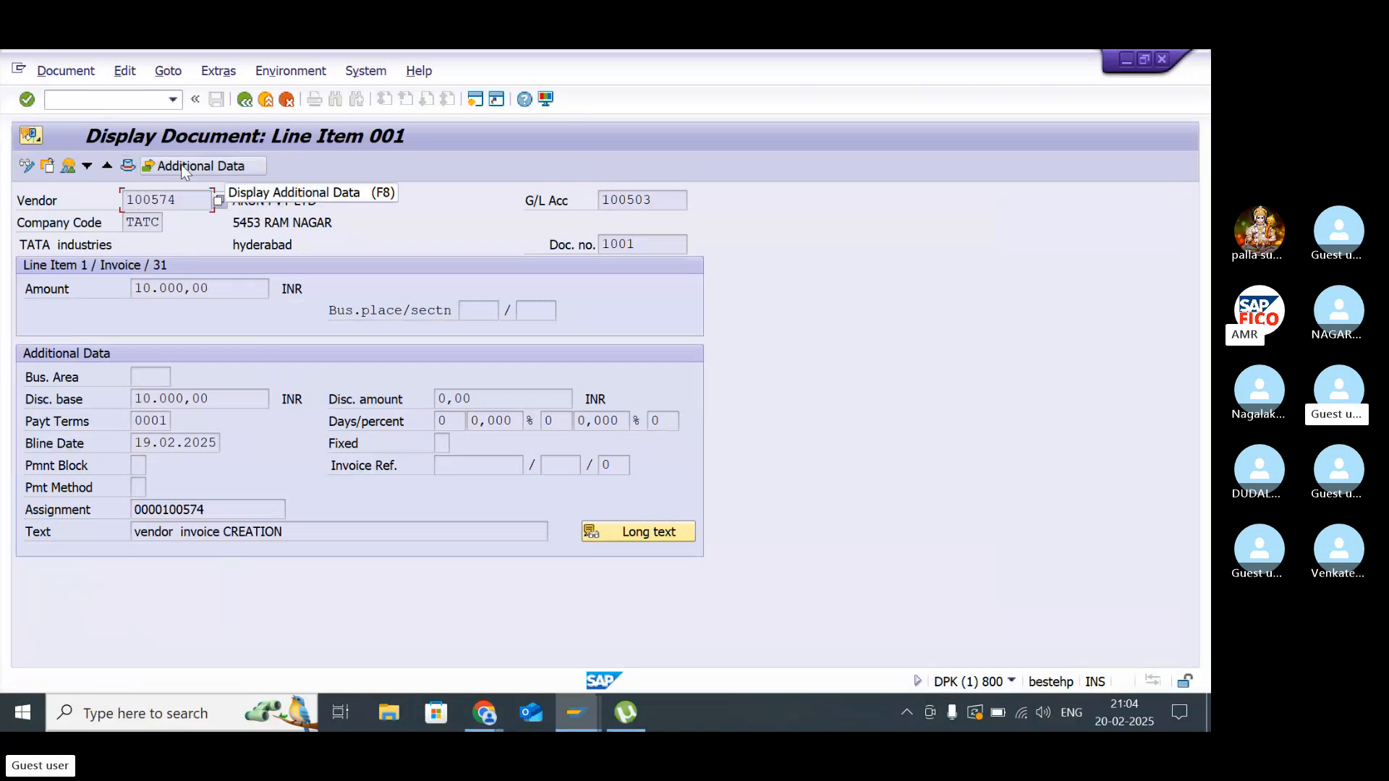
click(68, 168)
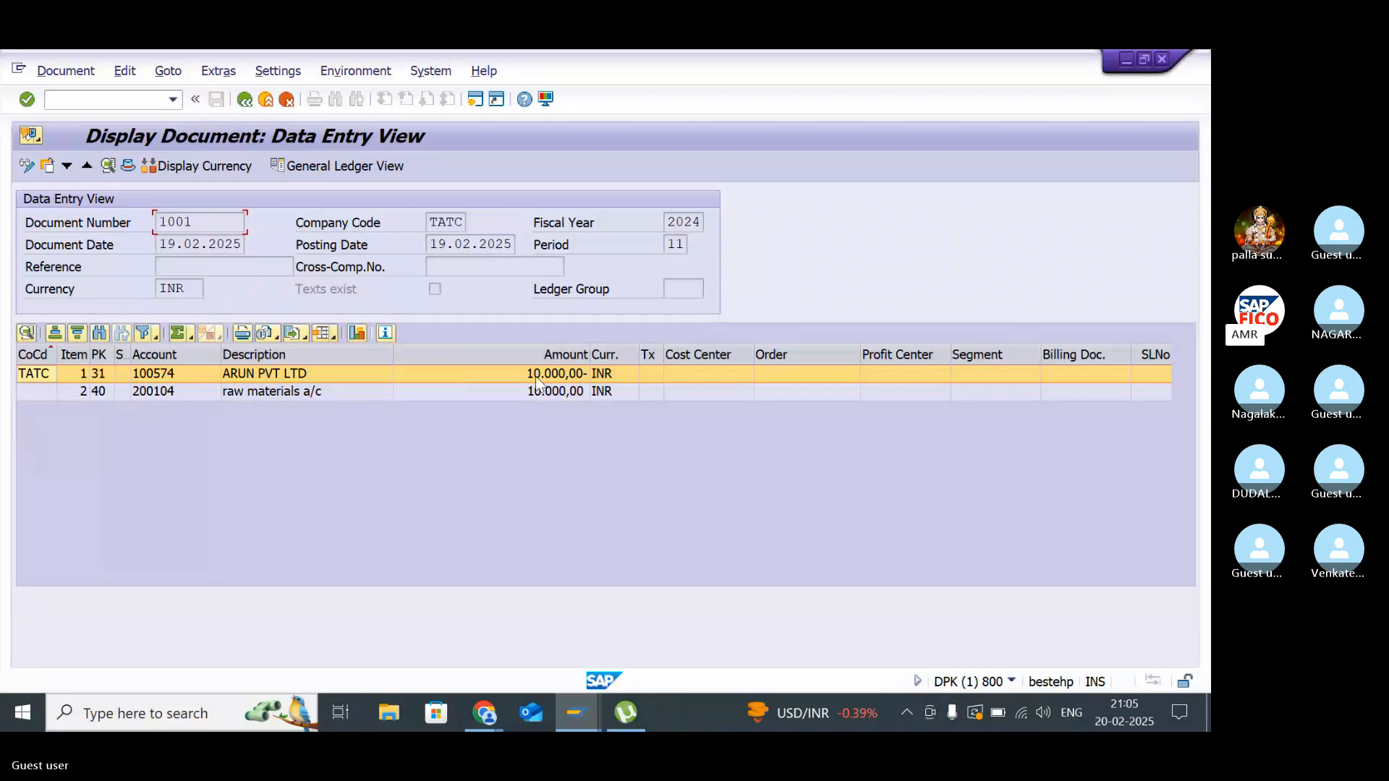
click(245, 100)
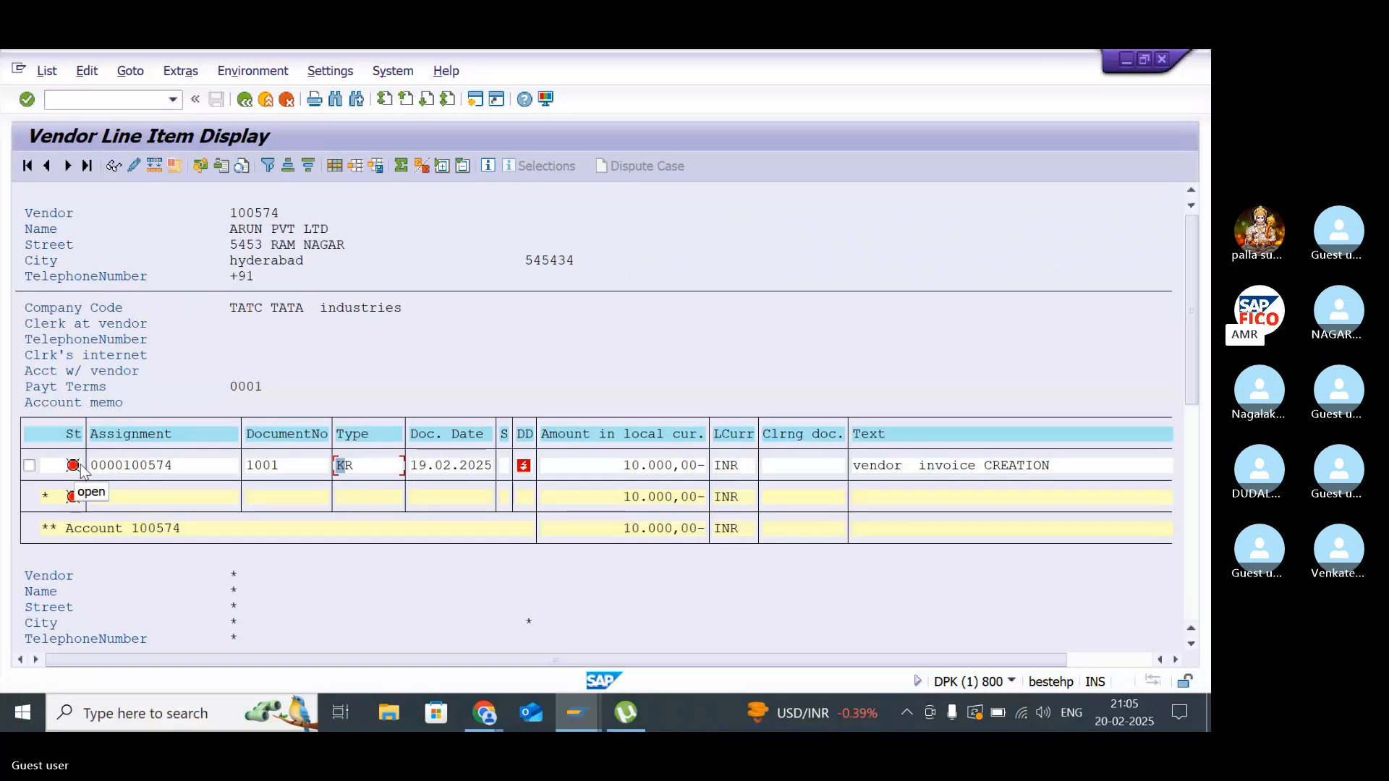
- Open outgoing payment posting (F-53) in a new session and set the document date to 20.02.2025
click(472, 105)
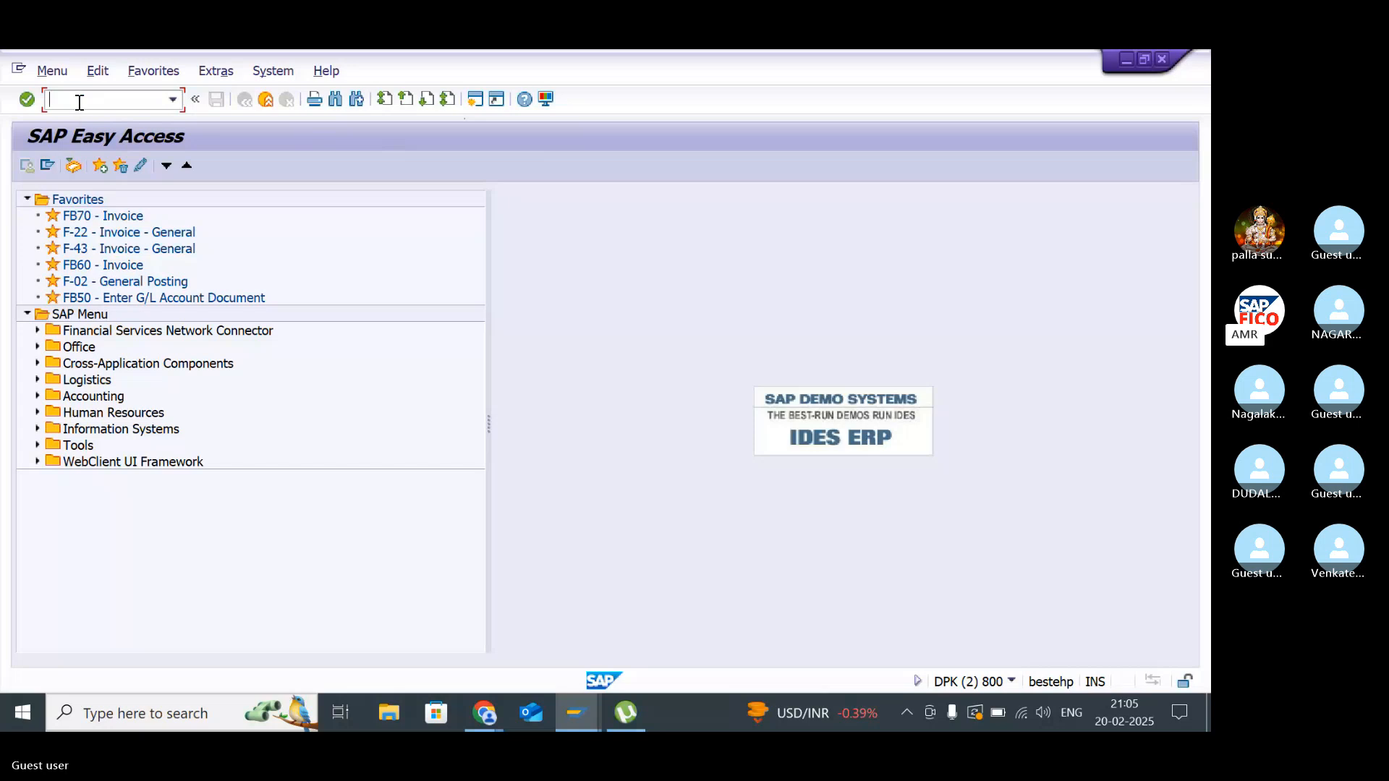
text(f-53)
key(Return)
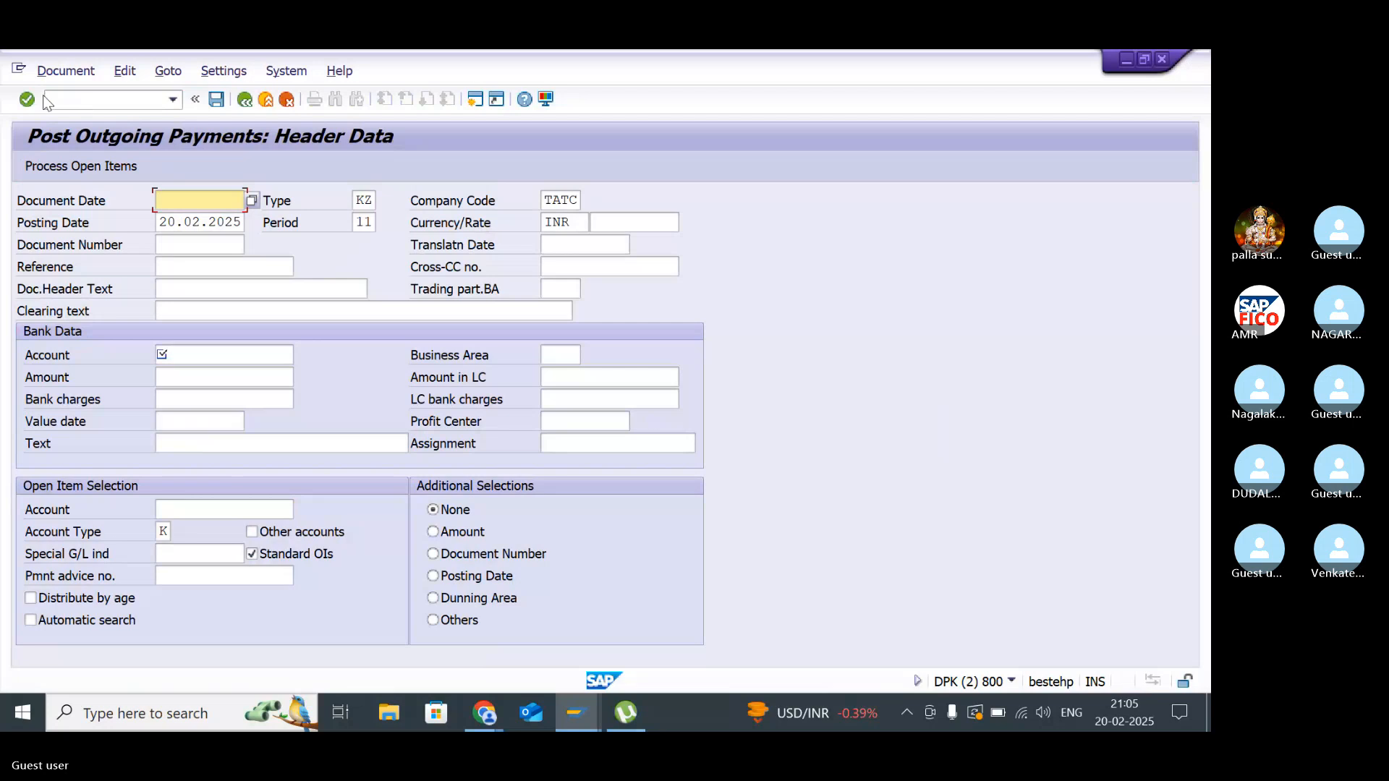
click(252, 202)
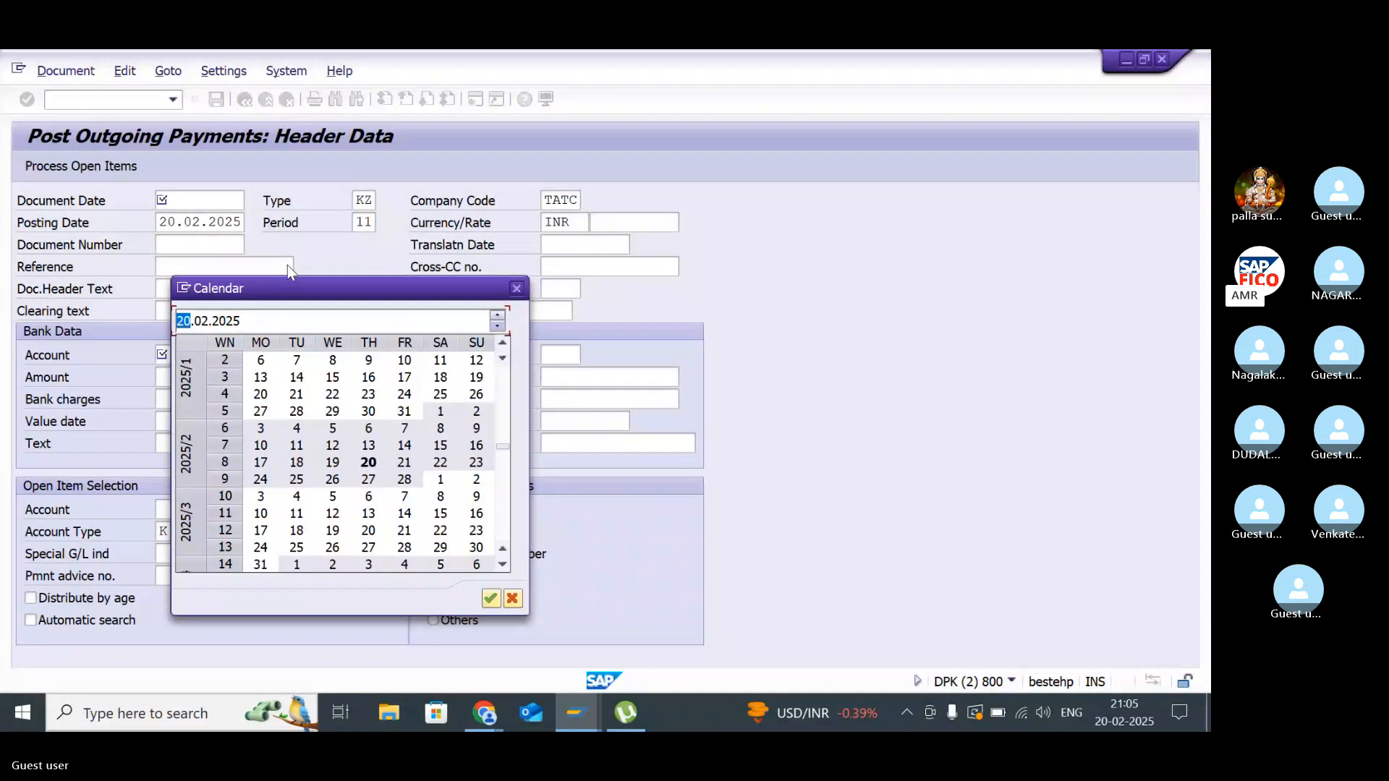
double_click(369, 462)
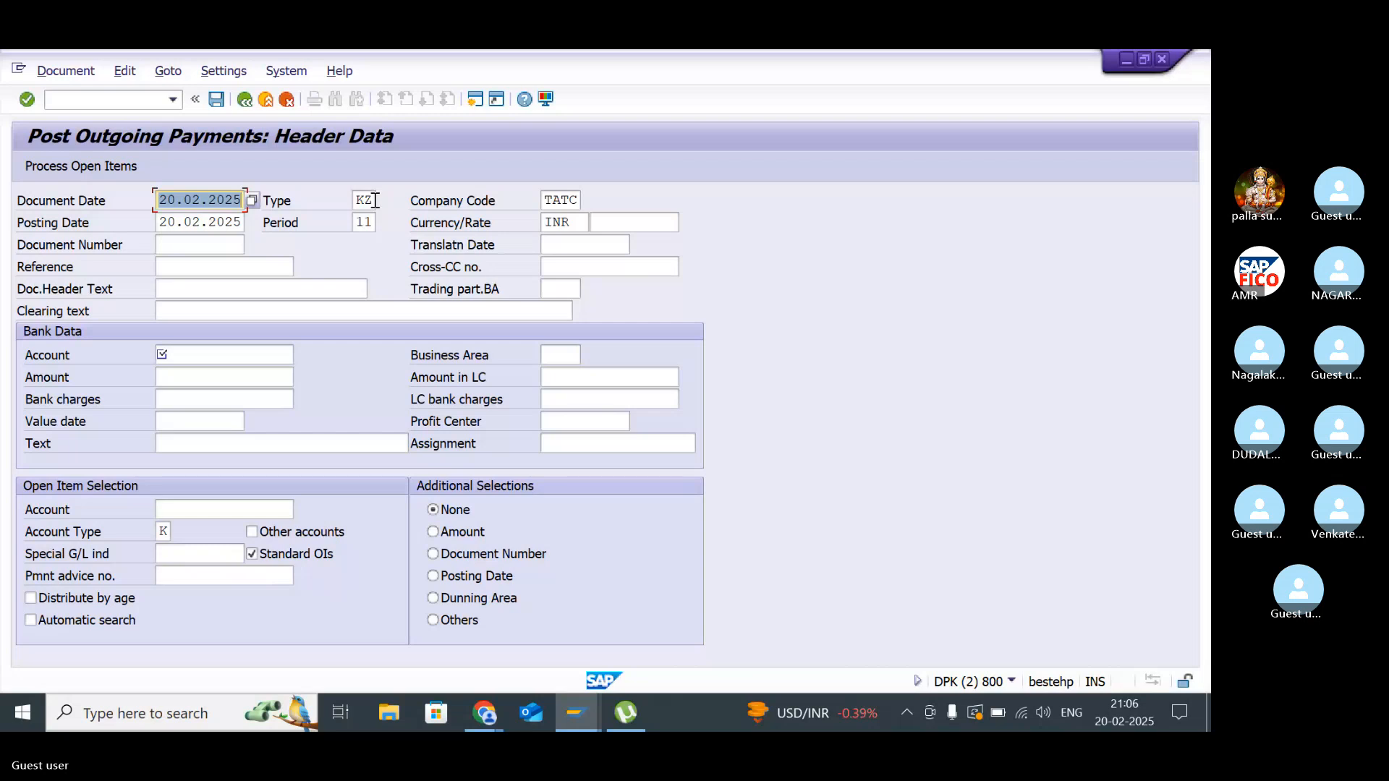
- In the bank data, choose the G/L account named BANK ACCOUNT for company code TATC and set the amount to 10000
click(202, 356)
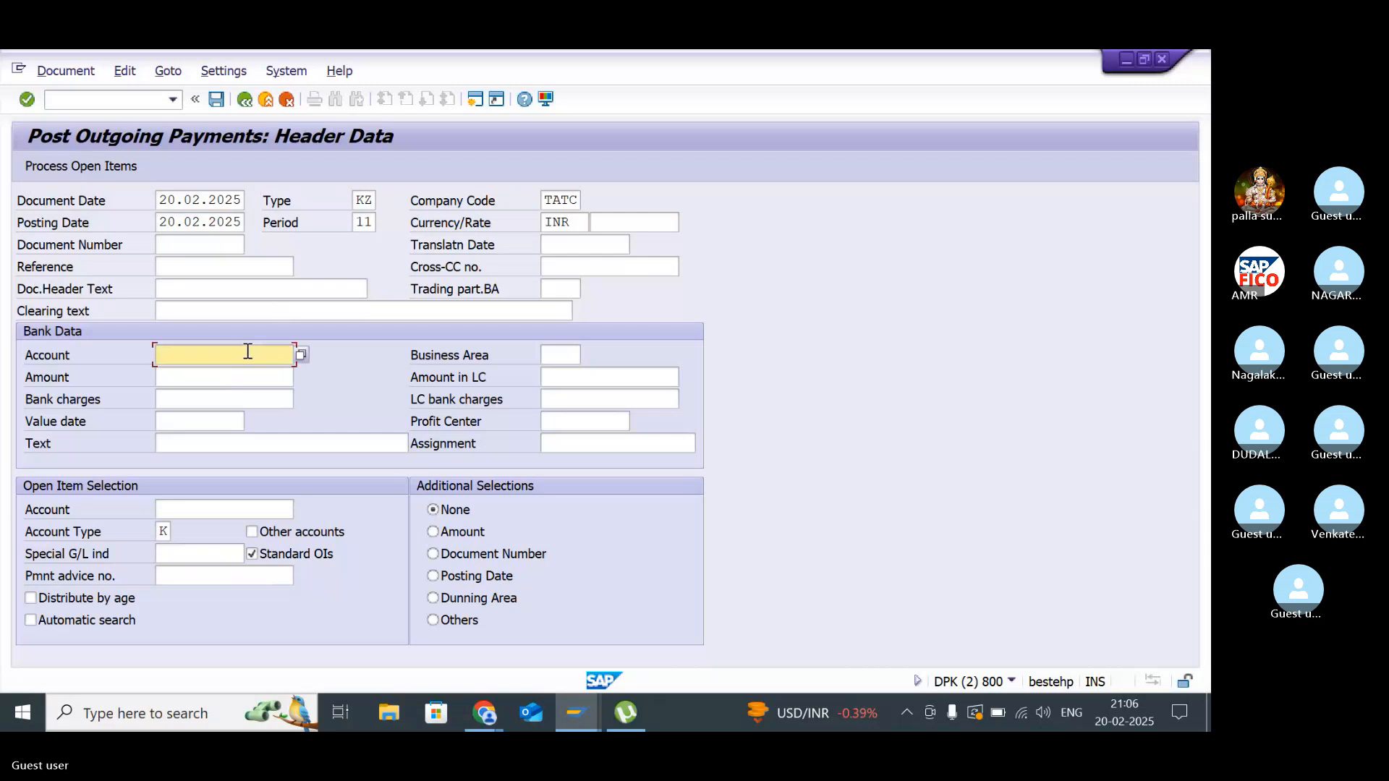
click(298, 354)
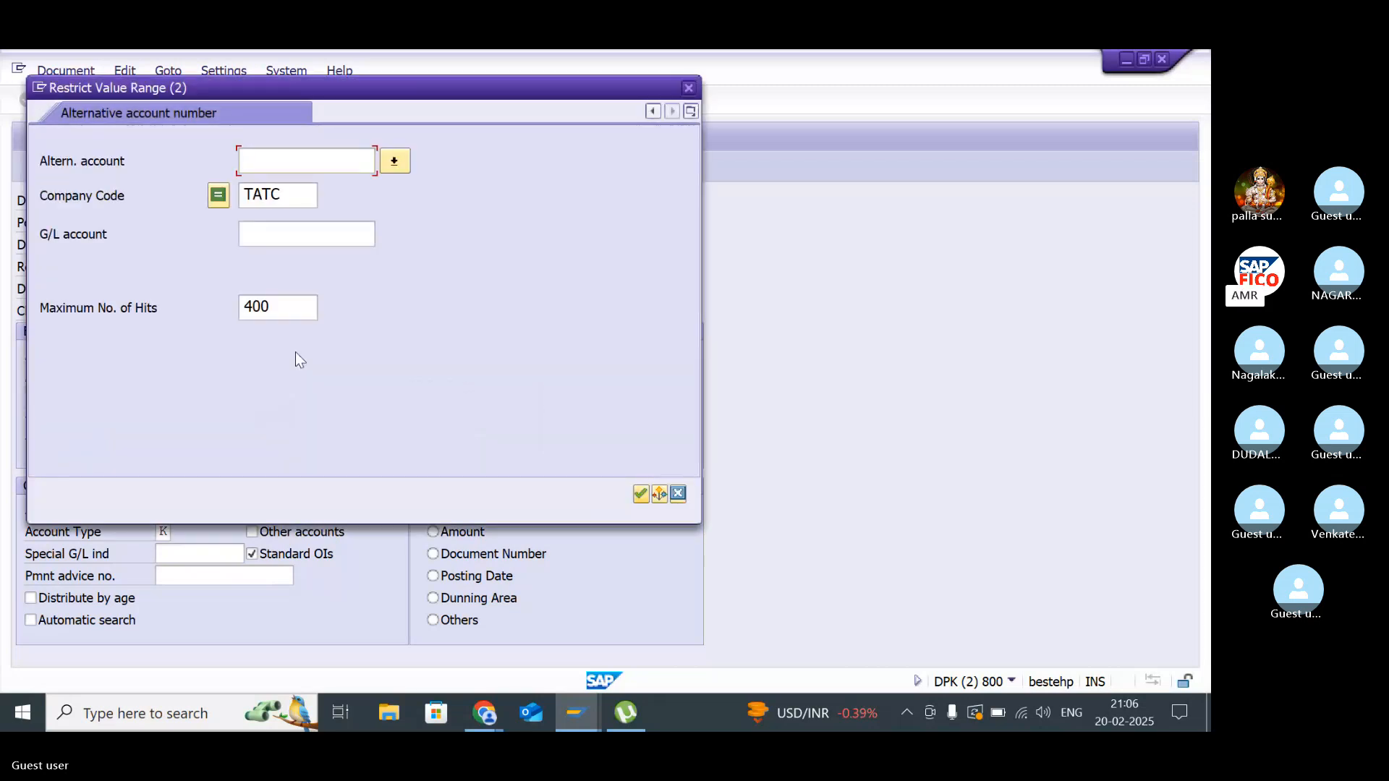
key(Return)
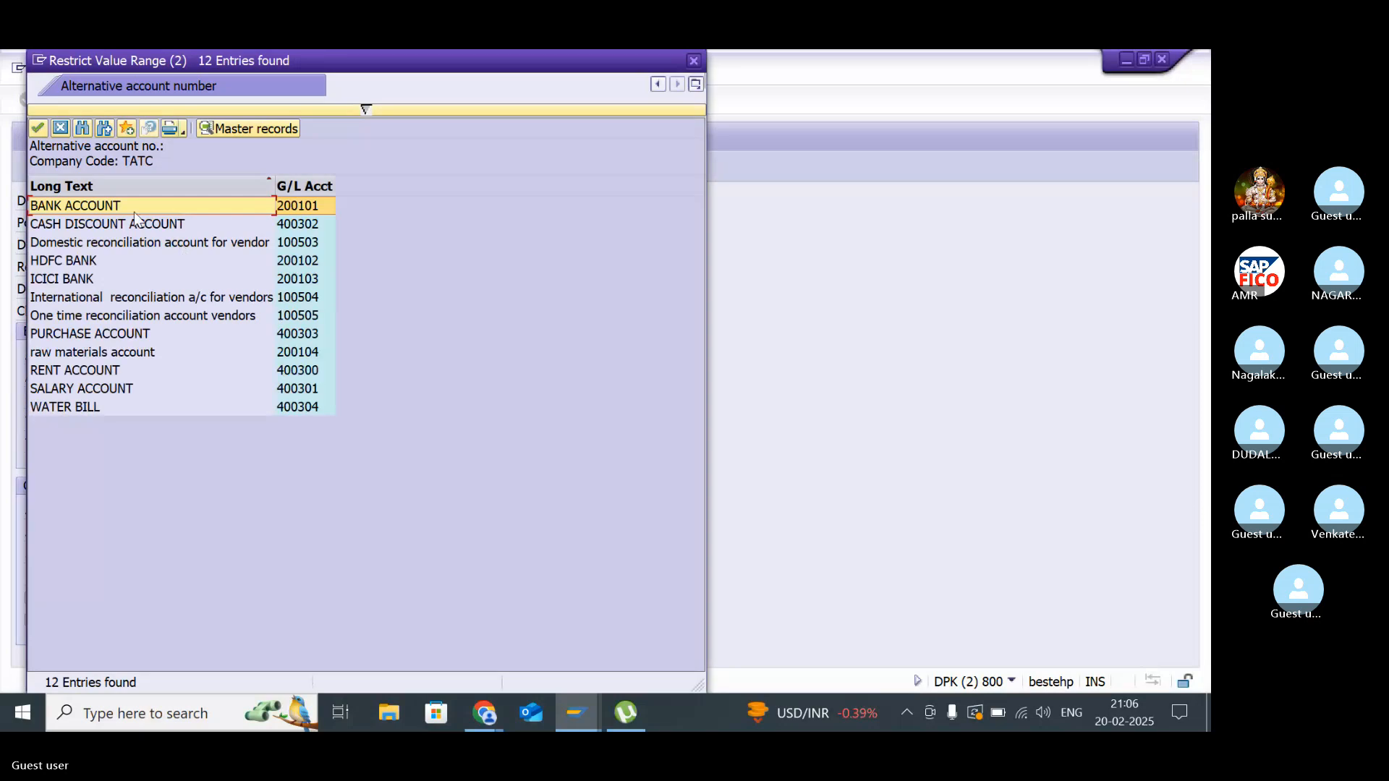
double_click(179, 207)
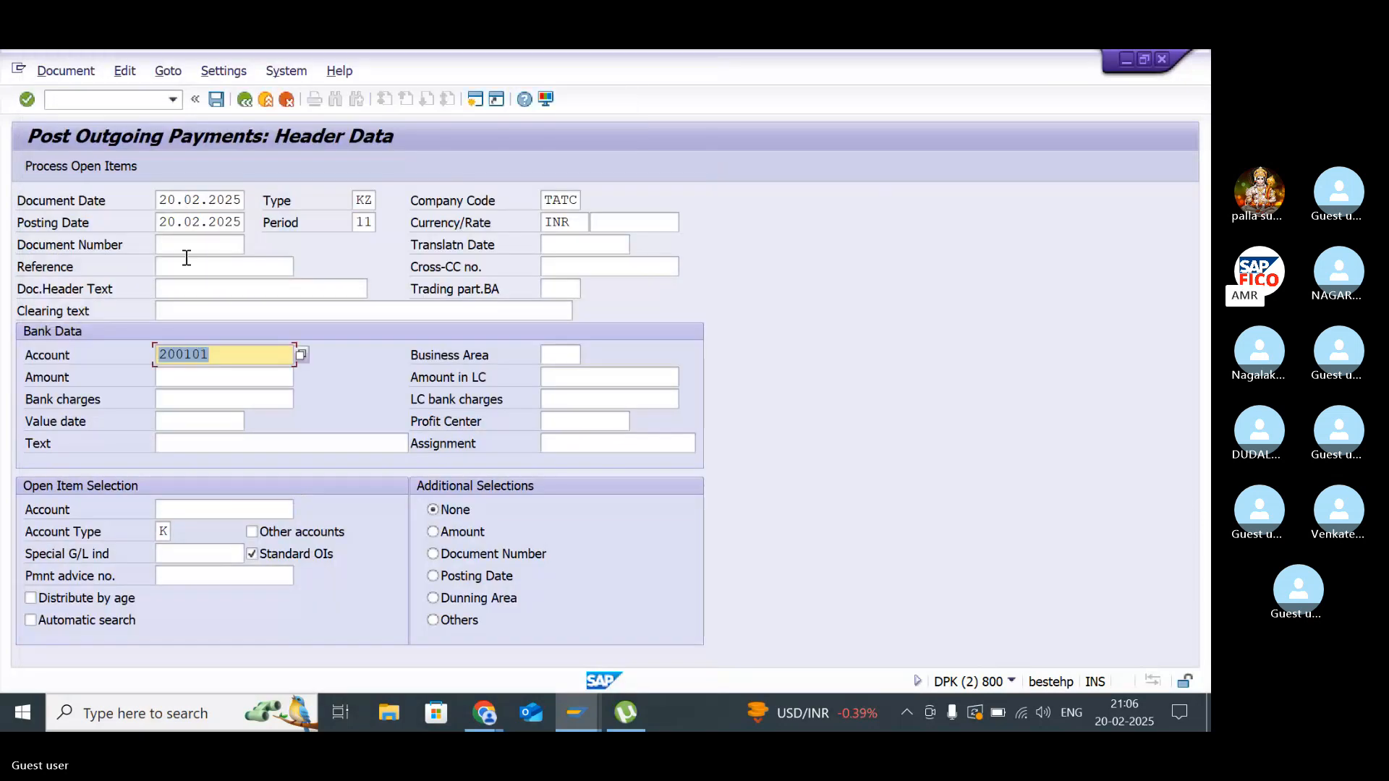
click(193, 380)
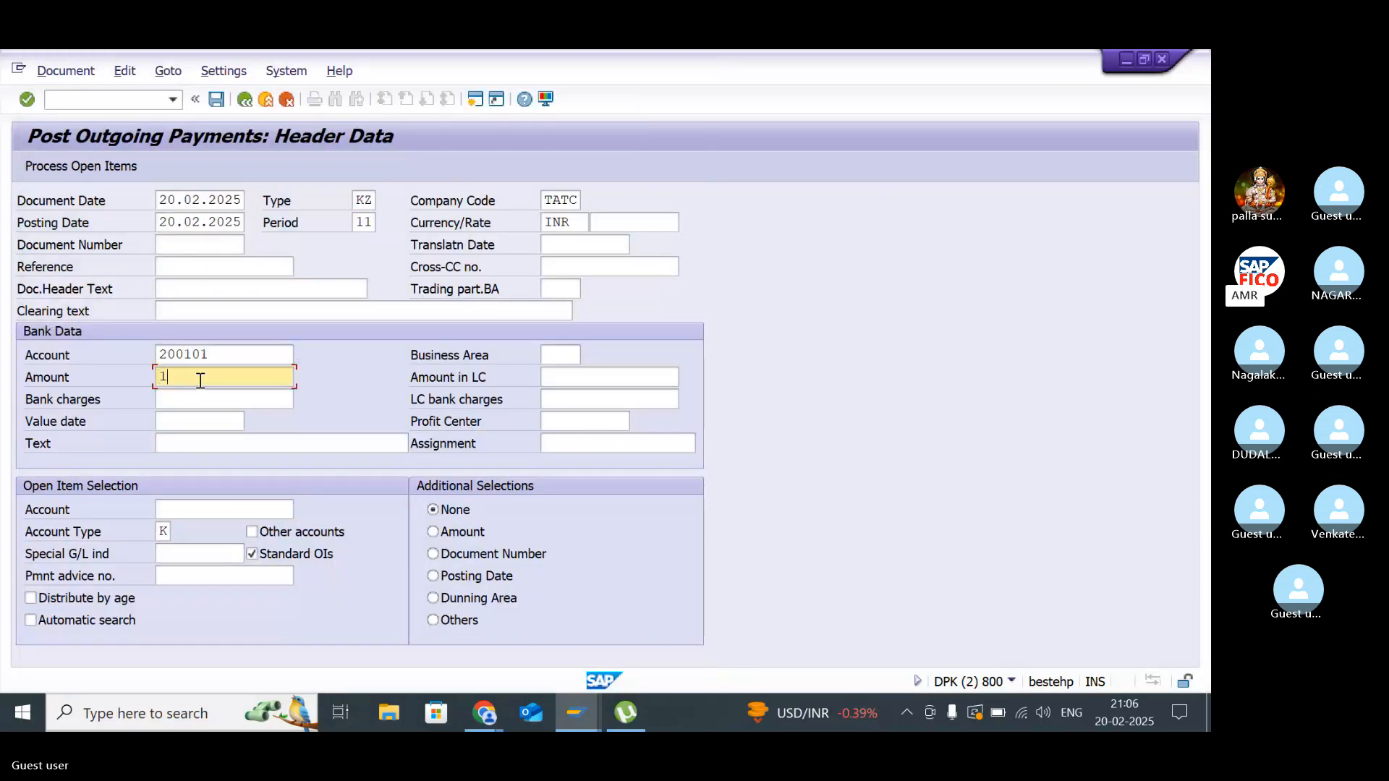
text(10)
click(206, 395)
- Enter "vendor invoice clearing" as the text in the bank data
click(196, 442)
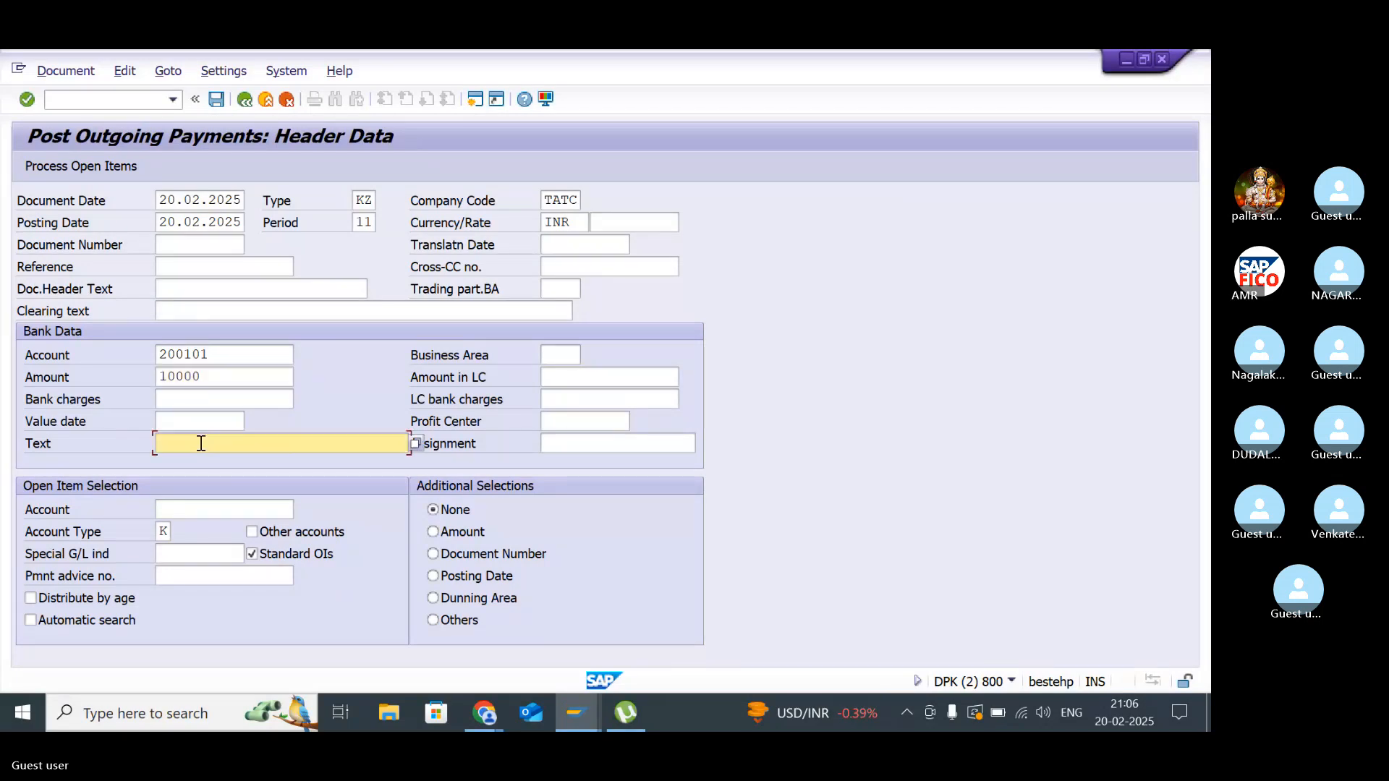
text(ve)
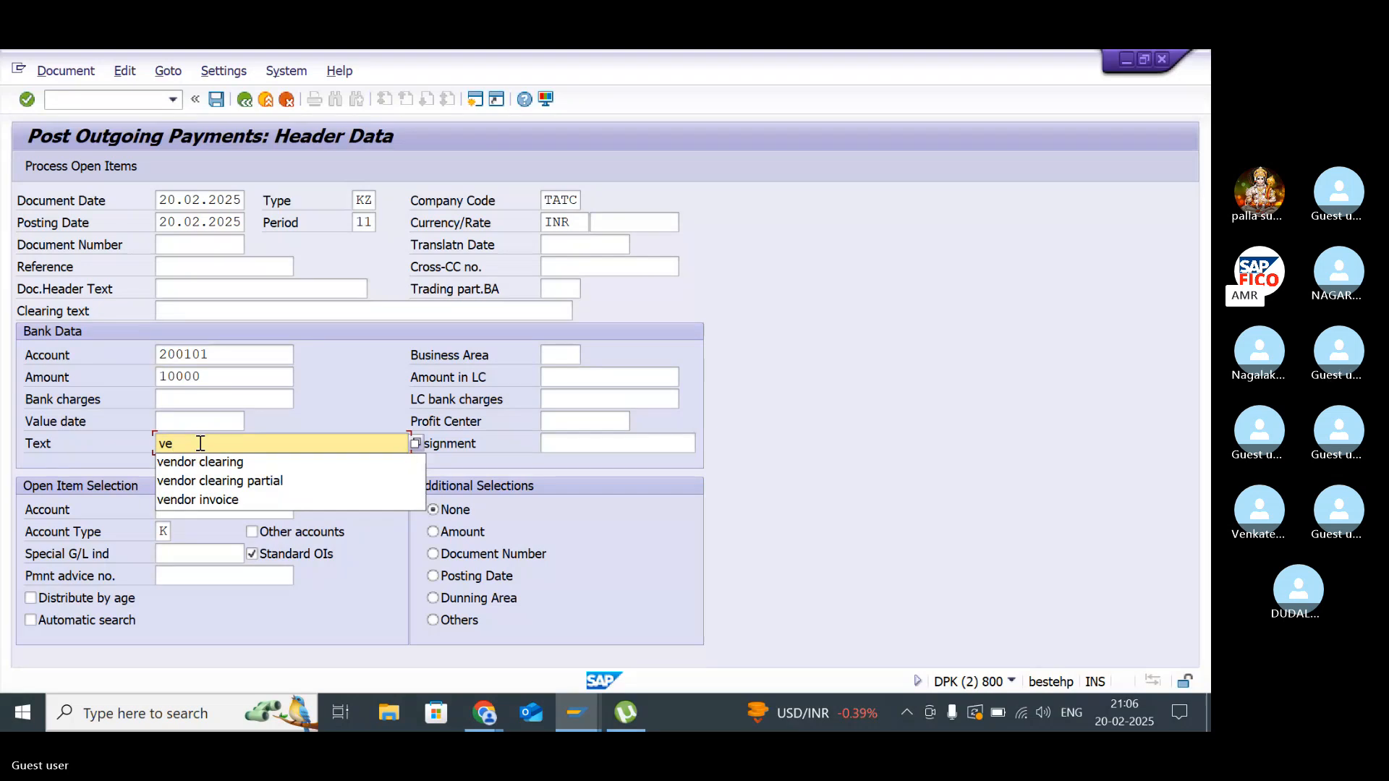
text(ndor invi)
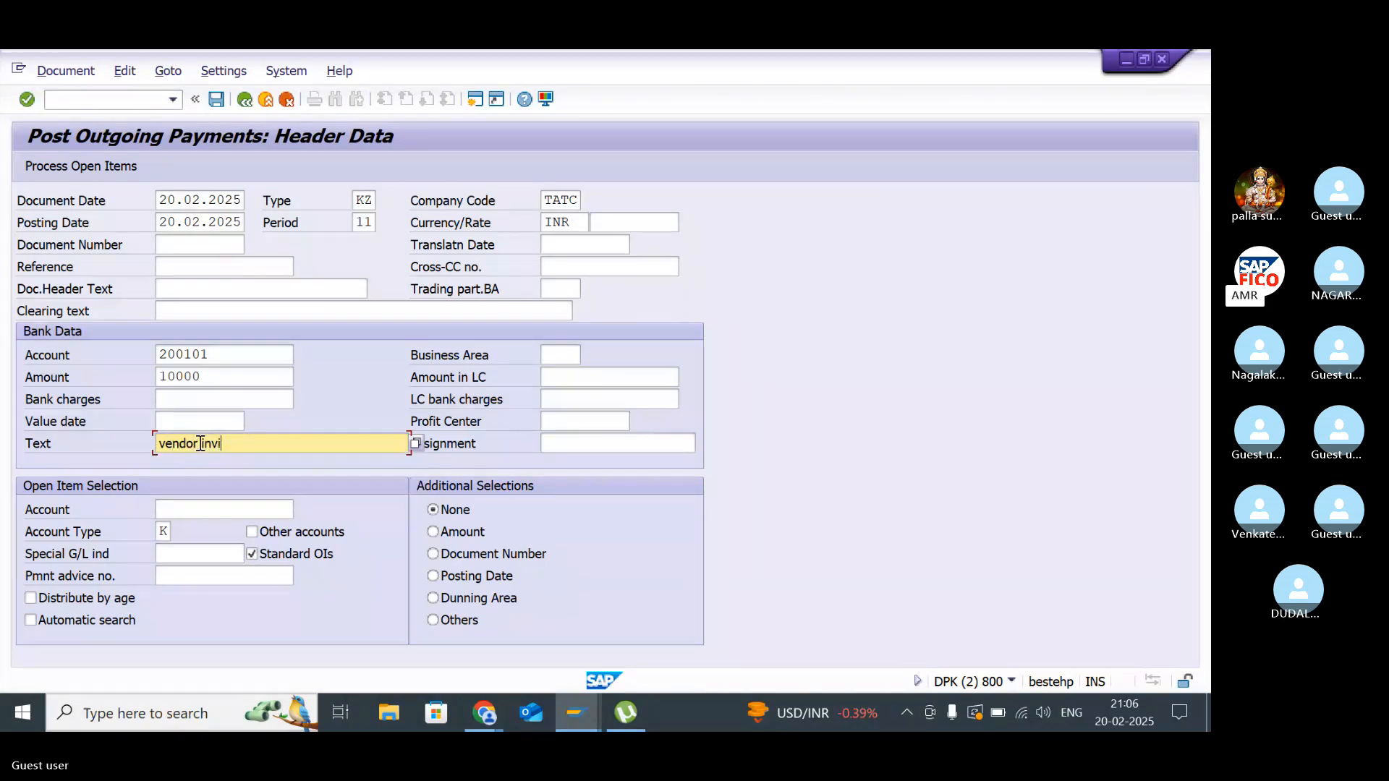
key(BackSpace)
text(oi)
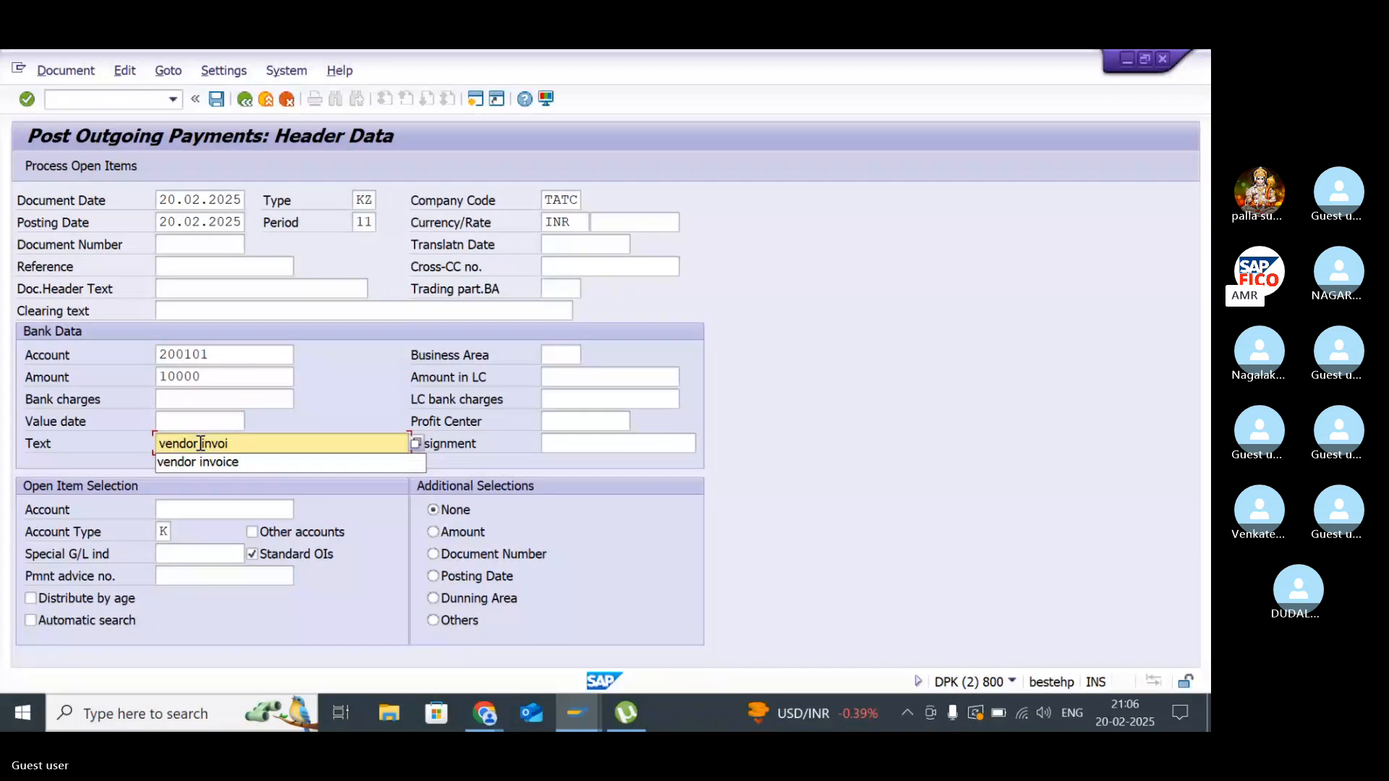
text(ce c)
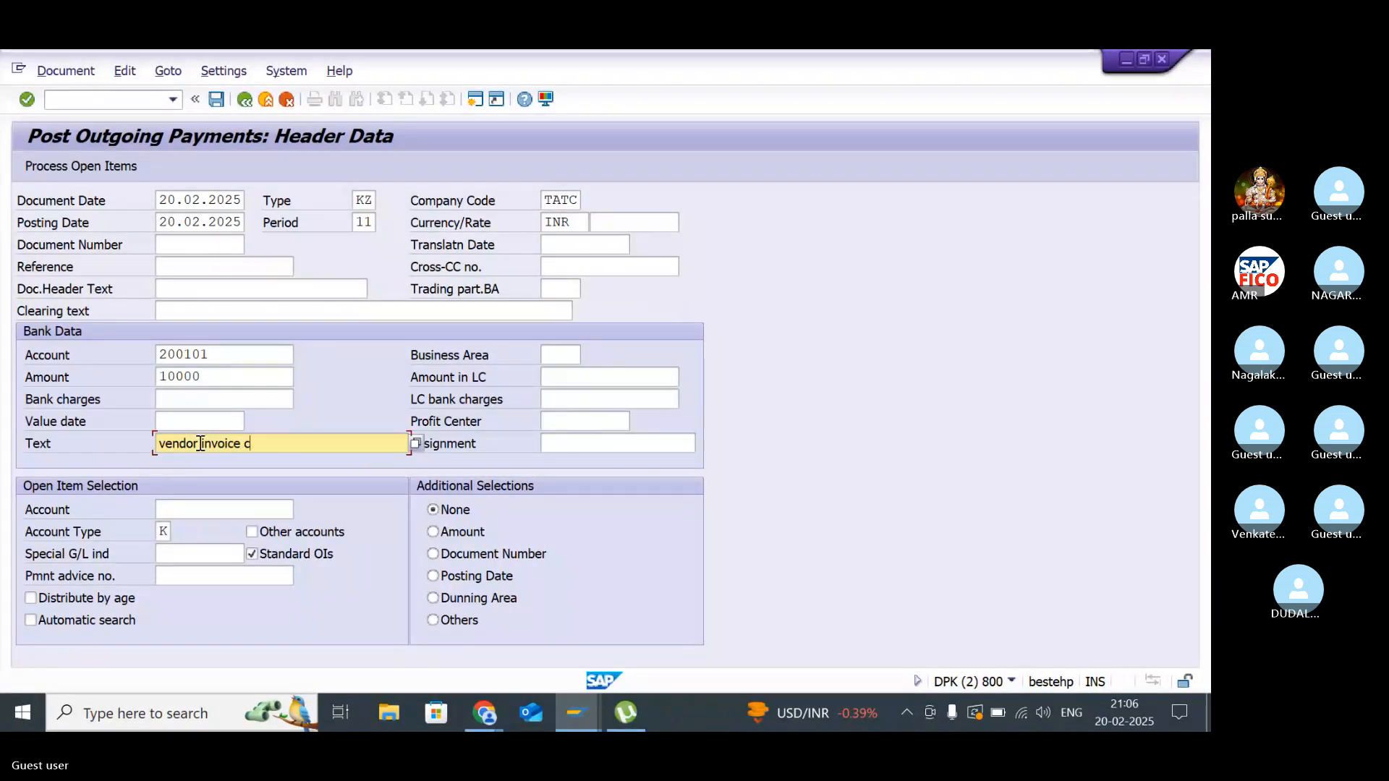
text(learing)
- Look up the vendors of company code TATC and choose ARUN PVT LTD as the open item account
click(200, 510)
click(300, 509)
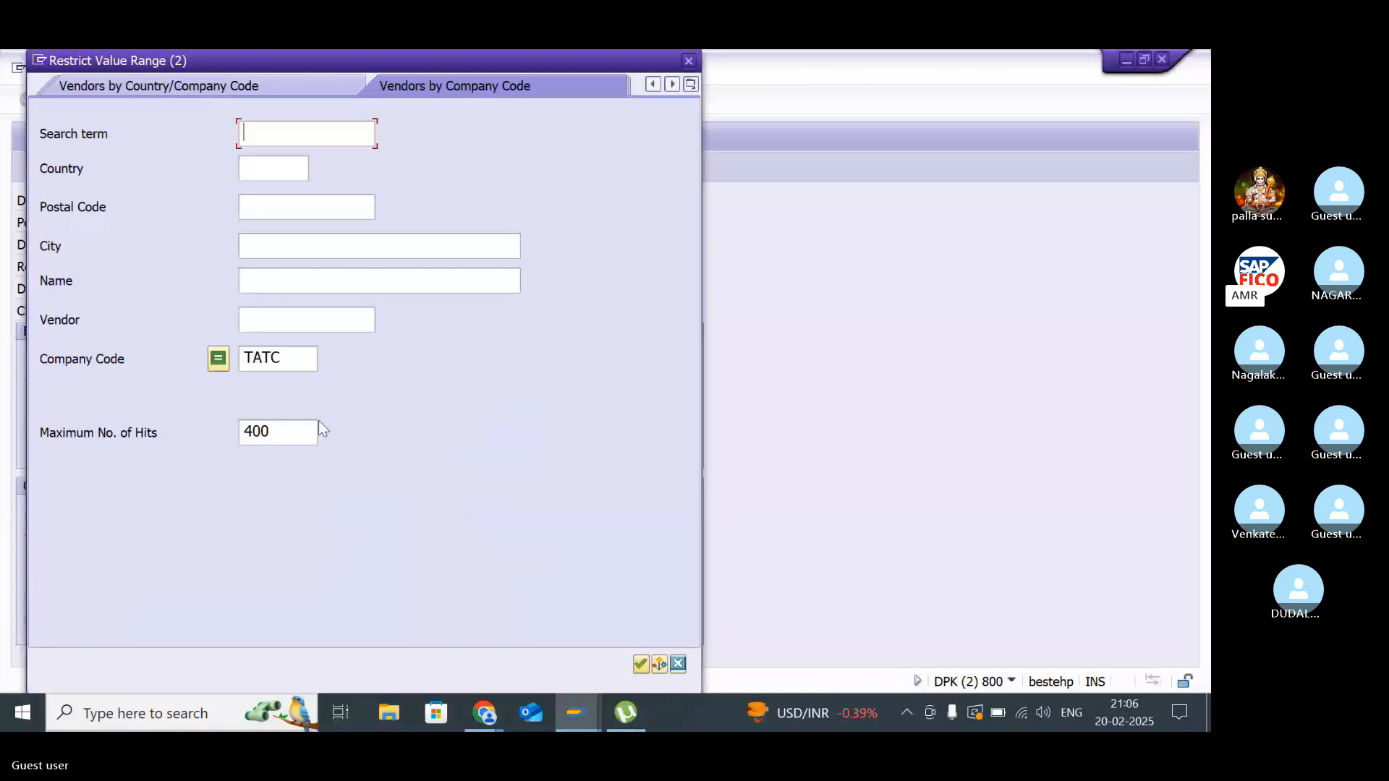
key(Return)
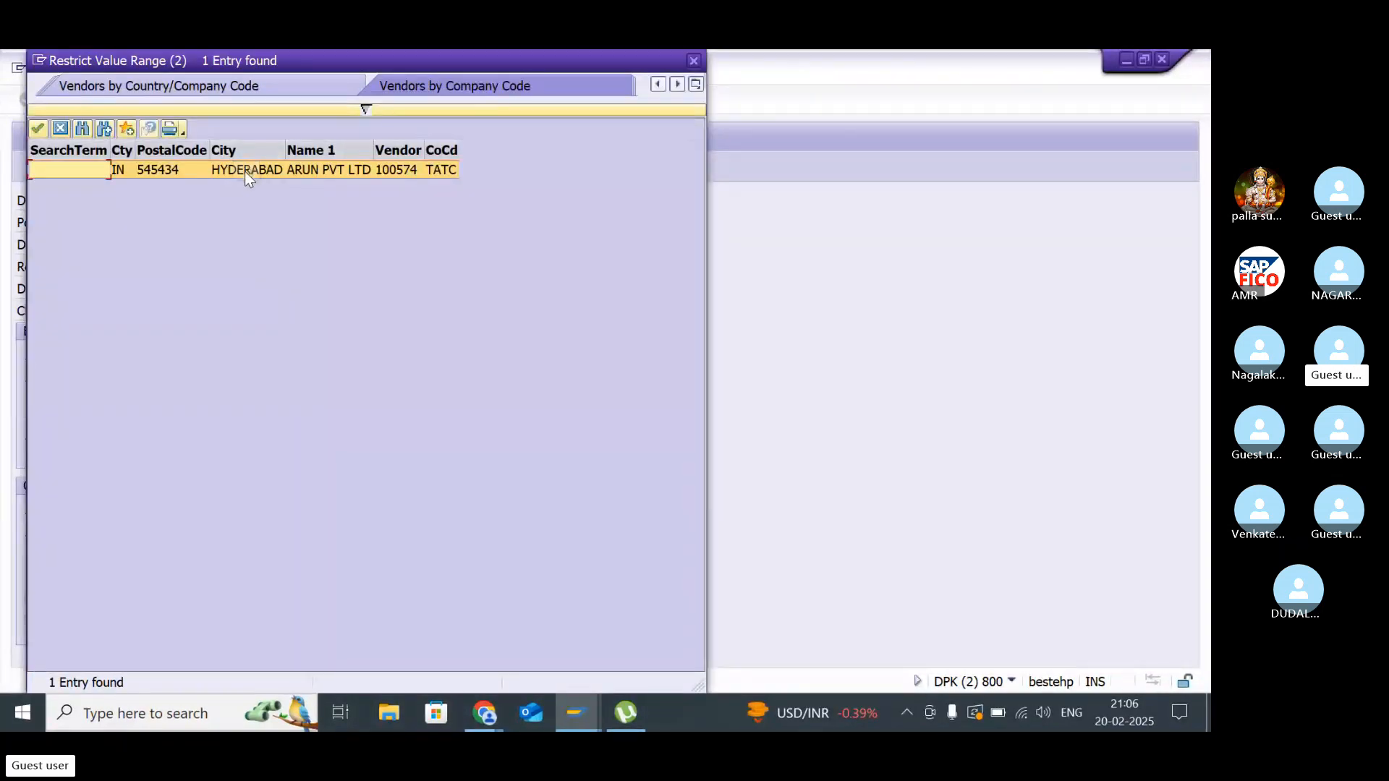
double_click(245, 171)
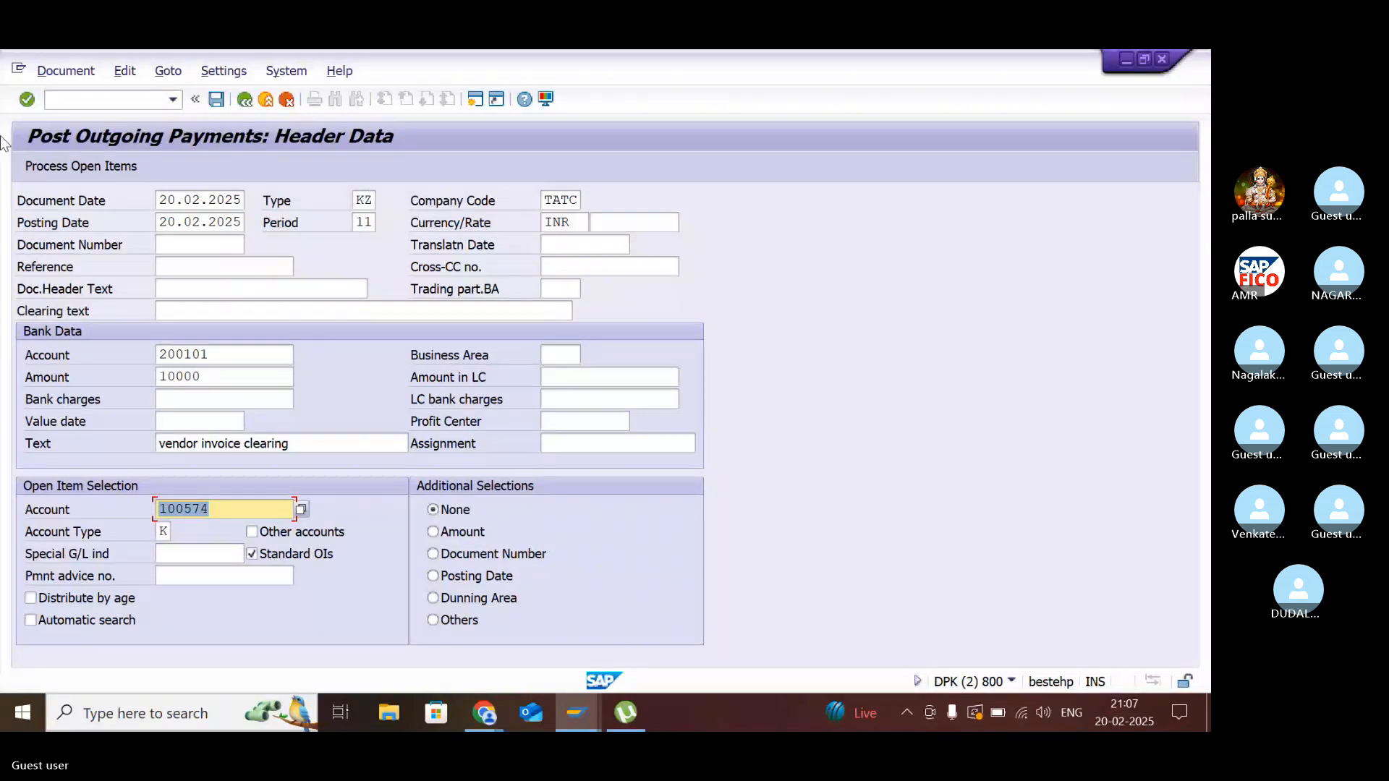
- Process the vendor's open items, simulate the outgoing payment document and post it
click(99, 164)
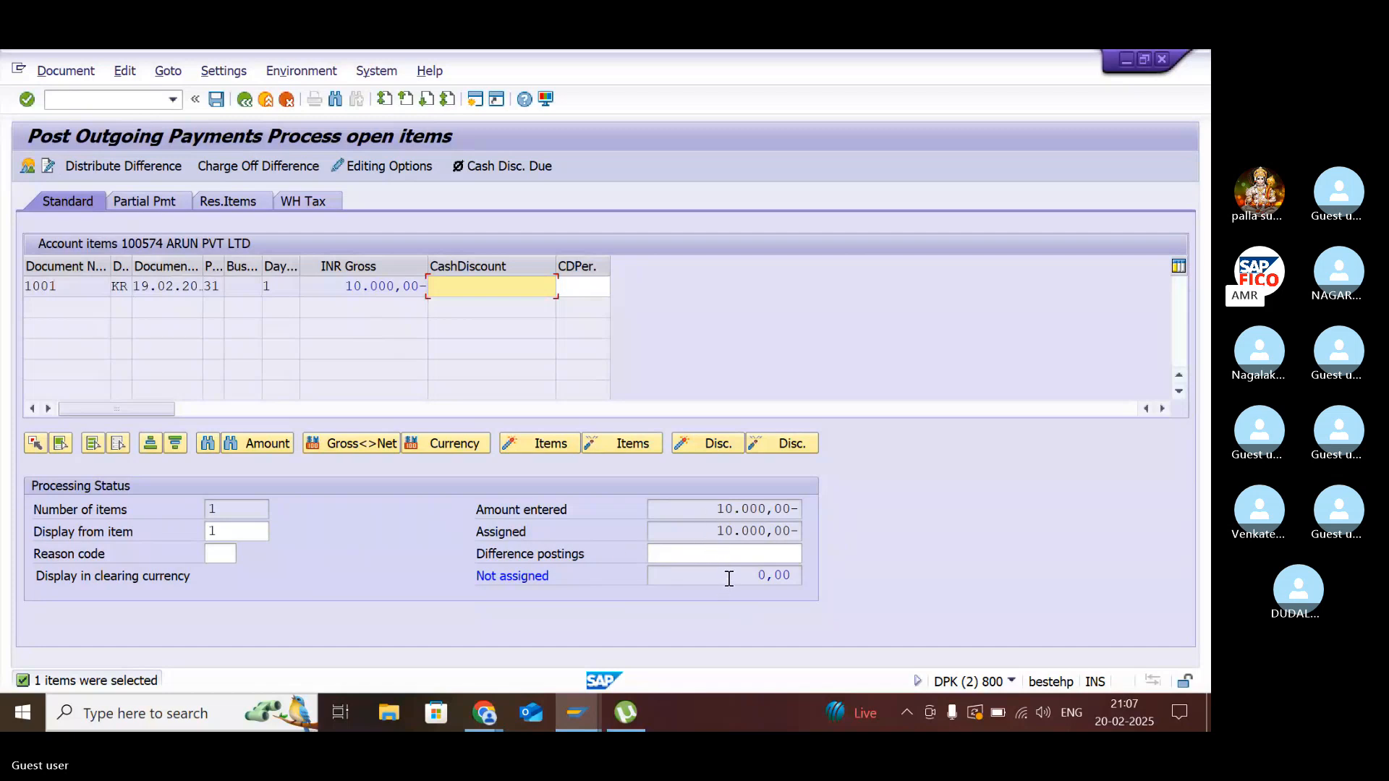
click(56, 76)
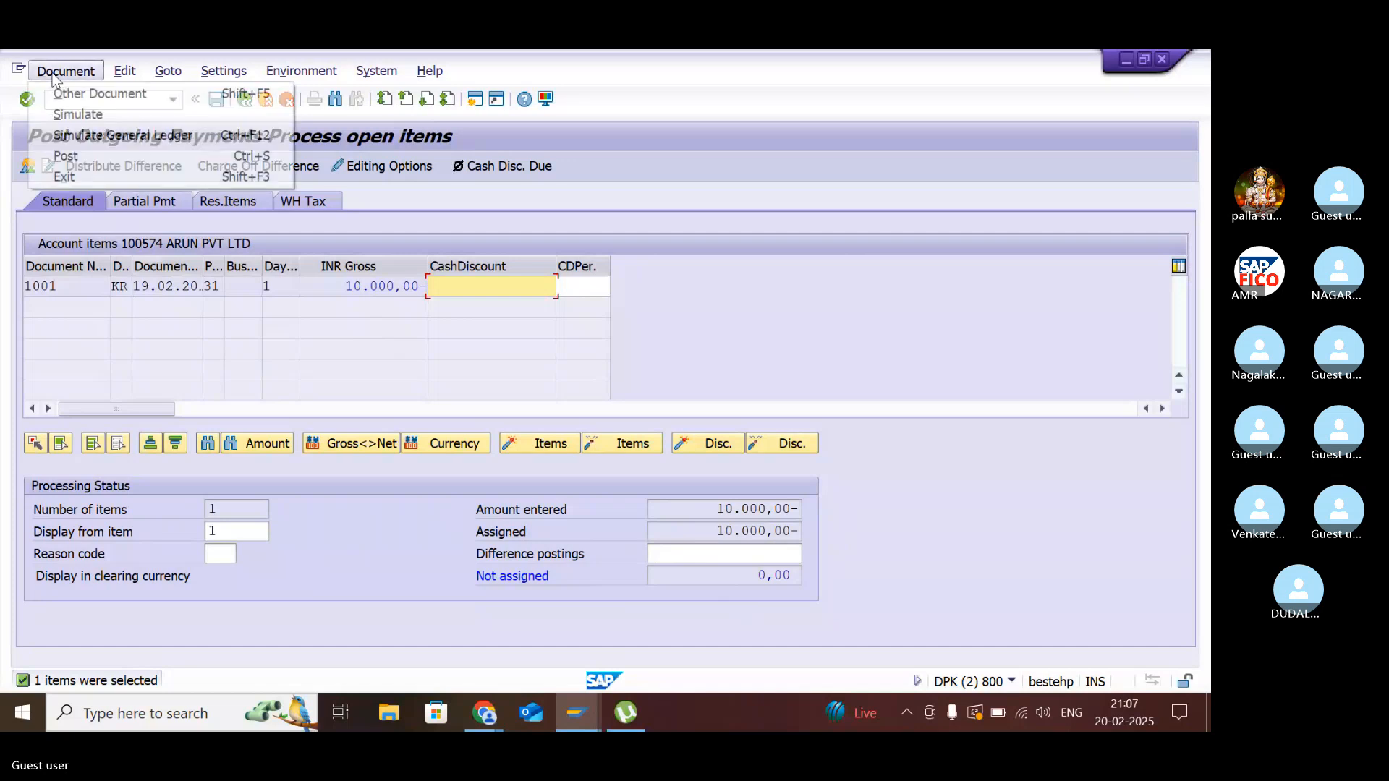
click(75, 114)
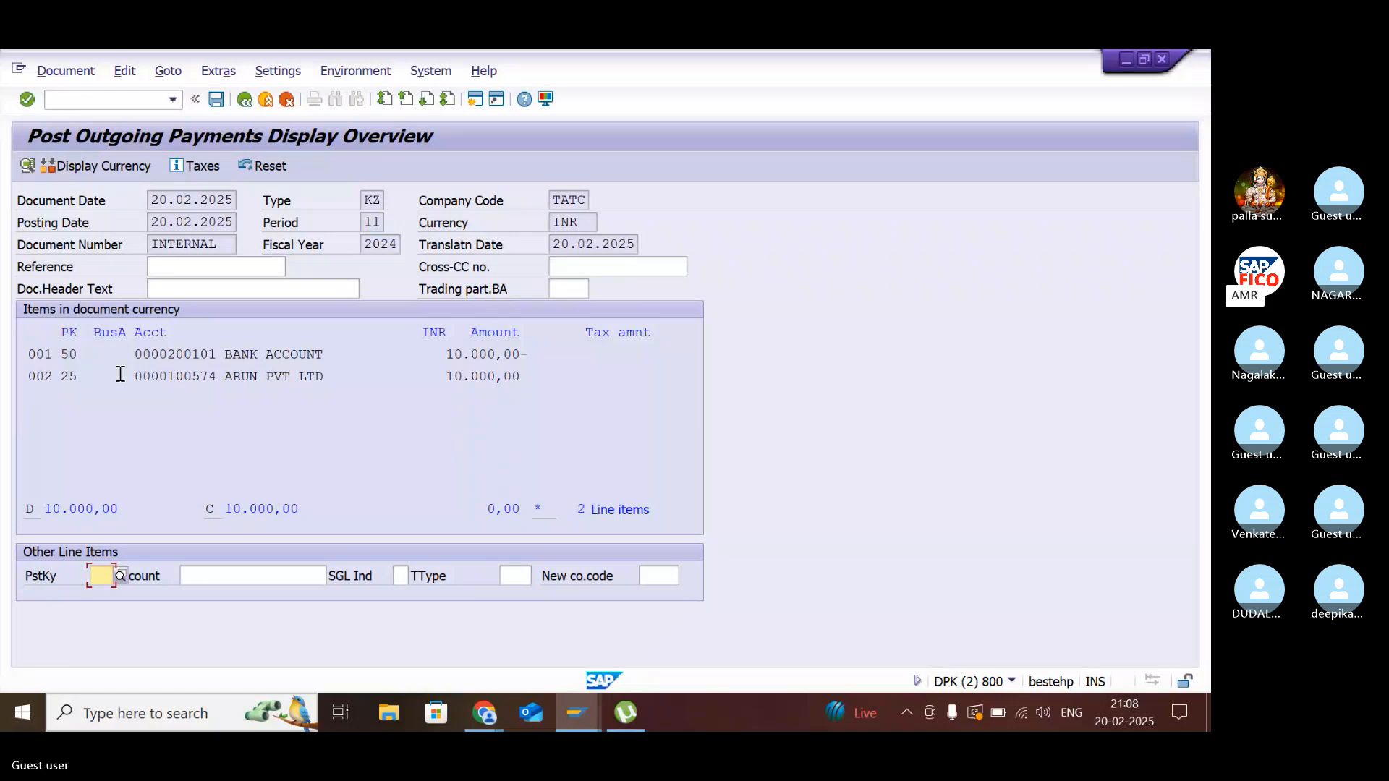
click(221, 101)
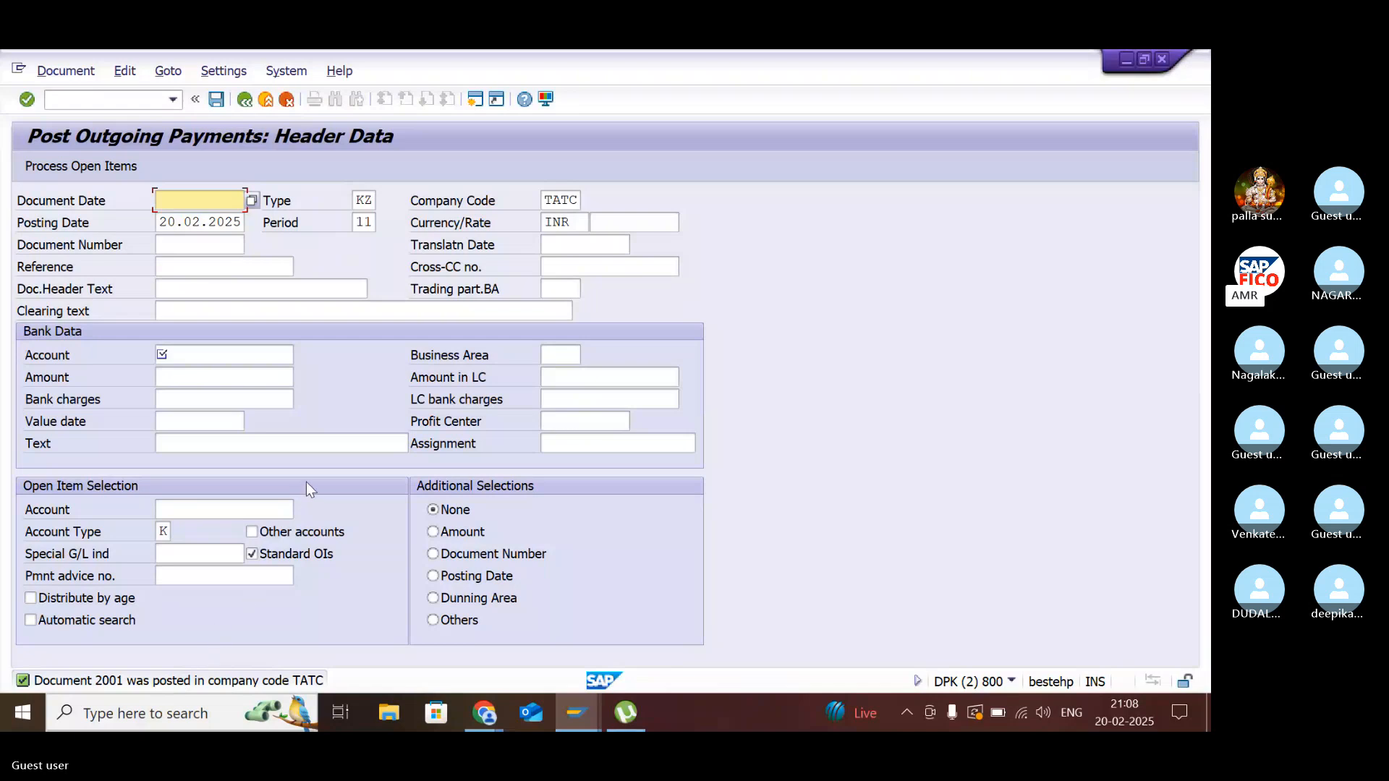
- In the Vendor Line Item Display session, refresh the open items list and display the cleared items for company code TATC
mouse_move(577, 715)
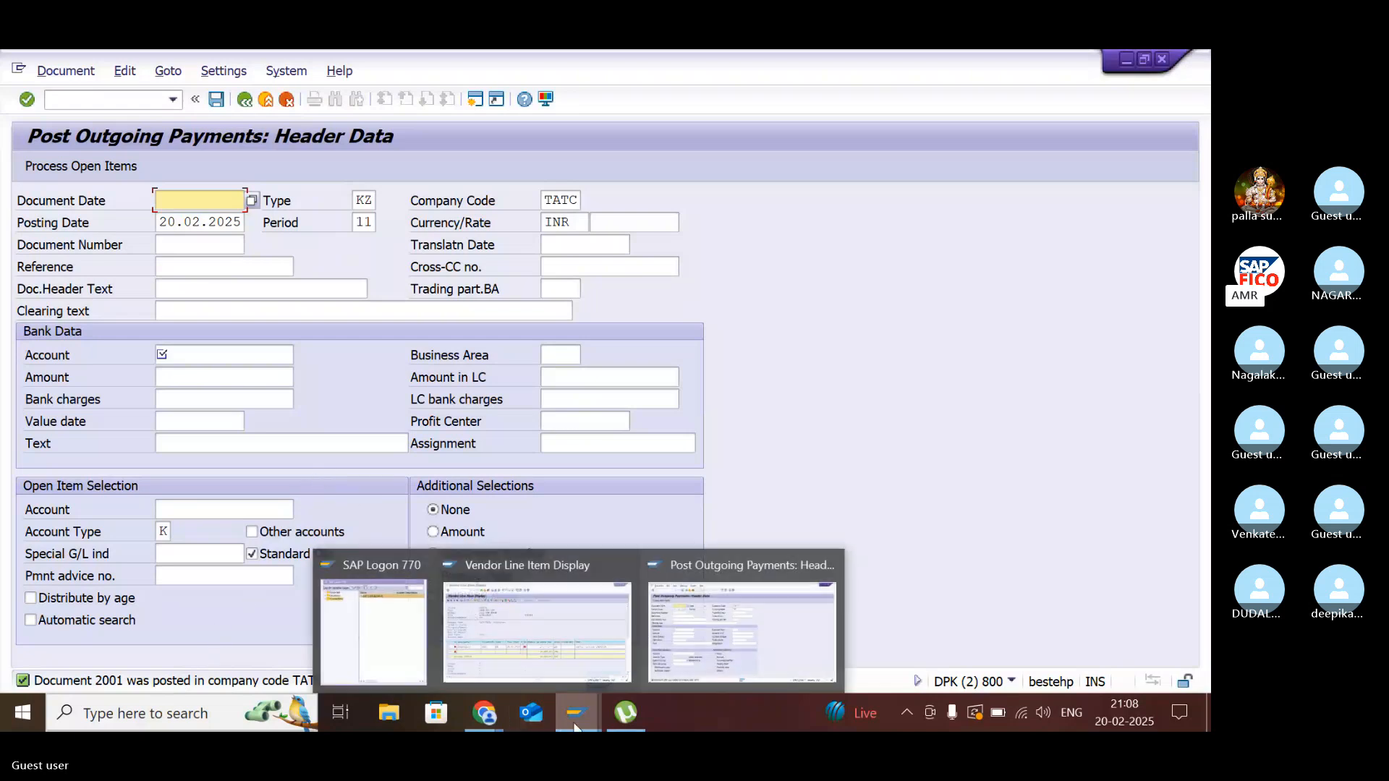
click(558, 641)
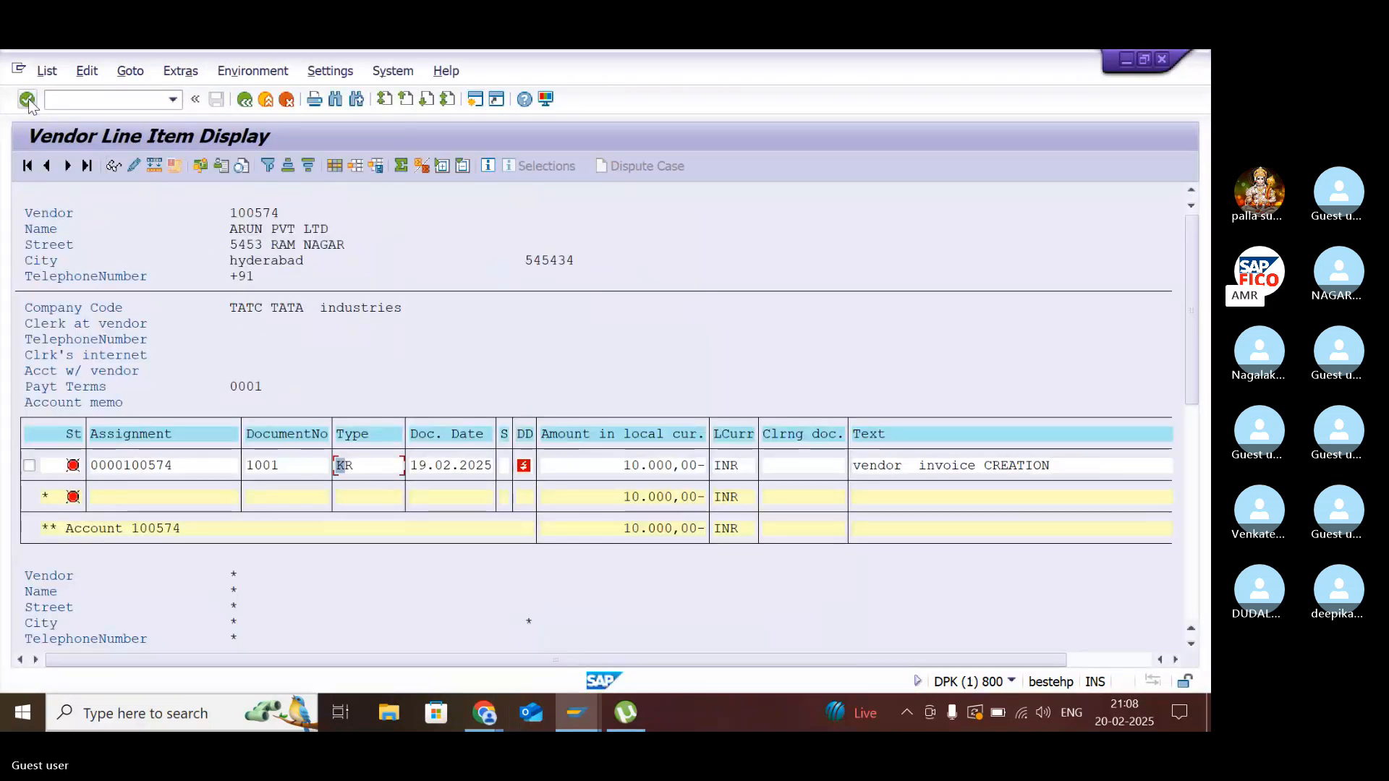
click(59, 72)
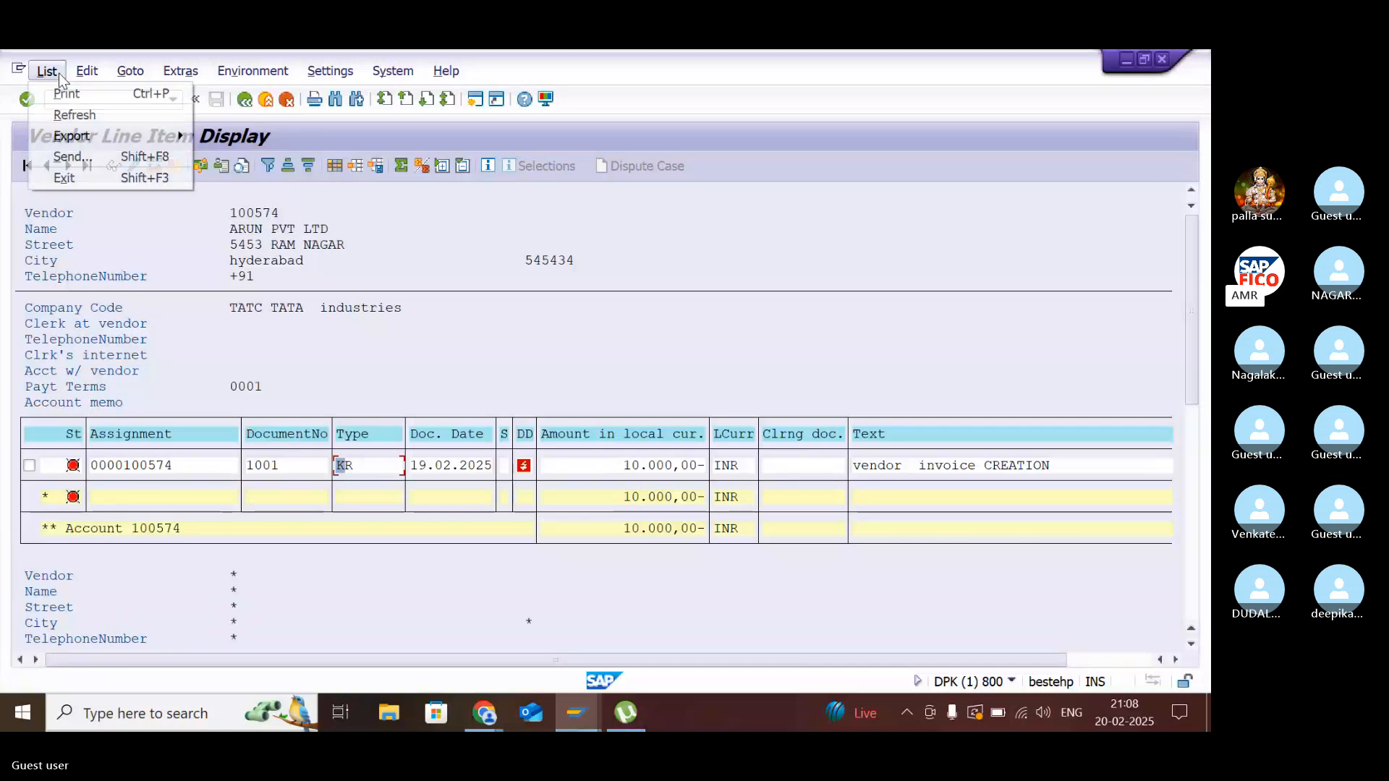
click(72, 112)
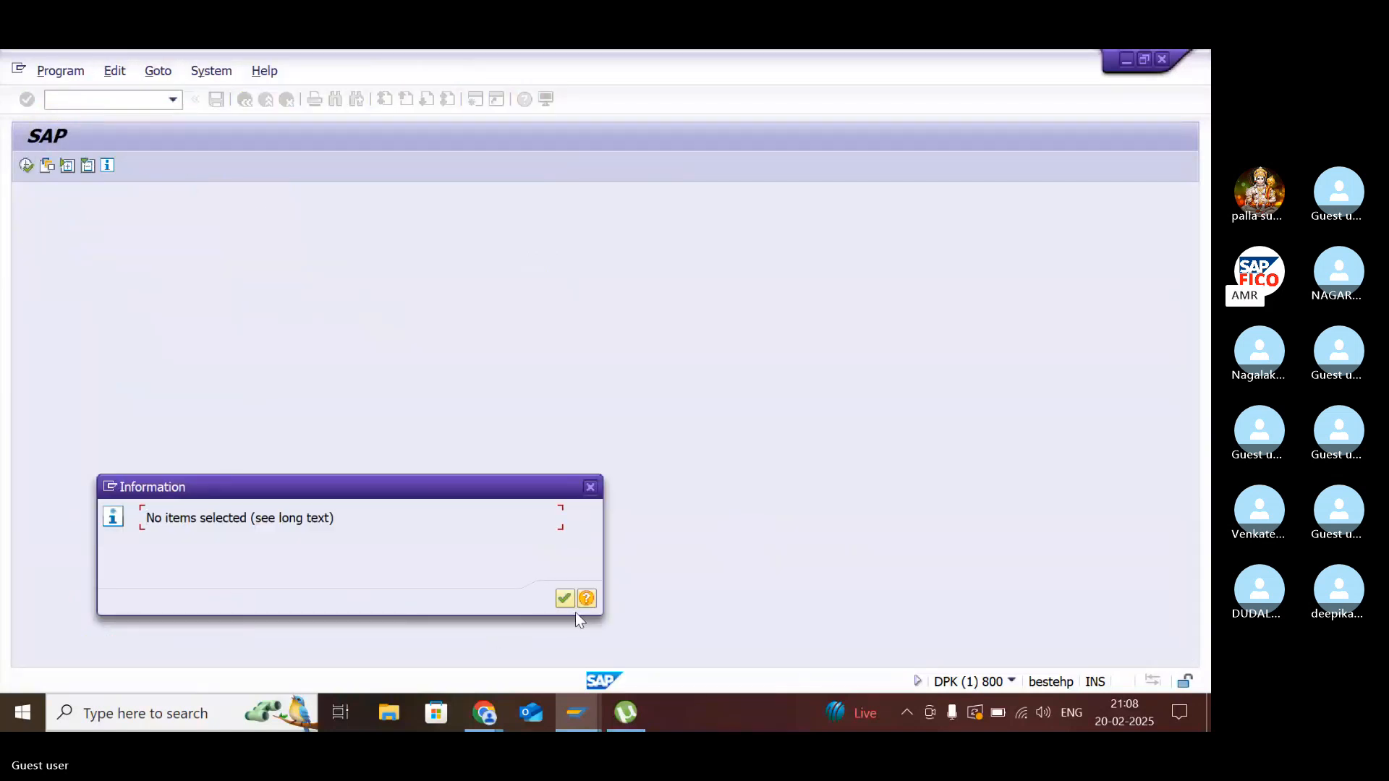
click(568, 600)
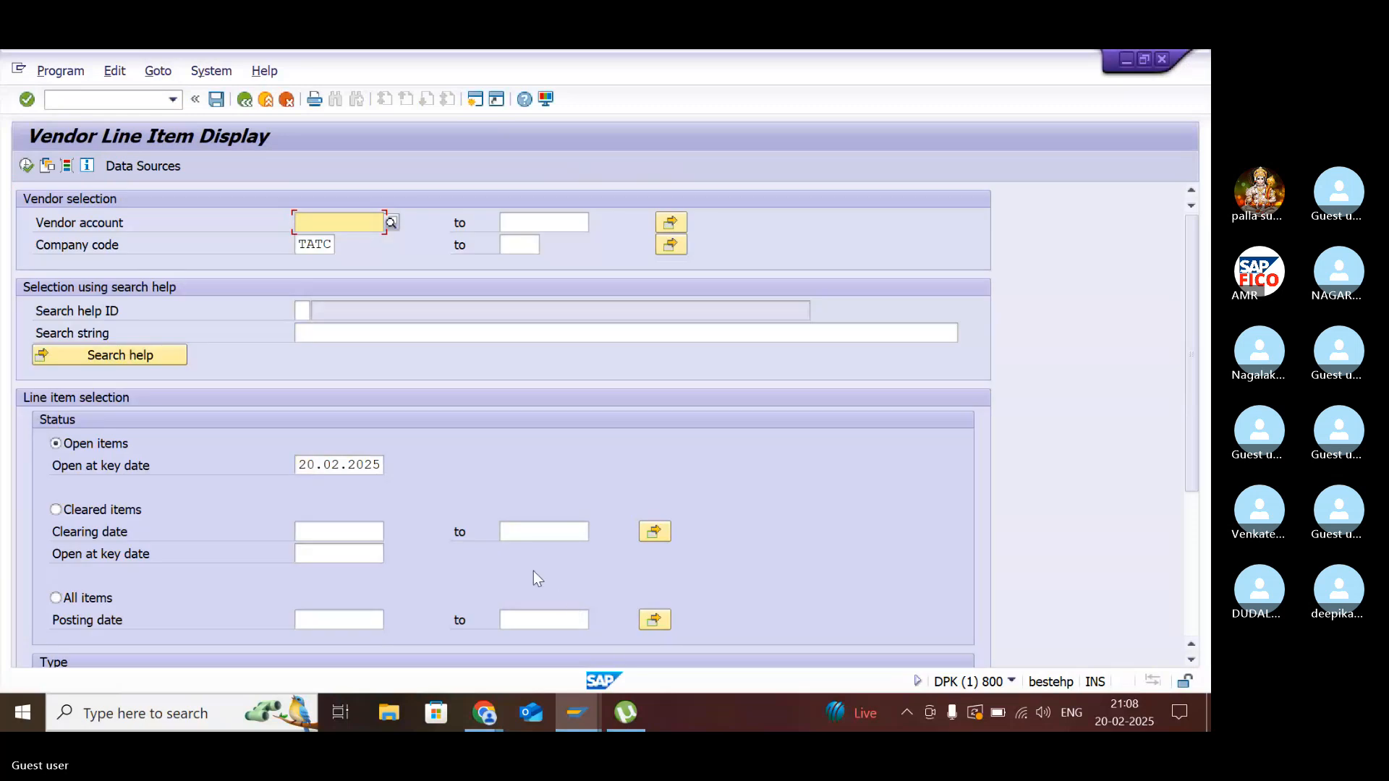
click(56, 510)
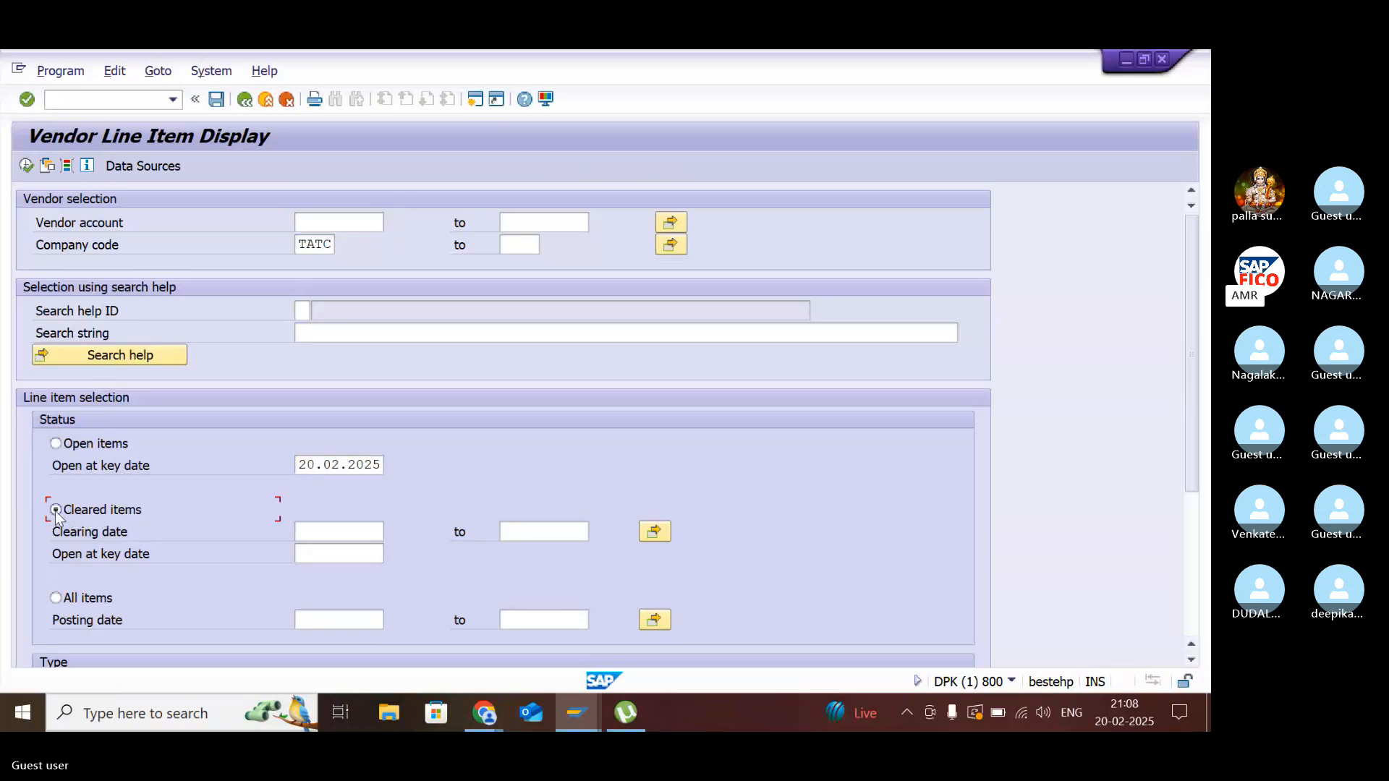
click(26, 165)
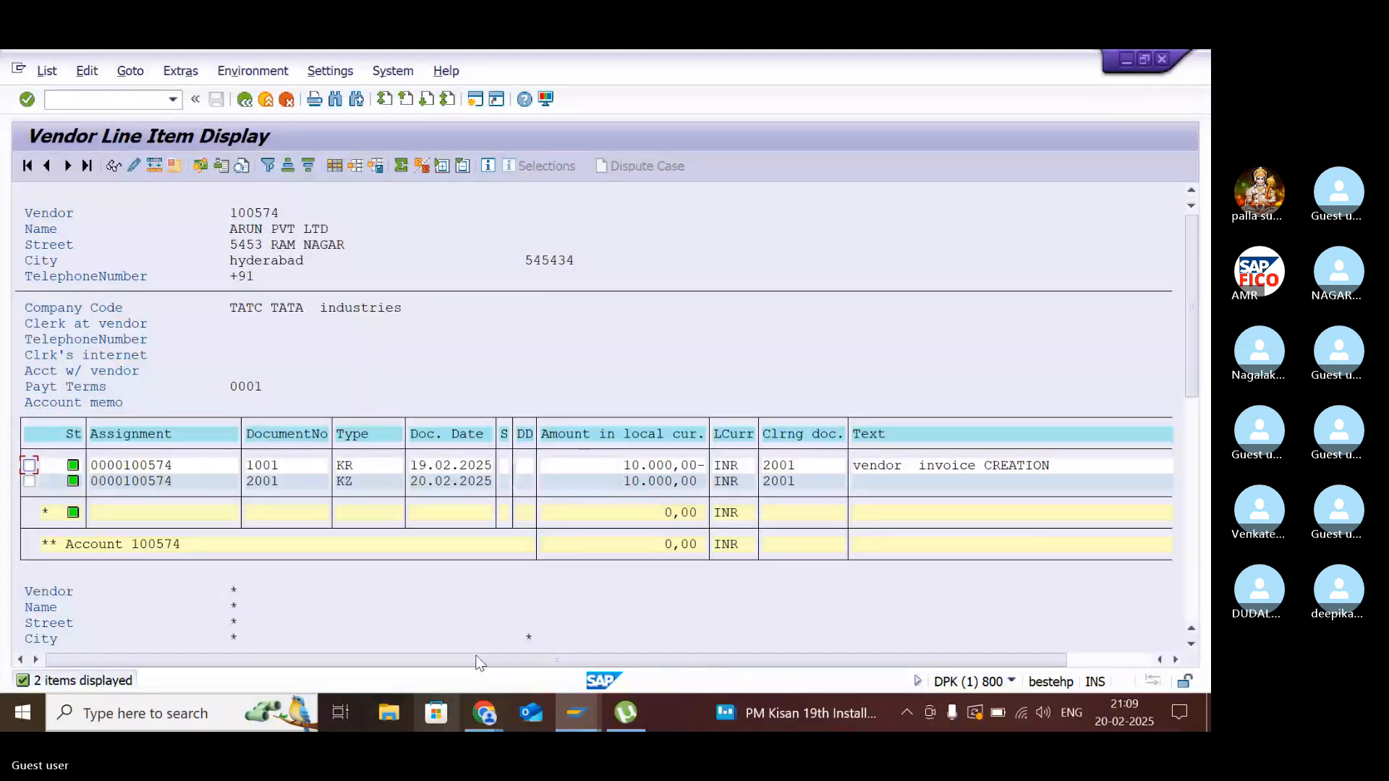
- Minimize the SAP sessions and open the Word document OPEN ITEM AND VENDOR CREATION from the SAP FICO desktop folder
click(1127, 58)
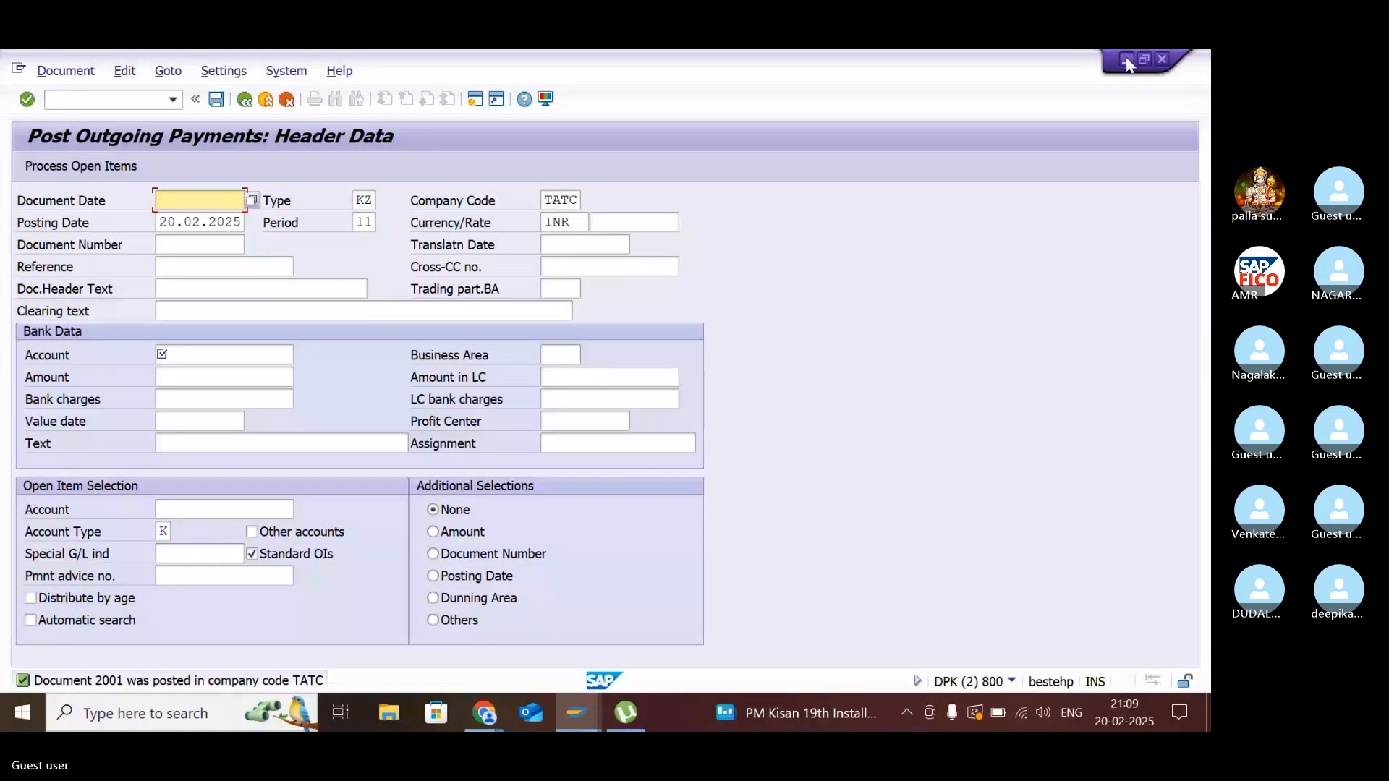
click(1126, 60)
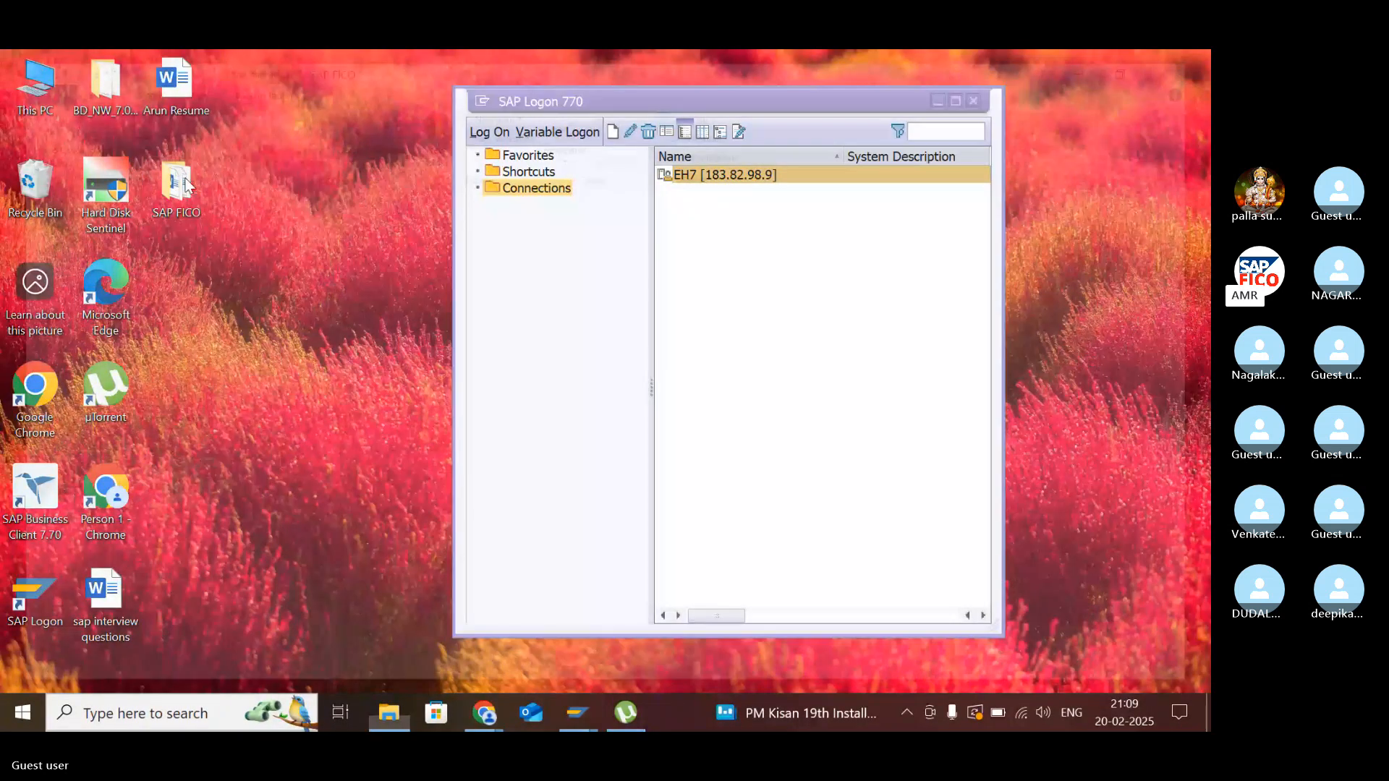
double_click(177, 185)
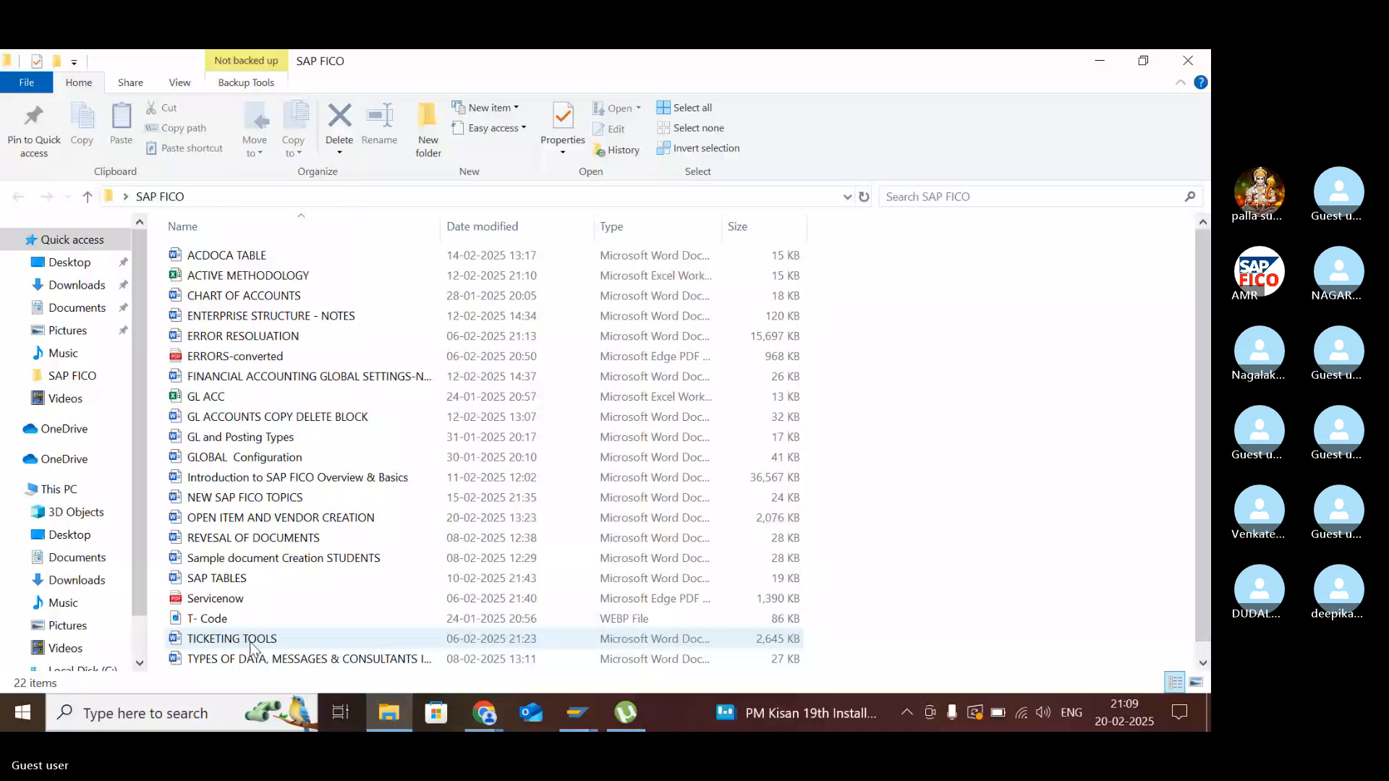
scroll(251, 646, down, 1)
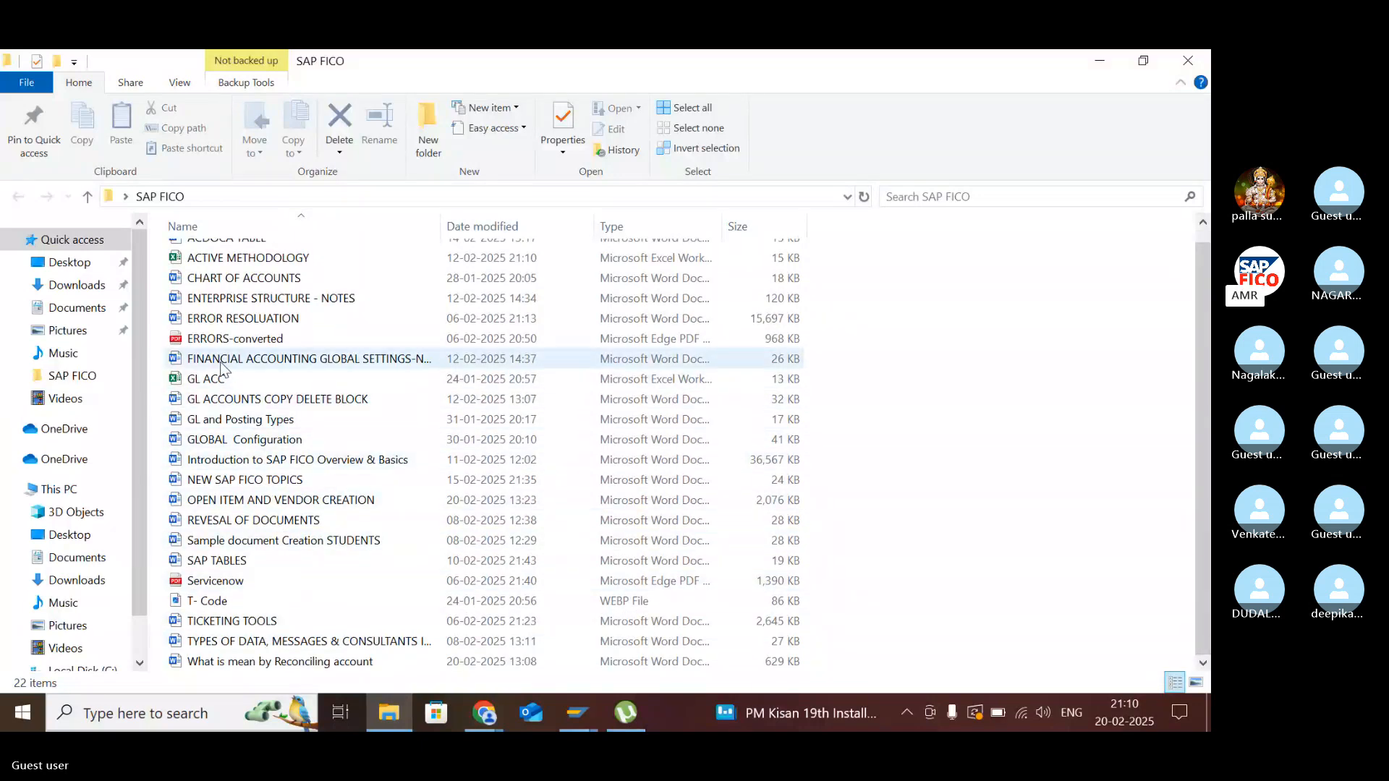
scroll(223, 369, up, 1)
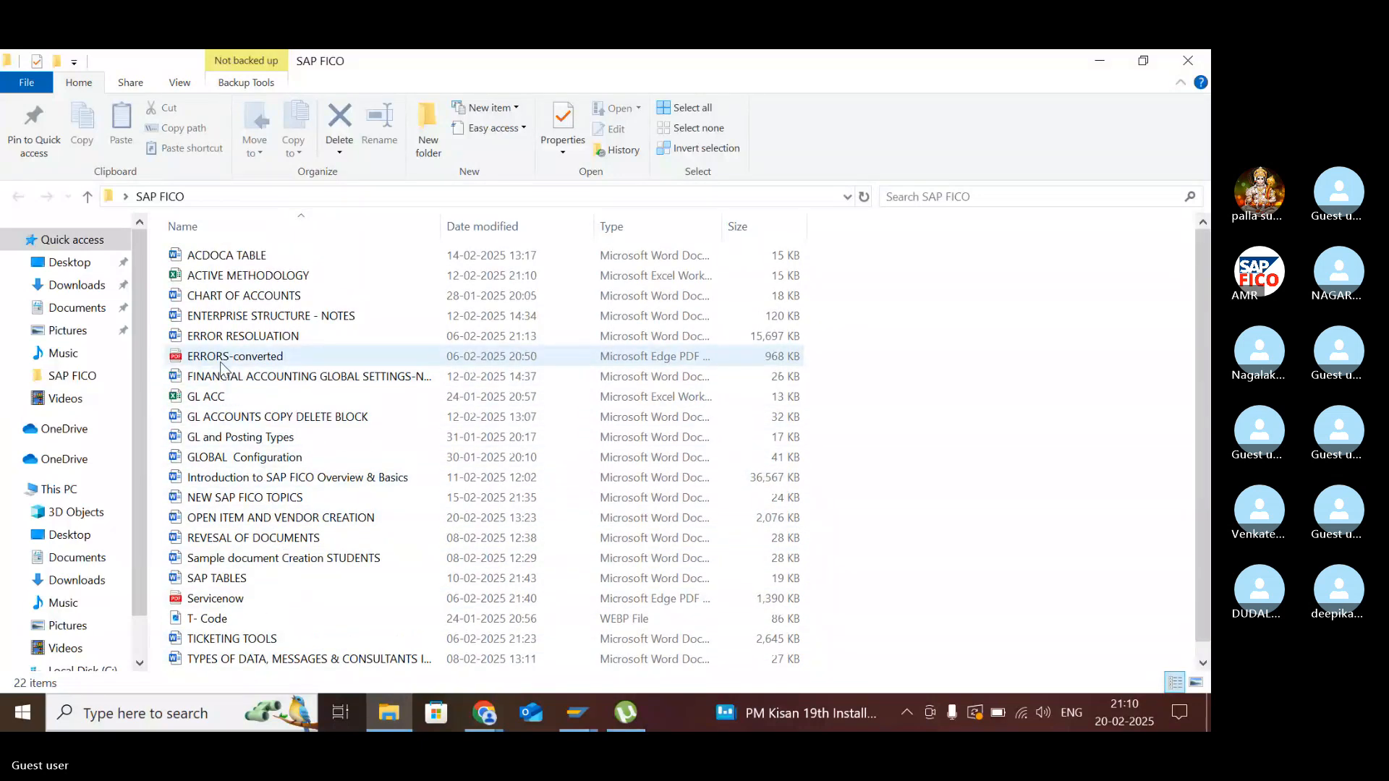
double_click(242, 519)
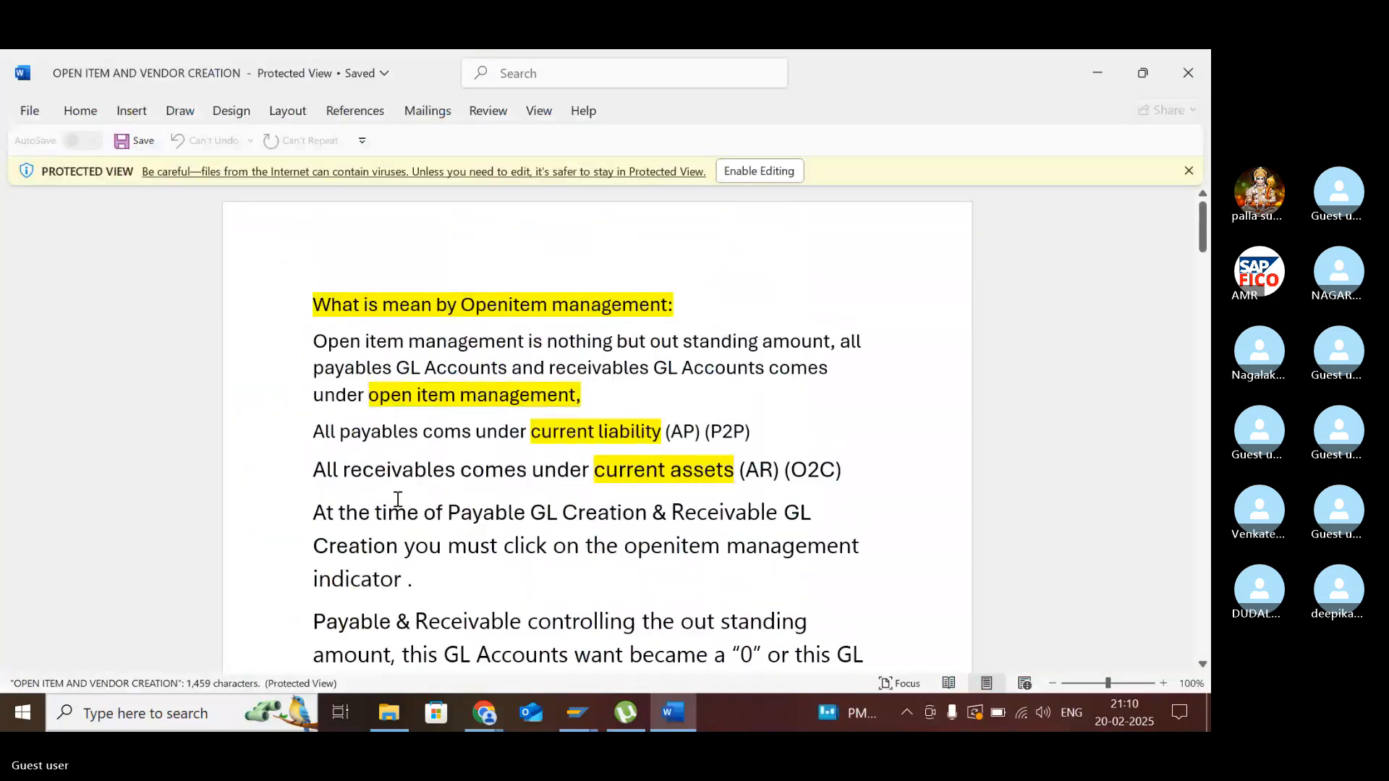
- Review the notes through to the raw material purchase entry on the last page, select that entry and enable editing of the document
scroll(410, 494, down, 10)
scroll(409, 494, down, 10)
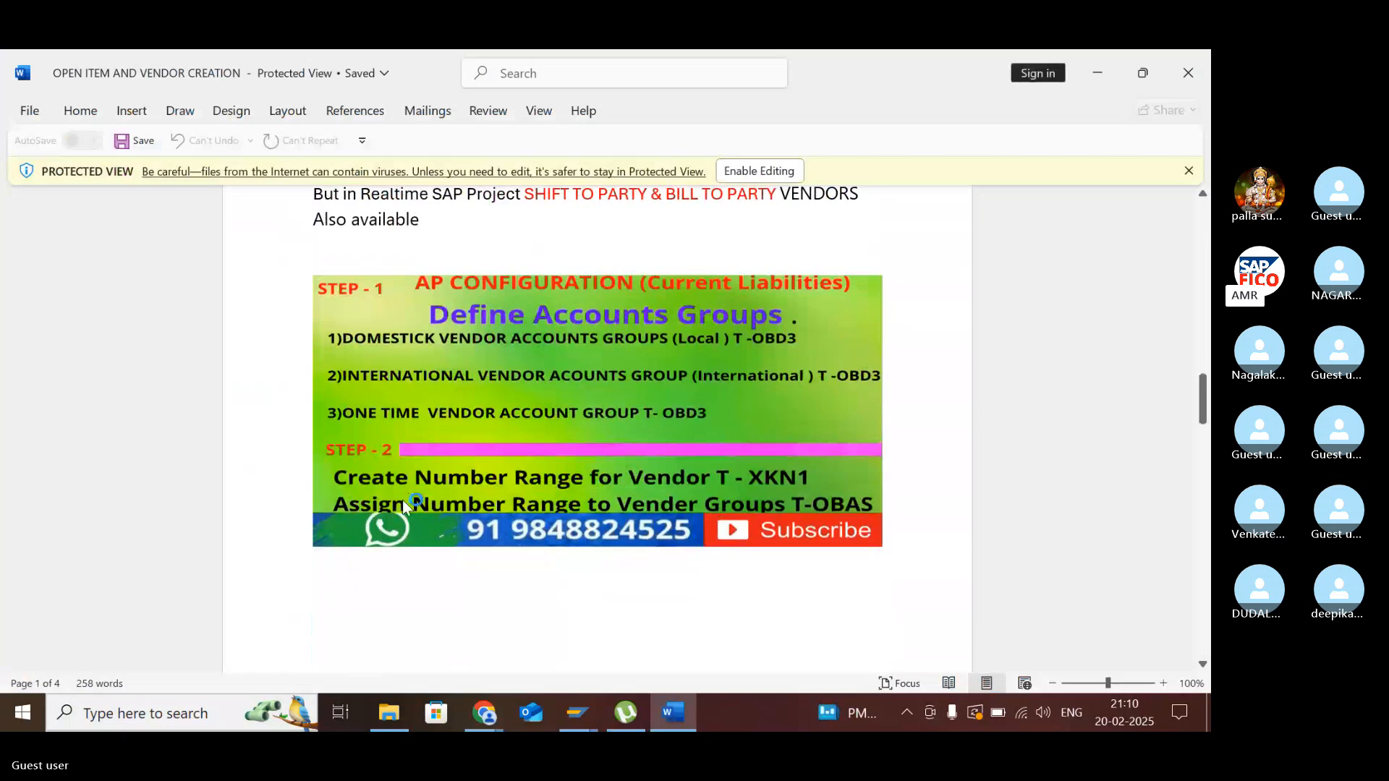
scroll(517, 483, down, 5)
scroll(517, 483, down, 15)
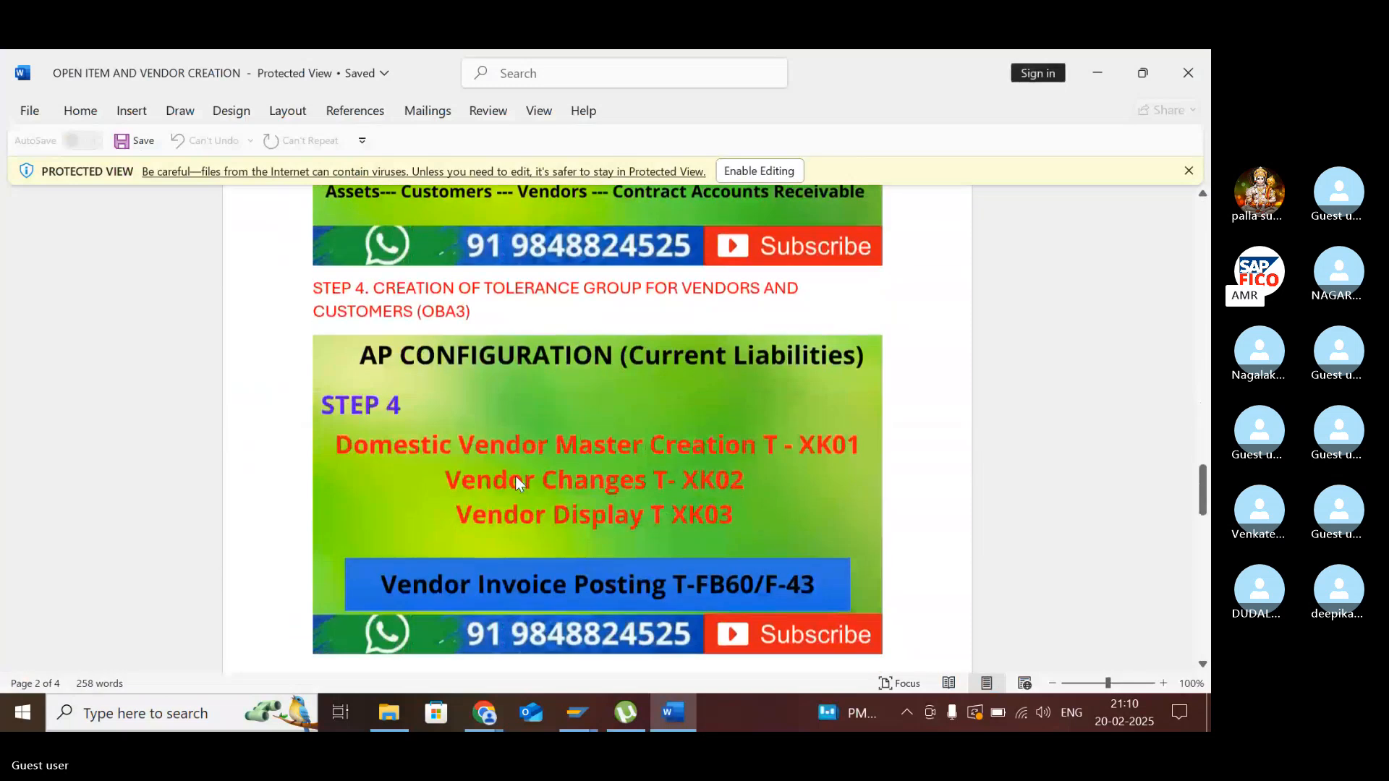
scroll(517, 478, down, 3)
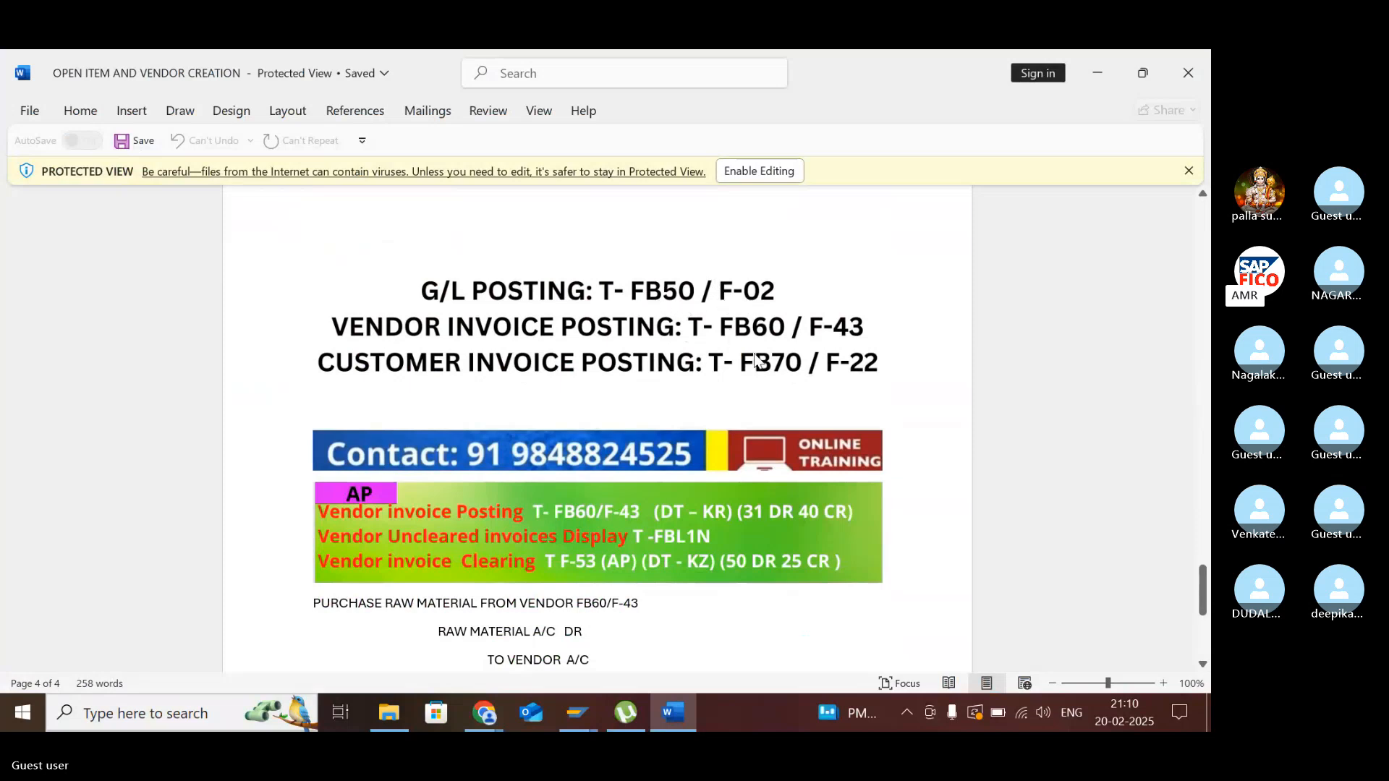
scroll(737, 340, down, 7)
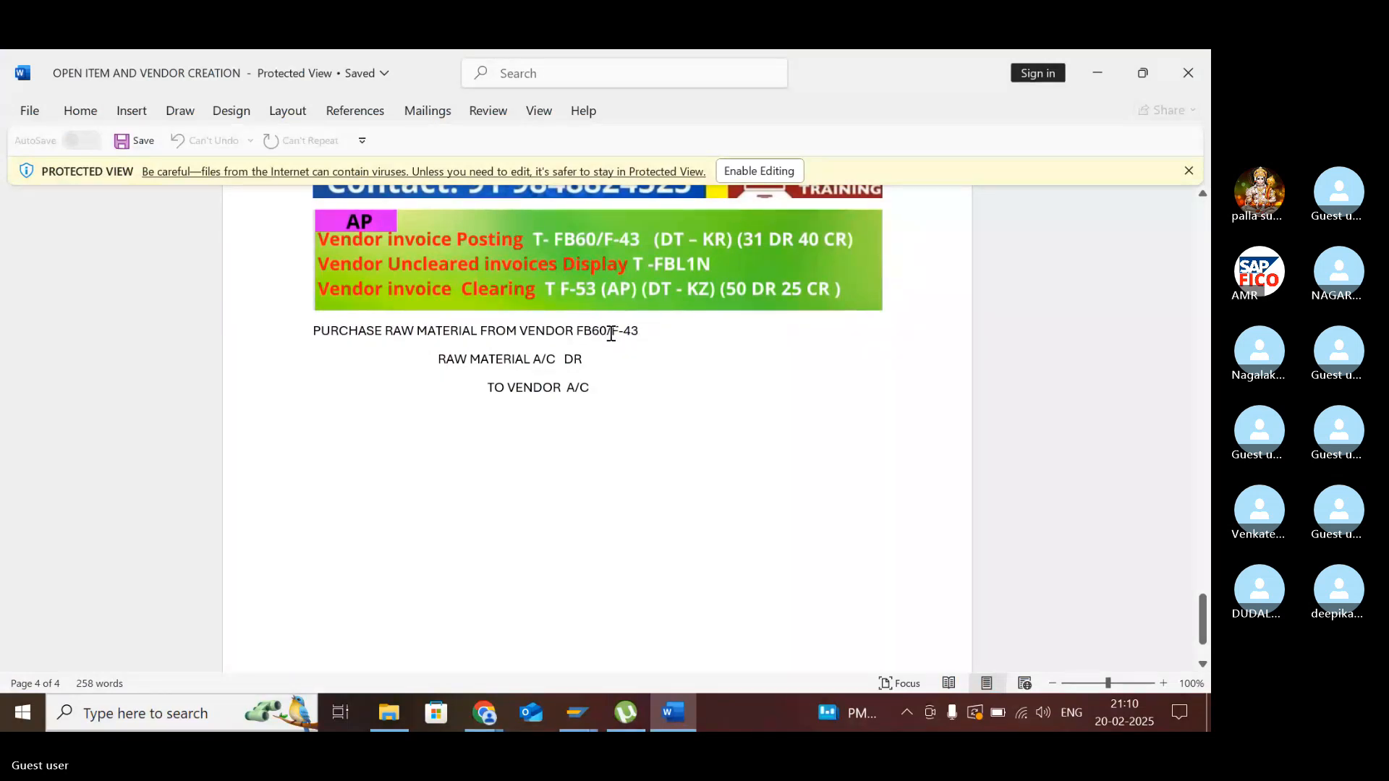
click(647, 331)
click(316, 329)
shift+click(622, 395)
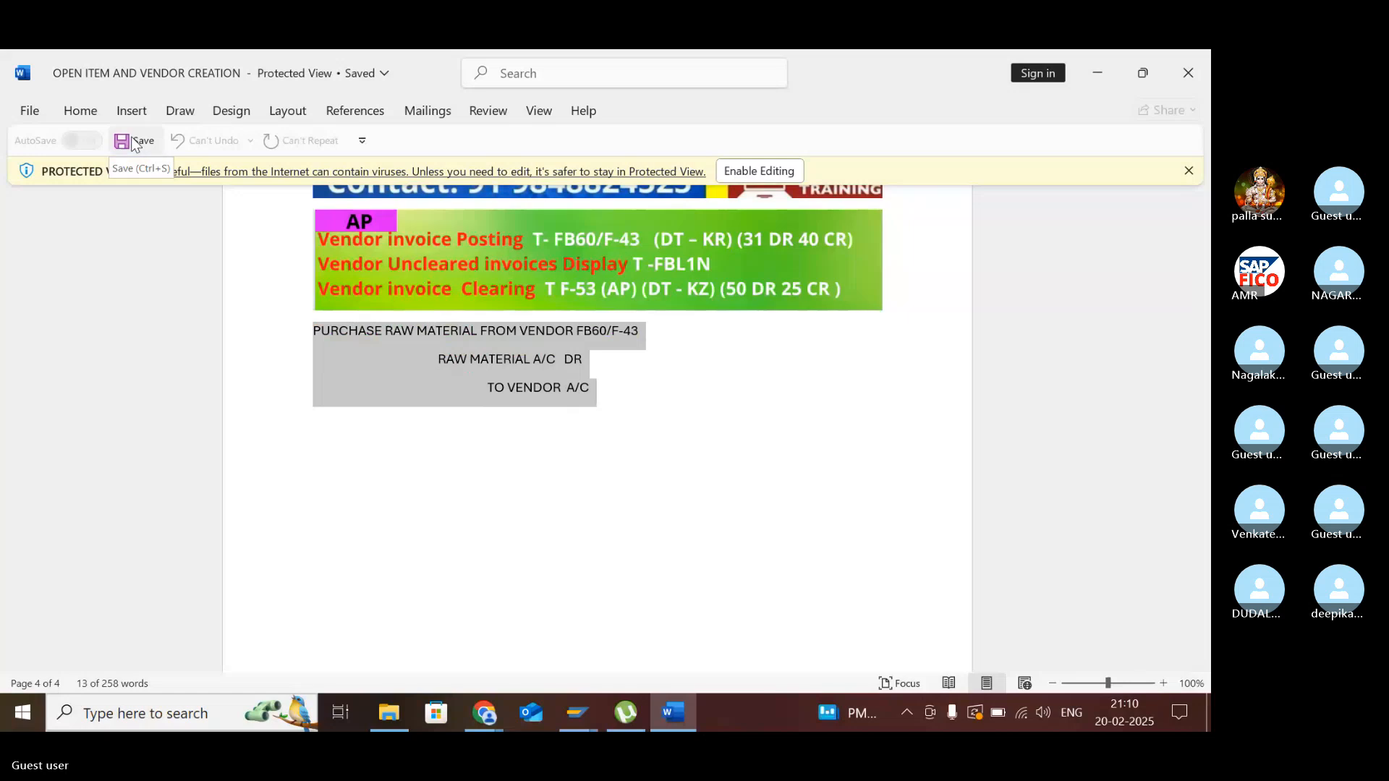
click(767, 171)
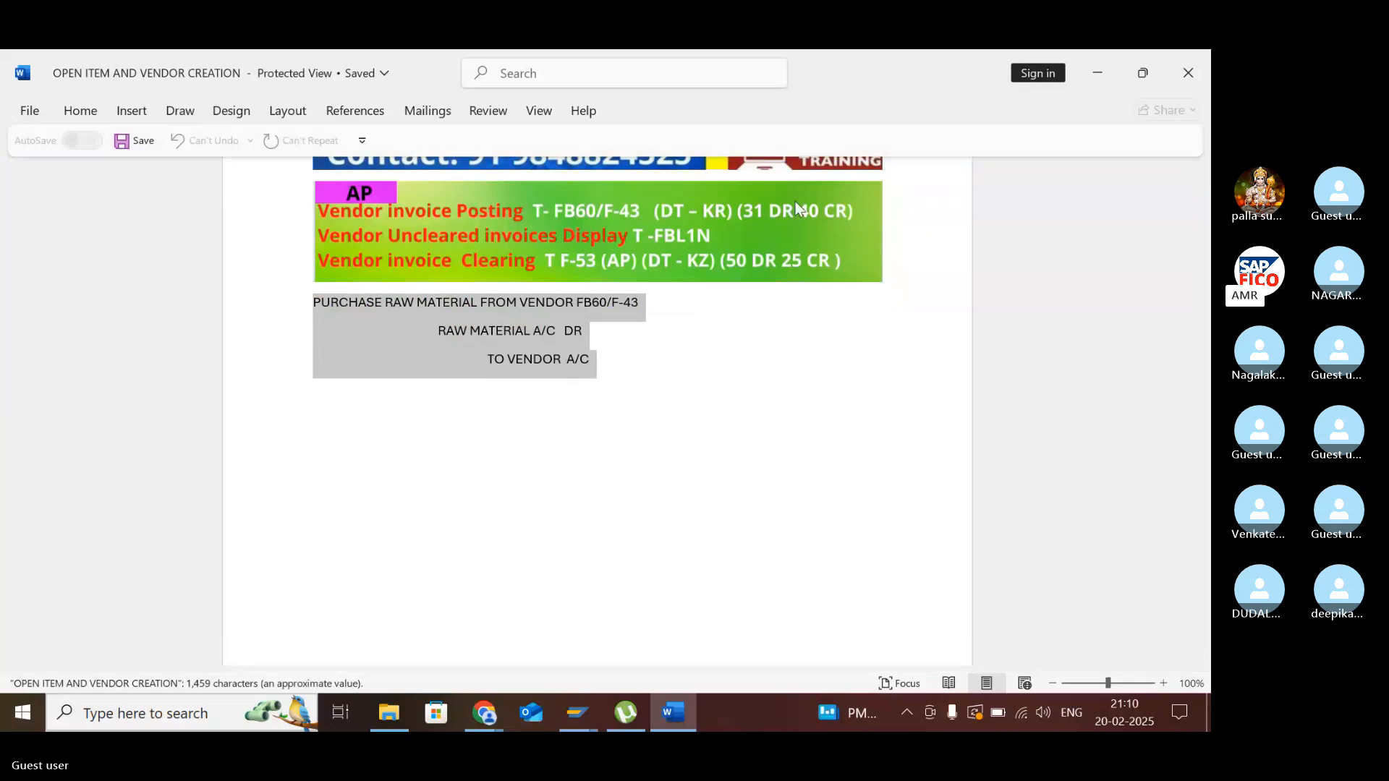
- Delete the AP transaction code picture above the raw material purchase entry on the last page
scroll(862, 409, down, 8)
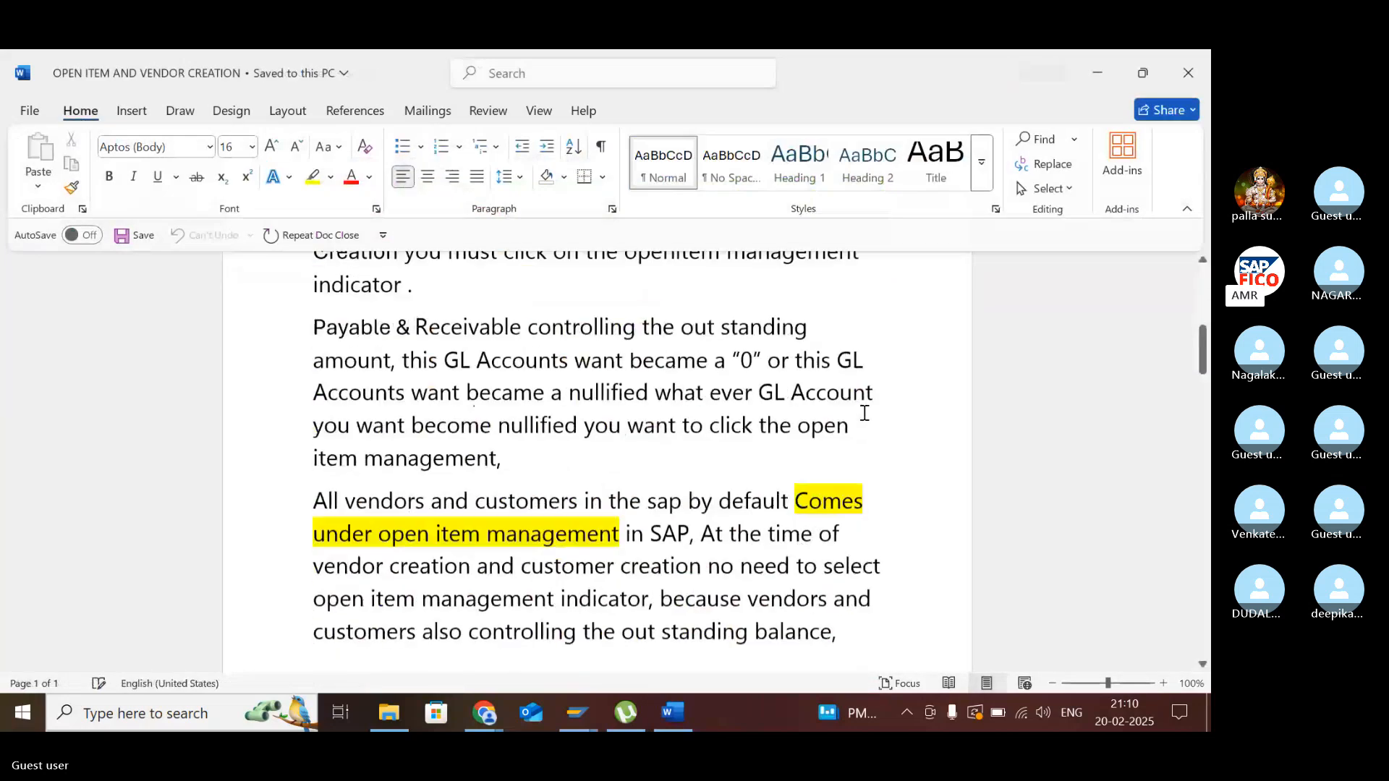
scroll(862, 410, down, 15)
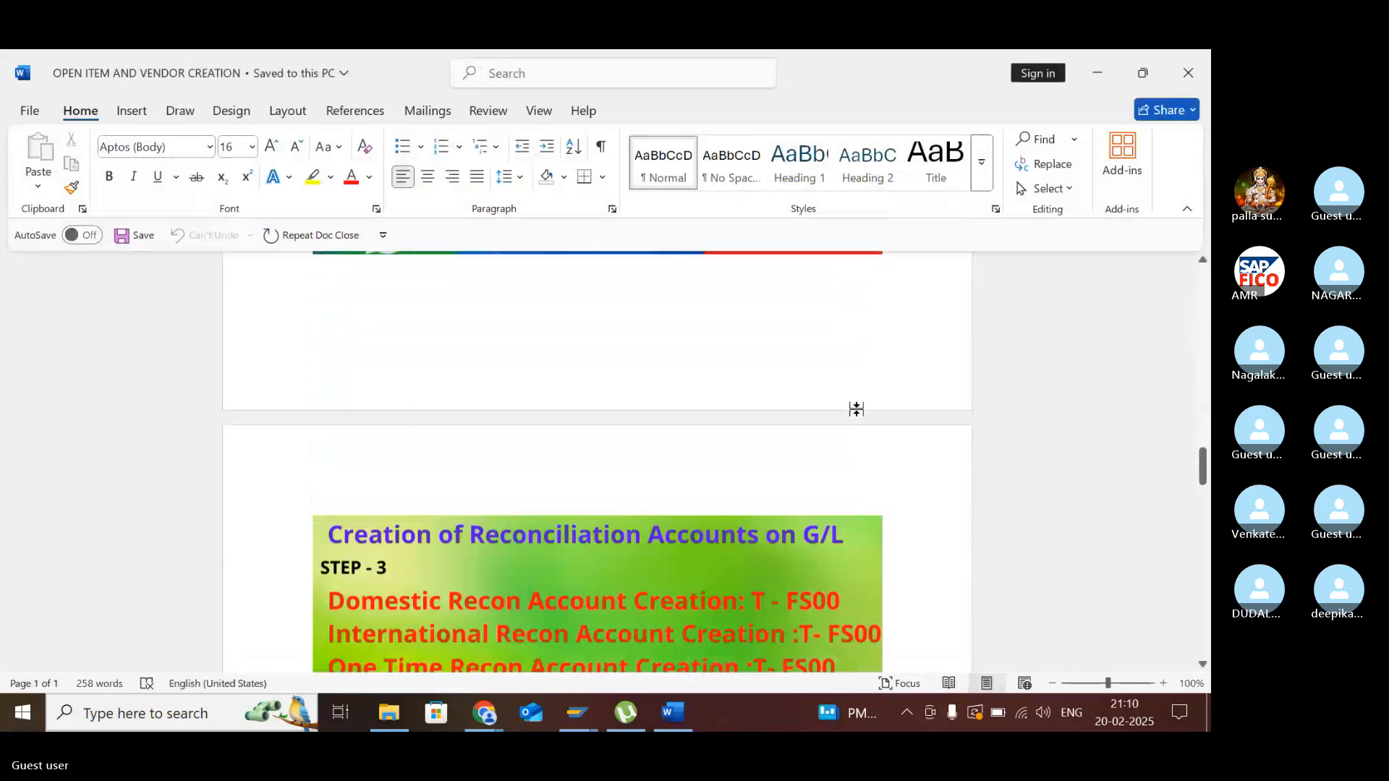
scroll(856, 410, down, 12)
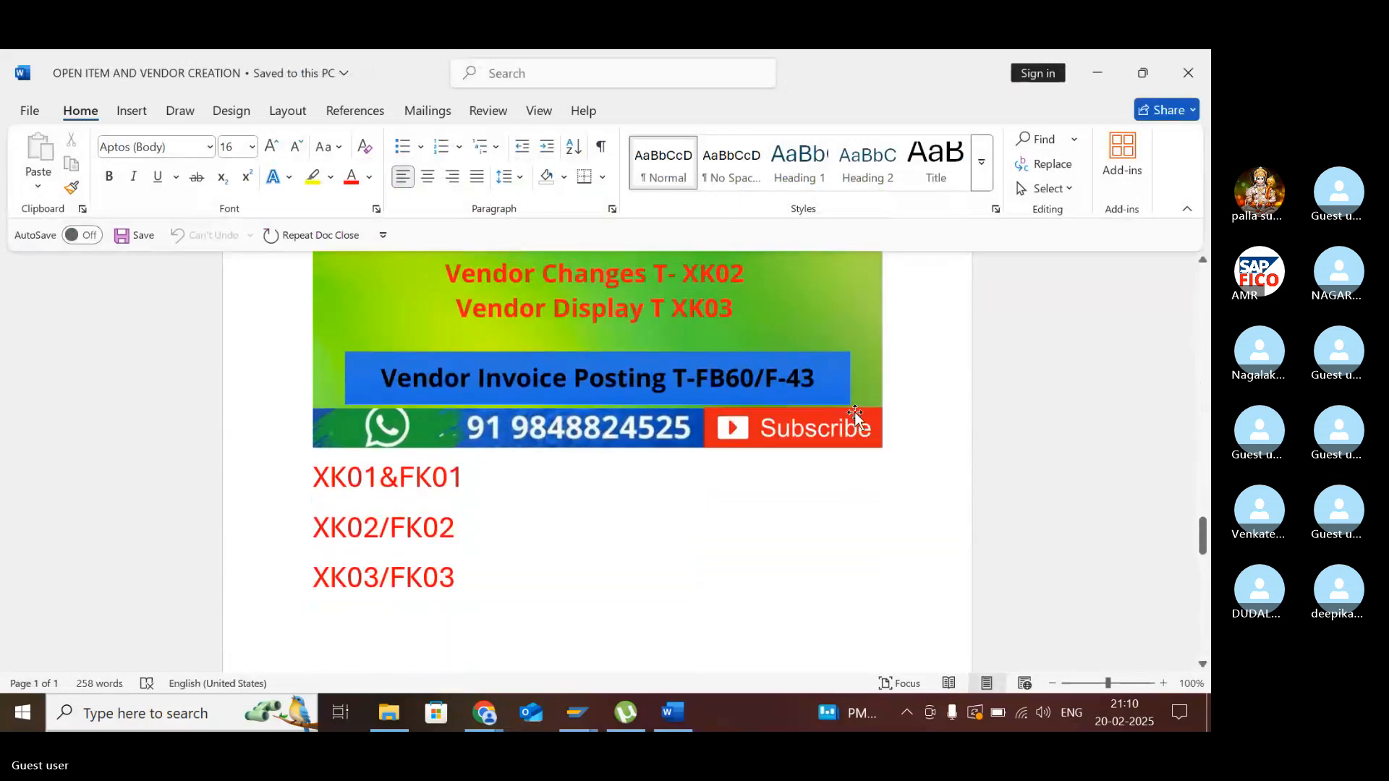
scroll(846, 414, down, 8)
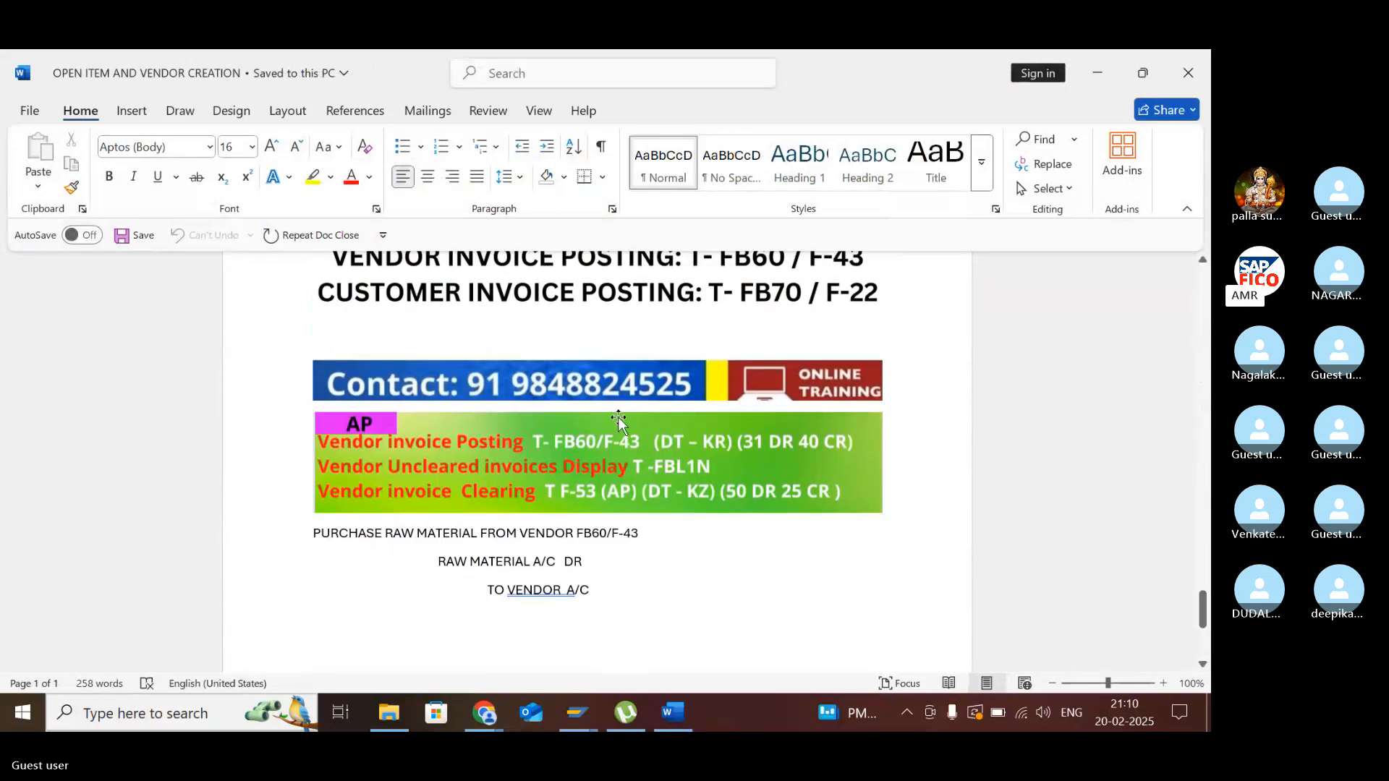
click(648, 442)
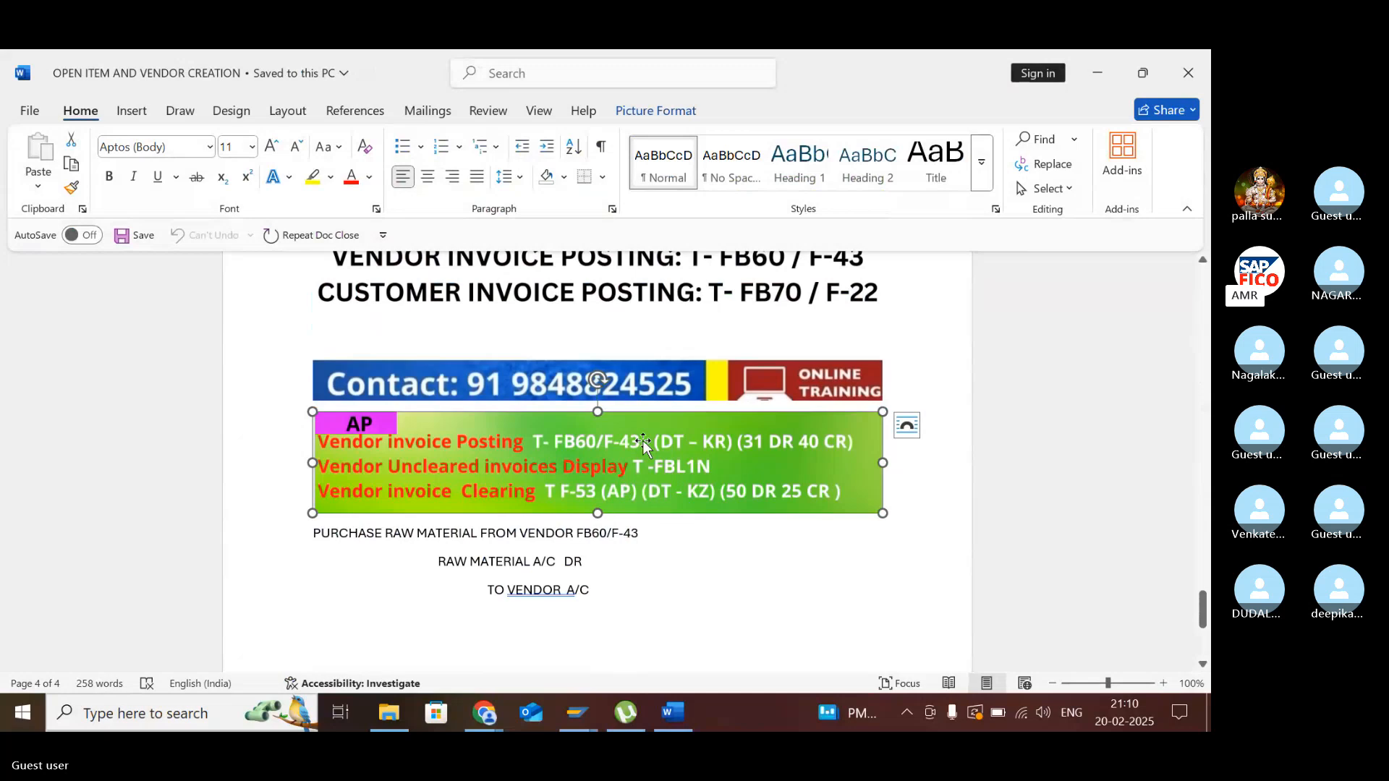
key(Delete)
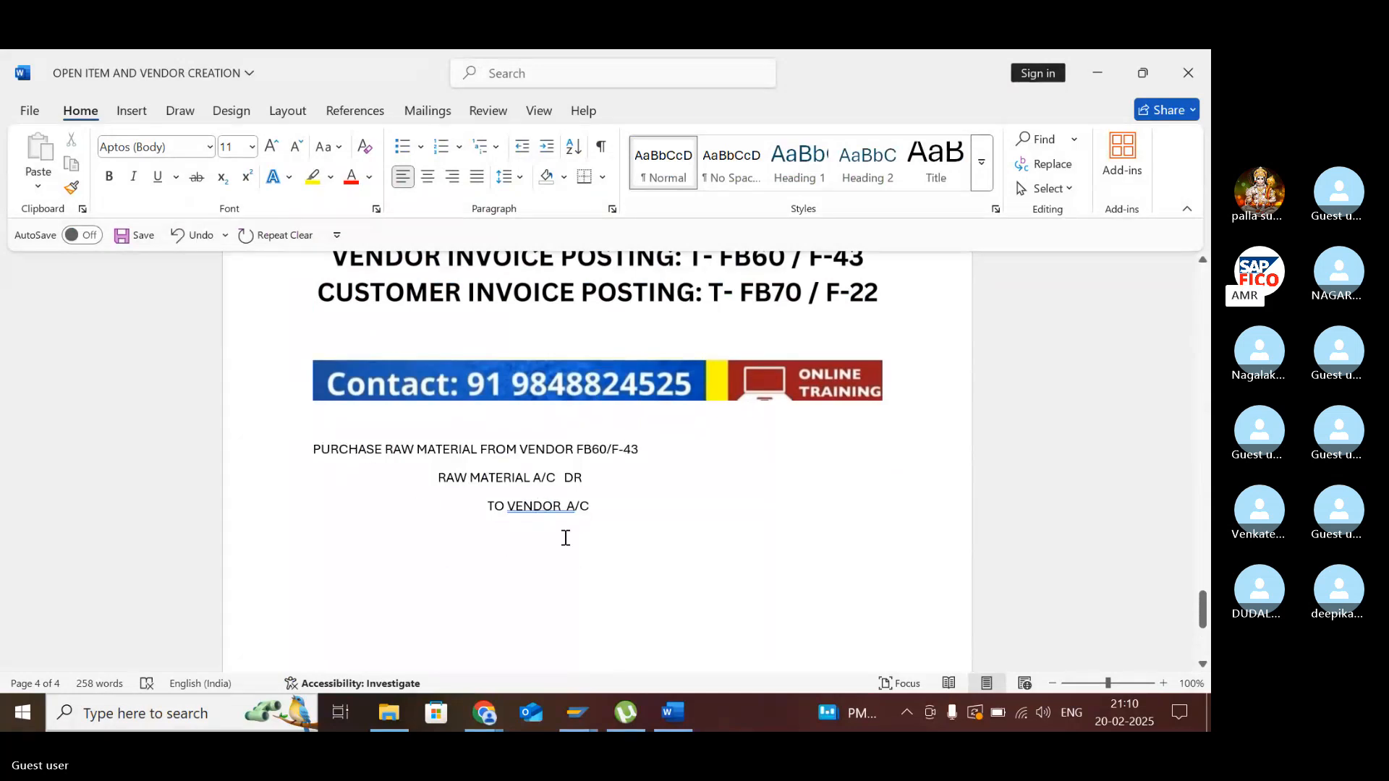
- Add the line "Vendor invoice clearing f-53" in 16-point text below the raw material purchase entry
click(596, 507)
click(252, 148)
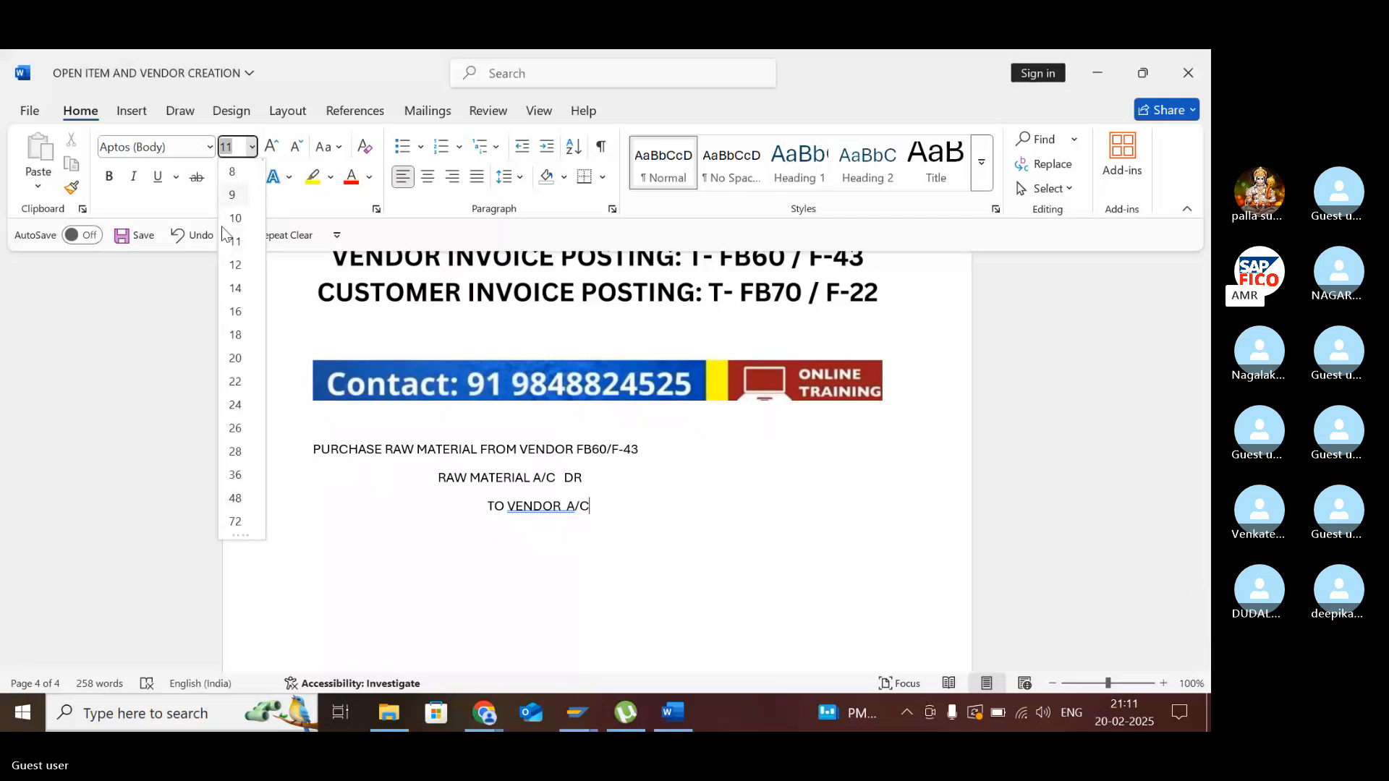
click(245, 311)
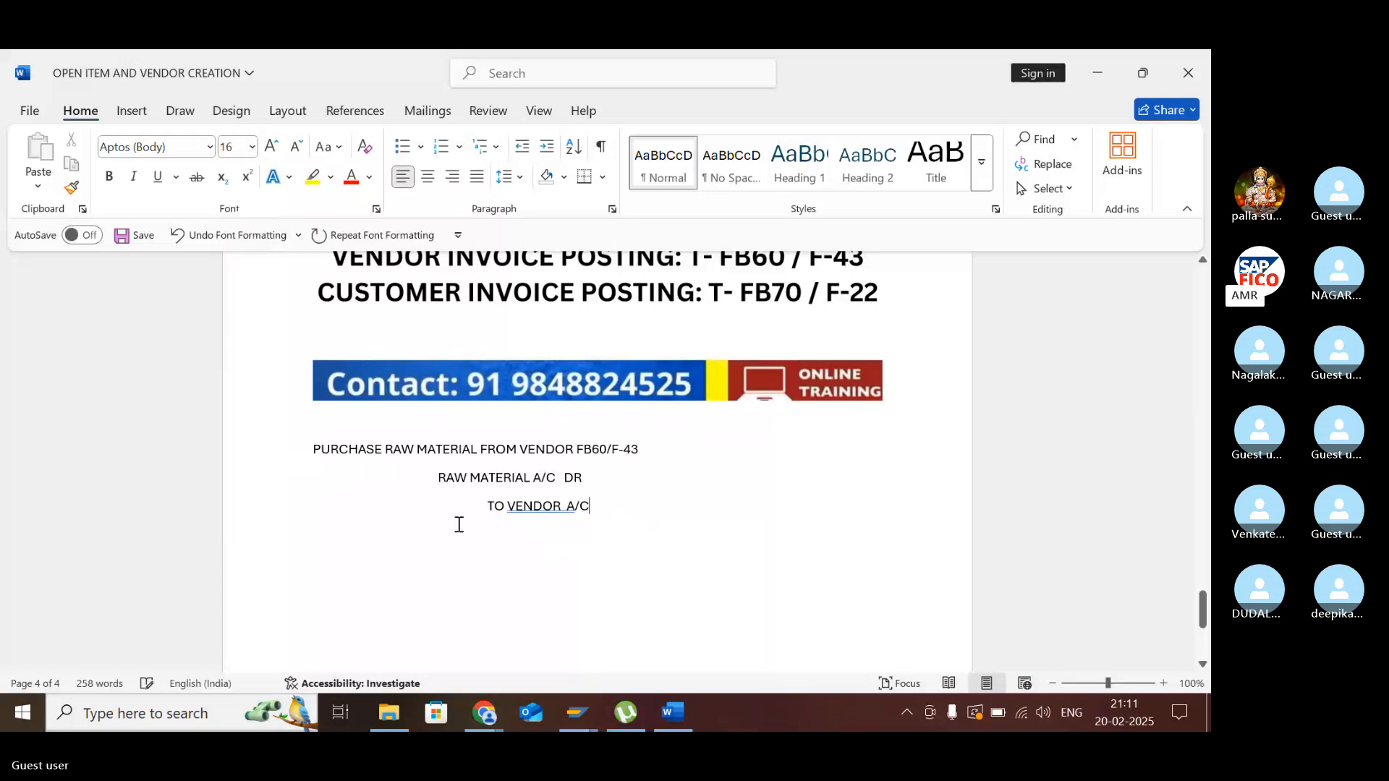
click(346, 563)
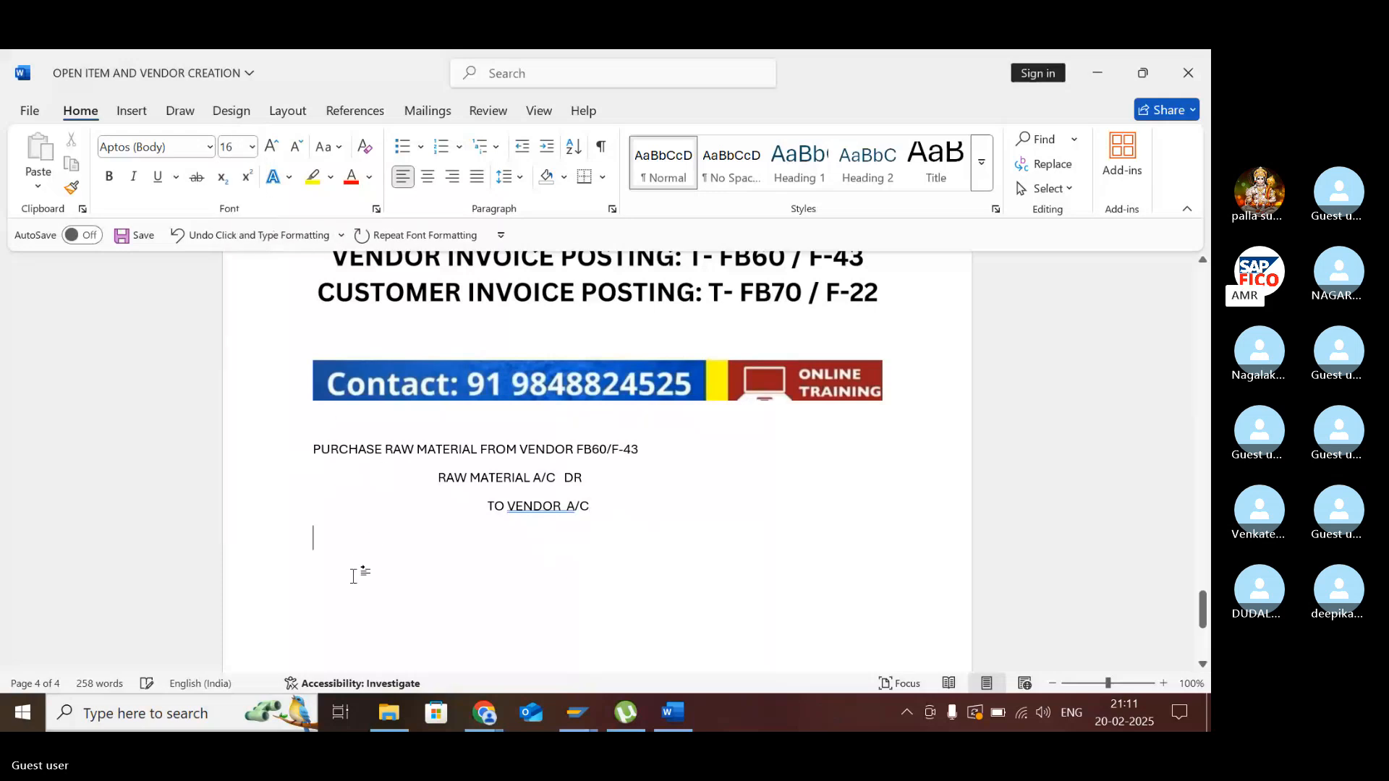
text(ven)
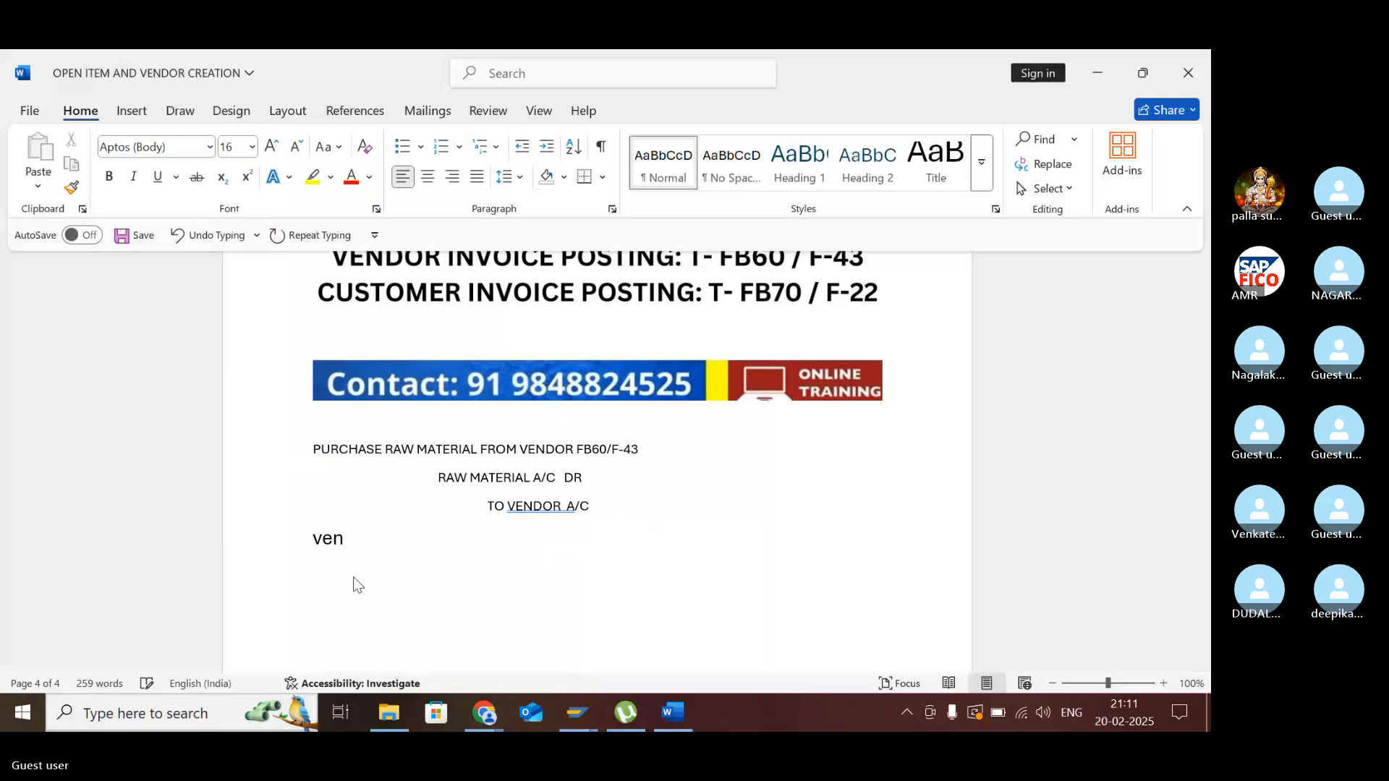
text(dor )
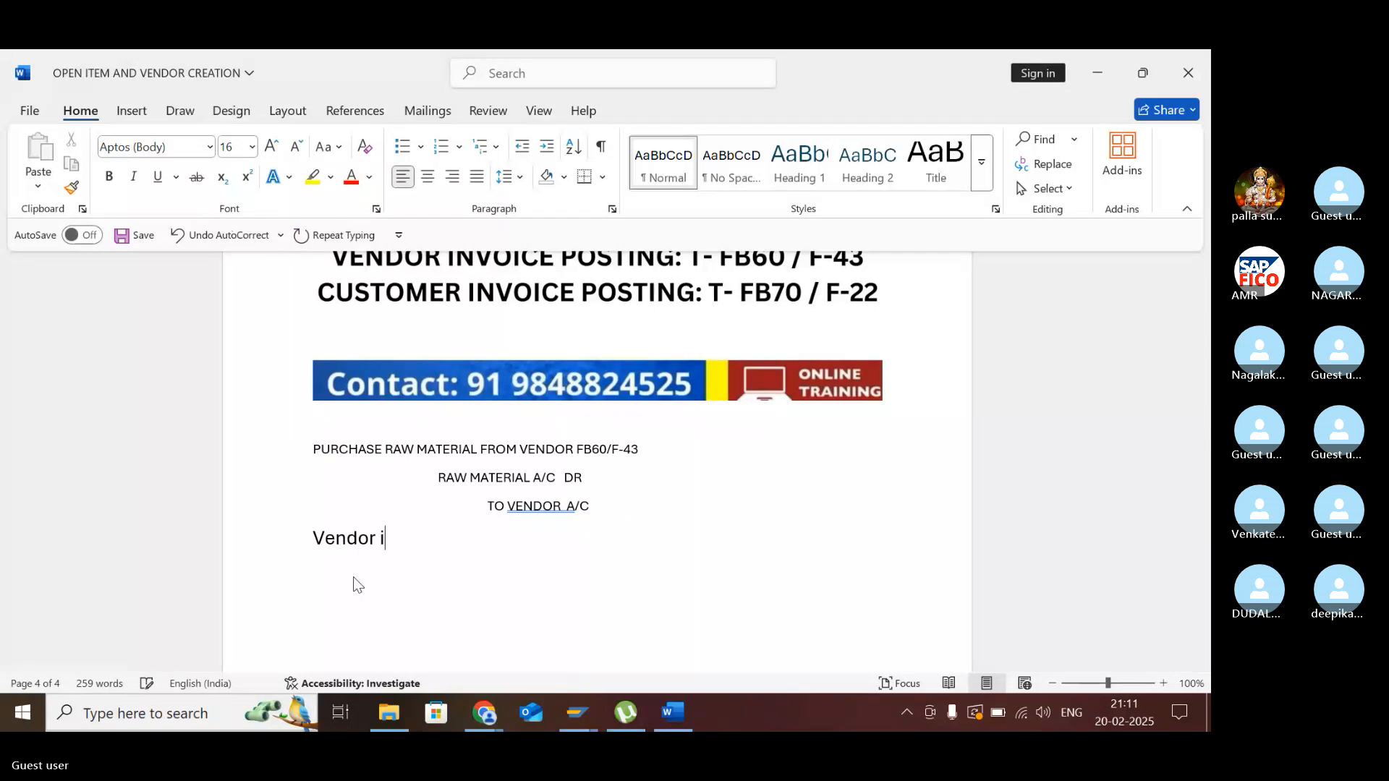
text(invoi)
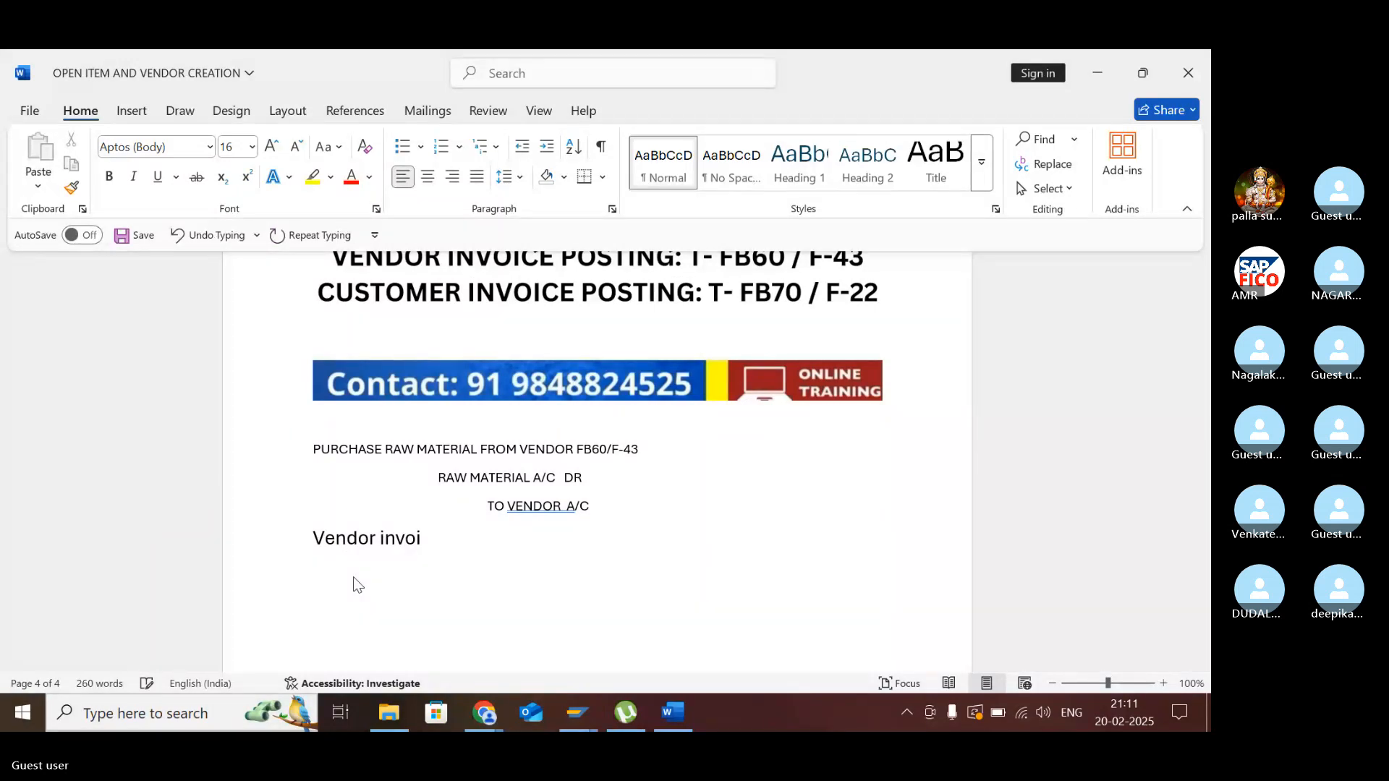
text(ce )
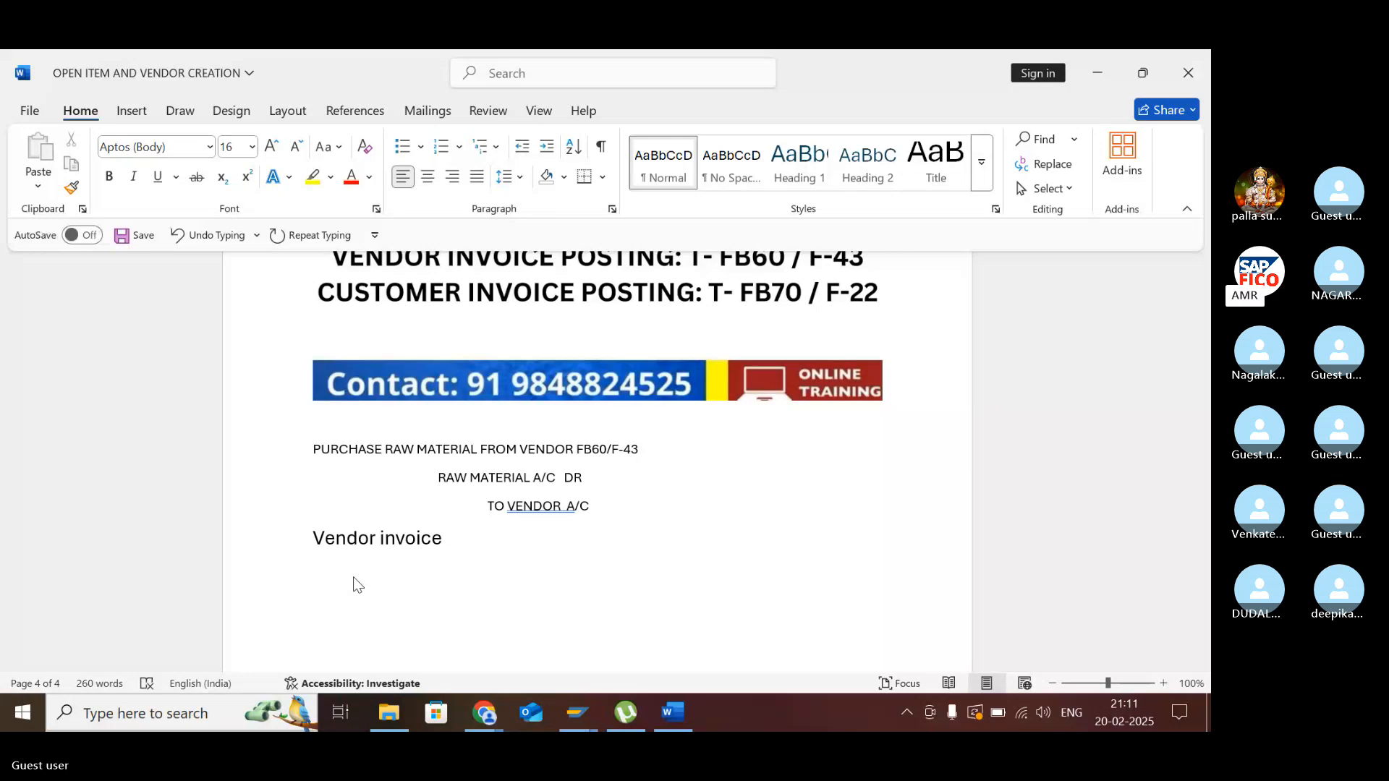
text(cleaing)
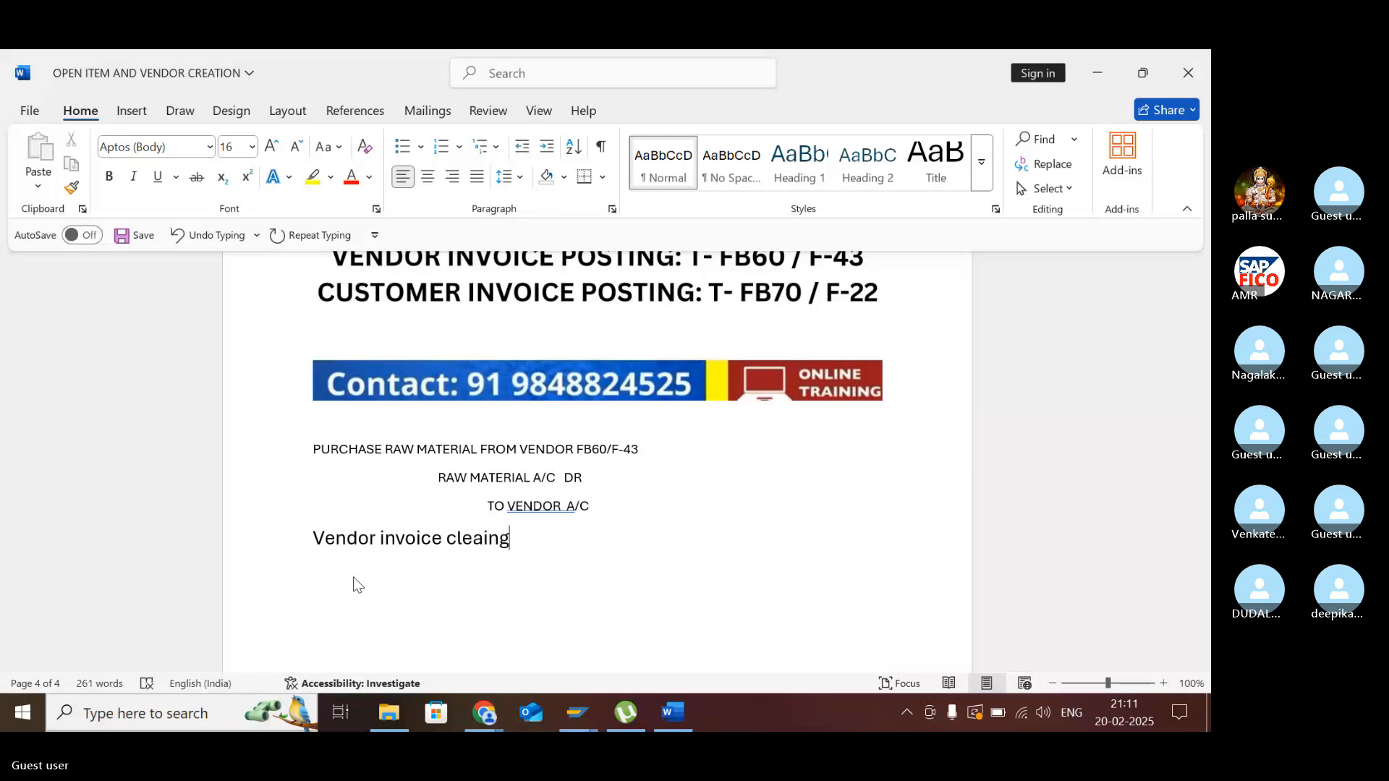
click(480, 539)
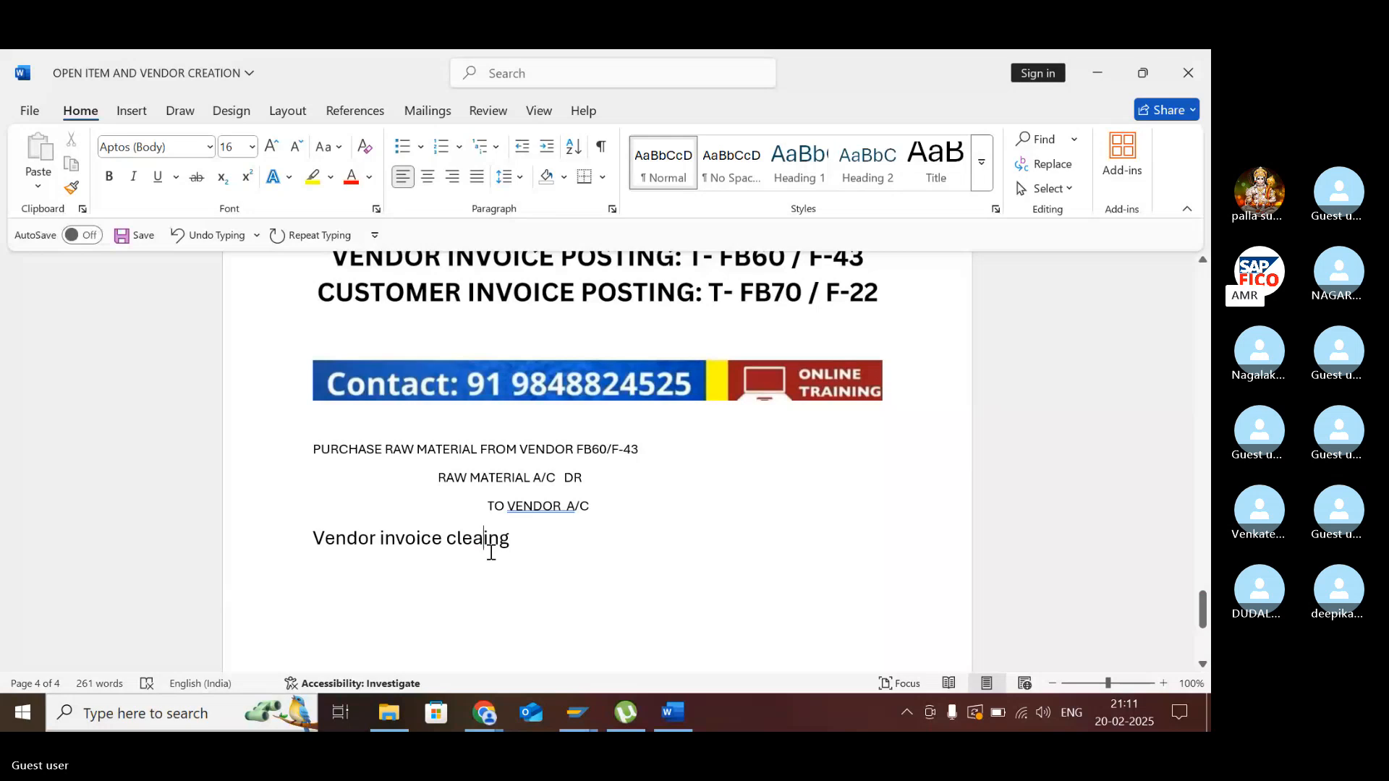
text(ring)
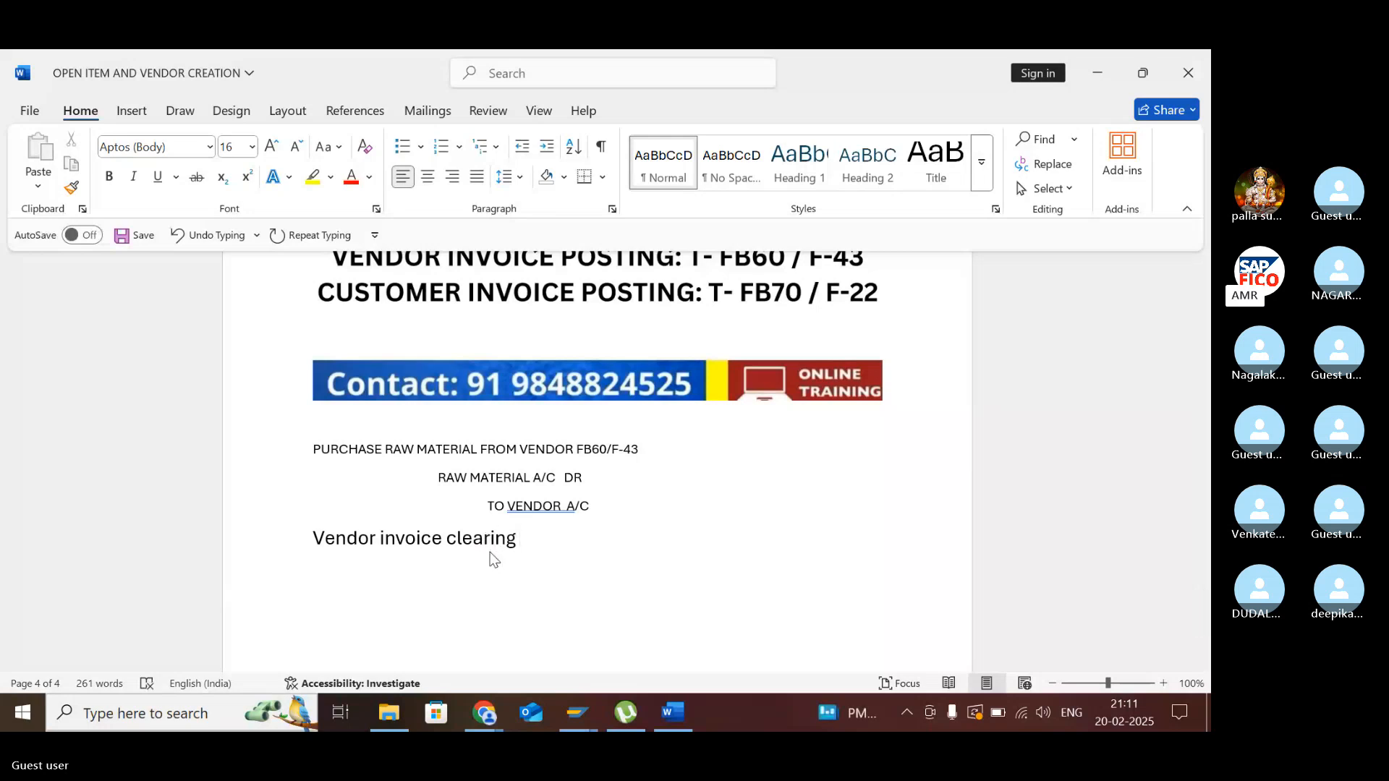
text( f-53)
click(518, 543)
- Put (31) before RAW MATERIAL A/C DR and an opening bracket with 40 before TO VENDOR A/C
click(438, 489)
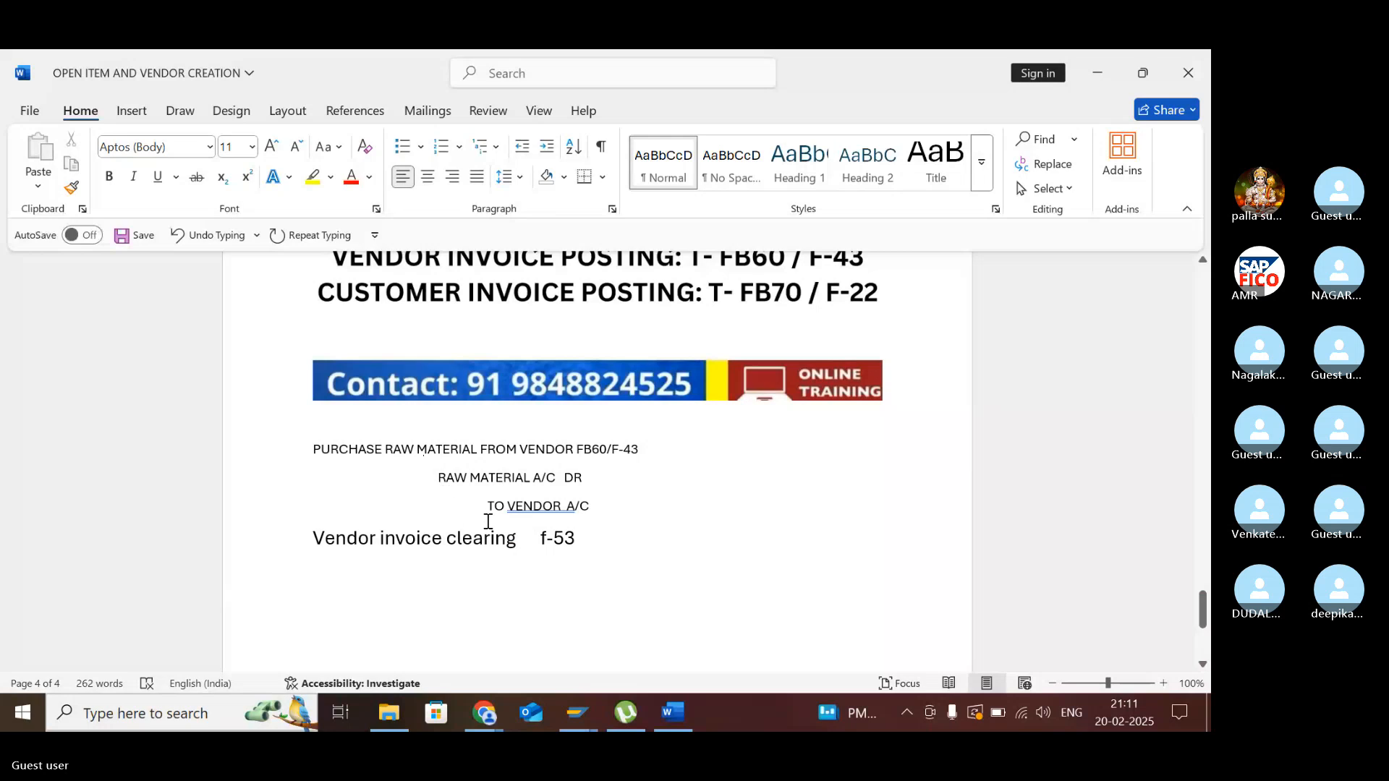
text(()
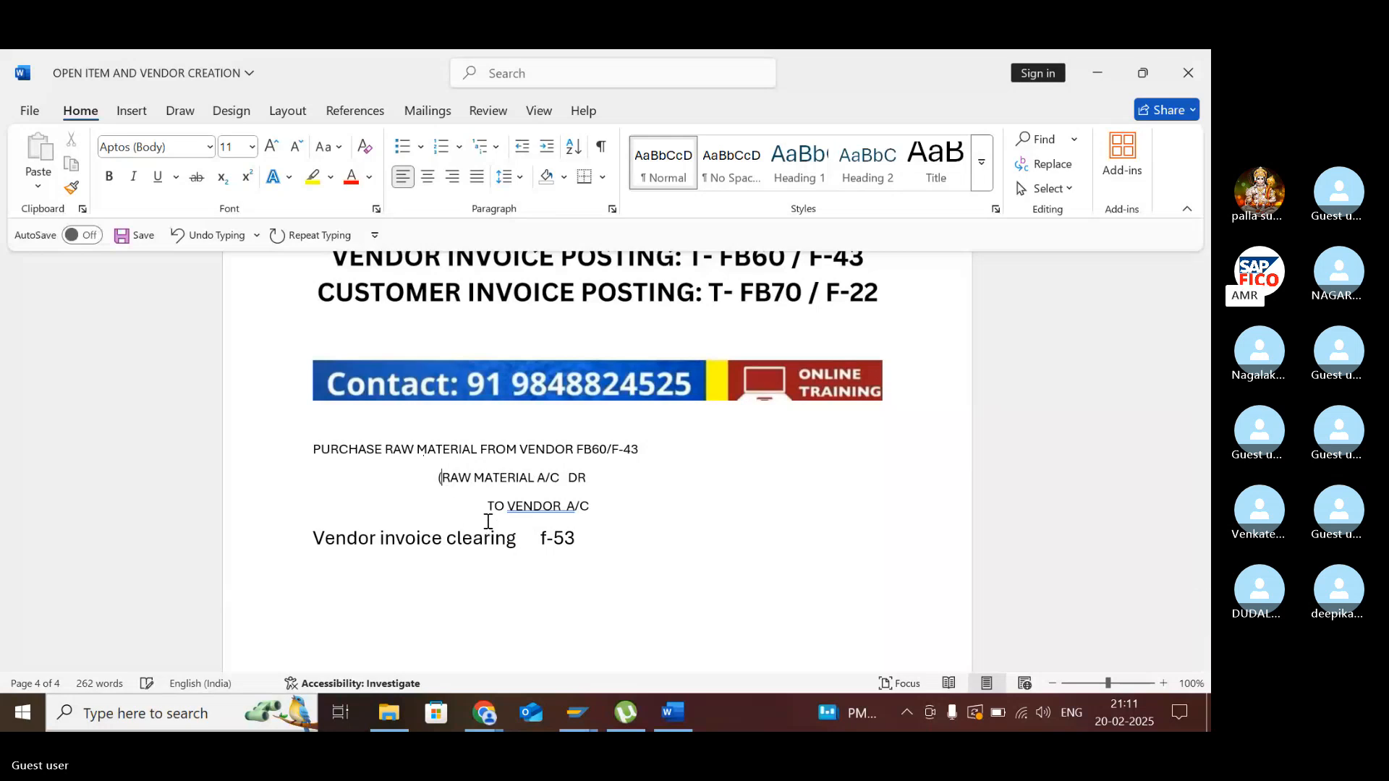
text(31)
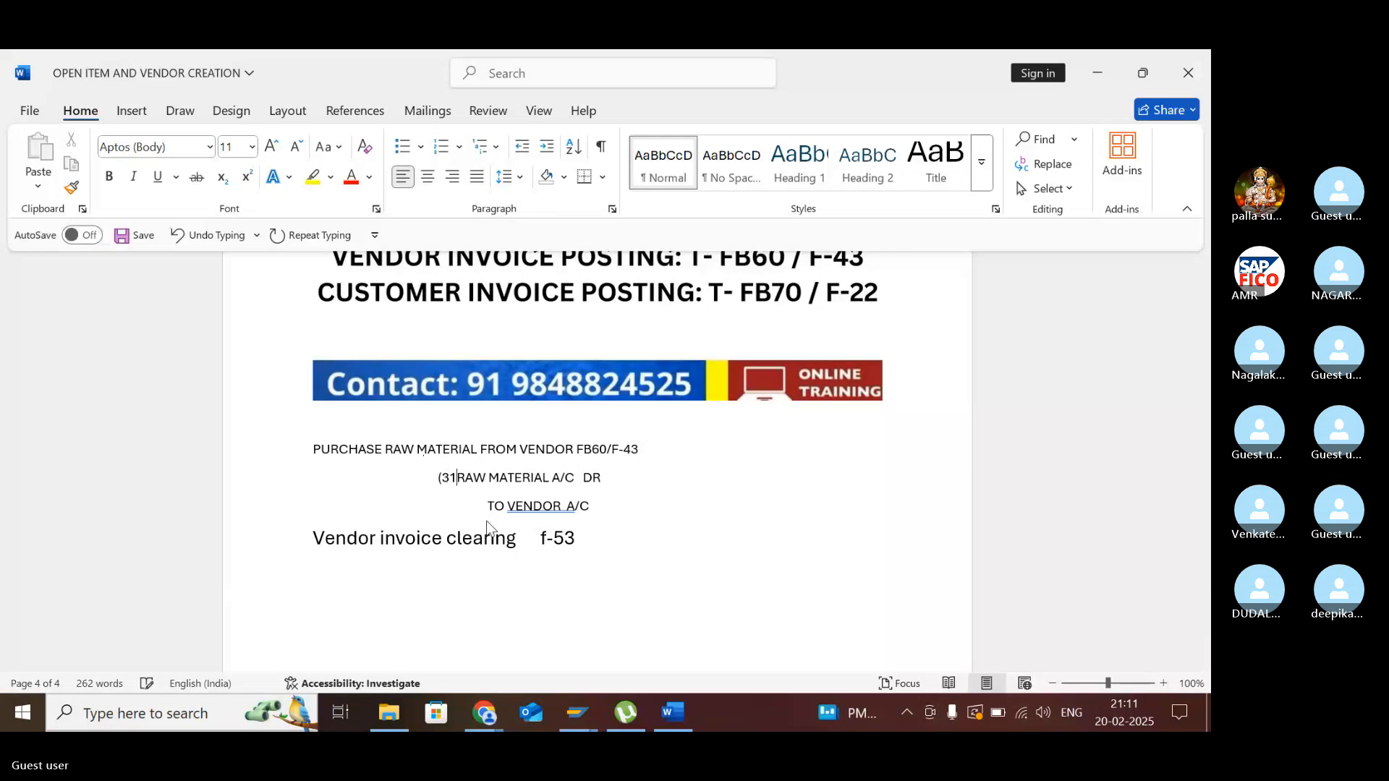
text())
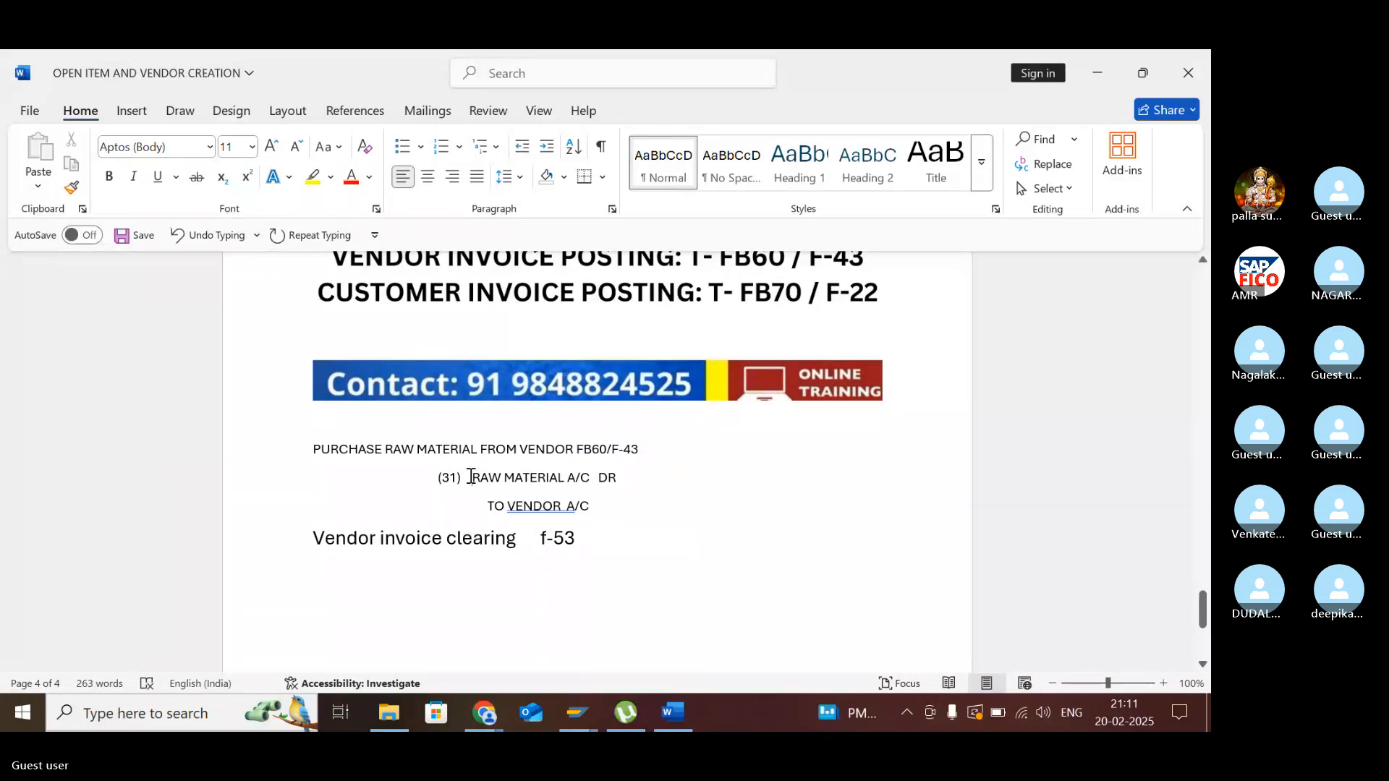
click(467, 510)
text(40   )
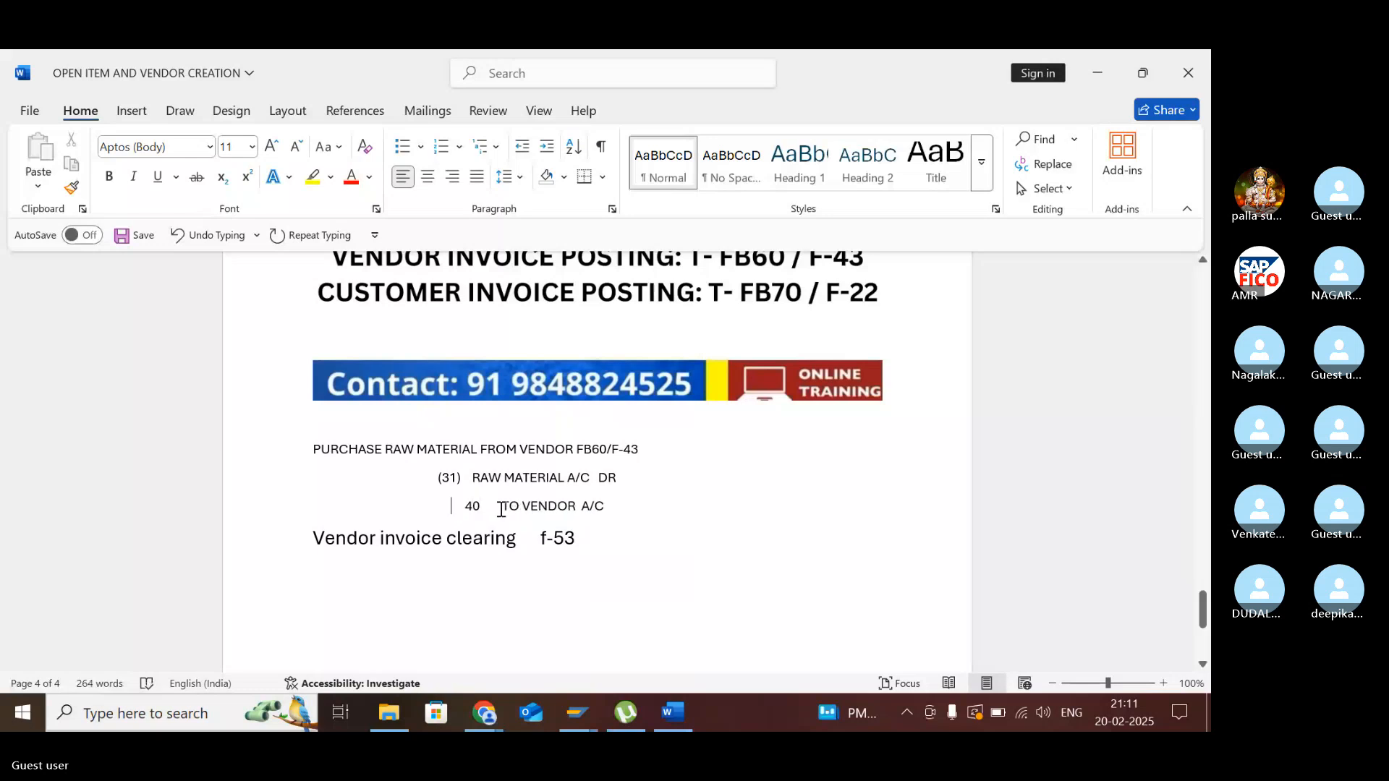
text(()
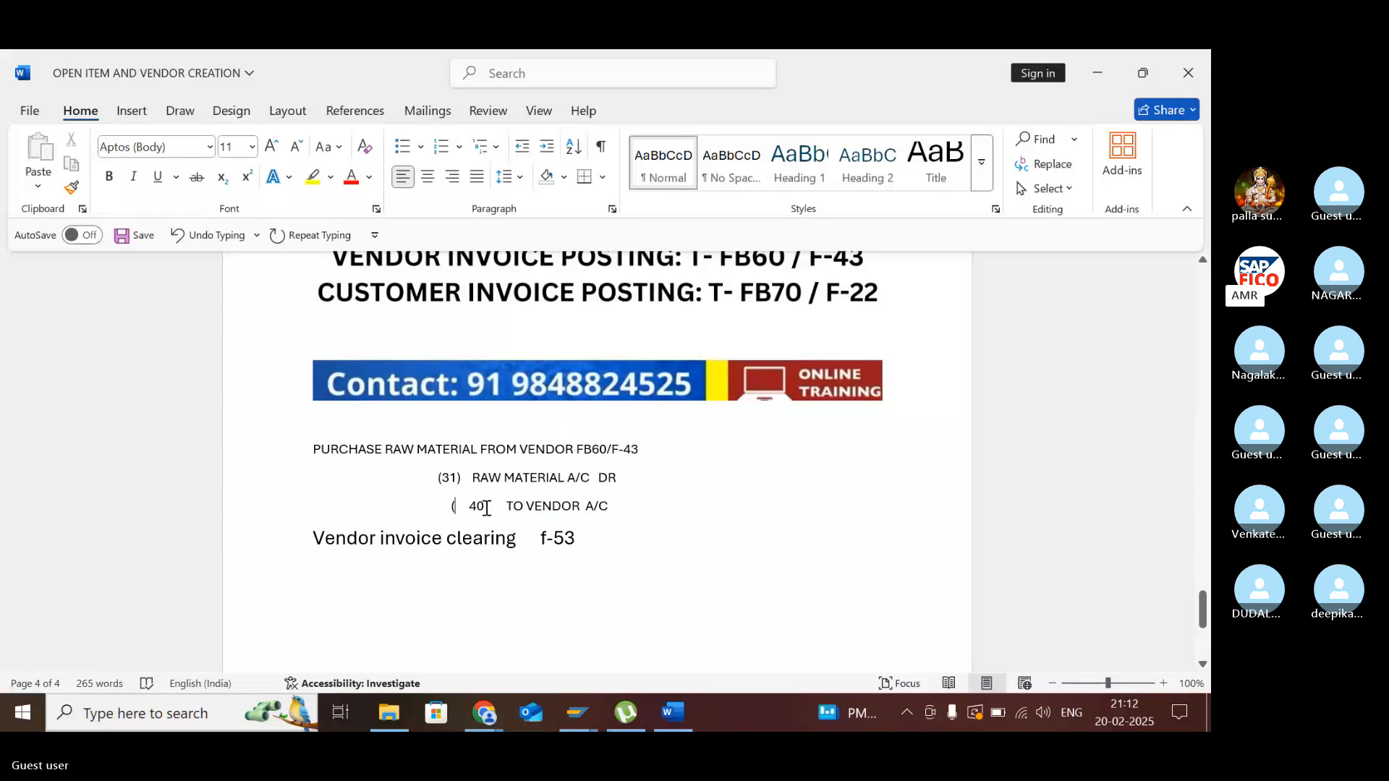
- Change the bracketed numbers to (40) on the raw material debit line and (31) on the vendor credit line
click(486, 509)
key(BackSpace)
key(BackSpace)
key(BackSpace)
key(BackSpace)
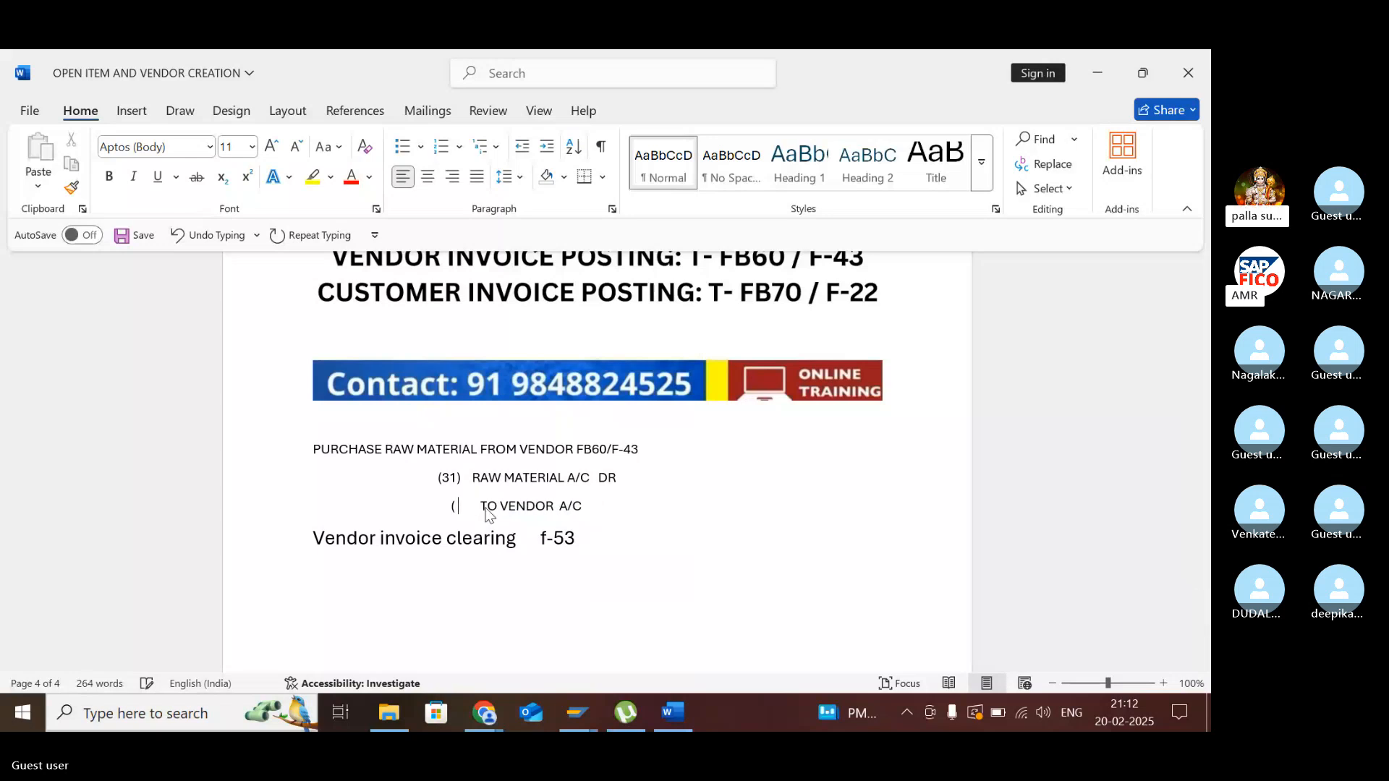
click(455, 481)
key(BackSpace)
key(BackSpace)
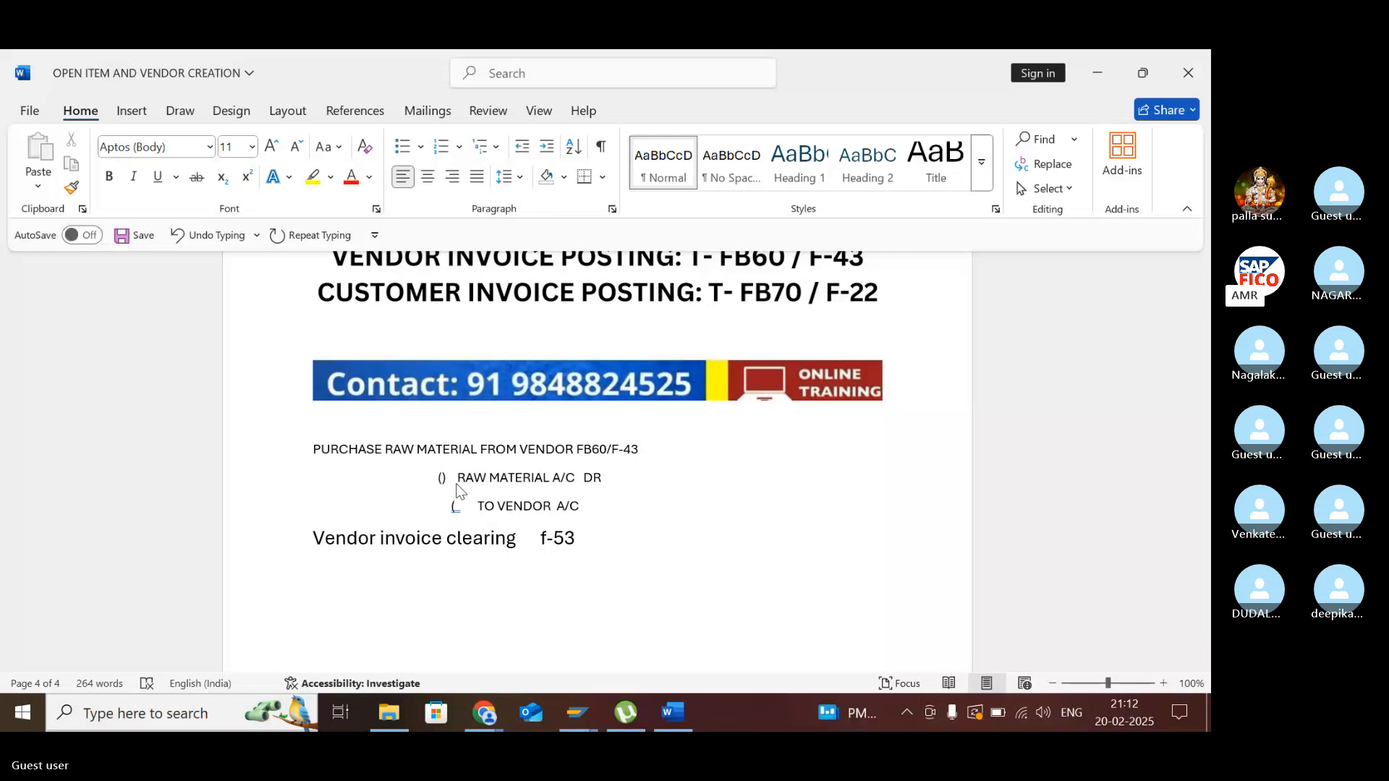
text(40)
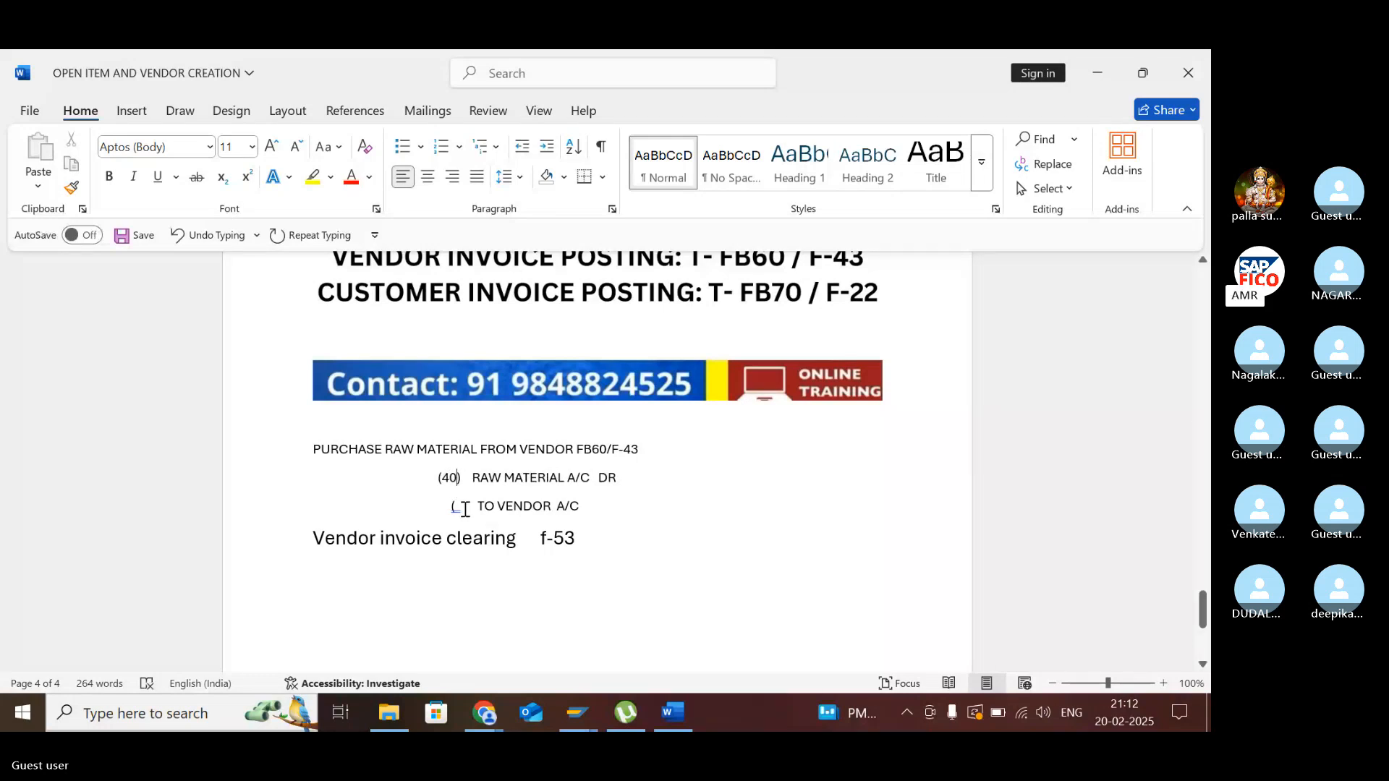
click(463, 507)
text(31)
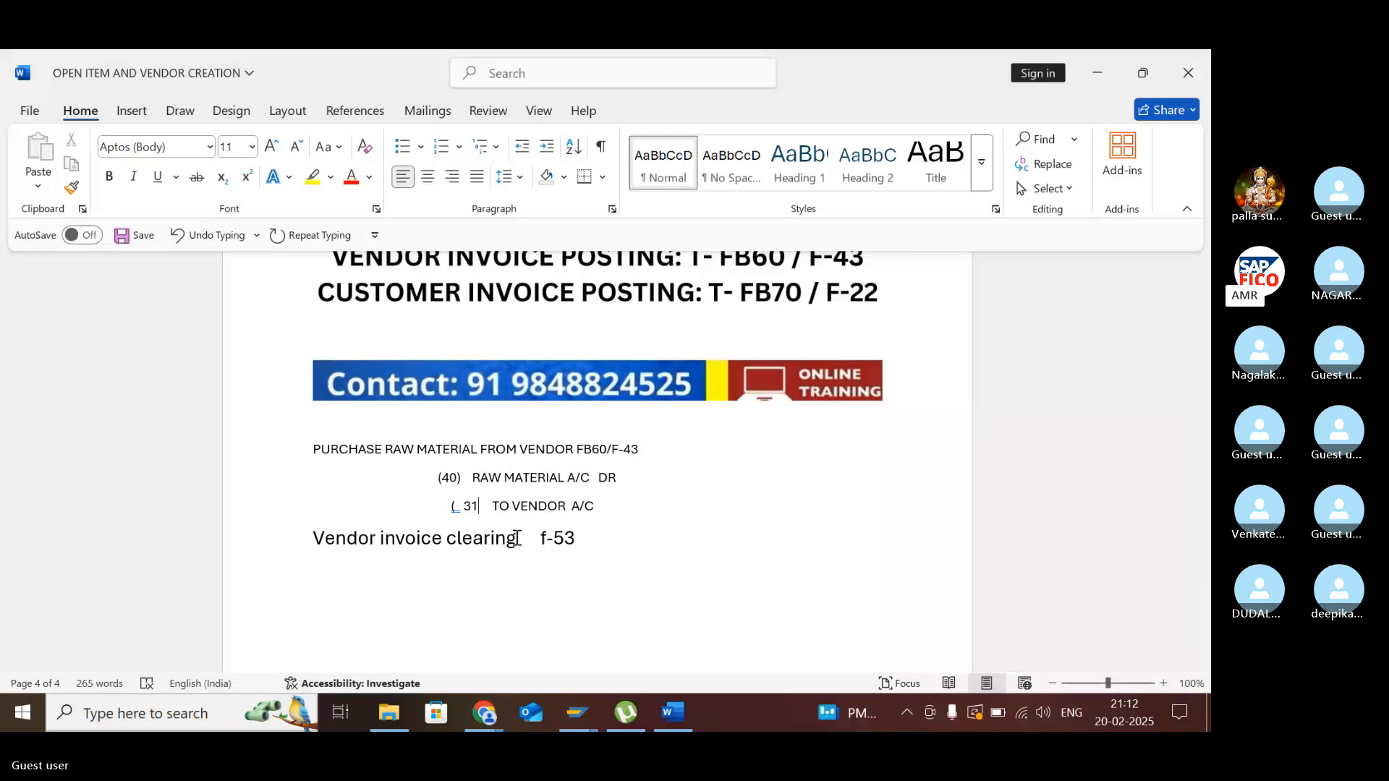
text())
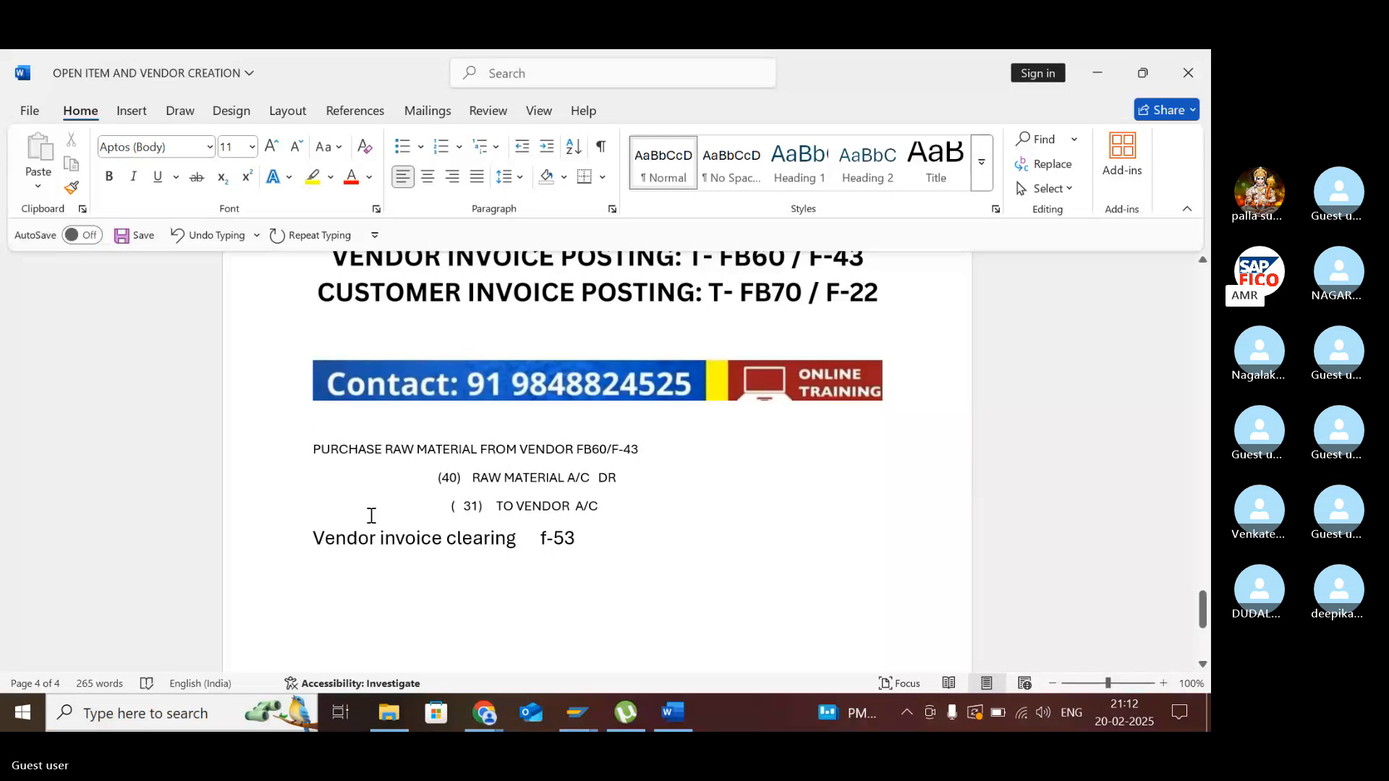
- Write an indented "Vendor a/c dr" line below the Vendor invoice clearing f-53 heading
double_click(421, 575)
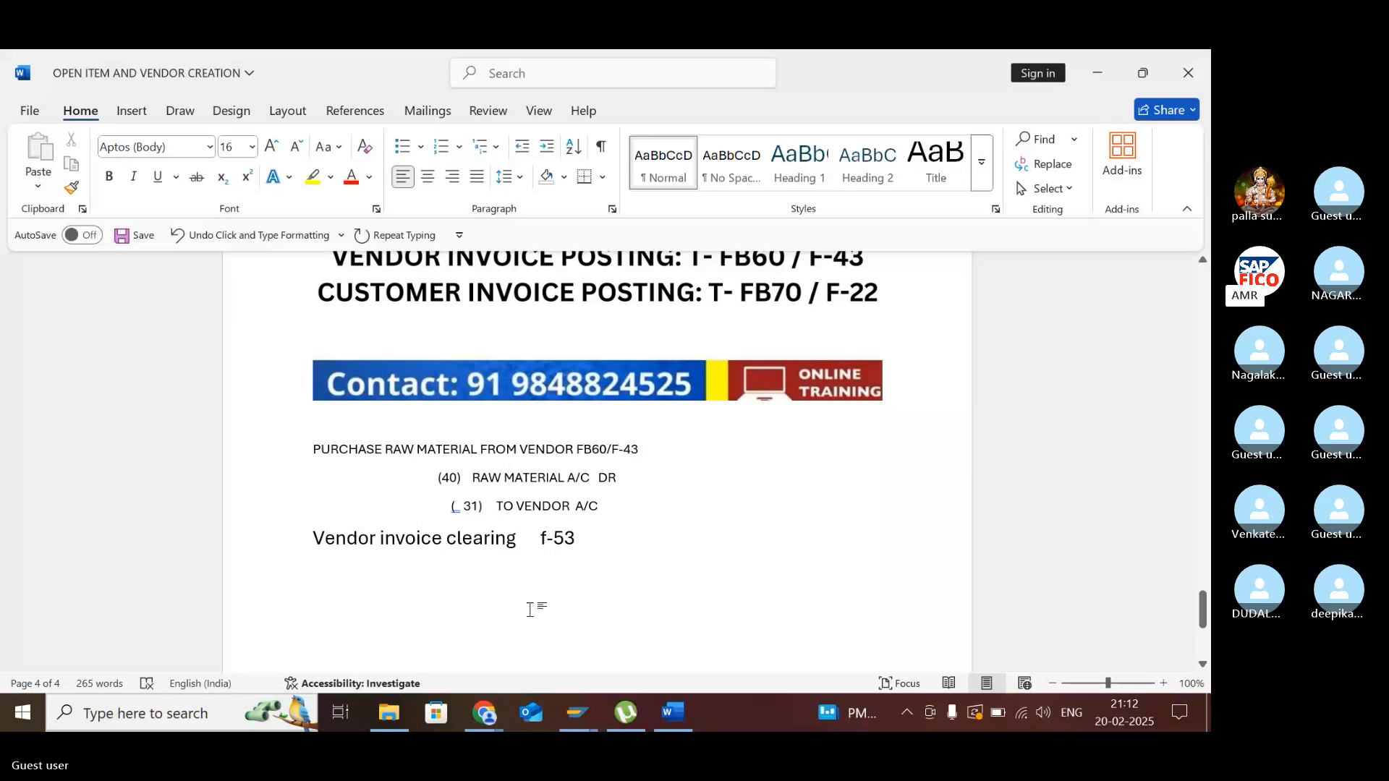
text(vendor )
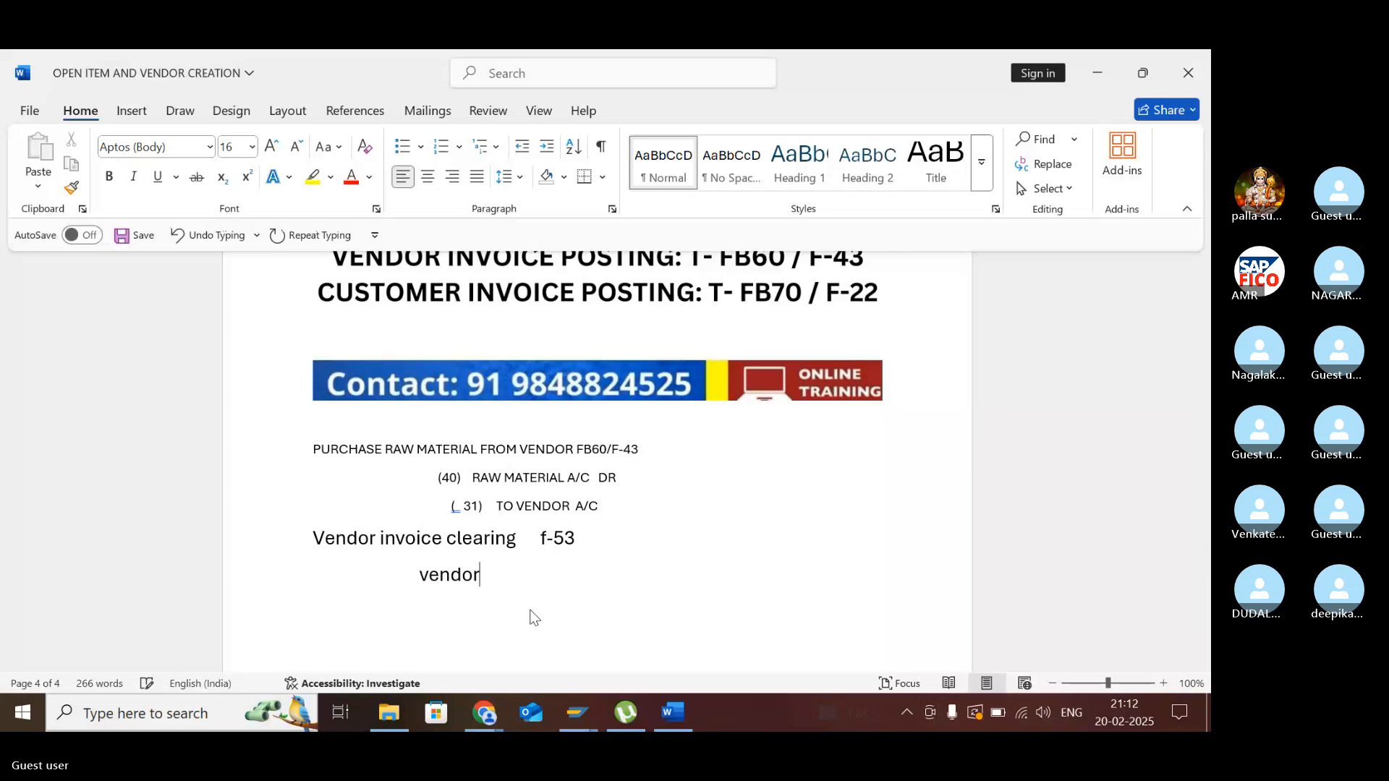
text(a/c dr)
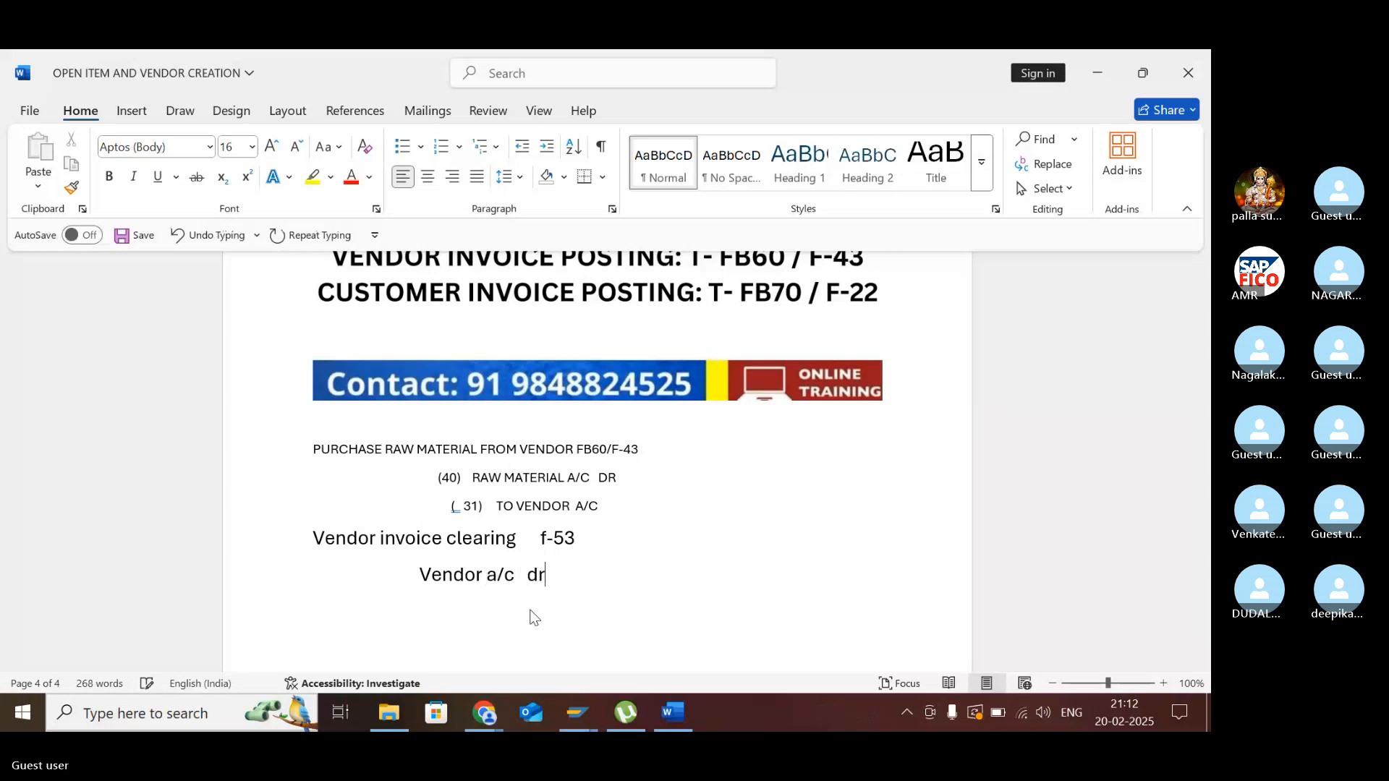
key(Return)
key(BackSpace)
key(BackSpace)
click(421, 575)
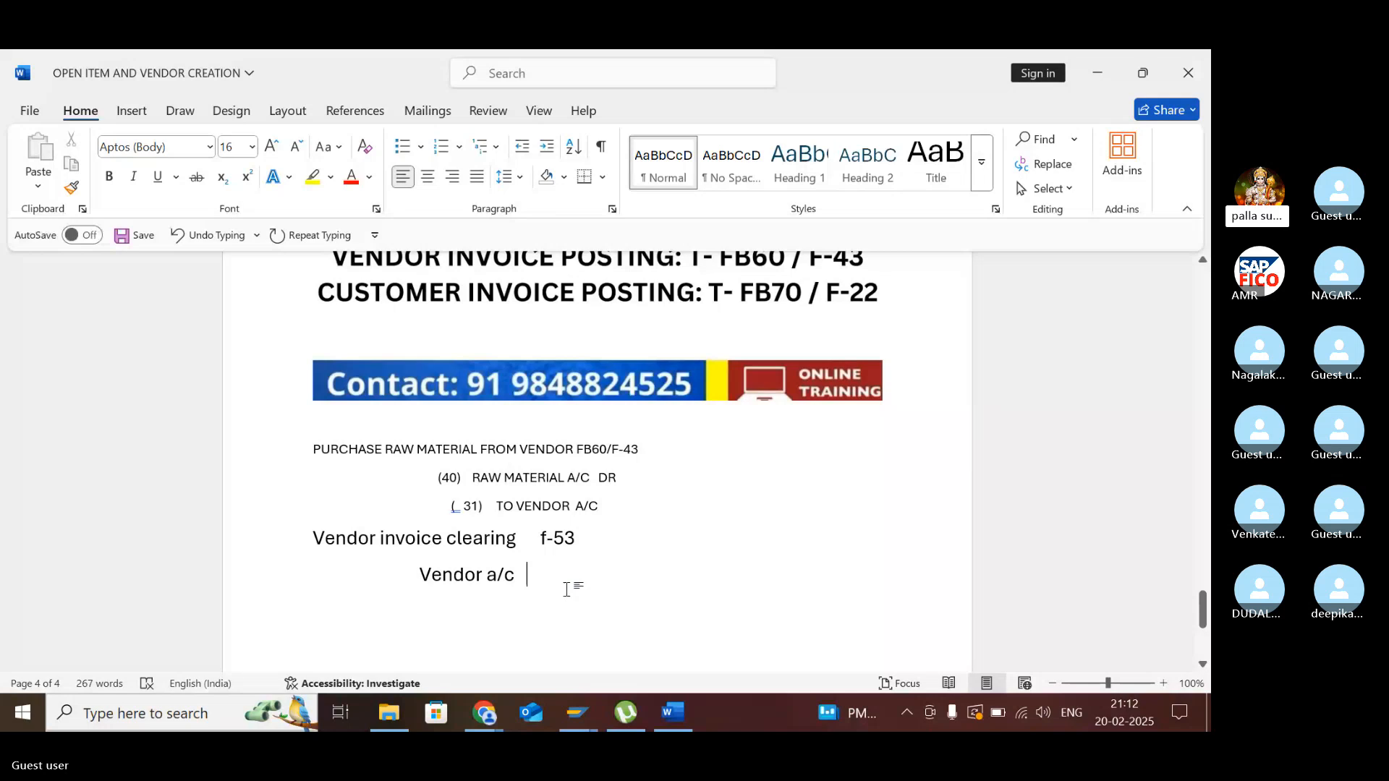
text(dr          )
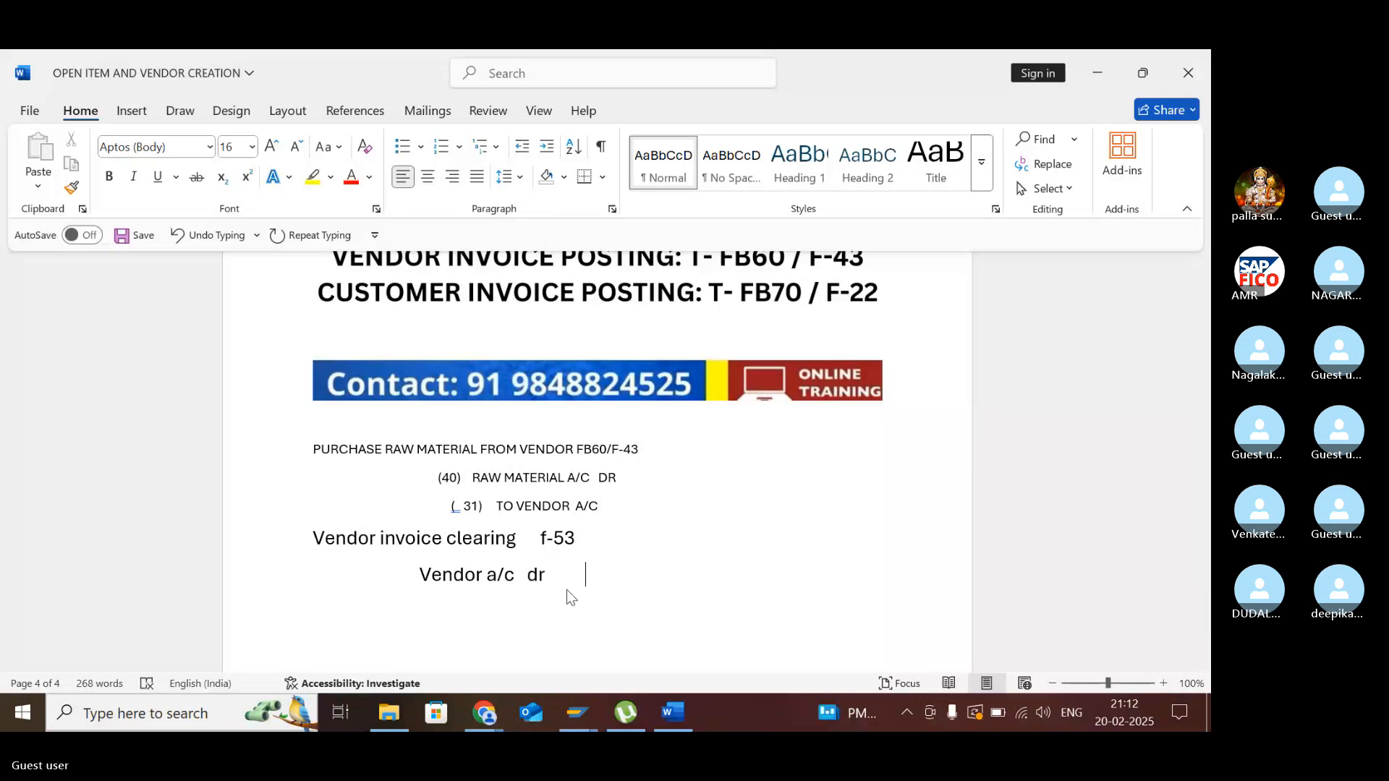
- Add the line "To bank a/c" below the vendor debit line of the clearing entry
text(To )
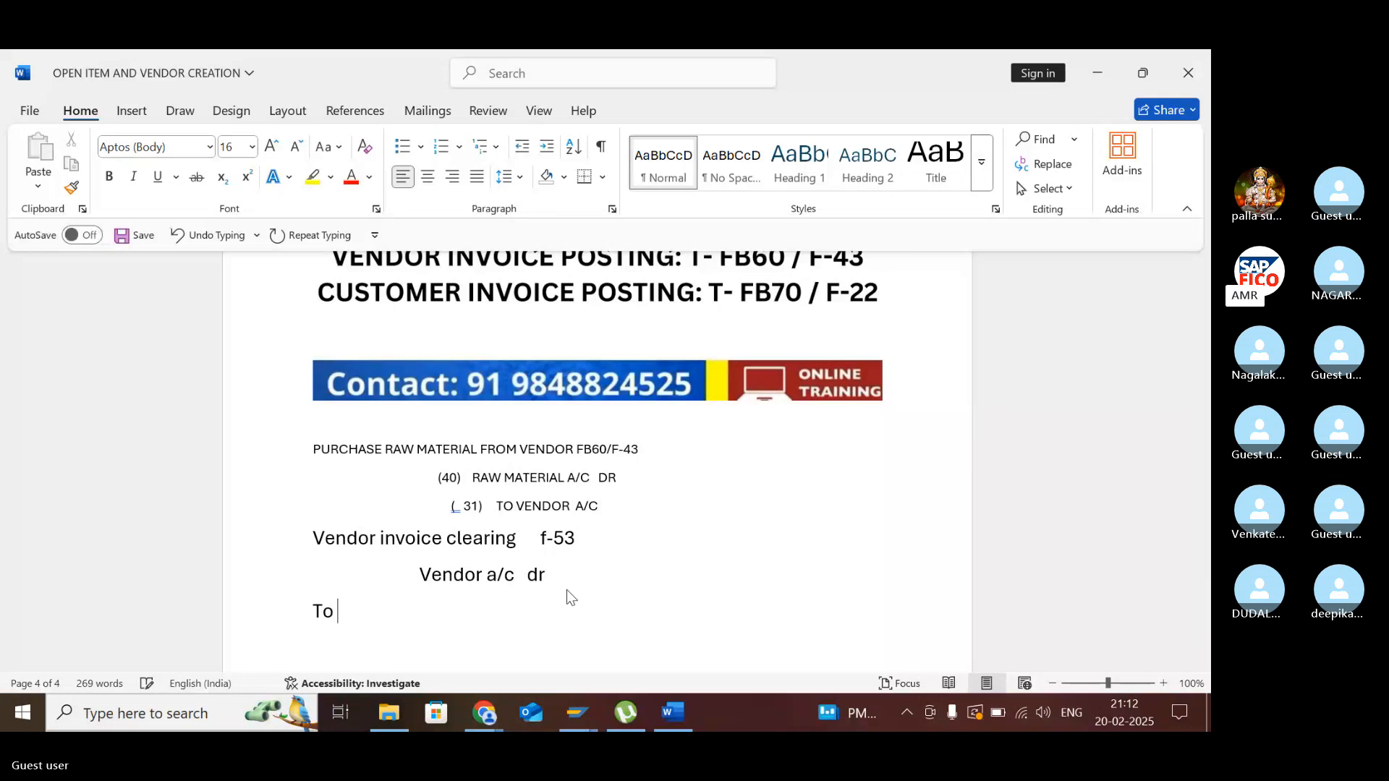
text(ban)
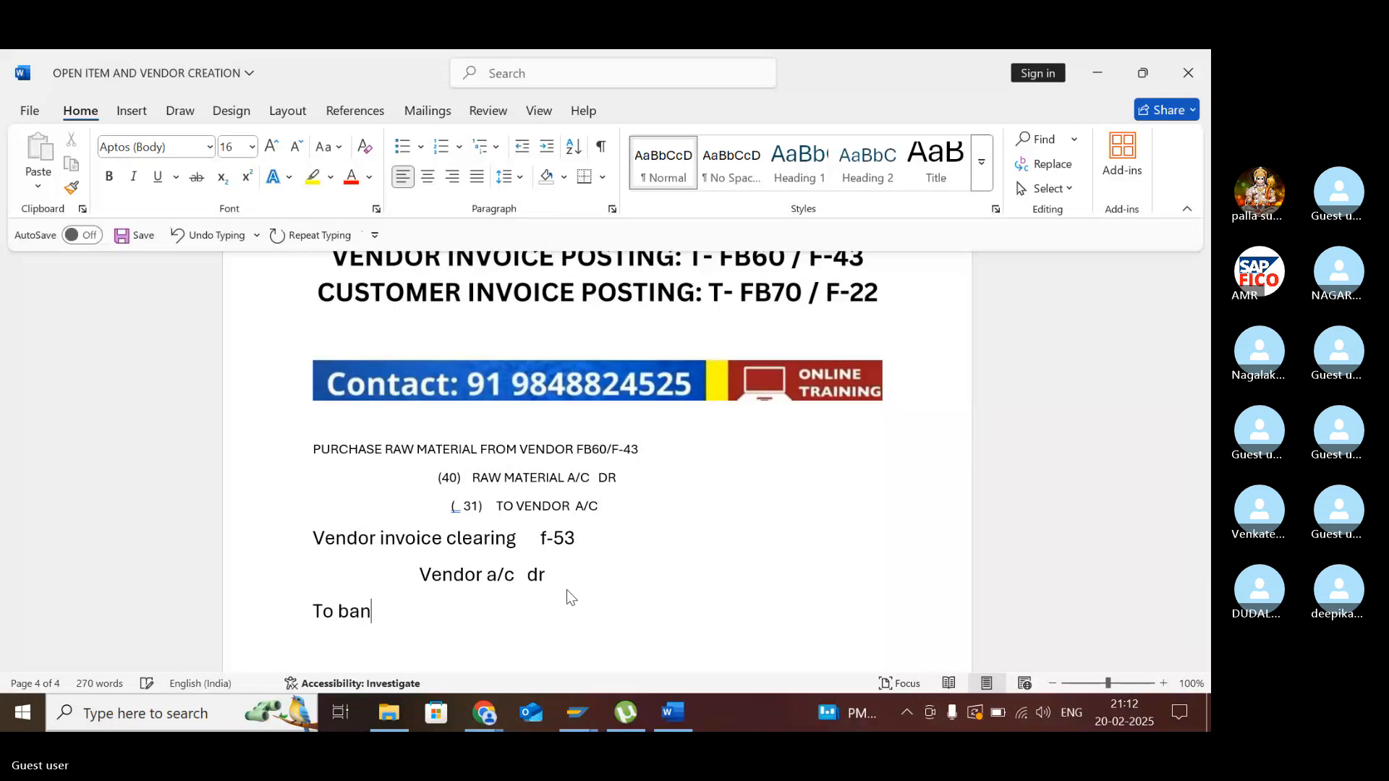
text(k a)
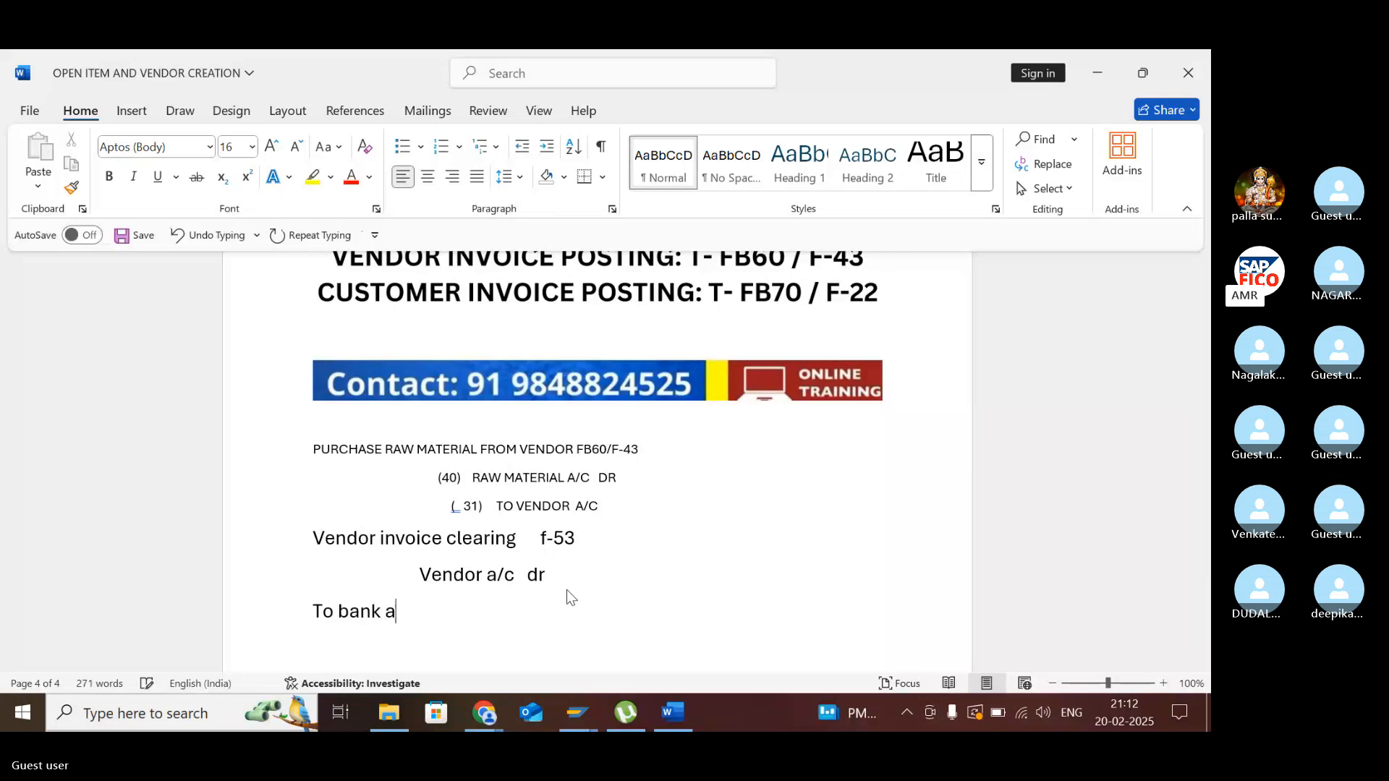
text(/c)
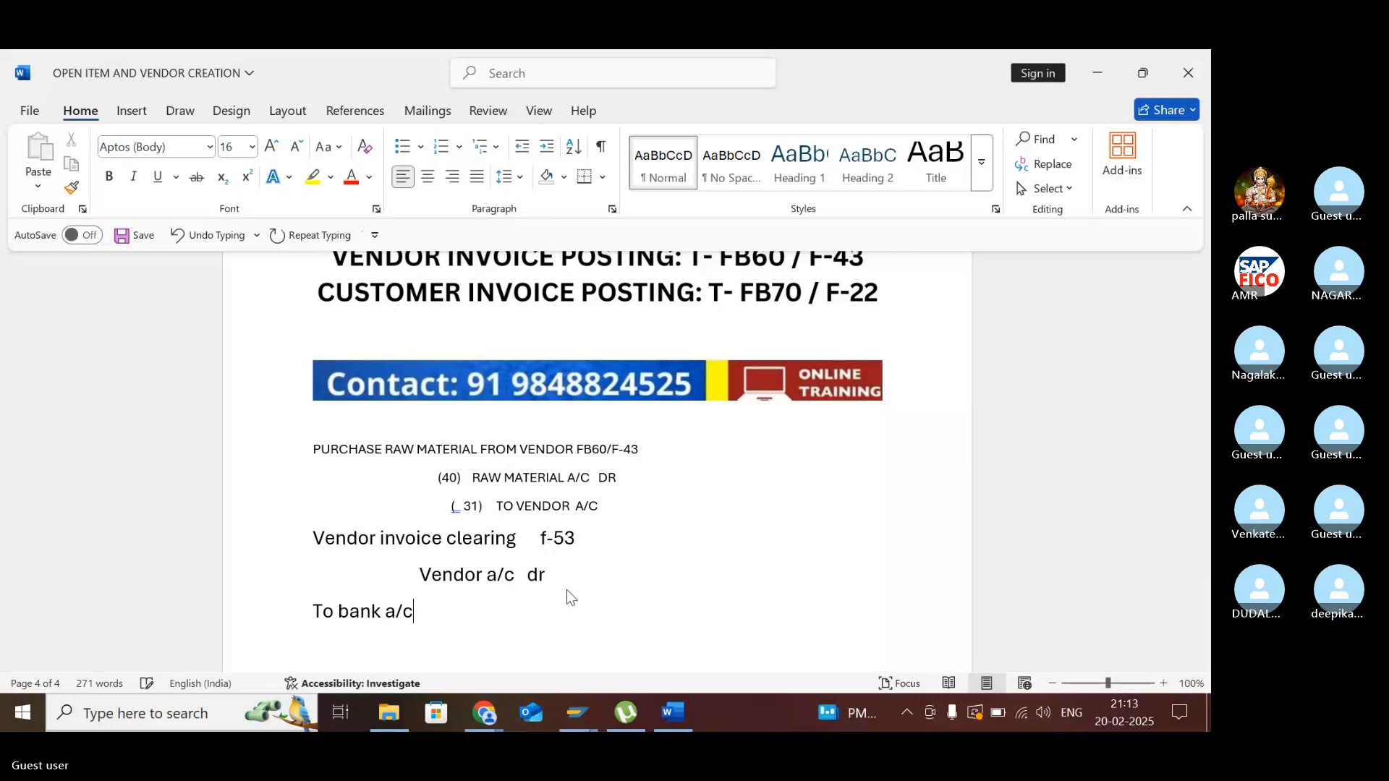
- Put (25) before Vendor a/c in the clearing entry
click(418, 575)
text(()
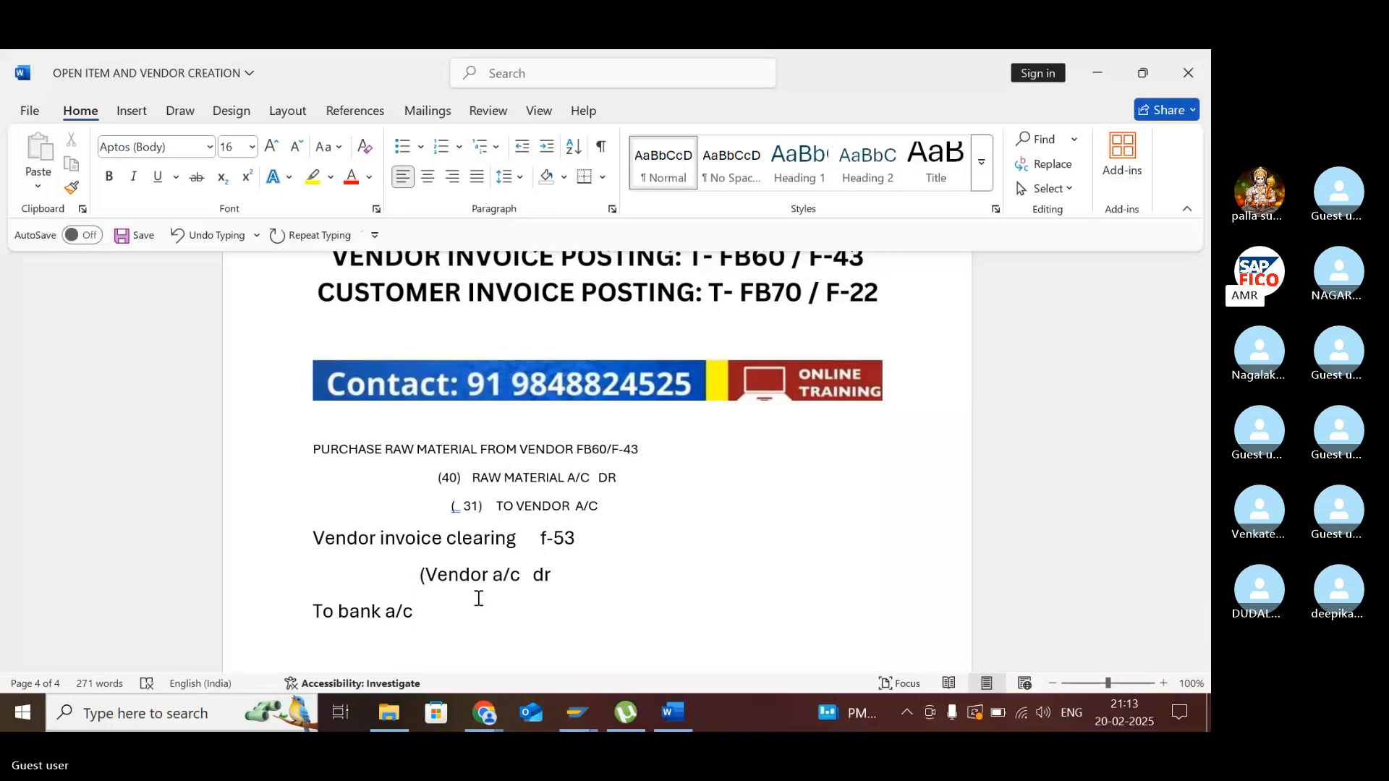
text(25))
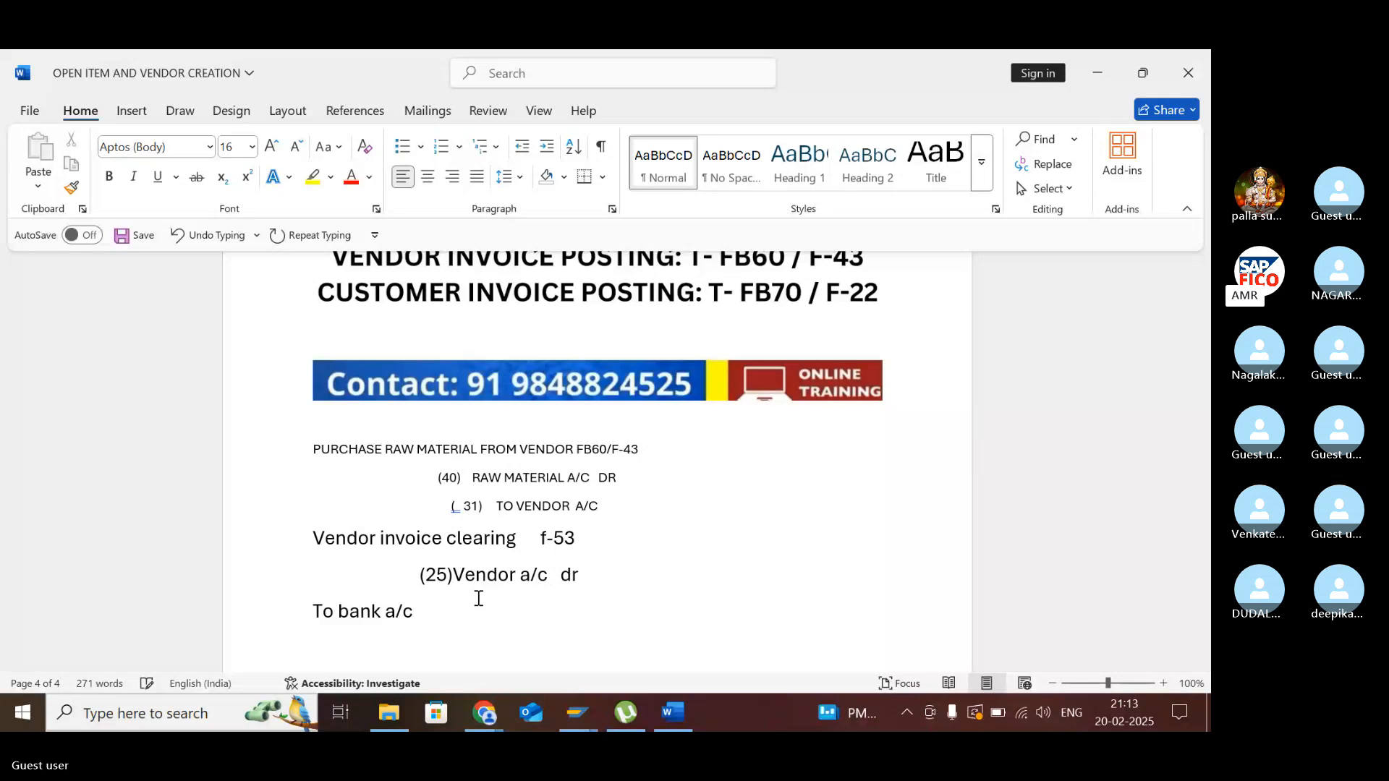
- Indent the "To bank a/c" line so that it sits beneath the vendor debit line
click(317, 616)
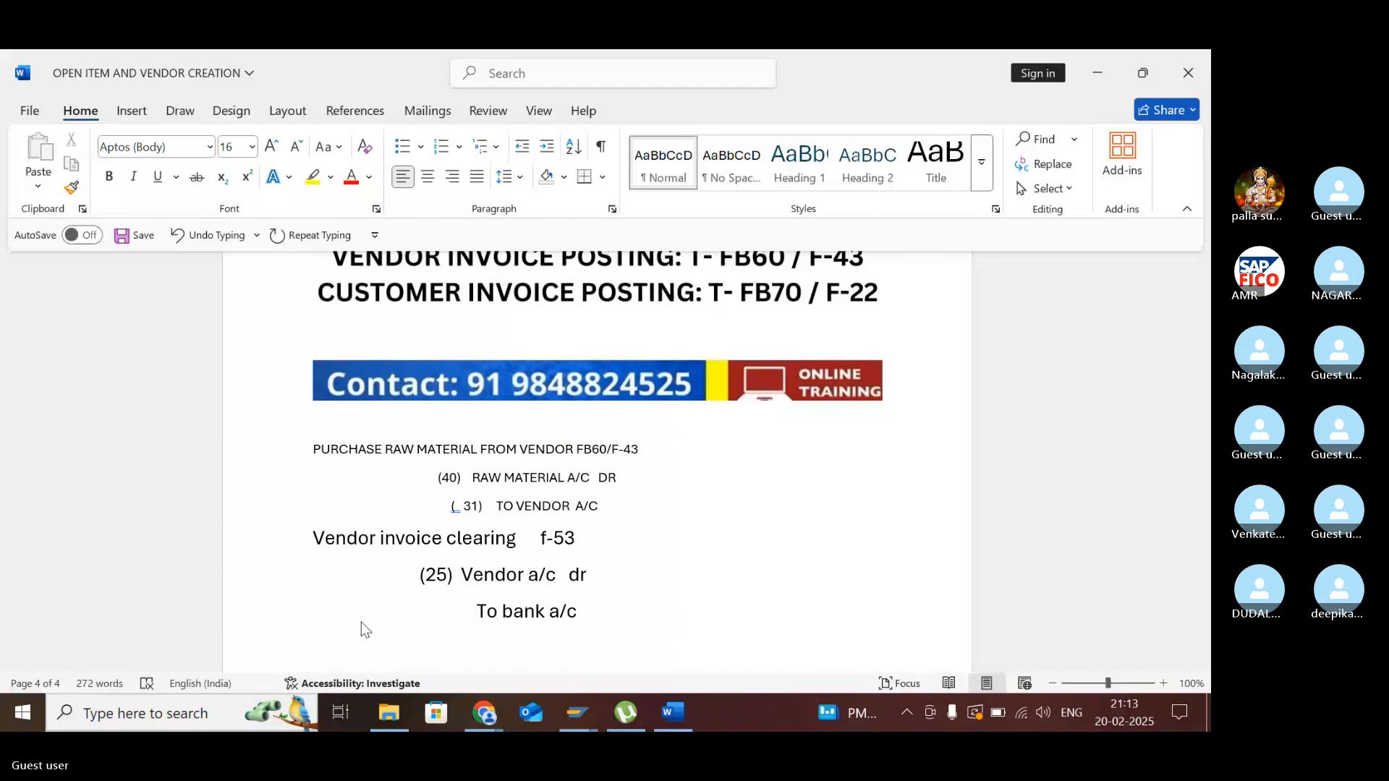
double_click(443, 615)
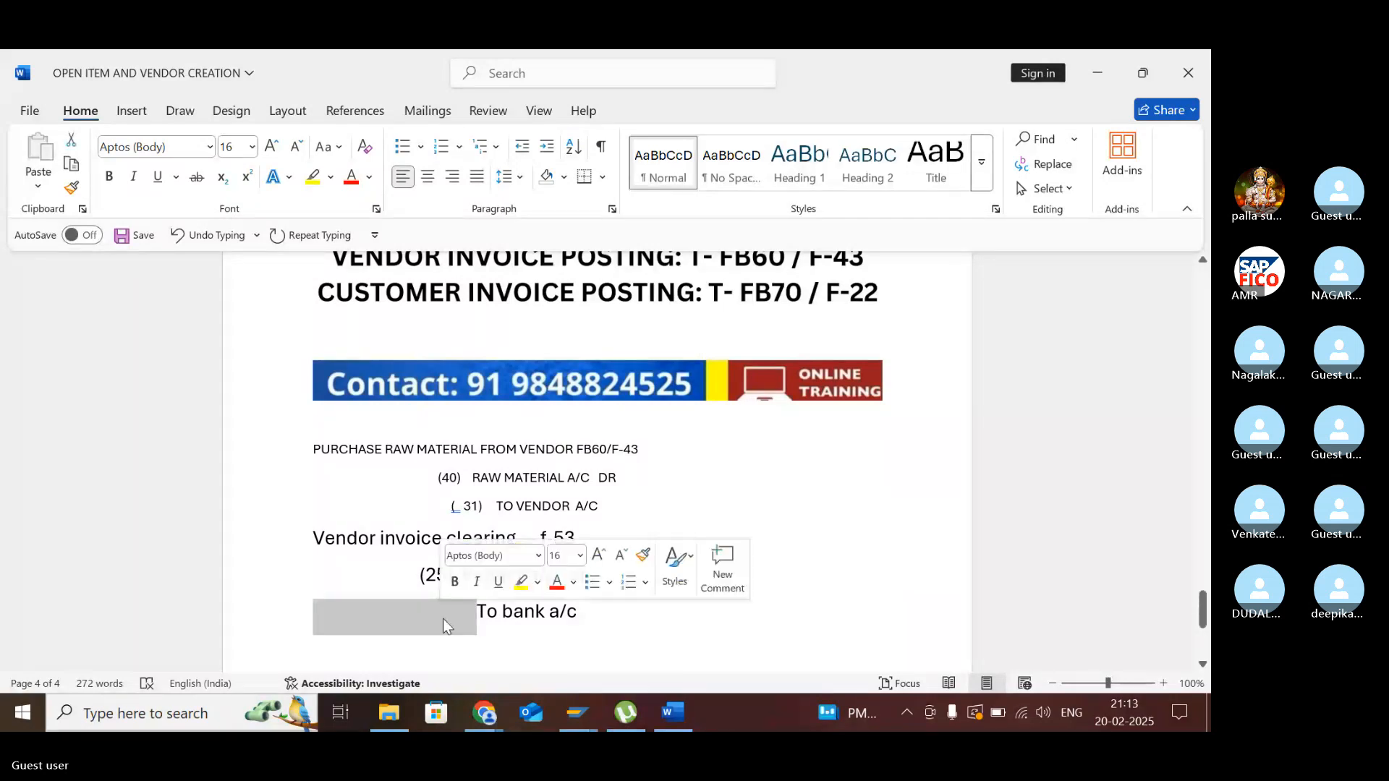
click(444, 620)
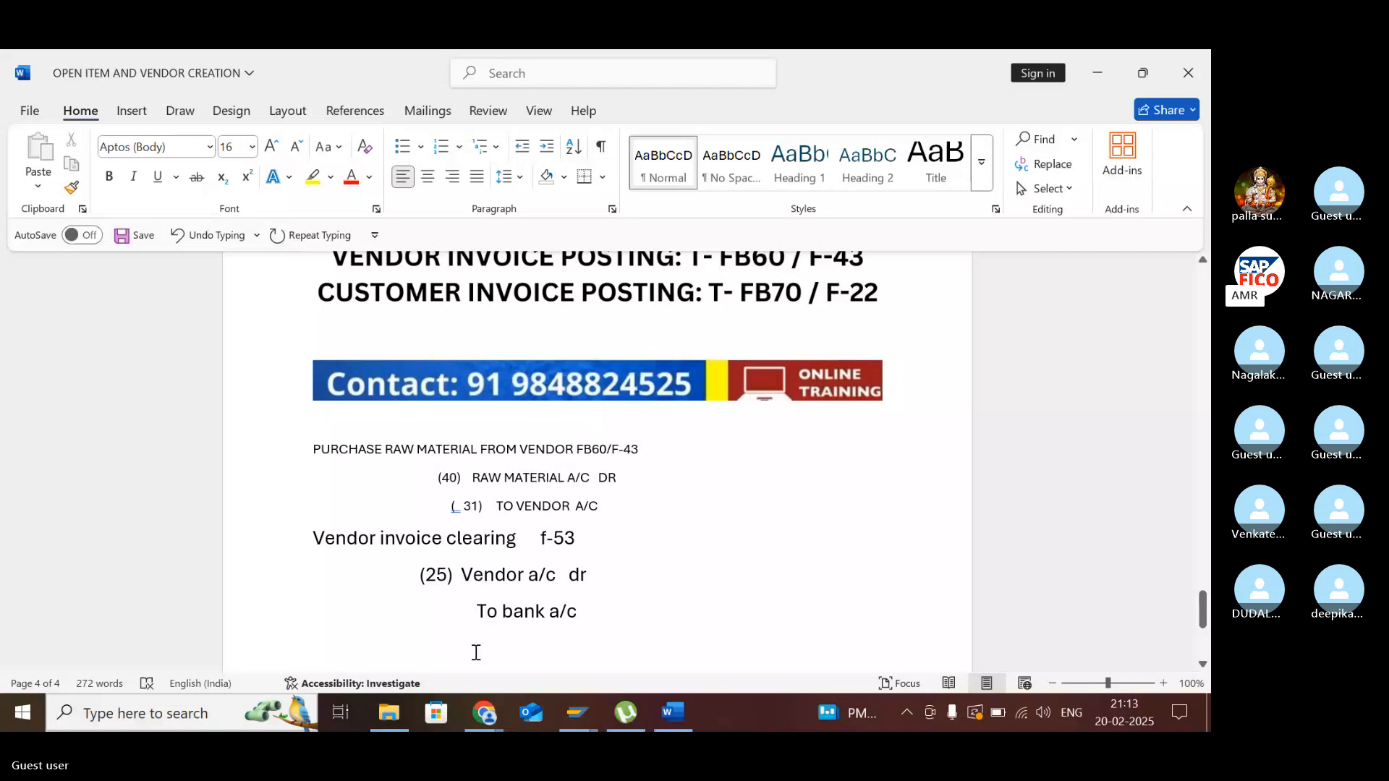
- Put (50) before "To bank a/c" in the vendor invoice clearing entry and save the document
text((40)
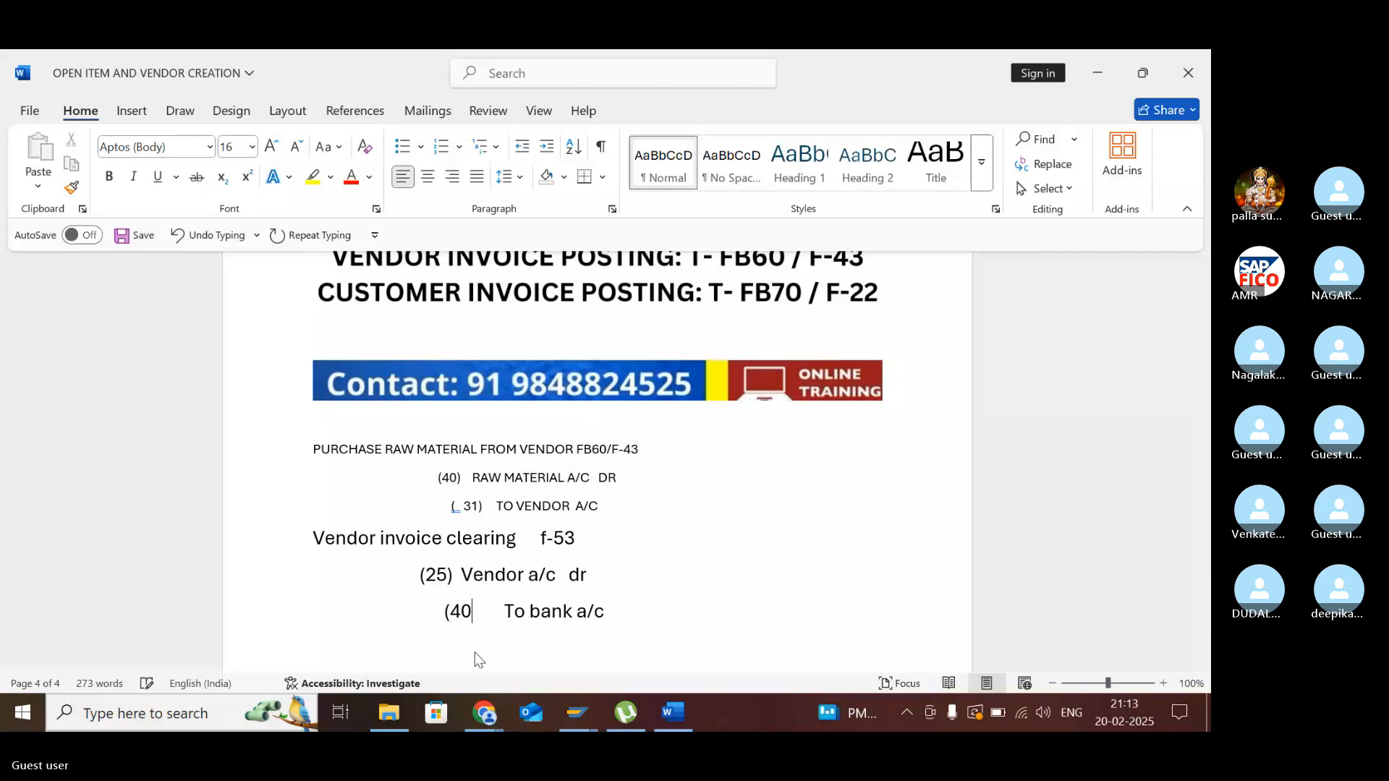
key(BackSpace)
key(BackSpace)
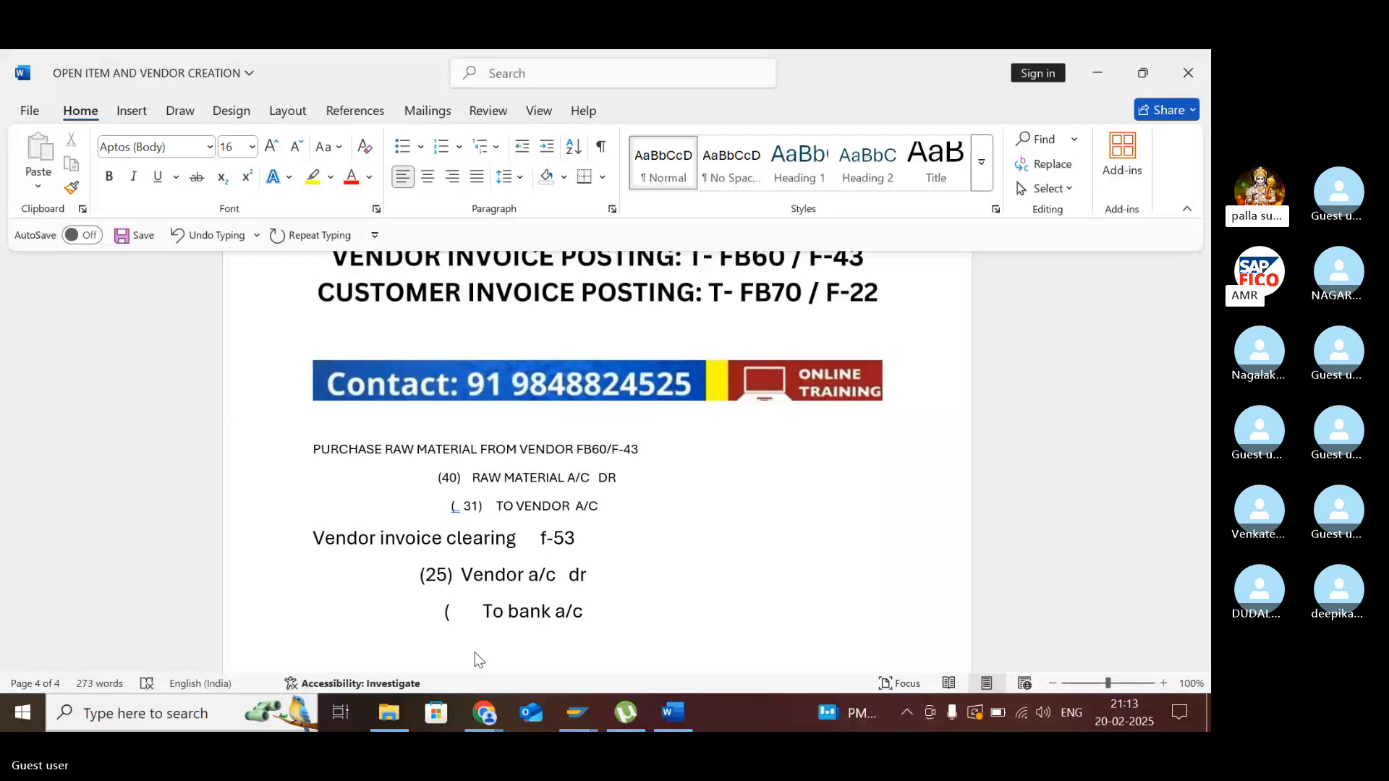
text(50)
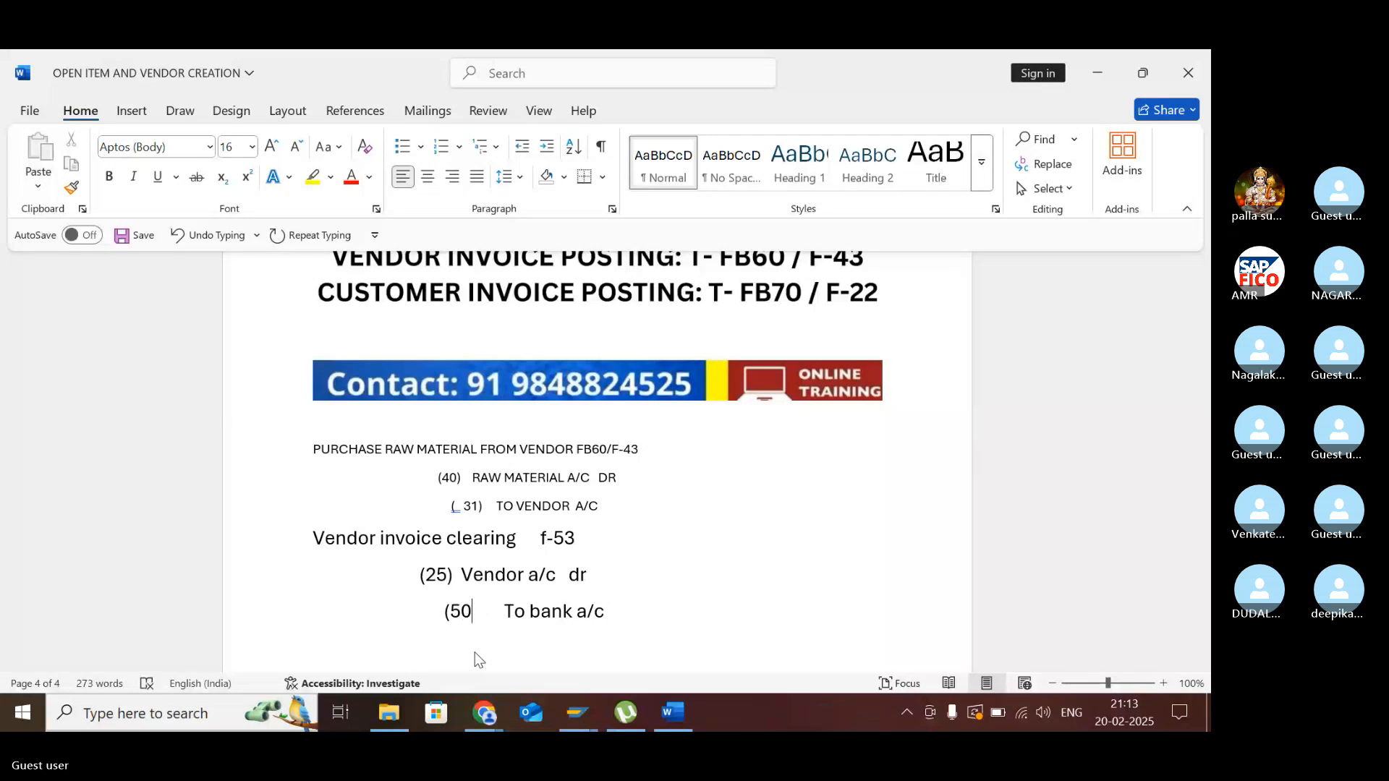
text())
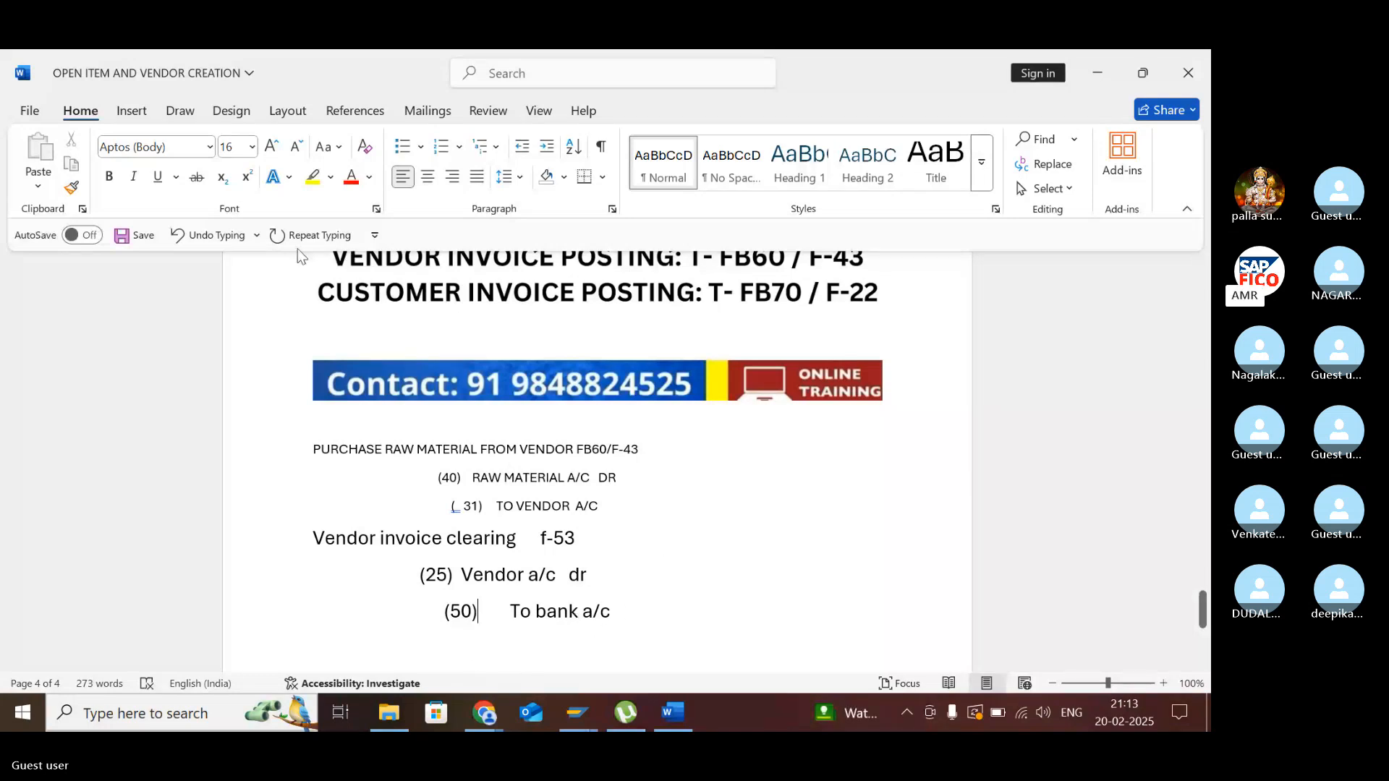
click(143, 244)
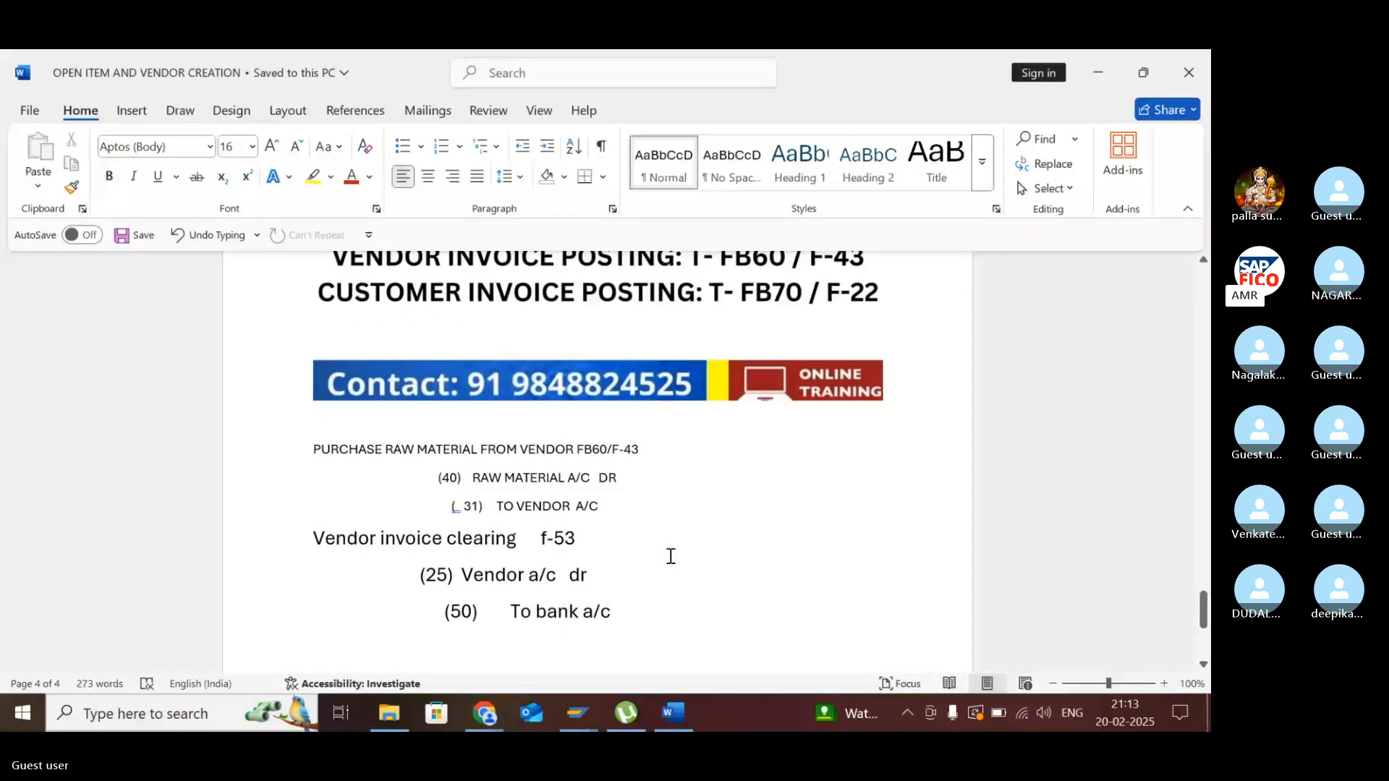
scroll(669, 557, down, 2)
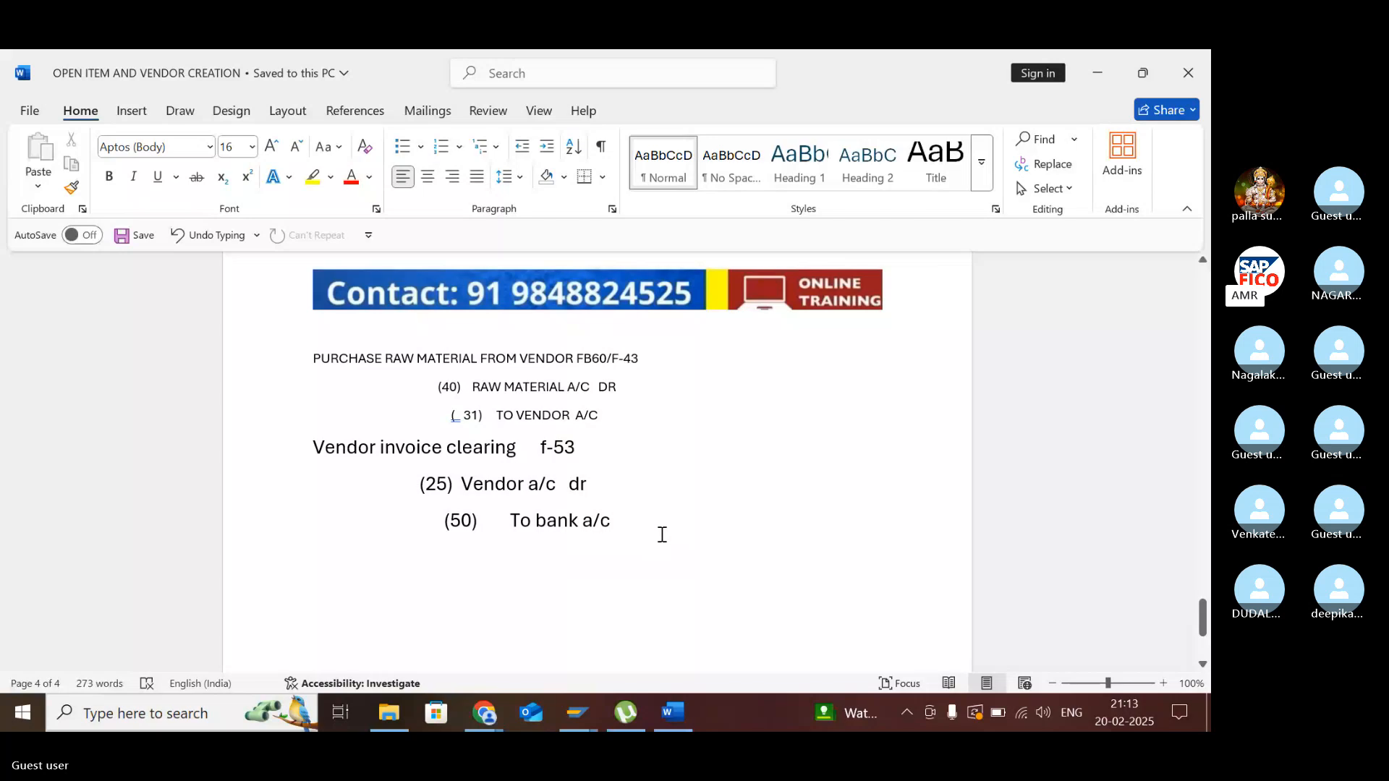
scroll(661, 534, up, 1)
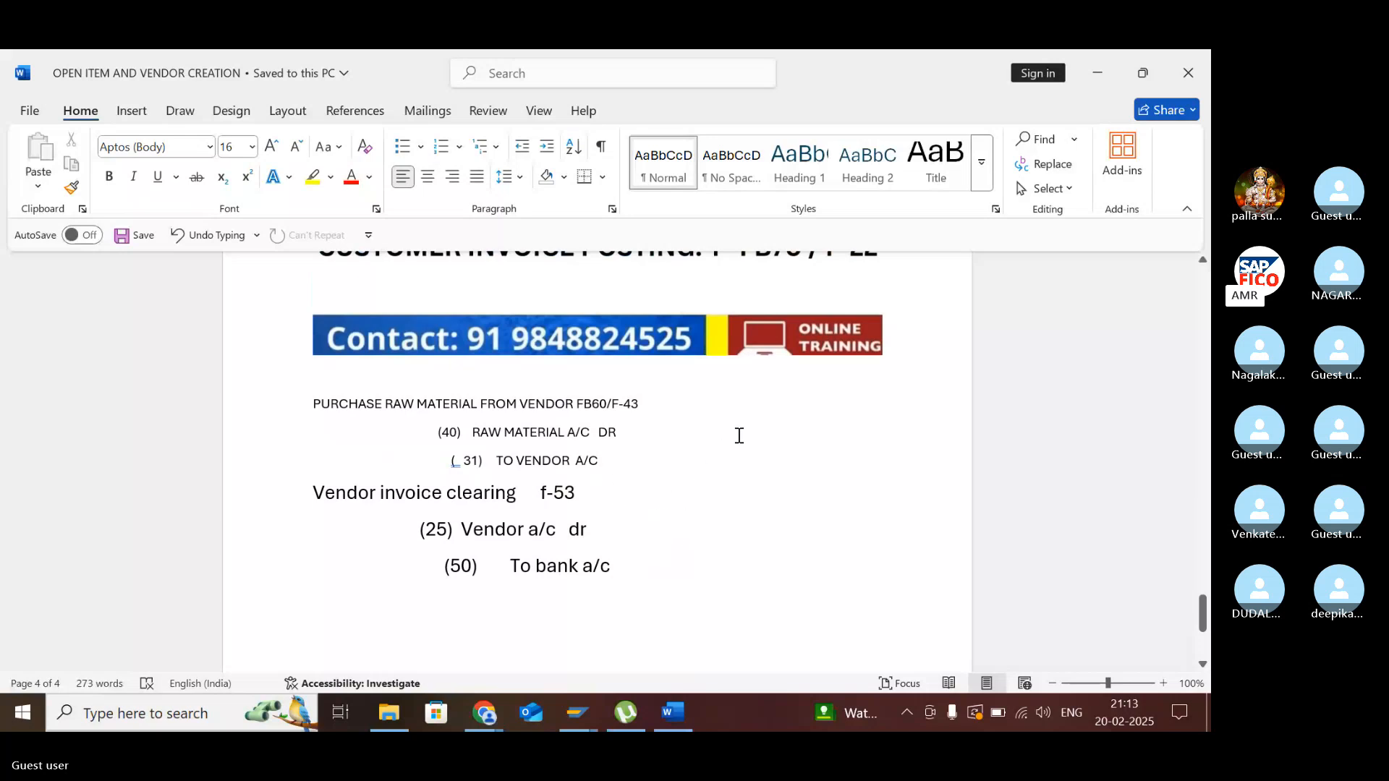
- Switch to the Skype meeting chat and view the shared slides on manual clearing types and cleared items
click(1107, 78)
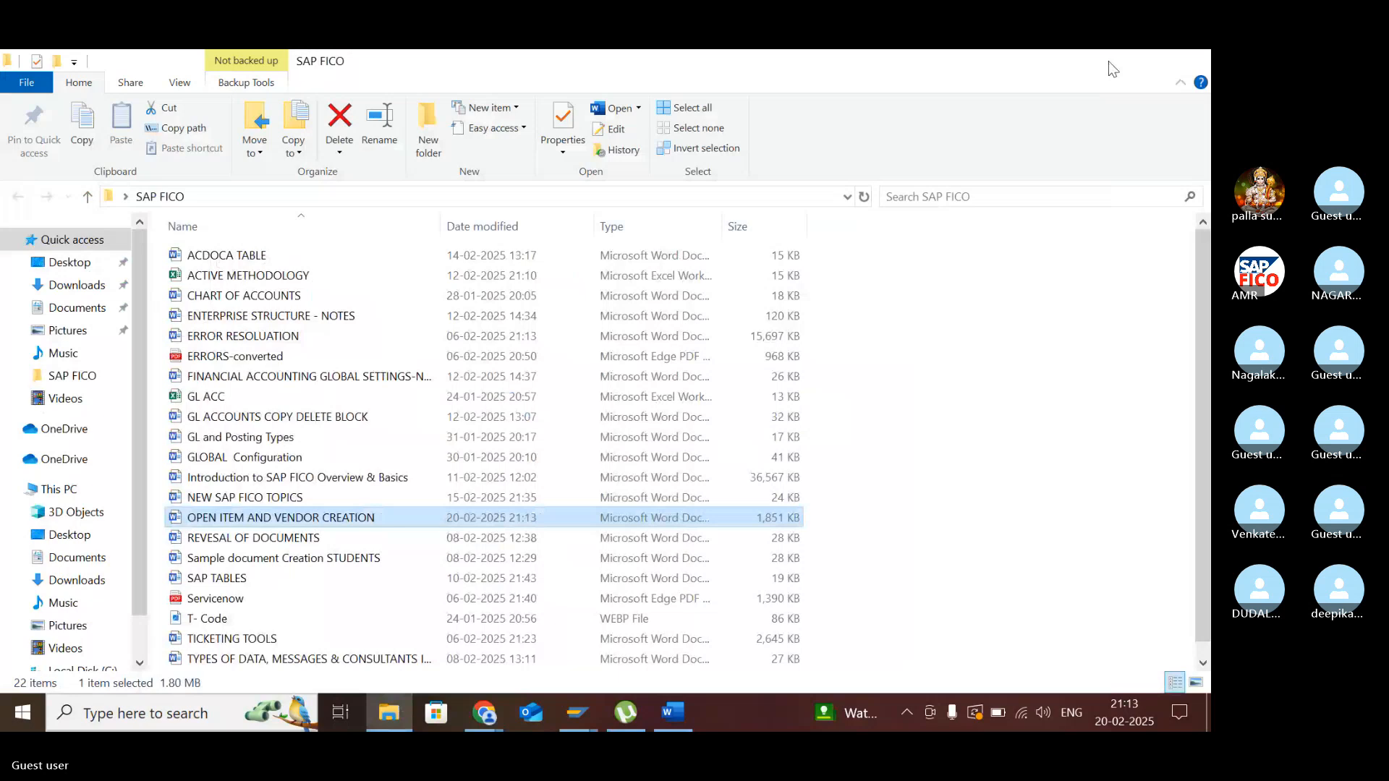
click(1108, 62)
mouse_move(483, 714)
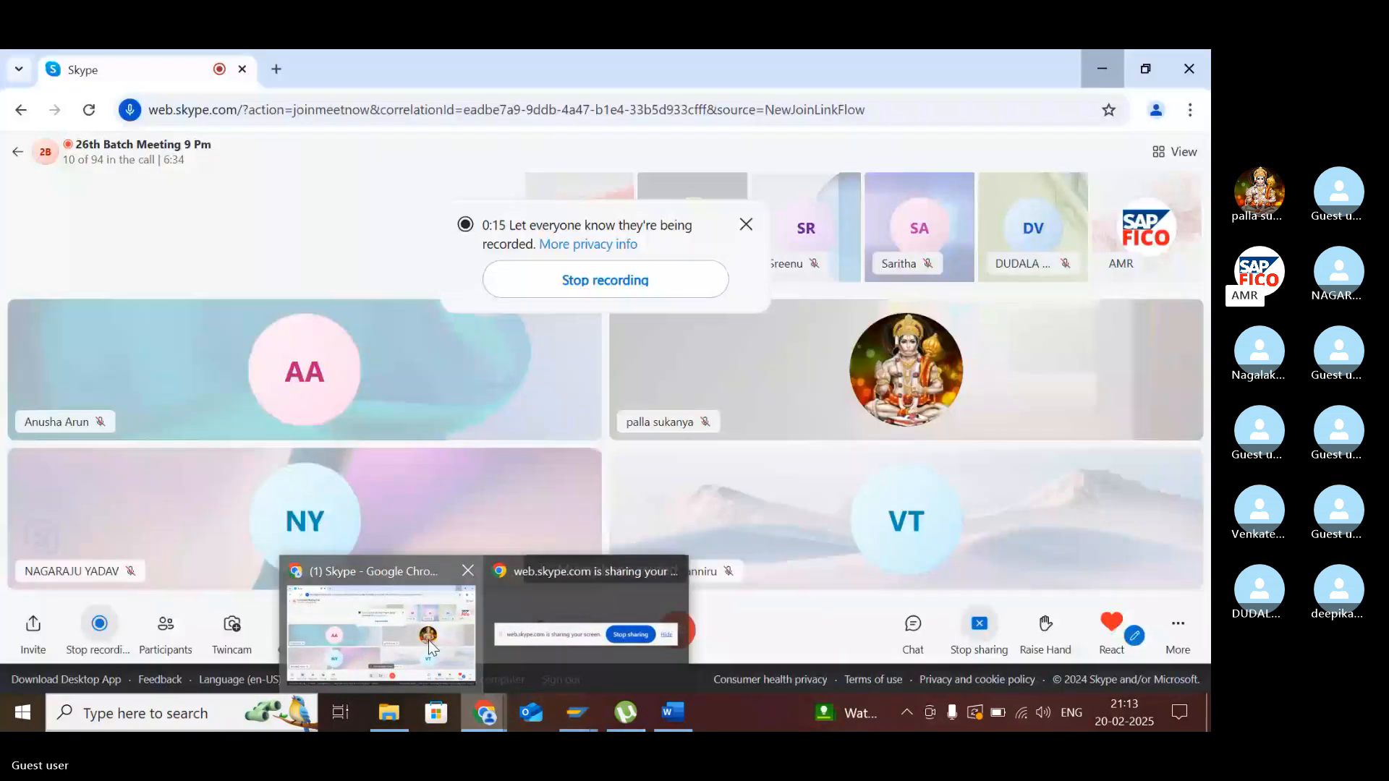
click(381, 634)
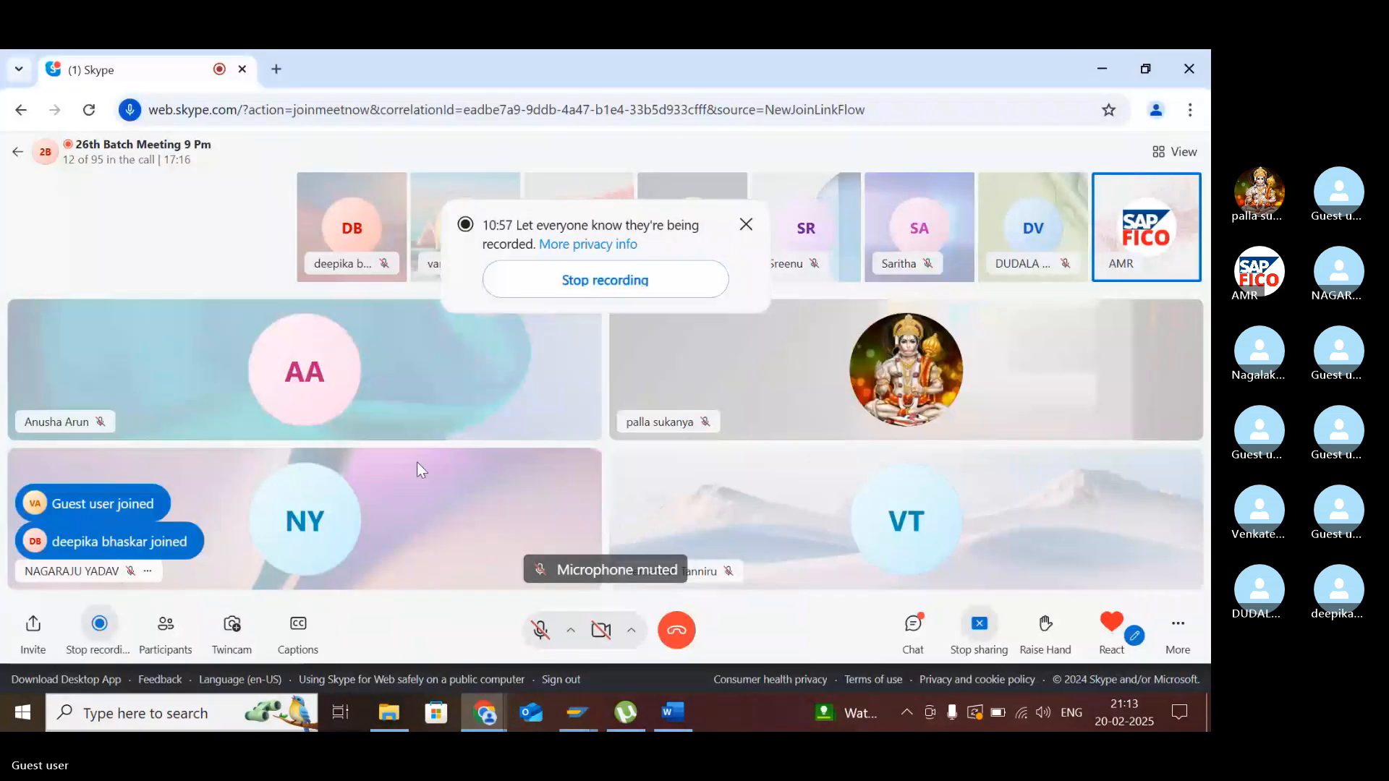
click(912, 627)
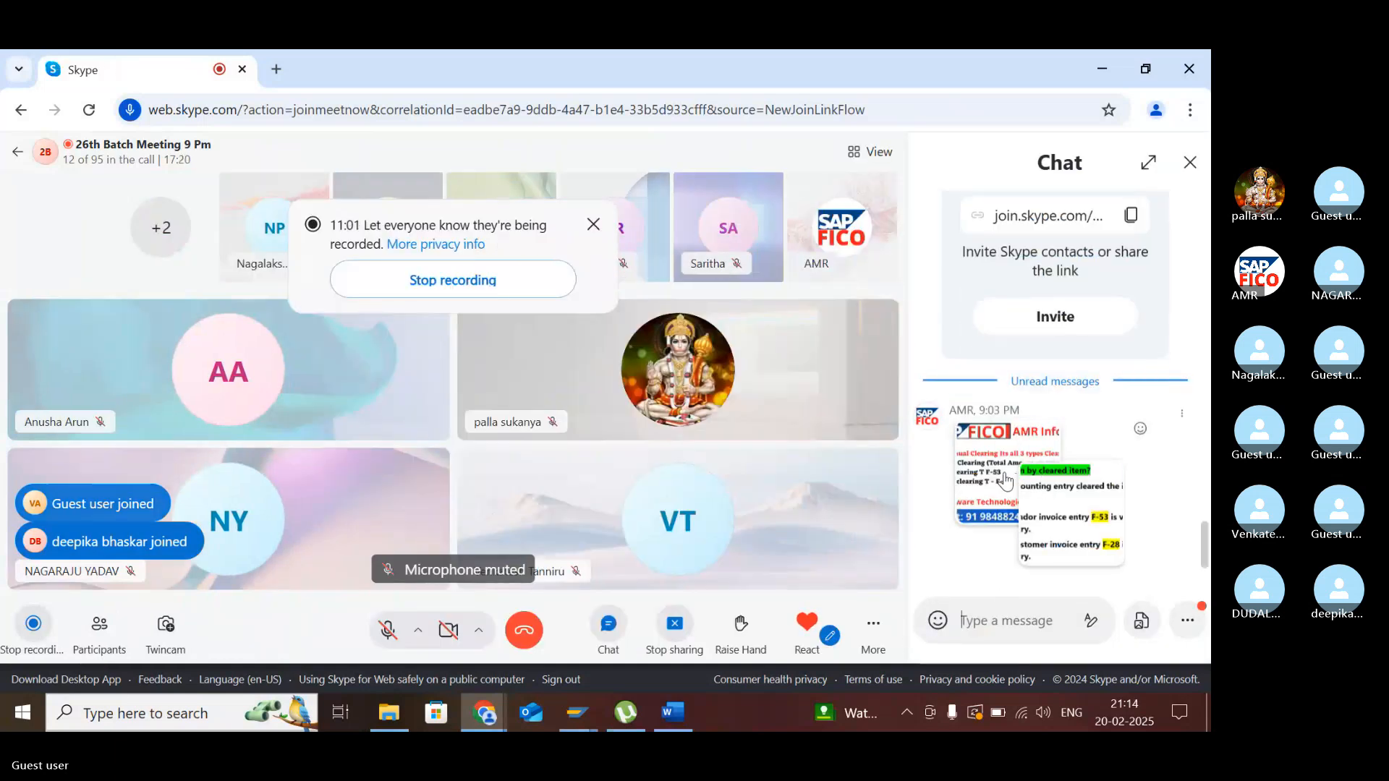
click(1006, 481)
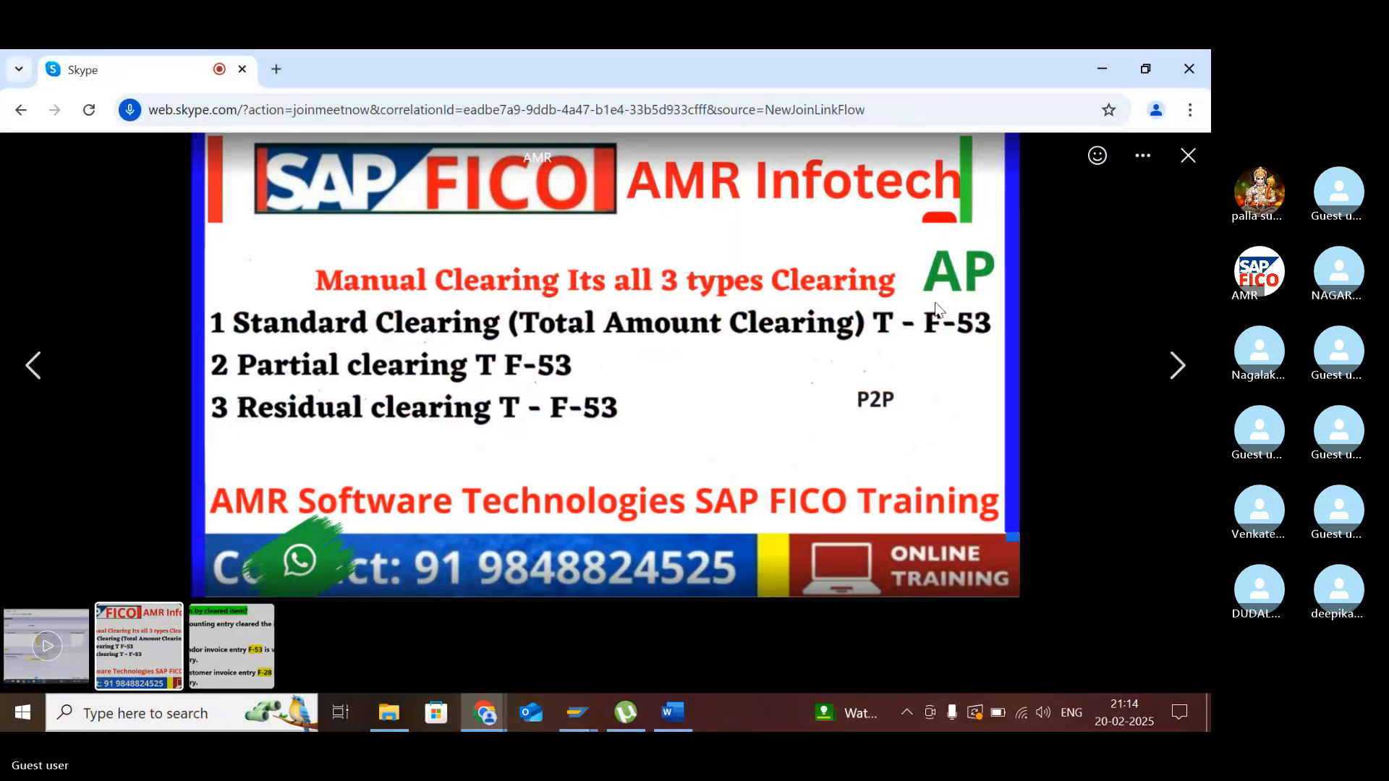
click(32, 366)
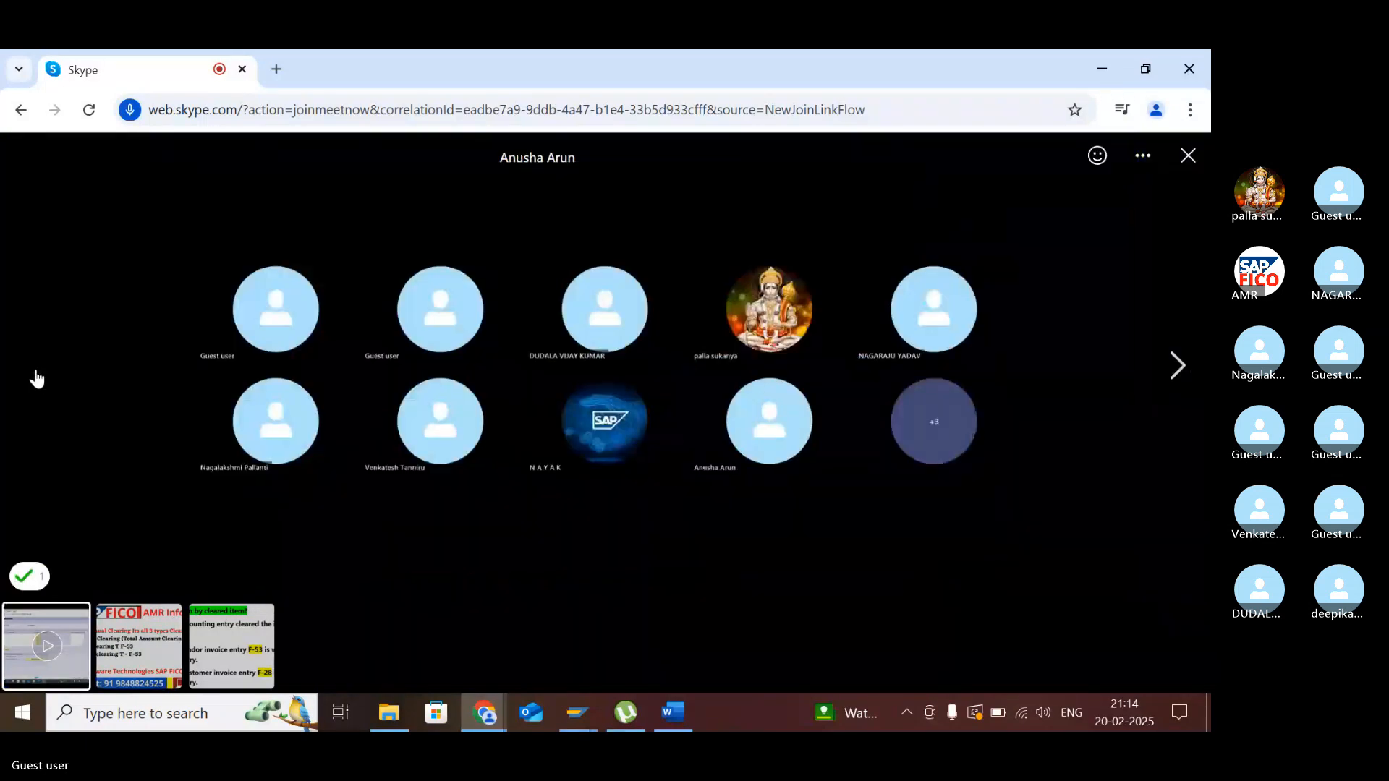
click(1176, 367)
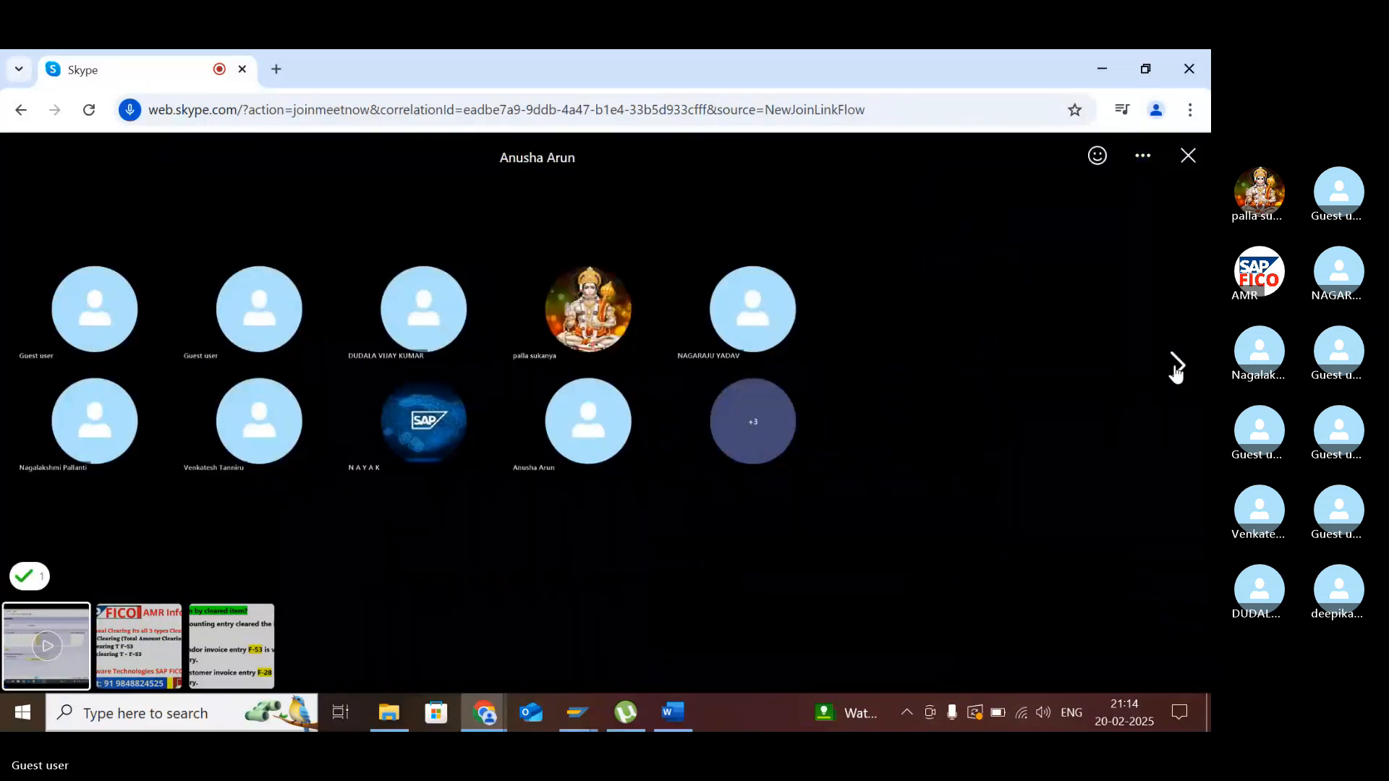
click(232, 648)
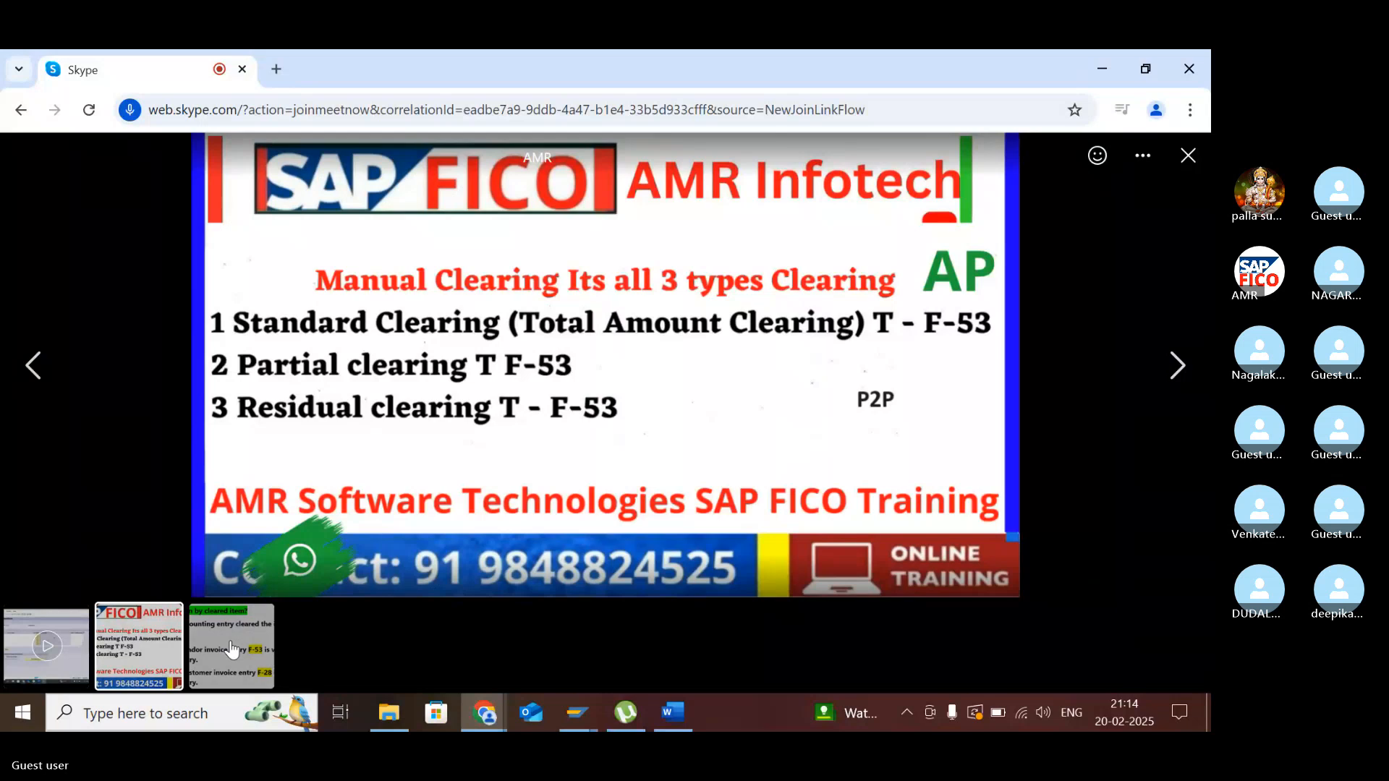
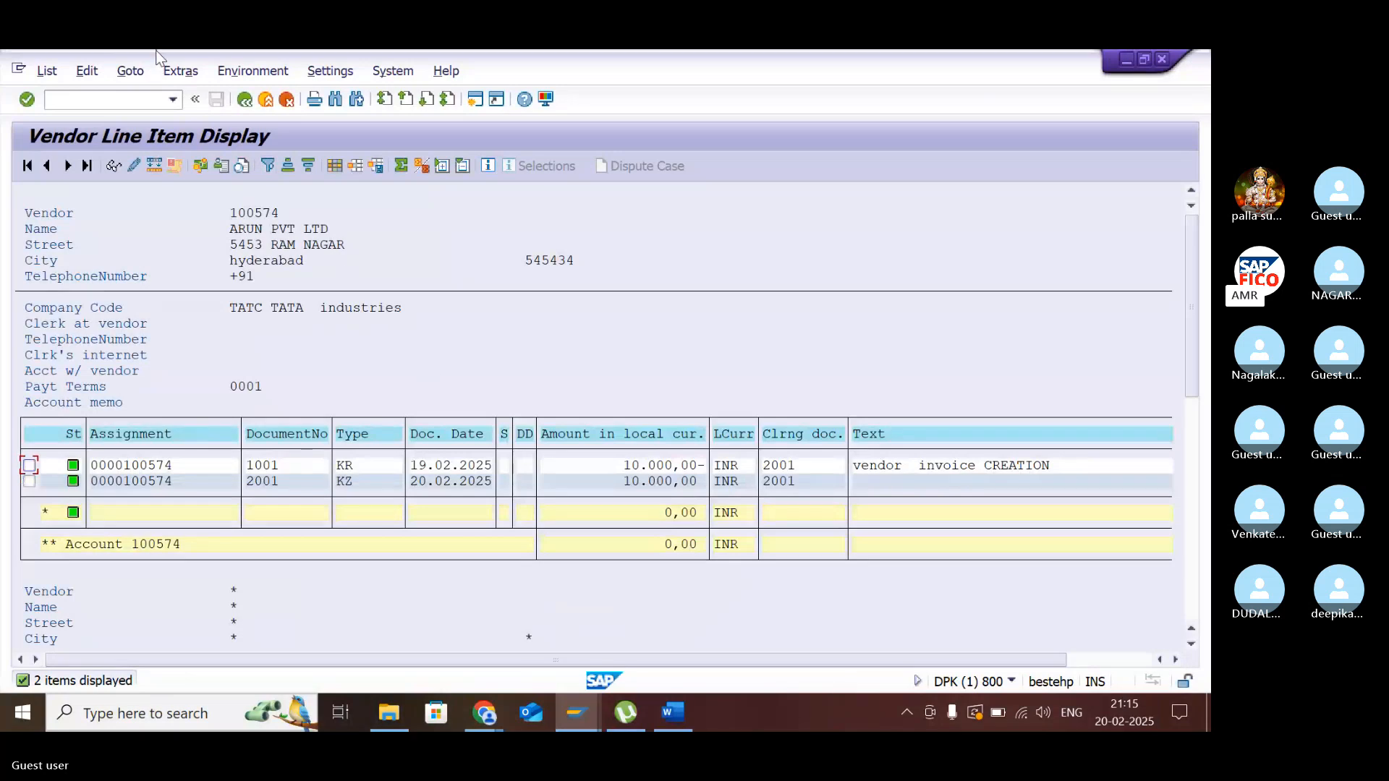
- Try to open transaction FB60 from the SAP vendor line item display, viewing and closing the connection error details
click(157, 99)
text(/nfb)
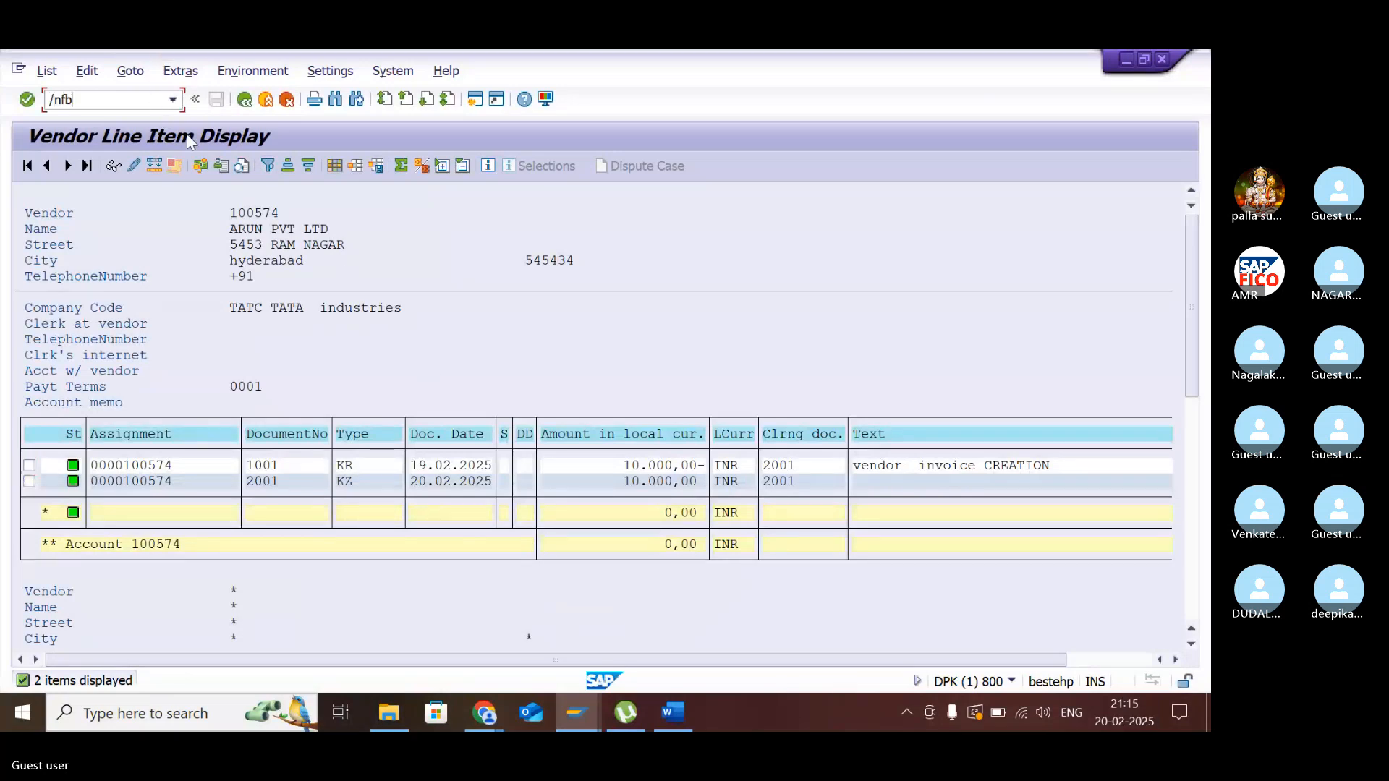
text(60)
key(Return)
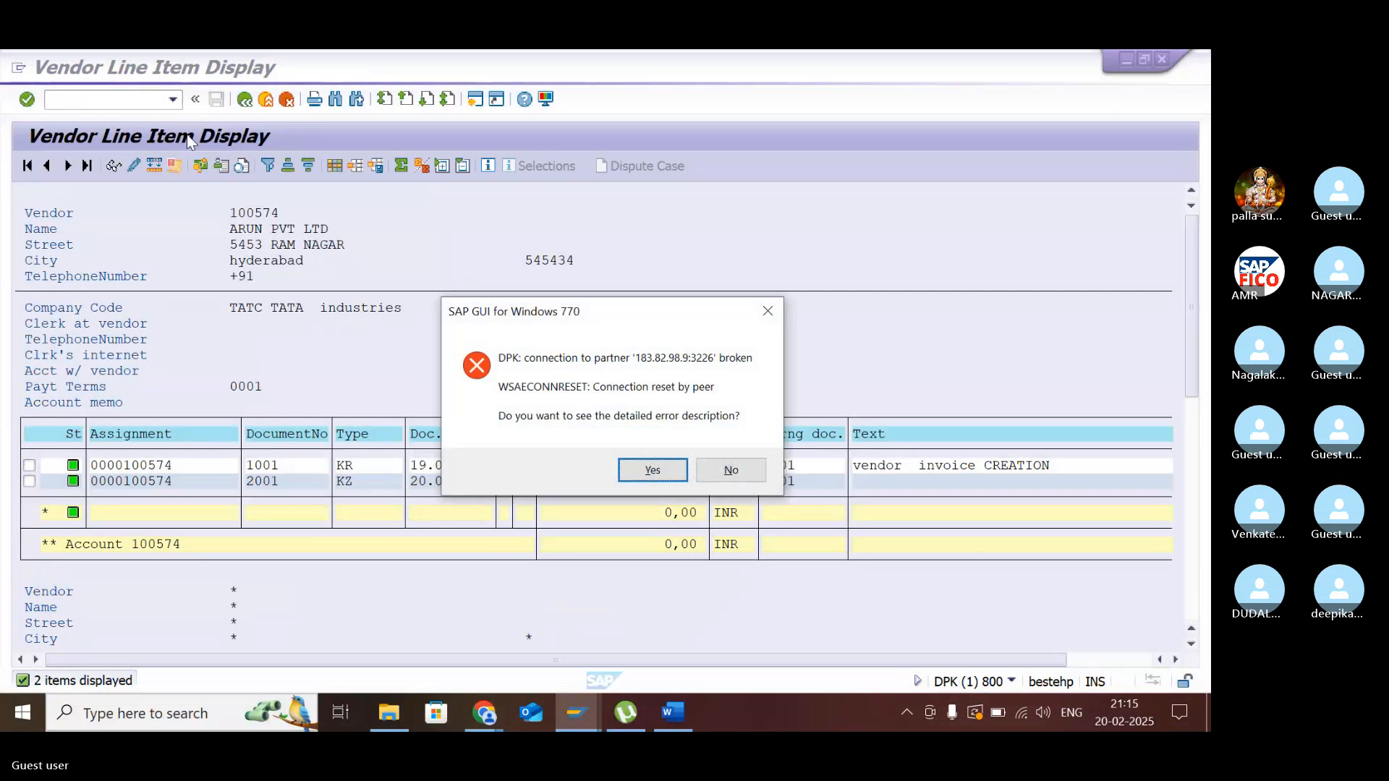
click(664, 471)
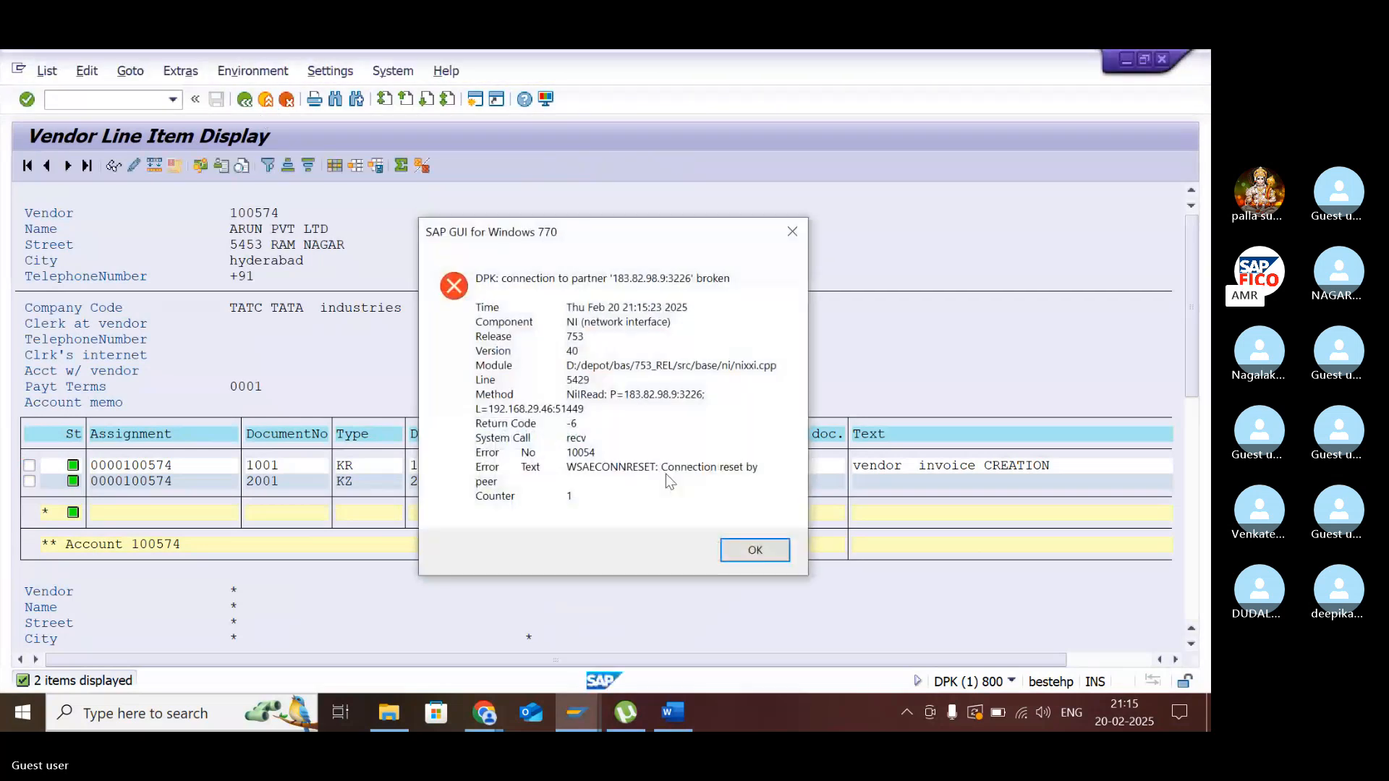
click(743, 550)
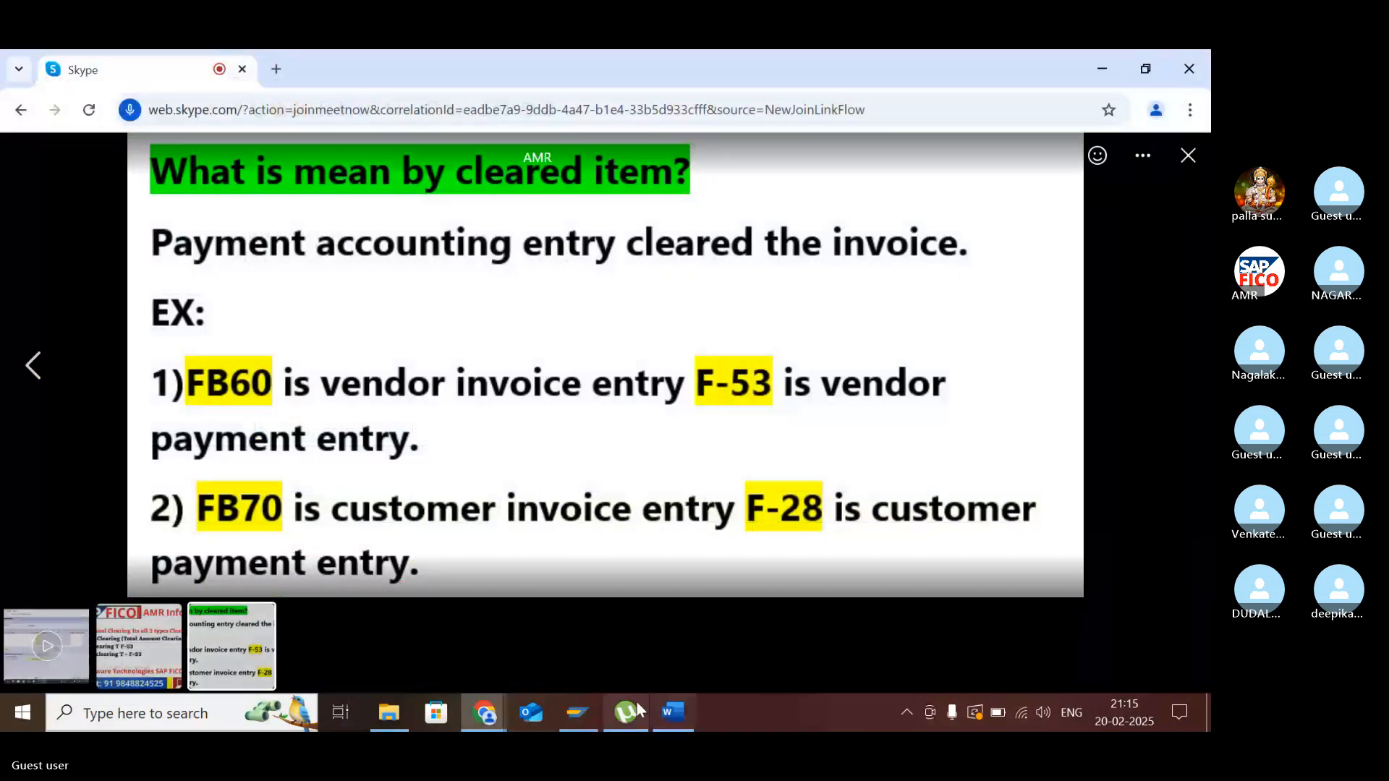
- Log on to the SAP EH7 connection as 26user2 with the account password, continuing this logon and ending any other logons
click(578, 713)
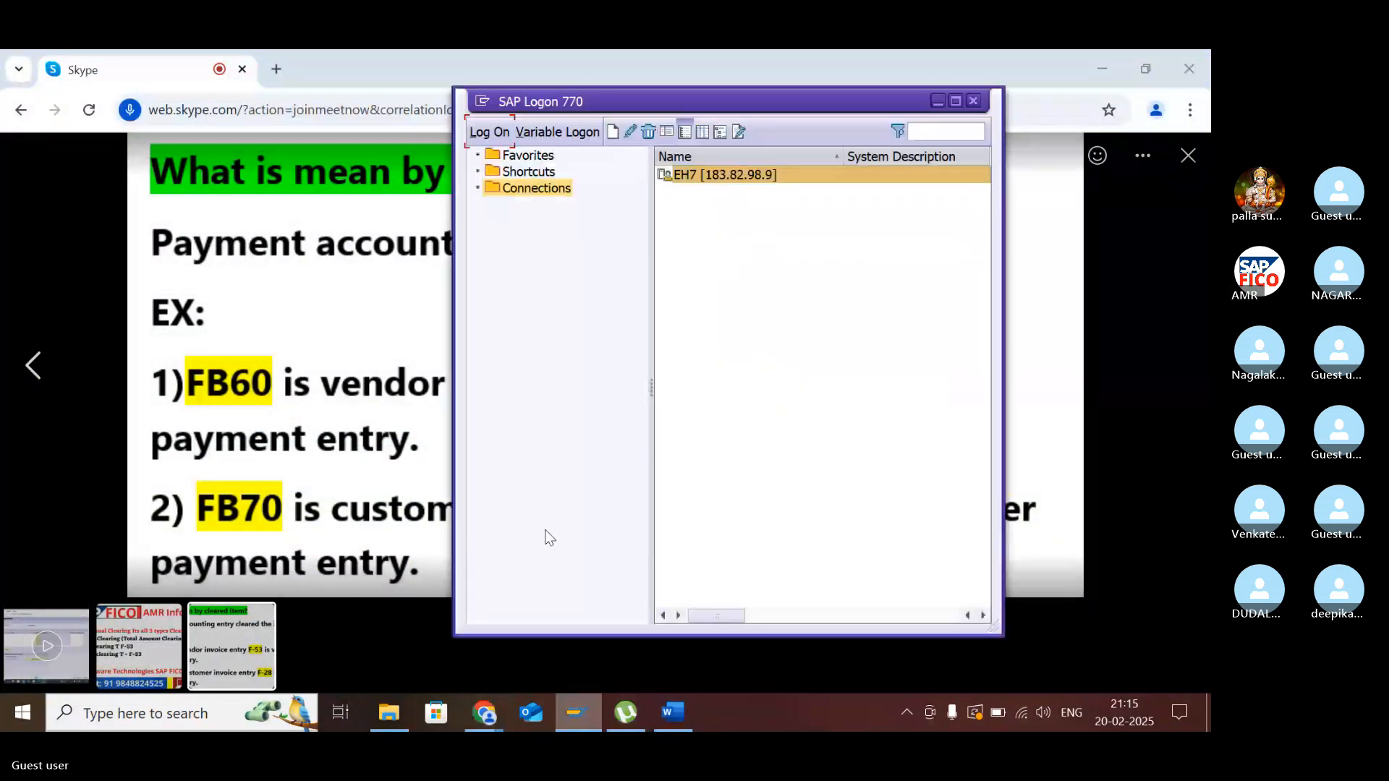
click(489, 136)
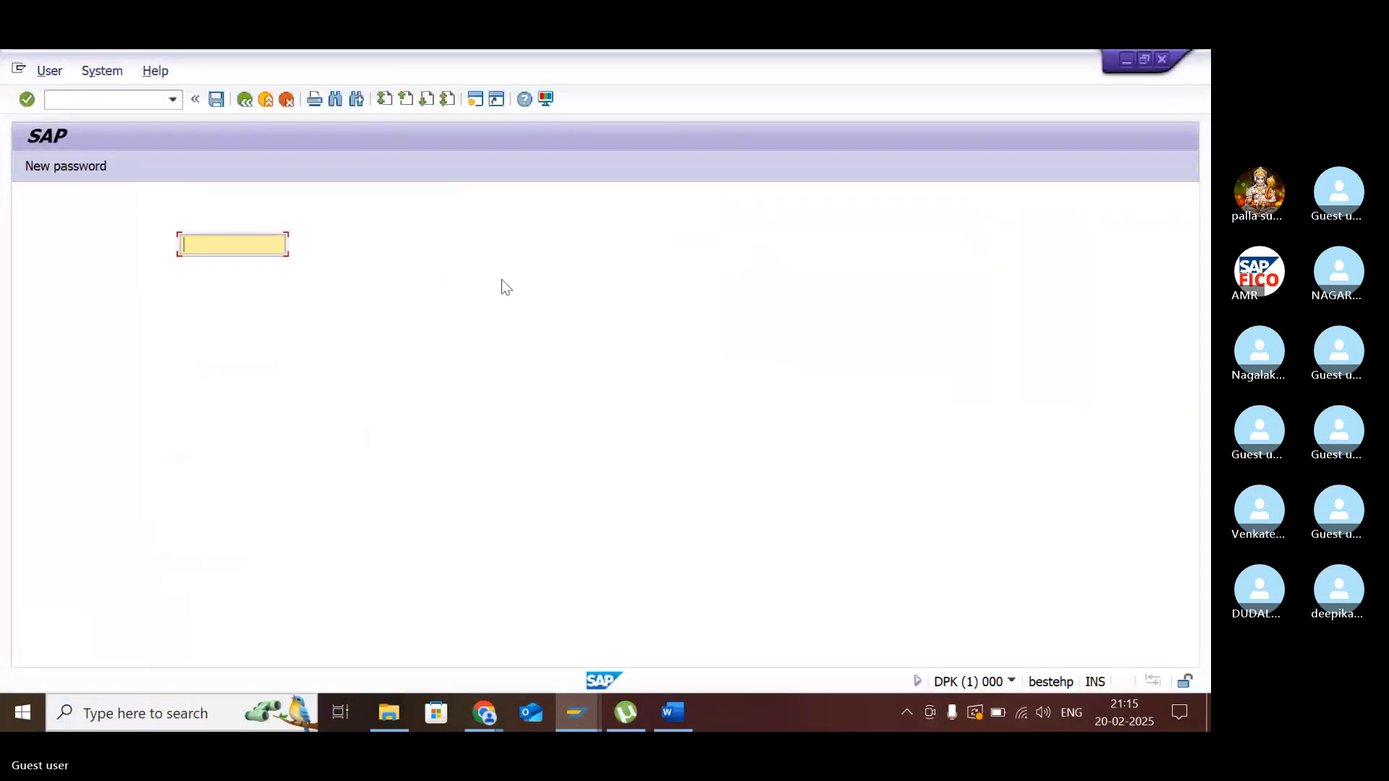
text(2)
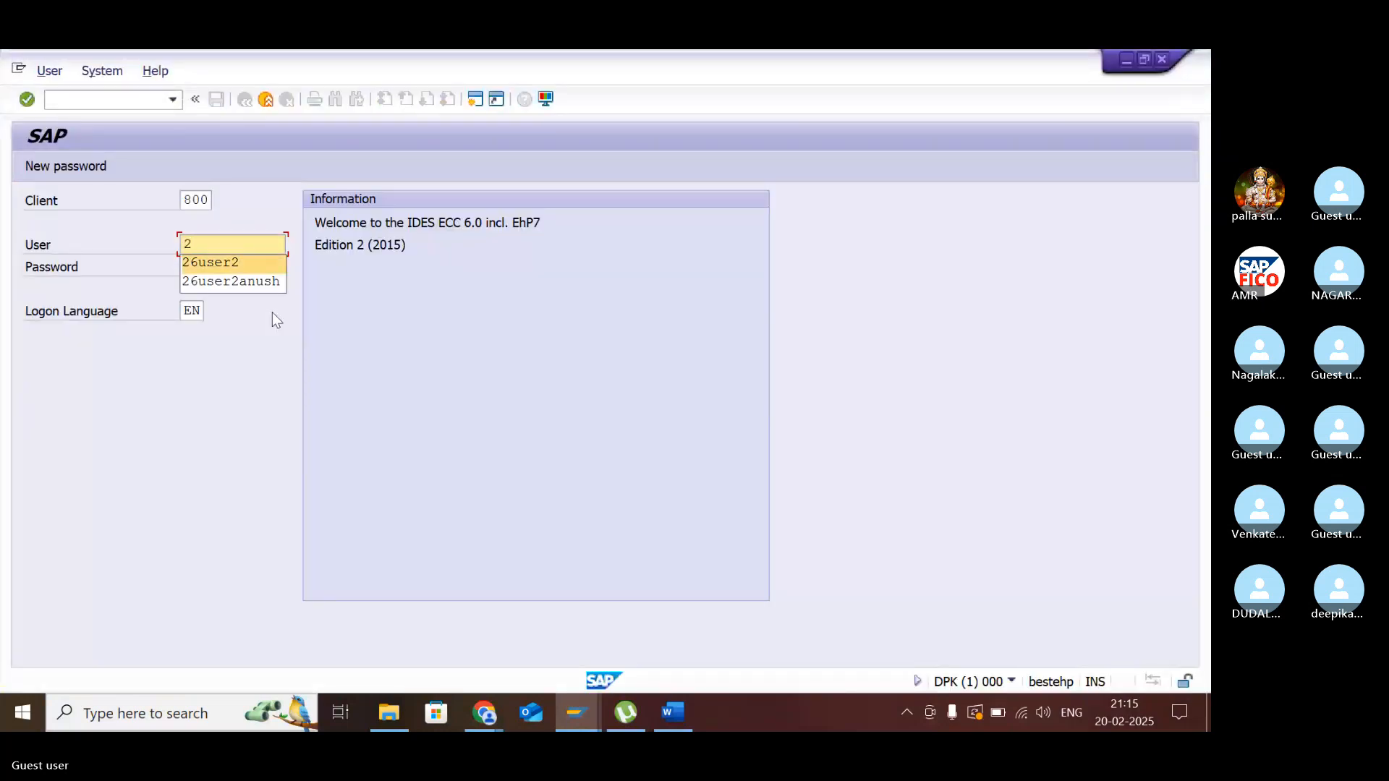
key(Return)
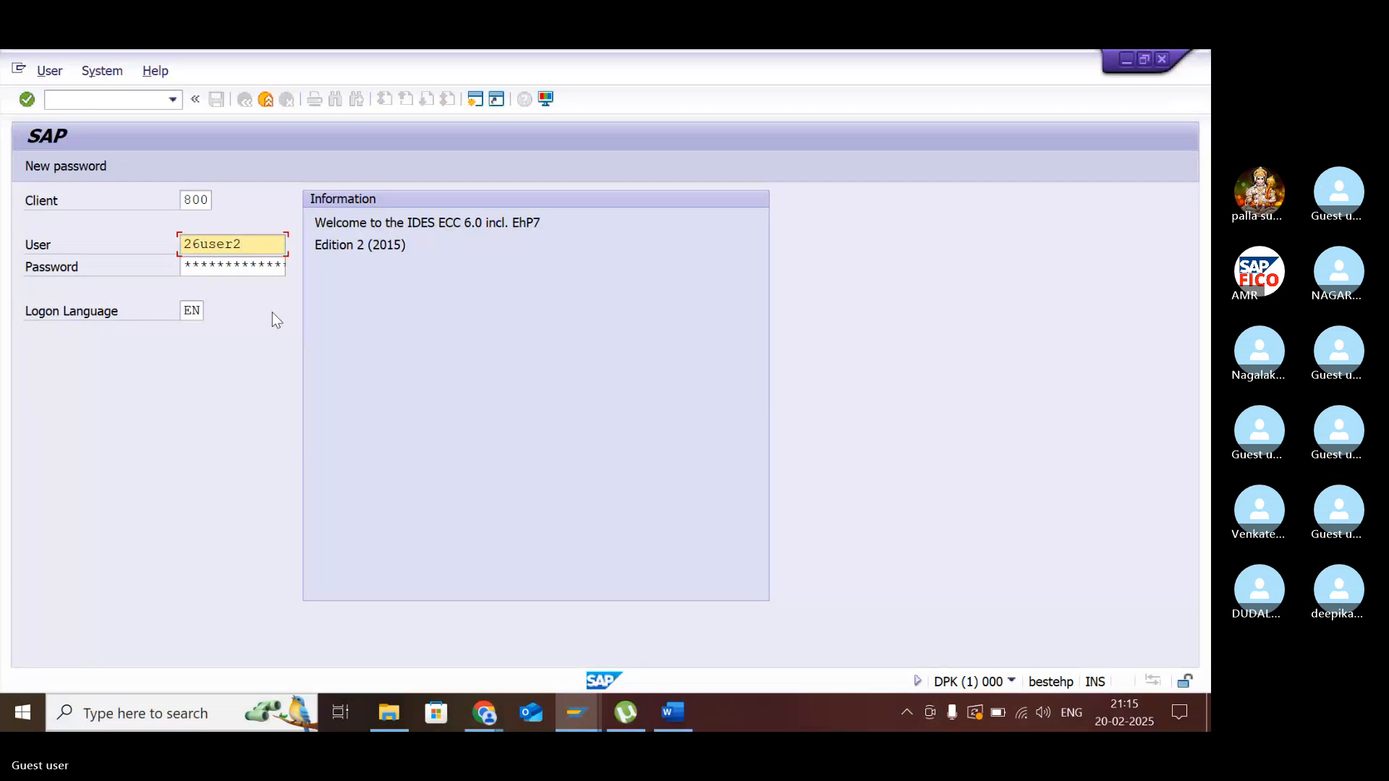
key(Tab)
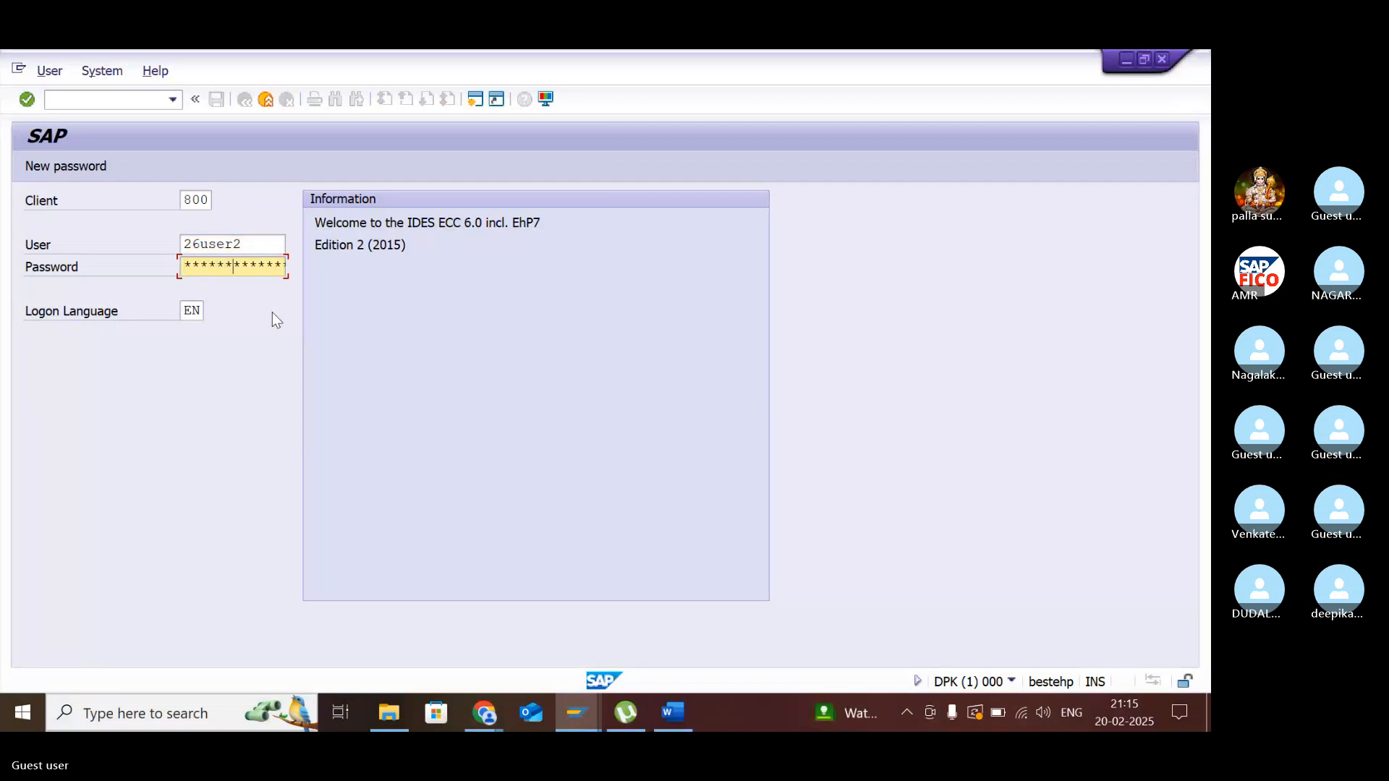
key(Return)
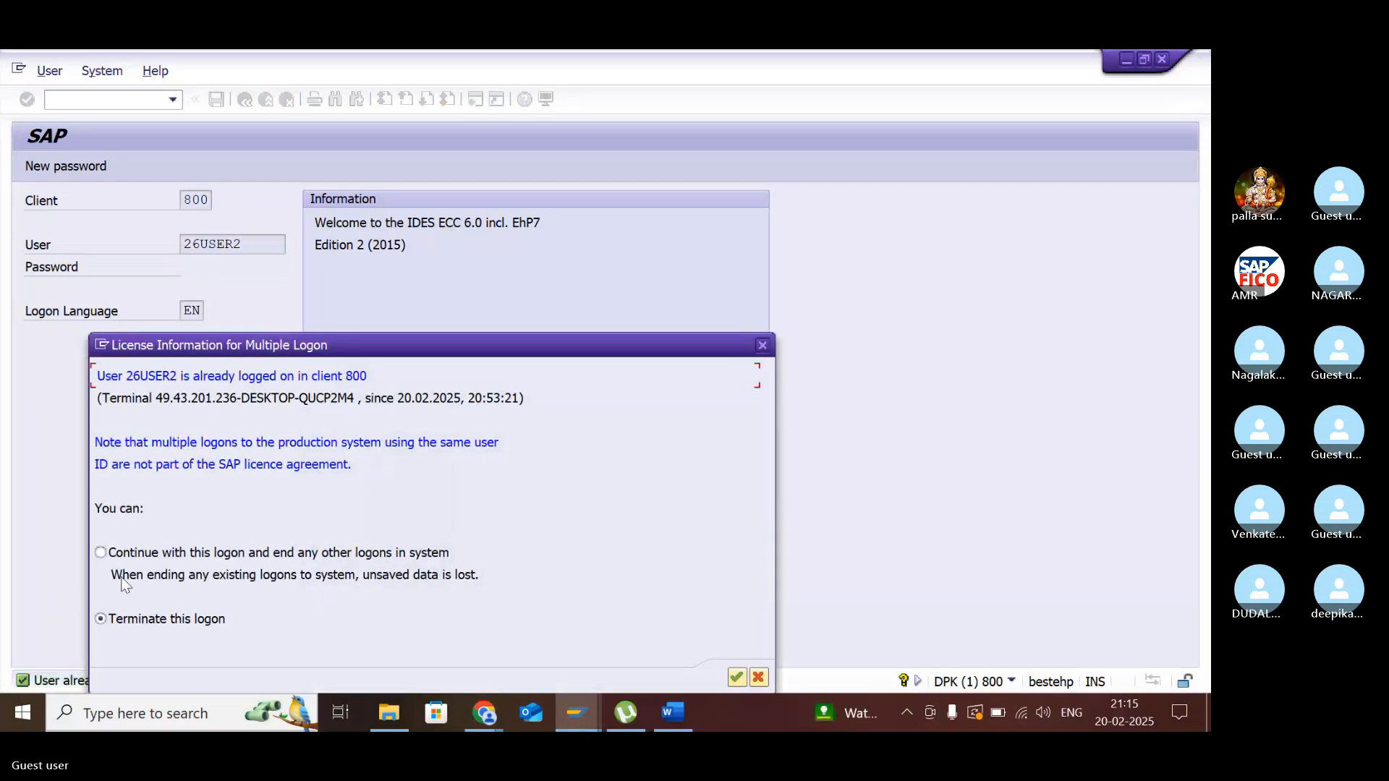
click(110, 552)
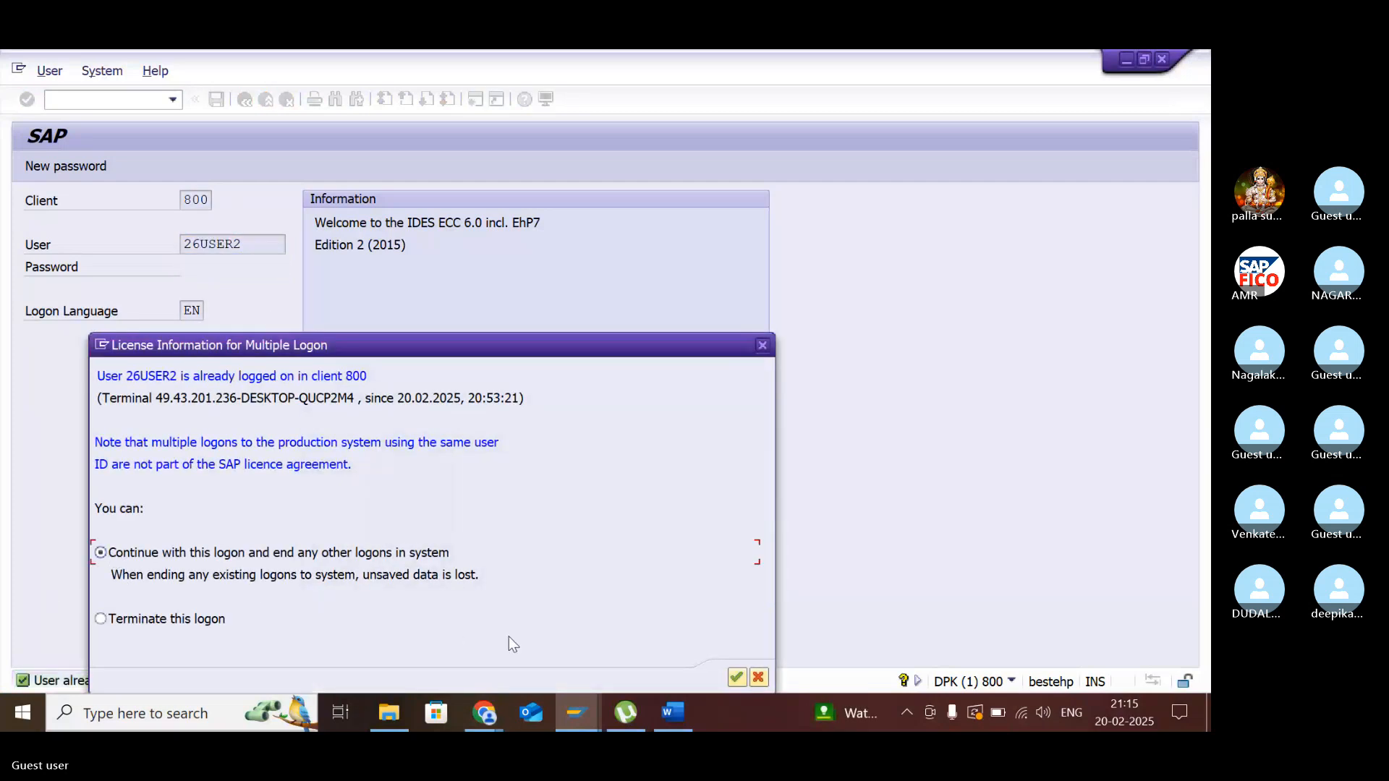
click(738, 677)
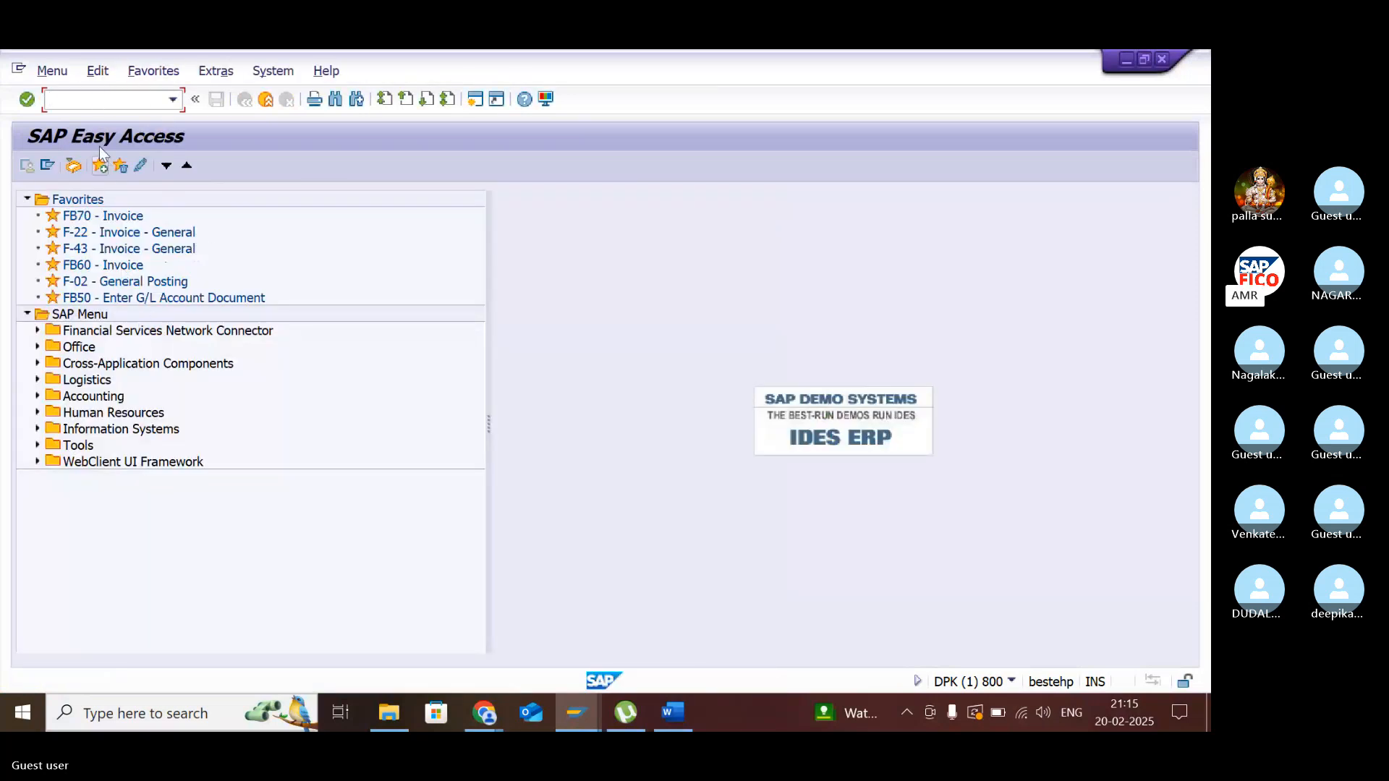
- Open the vendor invoice entry transaction FB60 and set the company code to TATC
text(fb)
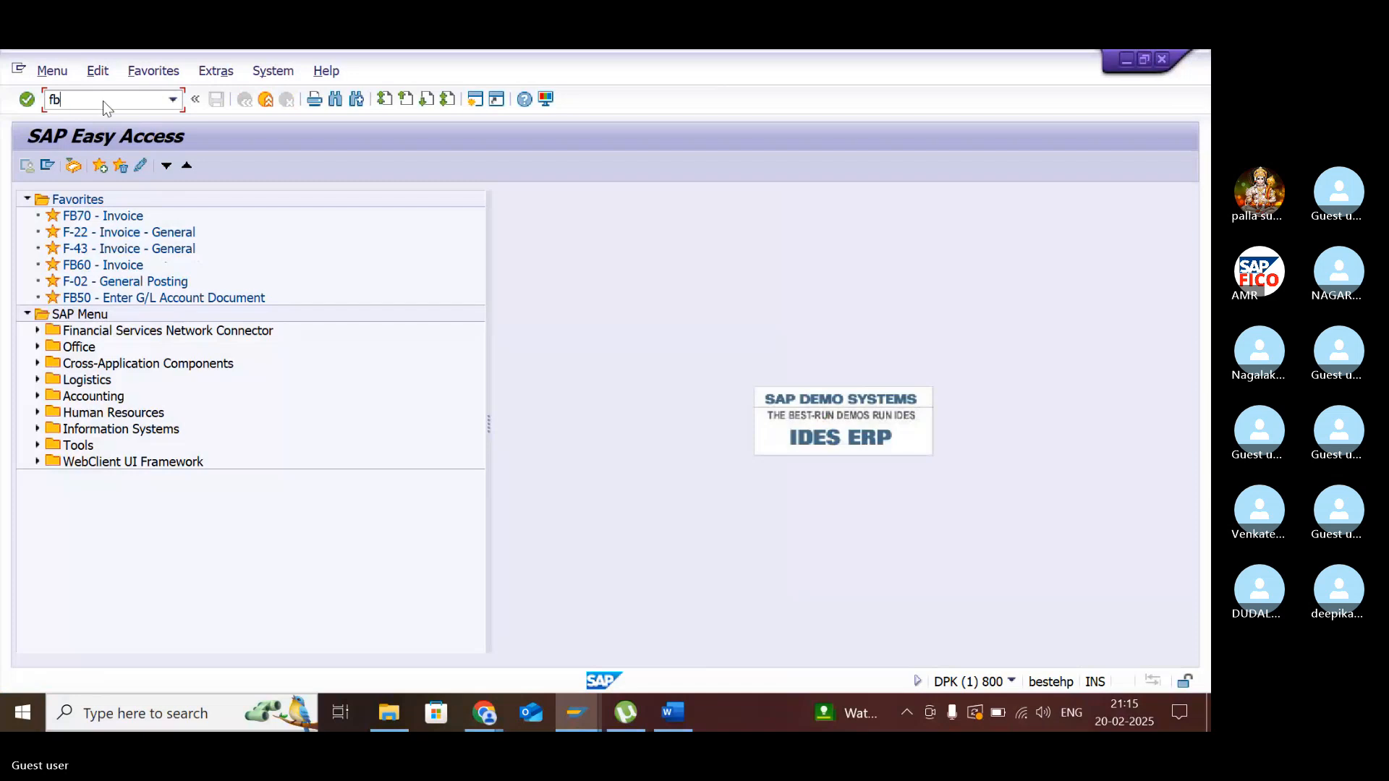
text(60)
key(Return)
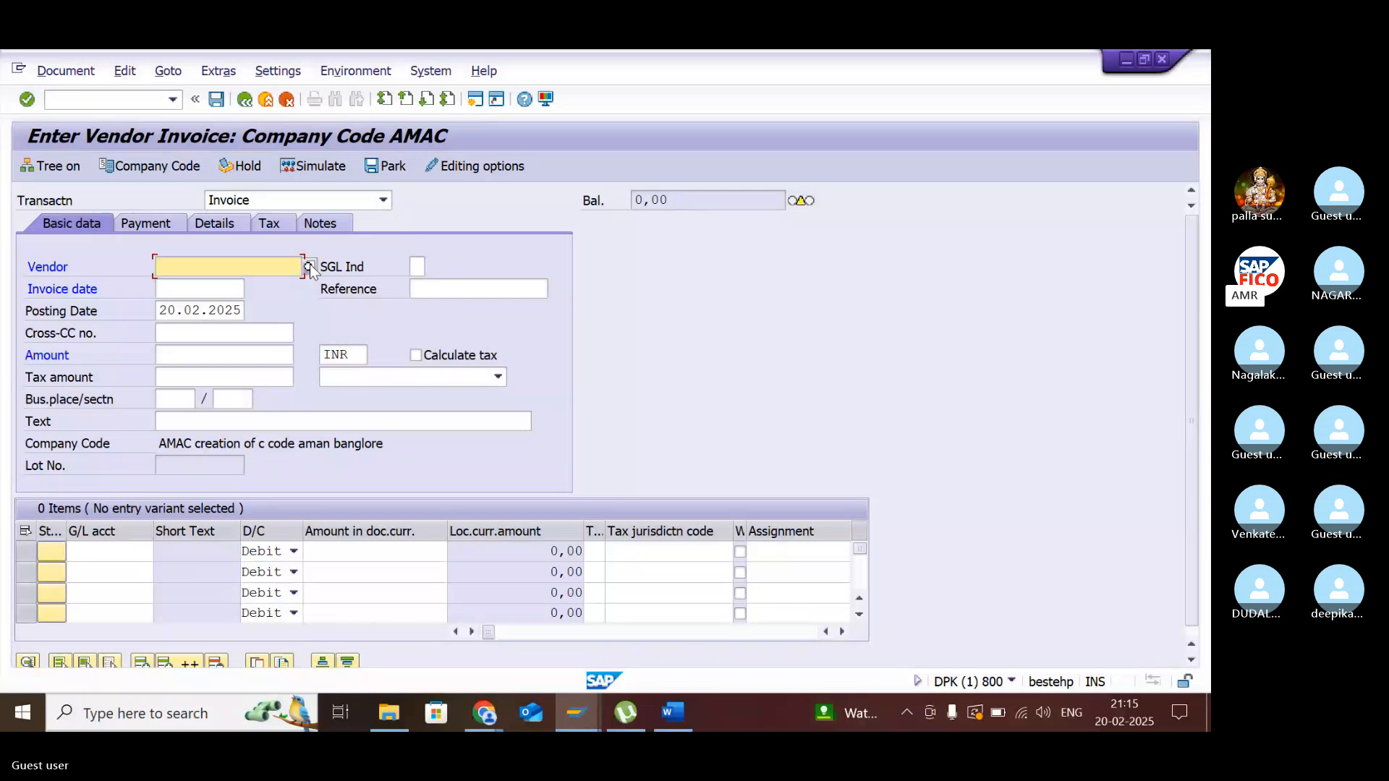
click(154, 161)
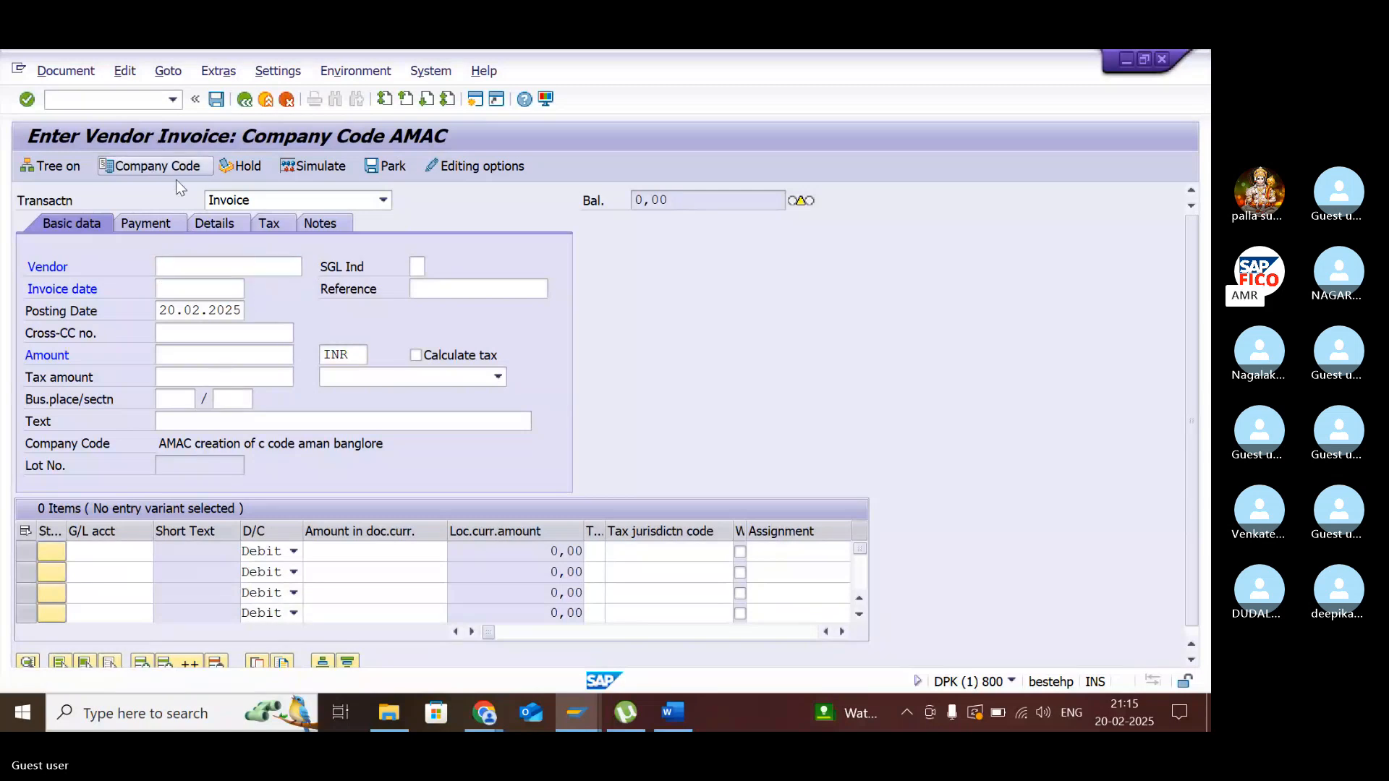
key(BackSpace)
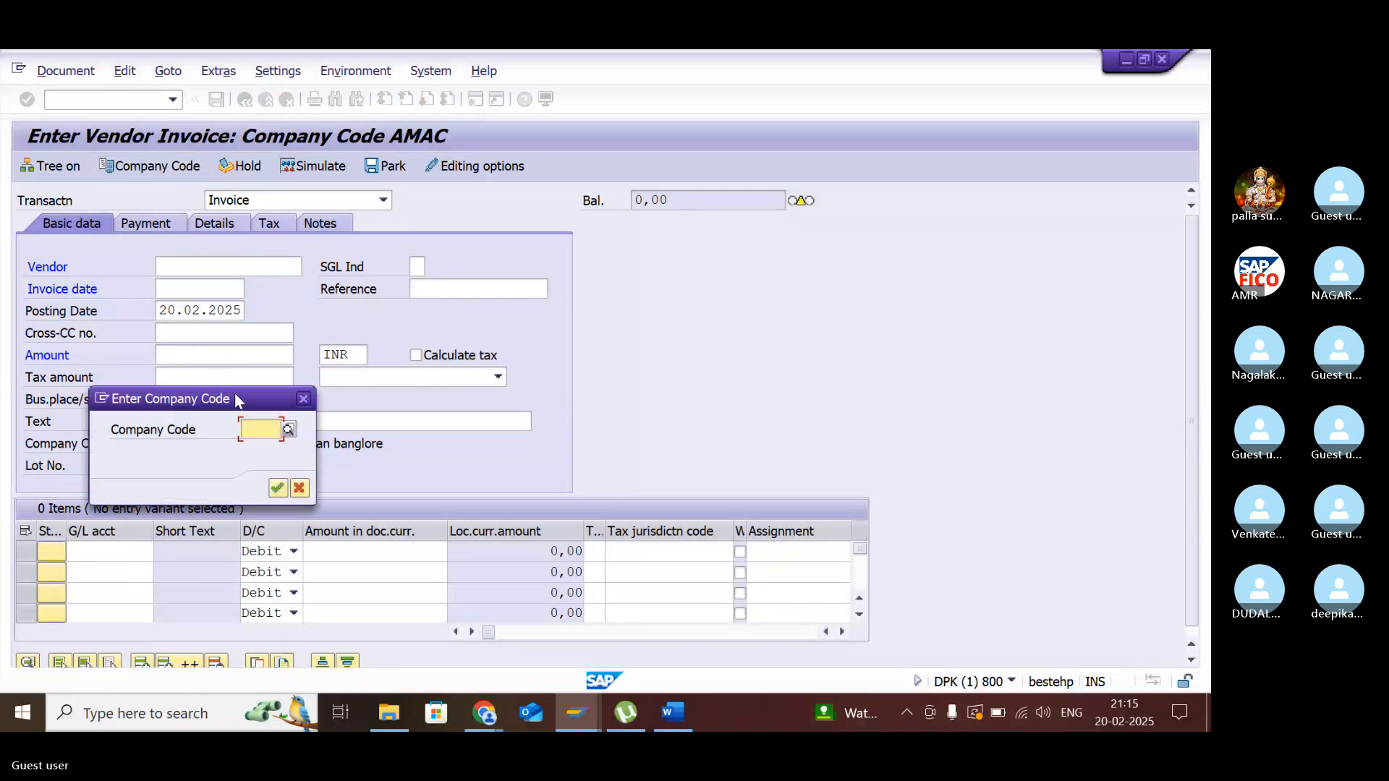
text(tatc)
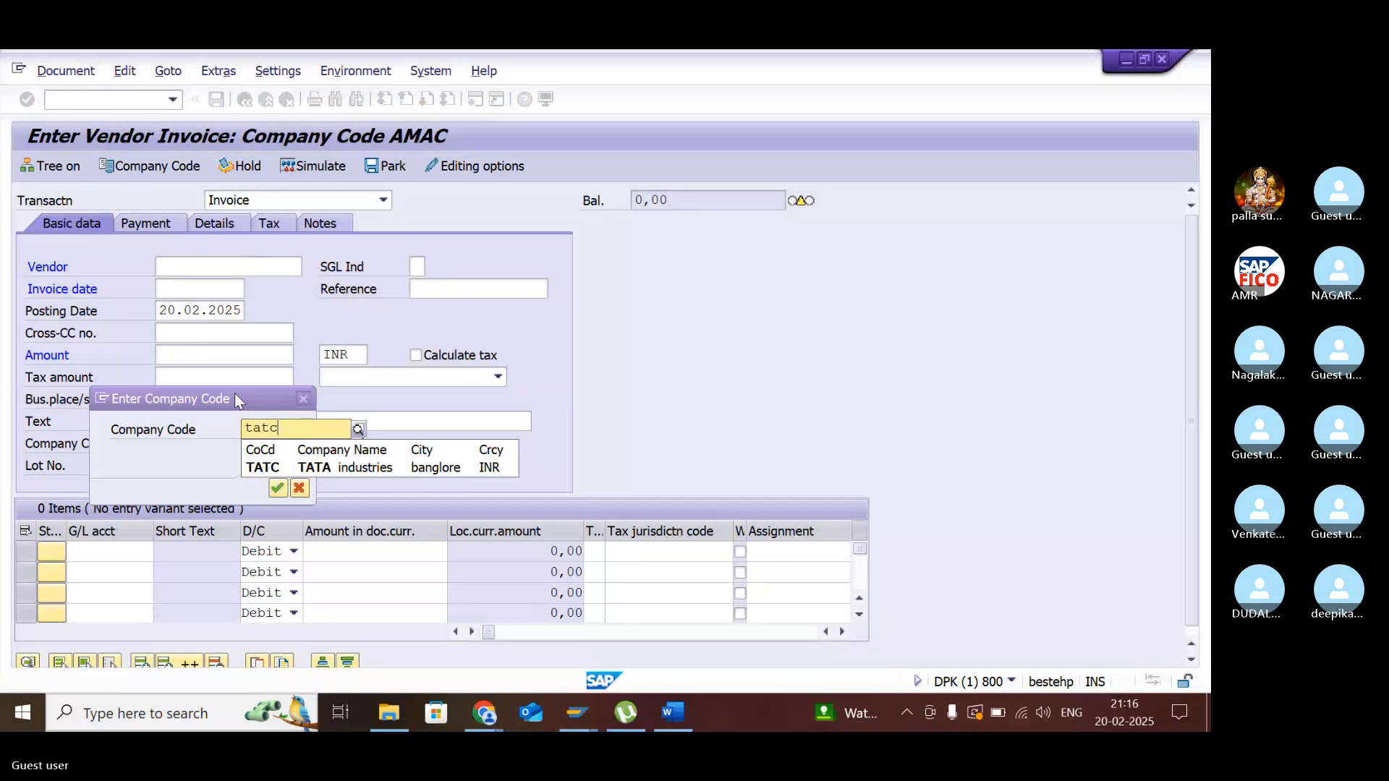
key(Return)
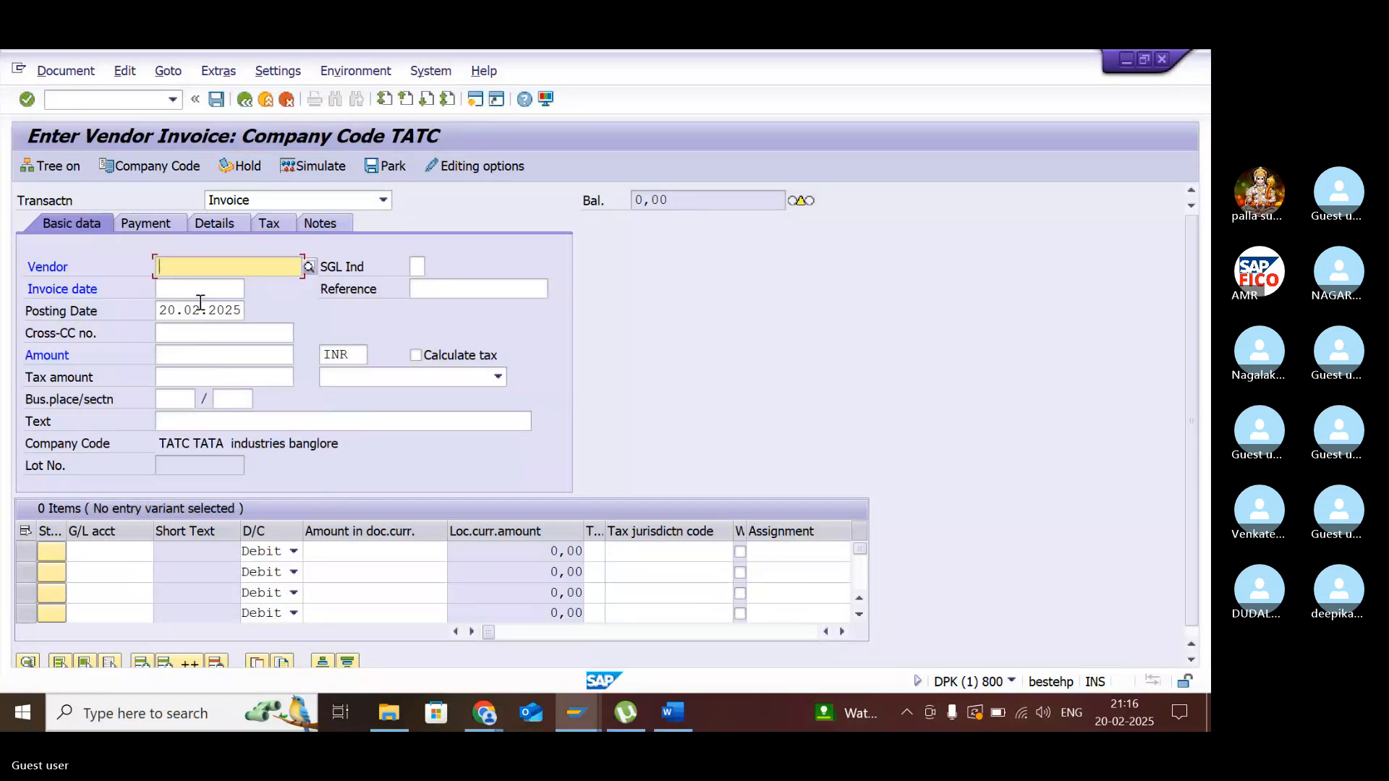
- Choose ARUN PVT LTD as the vendor of the TATC invoice and set the invoice date to 20.02.2025
click(310, 267)
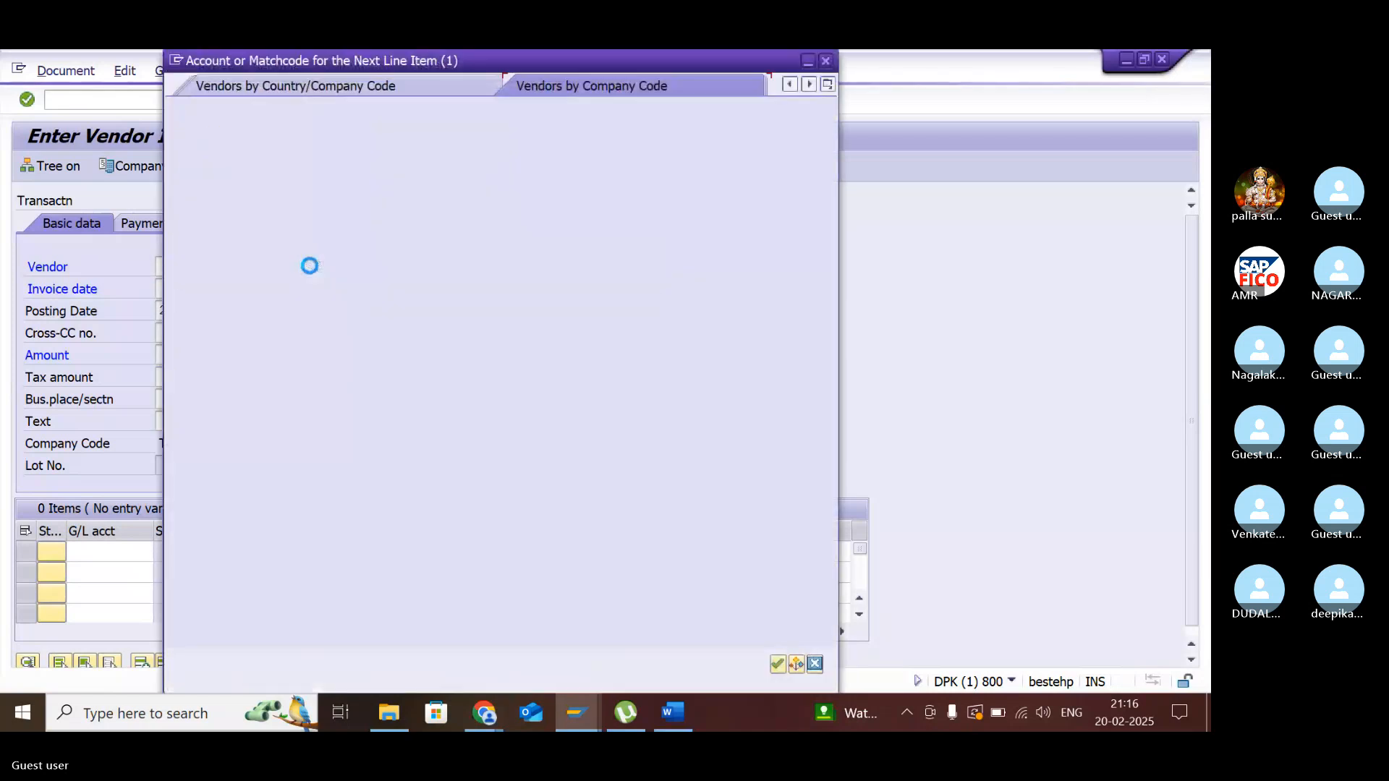
key(Return)
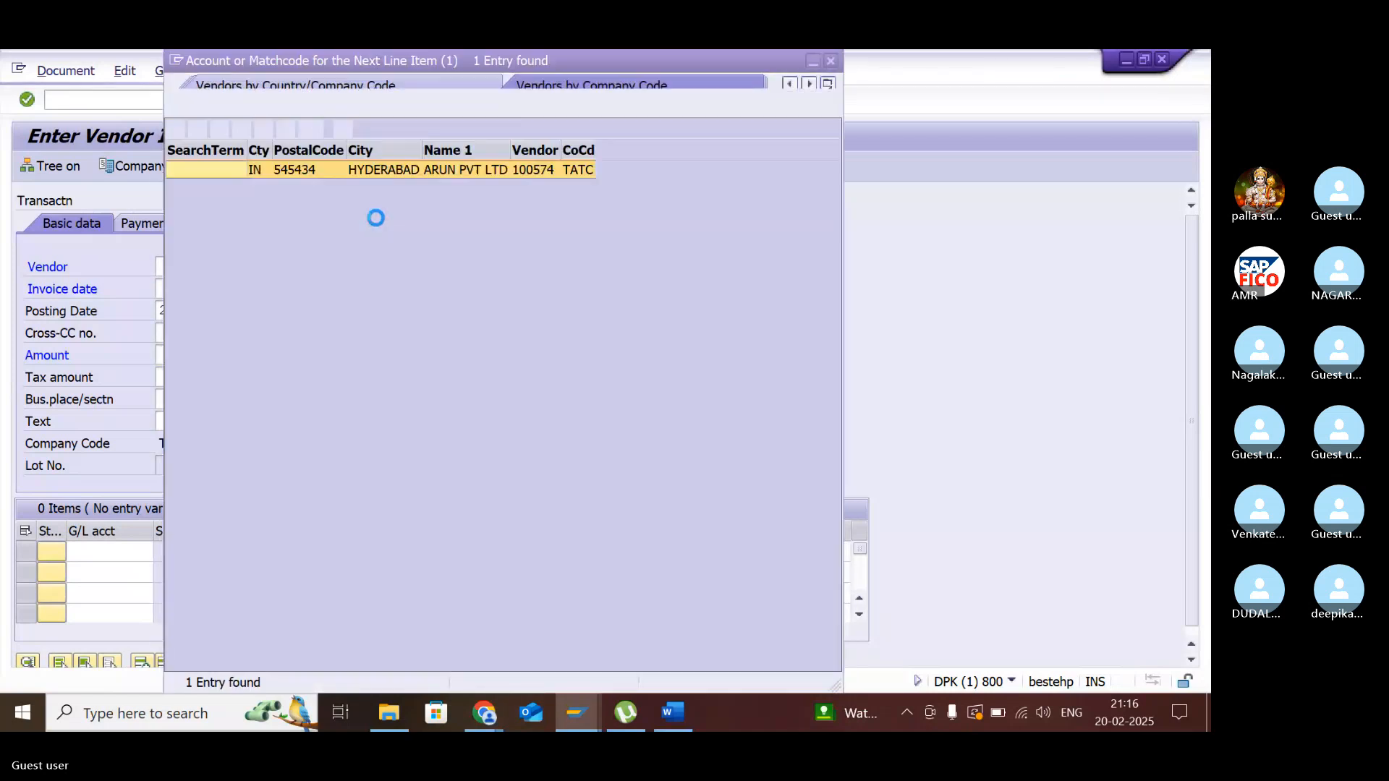
double_click(385, 171)
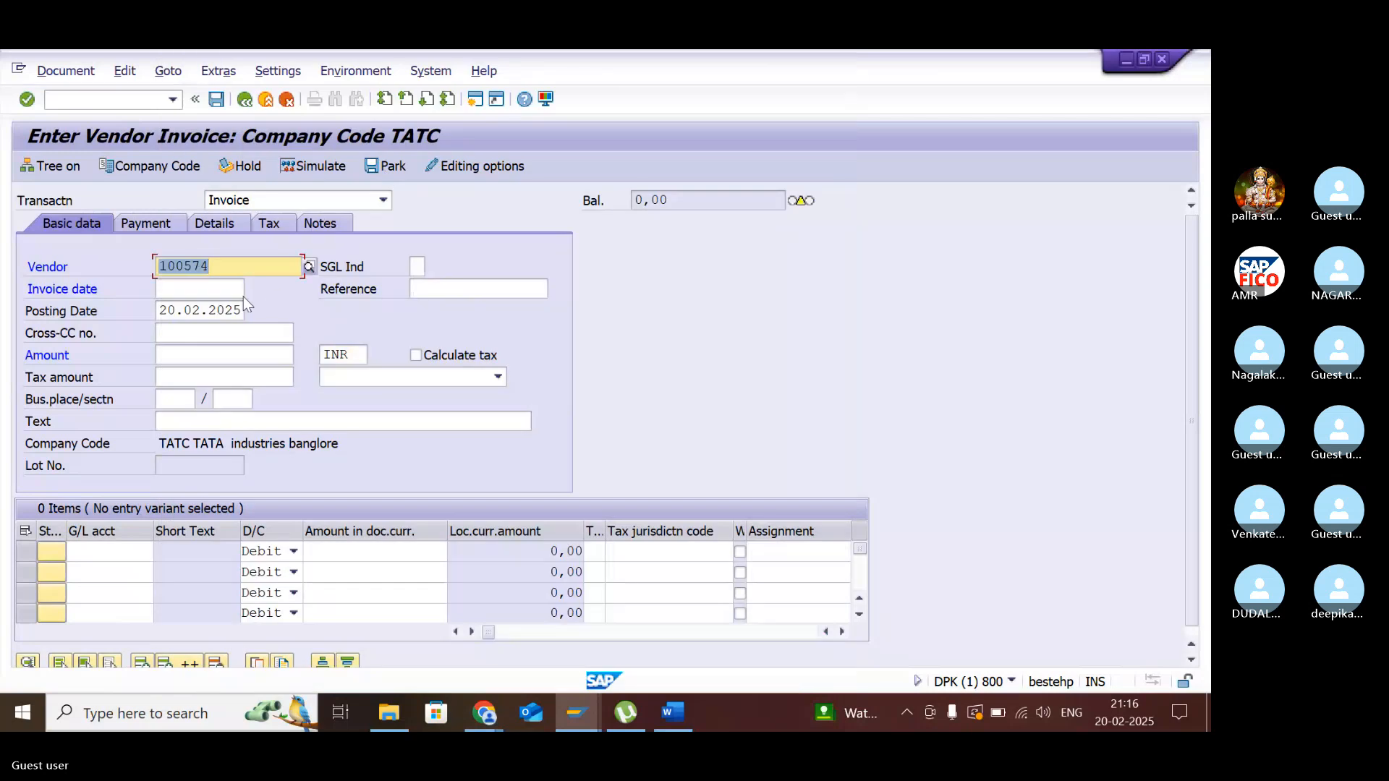
click(220, 290)
click(253, 288)
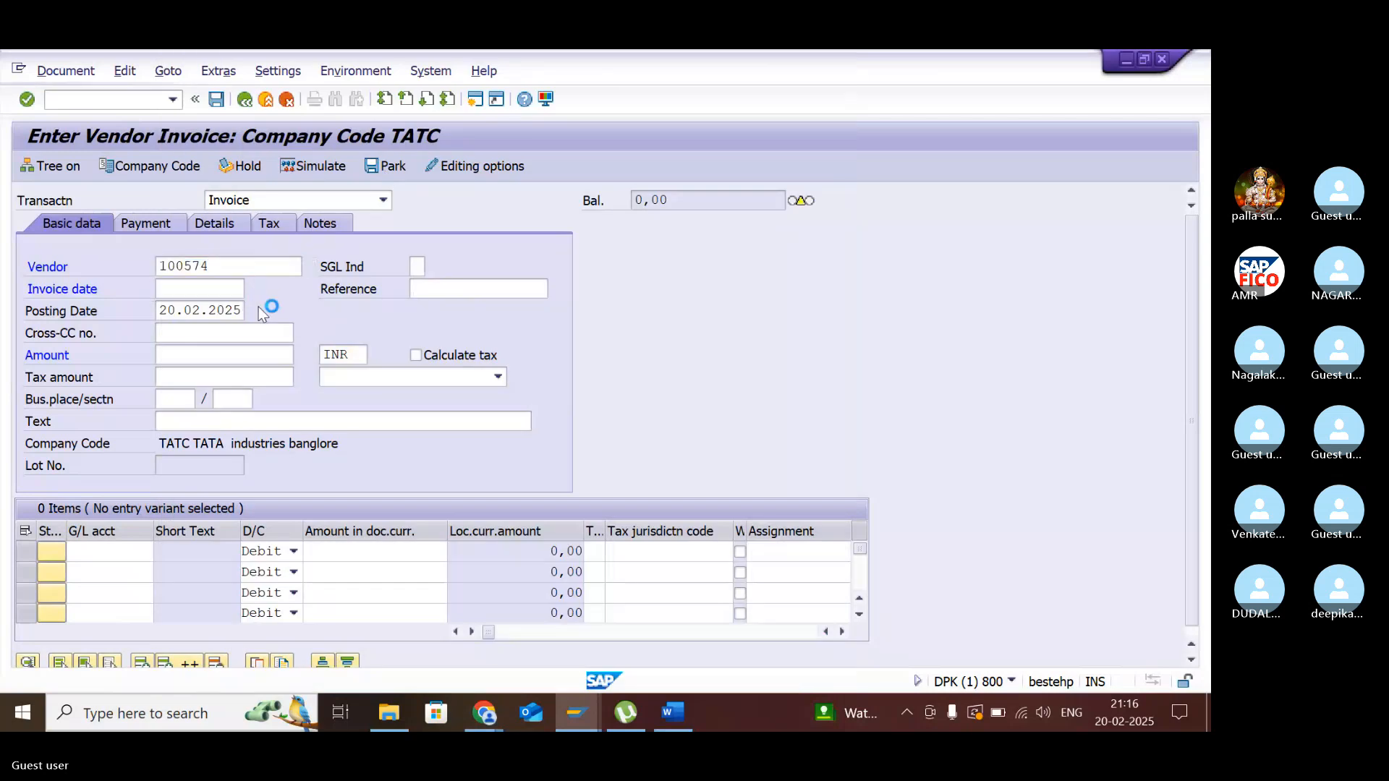
double_click(366, 466)
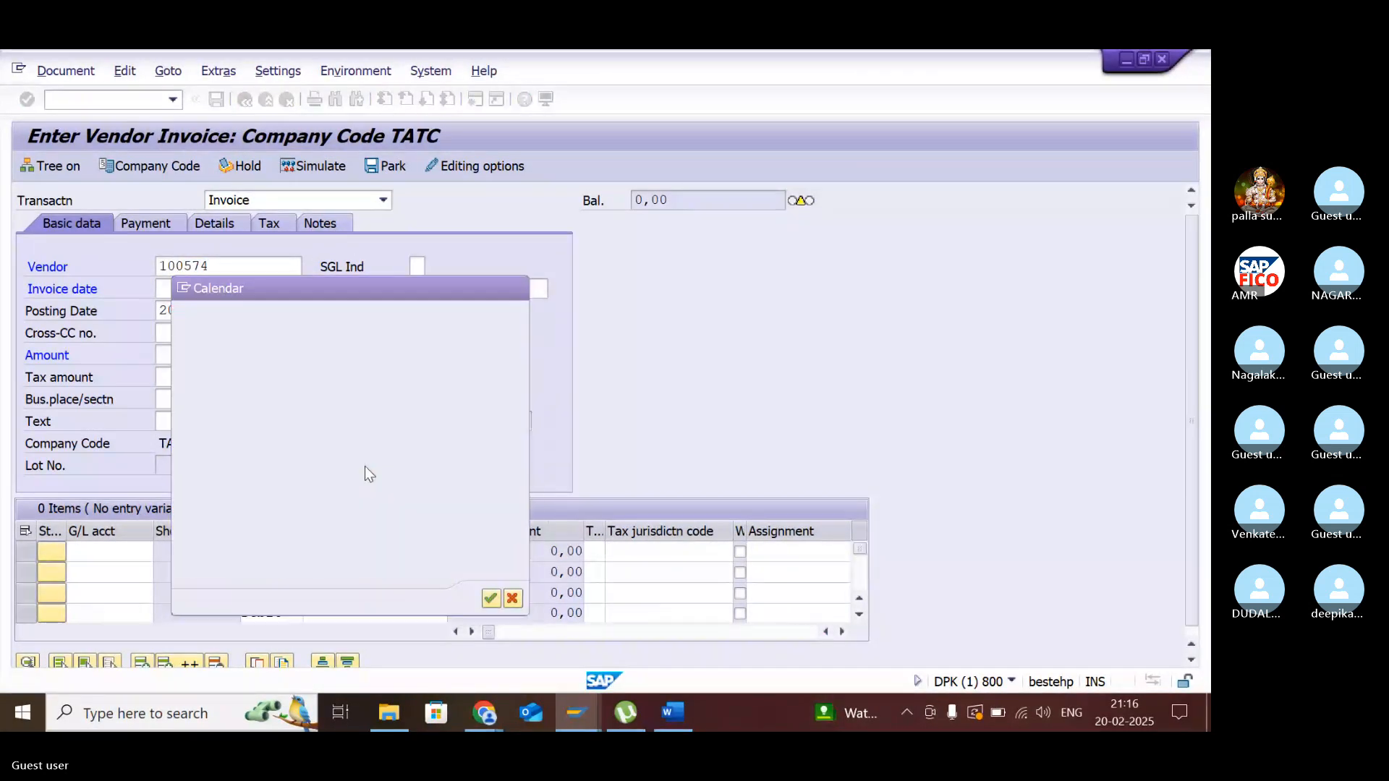
- Set the invoice amount to 20000 INR and fill in the header text "vendor invoice CREATION"
click(233, 357)
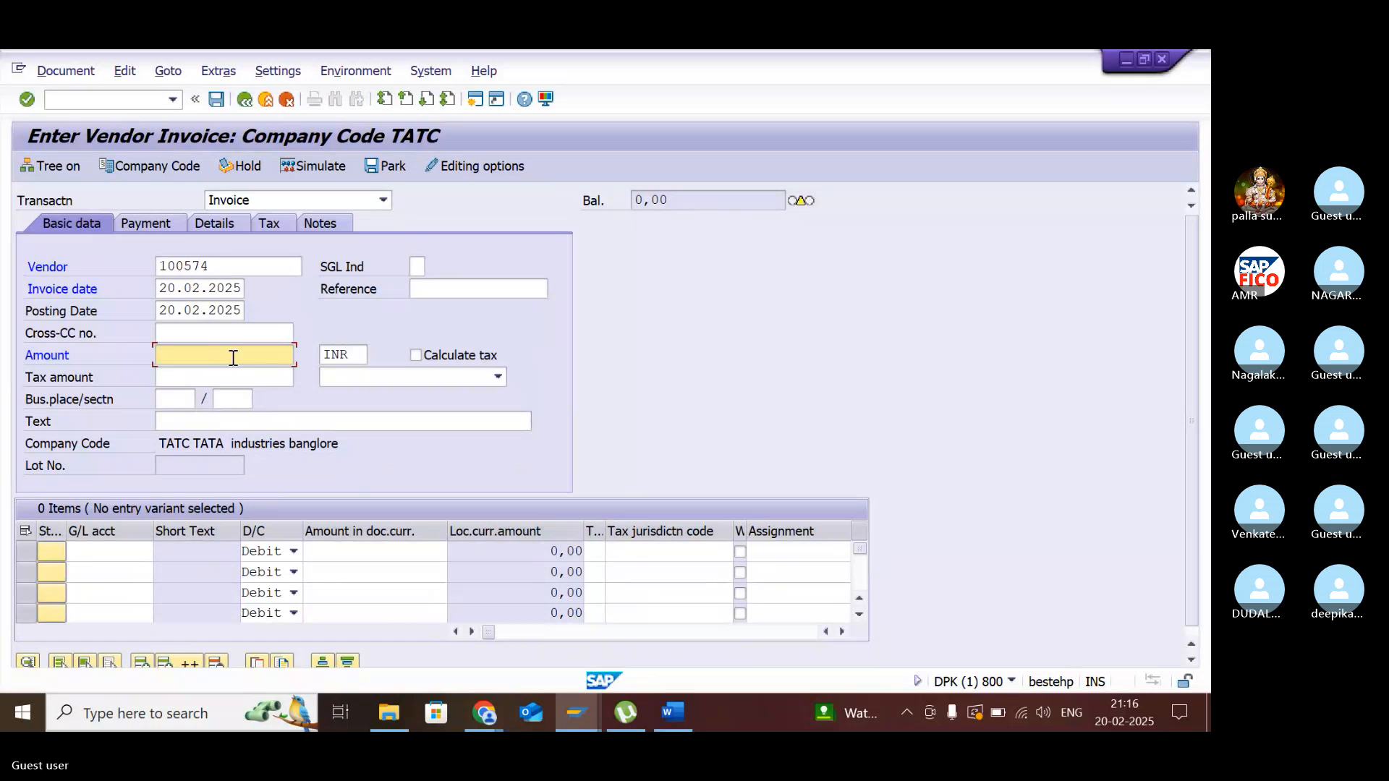
text(20000)
click(197, 423)
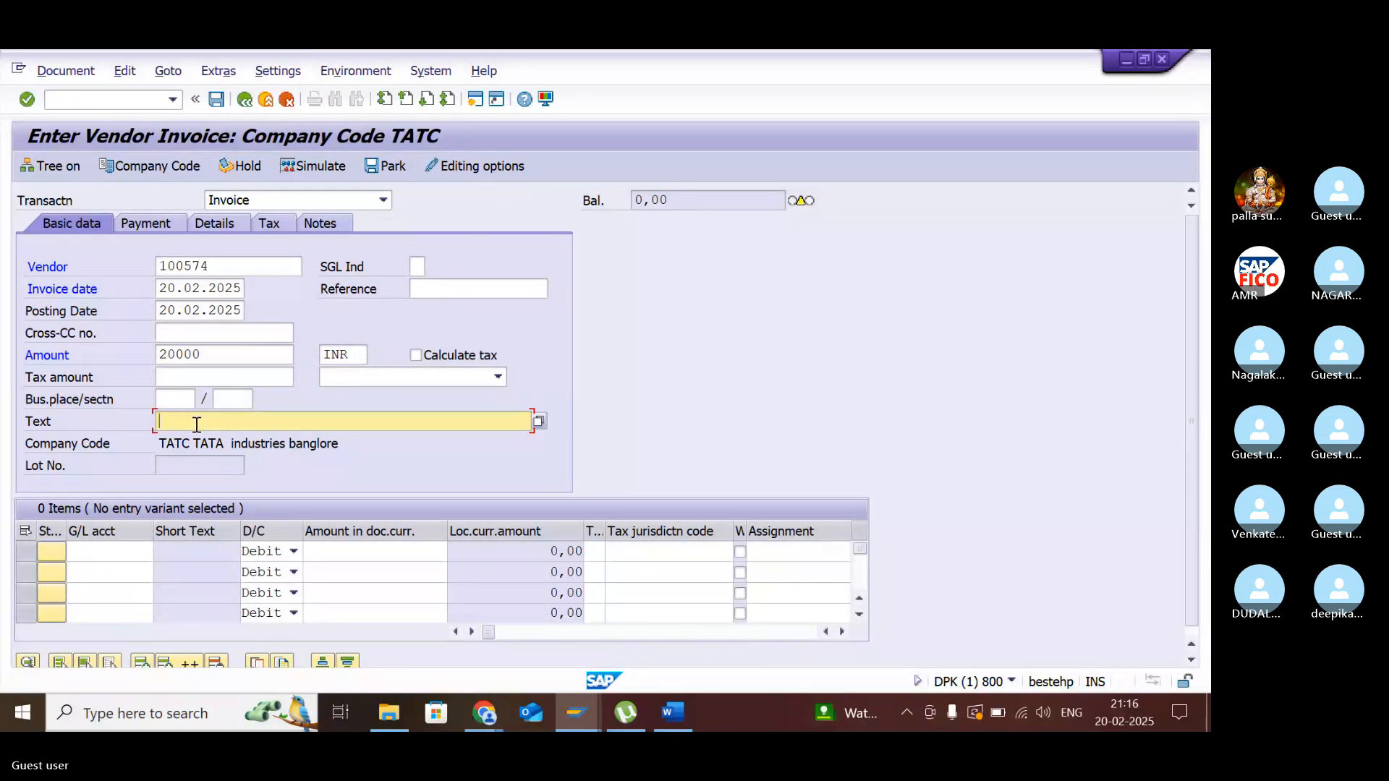
text(v)
key(Down)
key(Return)
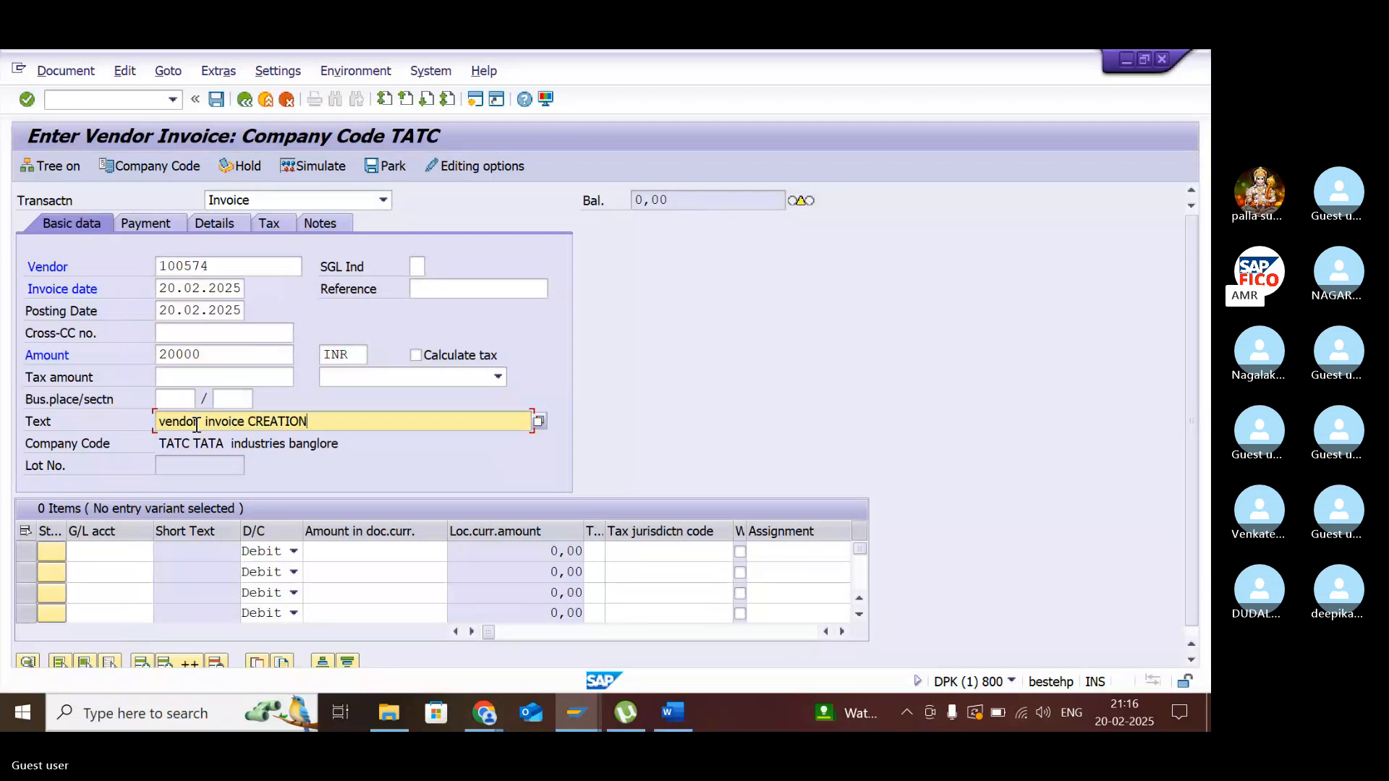
- Add a debit line item to the raw materials G/L account for the full invoice amount, using * as the amount
click(133, 557)
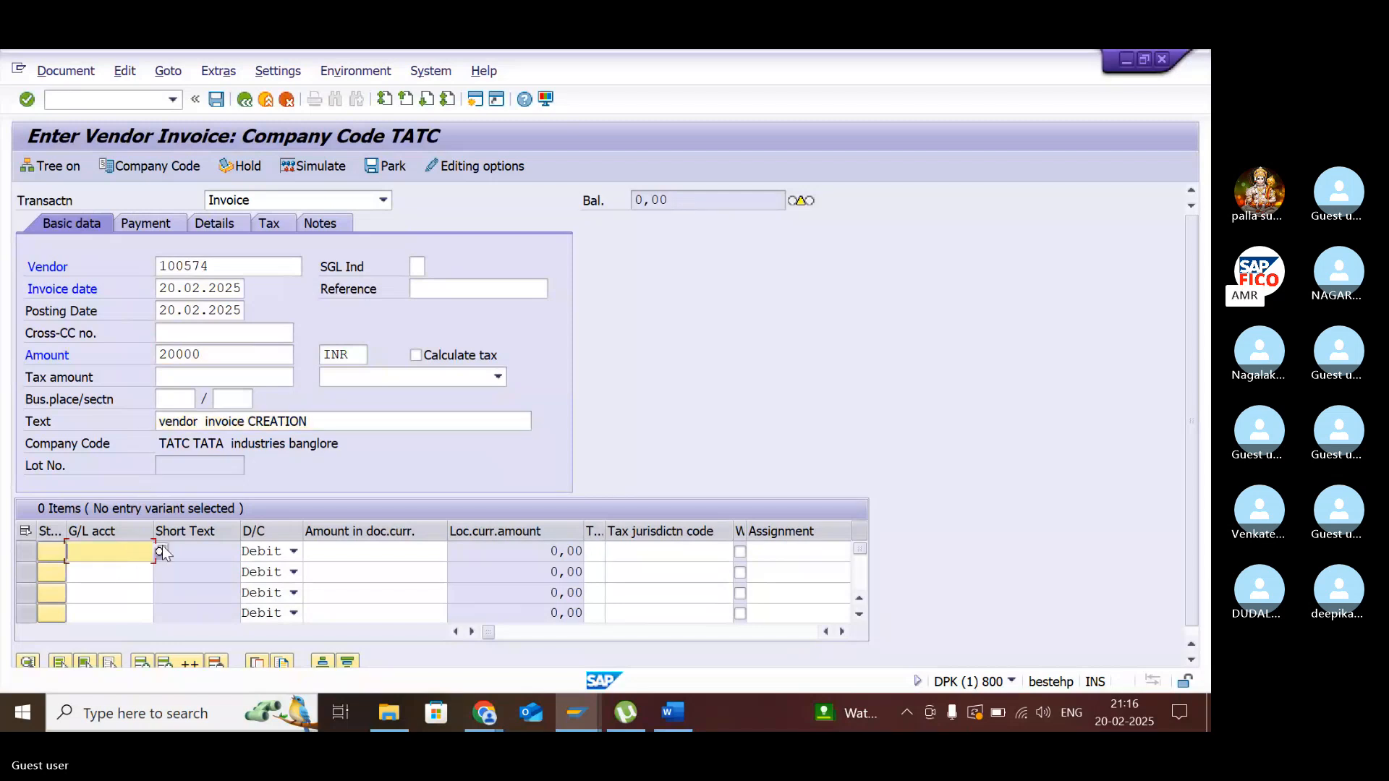
click(160, 552)
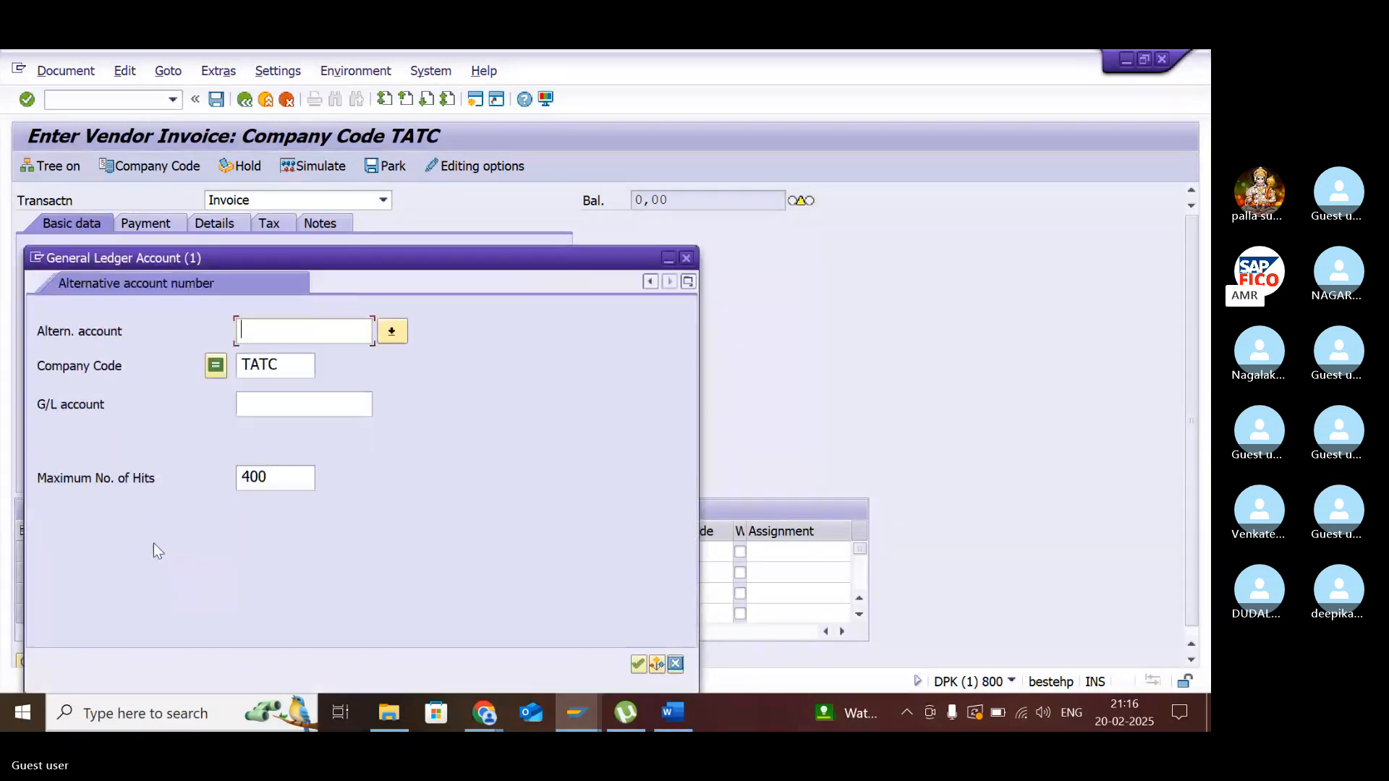
key(Return)
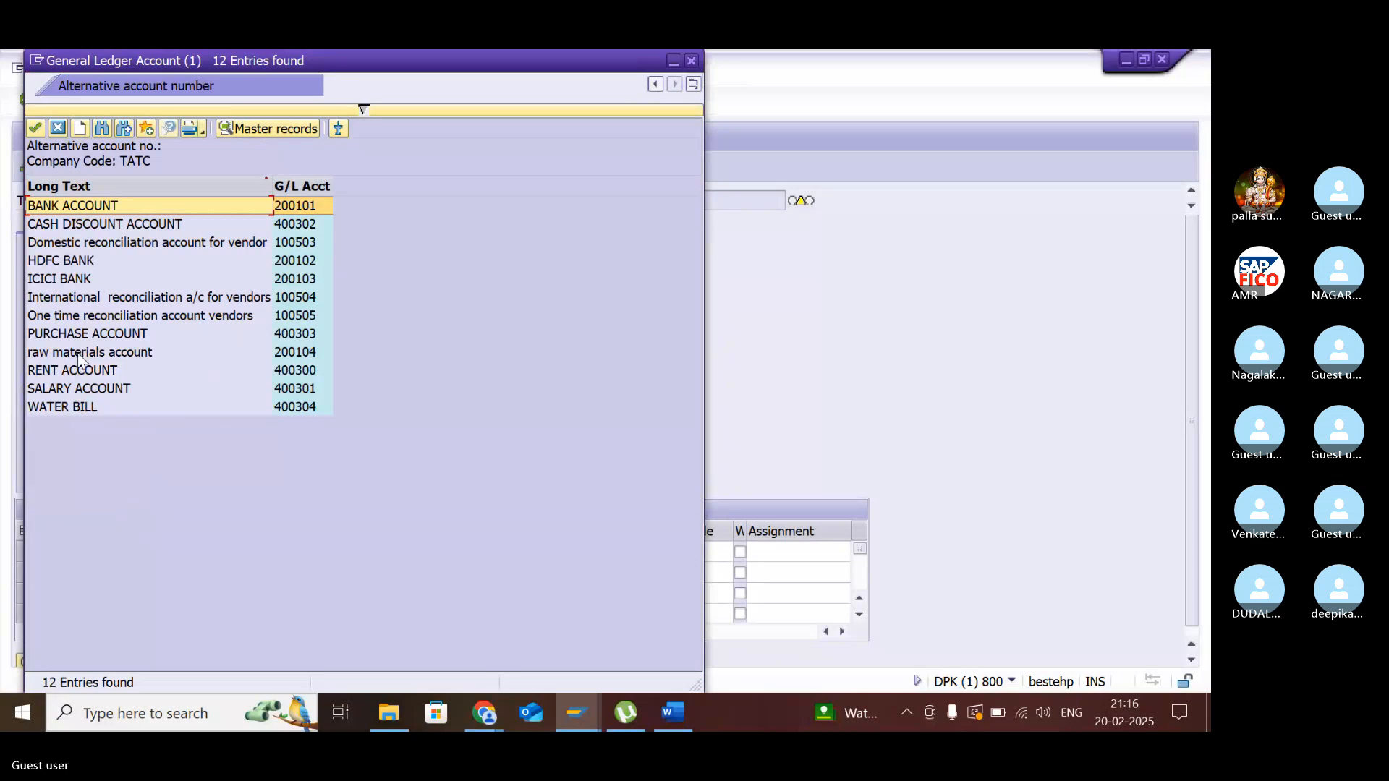
click(77, 352)
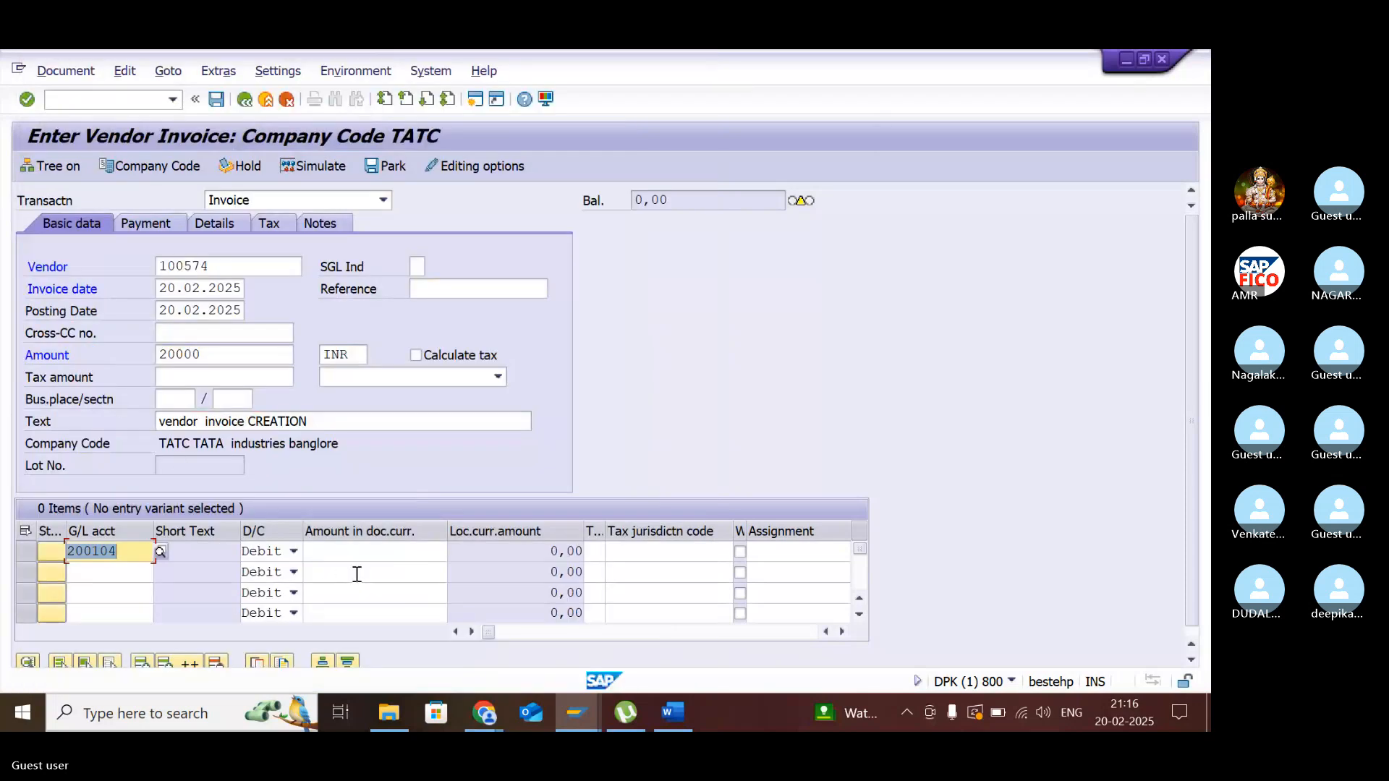
click(374, 553)
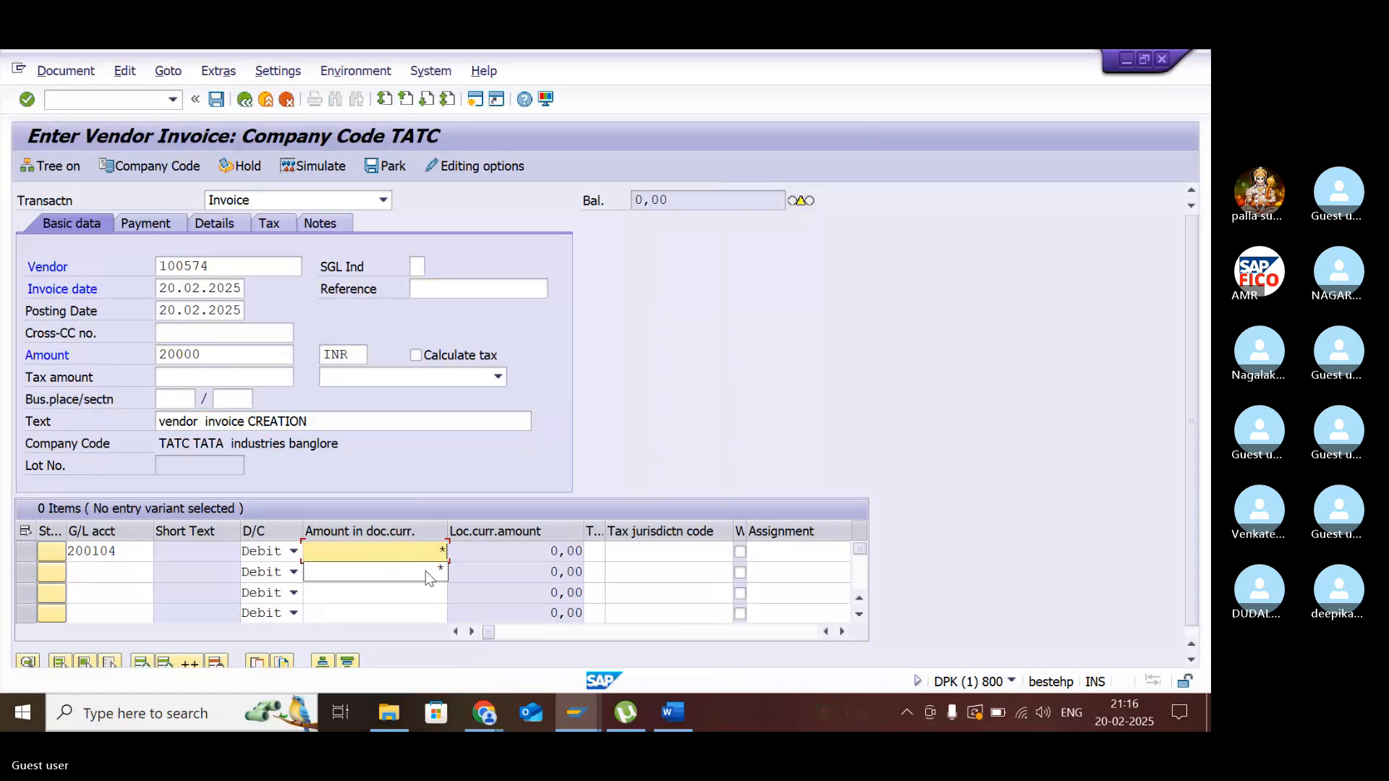
key(Return)
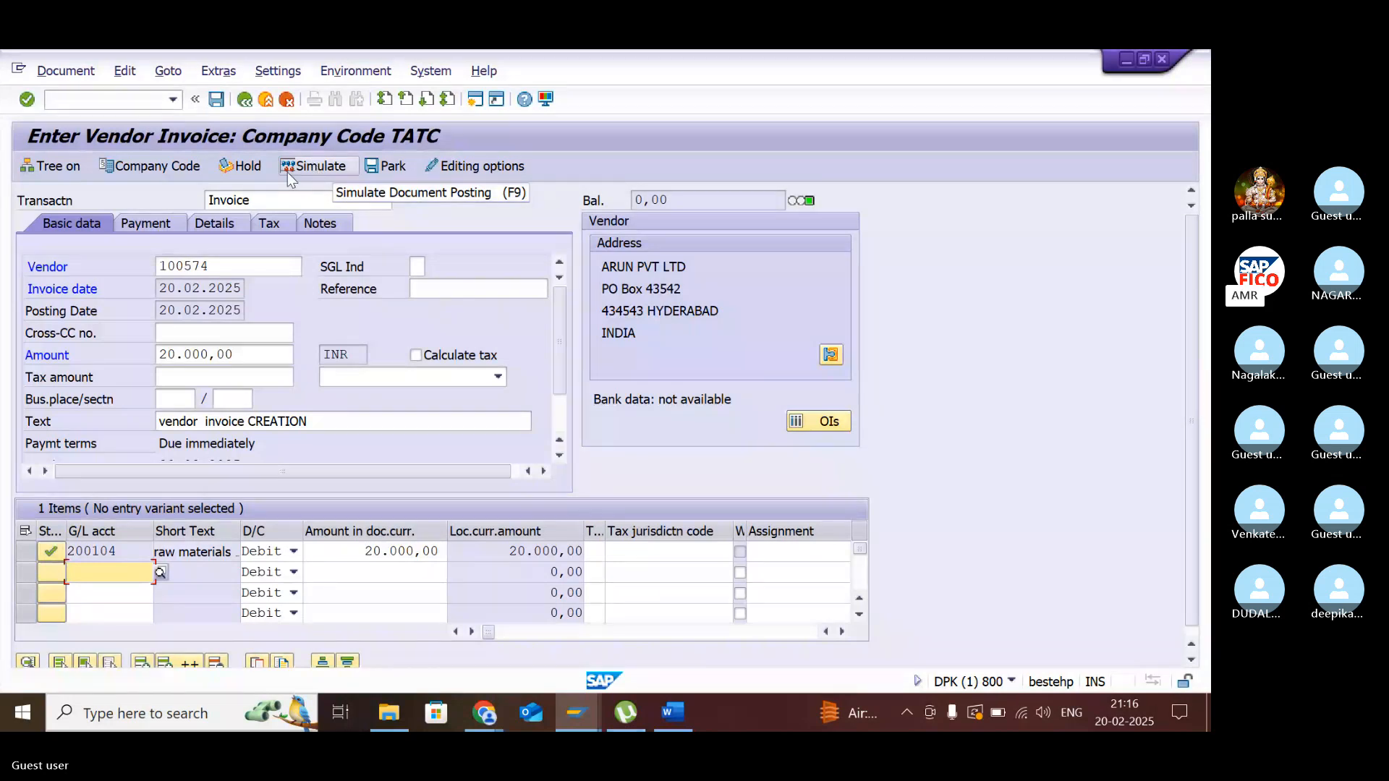
- Simulate the vendor invoice and post it
click(316, 169)
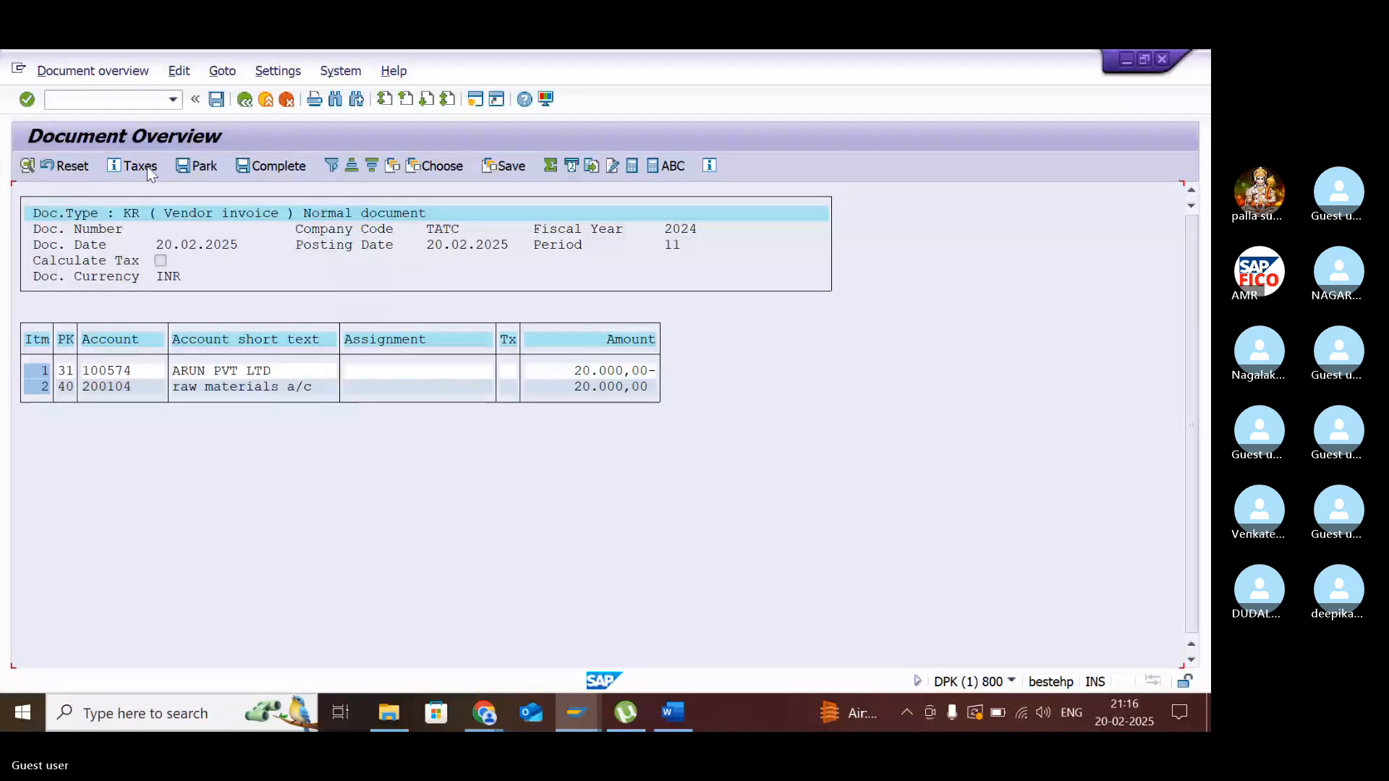
click(220, 103)
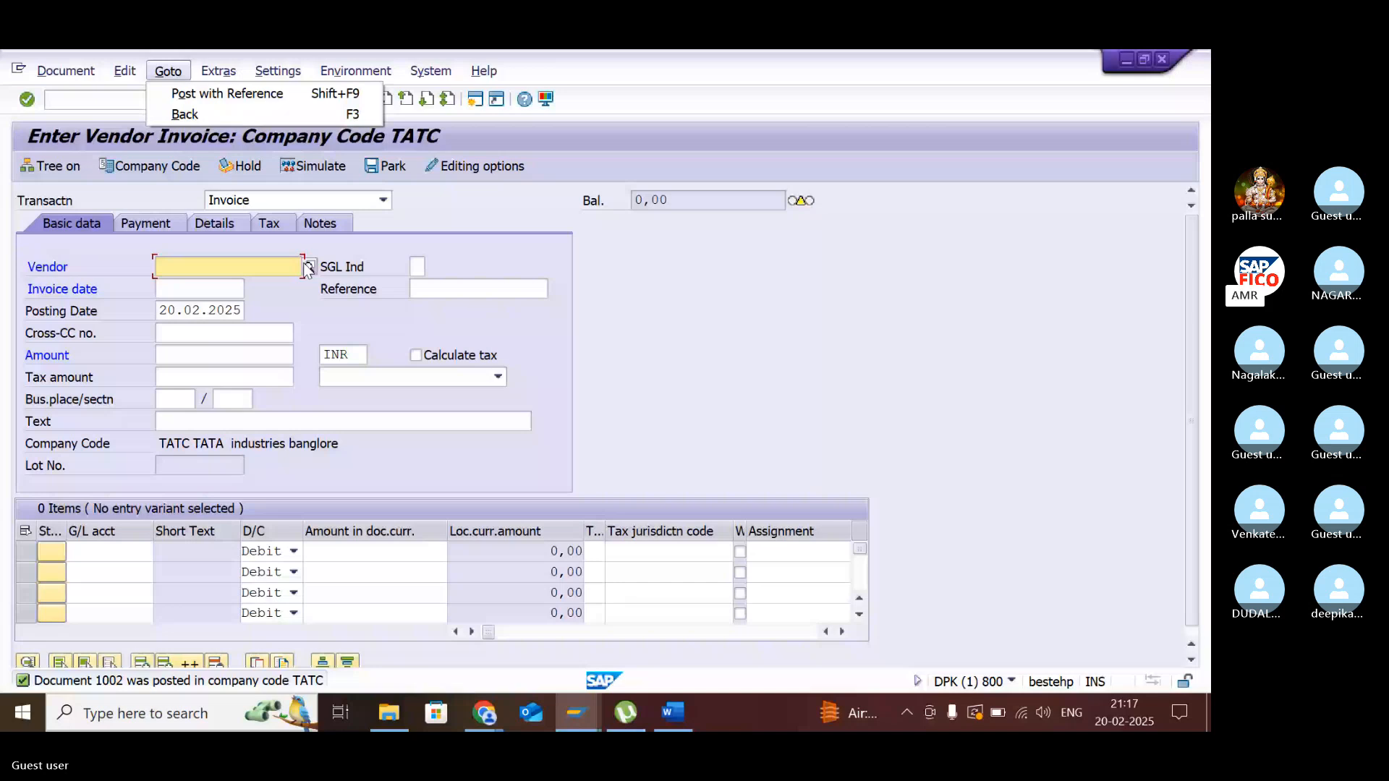
- Post a second vendor invoice with reference to document 1002 in company code TATC, keeping the proposed header data and line items
click(217, 100)
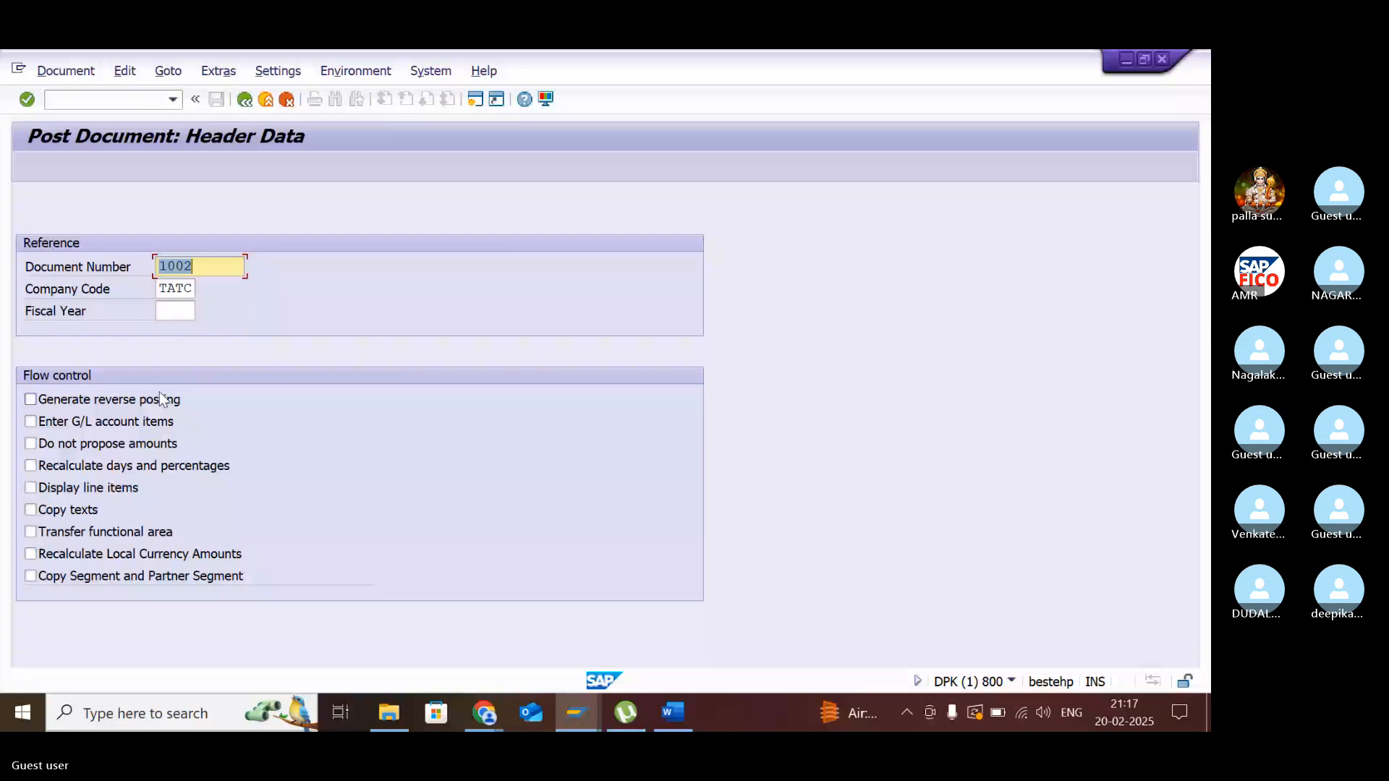
key(Return)
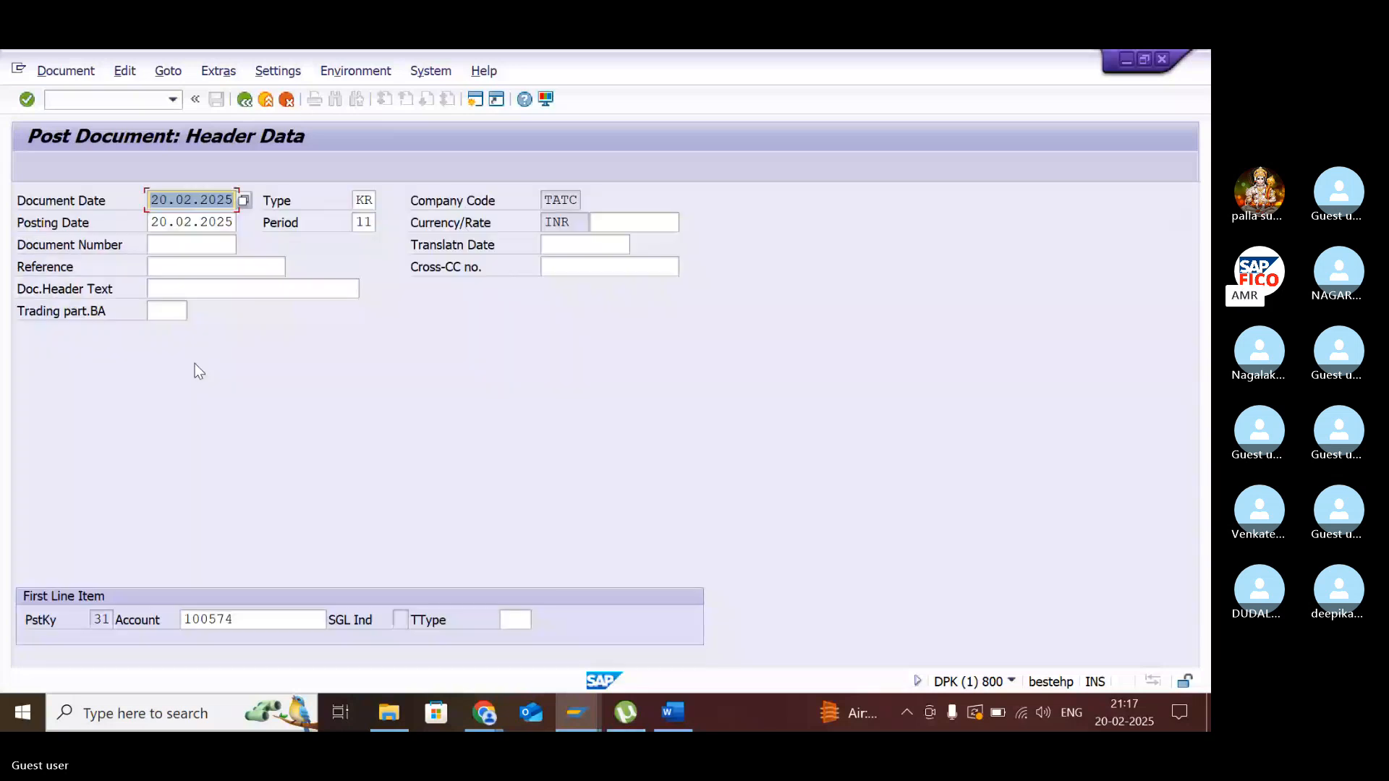
click(235, 361)
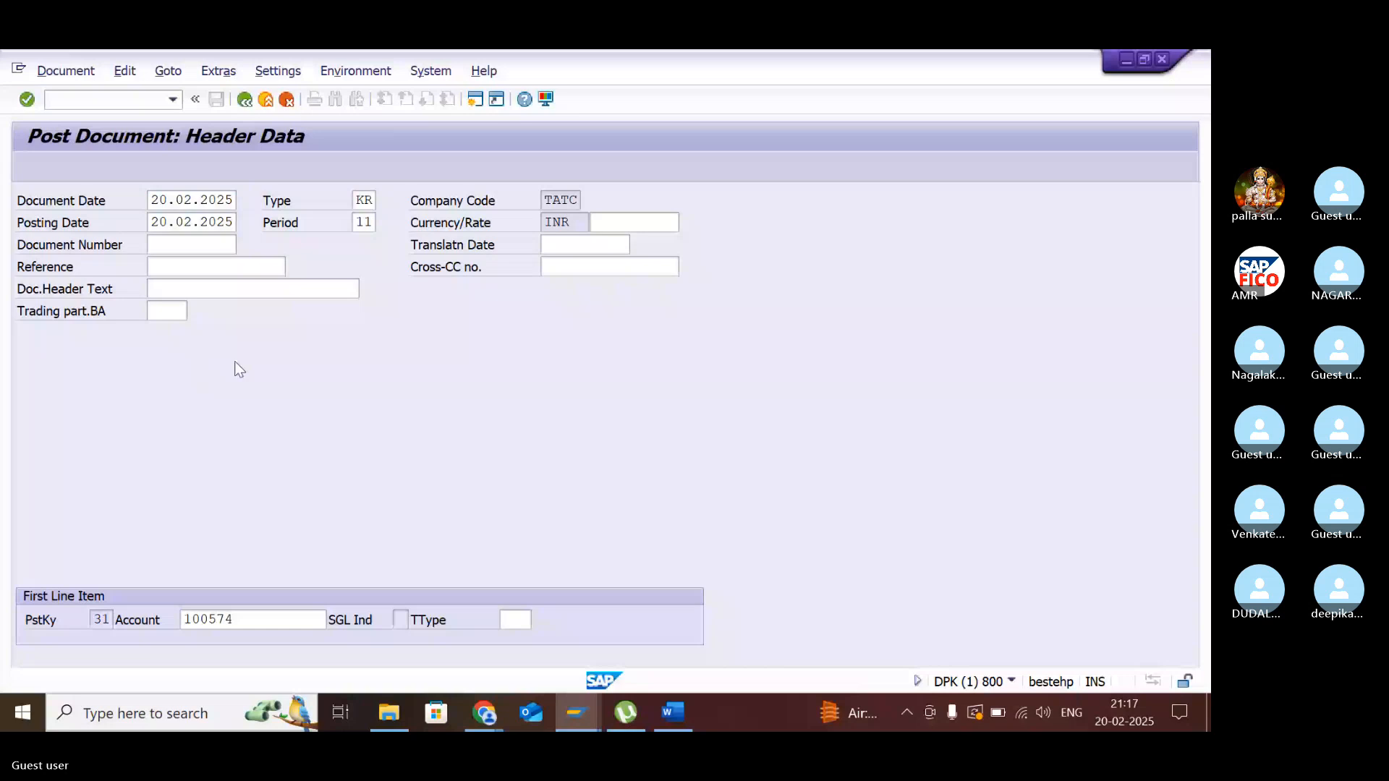
key(Return)
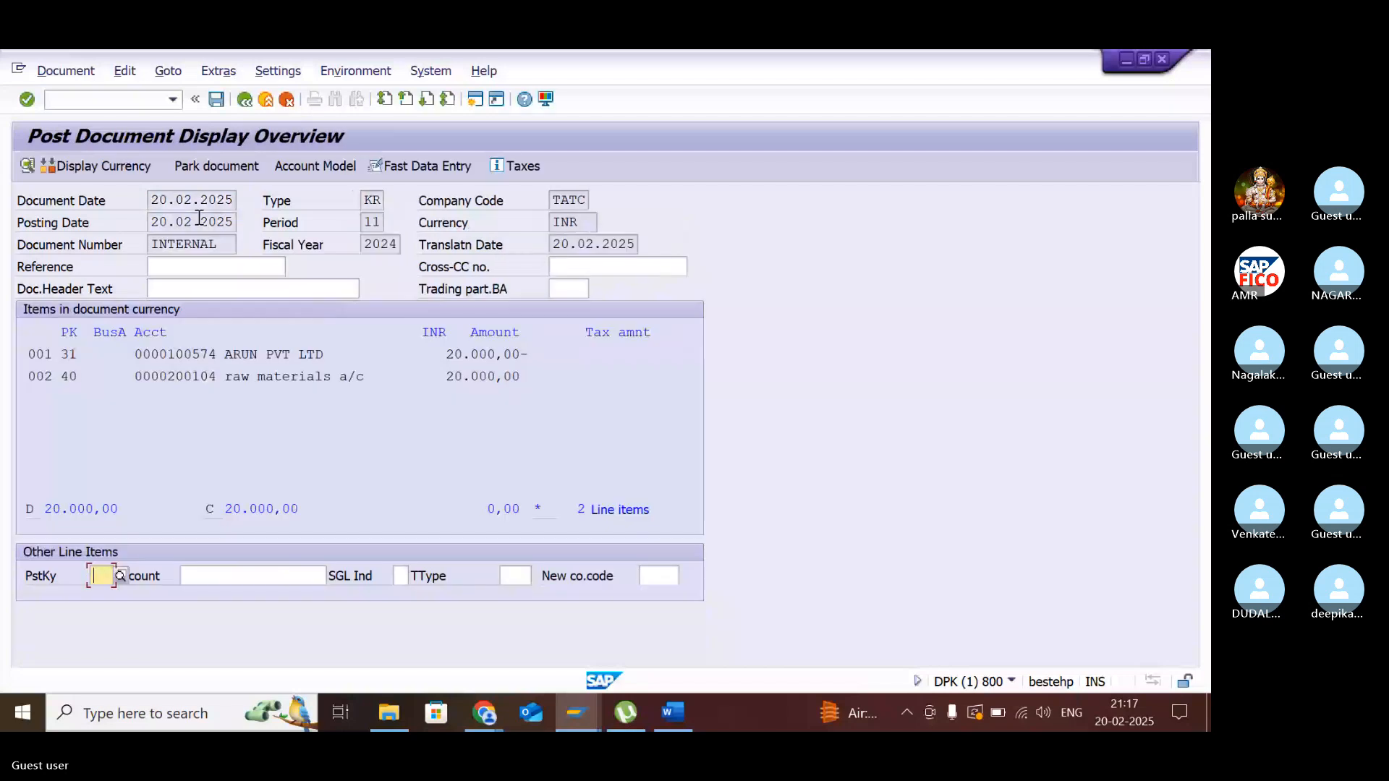
key(ctrl+s)
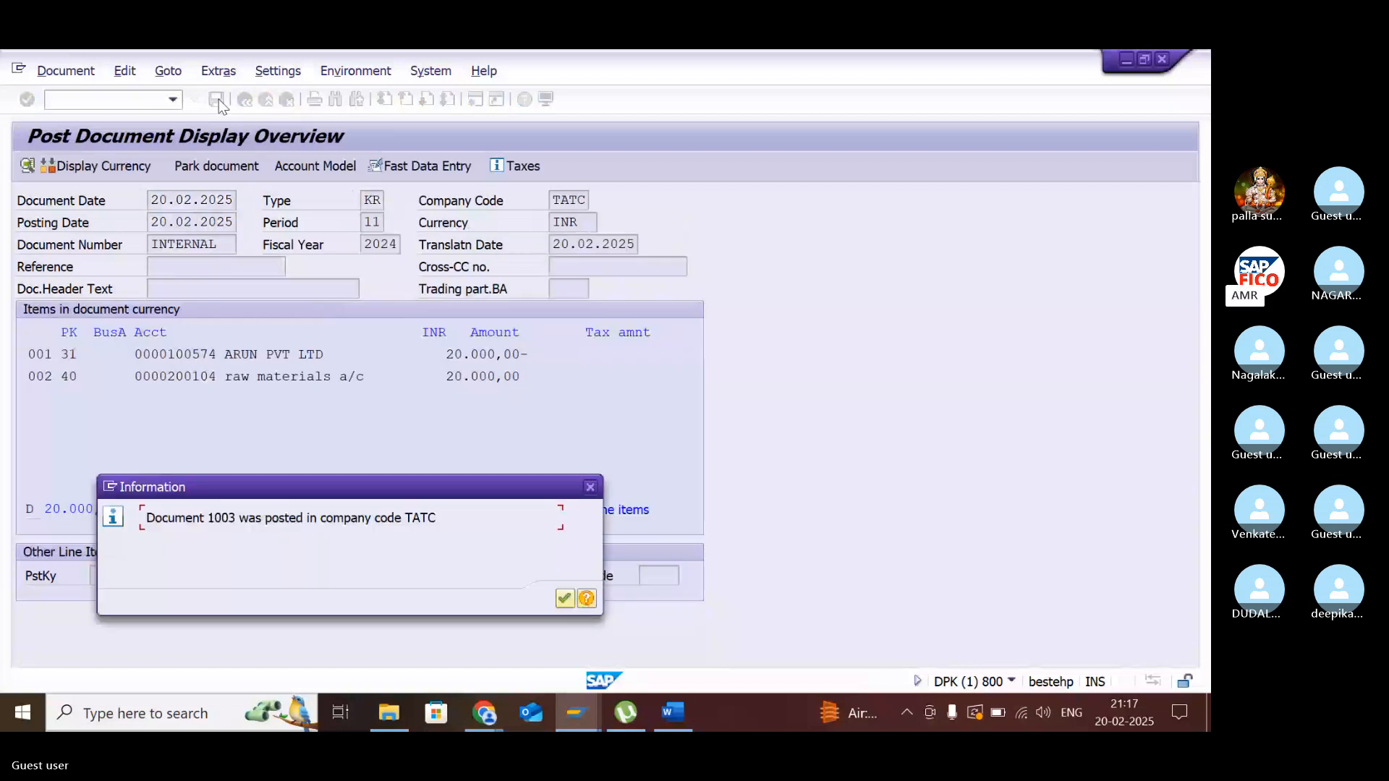
click(563, 599)
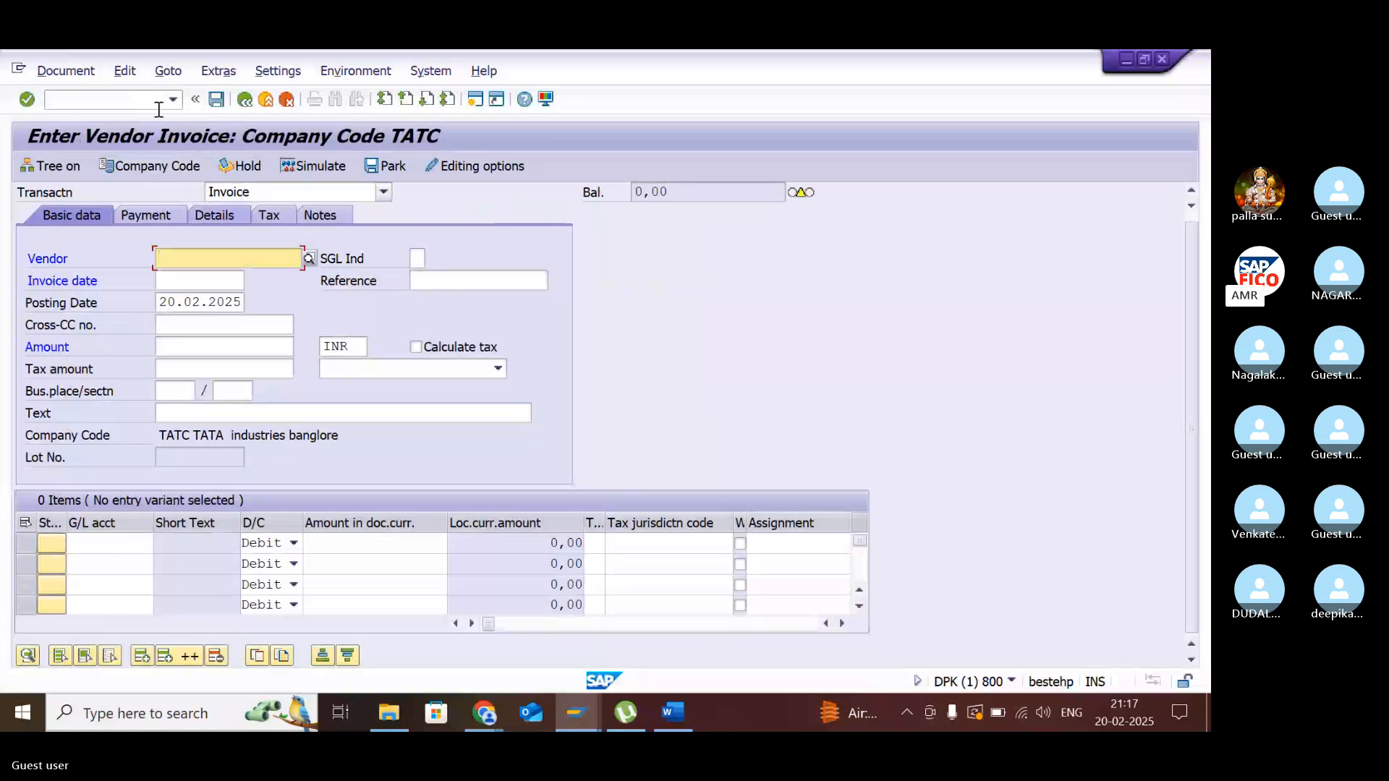
- Post a third vendor invoice with reference to document 1003 in company code TATC, accepting the proposed data
click(167, 70)
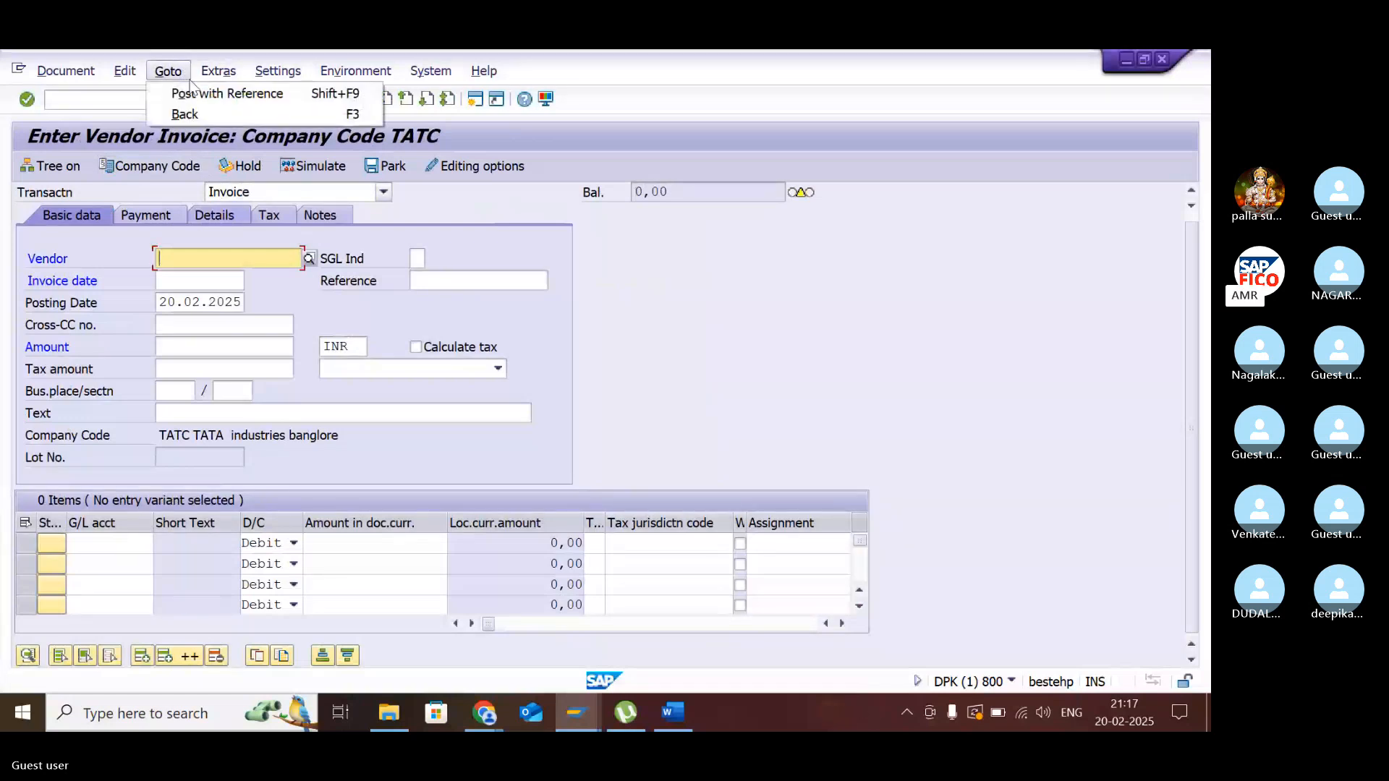
click(206, 98)
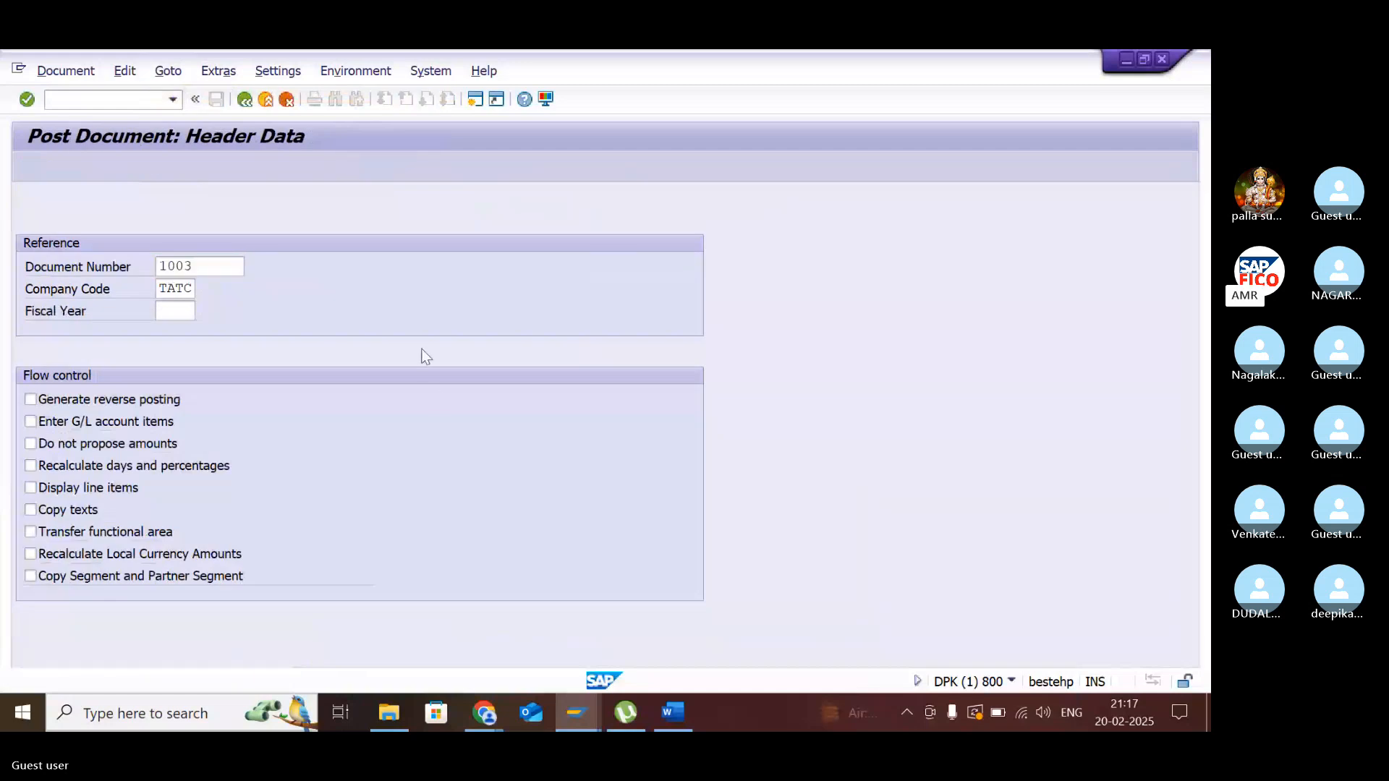
key(Return)
key(Return)
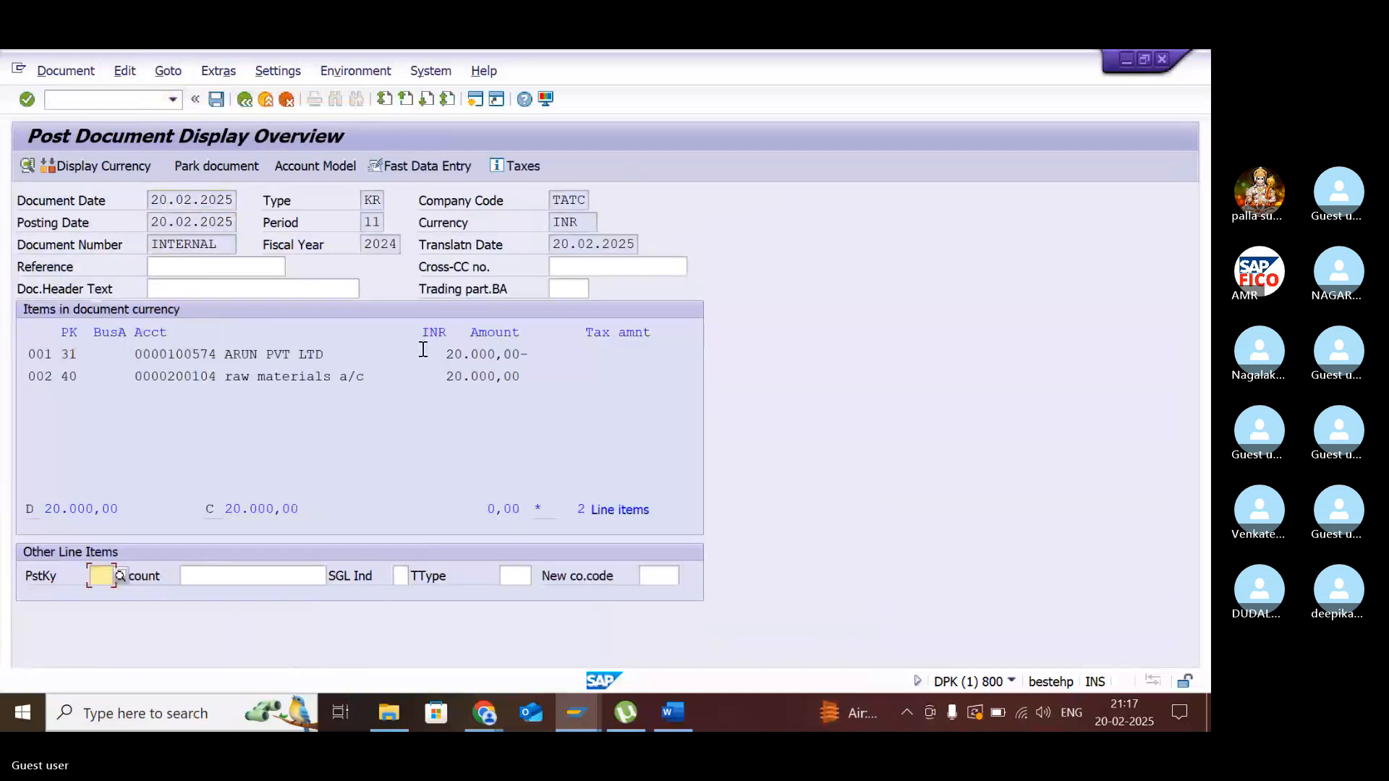
key(ctrl+s)
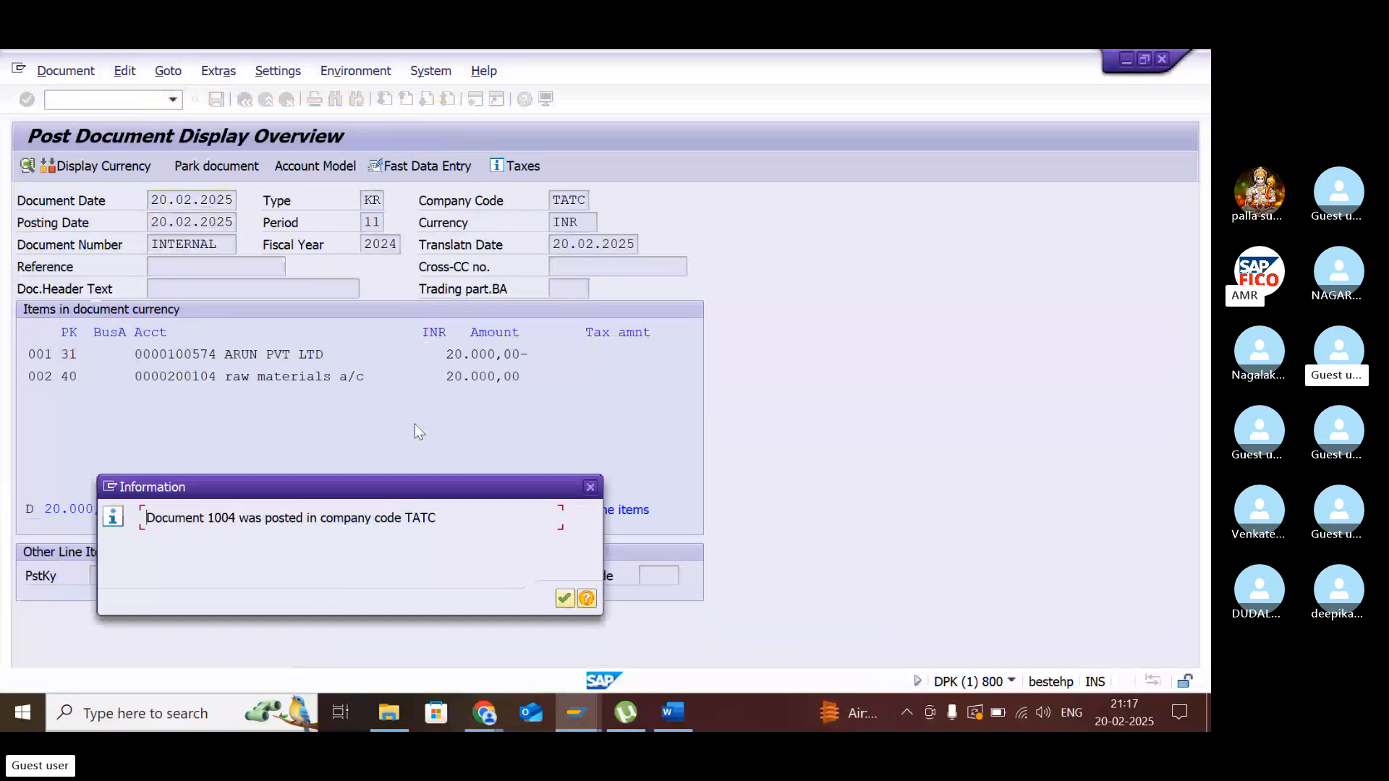
click(564, 600)
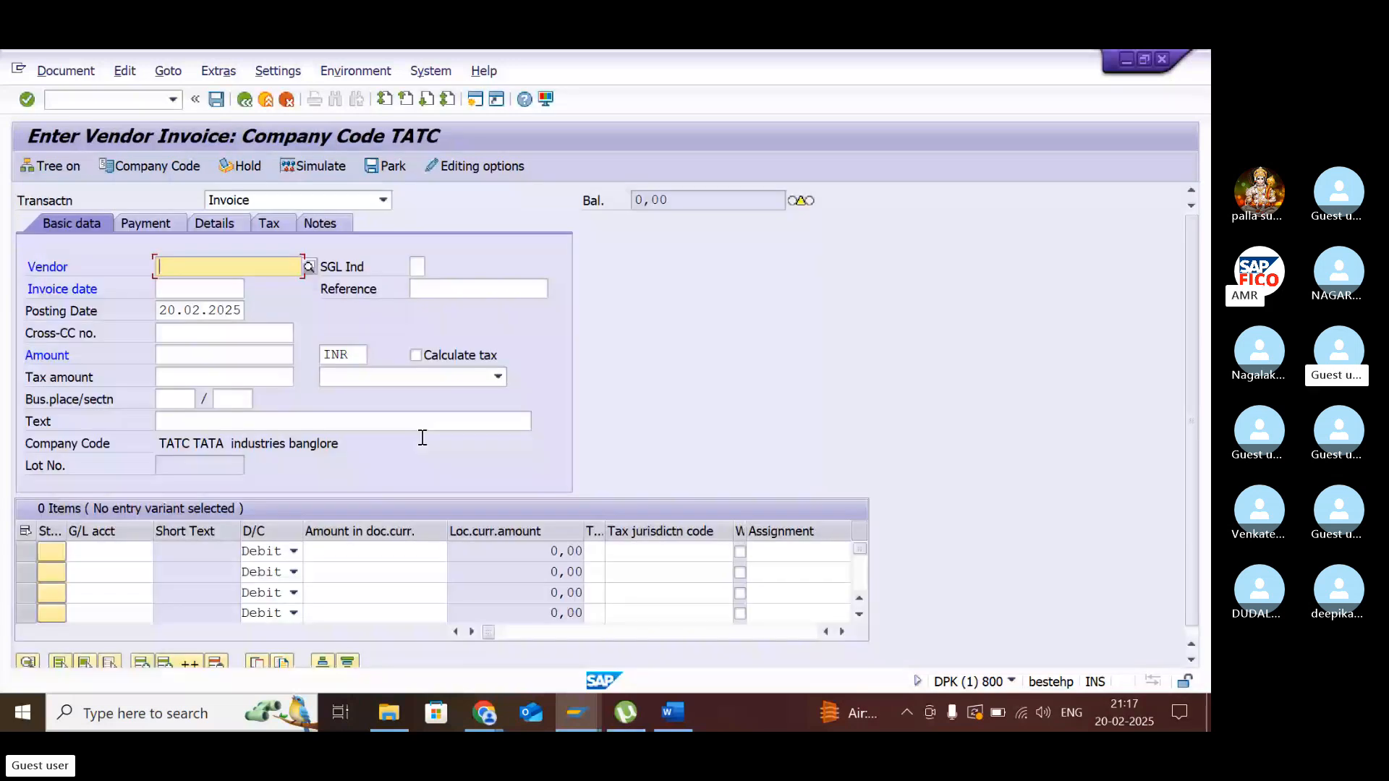
- Open transaction FBL1N and display the vendor's open items in company code TATC at key date 20.02.2025
click(154, 100)
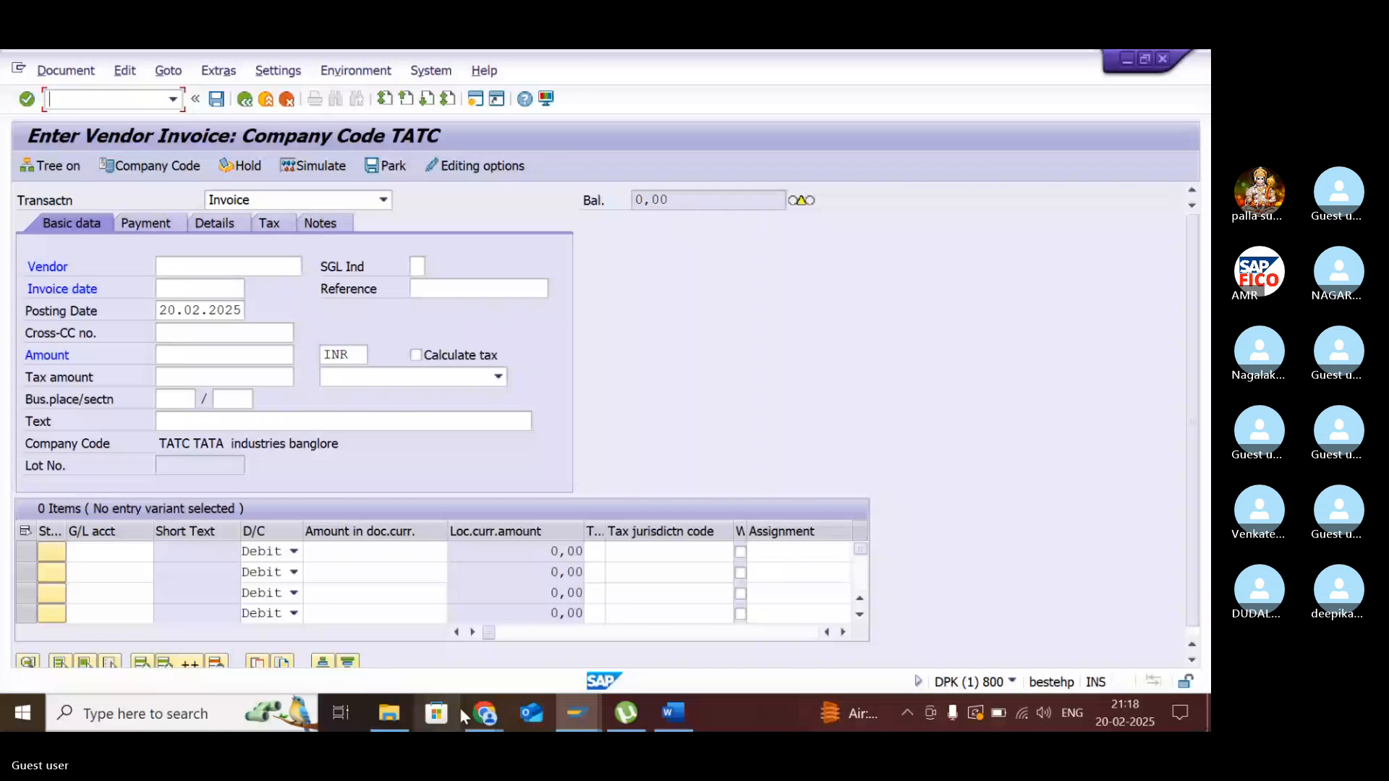
mouse_move(483, 716)
click(131, 98)
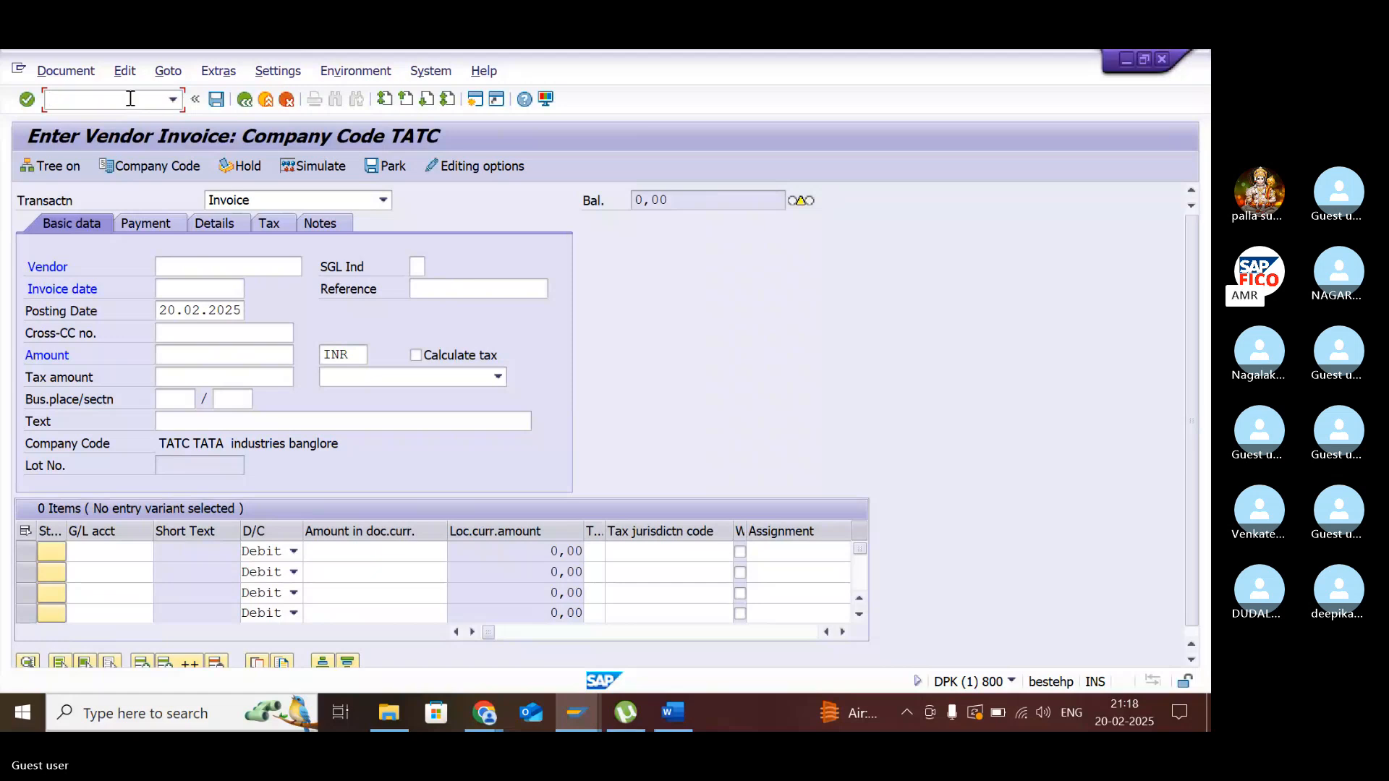
text(/nf)
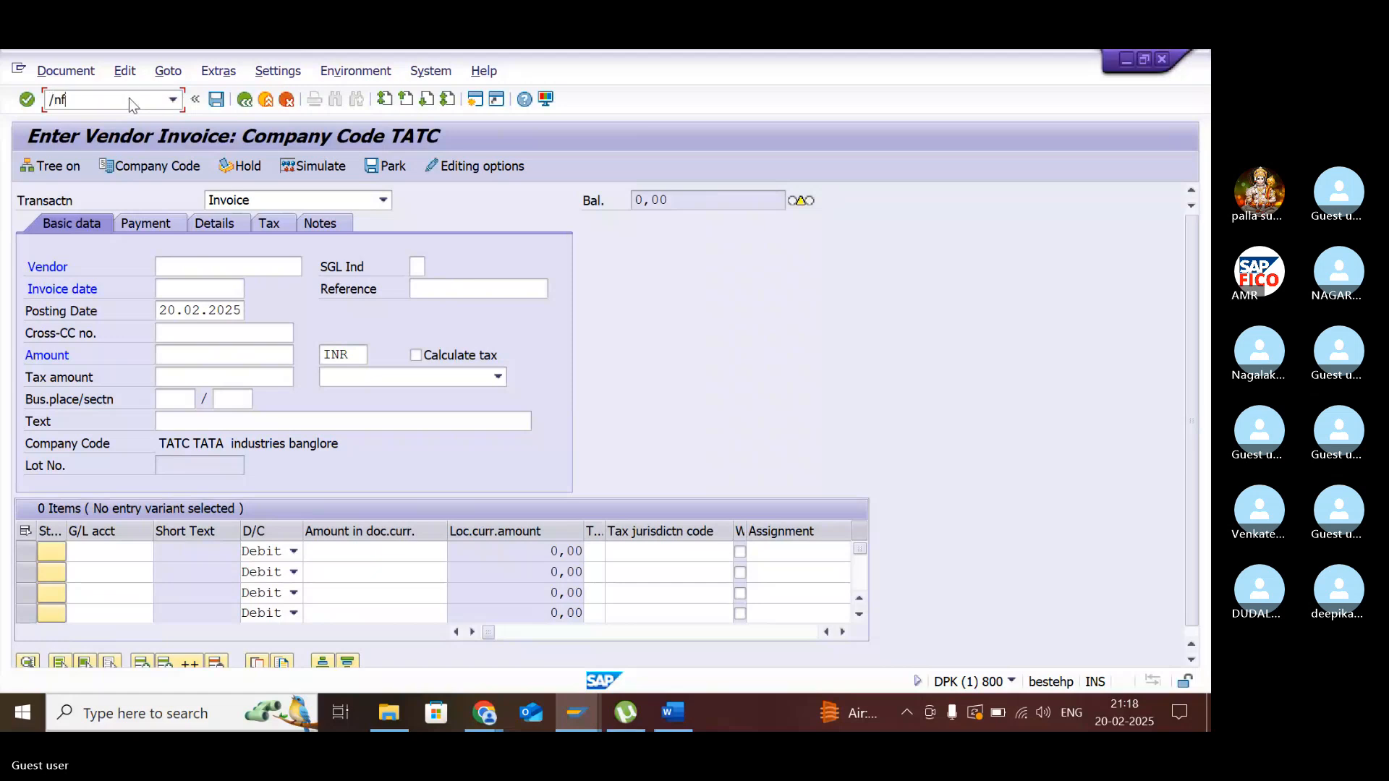
text(bl)
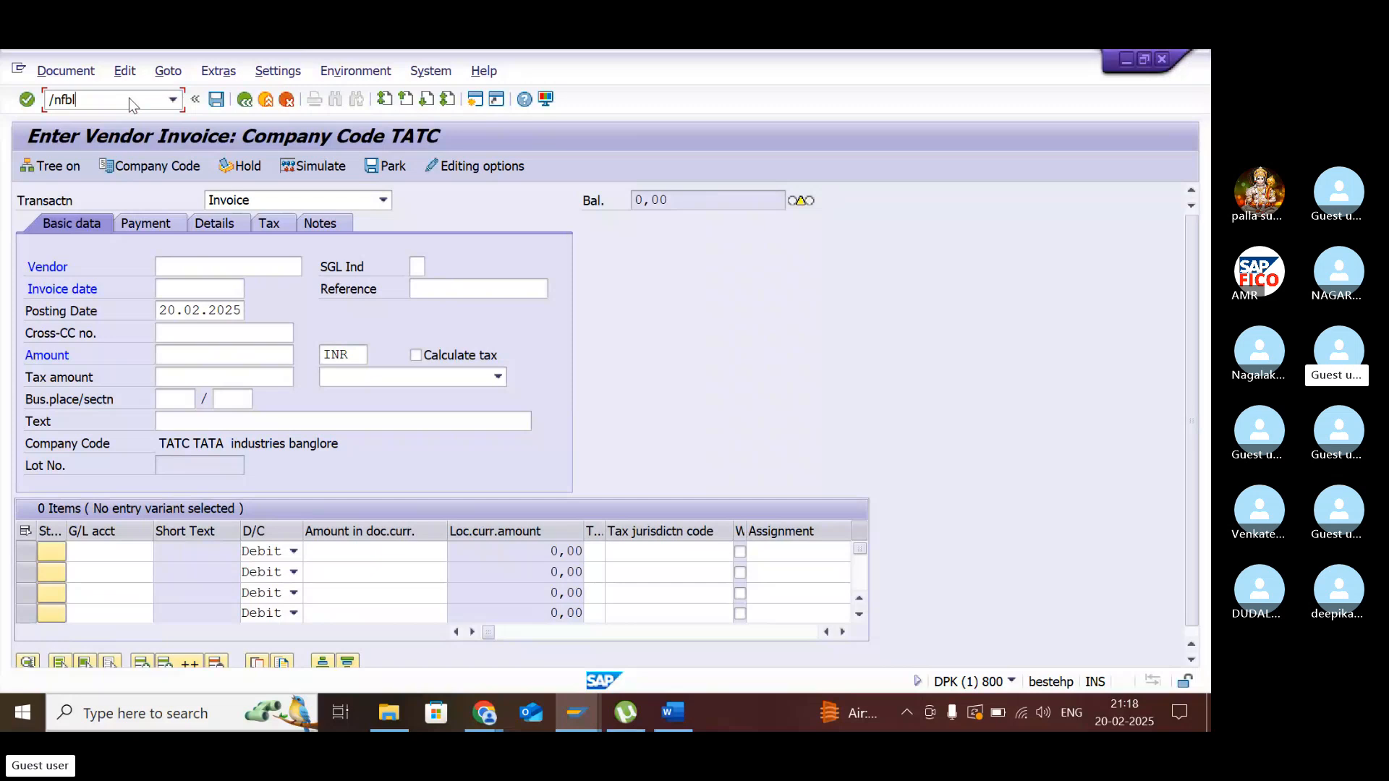
text(1n)
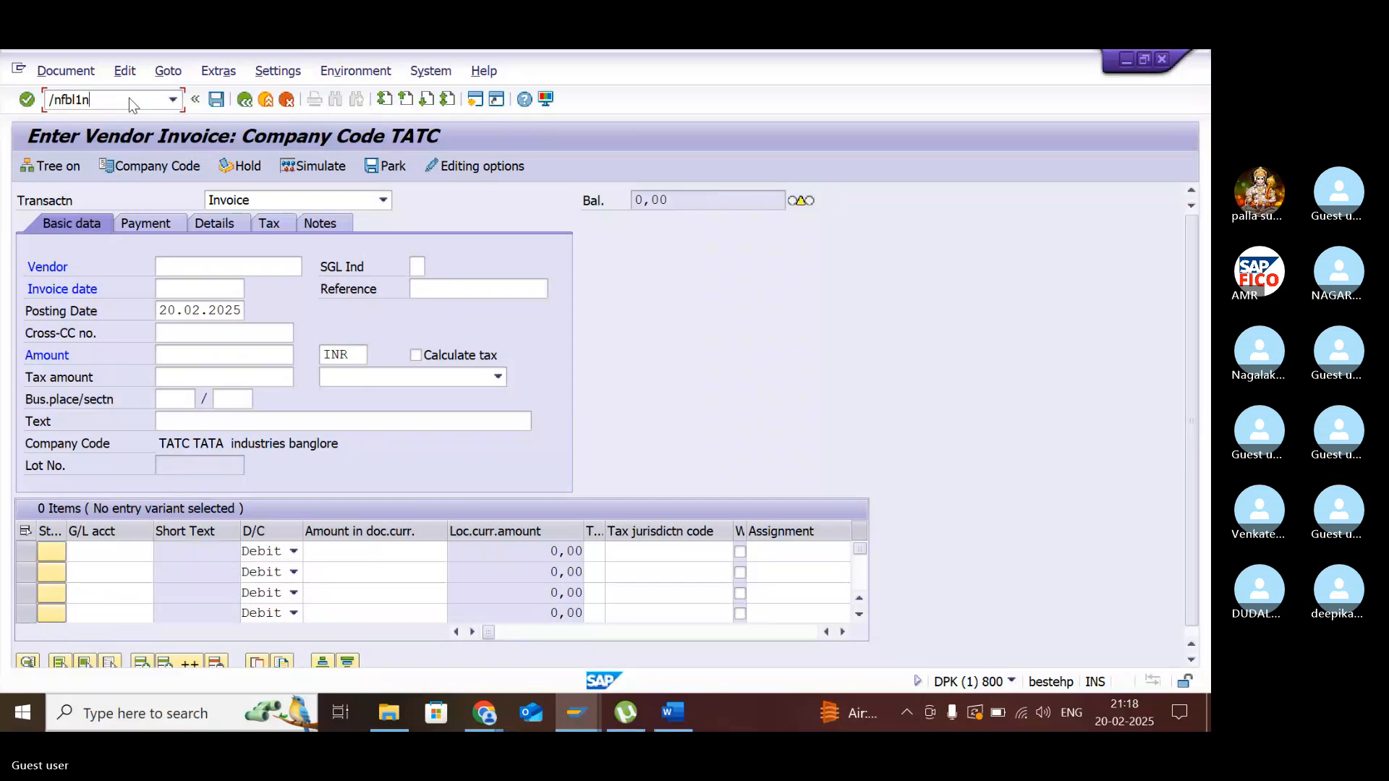
key(Return)
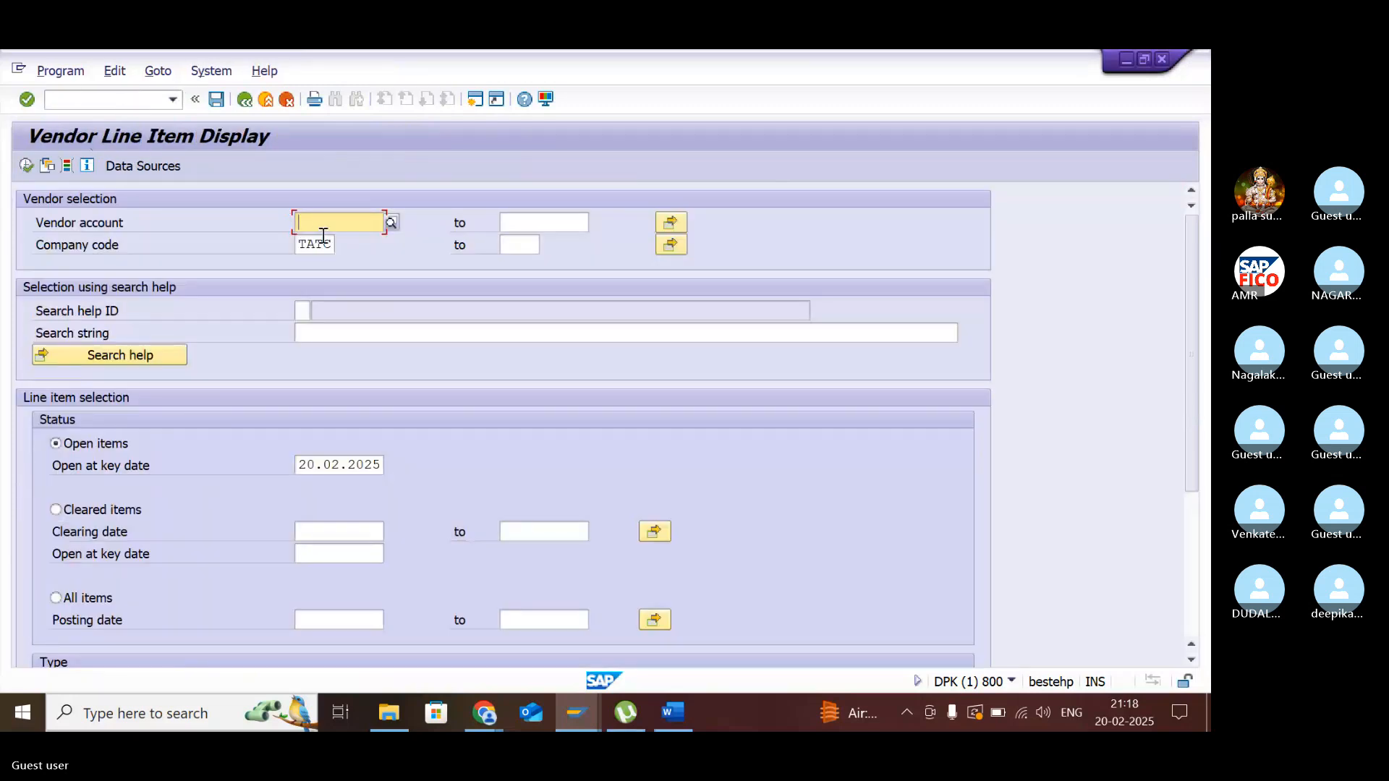
click(27, 166)
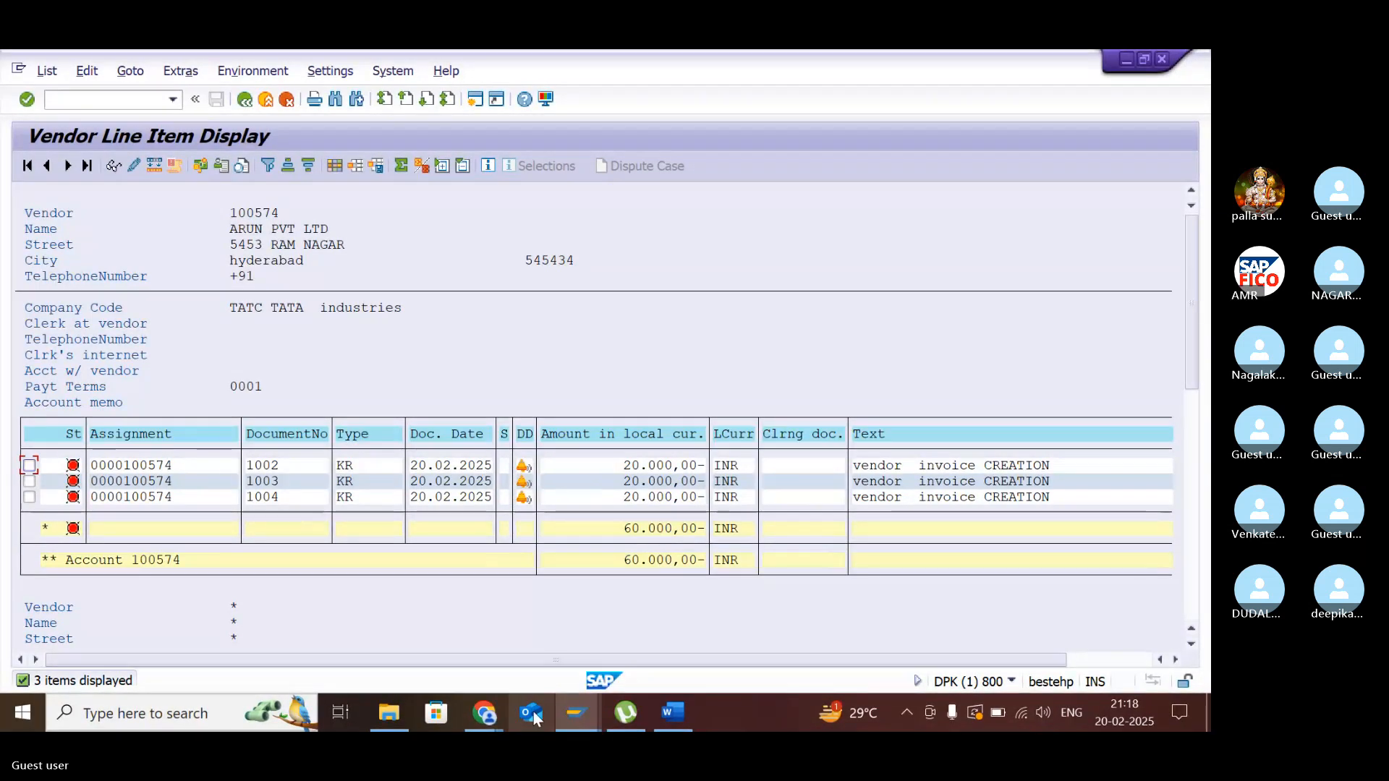
- Switch to the Skype meeting in Chrome and view the slide listing the three manual clearing types for AP
mouse_move(485, 715)
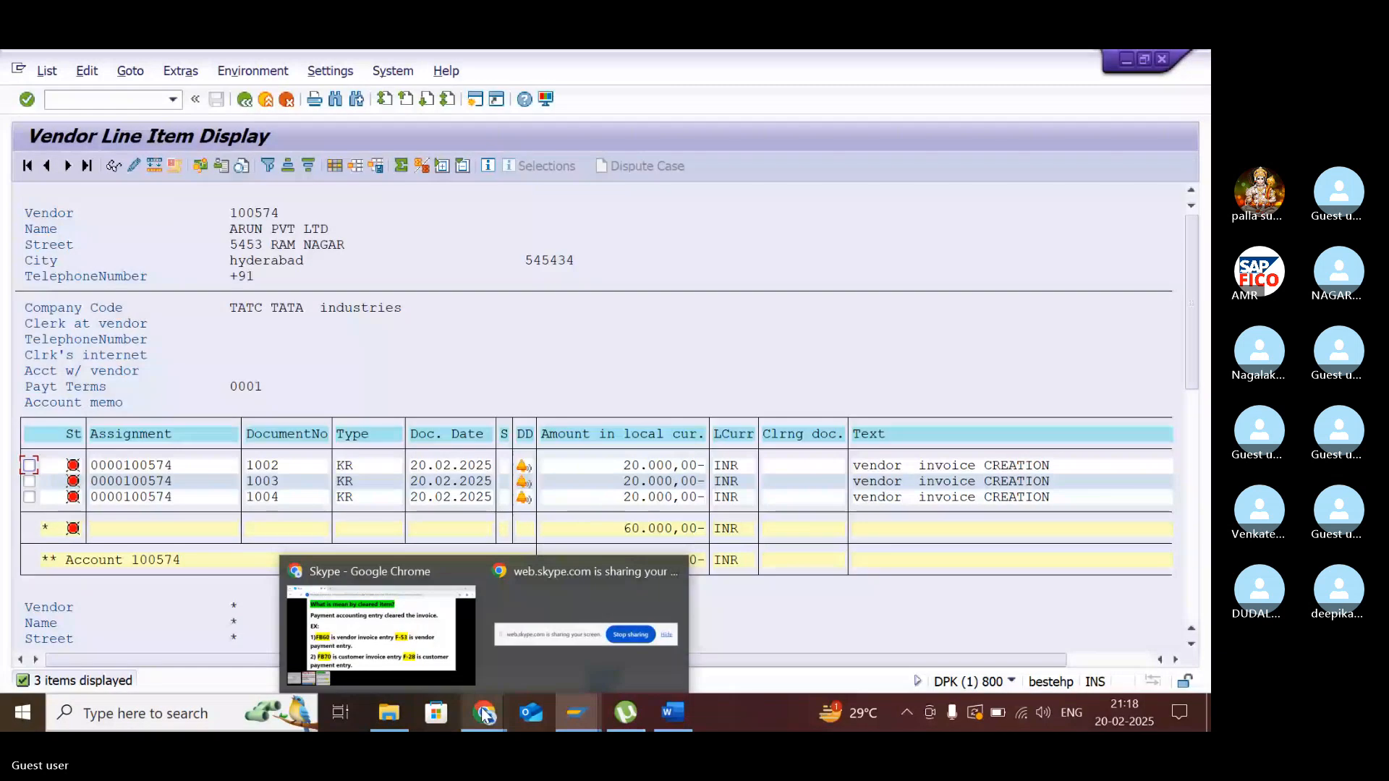
click(381, 635)
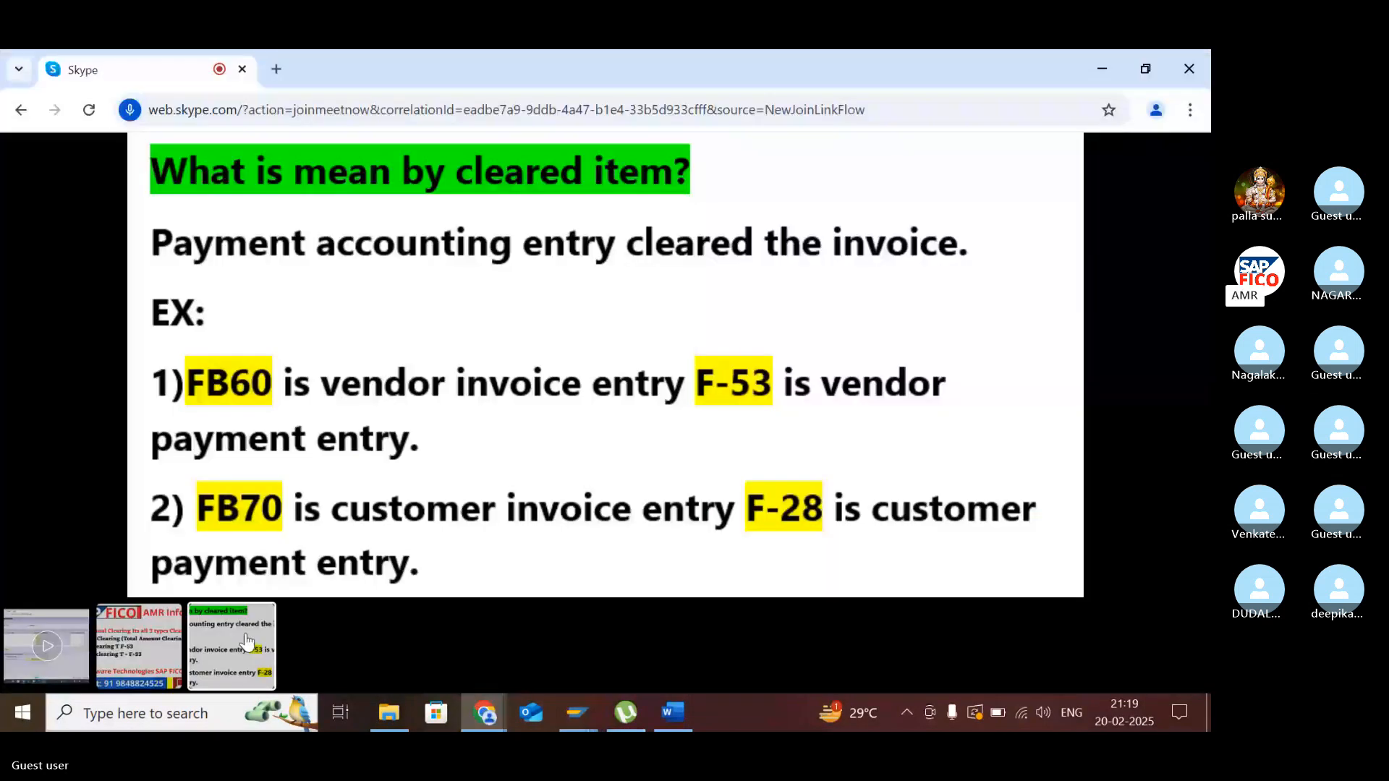
click(139, 651)
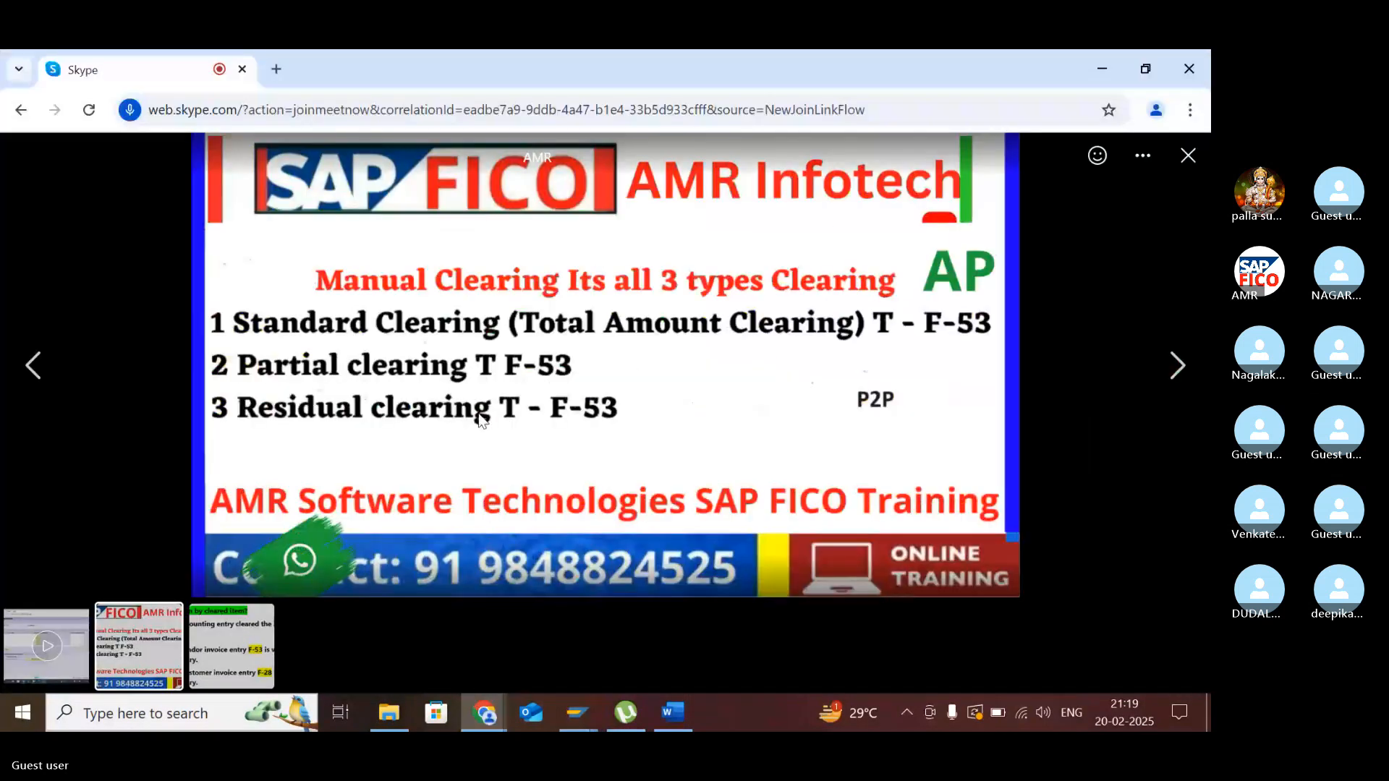
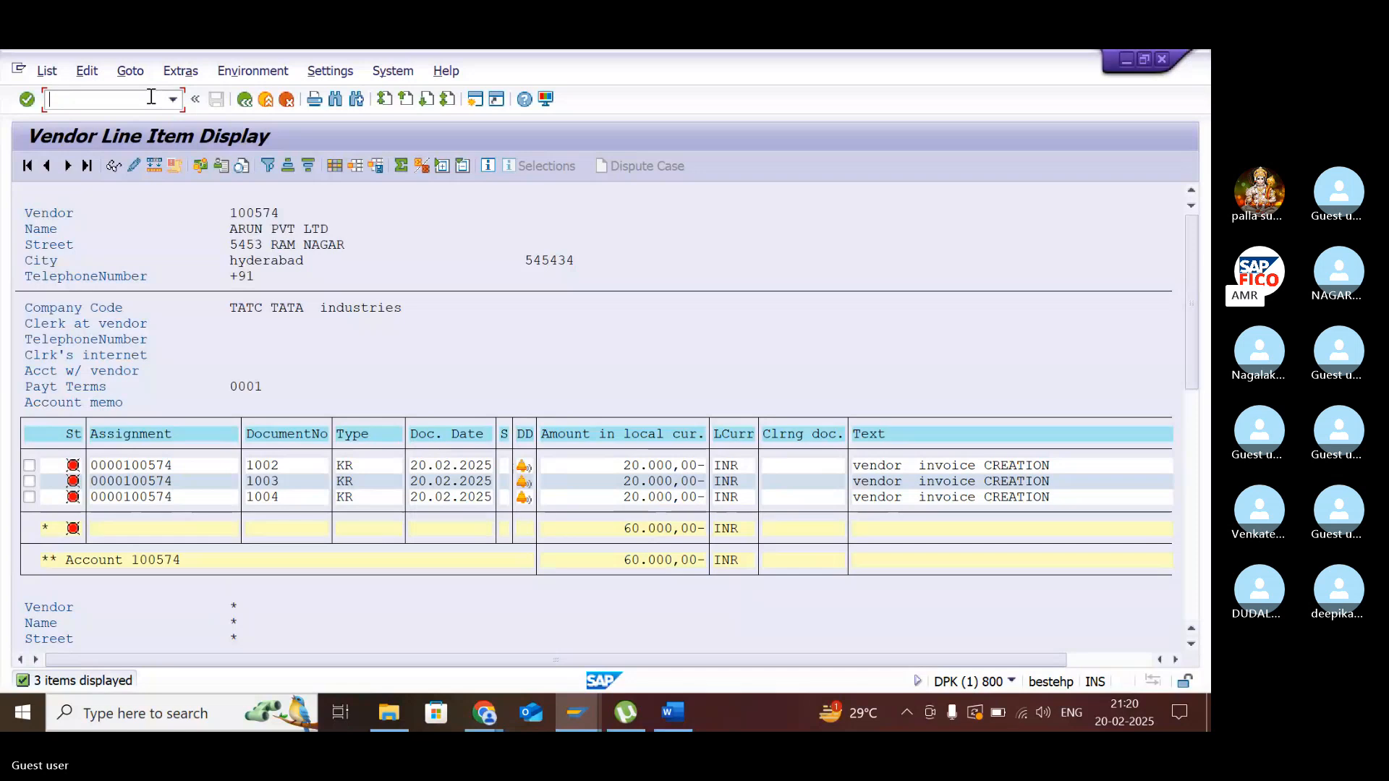
- Open transaction F-53 in a new SAP session and set the outgoing payment's document date to 20.02.2025
click(475, 101)
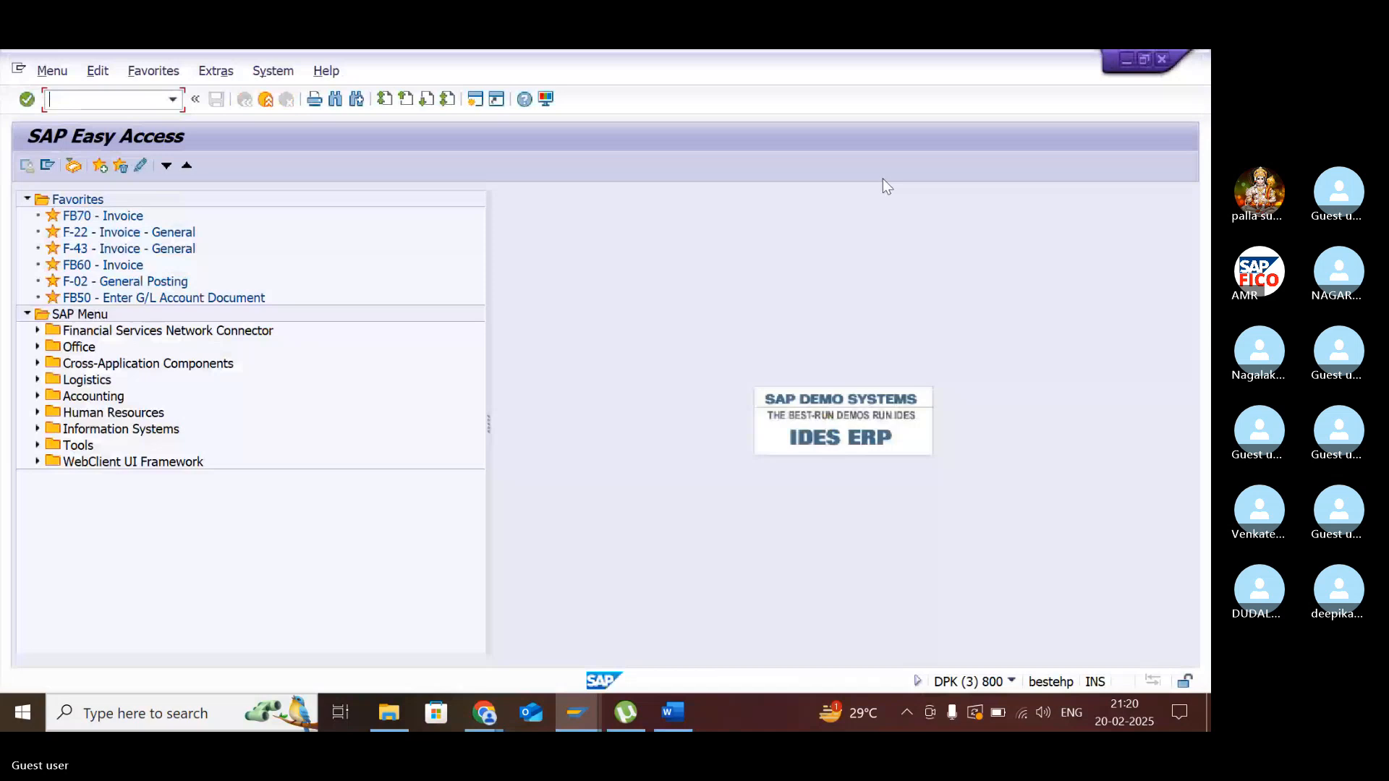
click(1162, 58)
text(f-53)
key(Return)
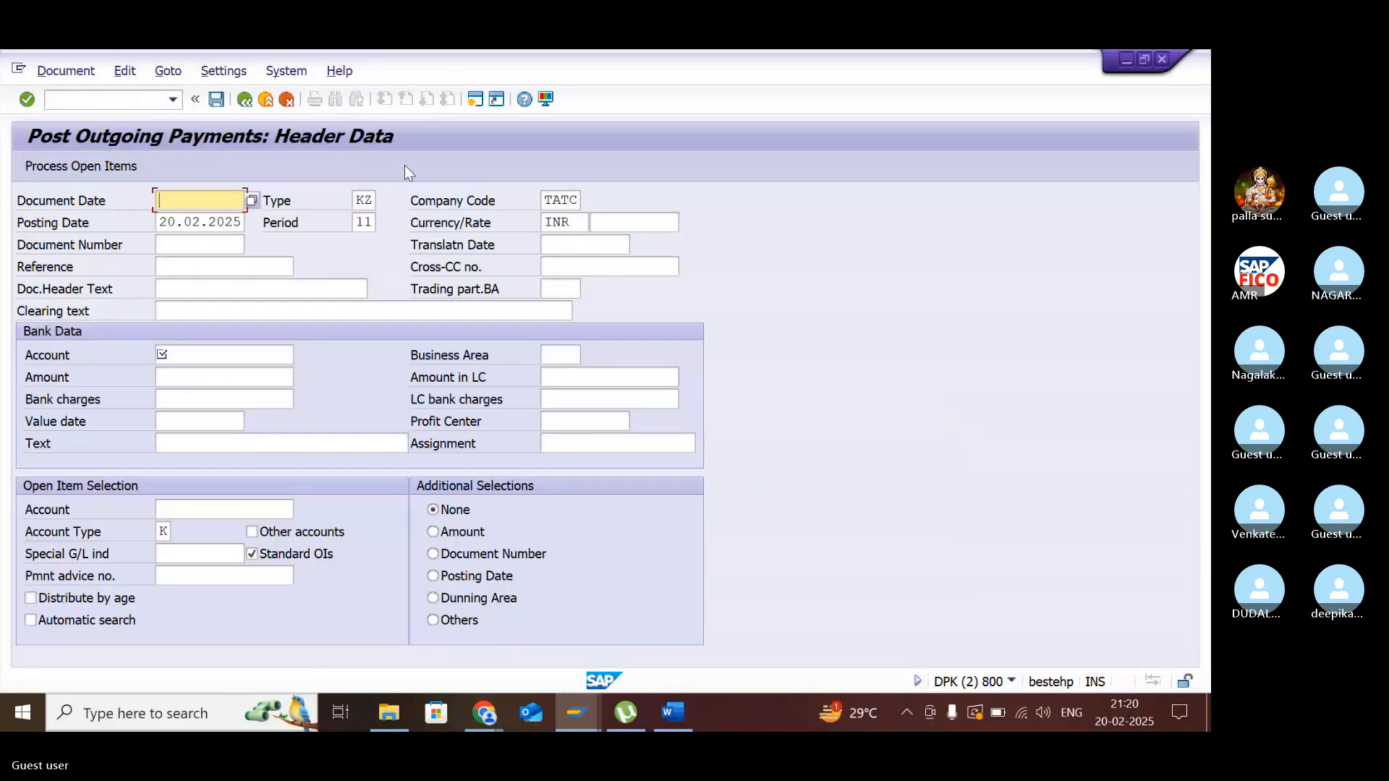
click(251, 202)
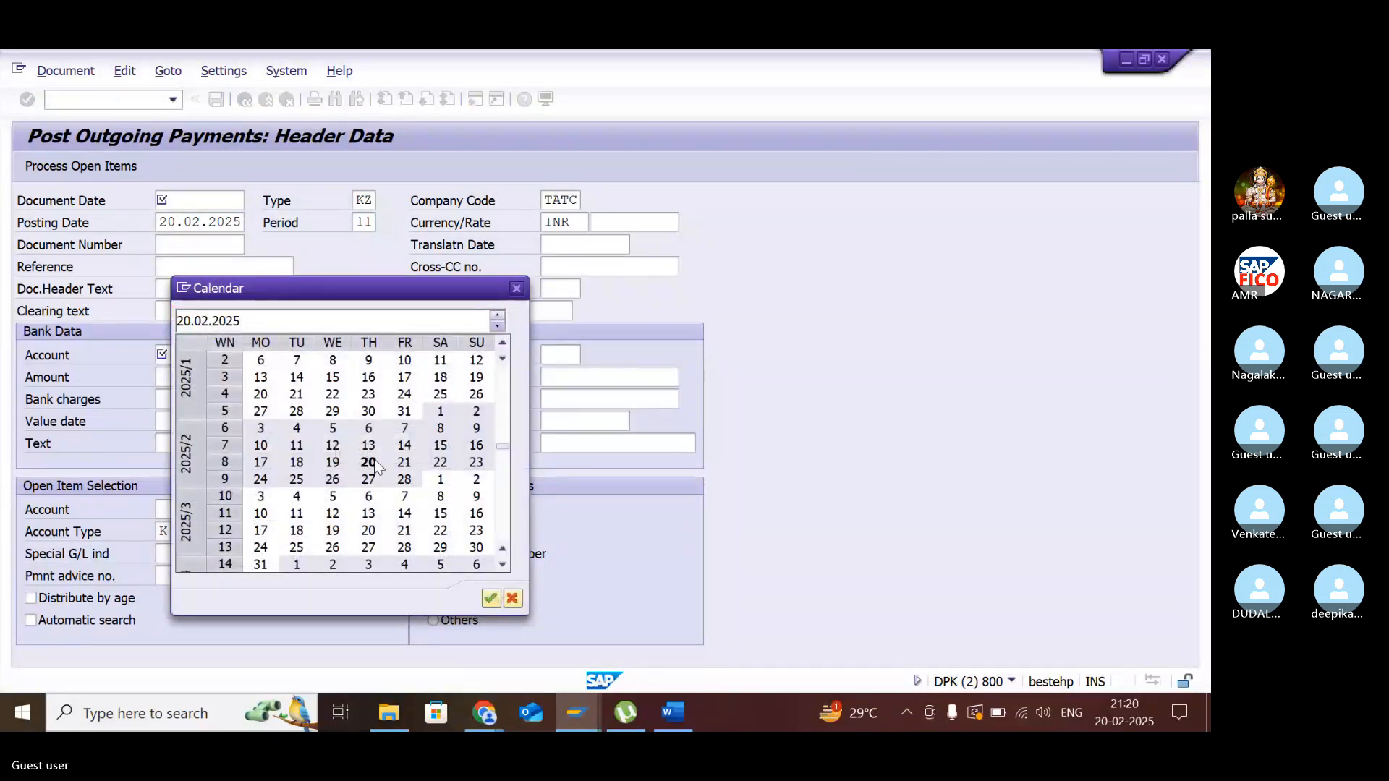
double_click(369, 461)
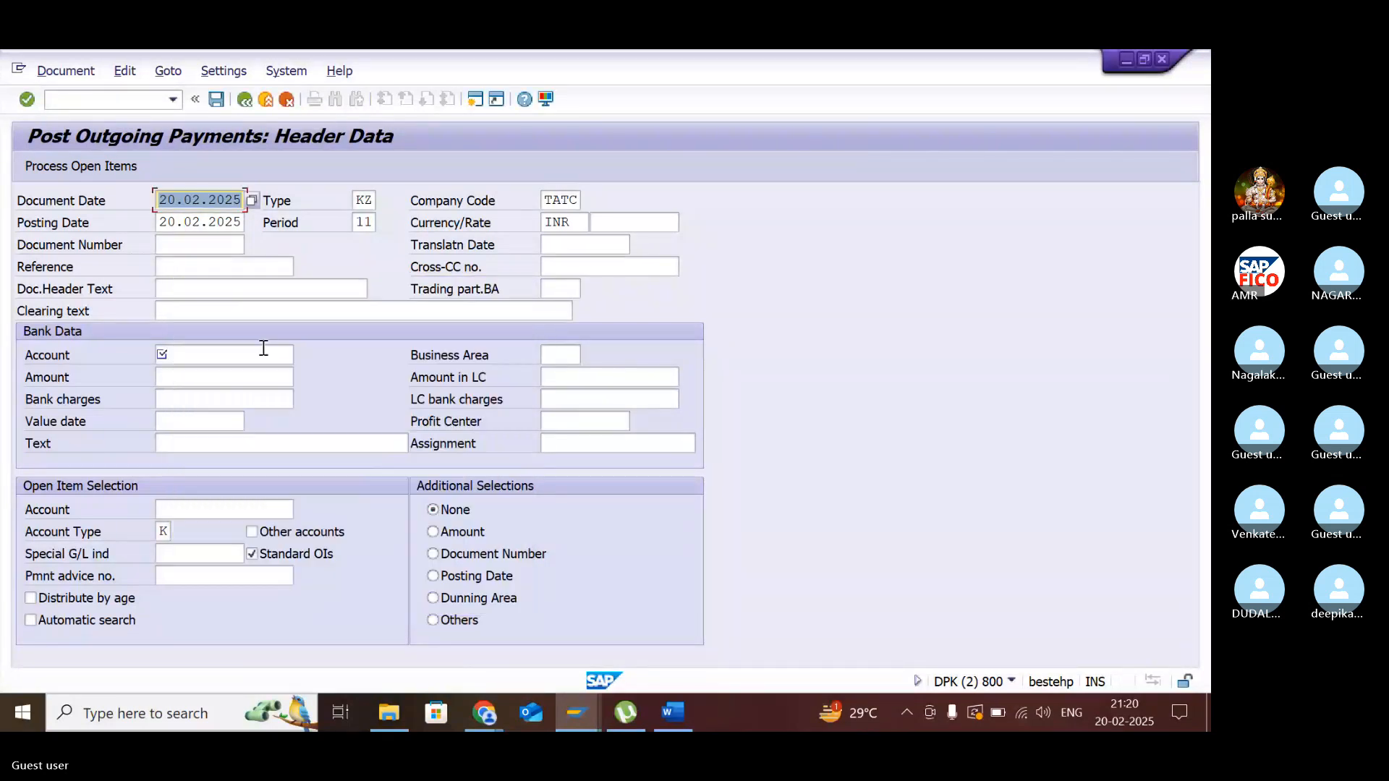
- Fill in the bank data with the BANK ACCOUNT G/L account, amount 60000 and text "vendor invoice clearing"
click(194, 356)
click(302, 355)
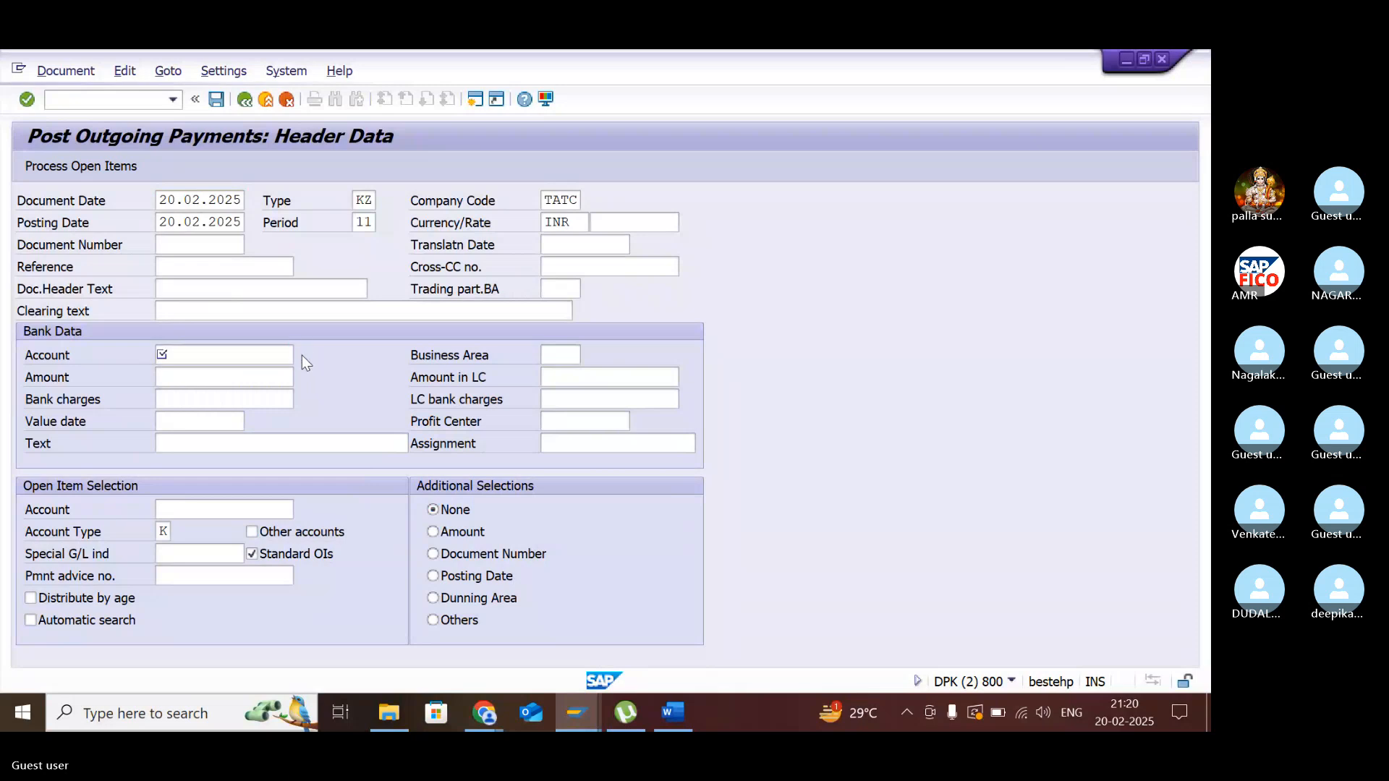
key(Return)
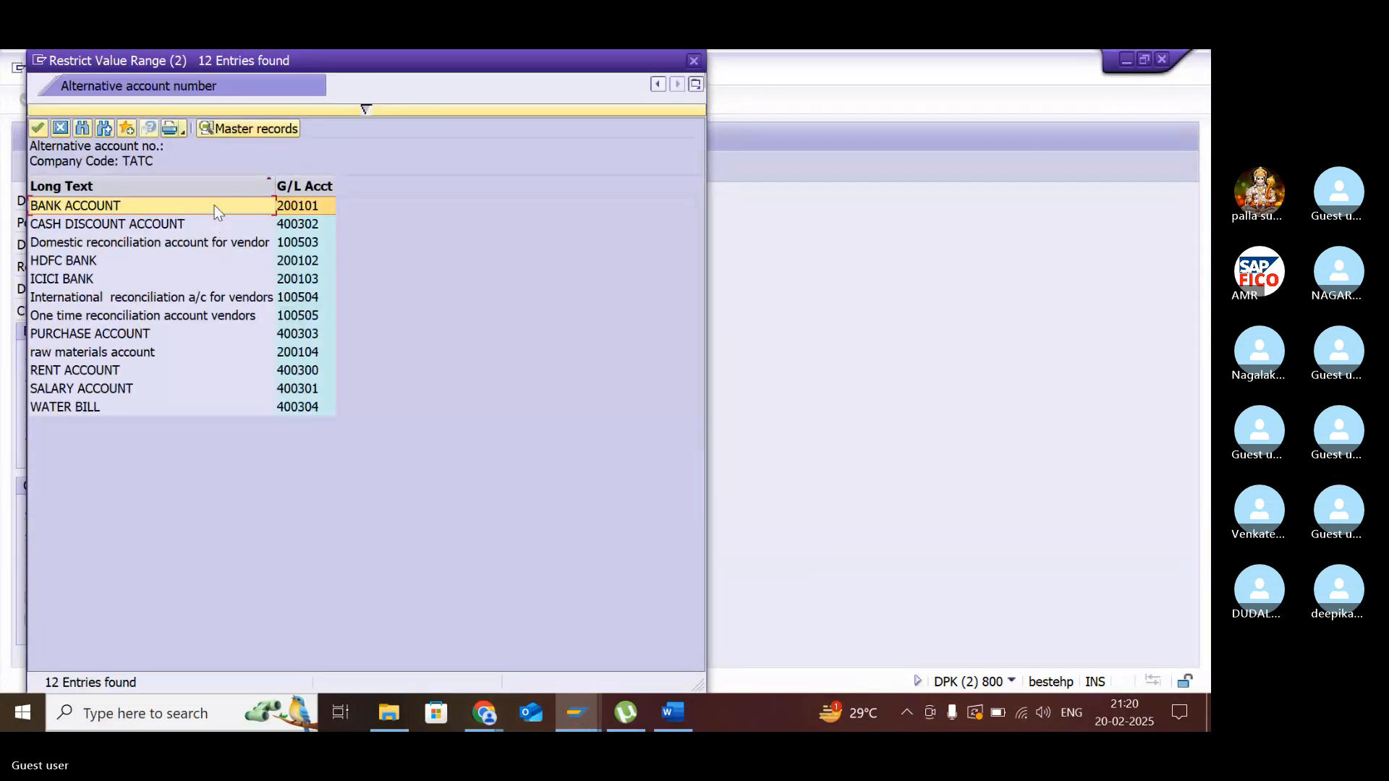
double_click(214, 206)
click(214, 377)
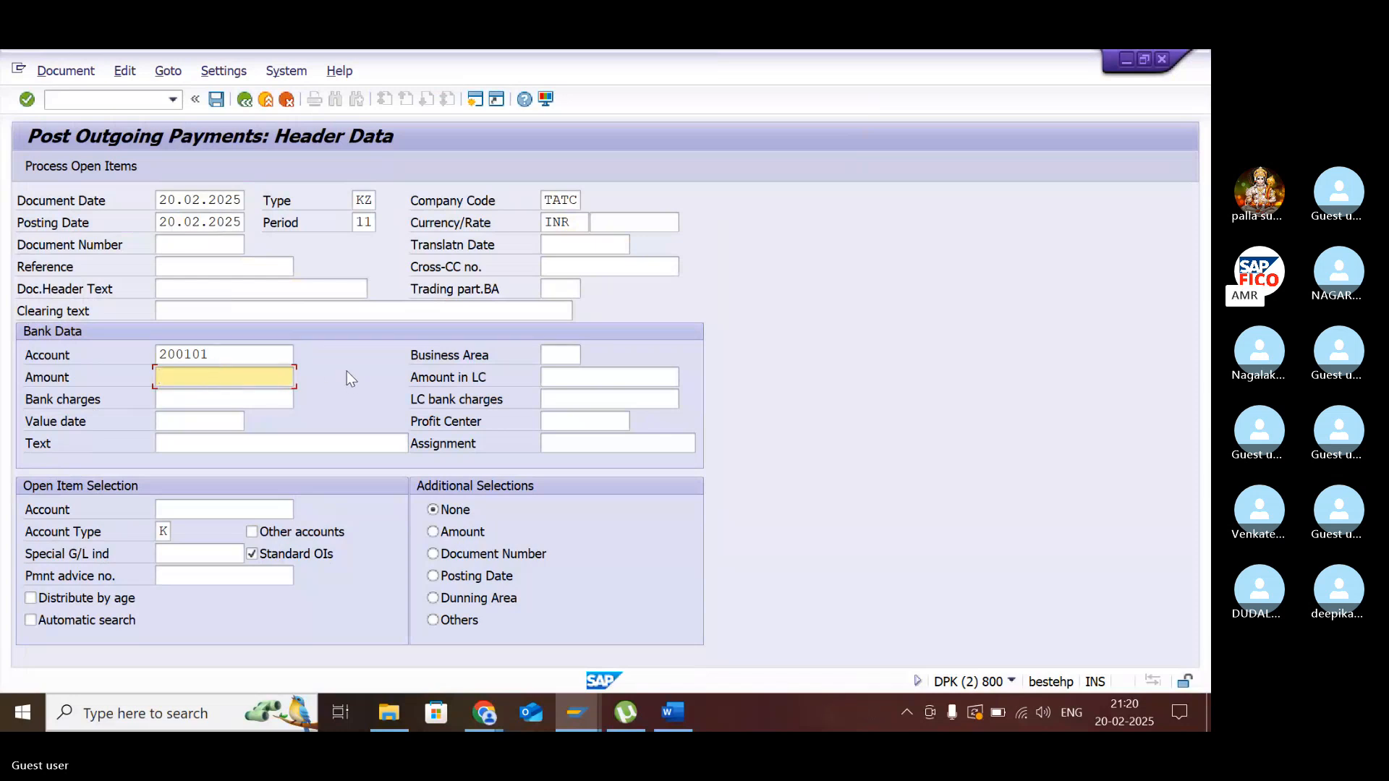
text(60)
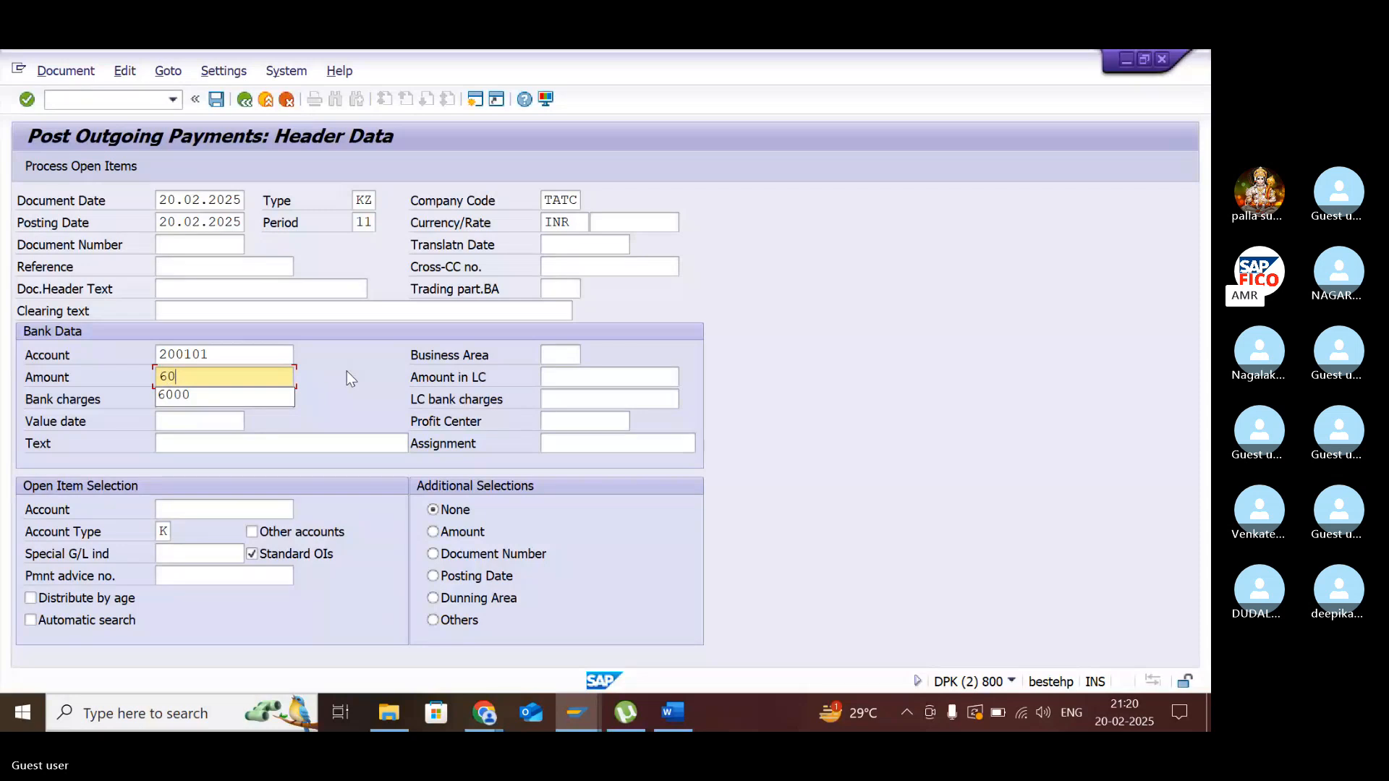
text(000)
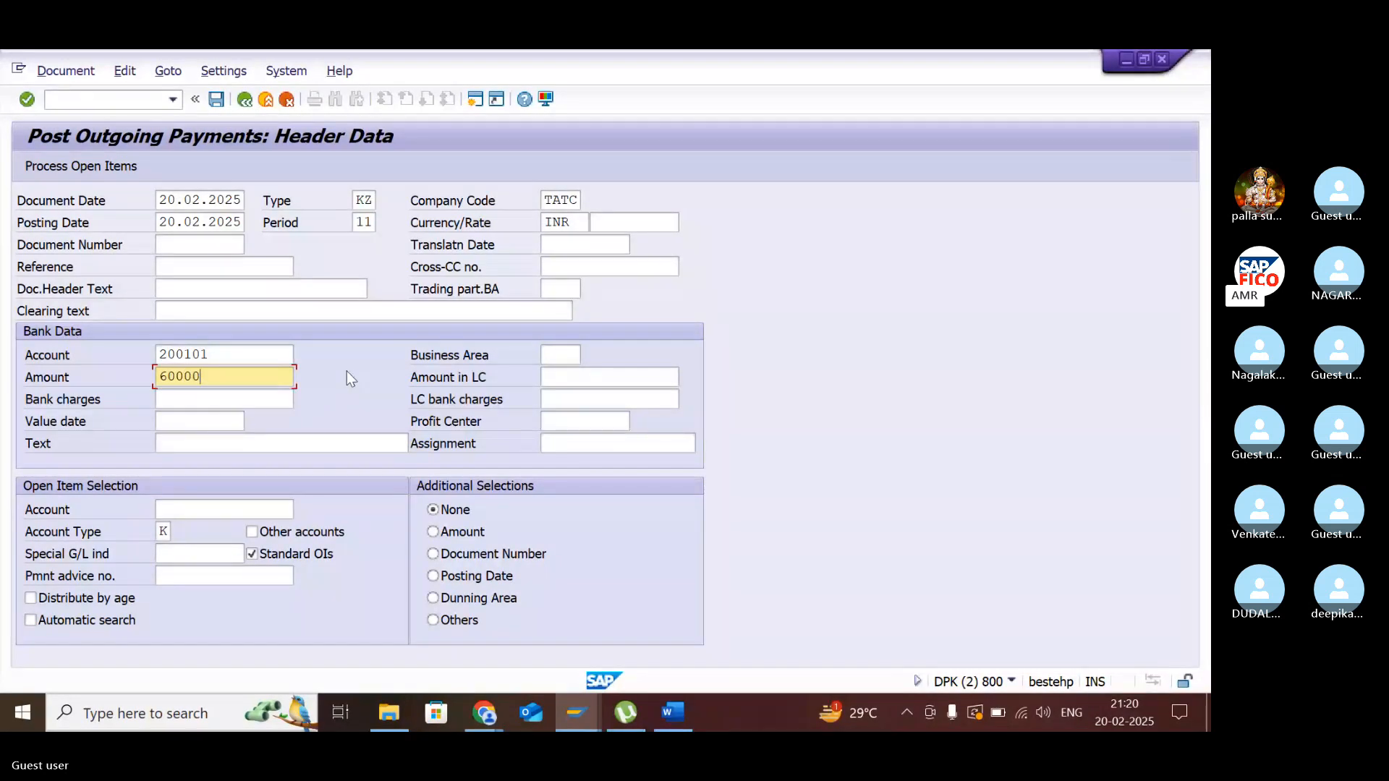
click(261, 448)
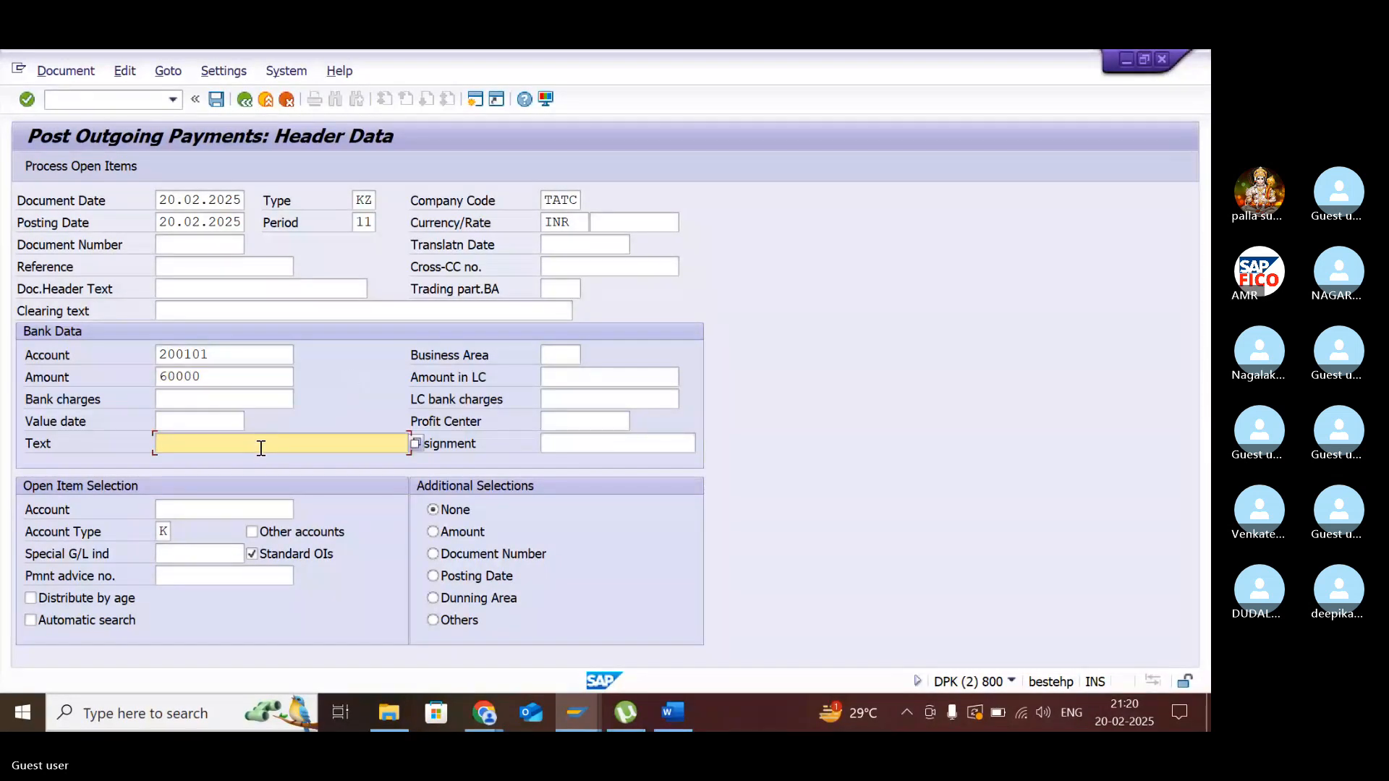
text(v)
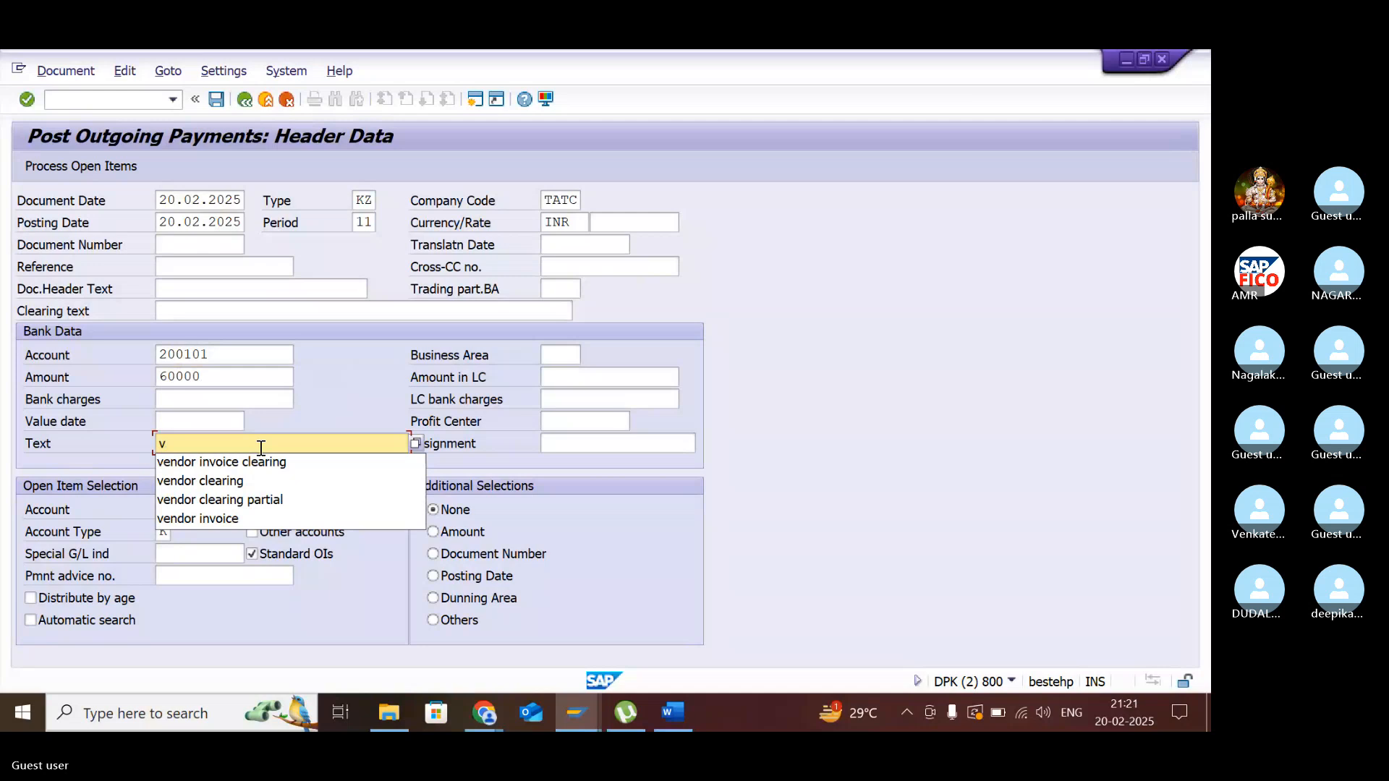
key(Down)
key(Return)
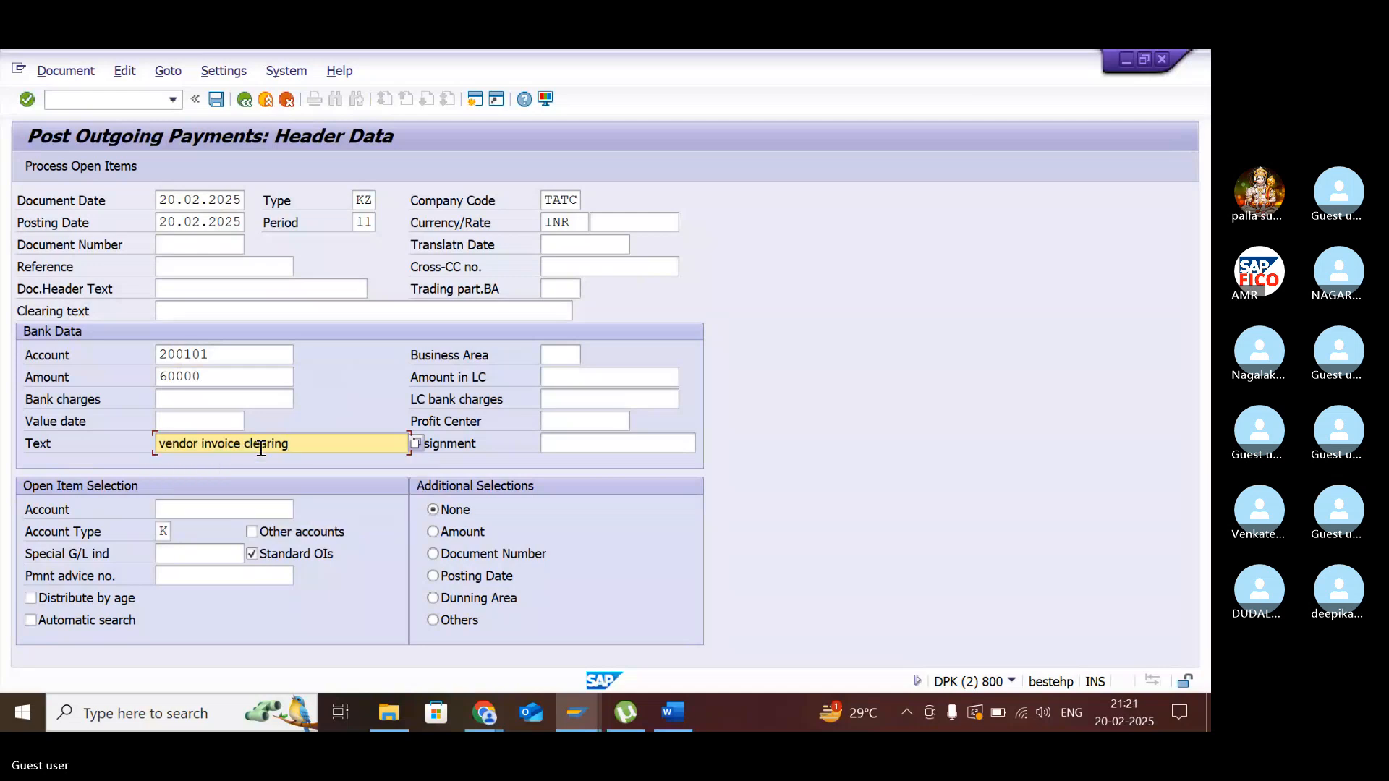
- Select the TATC vendor for the open item selection and process its open items
click(201, 508)
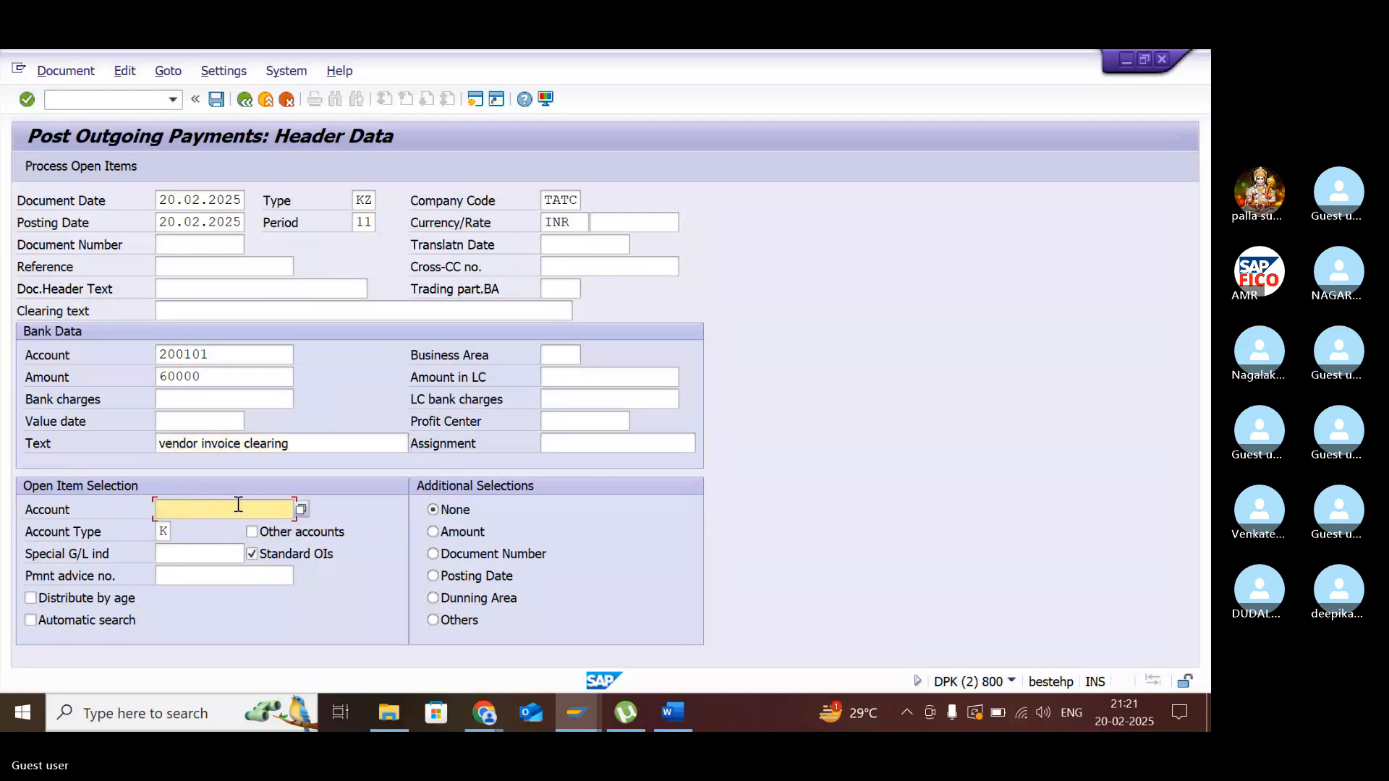
click(299, 511)
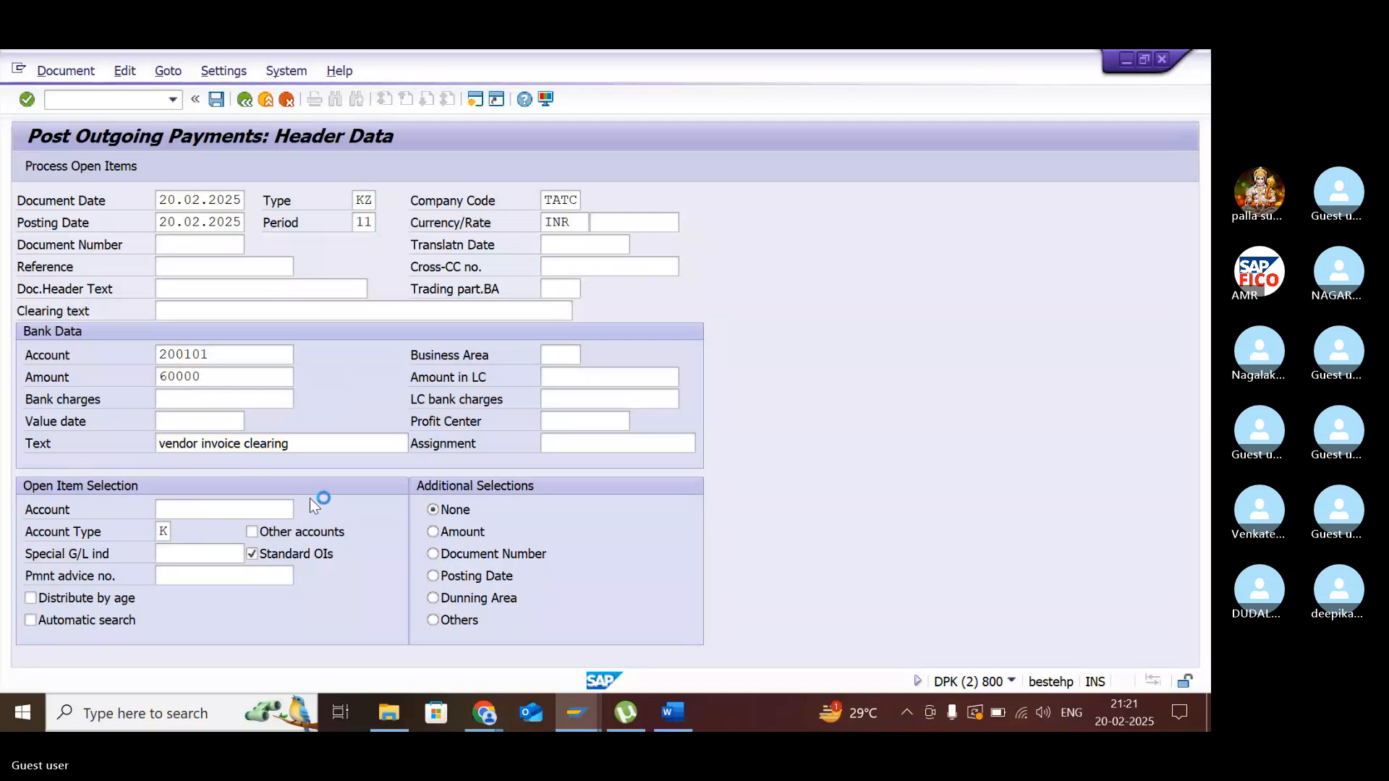
key(Return)
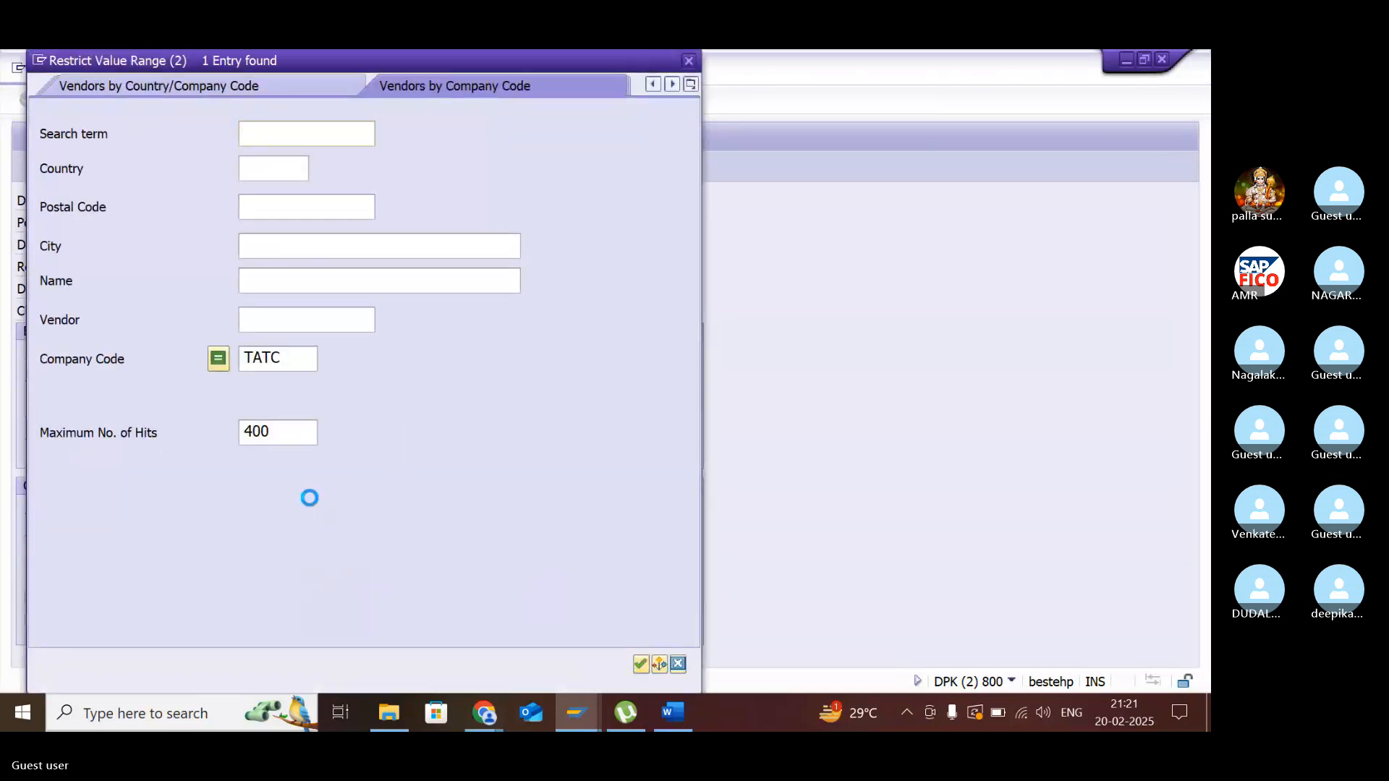
double_click(242, 171)
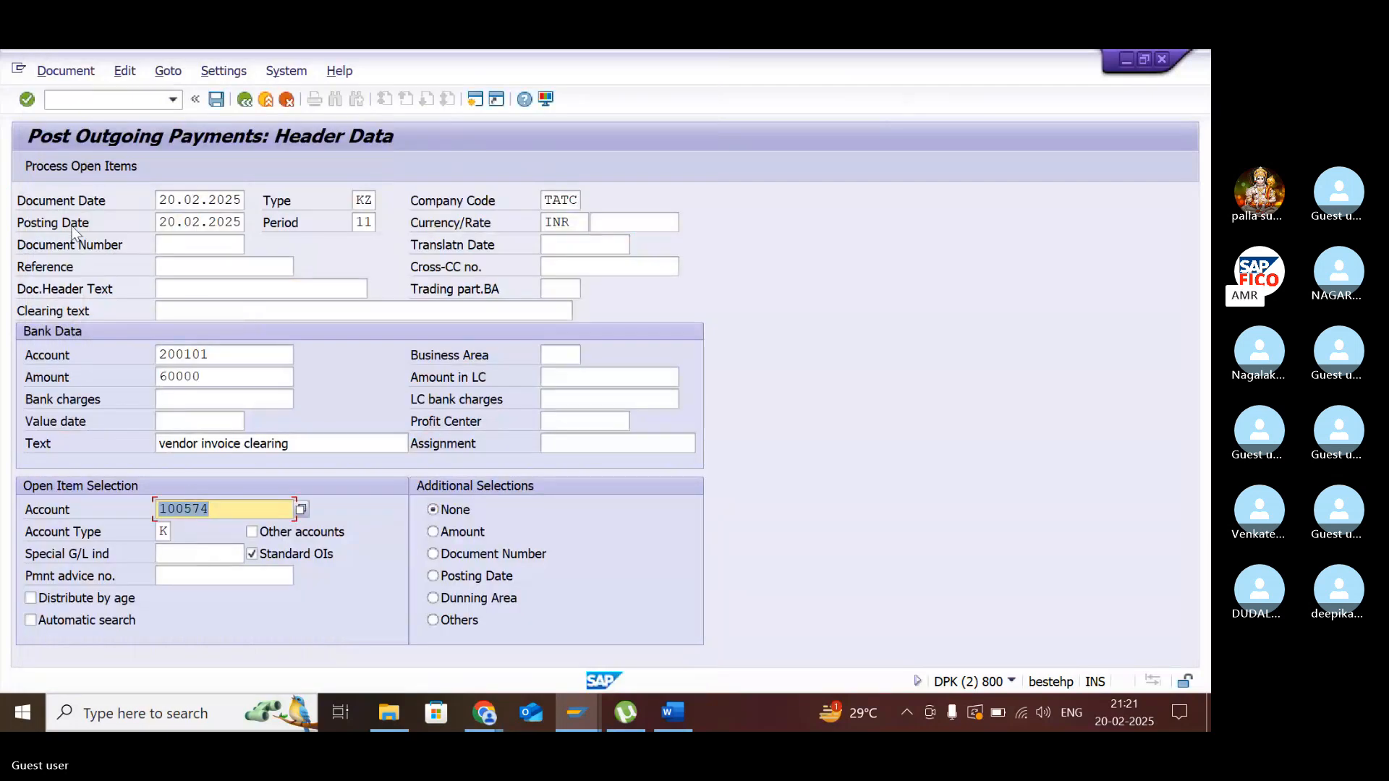
click(93, 167)
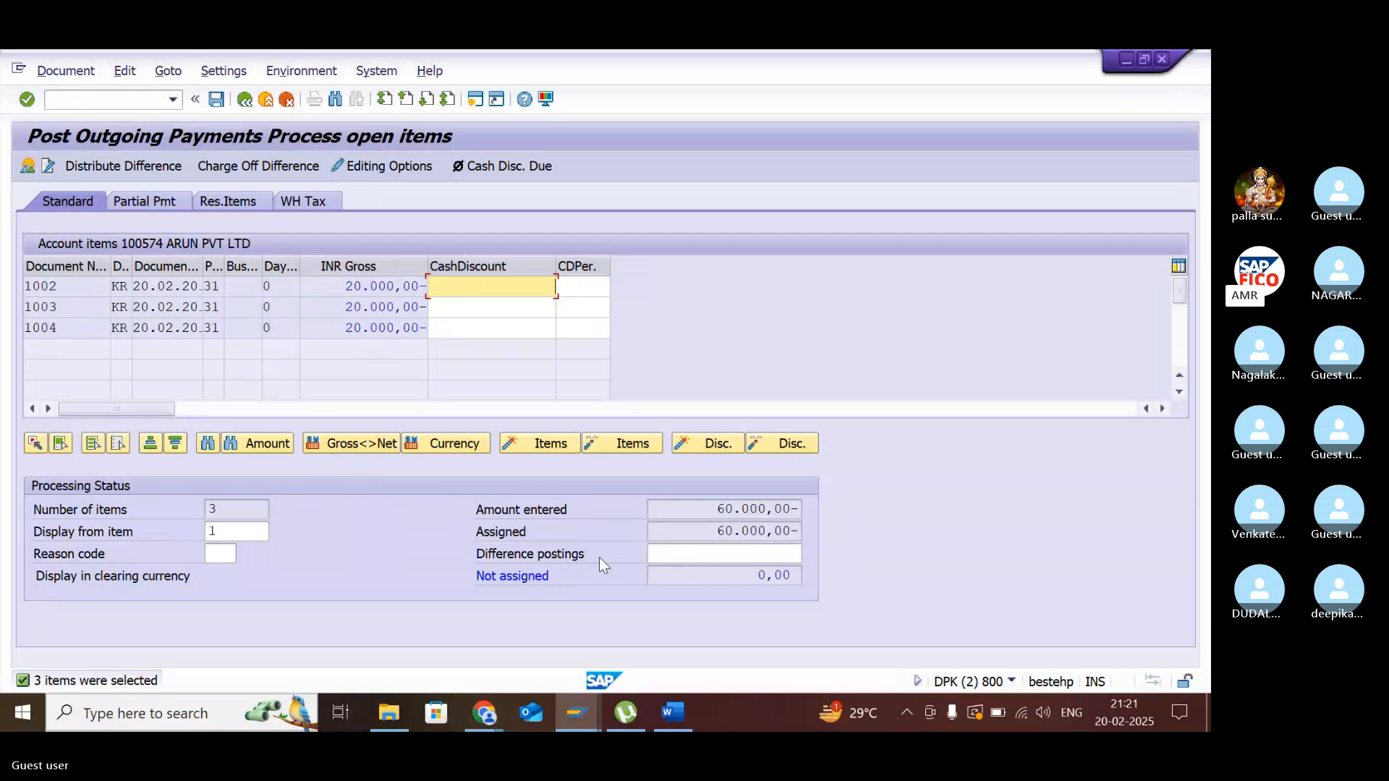
- Simulate the outgoing payment document and post it
click(66, 71)
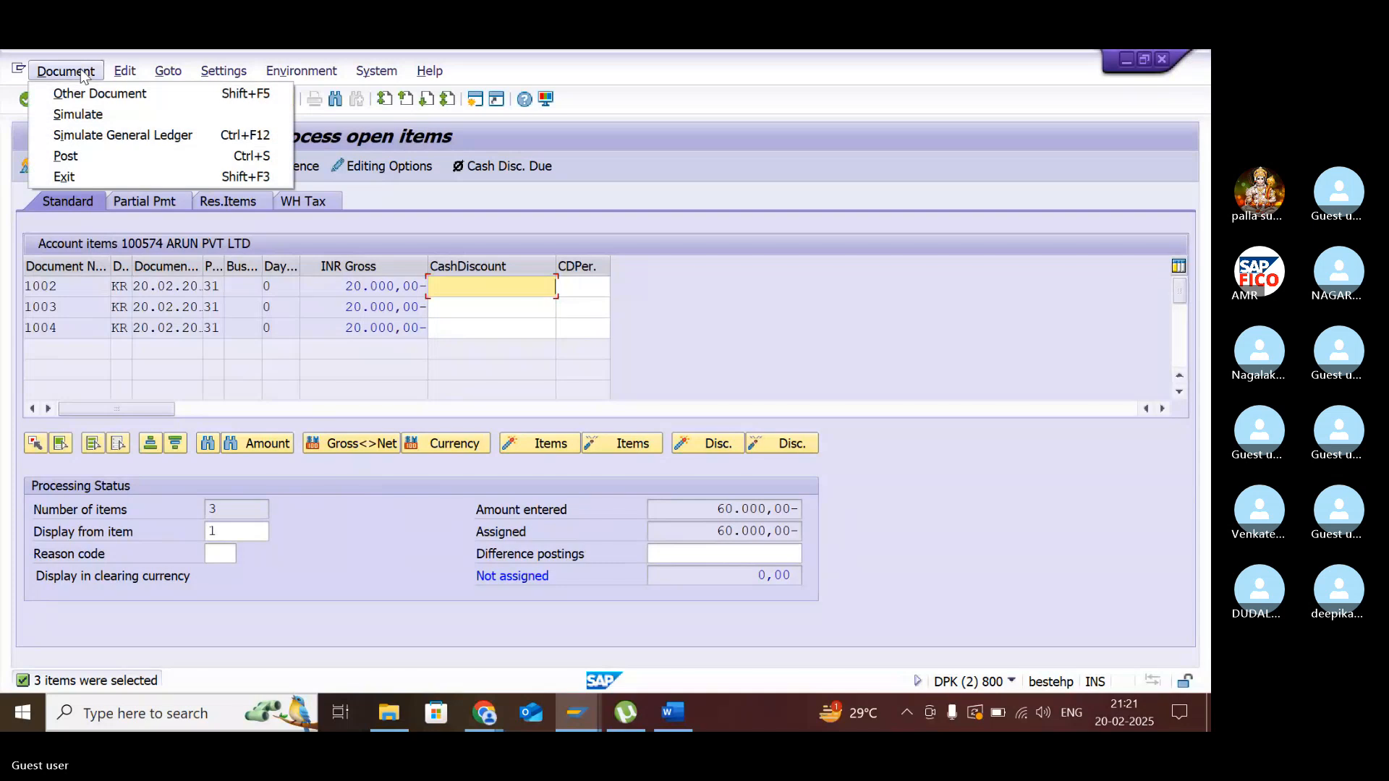
click(96, 116)
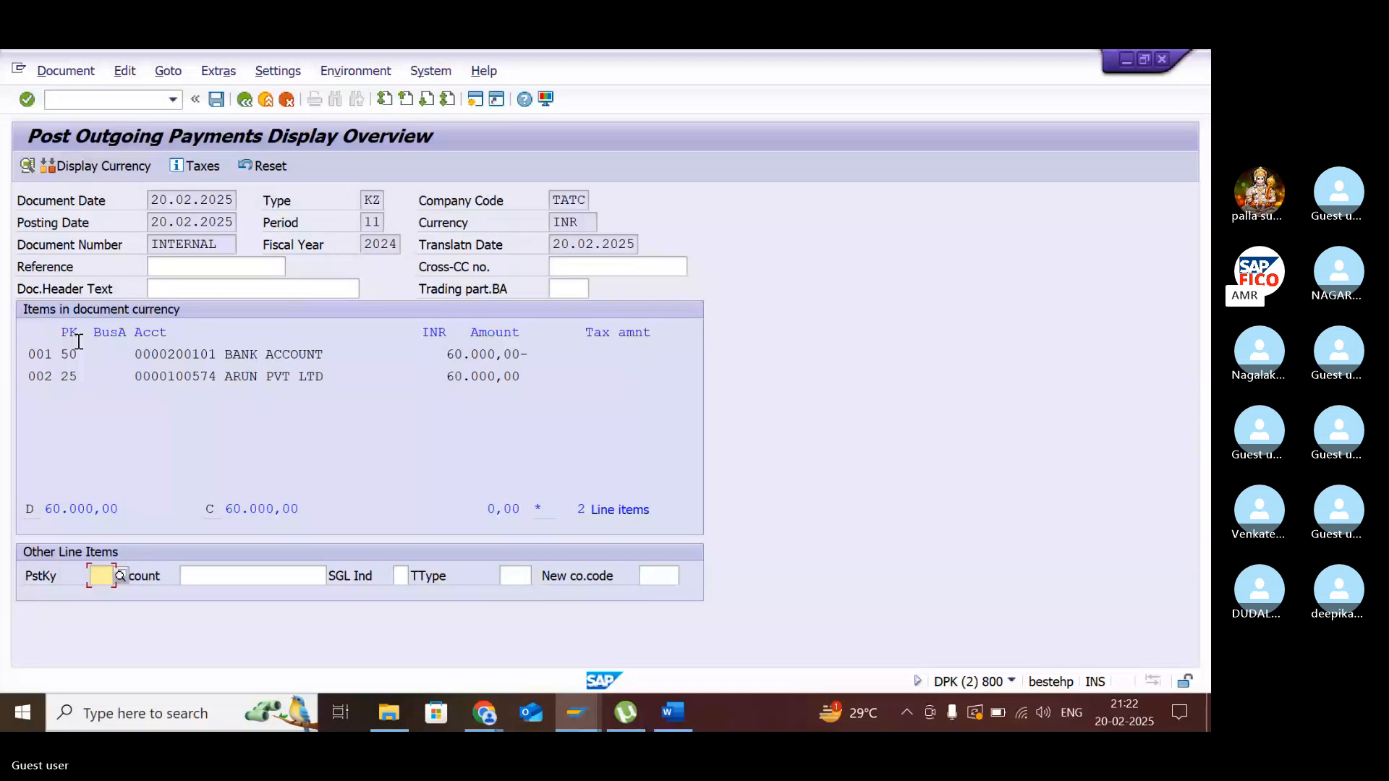
click(217, 99)
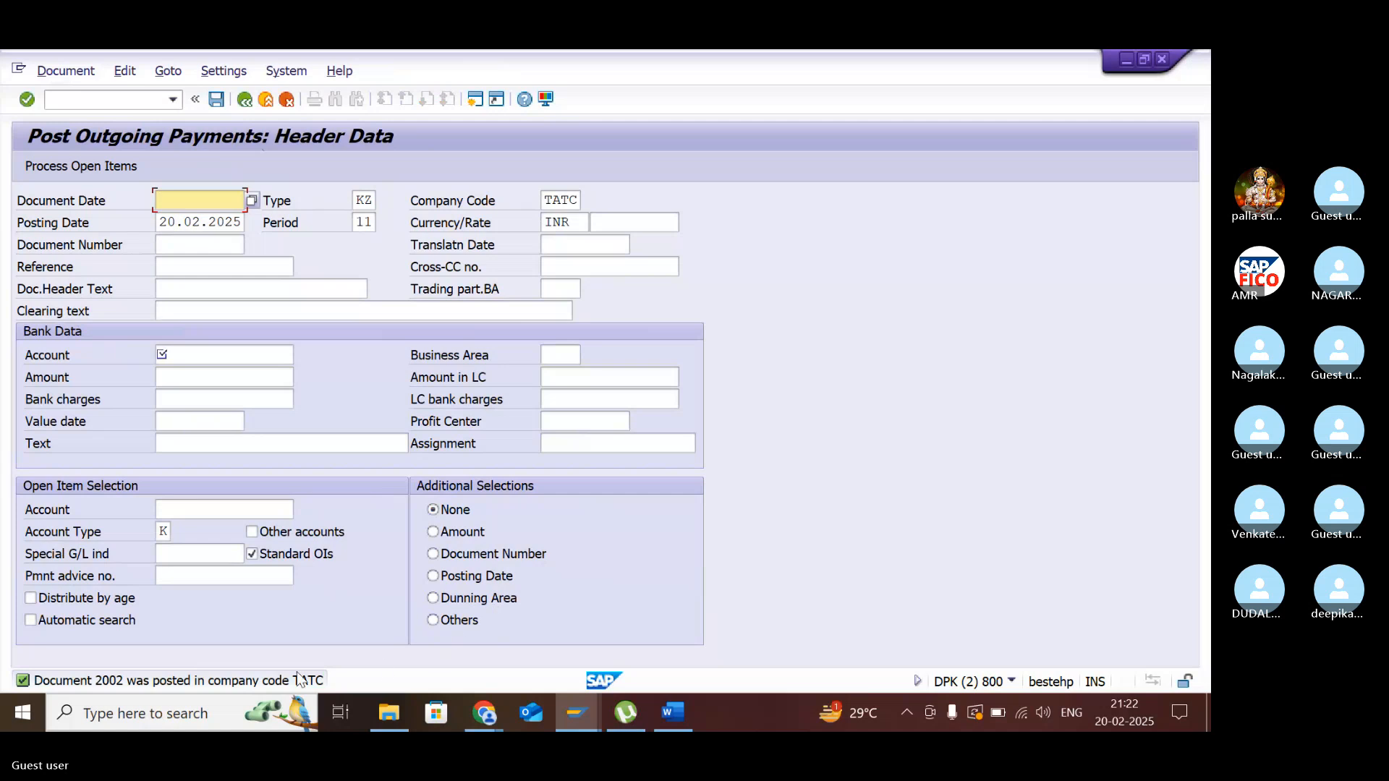
- Refresh the vendor's open items list in the FBL1N session, and display the cleared items in company code TATC
mouse_move(588, 725)
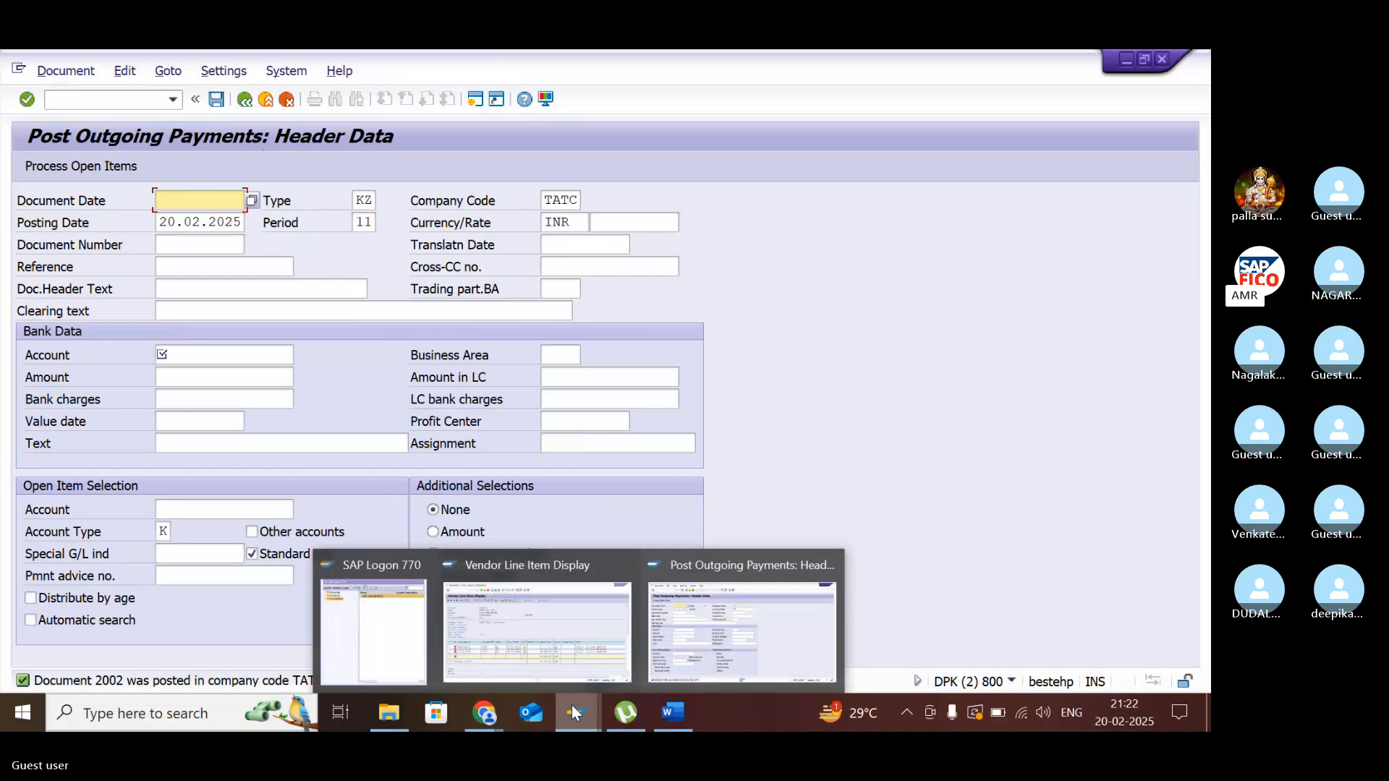
click(551, 630)
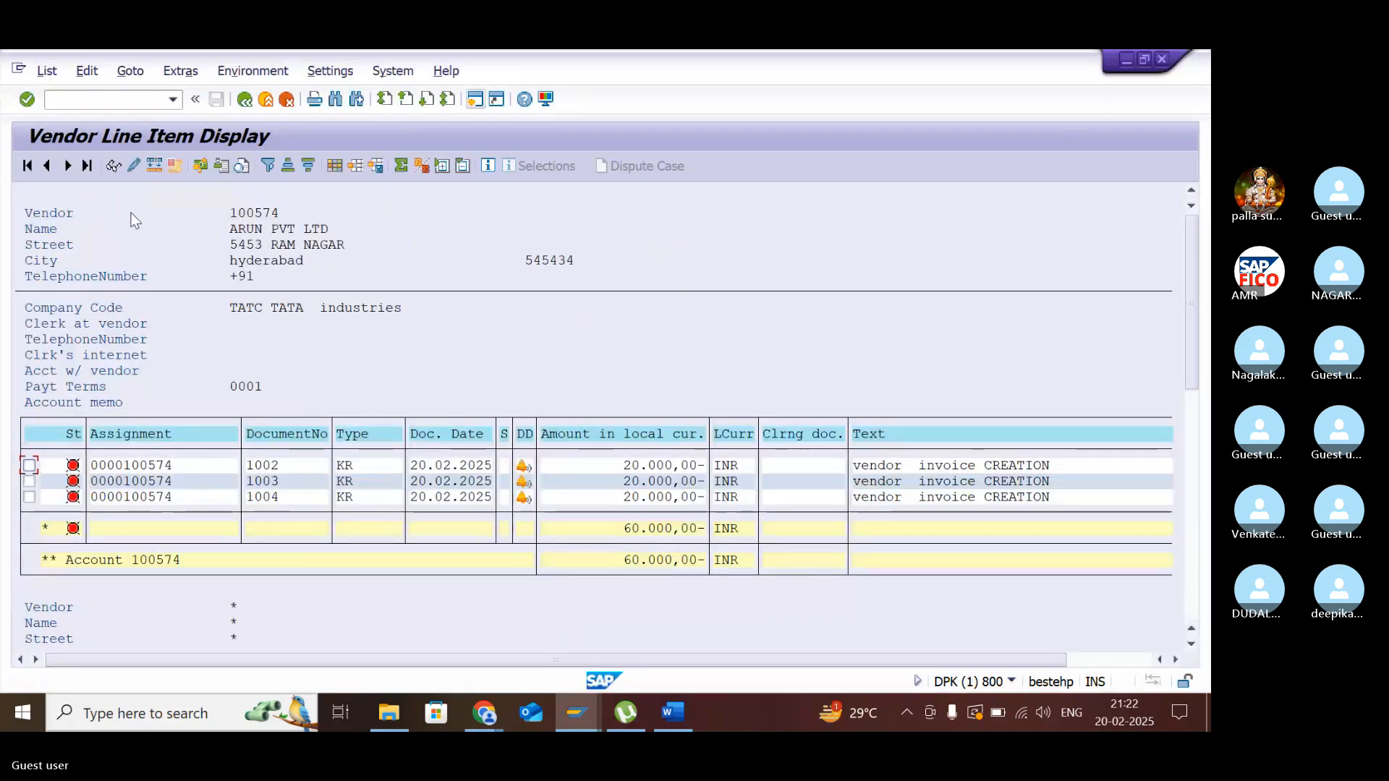
click(47, 72)
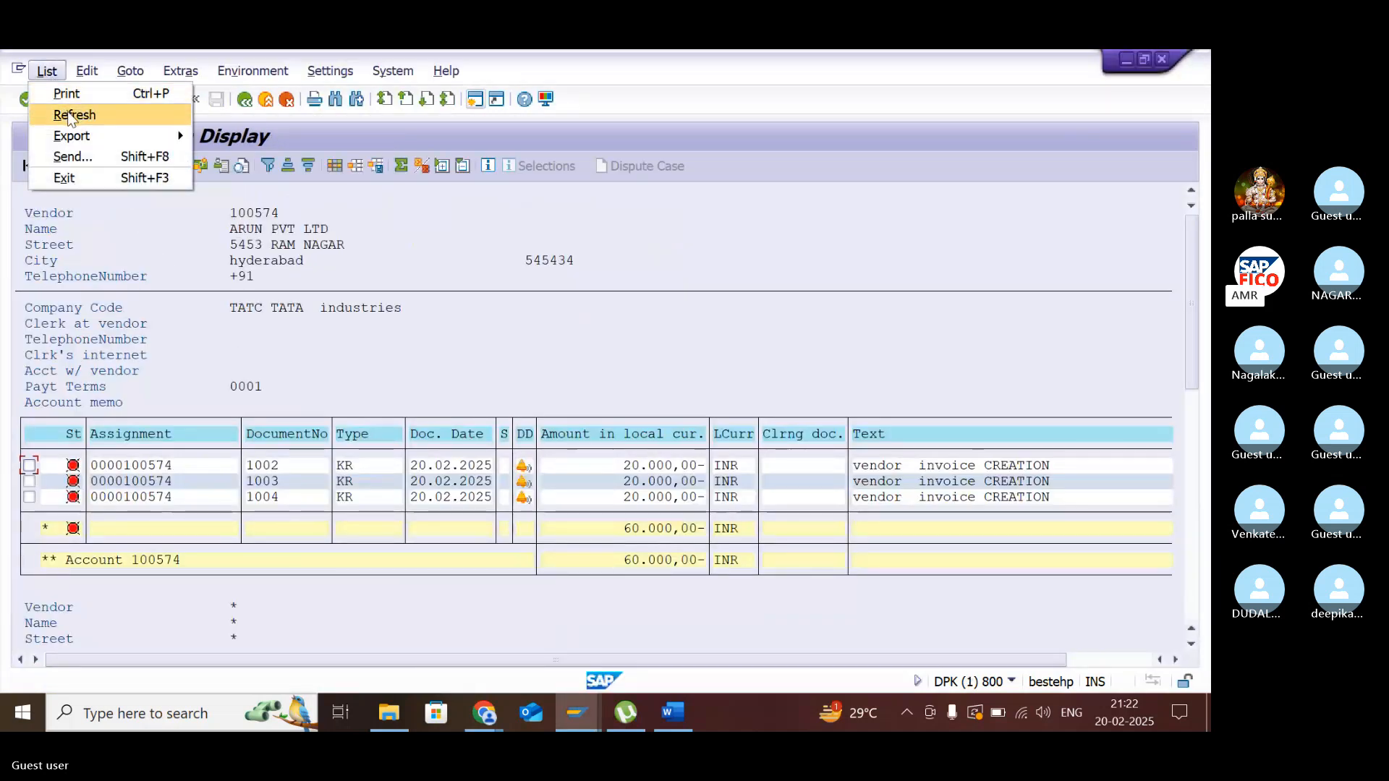
click(67, 111)
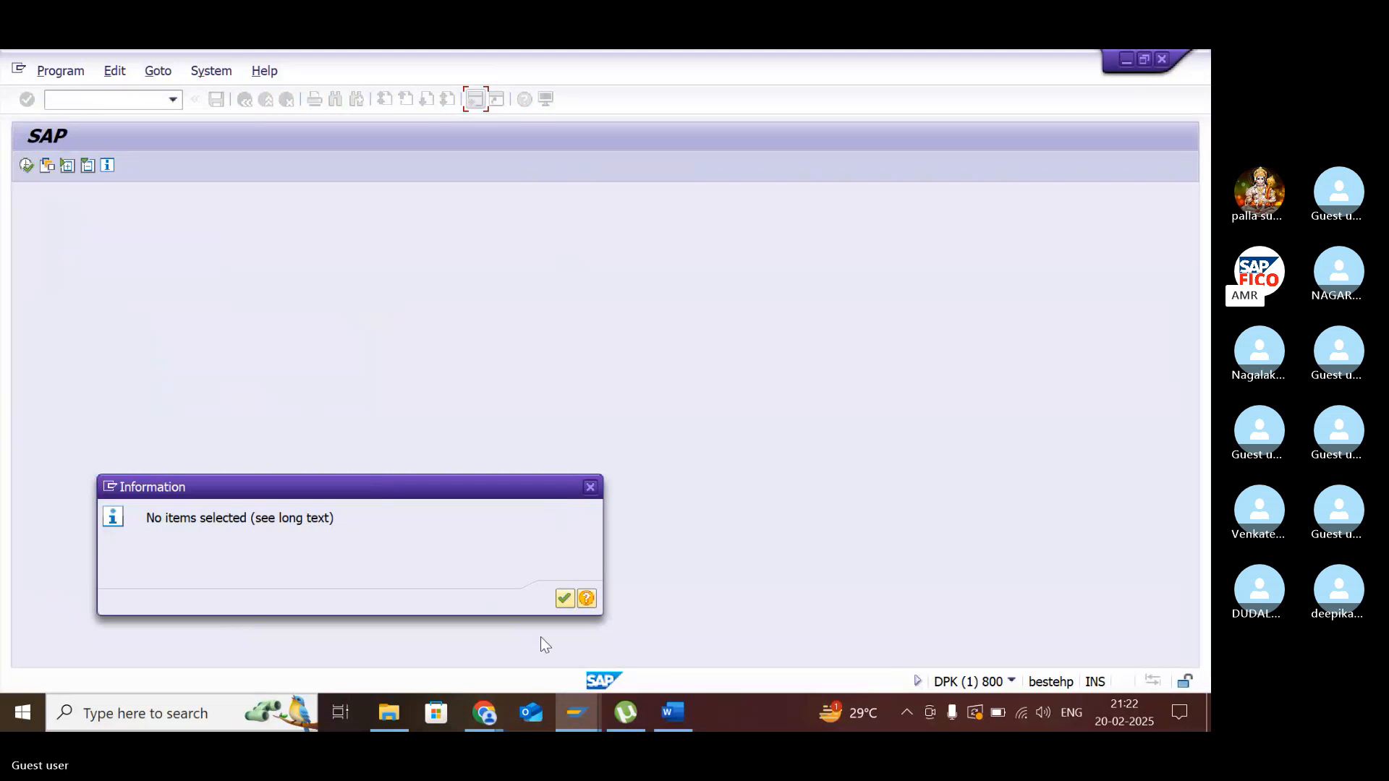
click(564, 599)
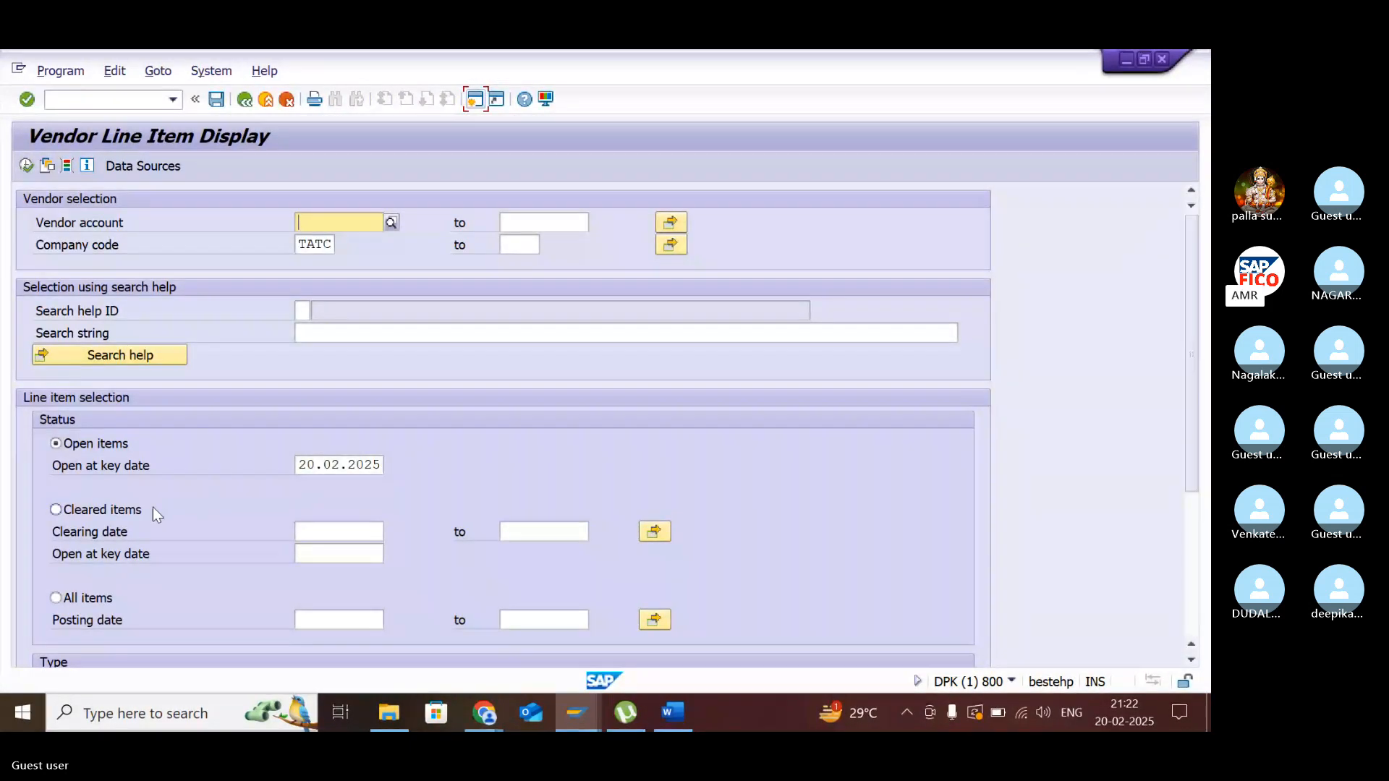
click(55, 509)
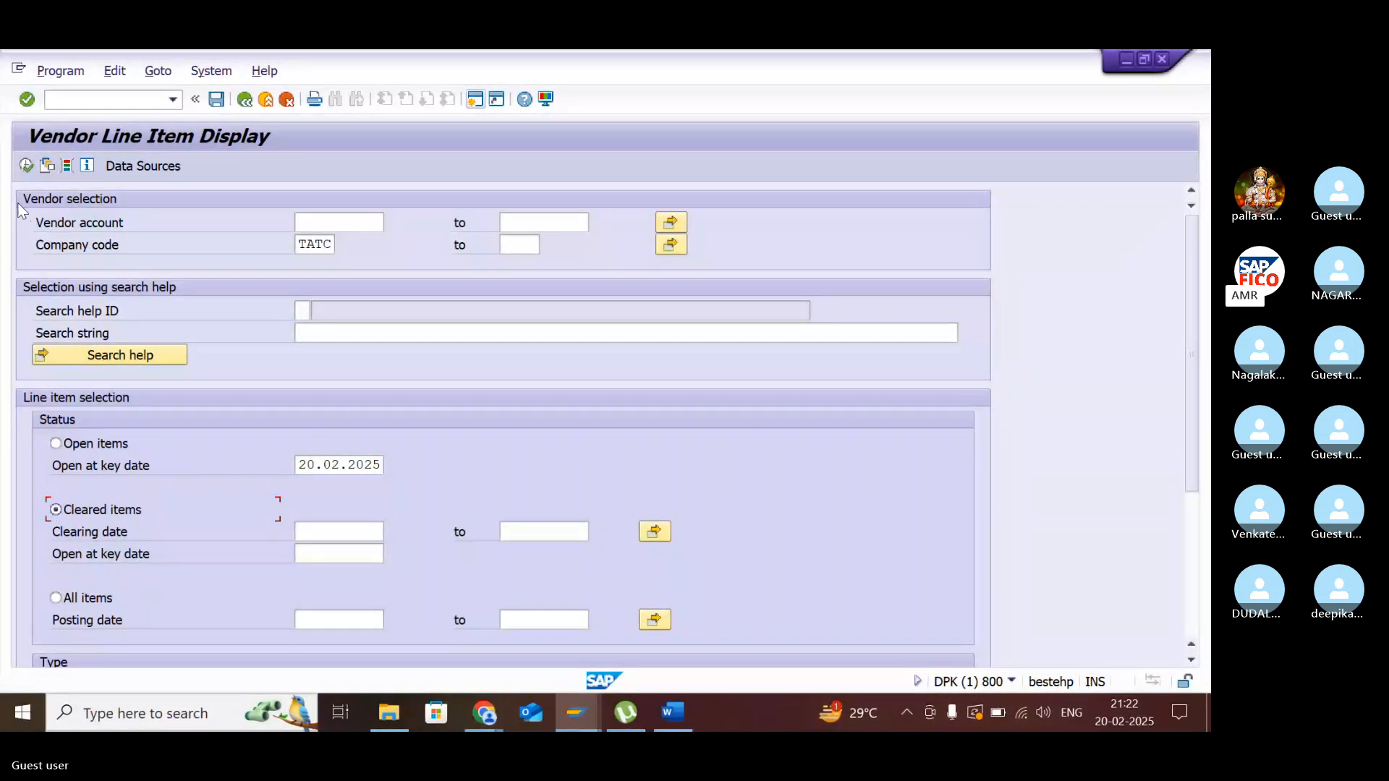
click(26, 166)
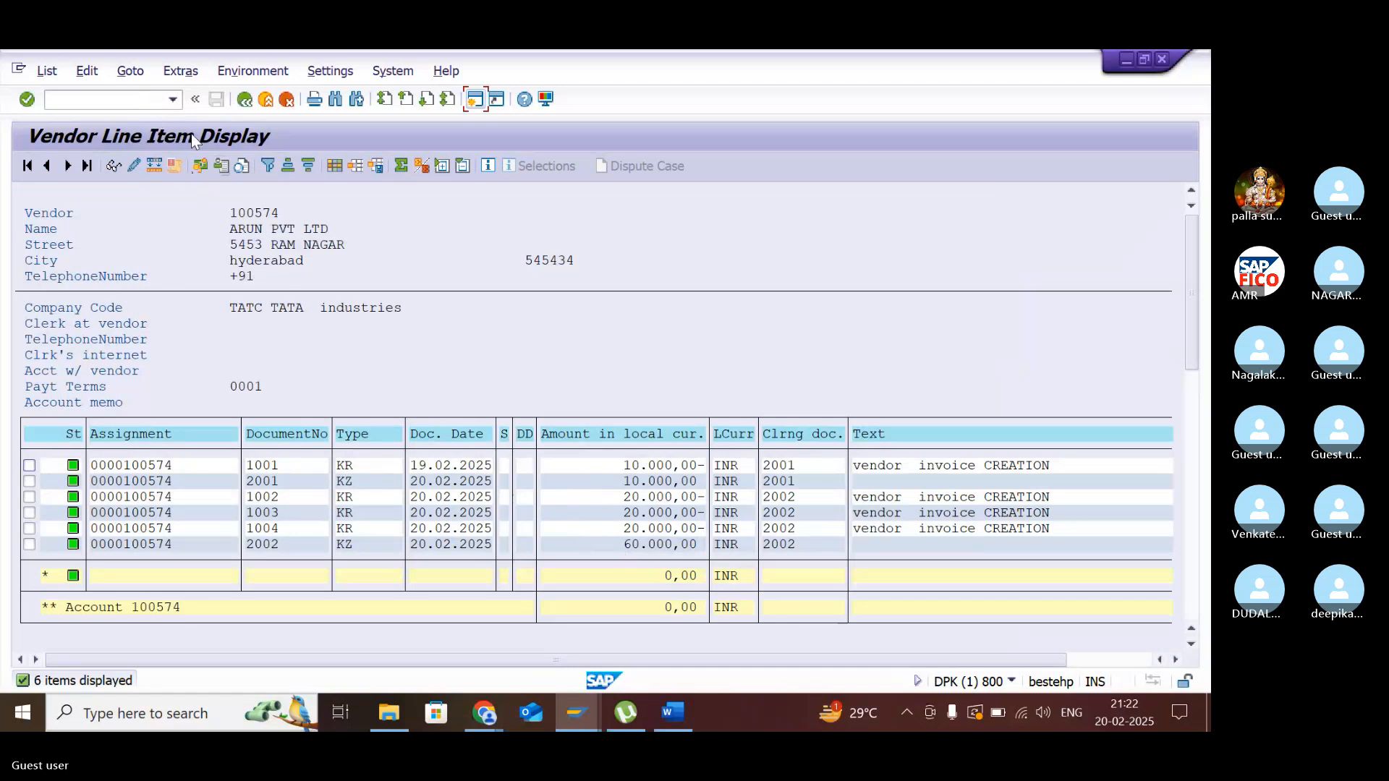
- Start vendor invoice entry with transaction FB60 and select the TATC vendor ARUN PVT LTD through the vendor search
click(142, 96)
text(/nfb60)
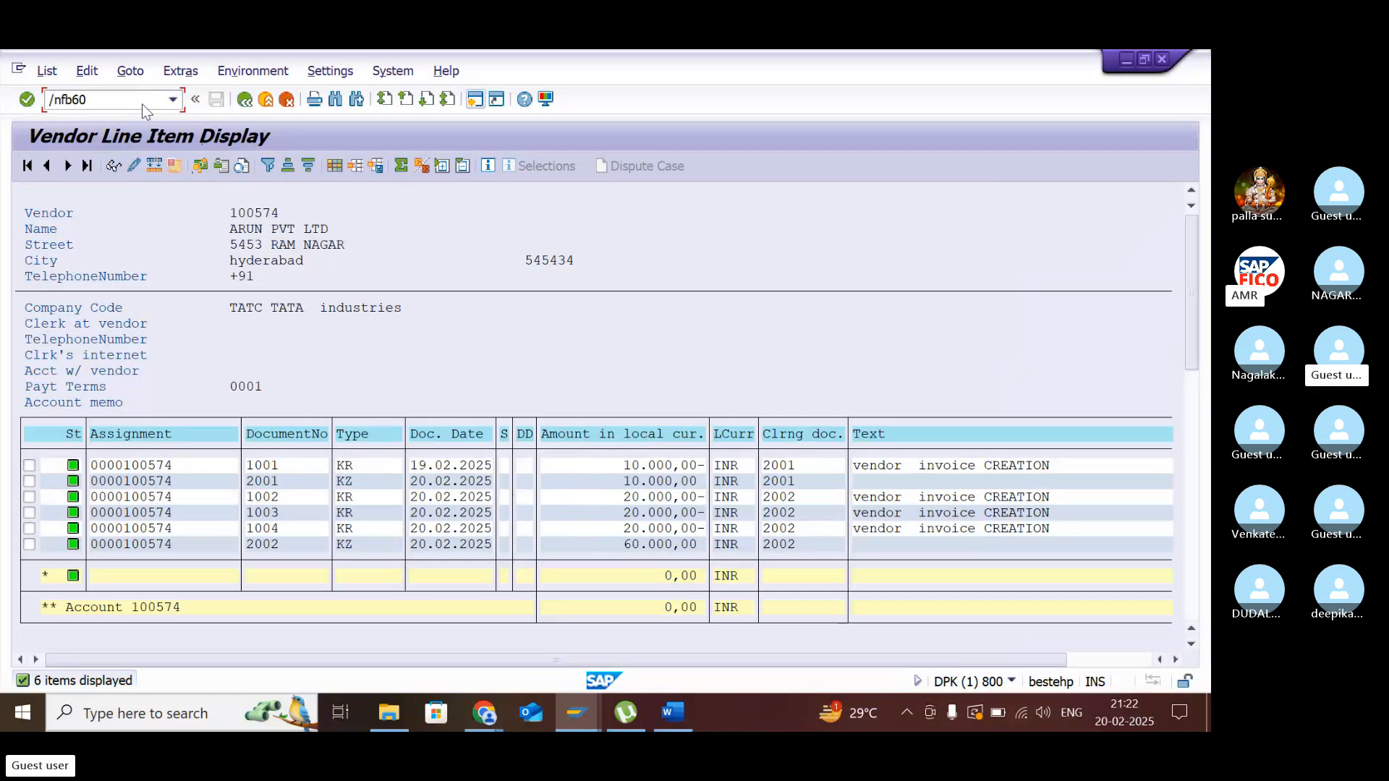
key(Return)
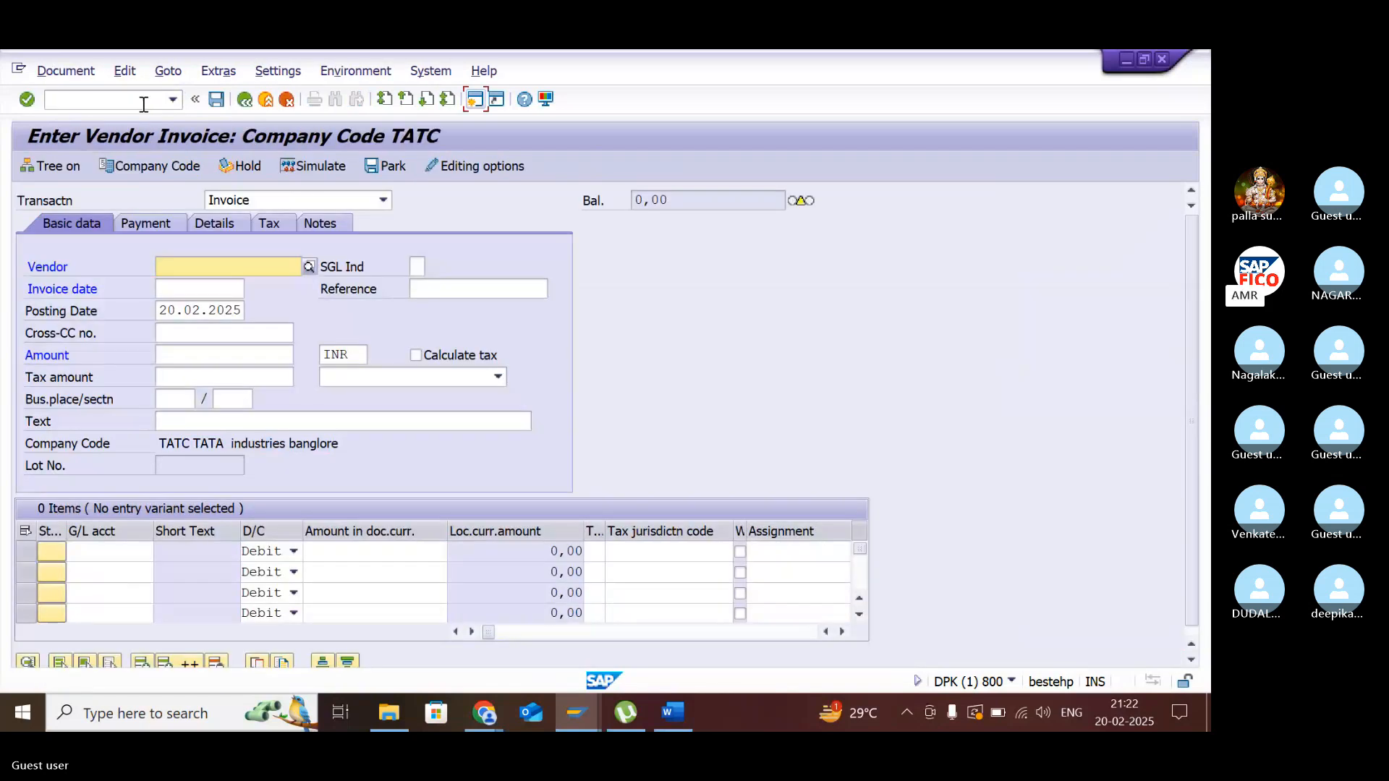
click(308, 265)
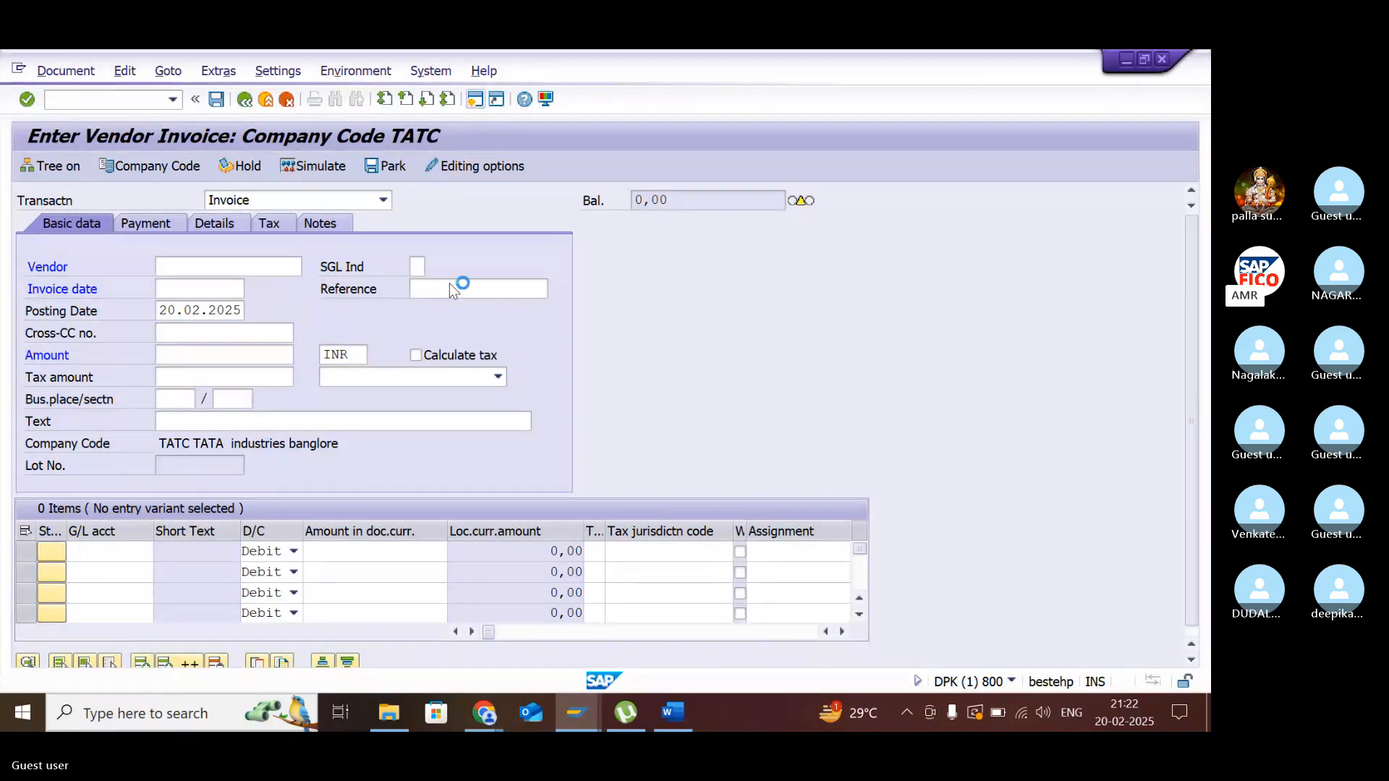
key(Return)
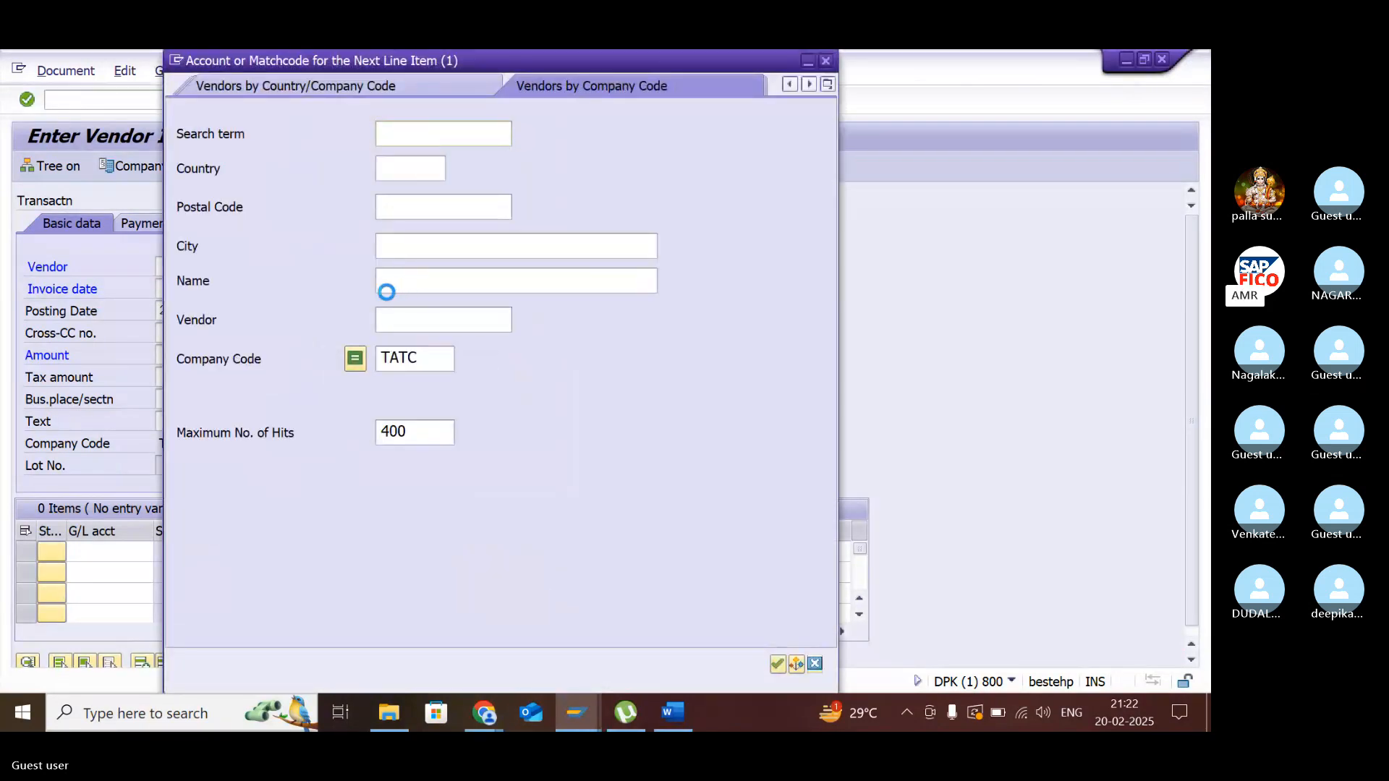
double_click(353, 171)
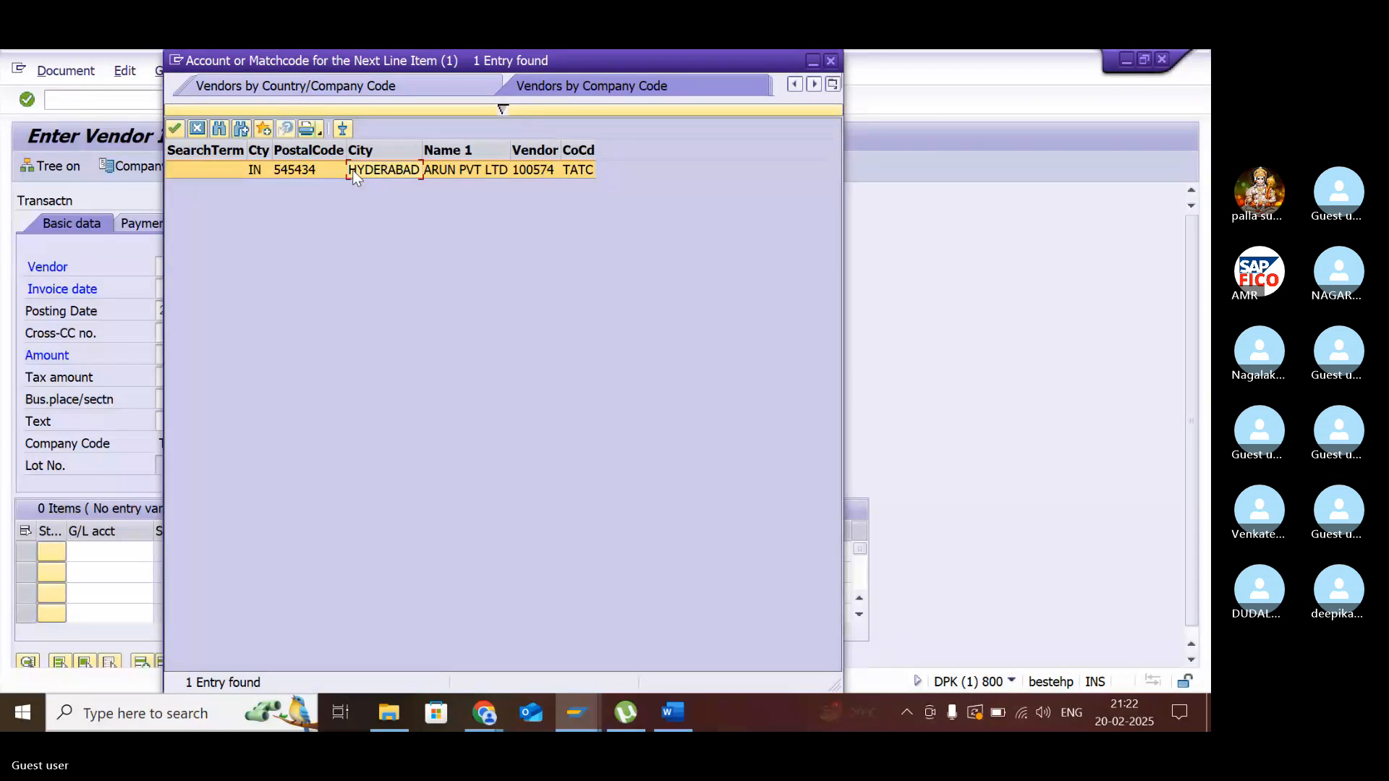
- Fill in the invoice's basic data with invoice date 20.02.2025, text "vendor invoice CREATION" and amount 30000
click(217, 288)
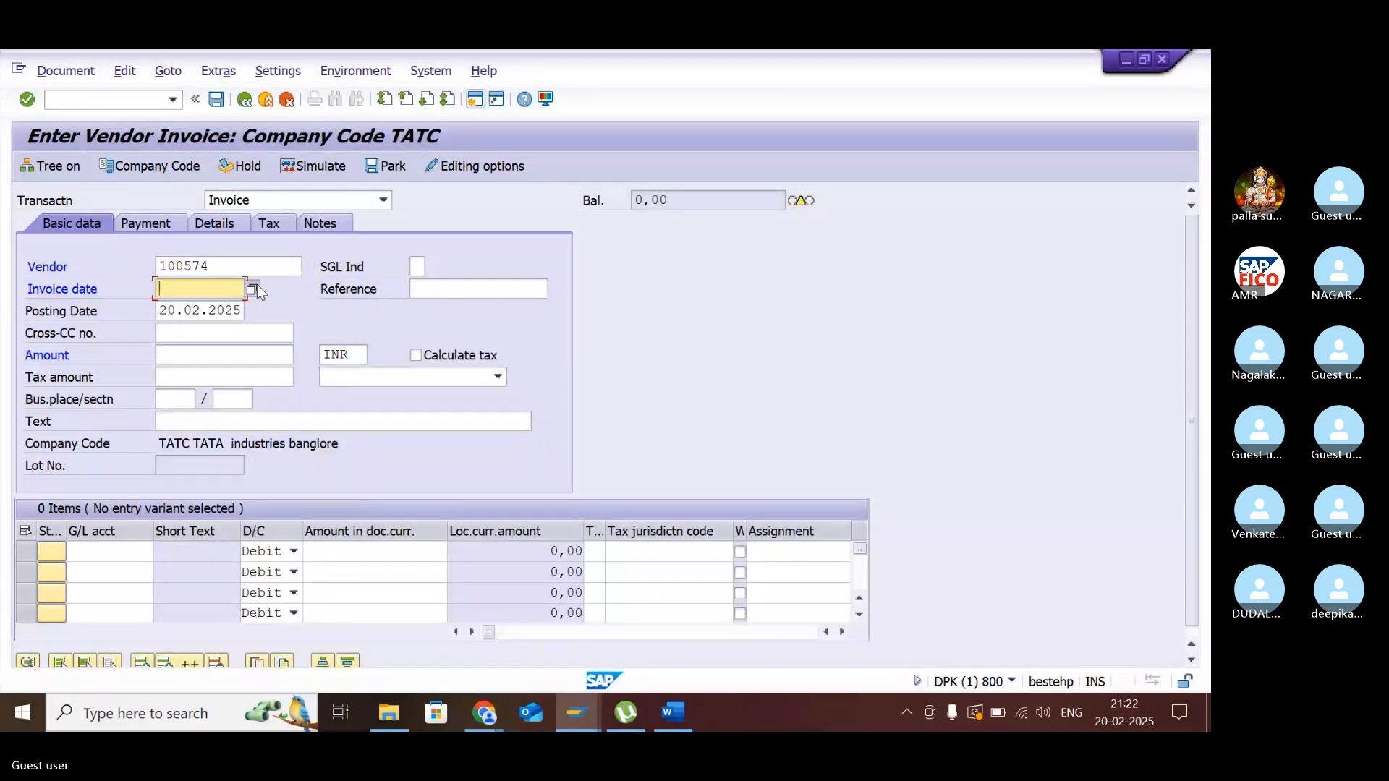
click(252, 289)
double_click(366, 465)
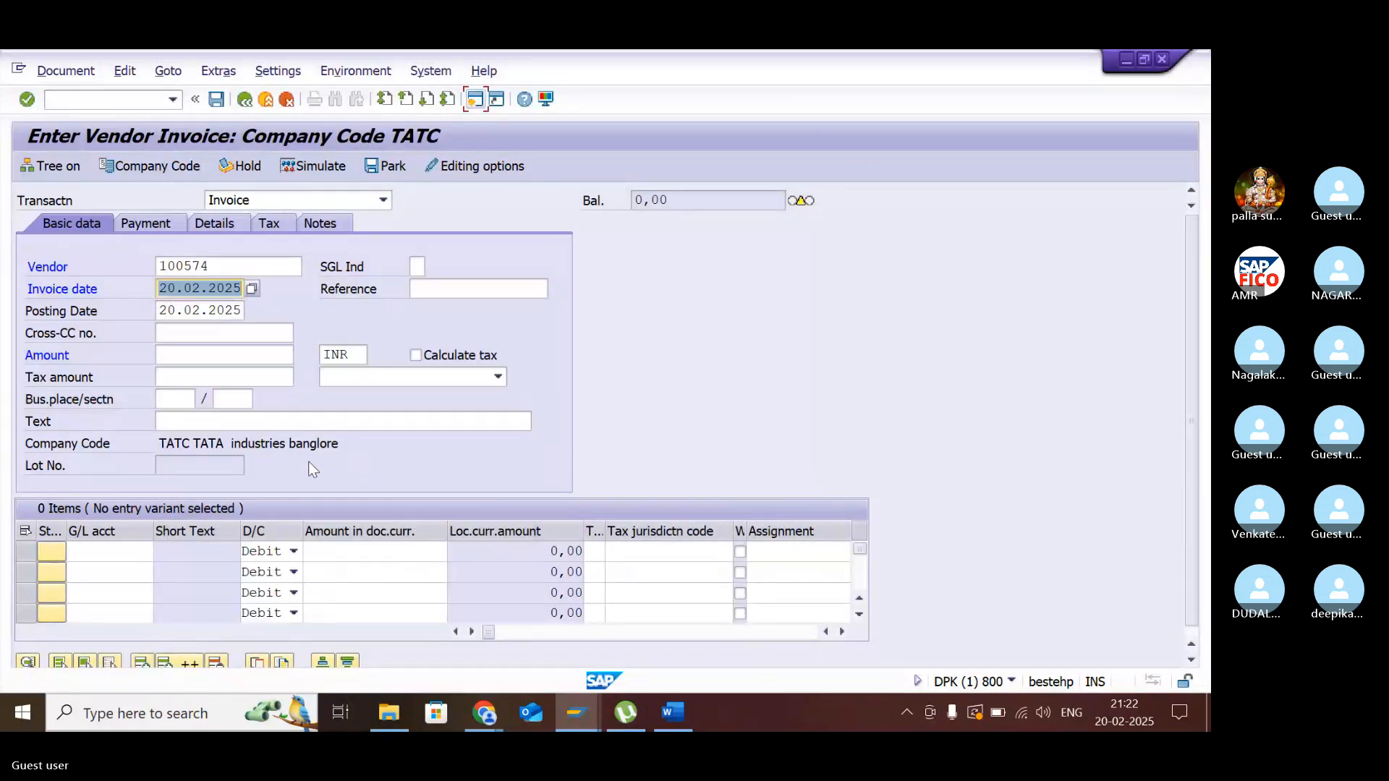
click(208, 421)
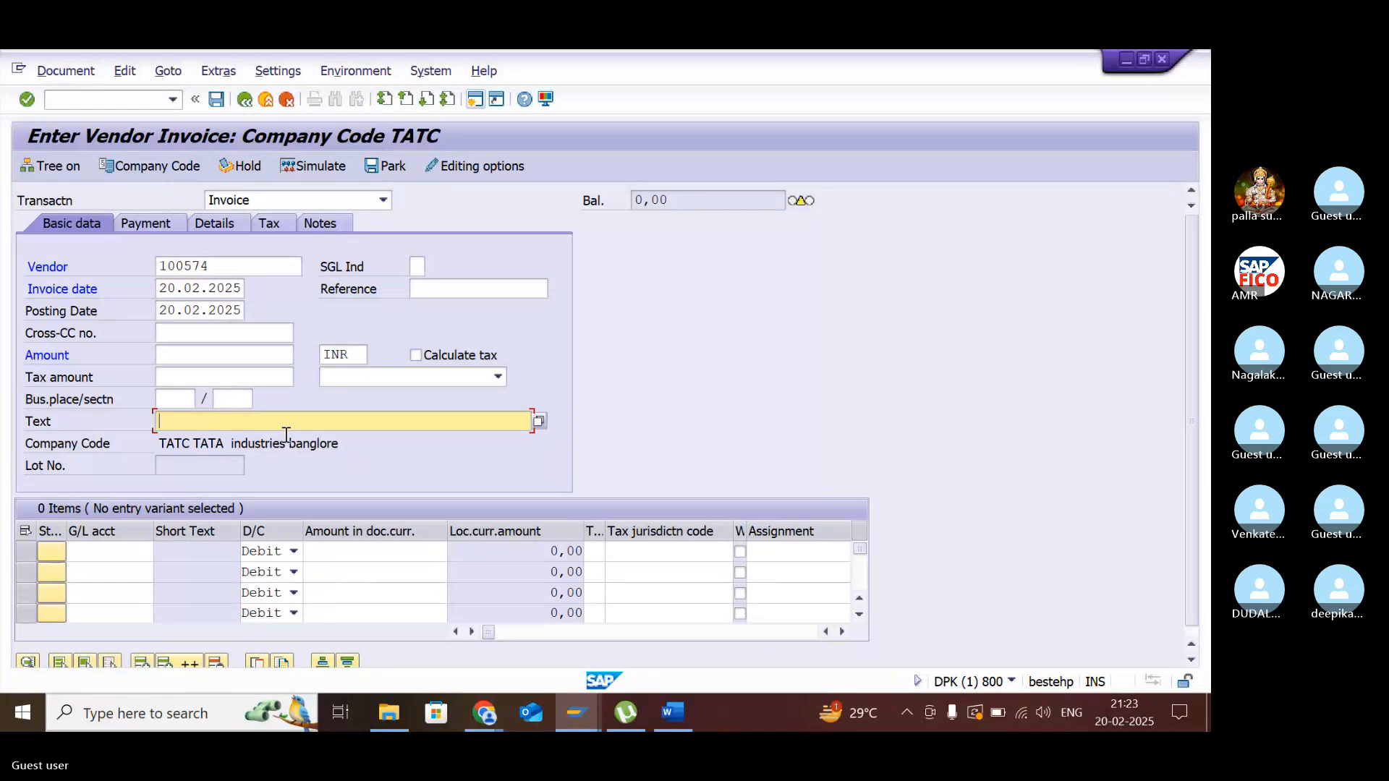
text(v)
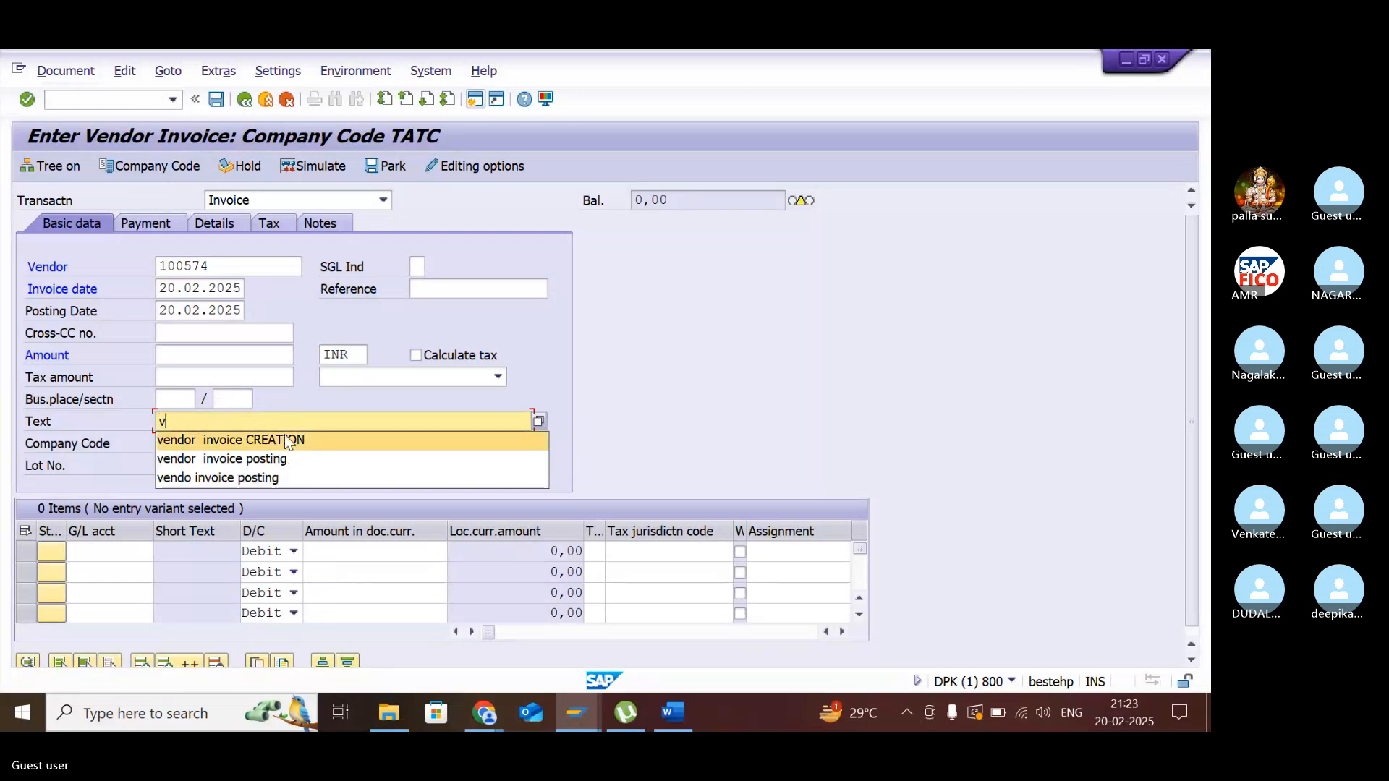
click(288, 441)
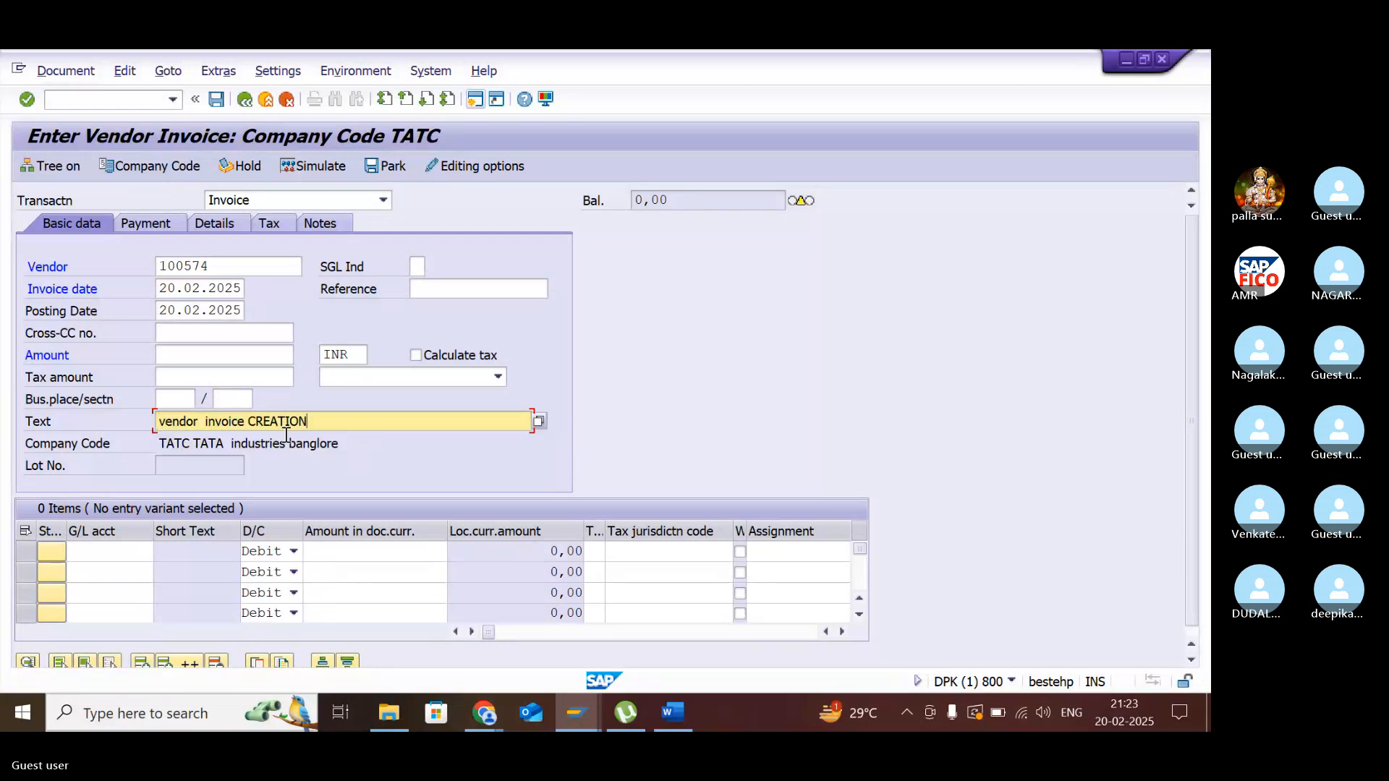
click(223, 355)
text(30000)
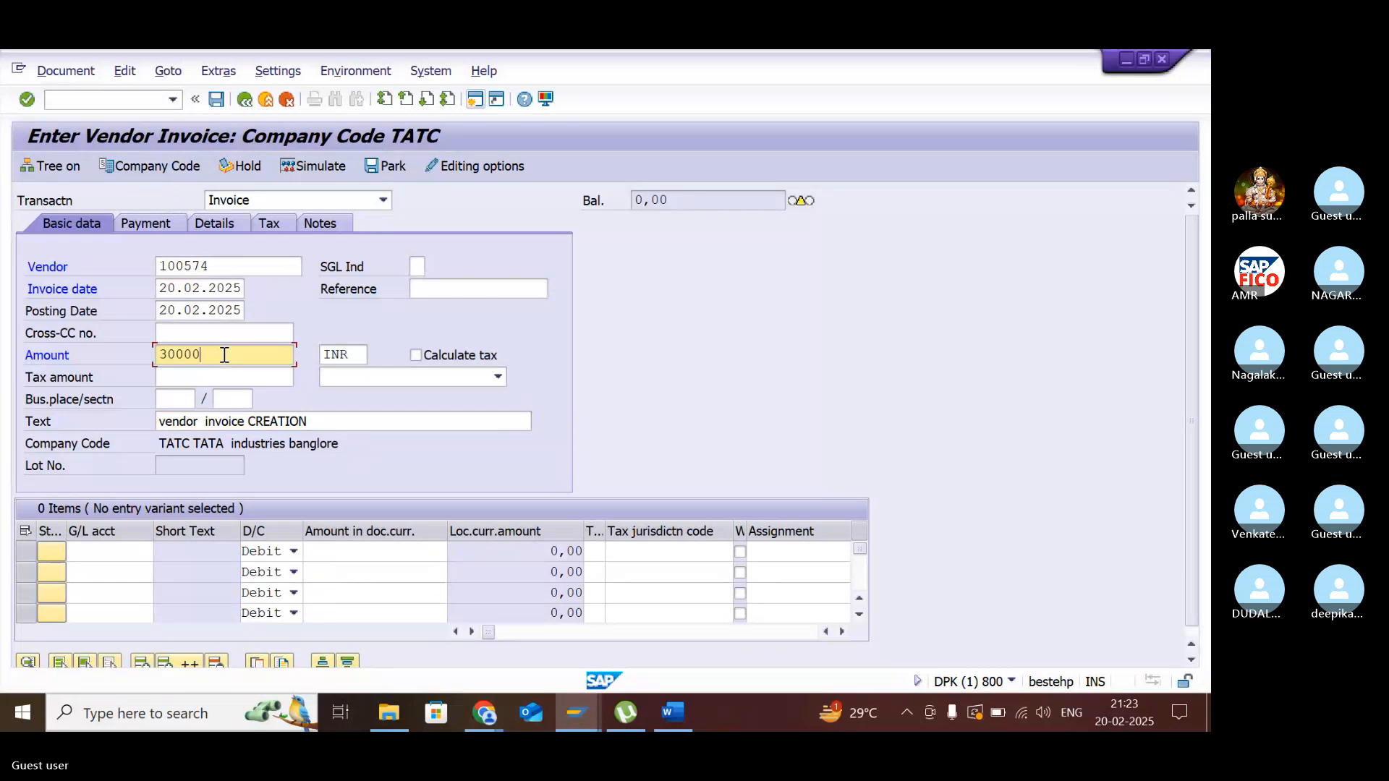
- Add a debit line item for the raw materials G/L account with amount 30000
click(119, 553)
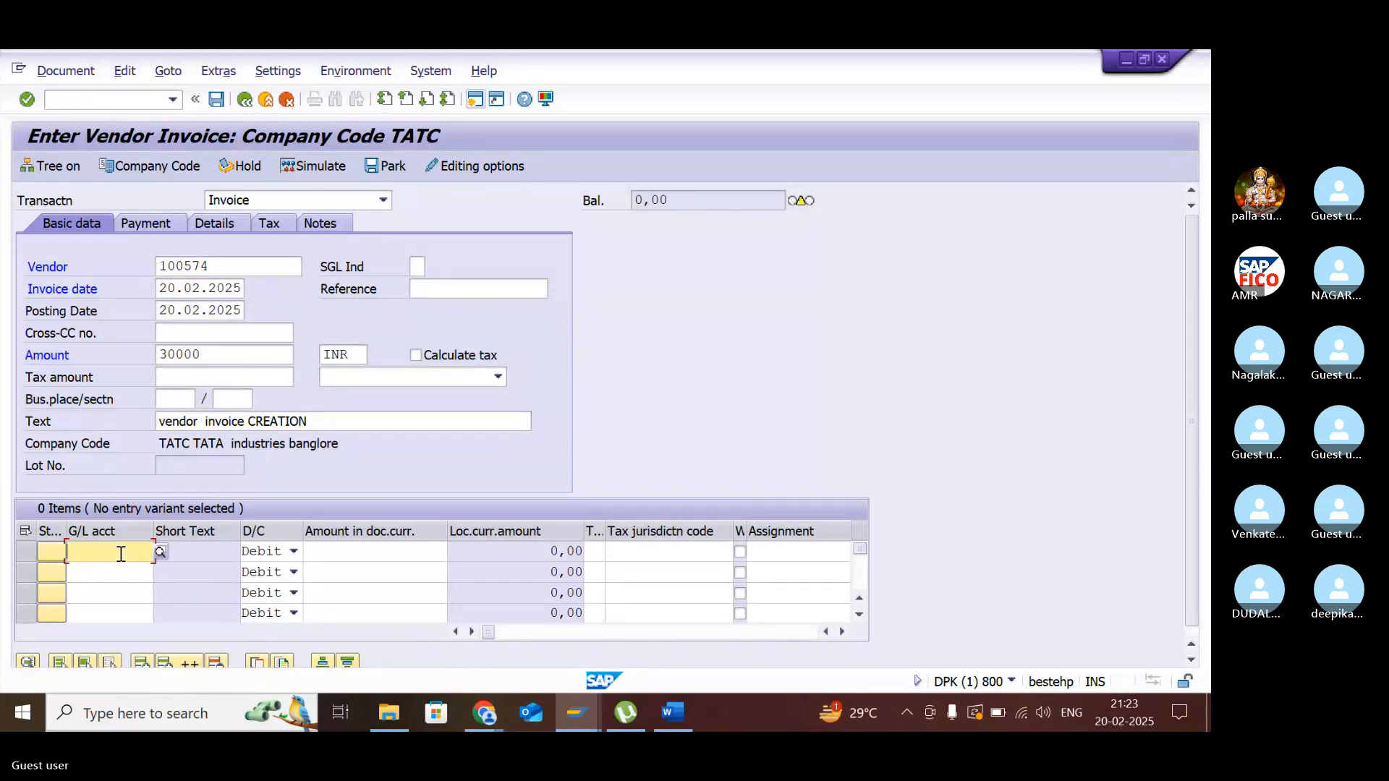
click(160, 551)
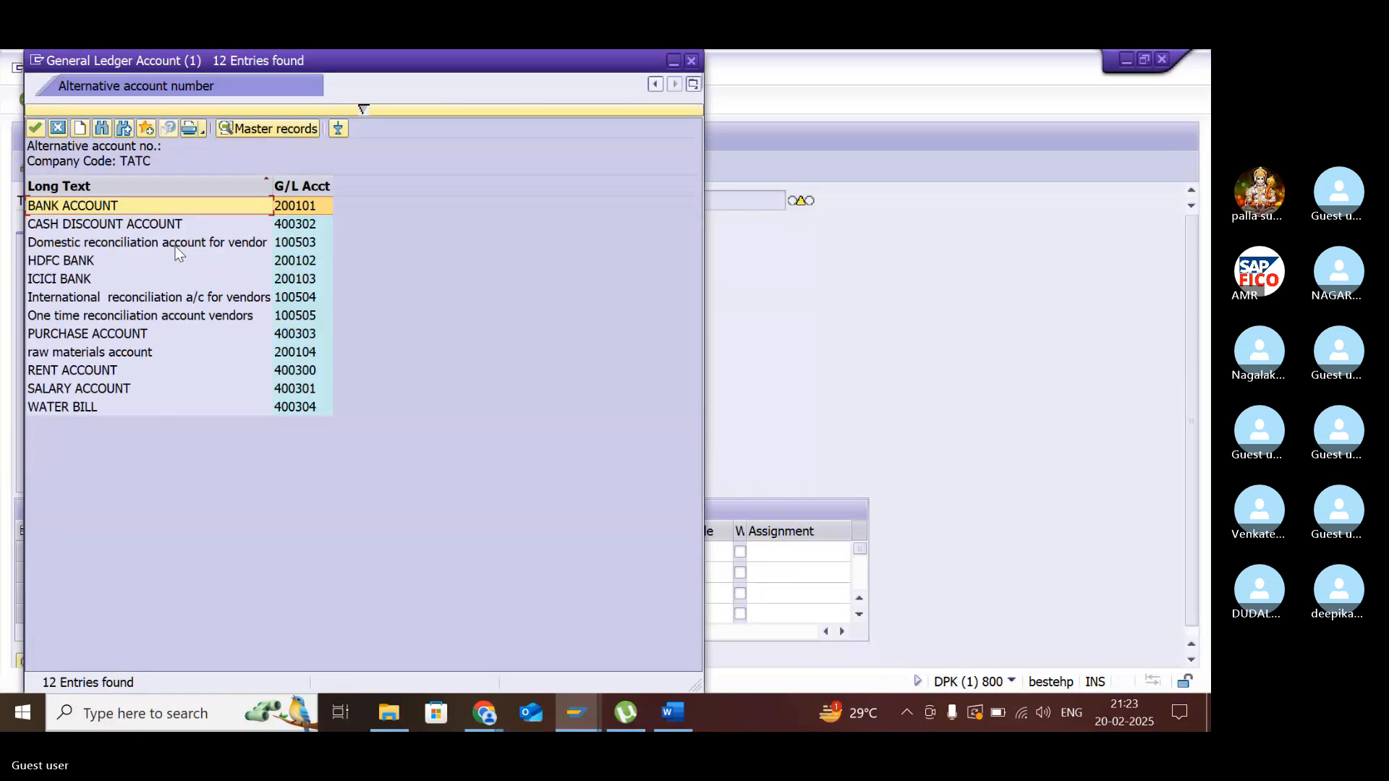
double_click(104, 354)
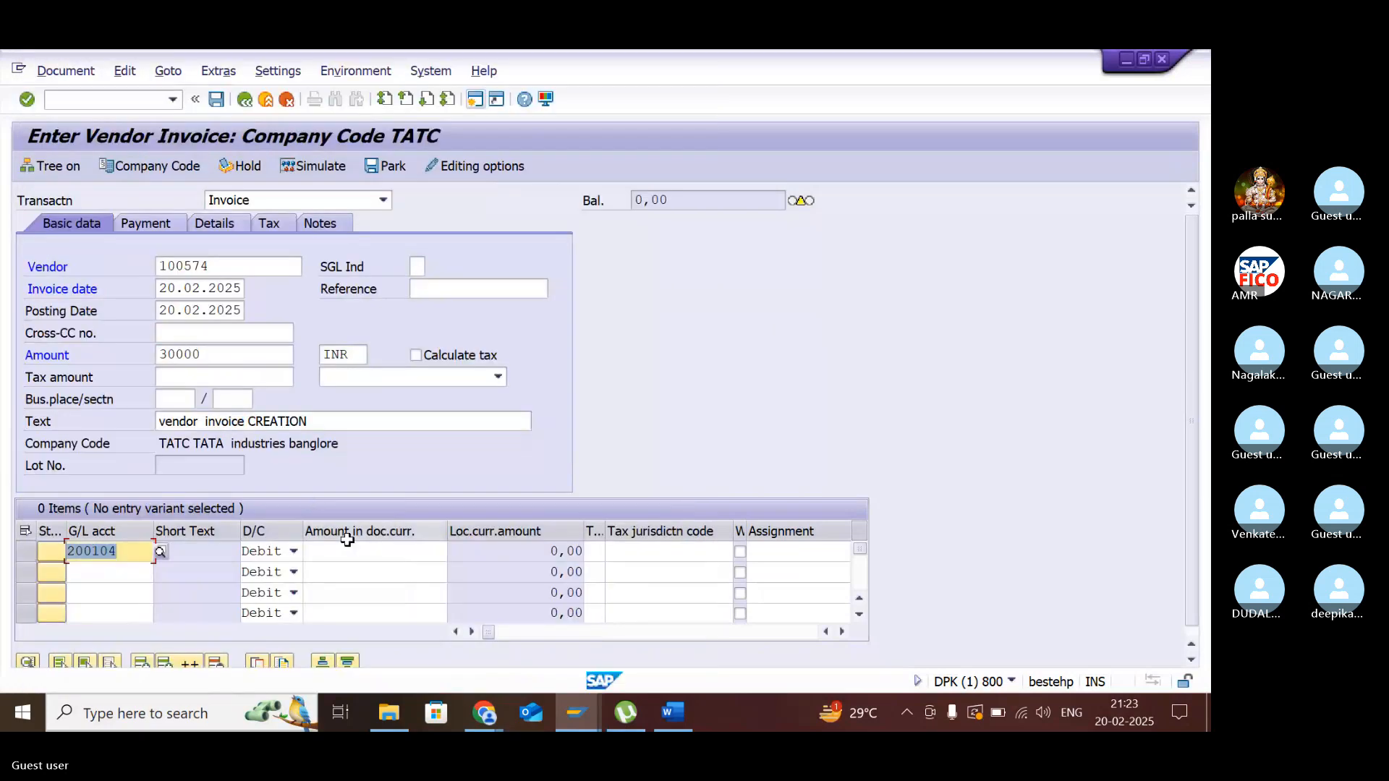
click(343, 554)
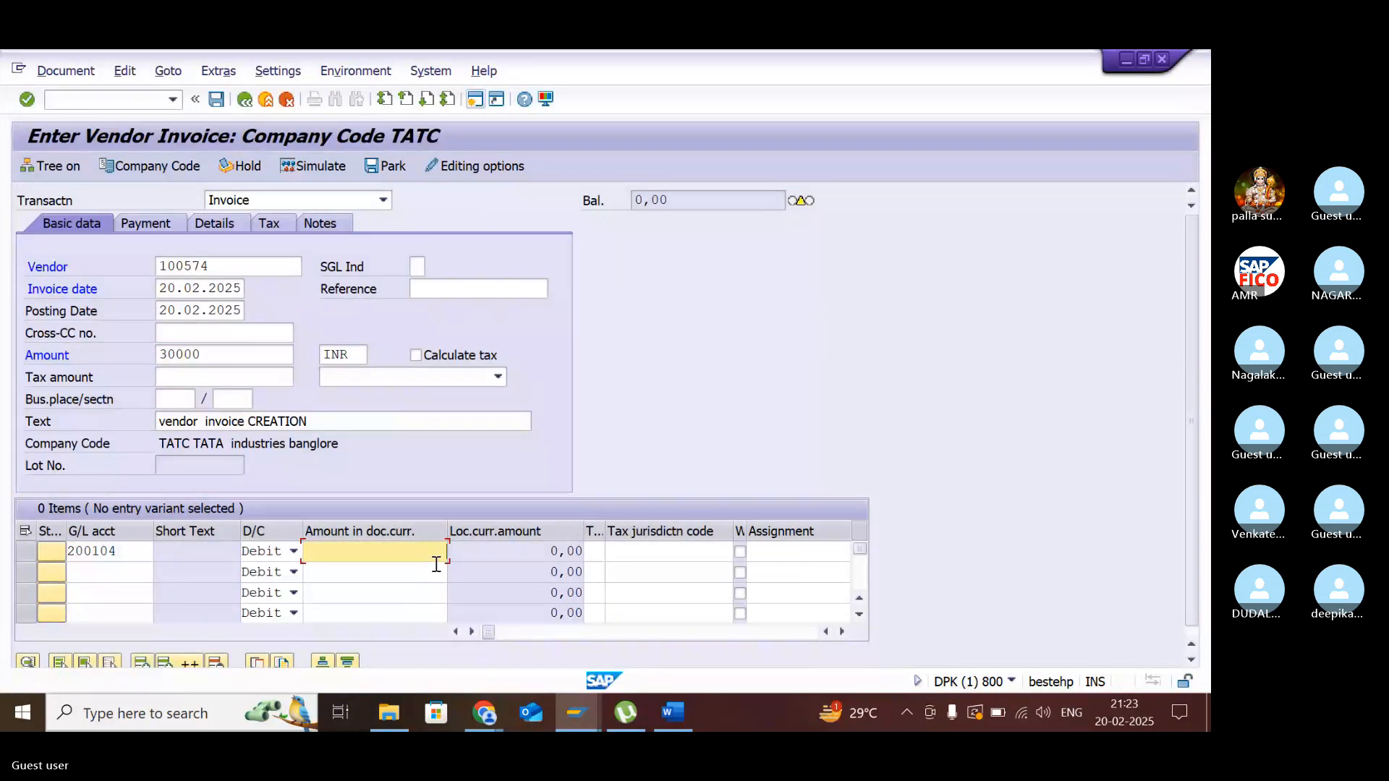
text(30000)
key(Return)
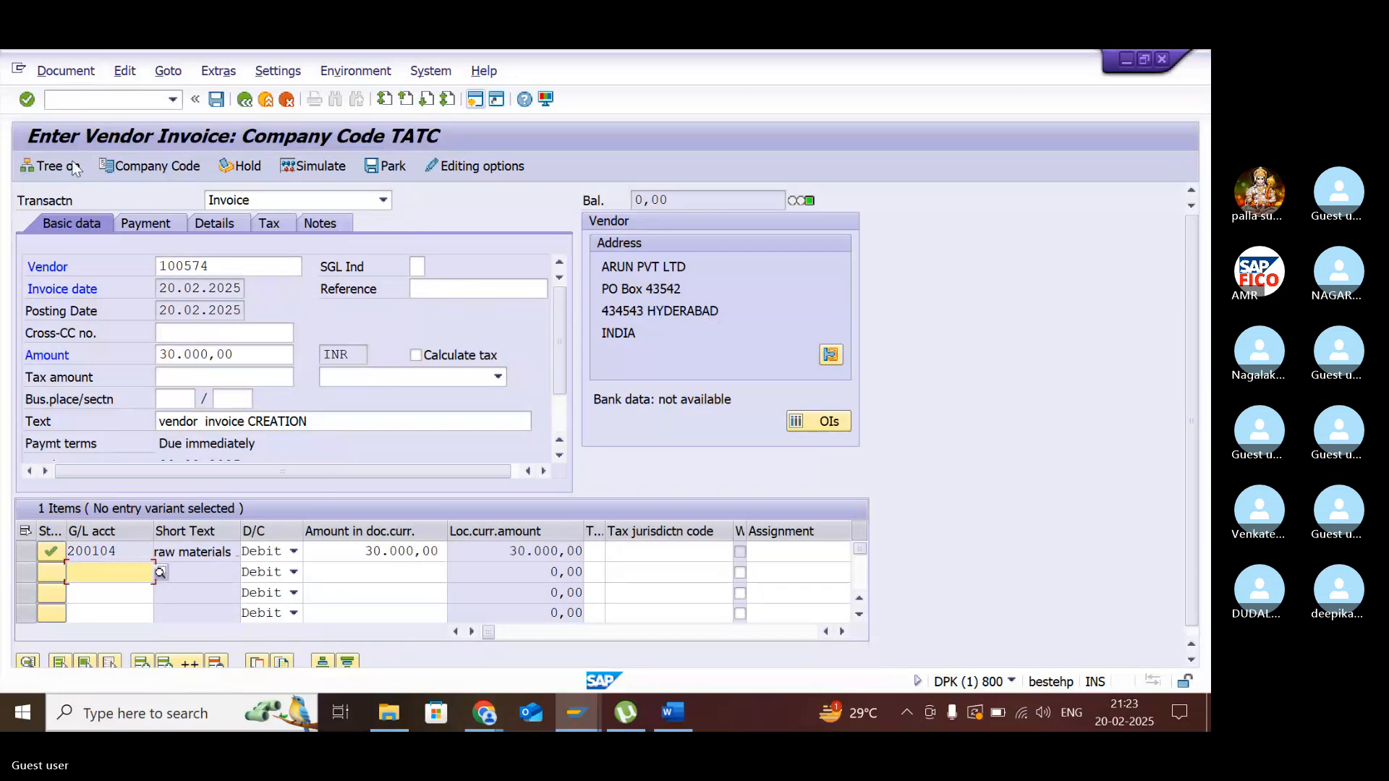
- Simulate the 30000 vendor invoice and post it
click(66, 72)
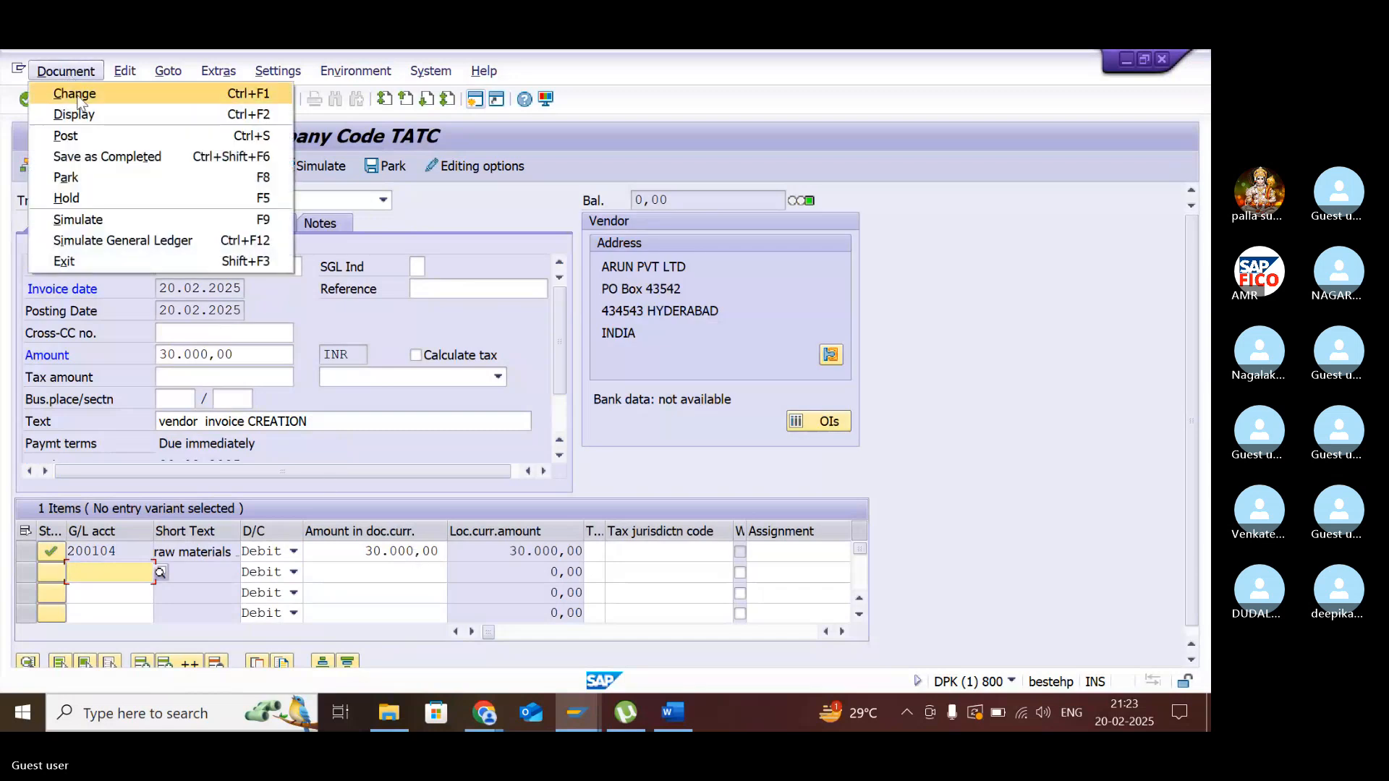
click(140, 223)
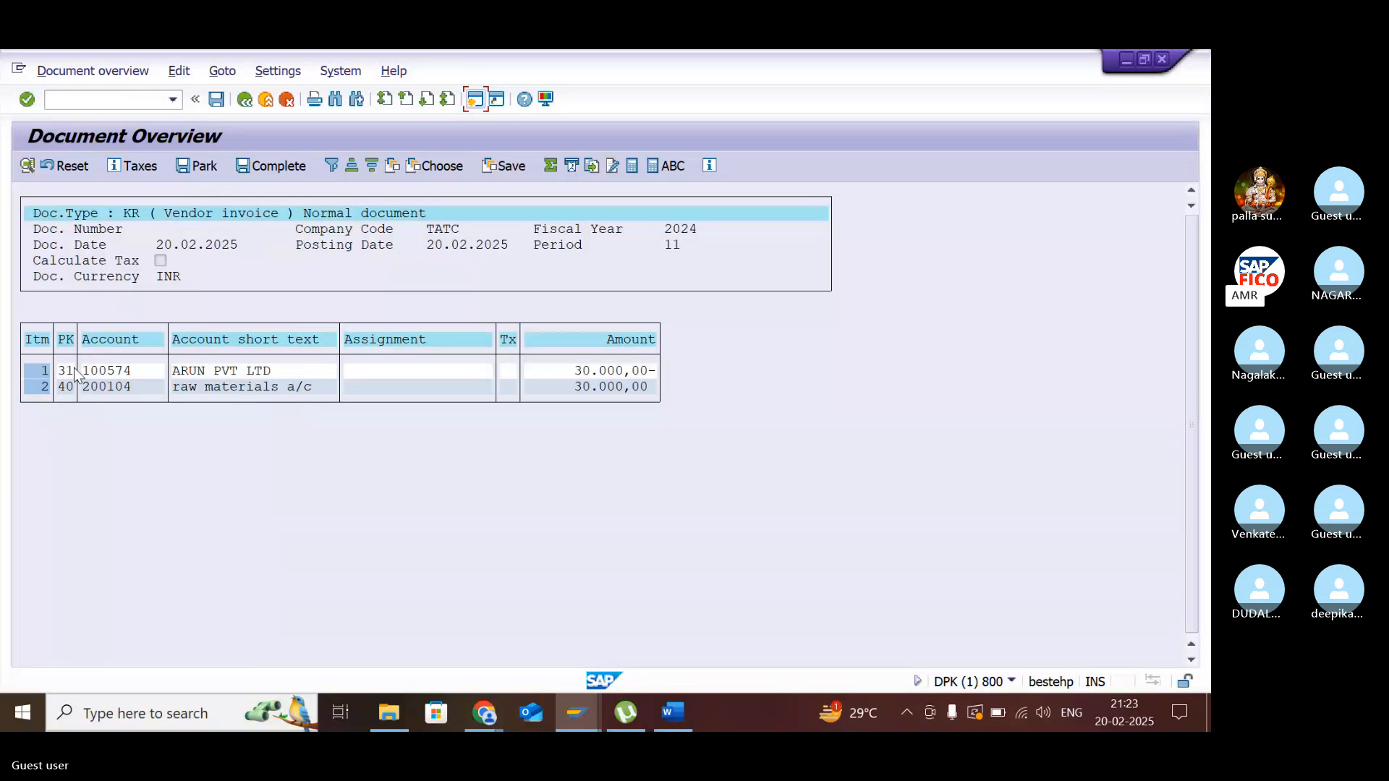
click(216, 99)
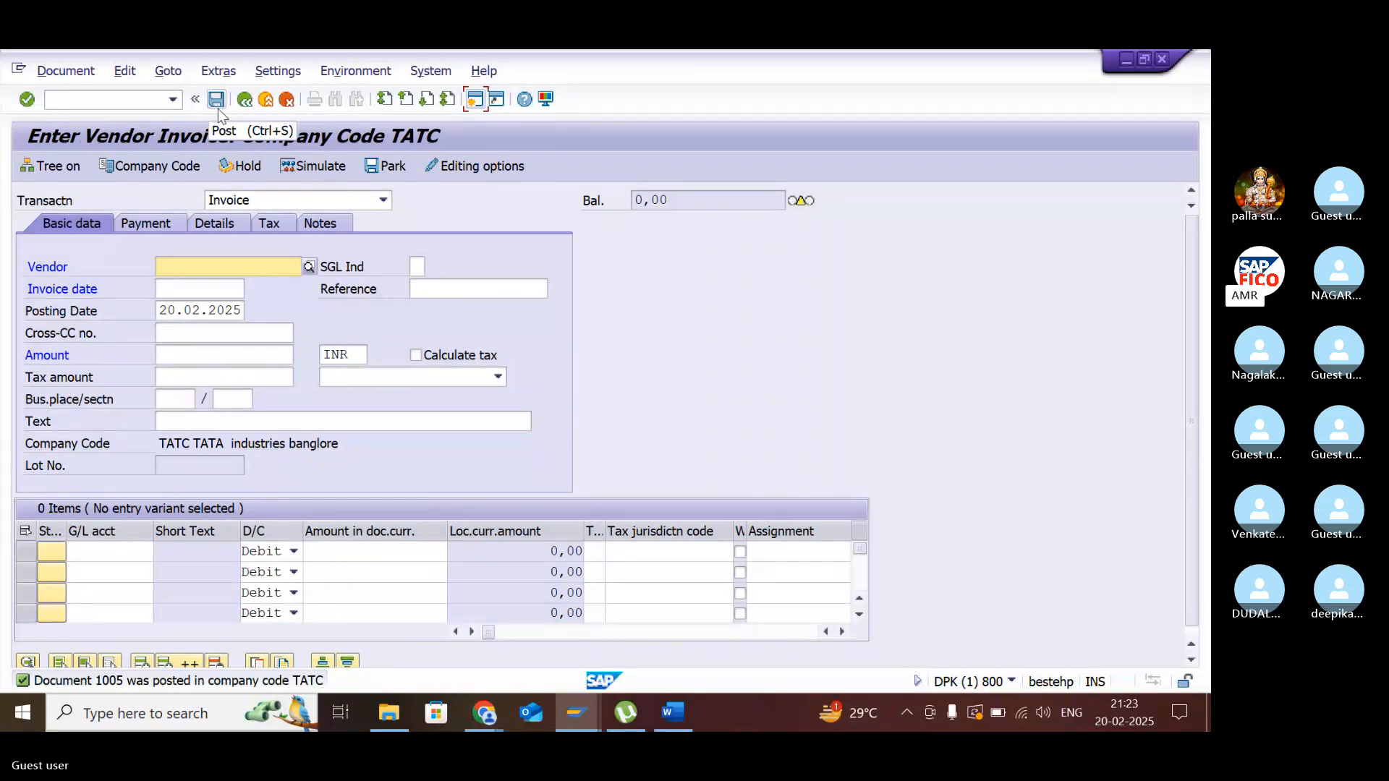
- Post a second 30000 vendor invoice with reference to the invoice just posted, keeping its proposed header data and line items
click(176, 75)
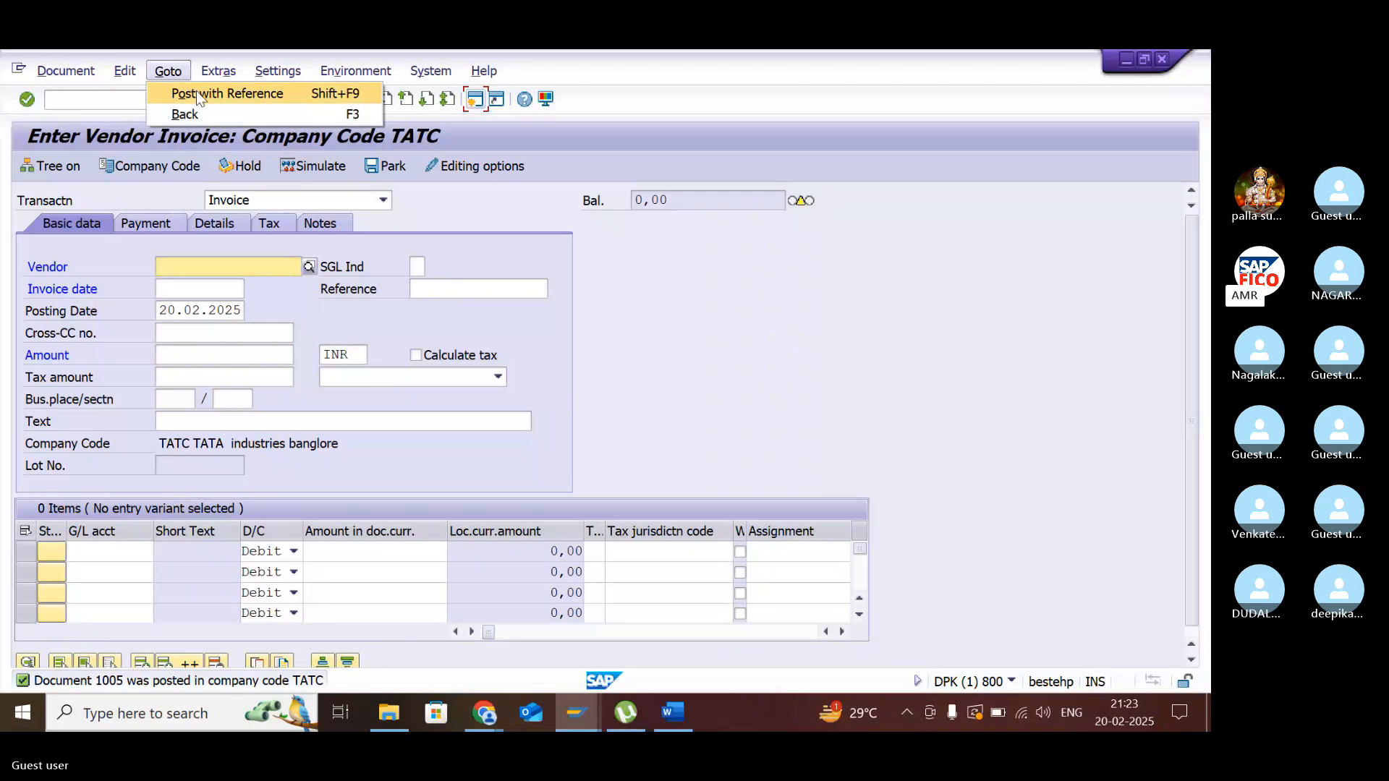
click(196, 93)
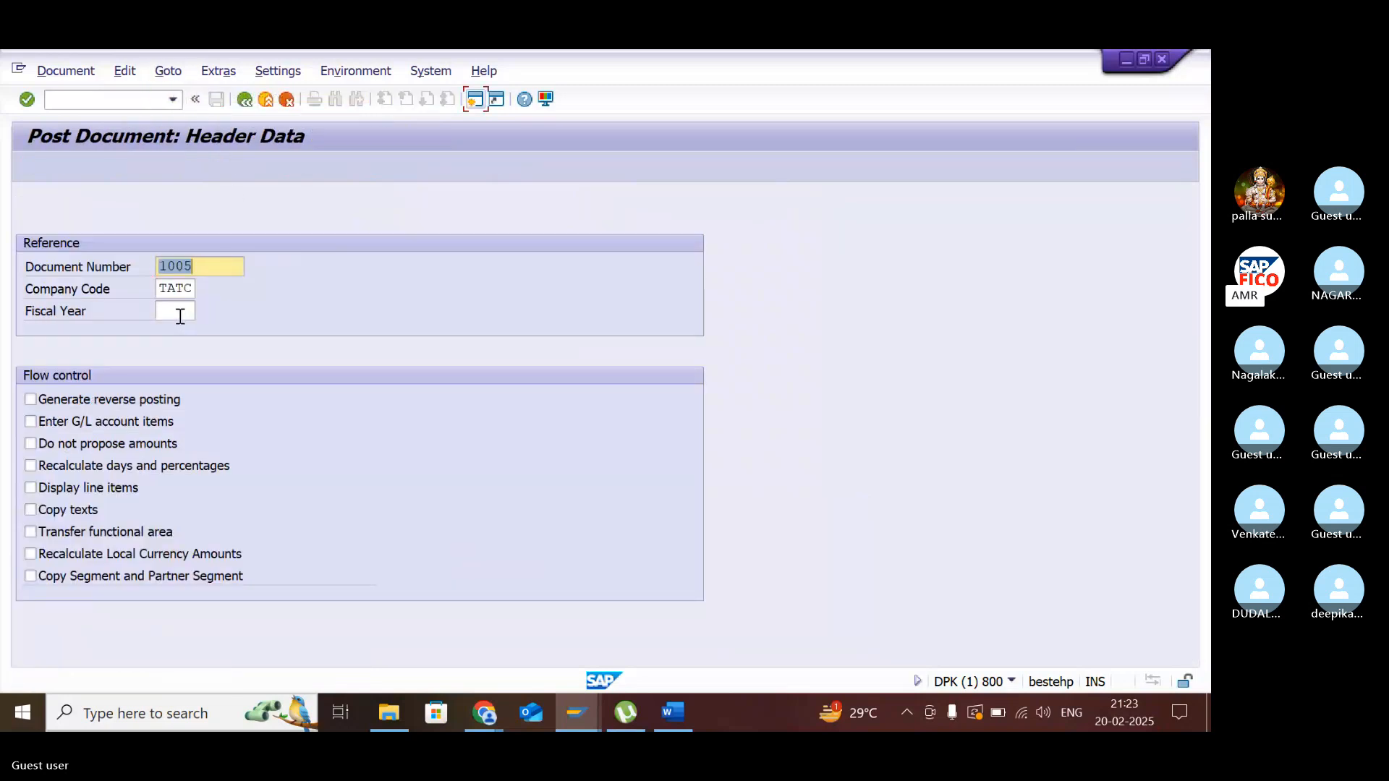
key(Return)
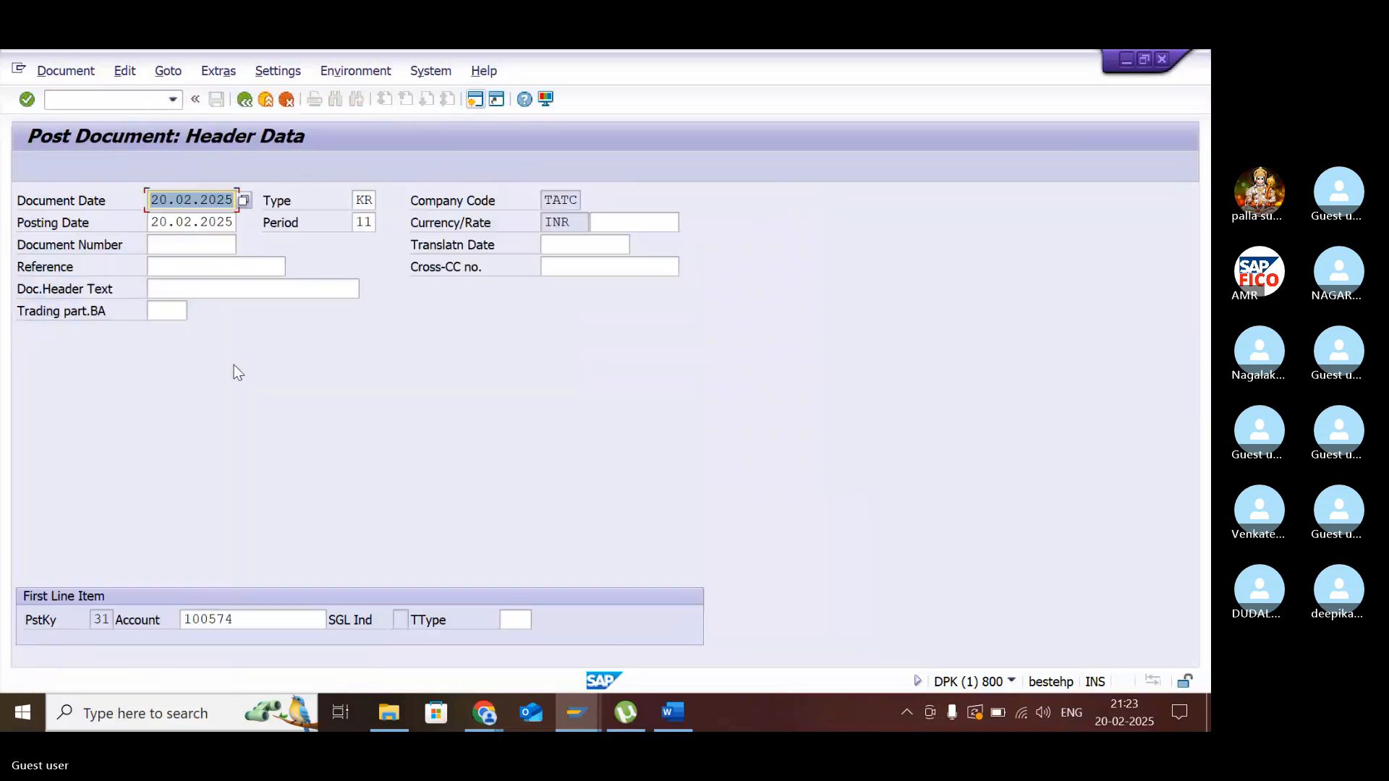
key(Return)
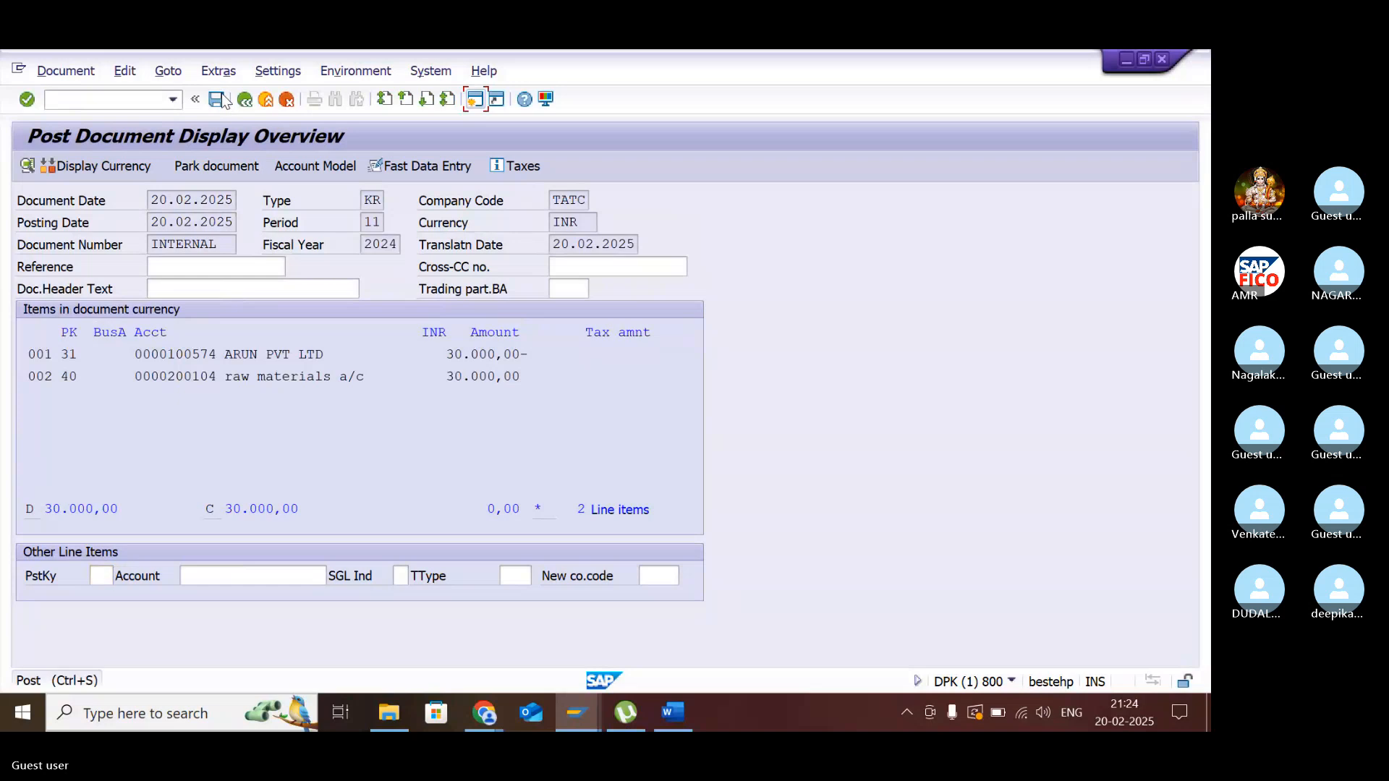
click(216, 99)
click(564, 598)
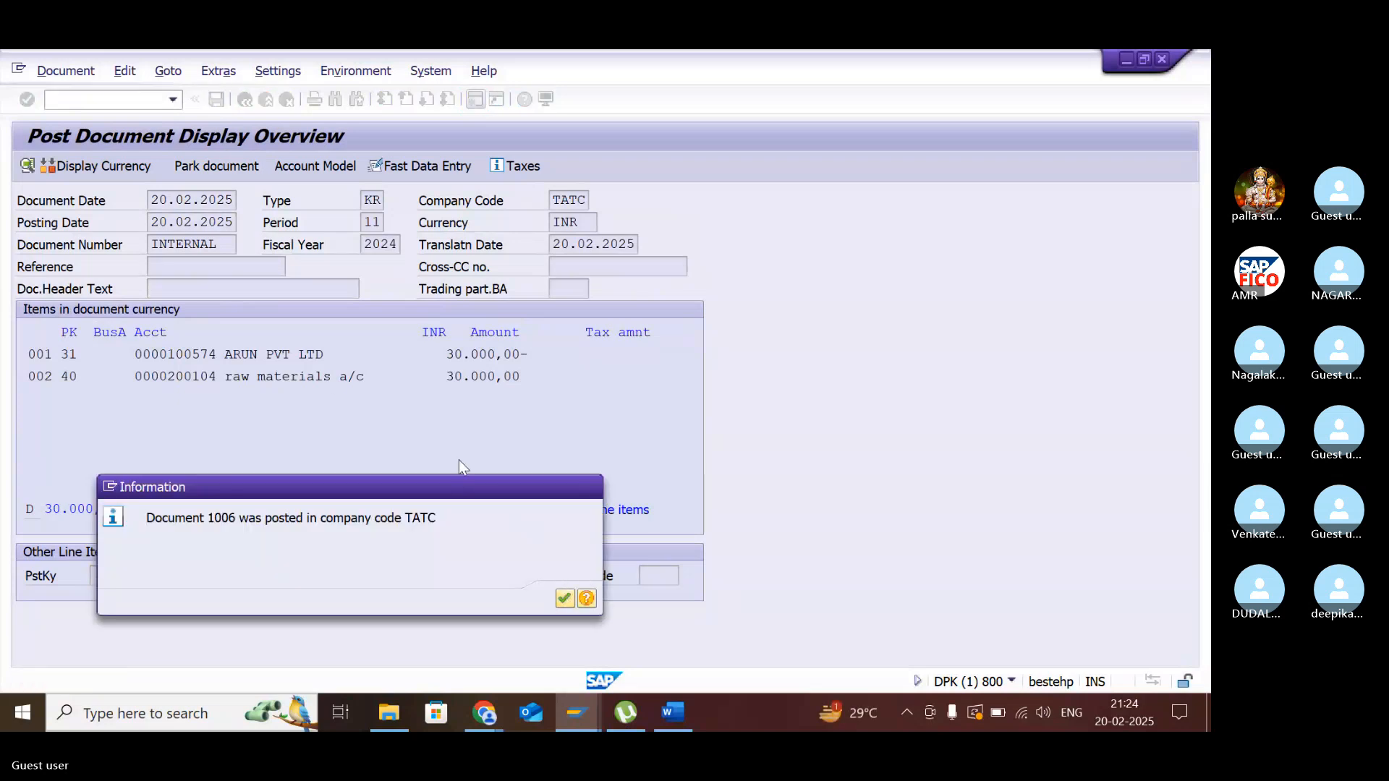
- Post a third 30000 vendor invoice using Post with Reference, accepting the proposed header data and line items
click(168, 71)
click(196, 130)
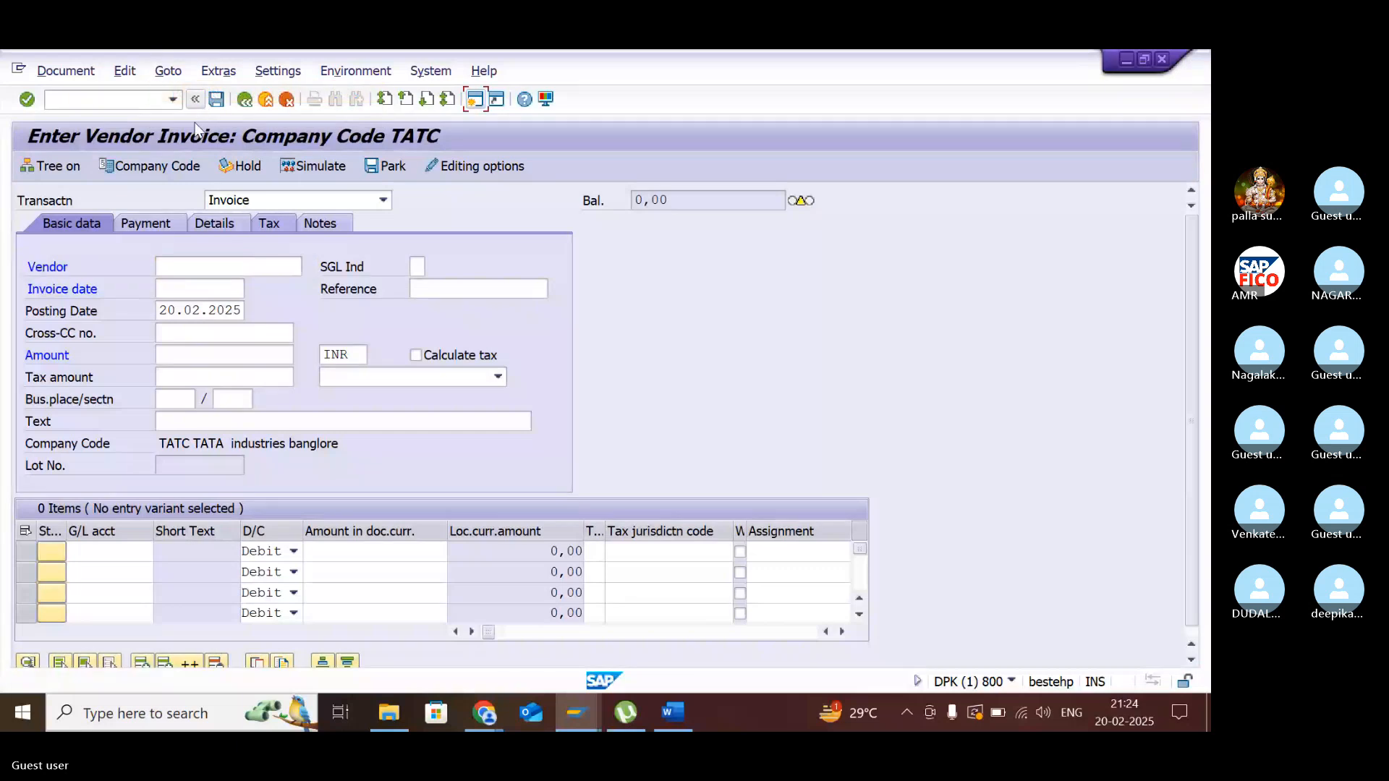
key(Return)
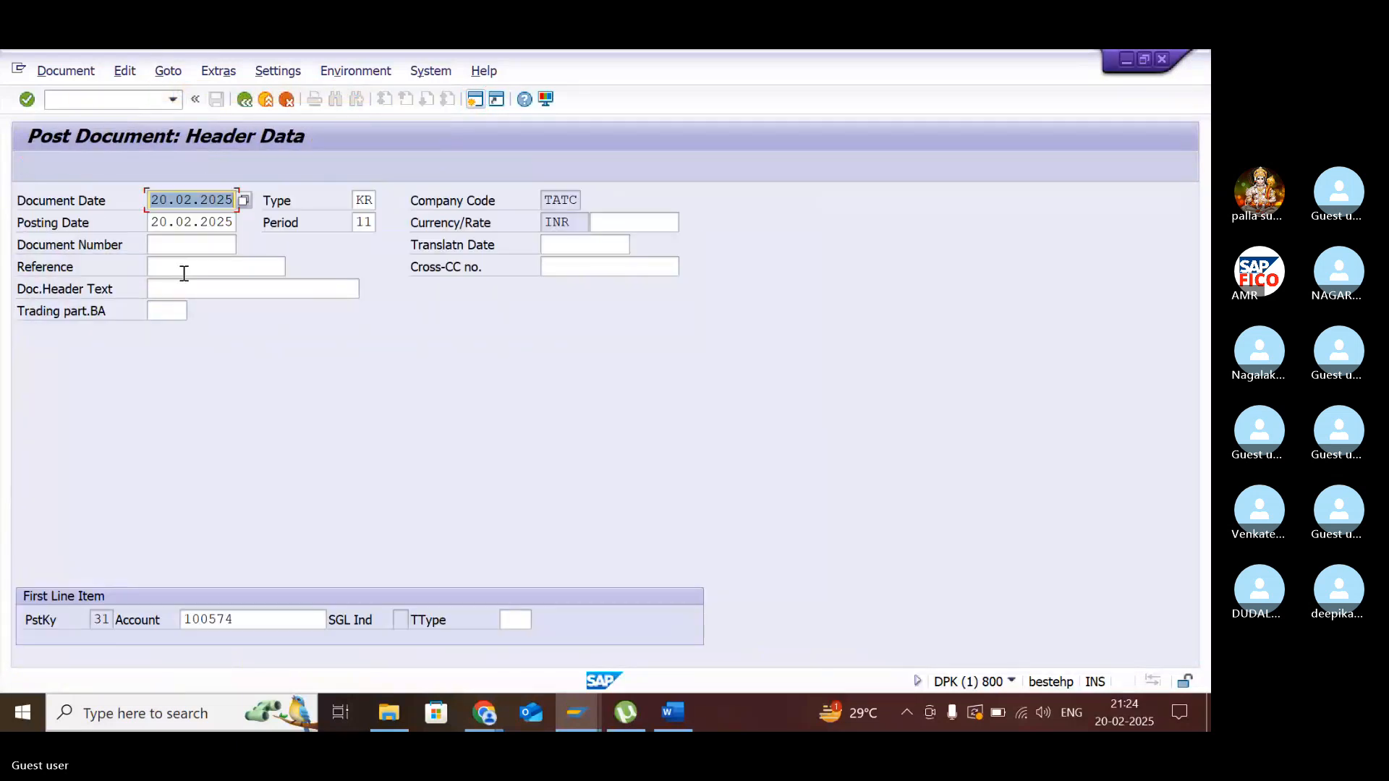
key(Return)
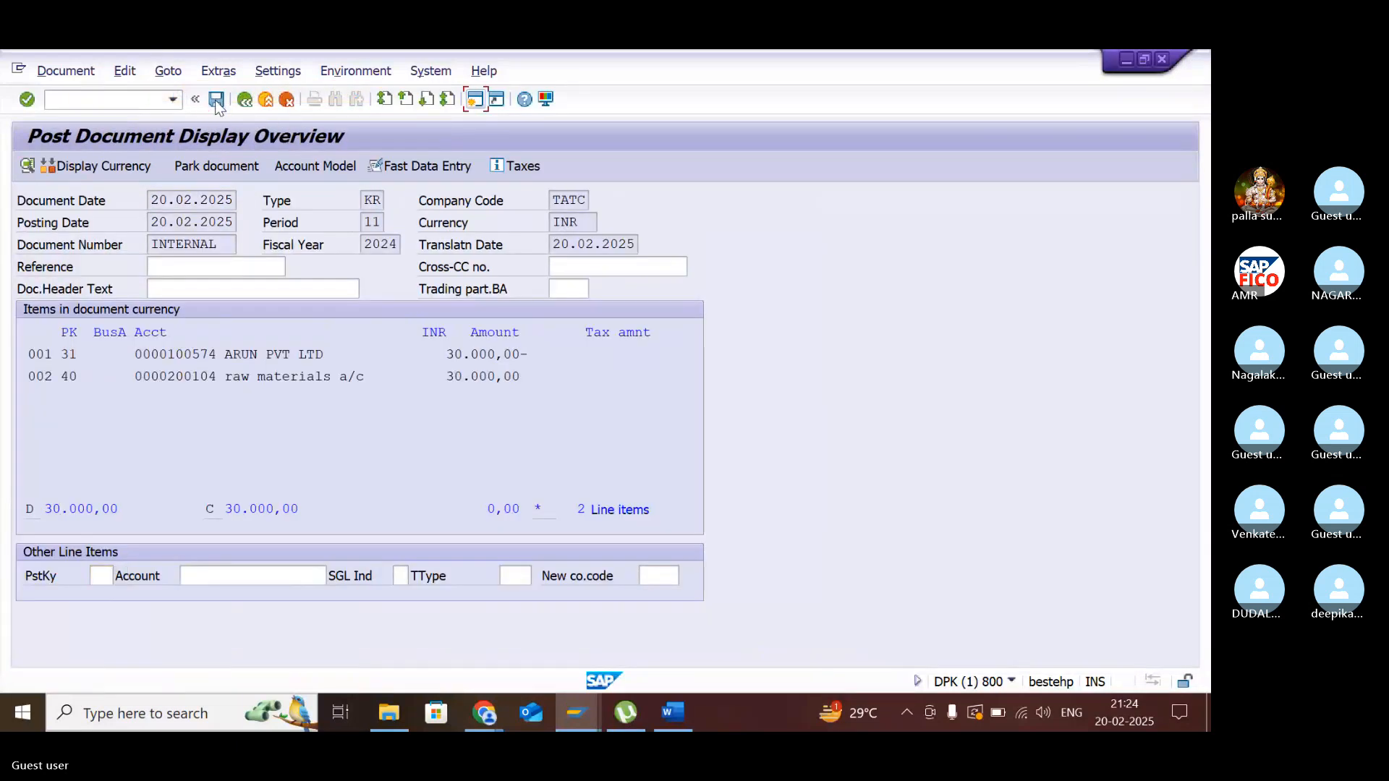
click(216, 99)
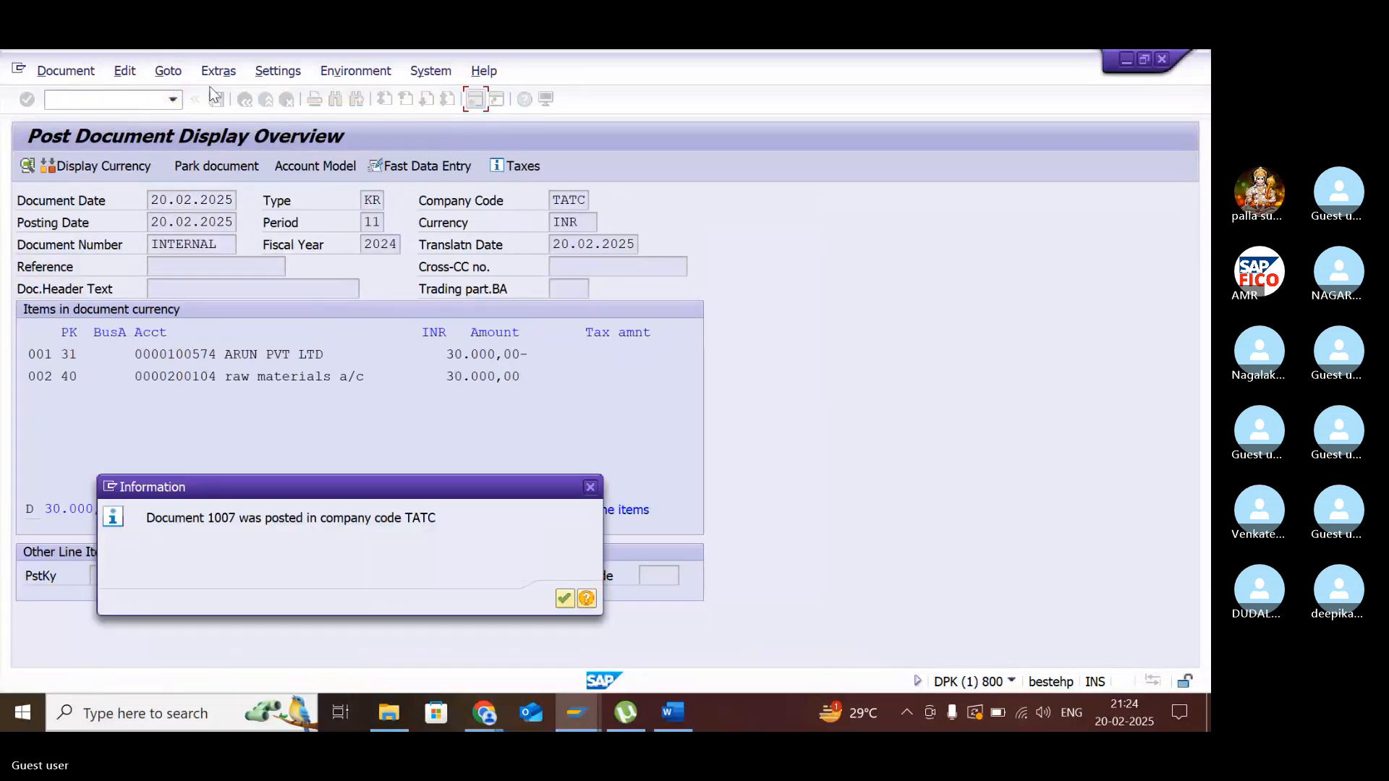
- Post another vendor invoice in company code TATC using document 1007 as the reference, and acknowledge the posting
click(565, 599)
click(168, 70)
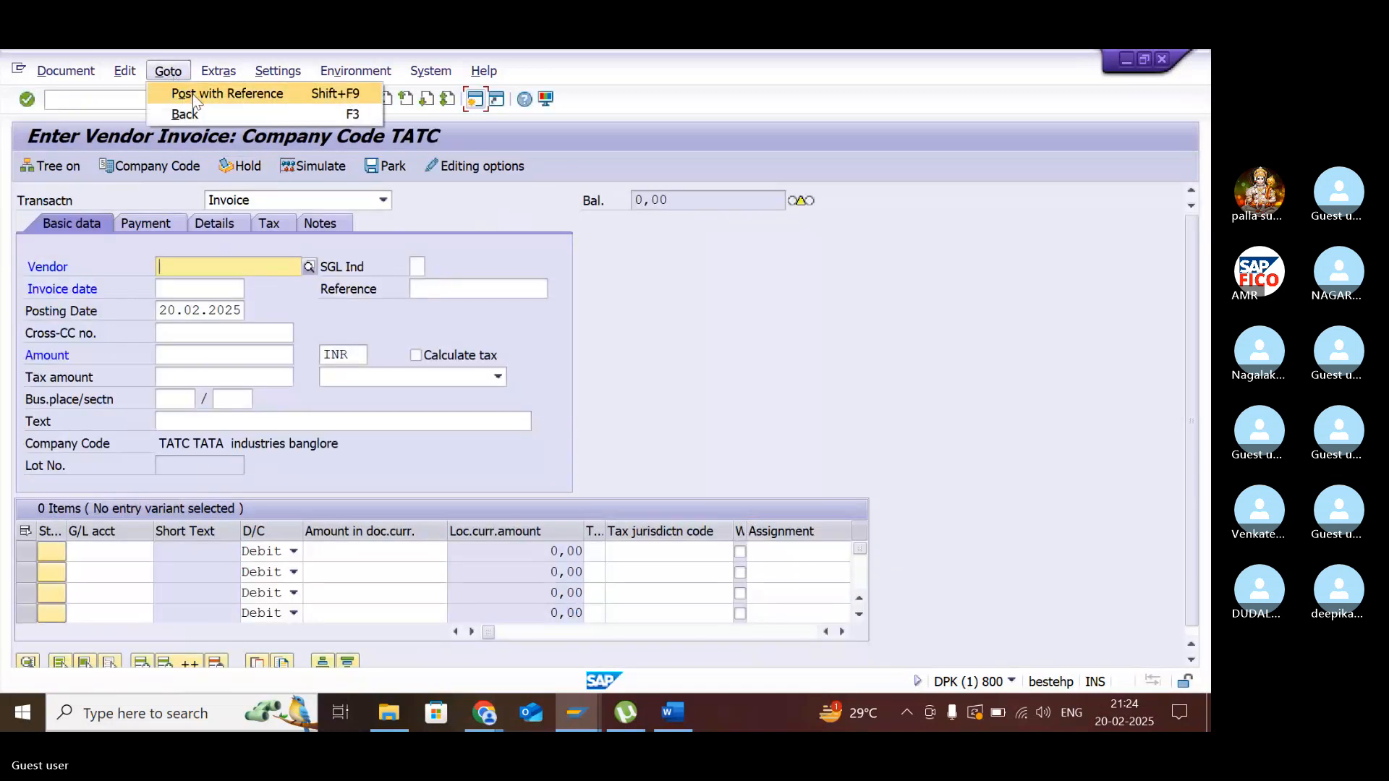
click(194, 98)
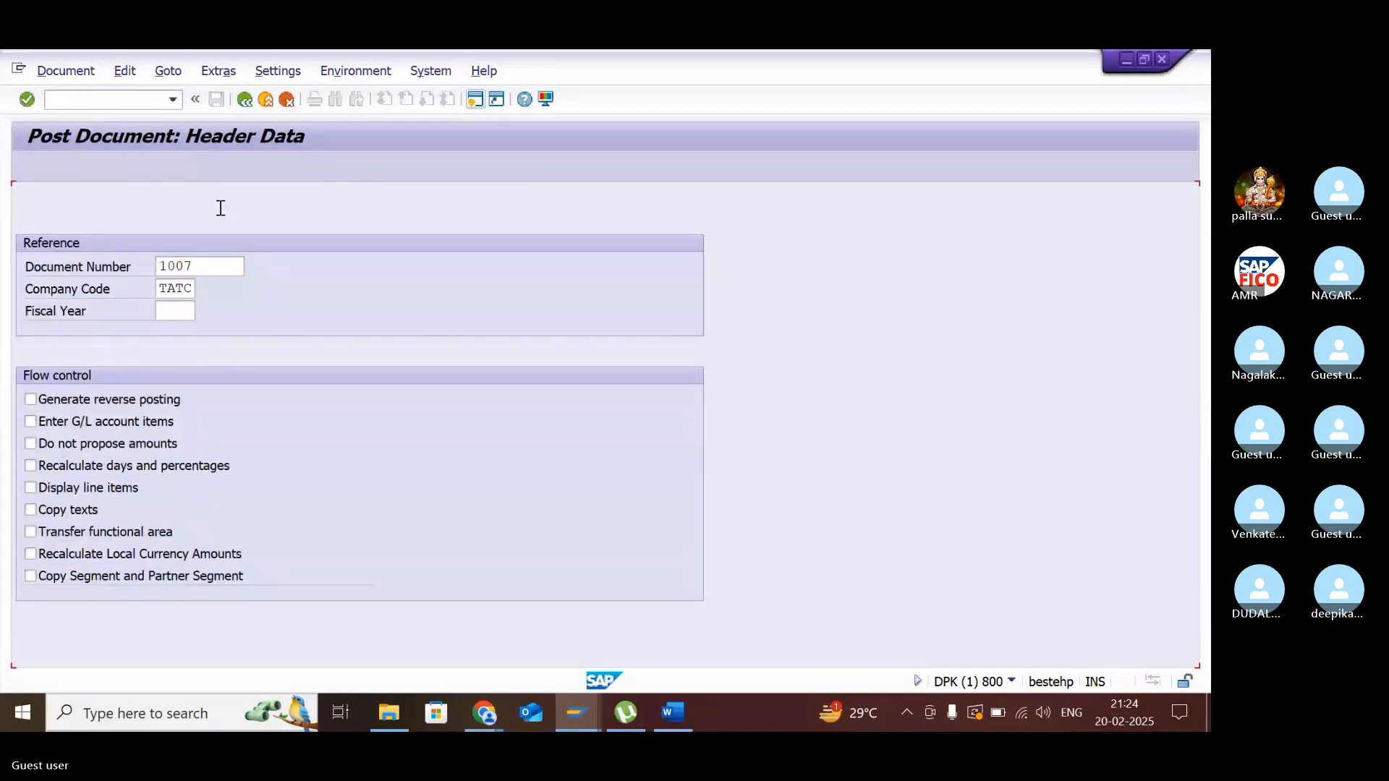
key(Return)
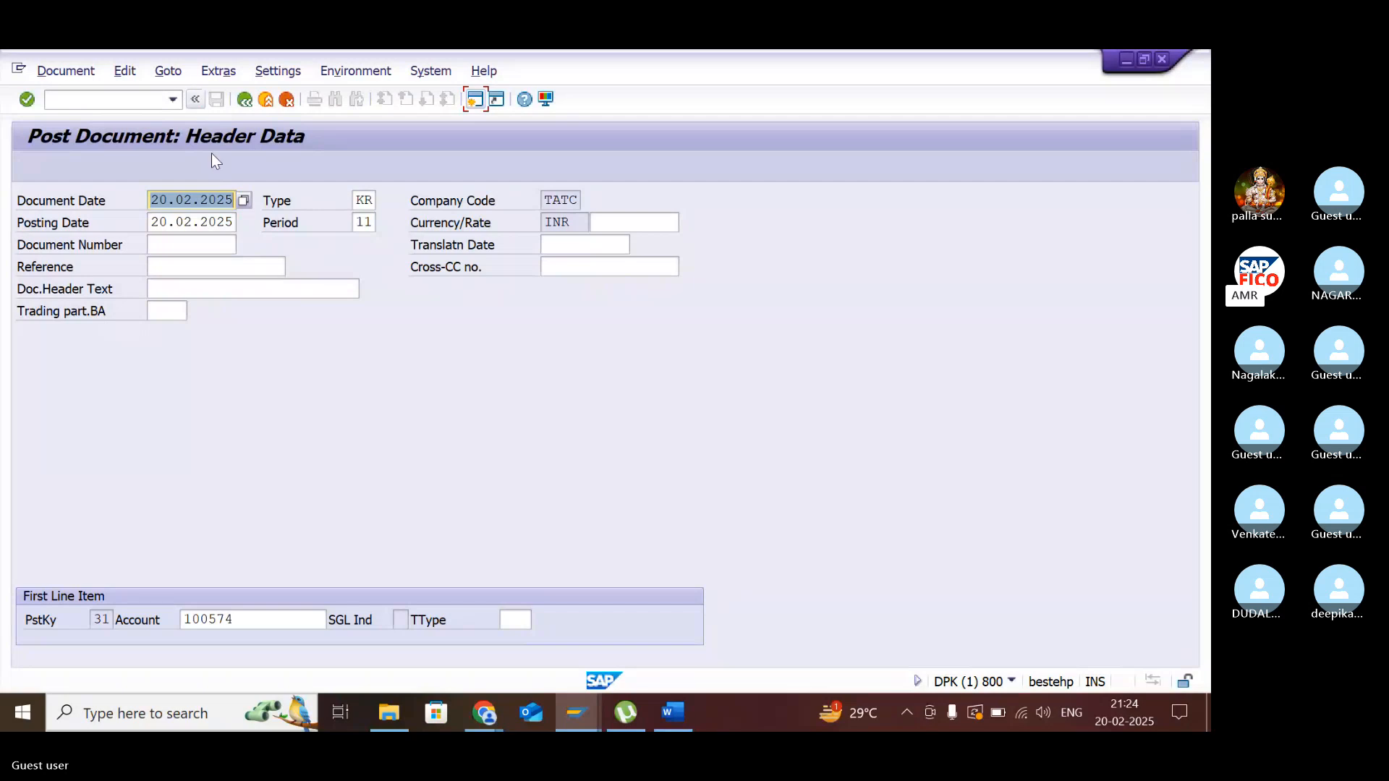
key(Return)
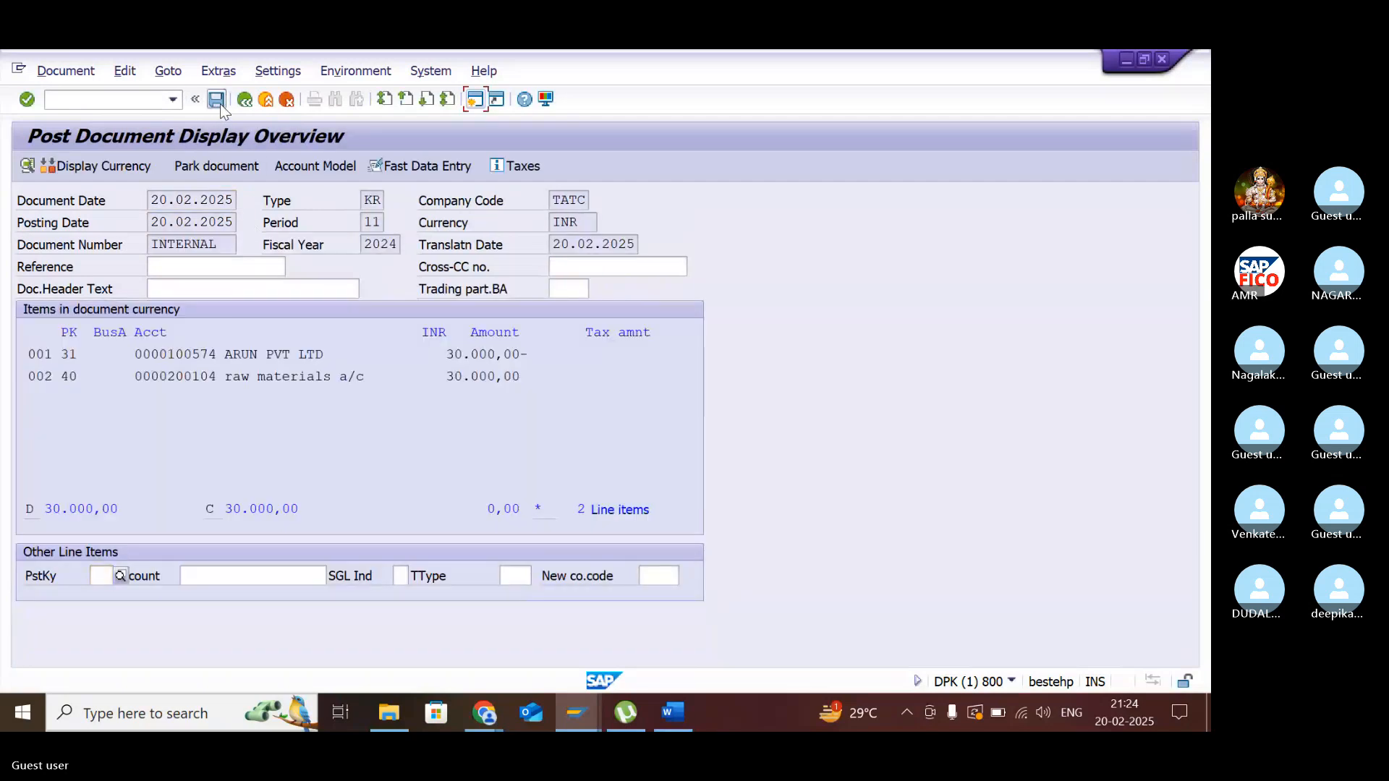
click(218, 101)
click(558, 601)
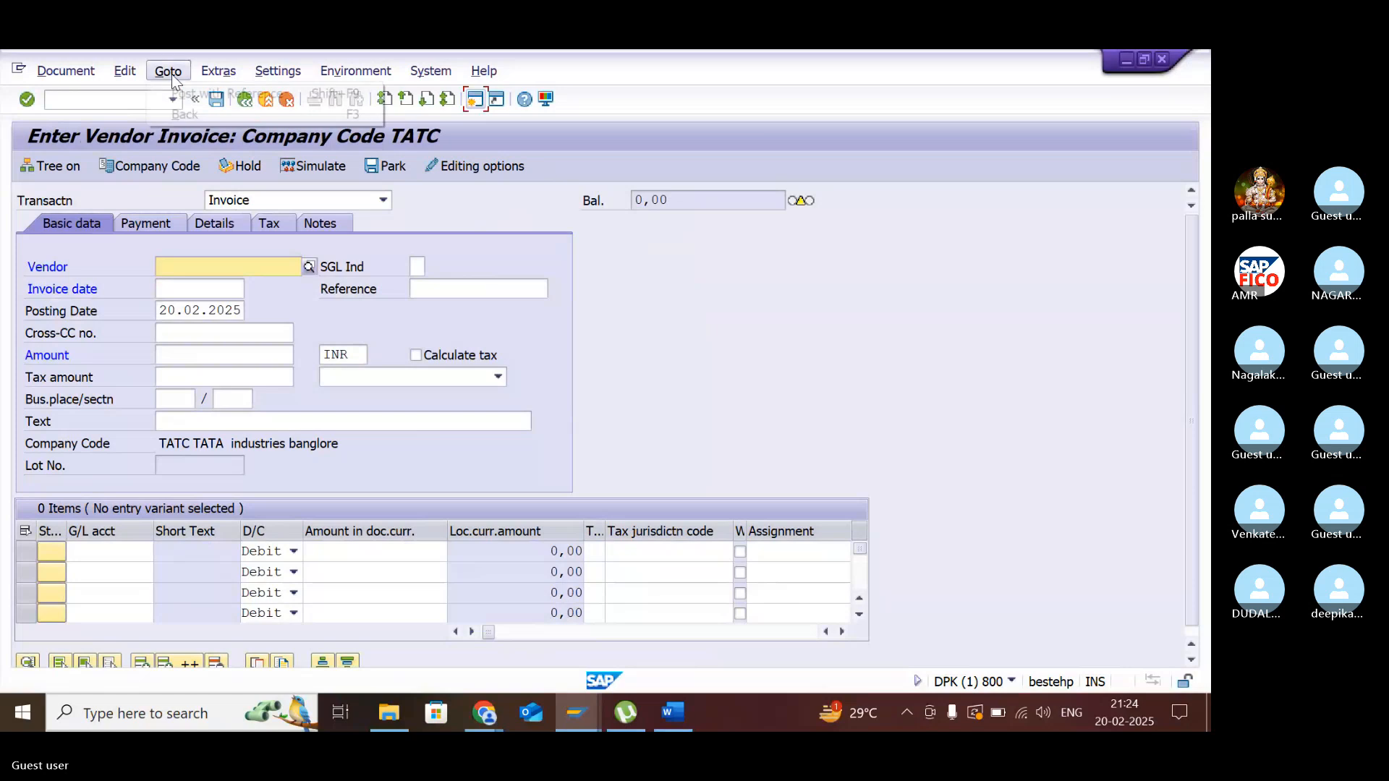
- Post one more vendor invoice in company code TATC with document 1008 as the reference, and acknowledge the posting
click(168, 70)
click(194, 90)
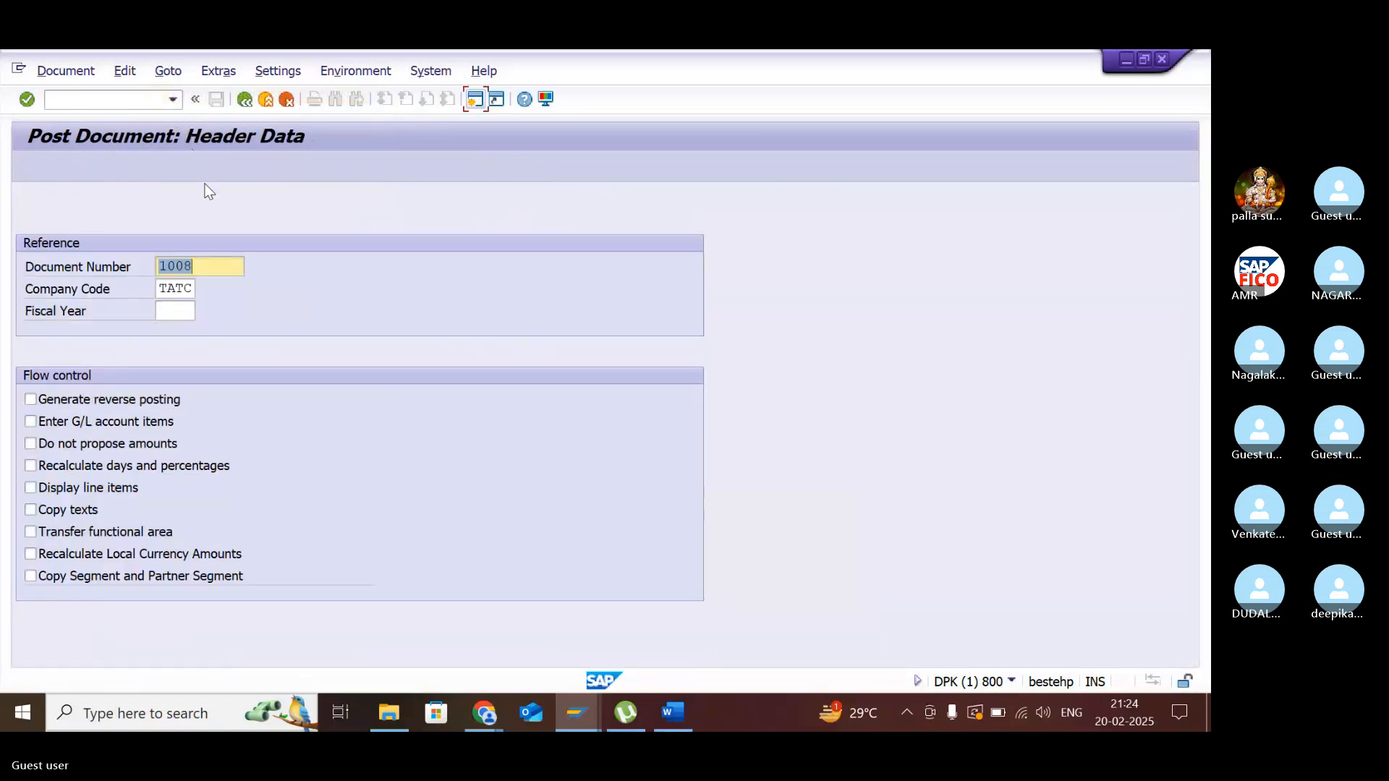
key(Return)
key(Return)
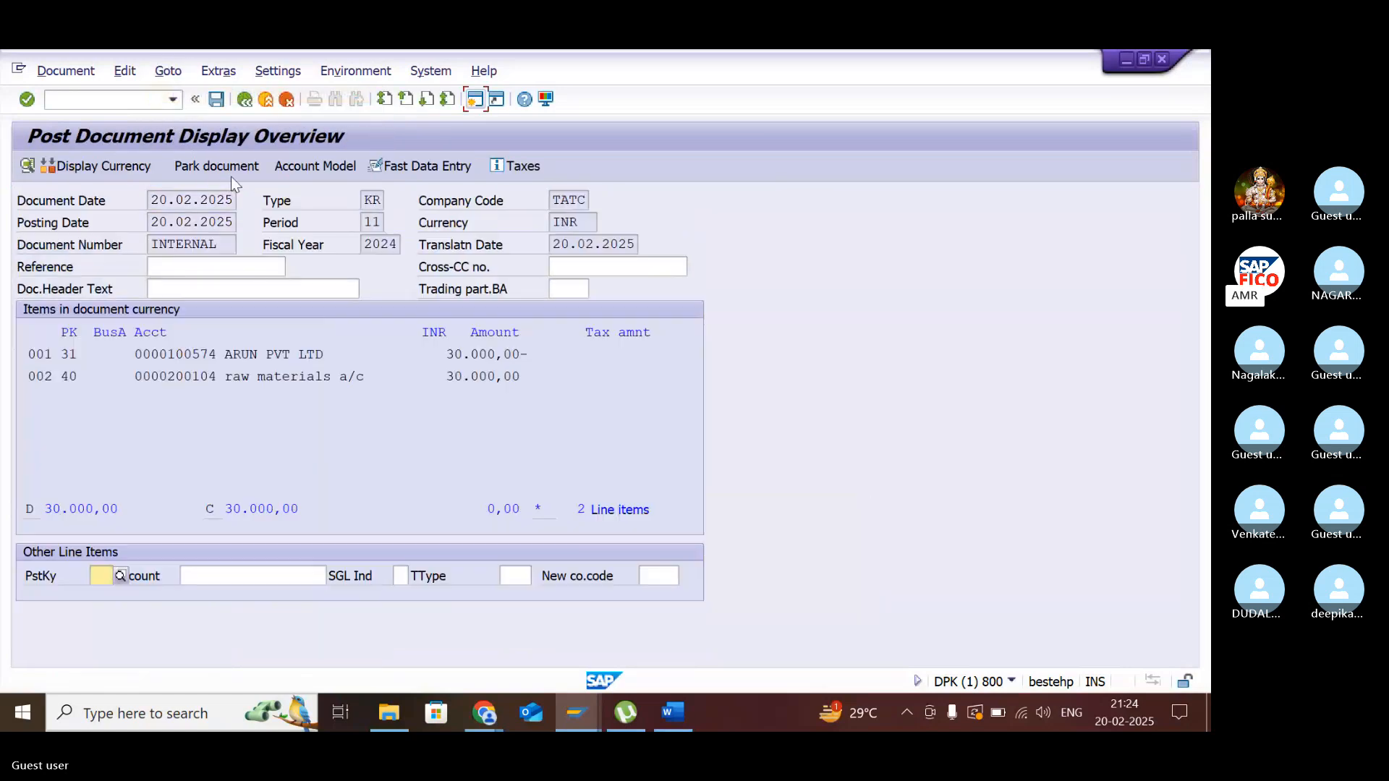
click(217, 99)
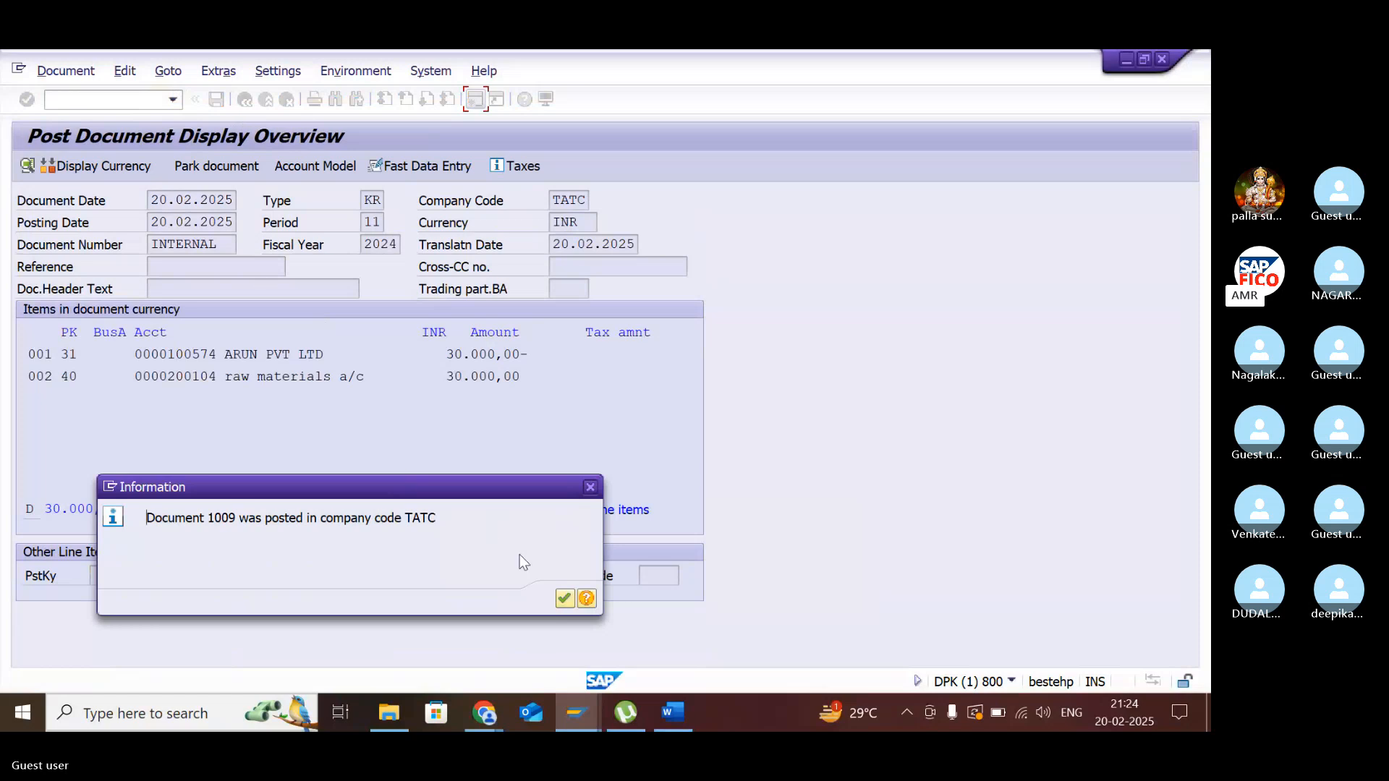
click(564, 598)
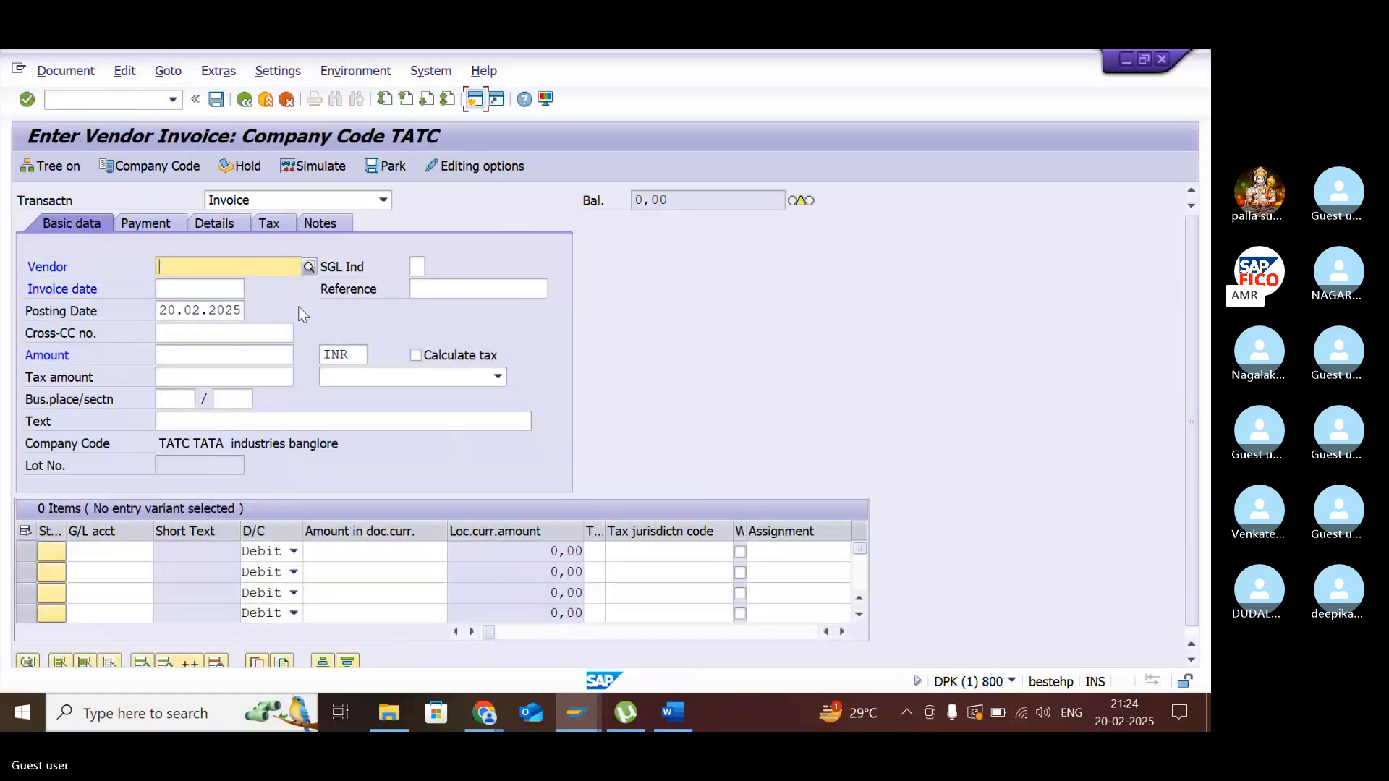
- Open the vendor line item display with transaction /nfbl1n and list the open items for company code TATC at 20.02.2025
click(172, 103)
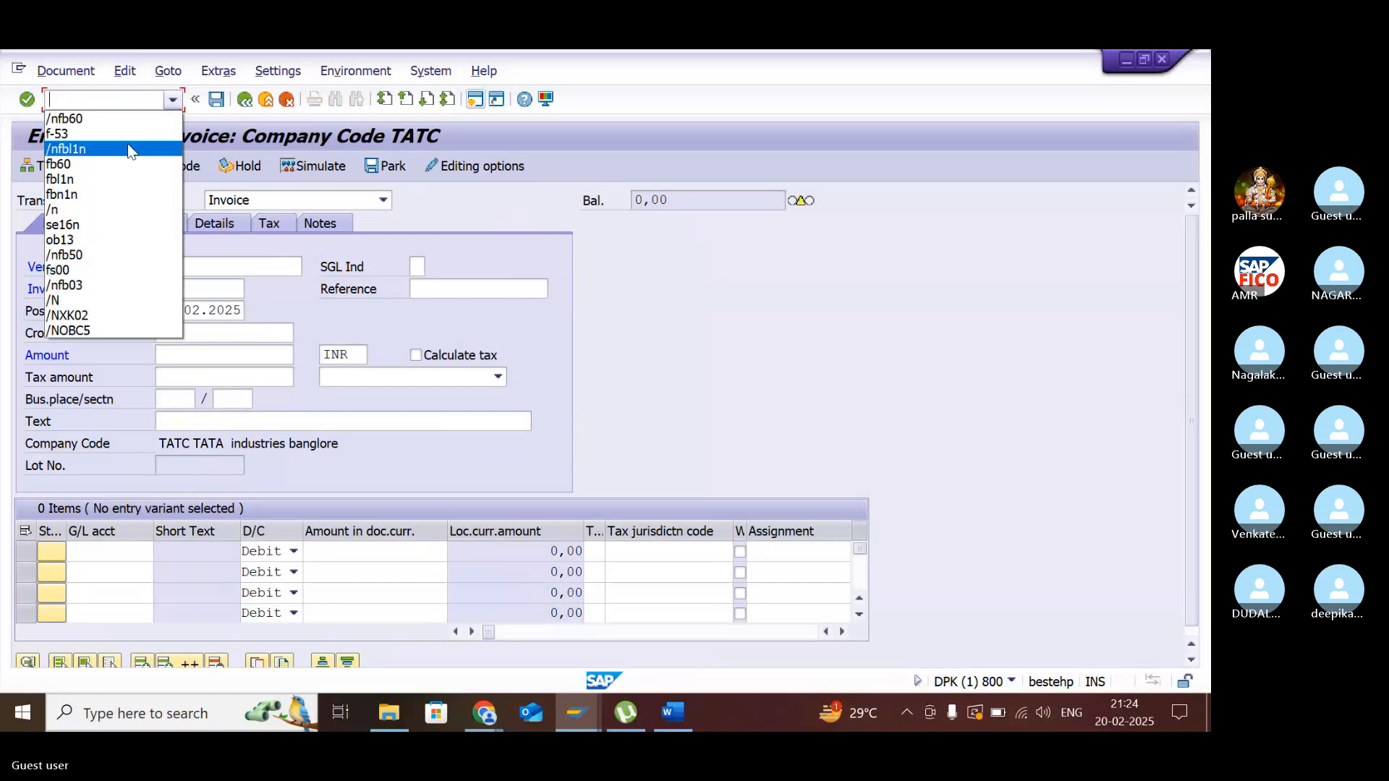
click(151, 140)
key(Return)
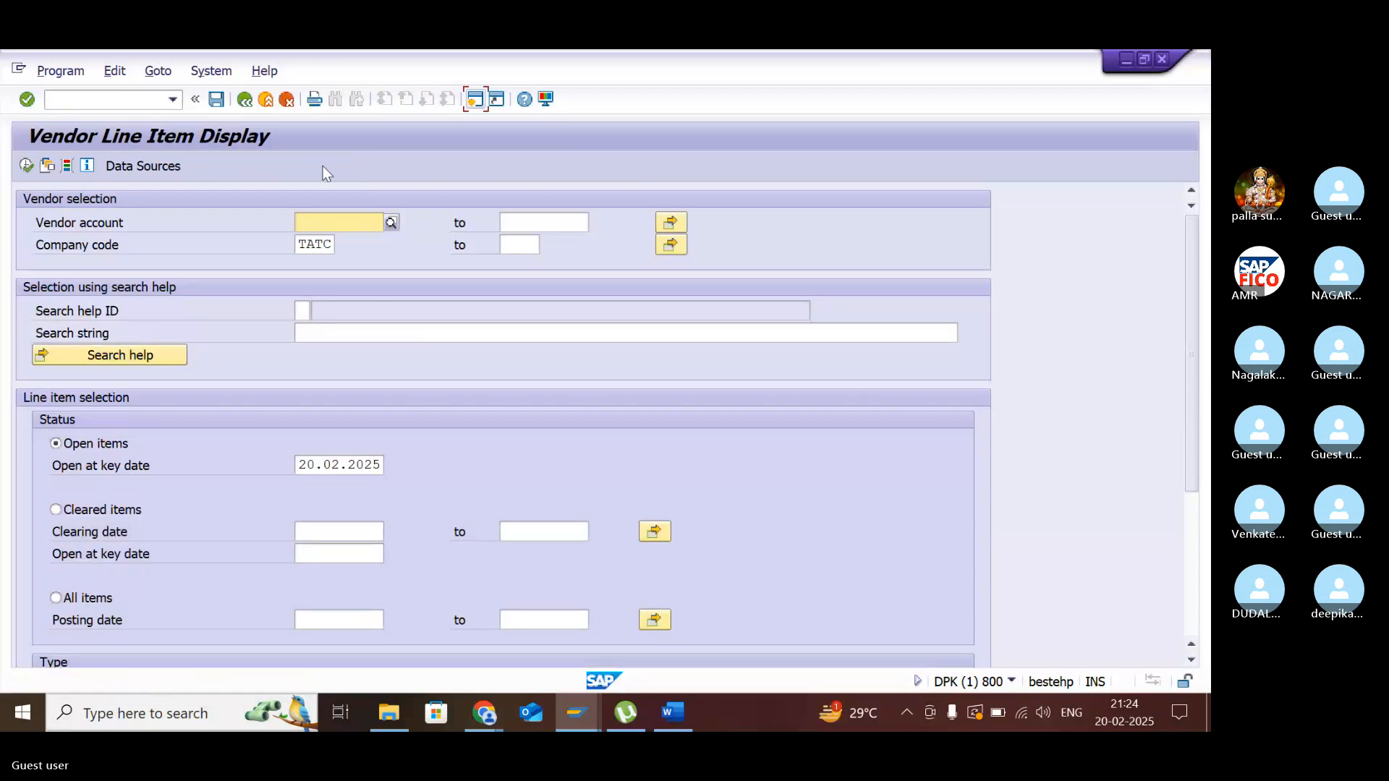
click(26, 166)
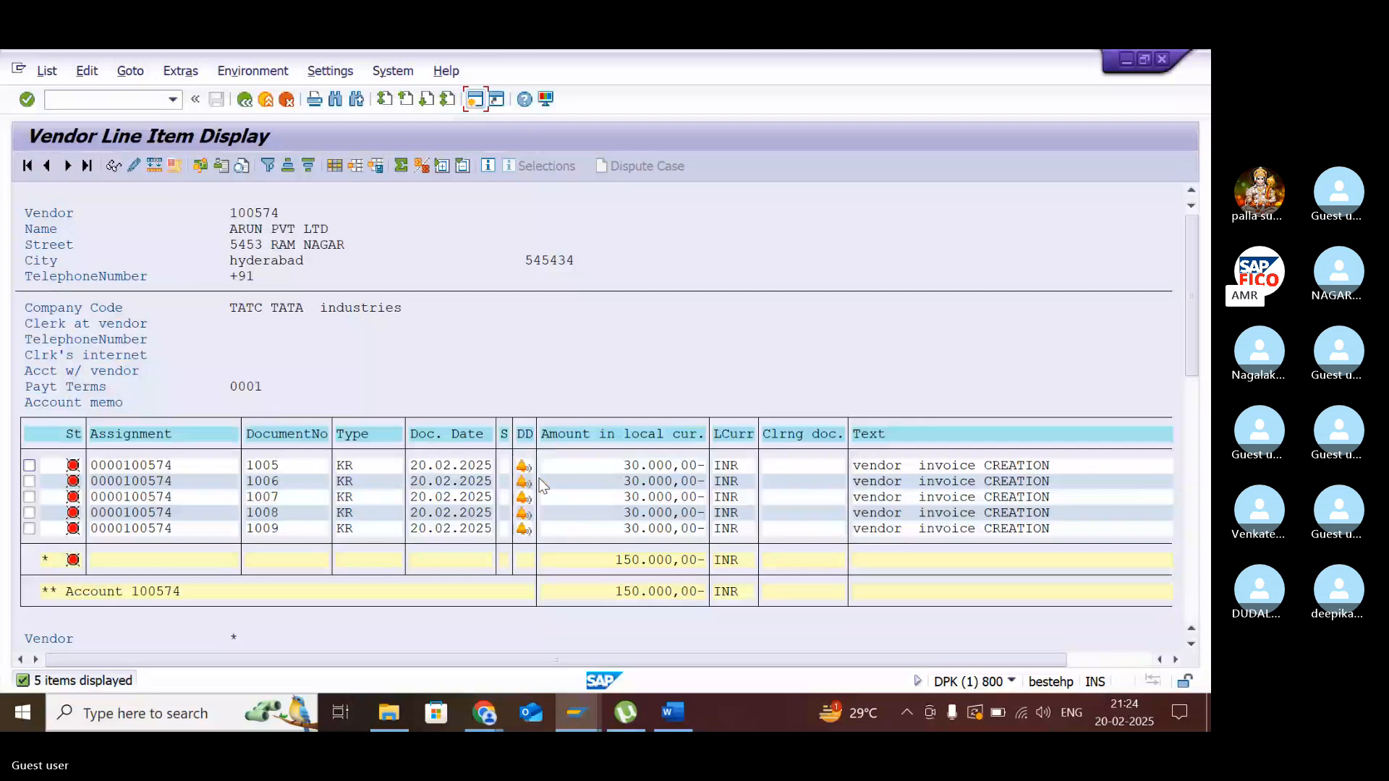
scroll(548, 479, down, 1)
scroll(549, 479, up, 1)
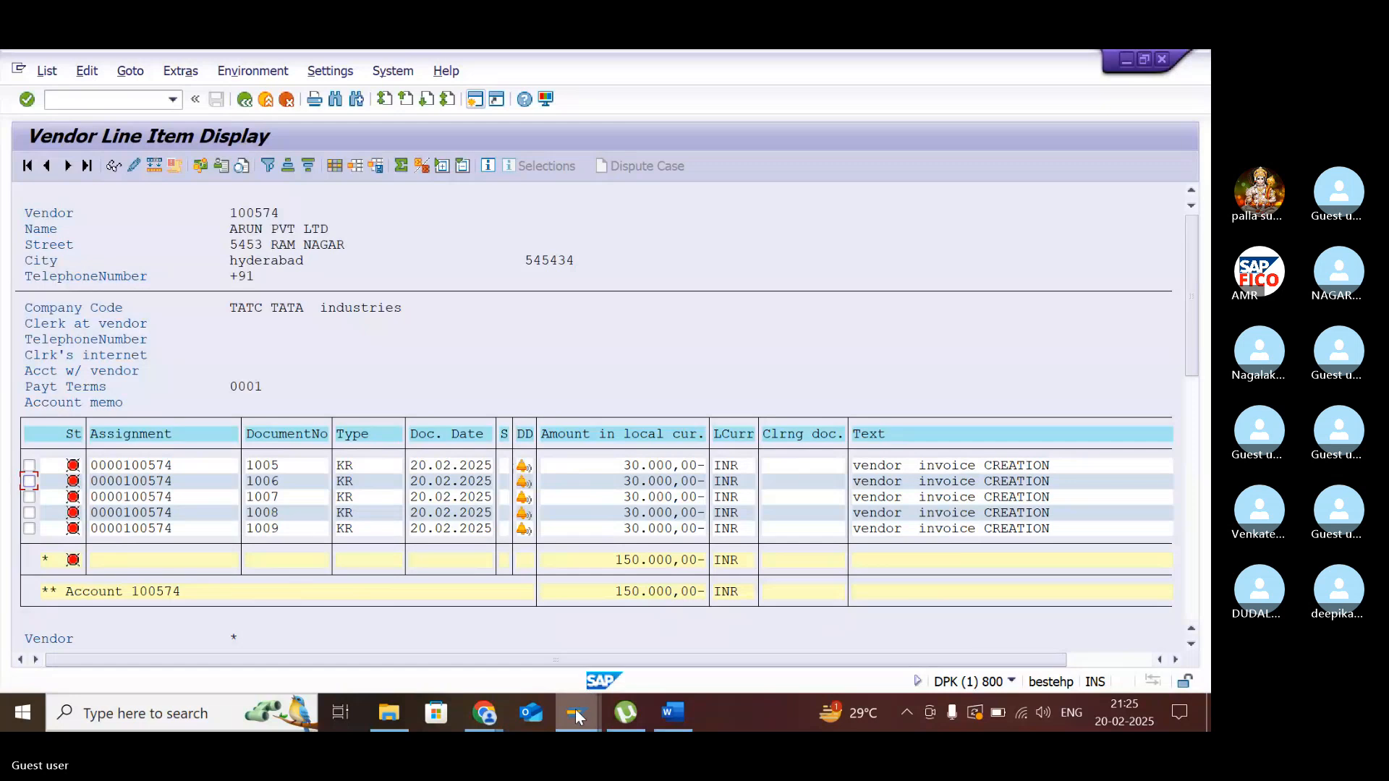
- Switch to the Post Outgoing Payments session and set the document date to 20.02.2025
mouse_move(575, 708)
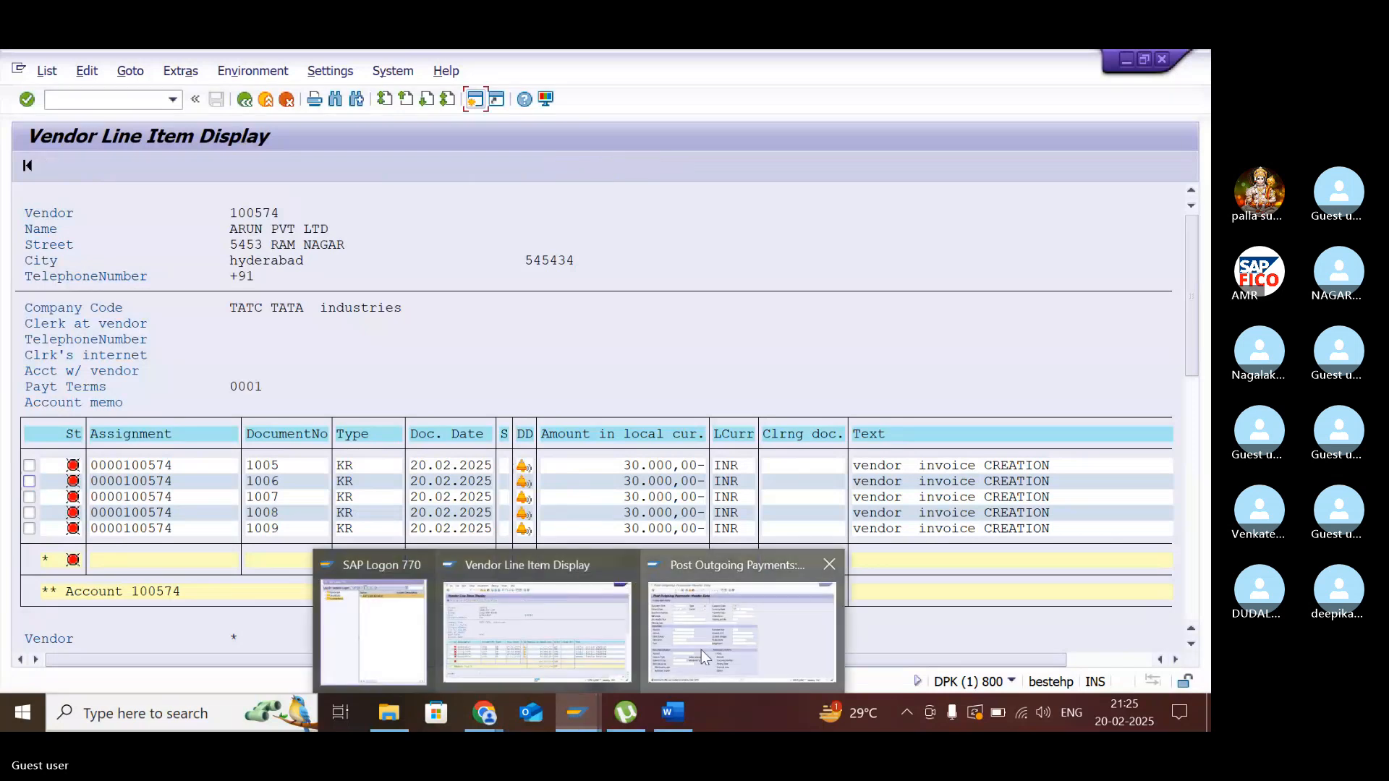
click(701, 650)
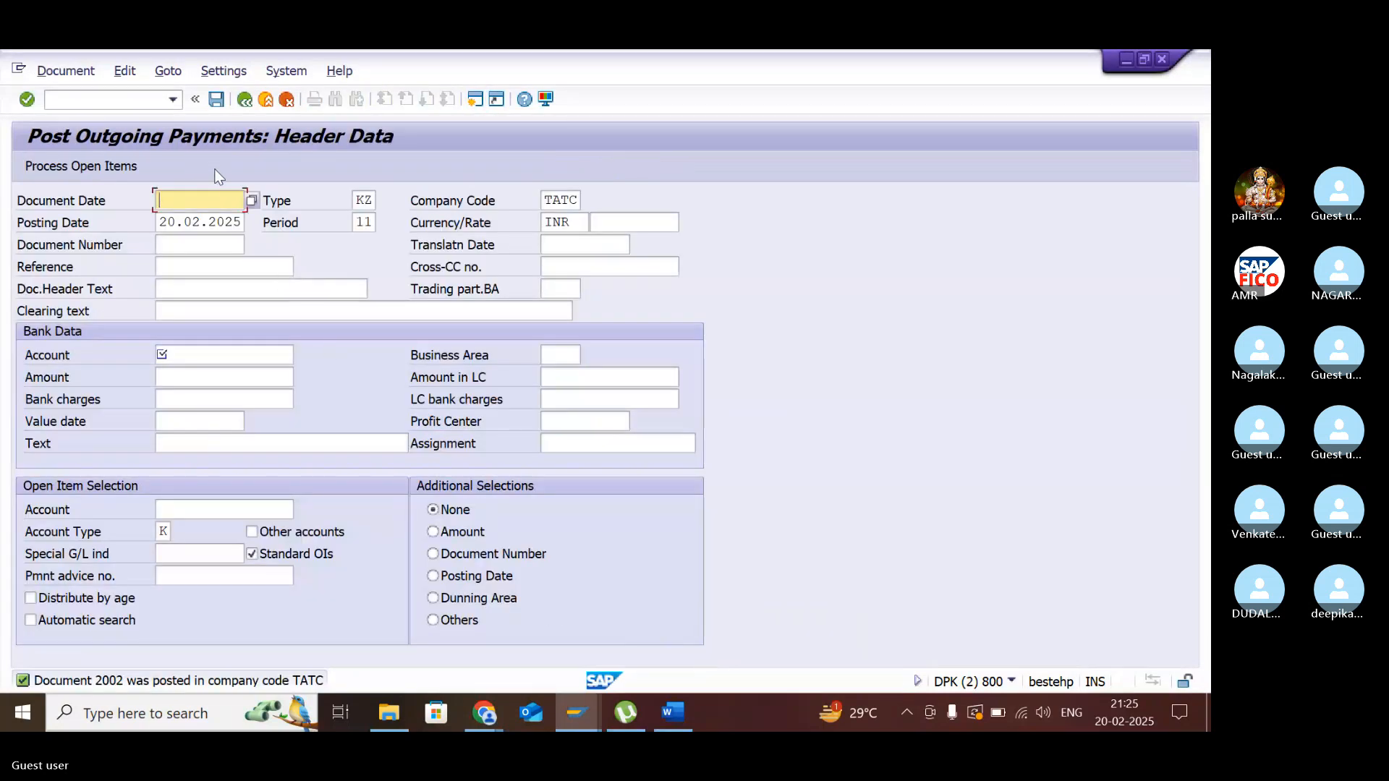
click(253, 199)
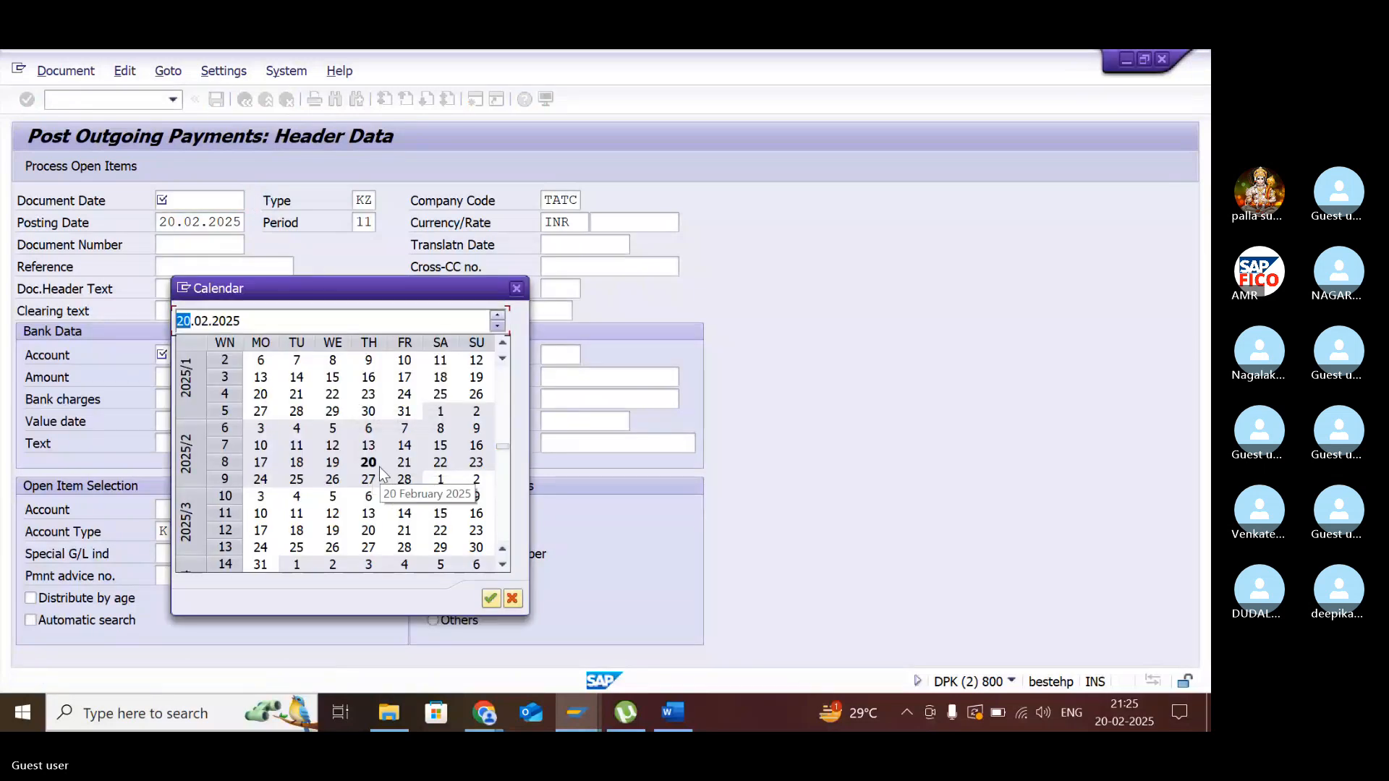
double_click(369, 461)
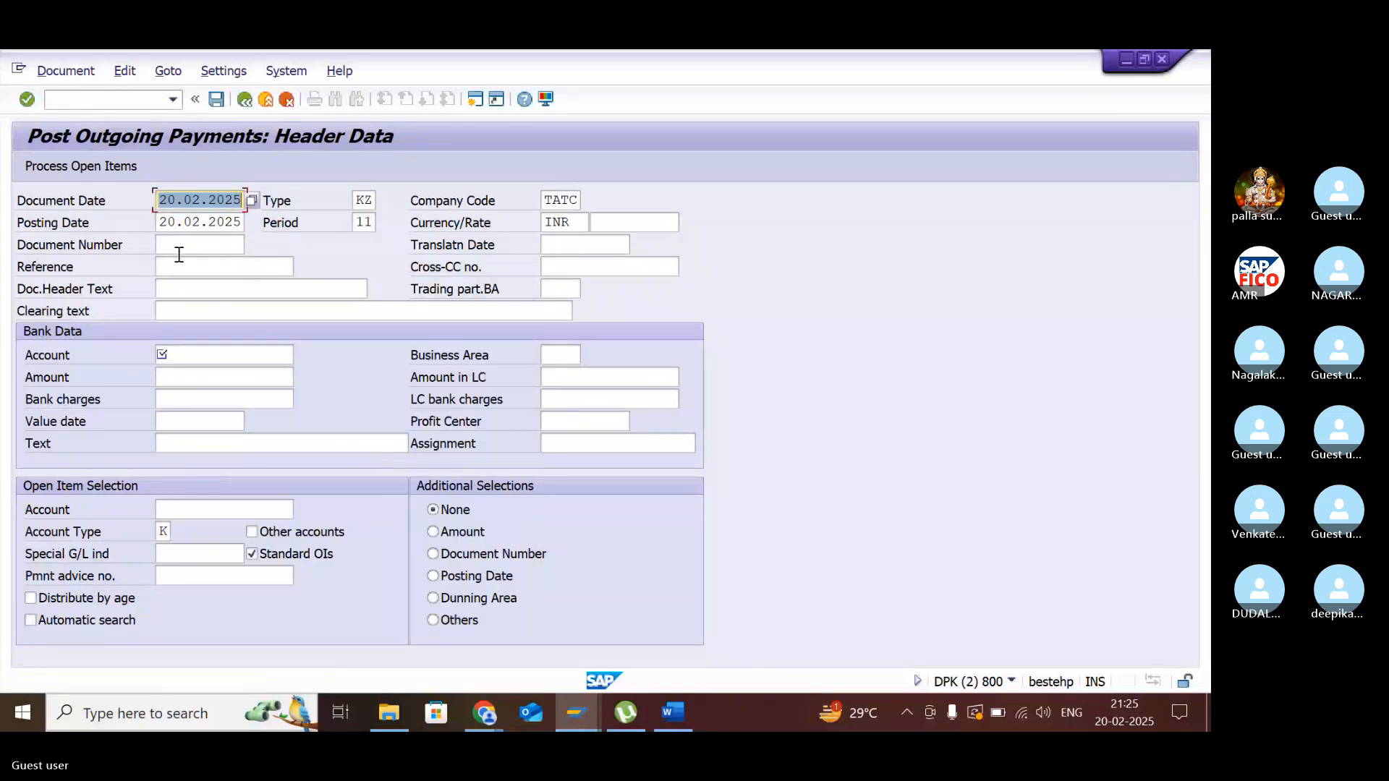
- Look up the G/L accounts of company code TATC and choose BANK ACCOUNT as the bank data account
click(183, 352)
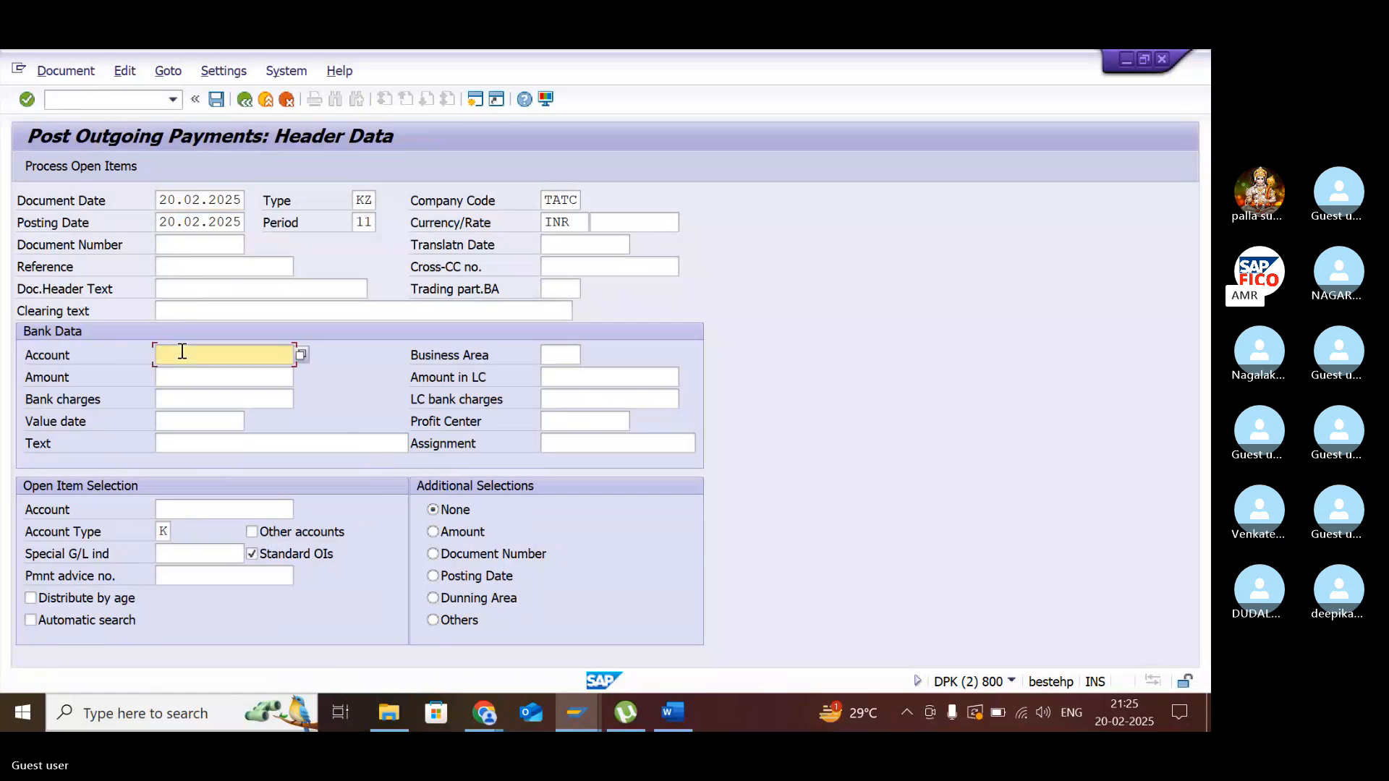
click(301, 354)
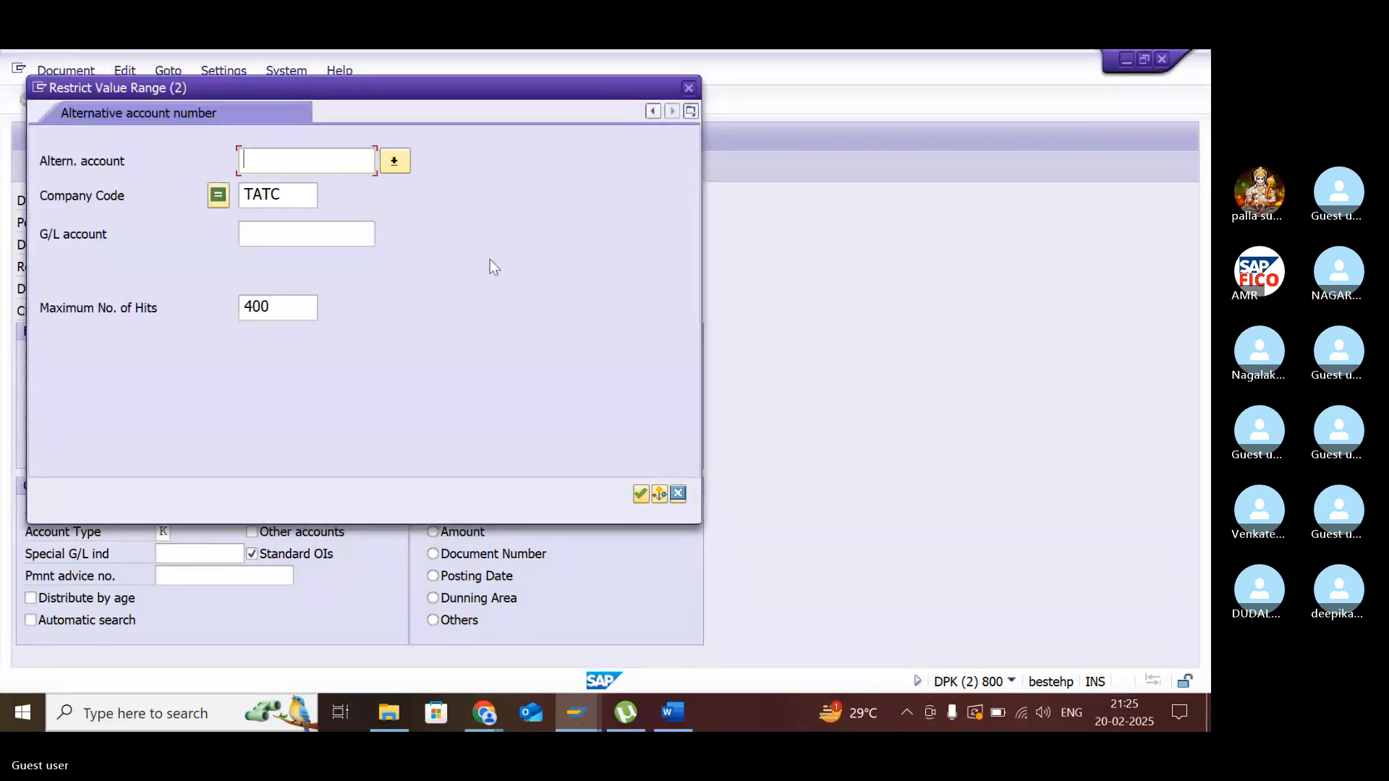
key(Return)
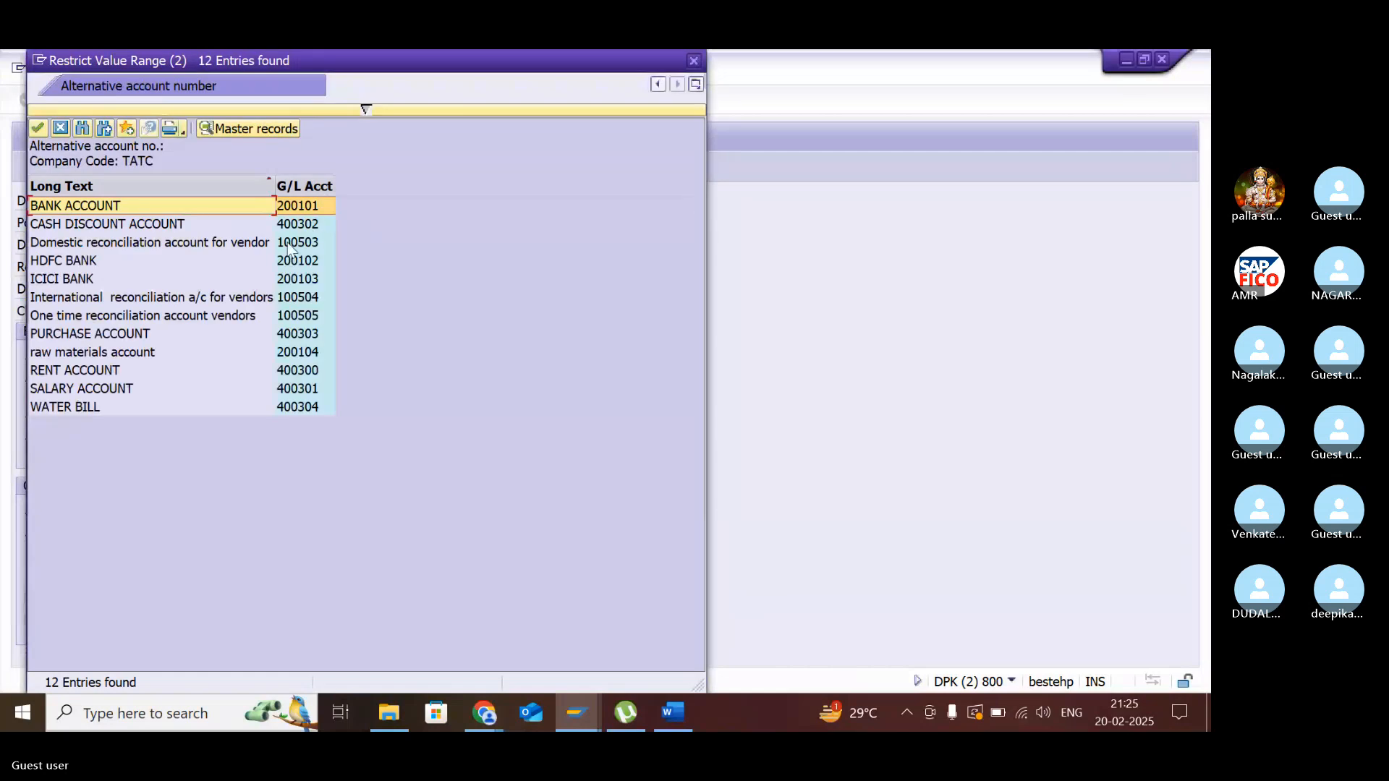
double_click(162, 206)
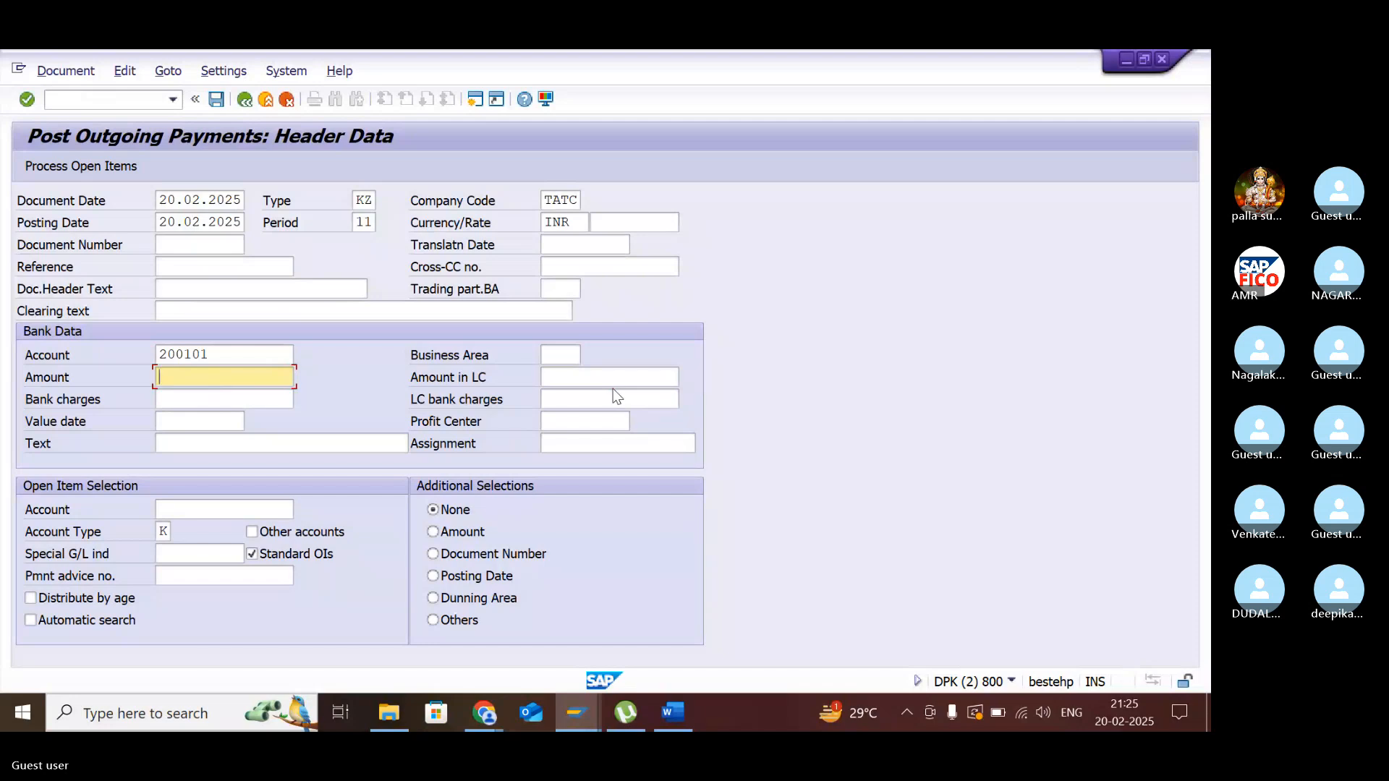
text(6)
key(BackSpace)
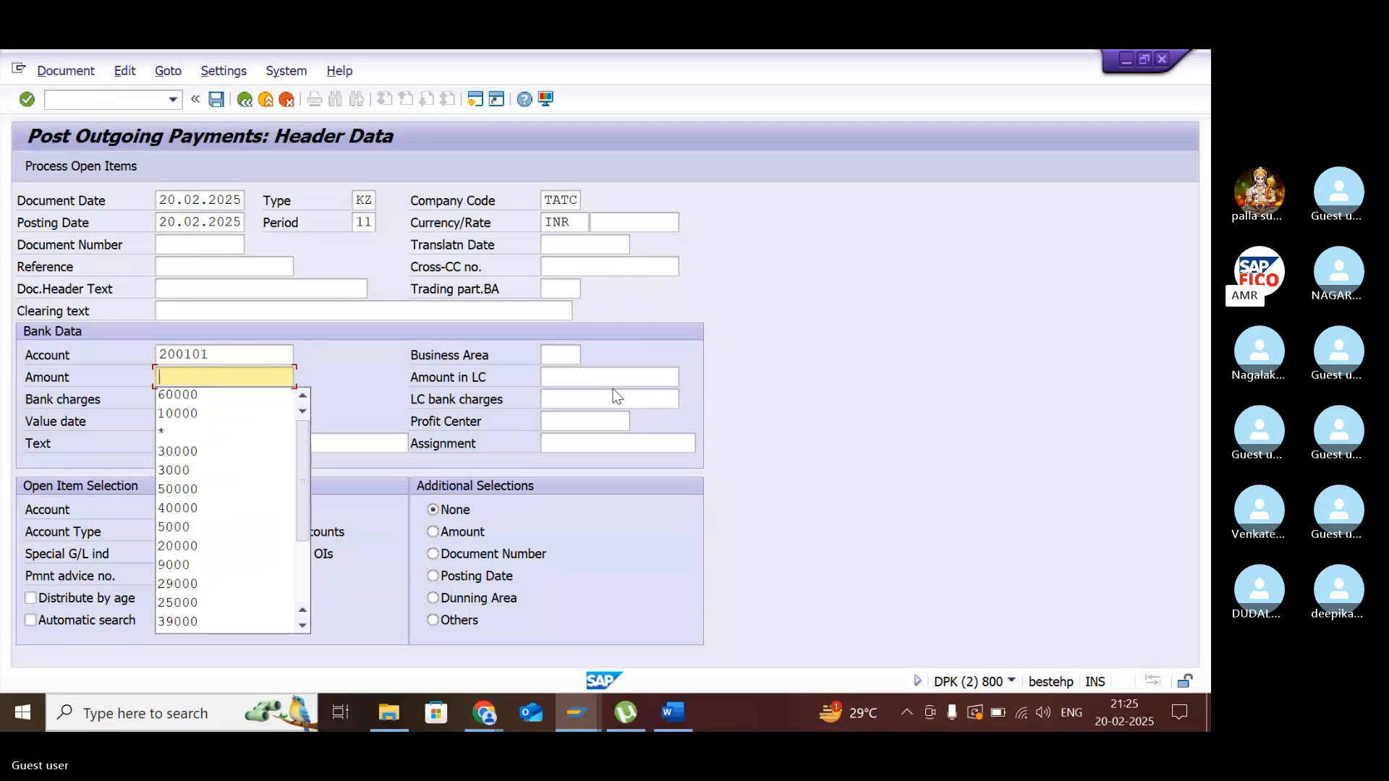
text(5000)
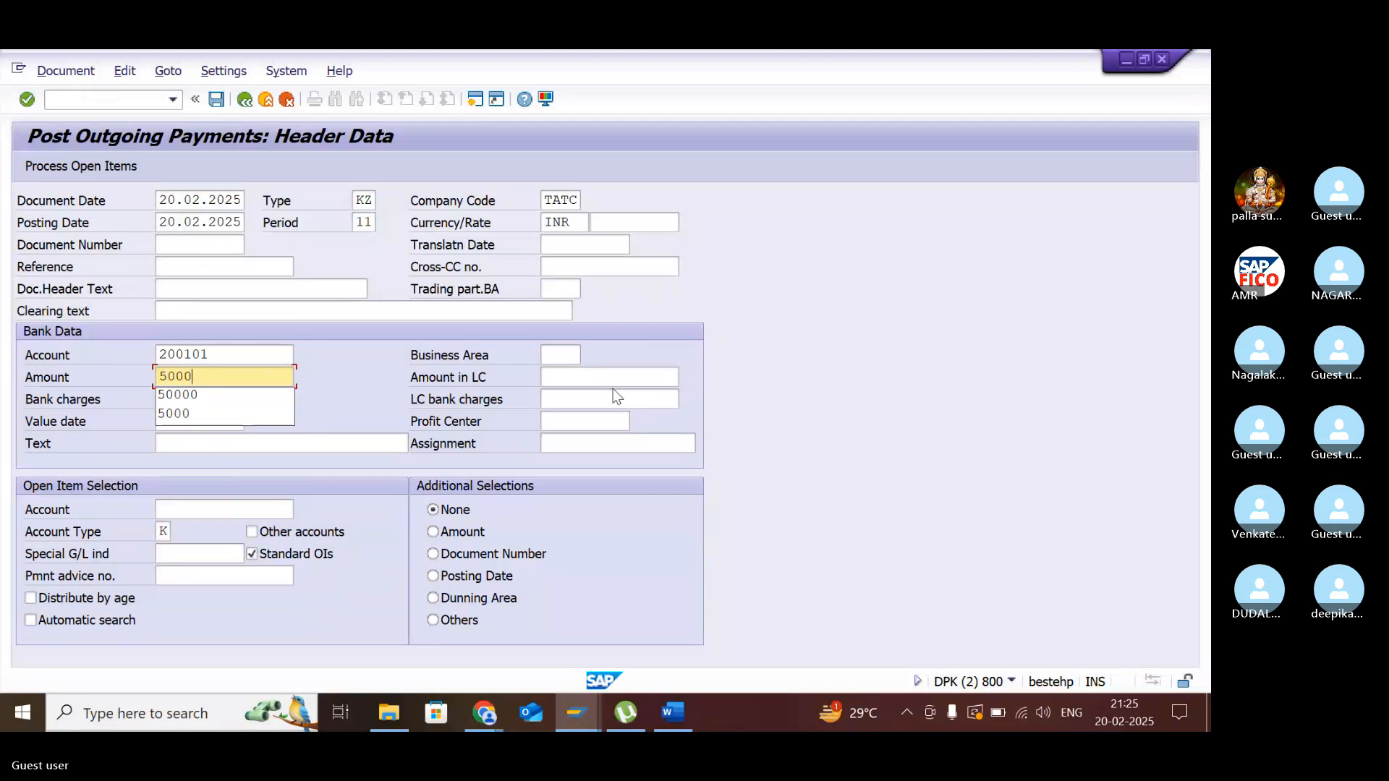
key(BackSpace)
key(BackSpace)
key(BackSpace)
key(BackSpace)
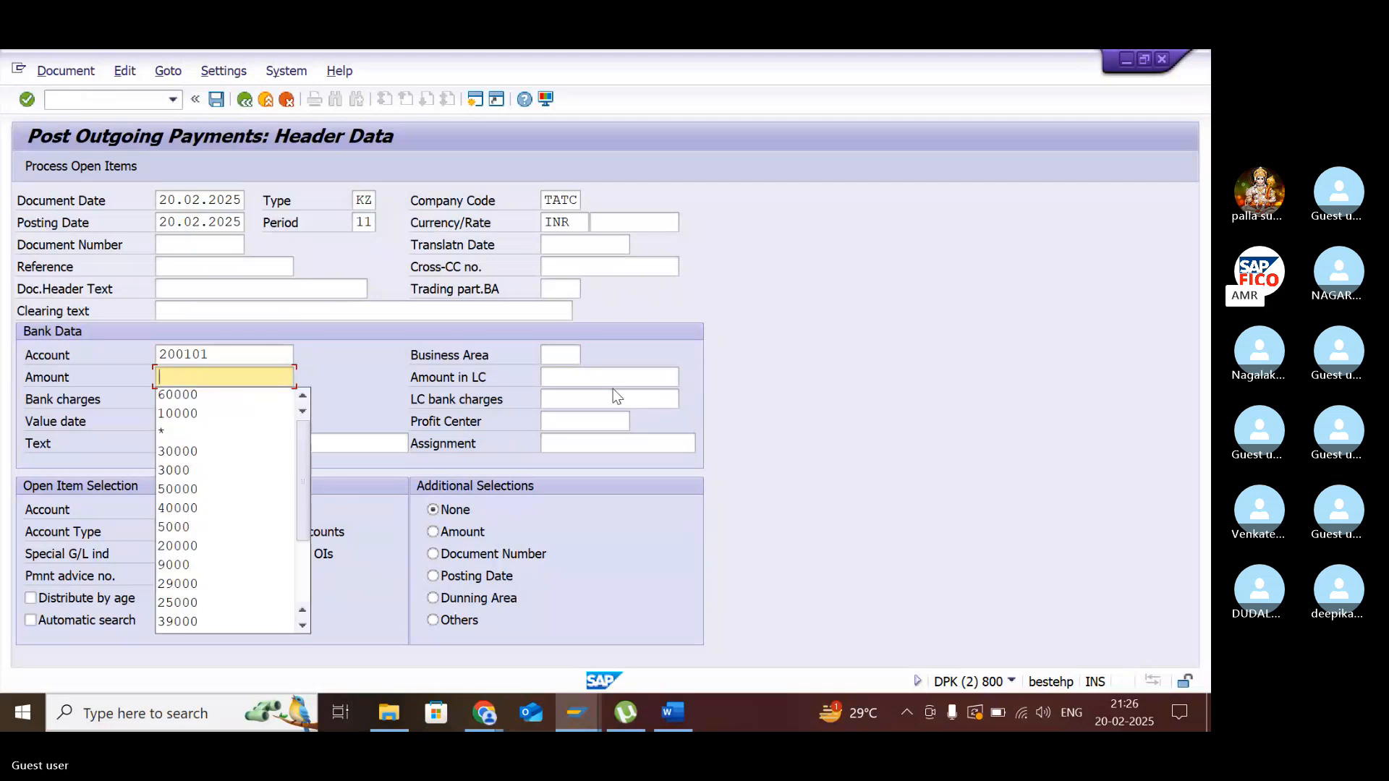
- Set the bank data amount to 60000 and the text to "vendor invoice clearing"
key(Down)
key(Return)
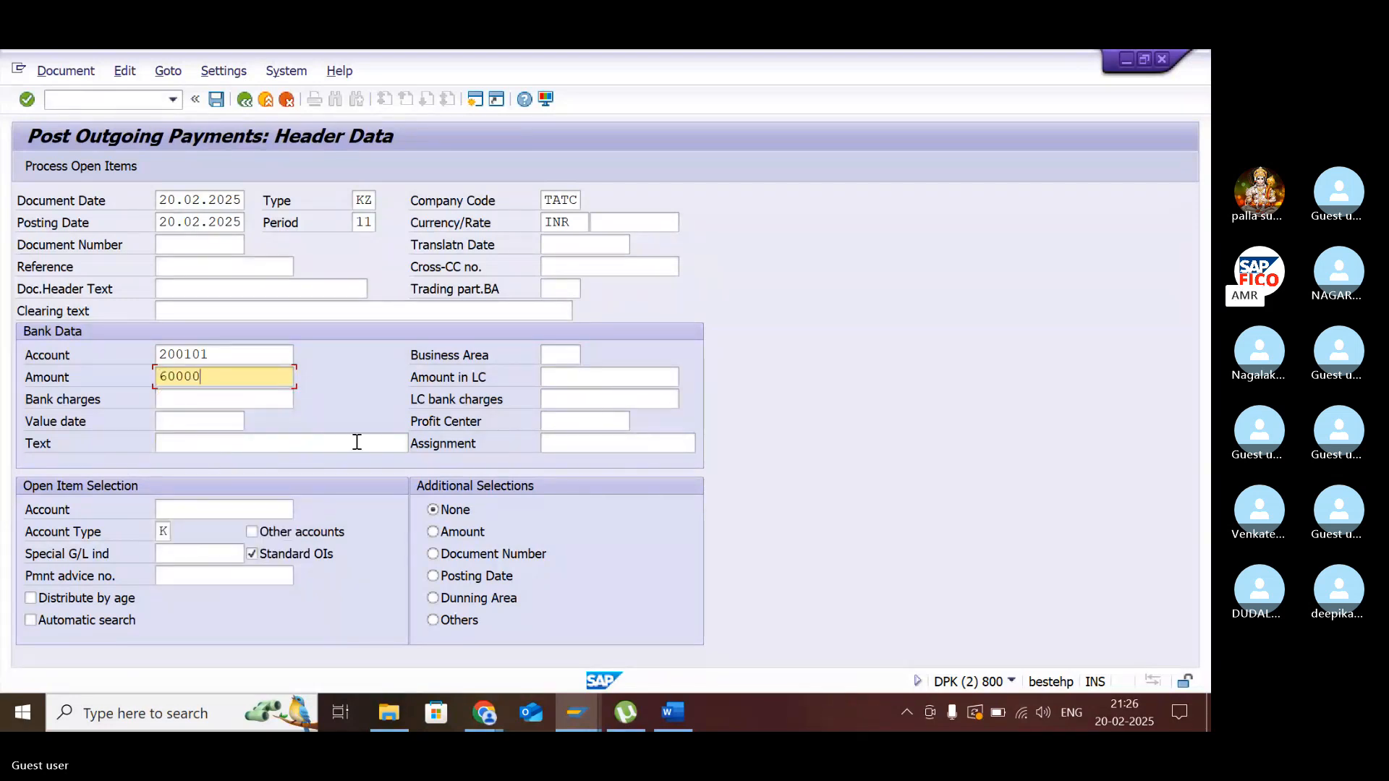
click(227, 441)
text(v)
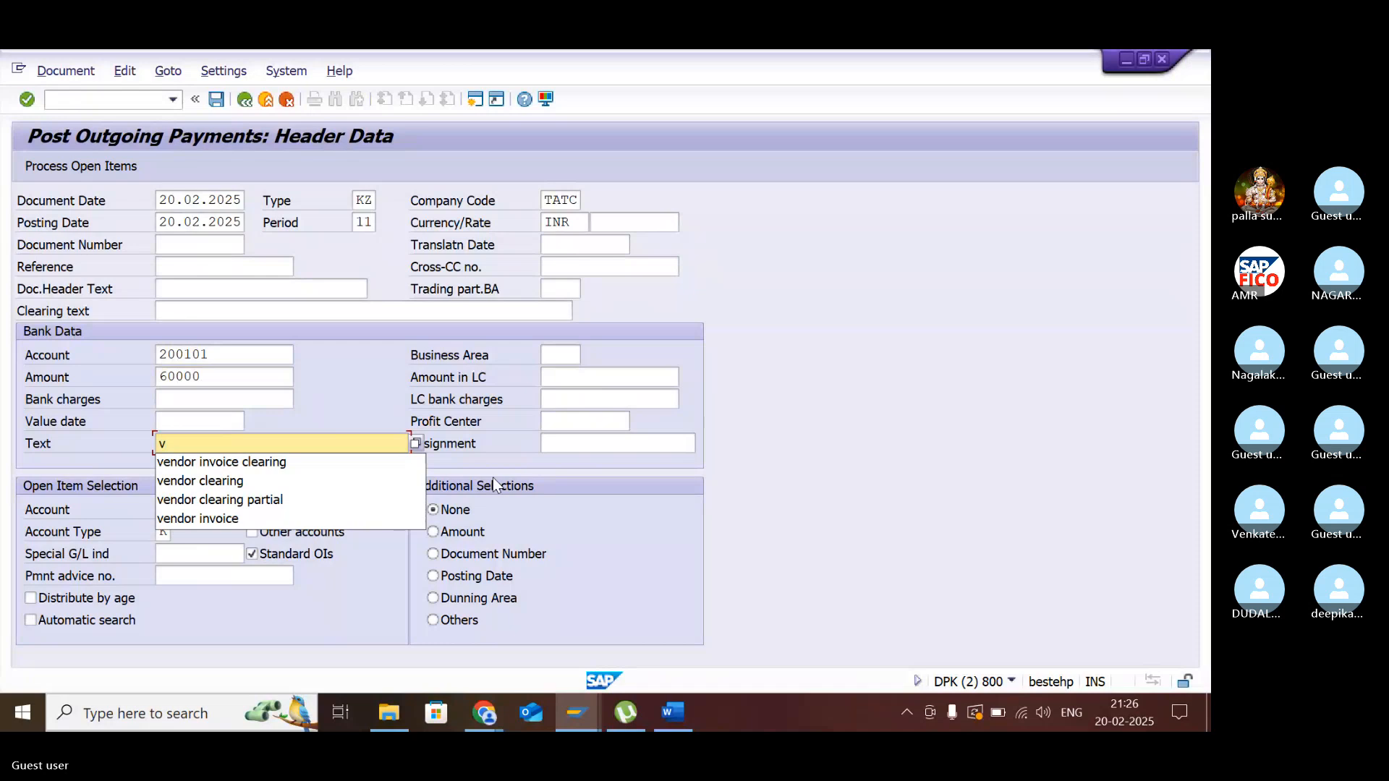
key(Down)
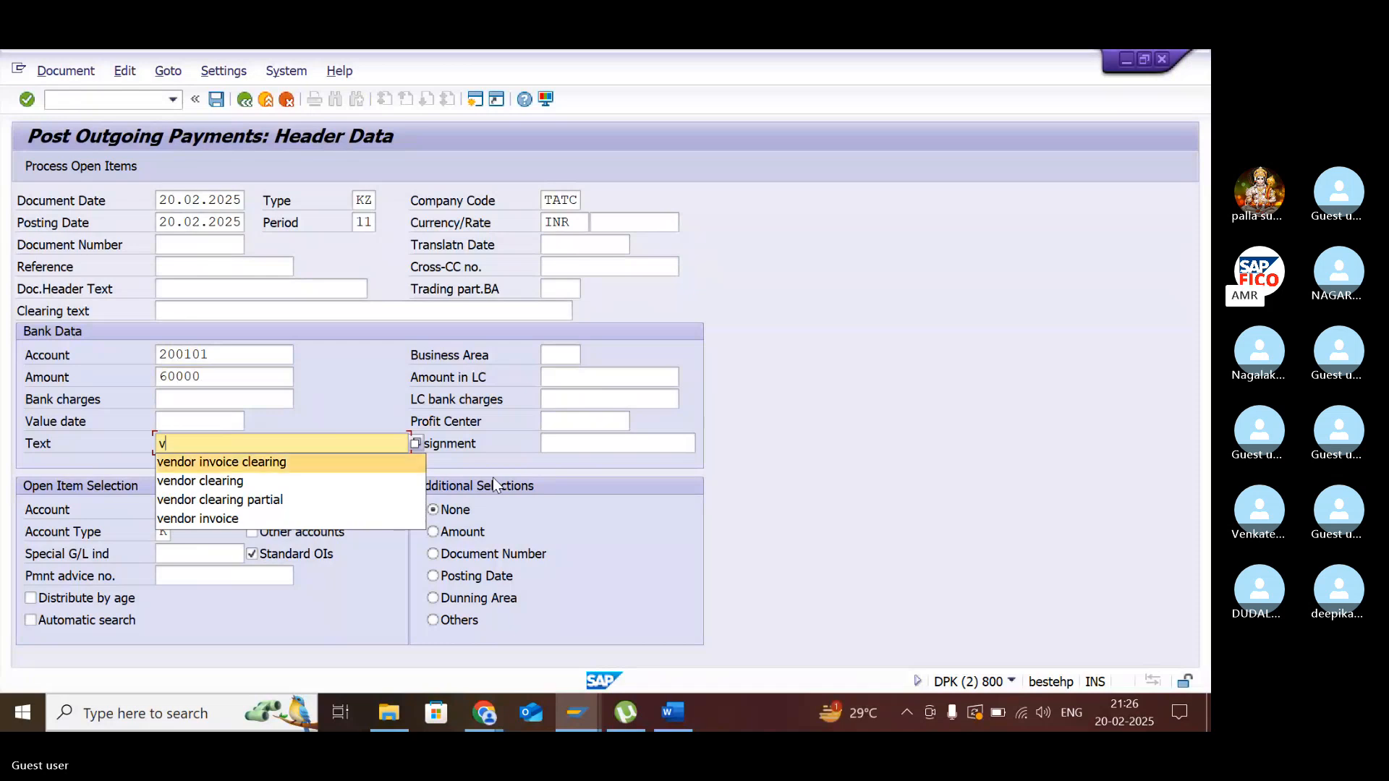
key(Return)
- Choose vendor ARUN PVT LTD as the open item selection account and process its open items
click(216, 511)
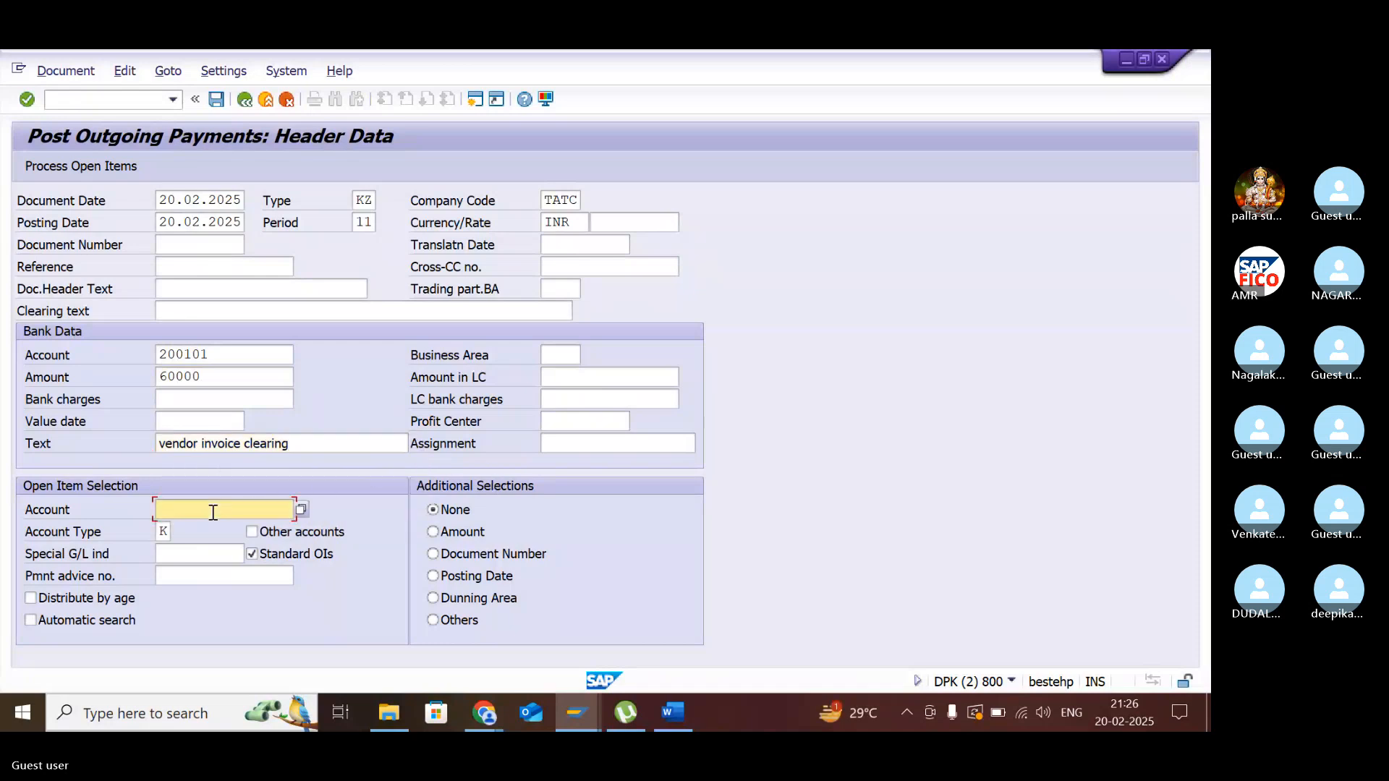
key(Return)
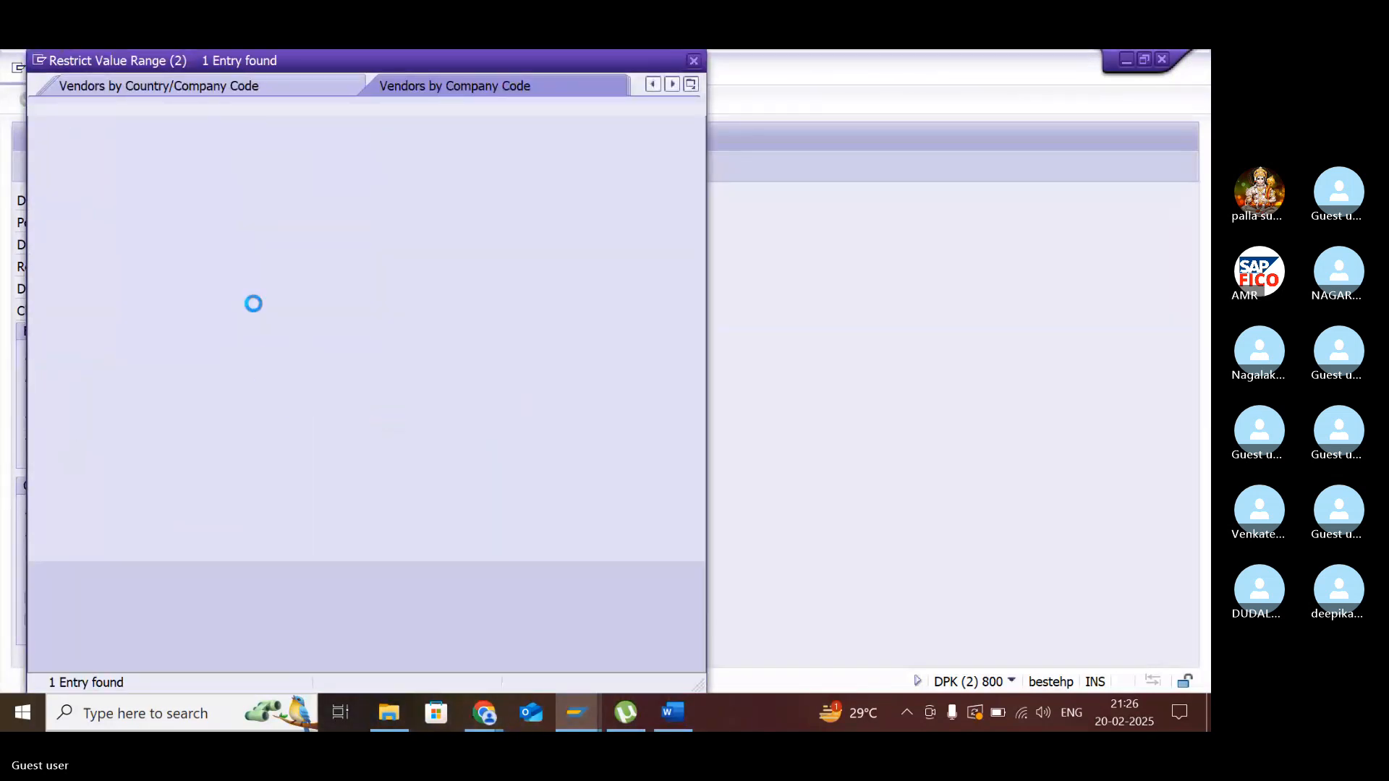
double_click(185, 170)
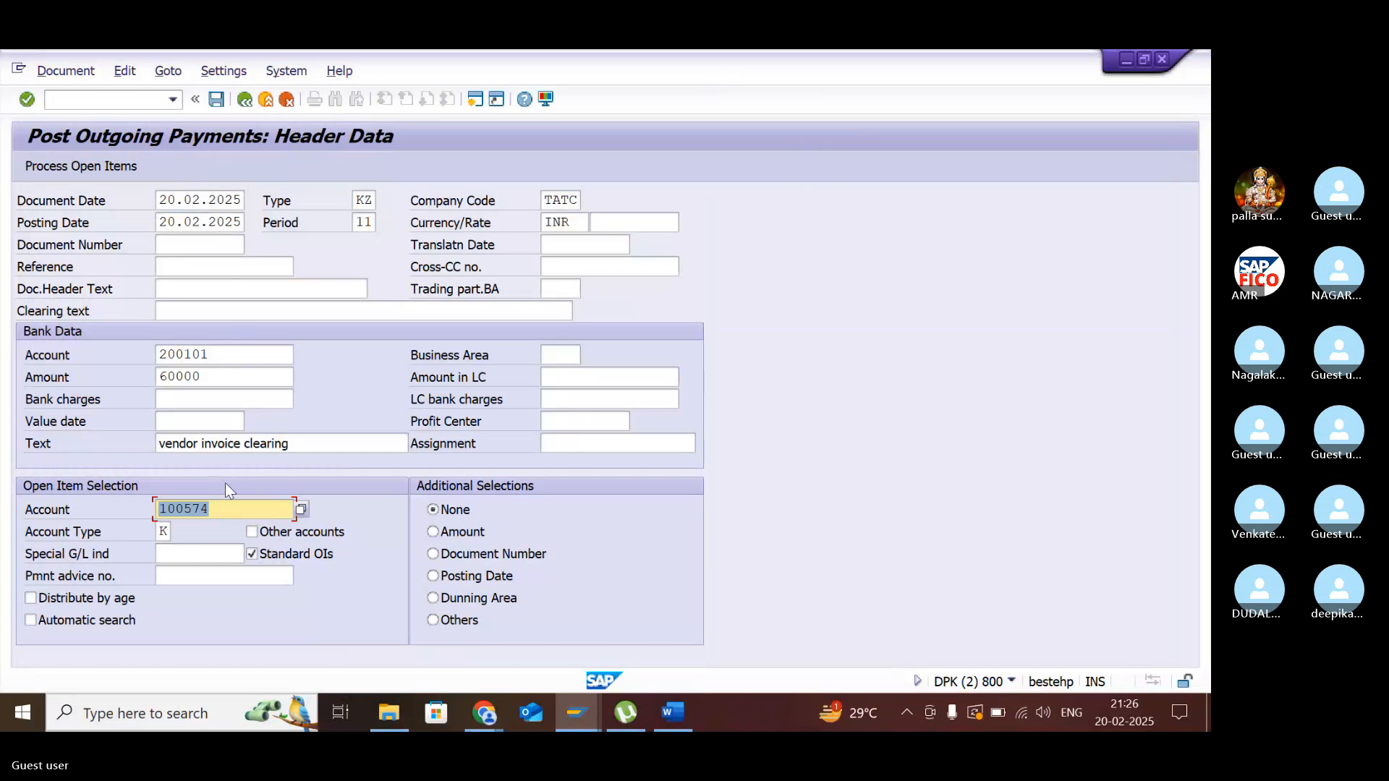
click(94, 167)
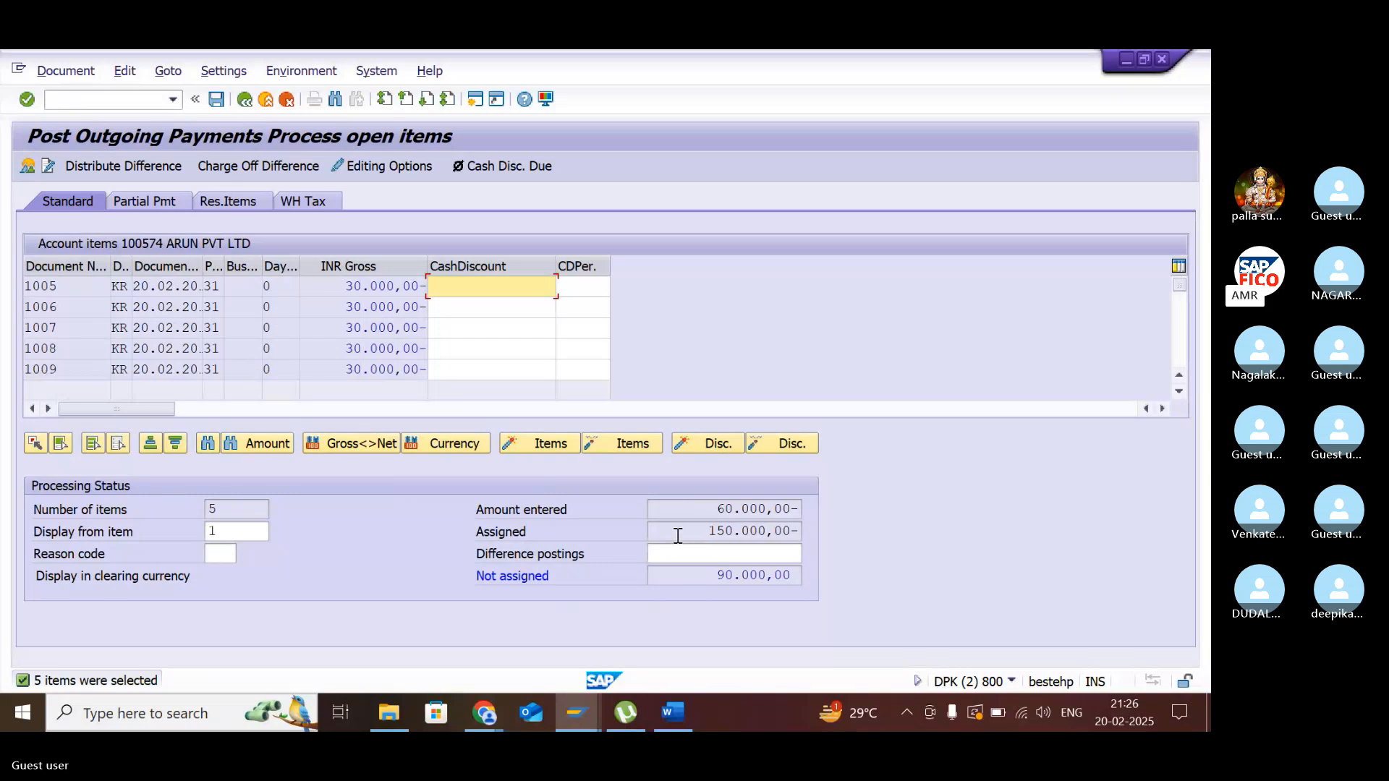
- Switch to partial payment and deactivate items 1009, 1008 and 1007, leaving only 1005 and 1006 assigned
click(141, 202)
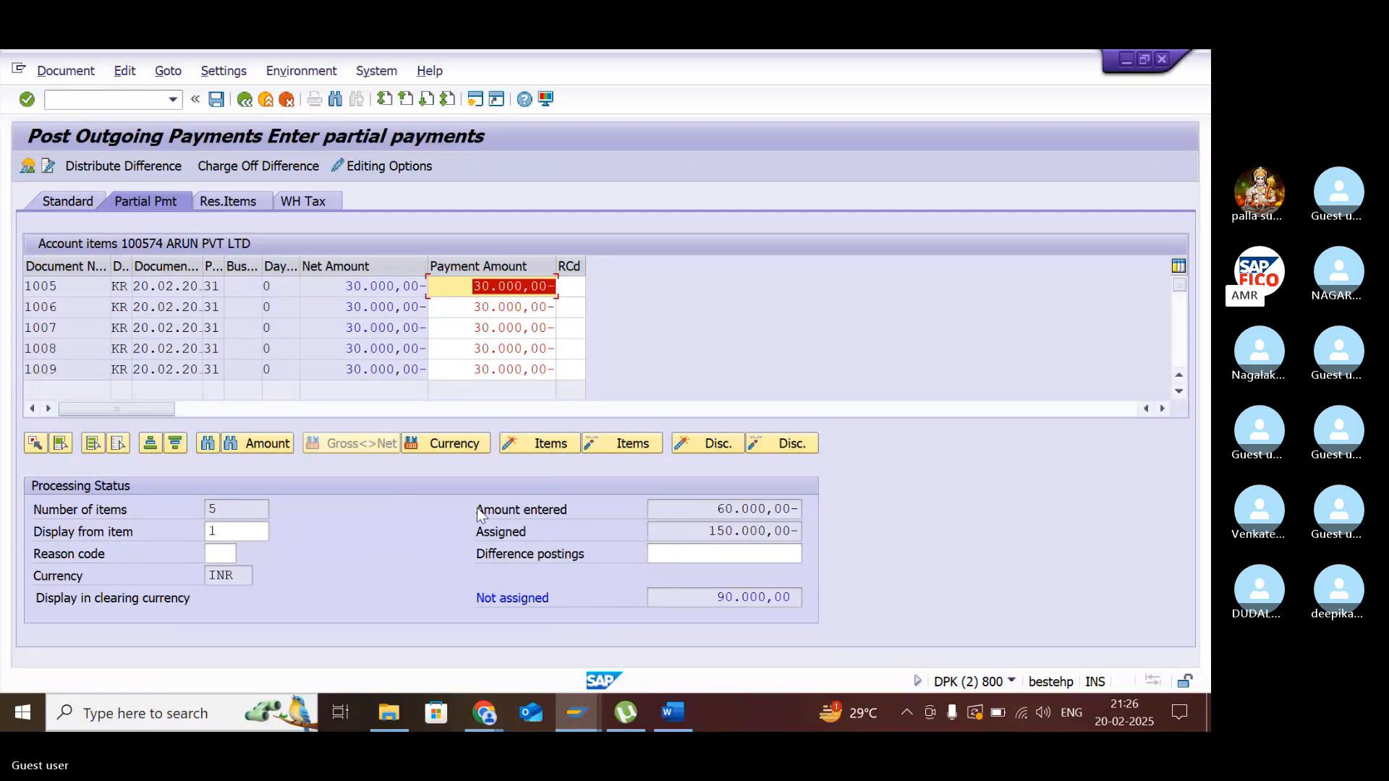
click(382, 375)
double_click(382, 370)
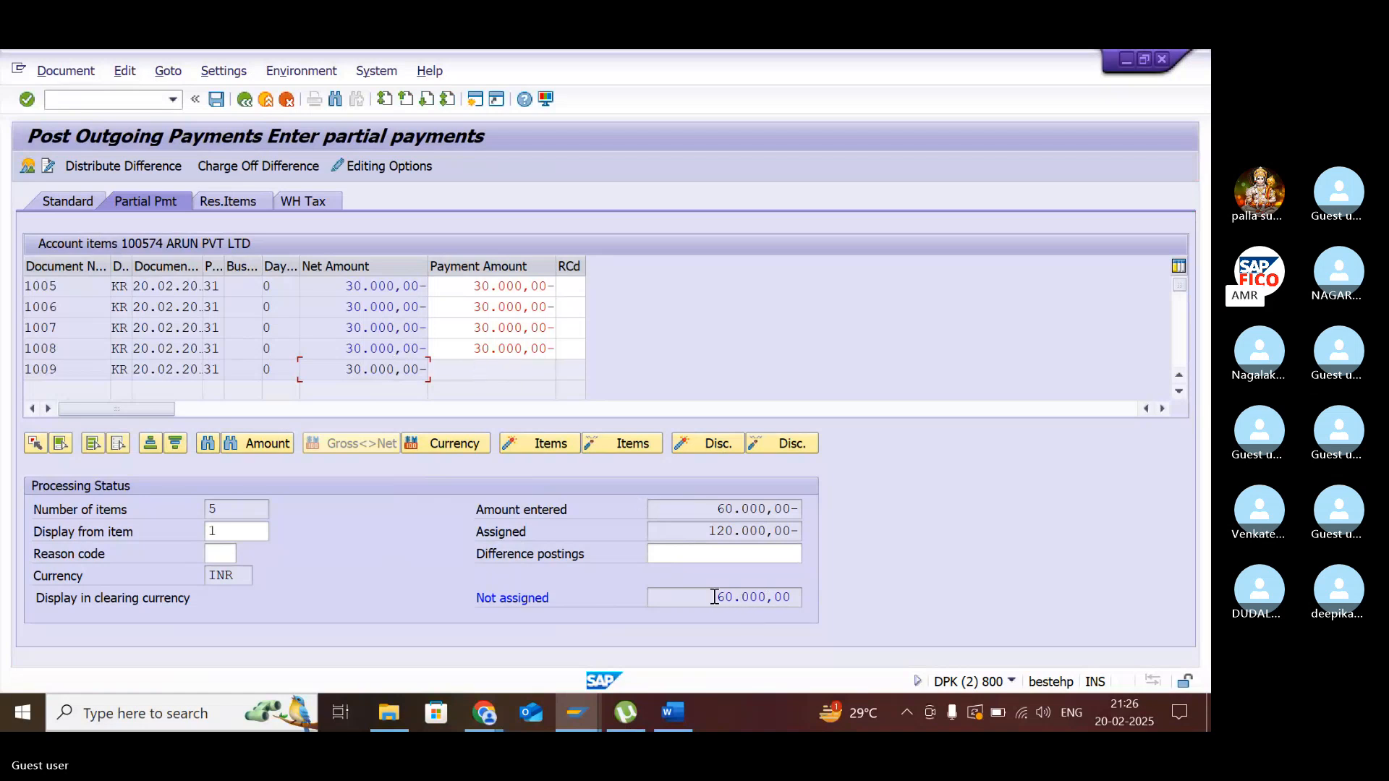
double_click(395, 350)
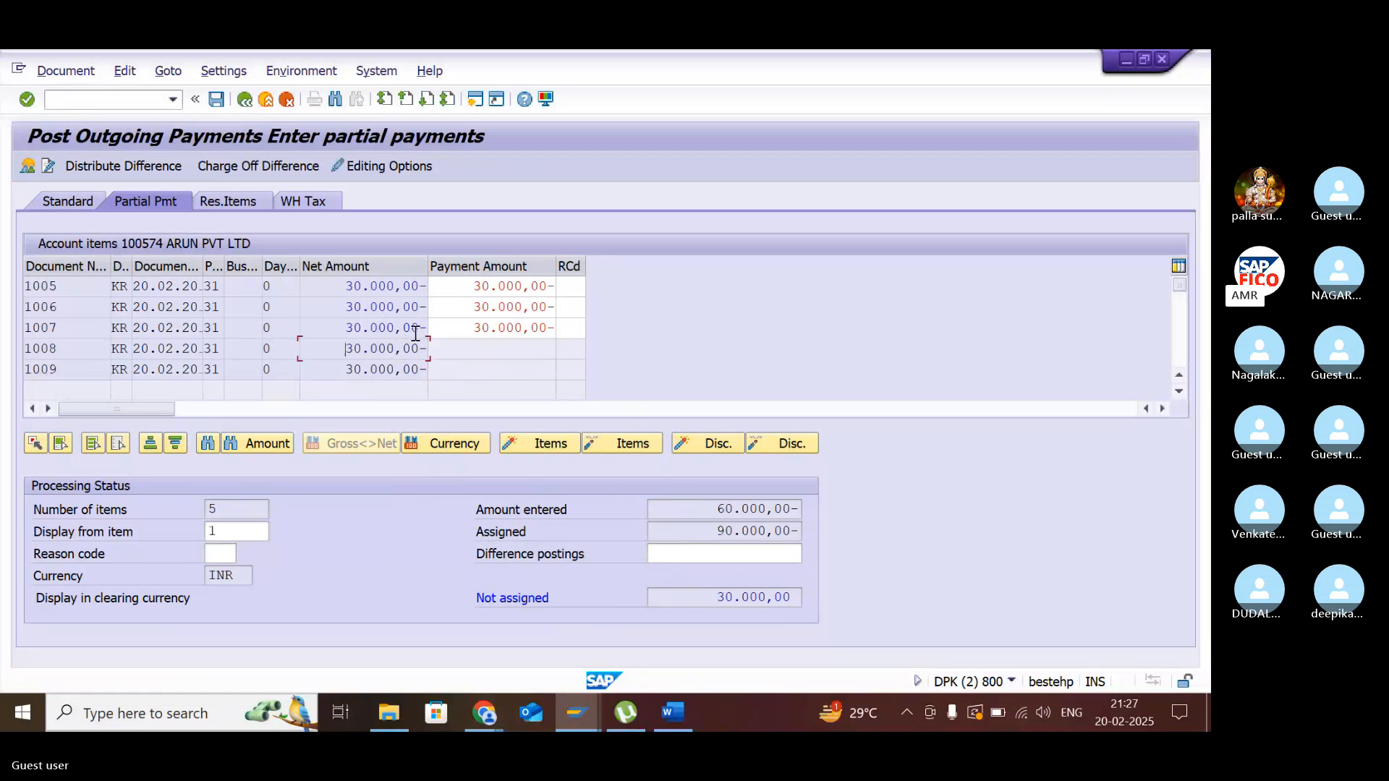
double_click(402, 327)
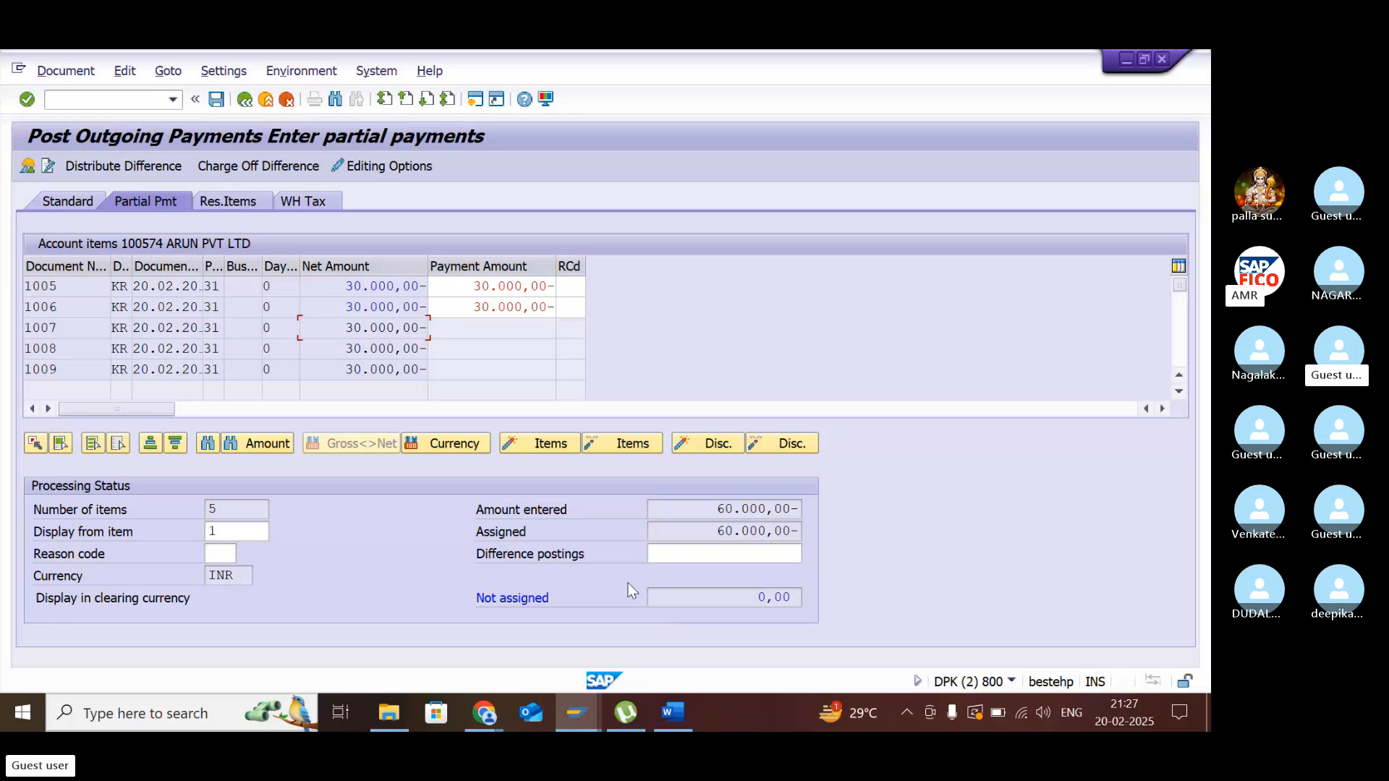
- Simulate the outgoing payment for items 1005 and 1006 and post it
click(72, 75)
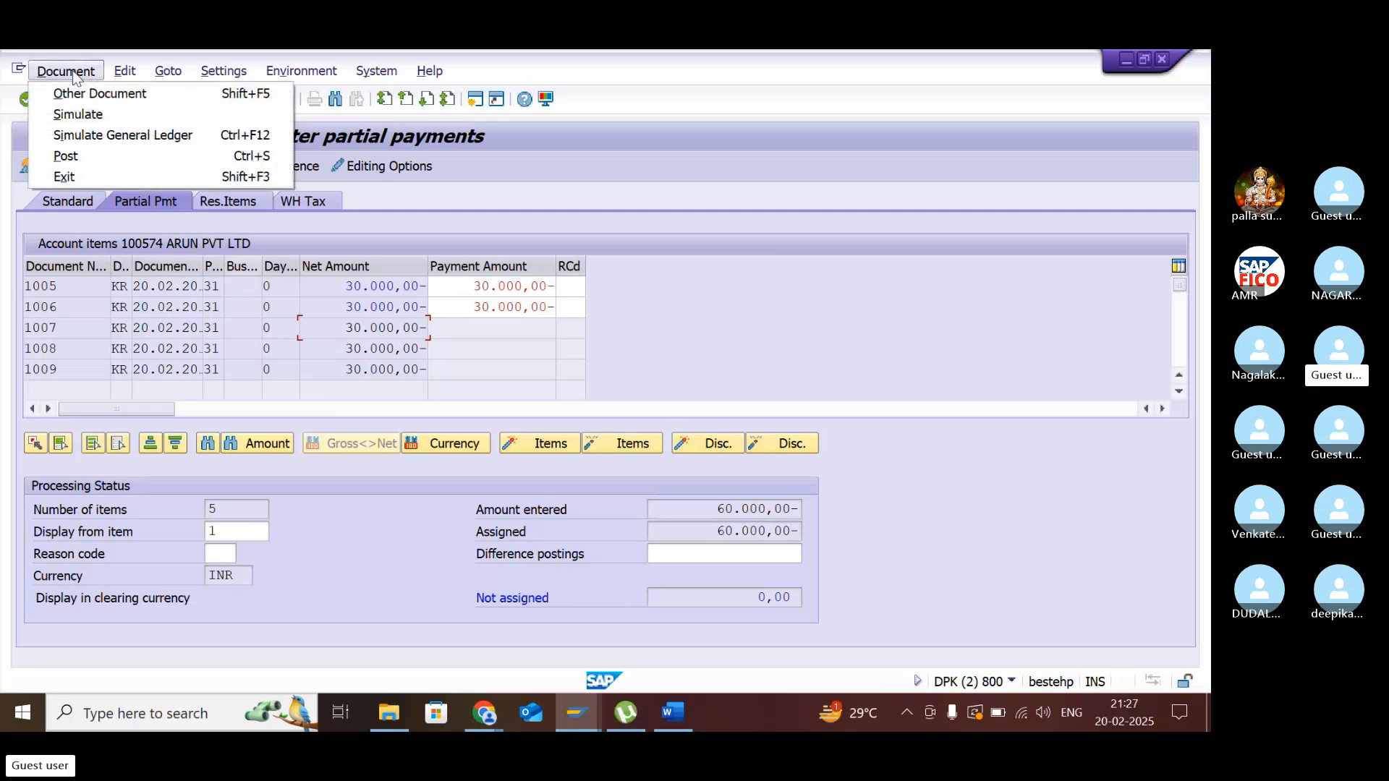
click(92, 118)
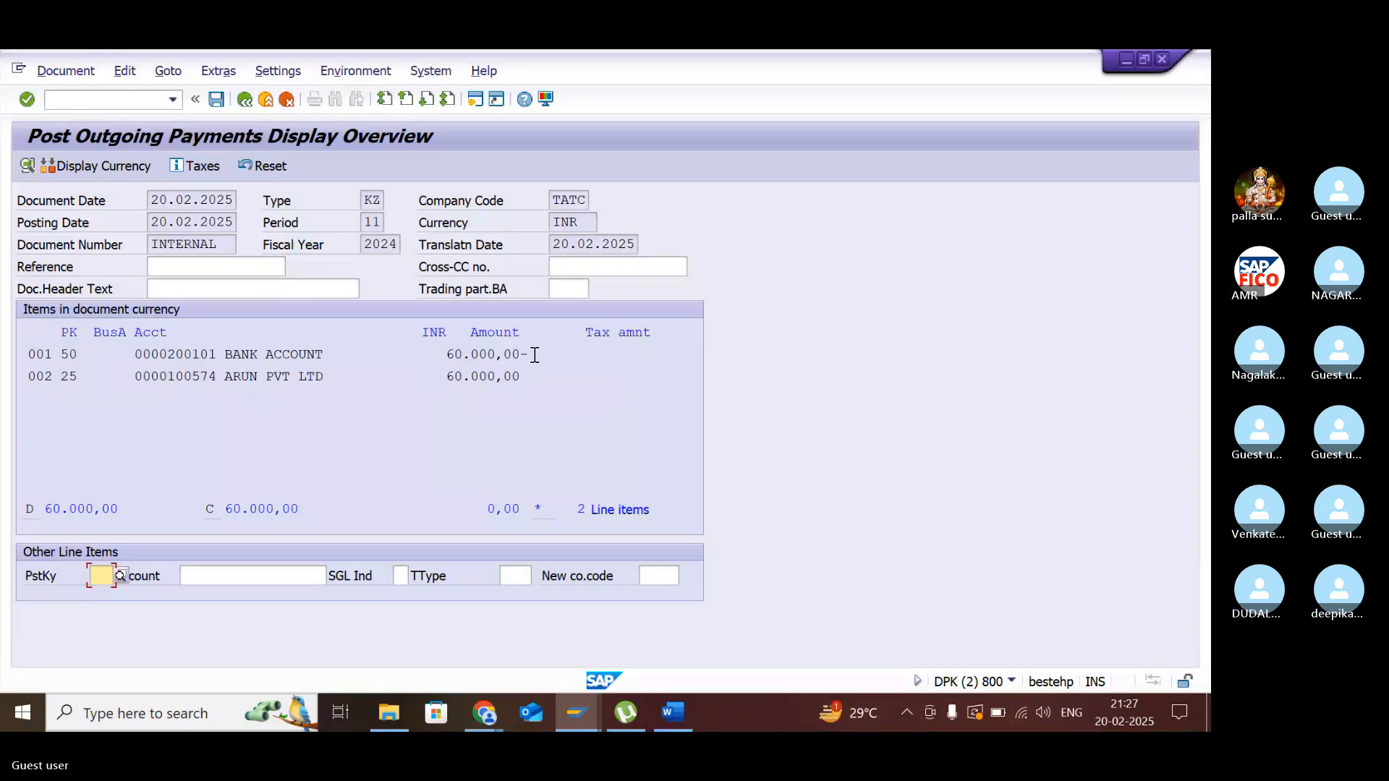
click(216, 104)
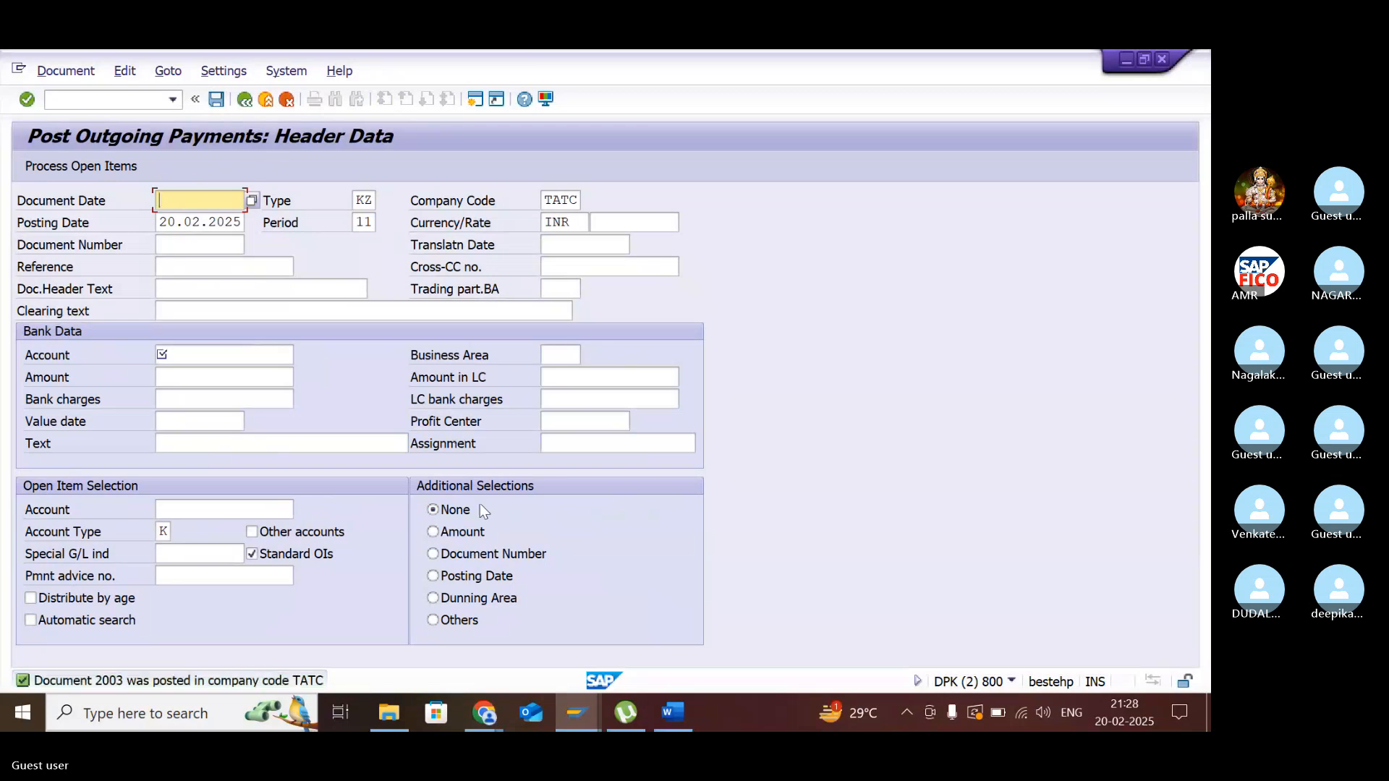
- Switch to the Vendor Line Item Display session and refresh the vendor's open items list
mouse_move(590, 712)
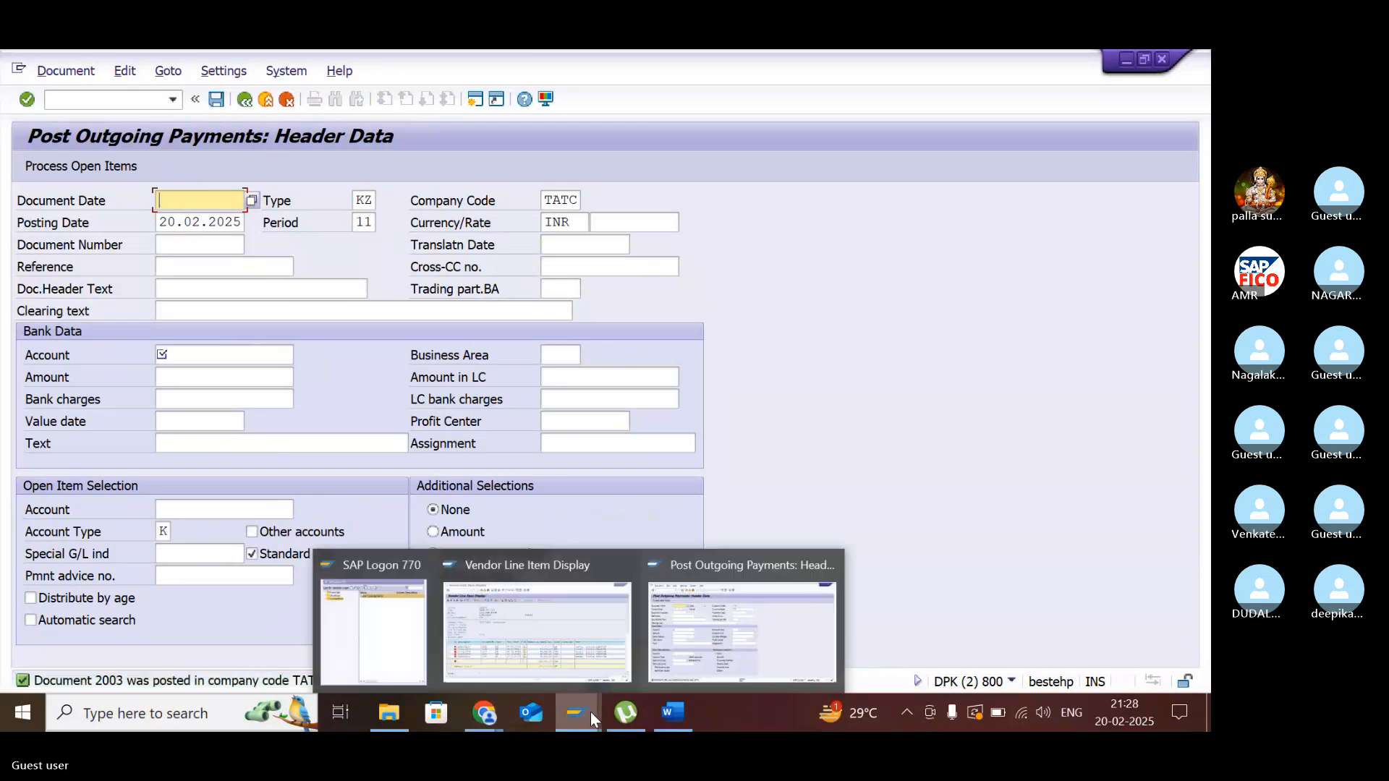
click(555, 627)
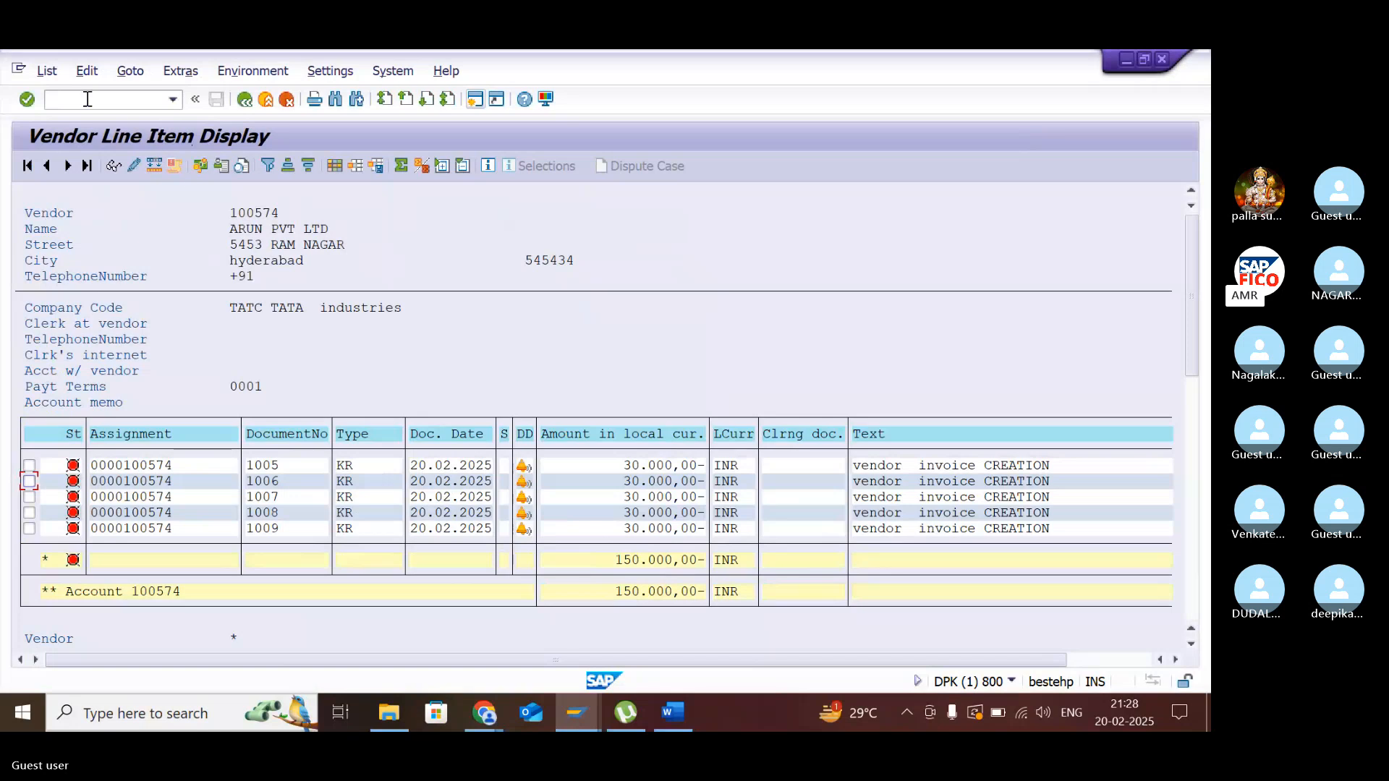
click(58, 71)
click(75, 116)
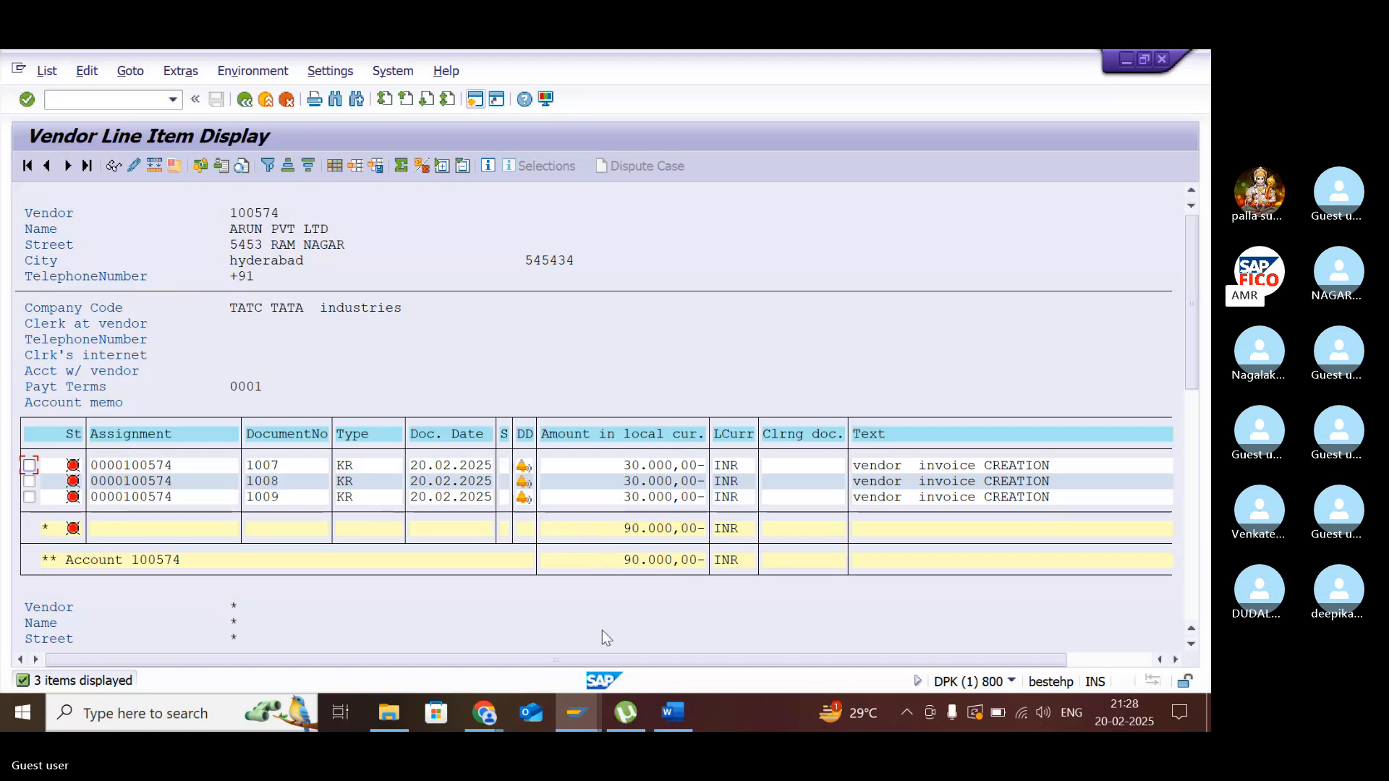
- Return to the outgoing payment header, set the document date to 20.02.2025 and choose BANK ACCOUNT as the bank data account
mouse_move(578, 710)
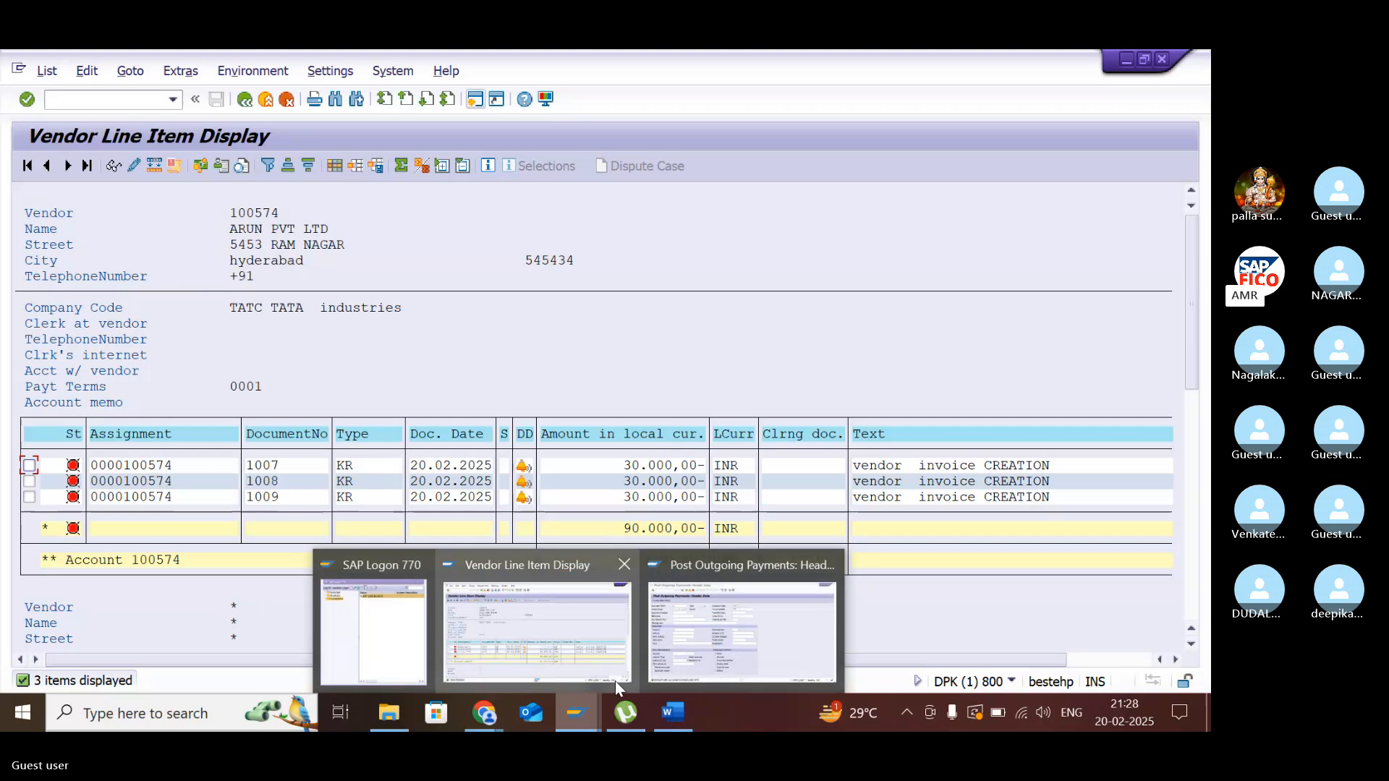
click(691, 651)
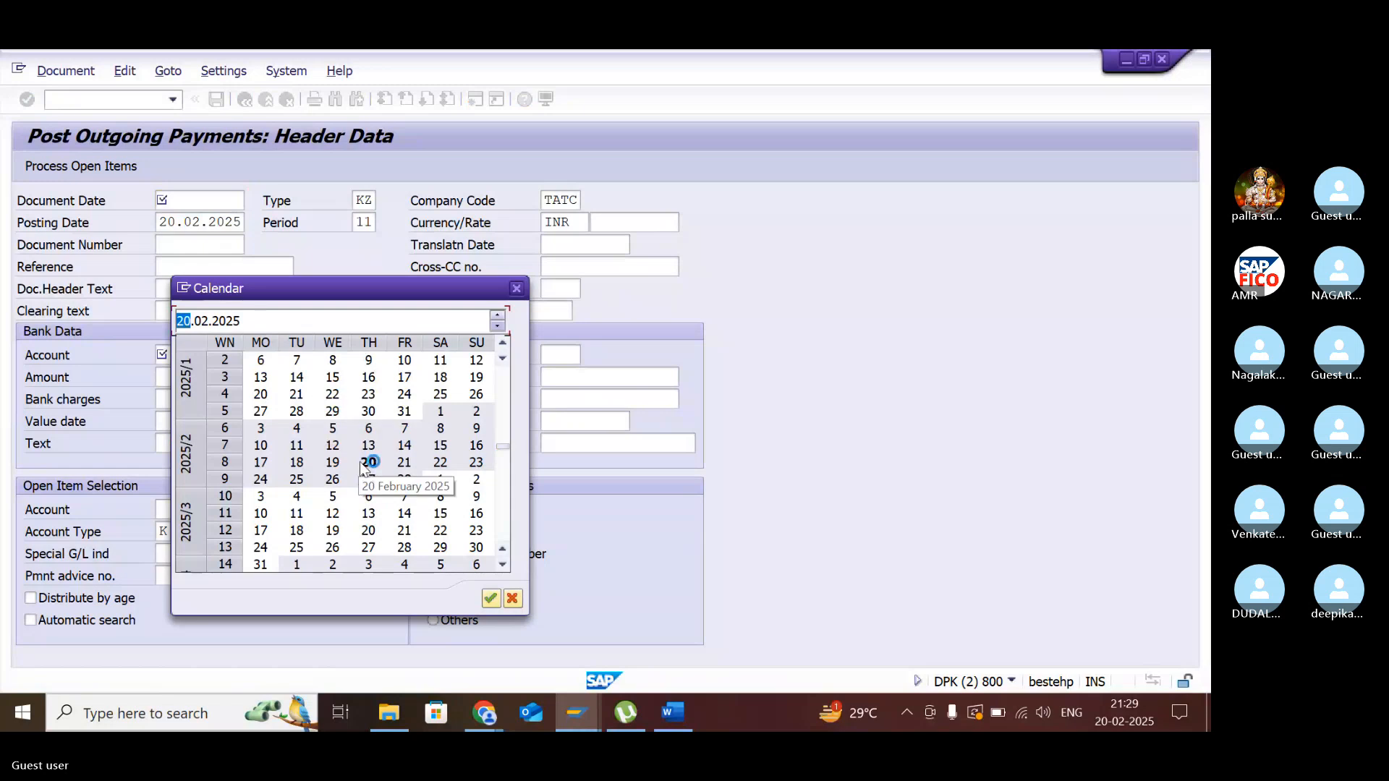
double_click(369, 463)
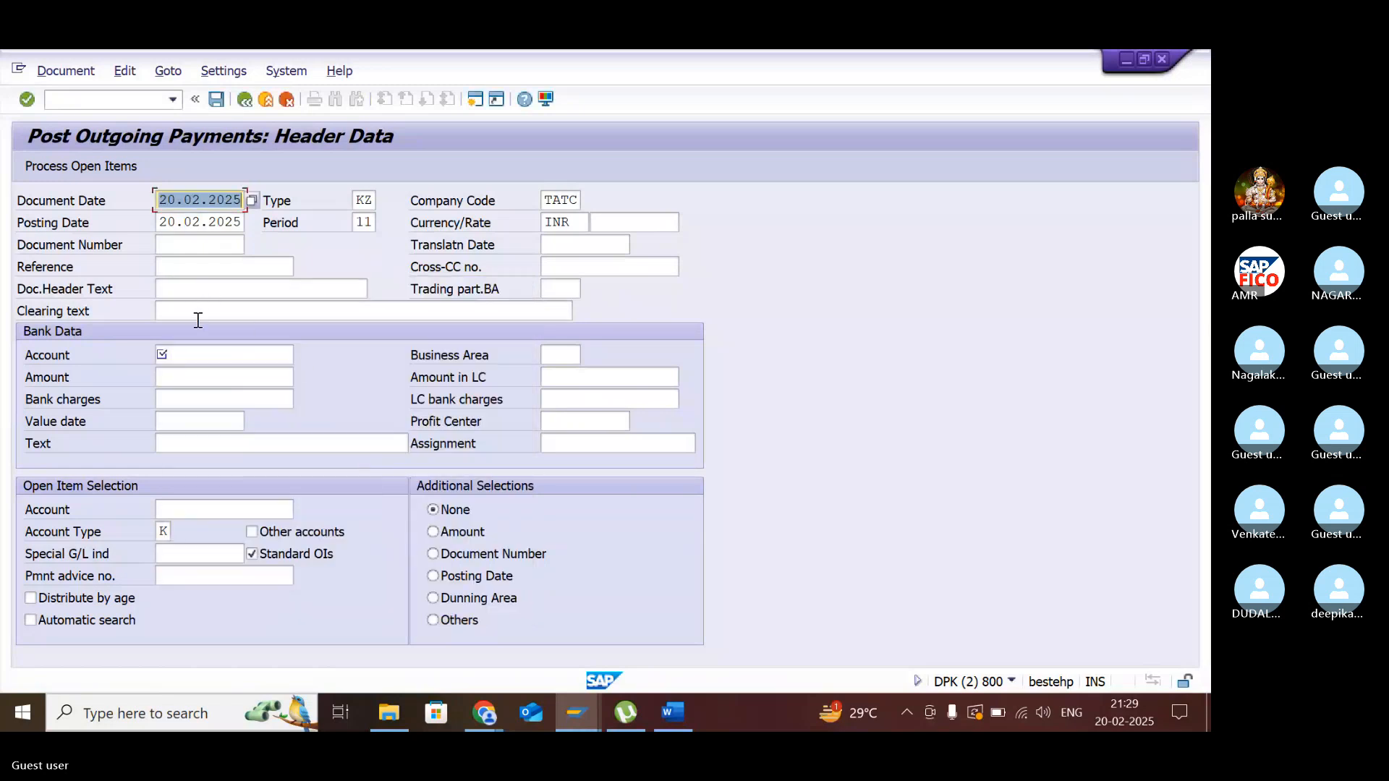
click(202, 353)
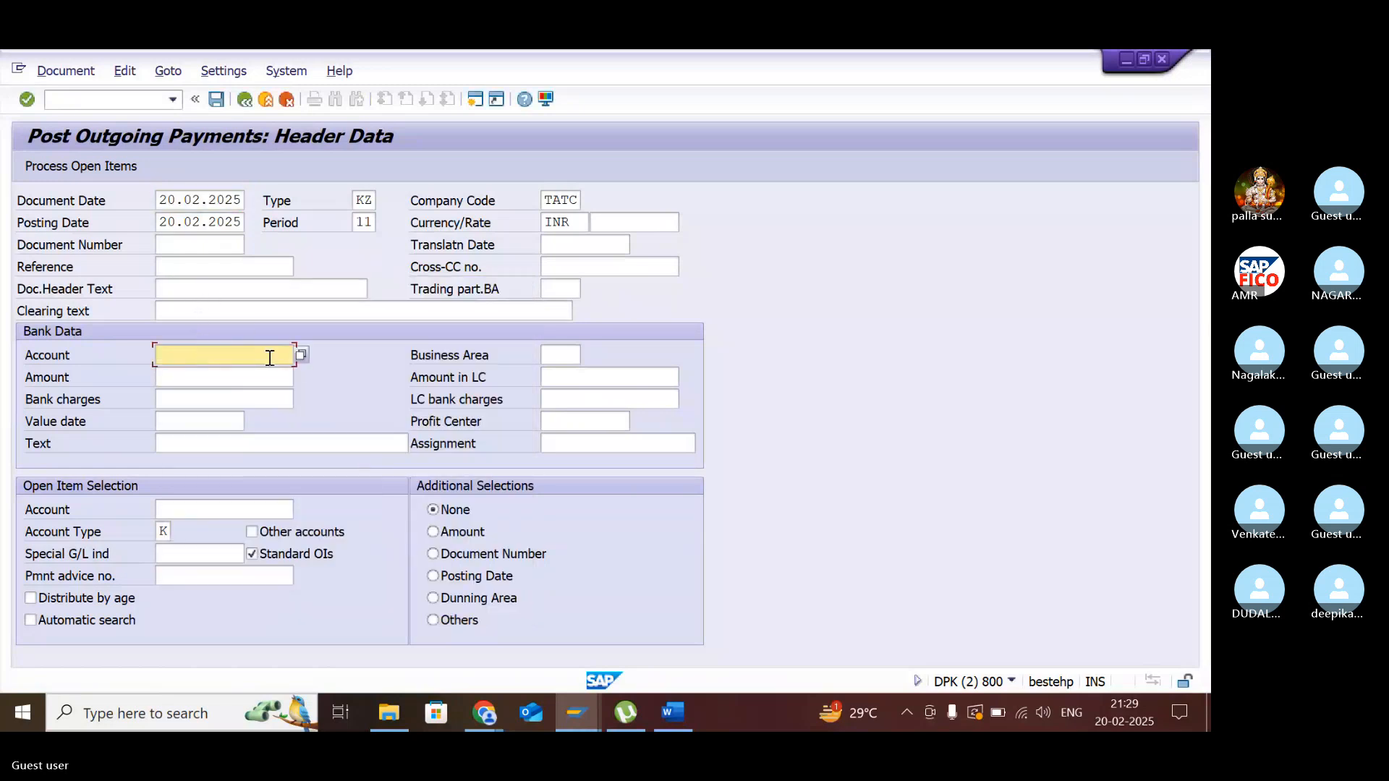
click(302, 353)
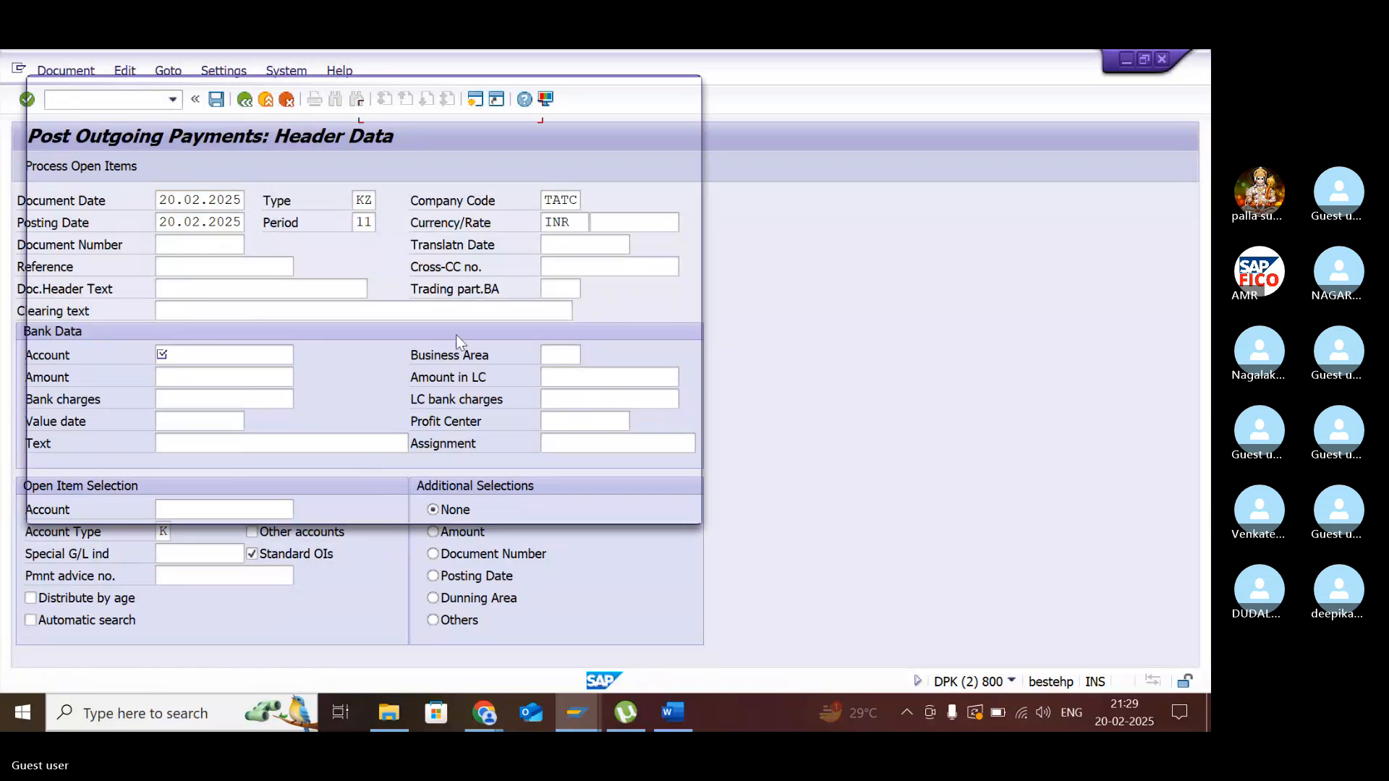
key(Return)
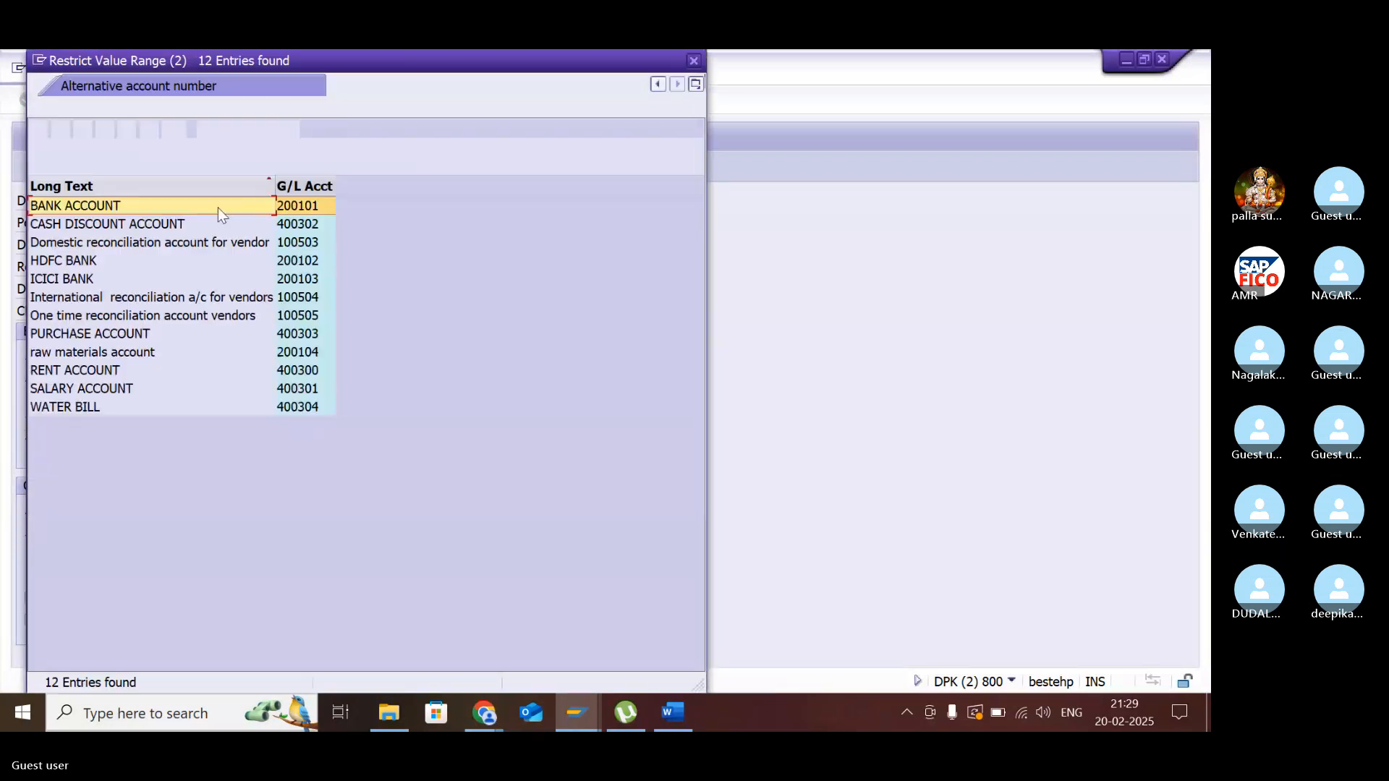
double_click(227, 205)
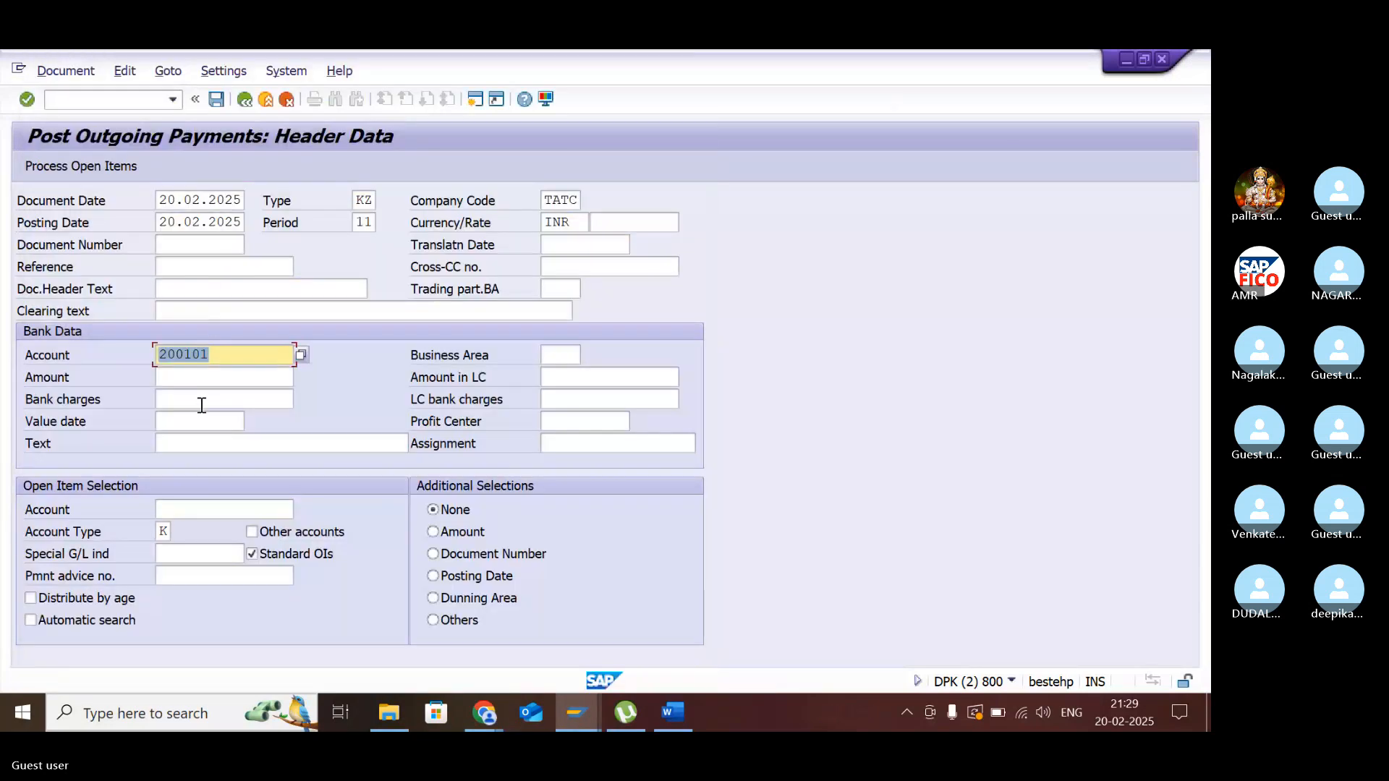
- Set the bank data amount to 30000 and the text to "vendor invoice clearing"
click(260, 378)
text(3)
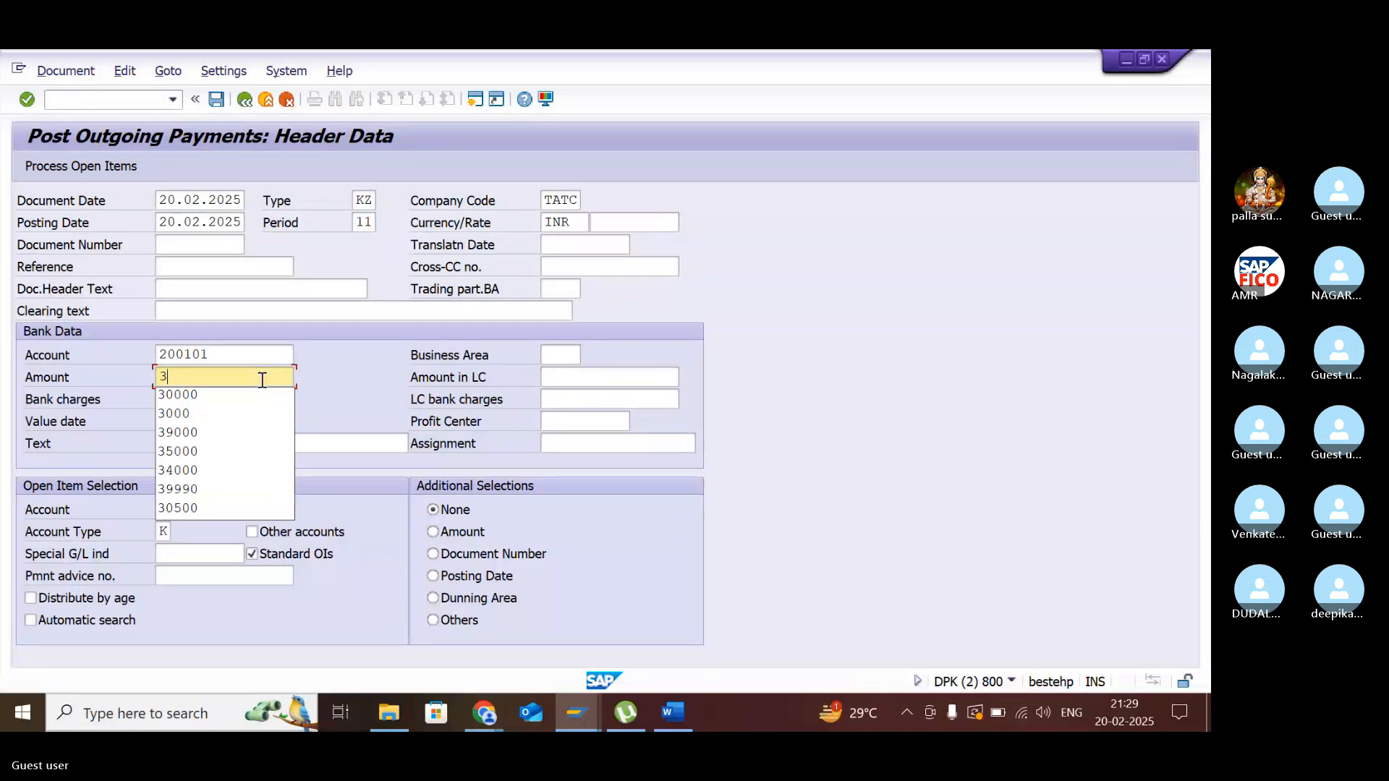
text(0000)
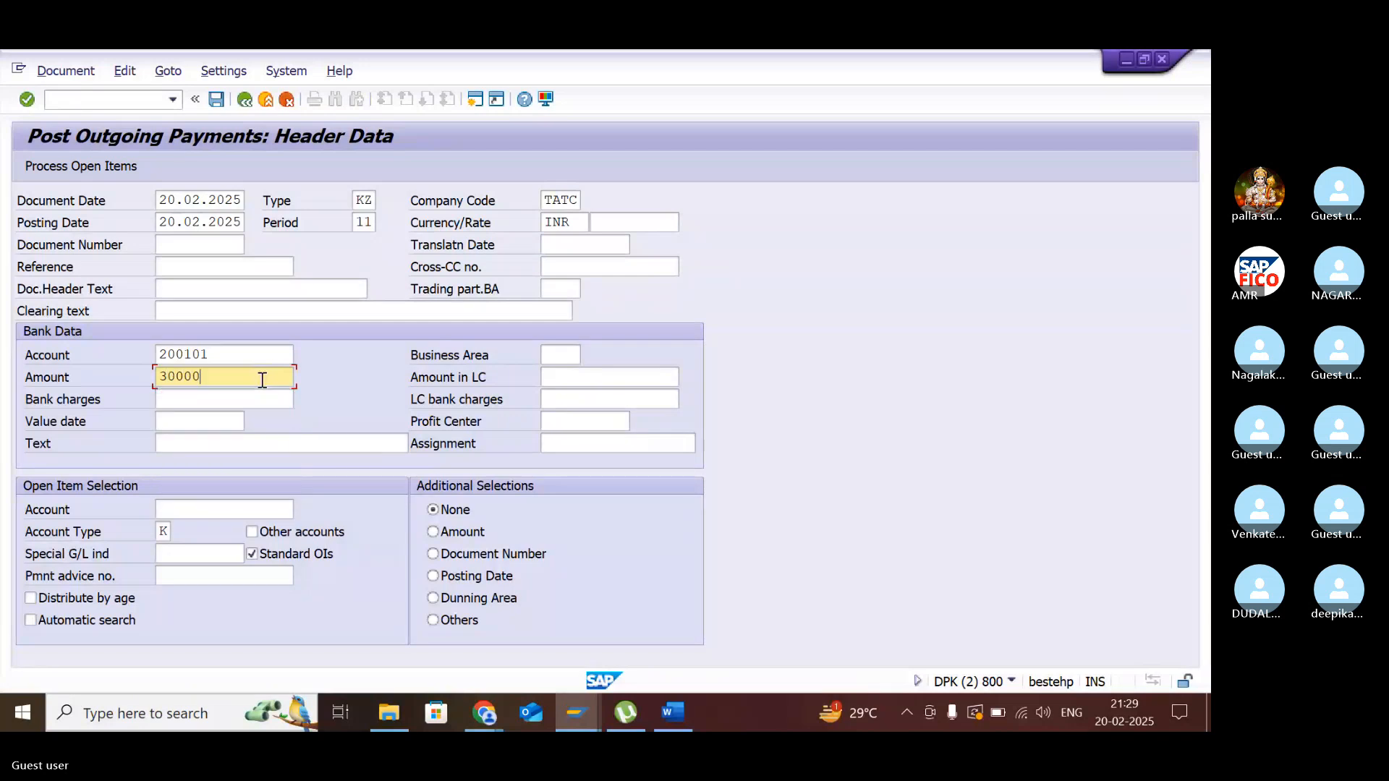
click(197, 446)
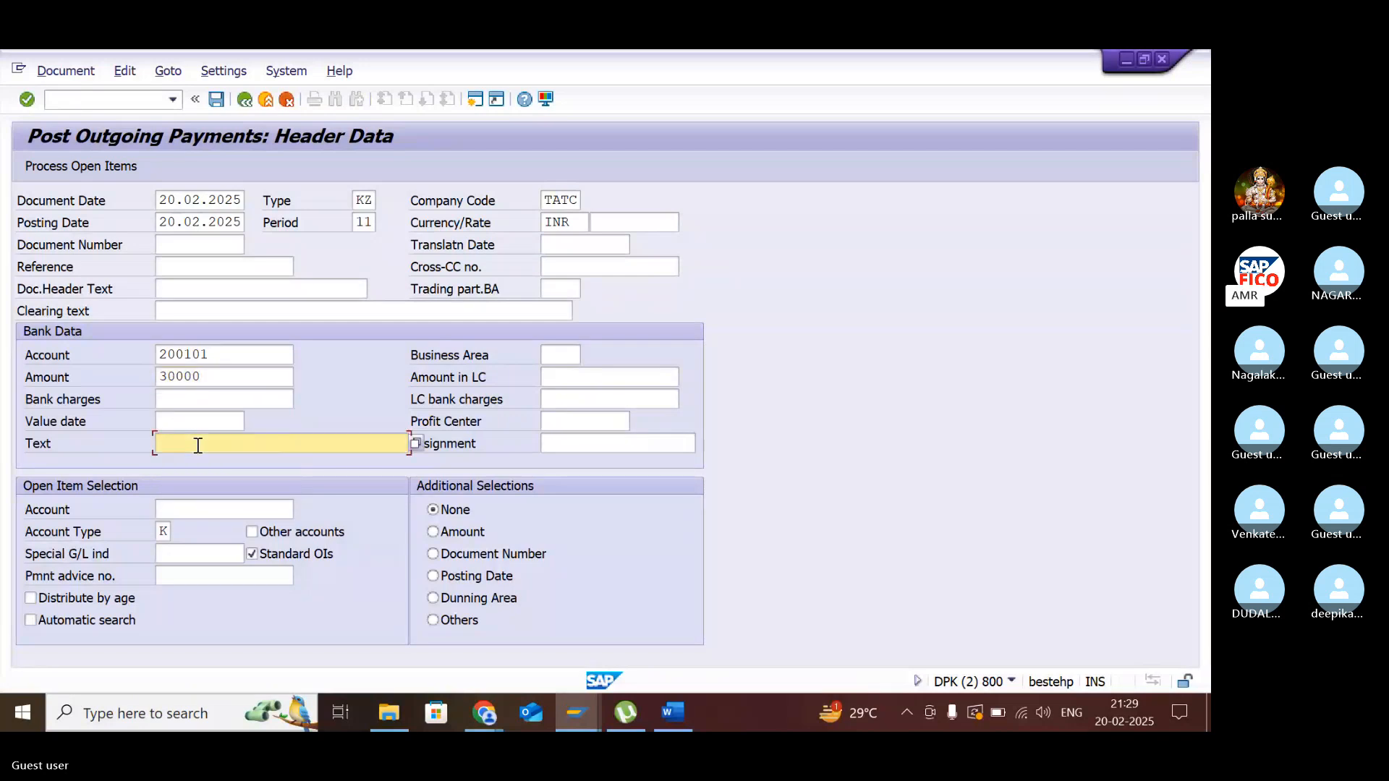
text(v)
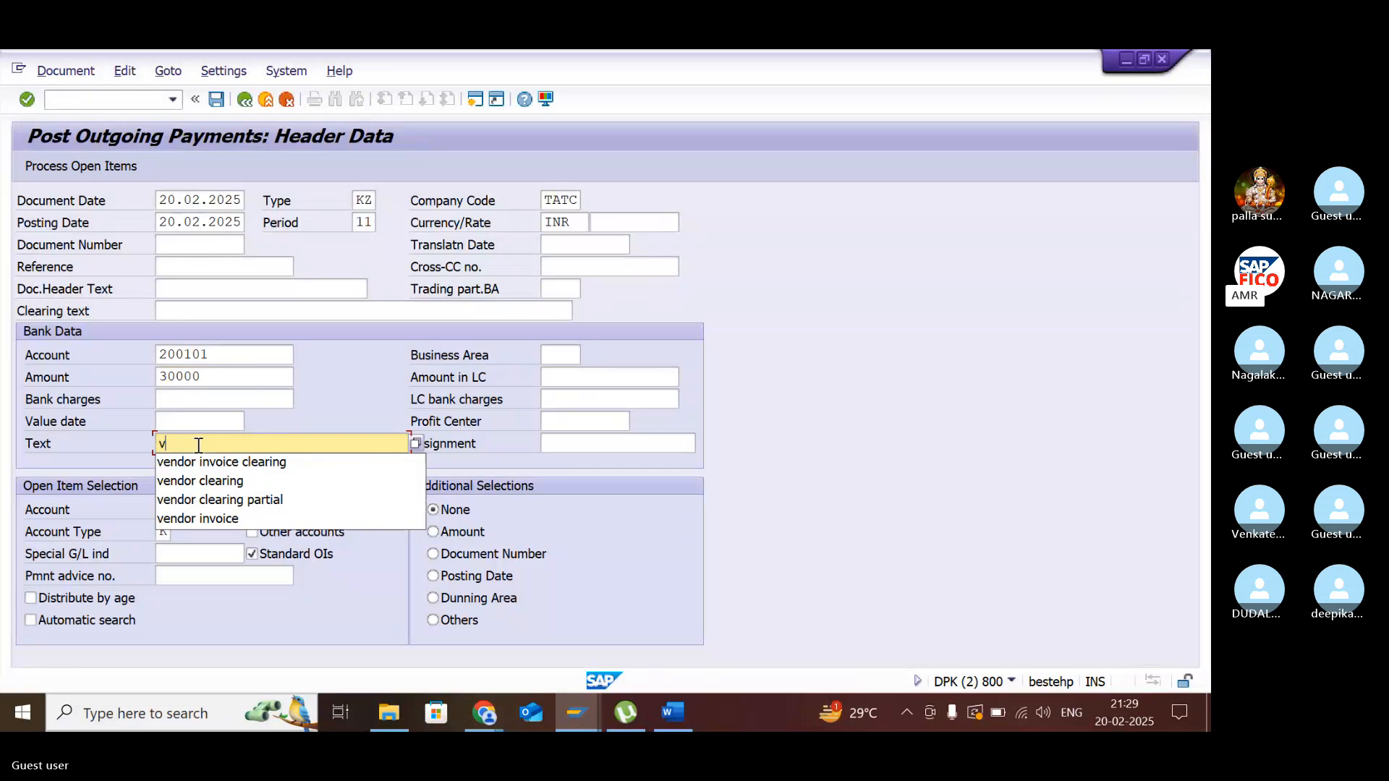
key(Down)
key(Return)
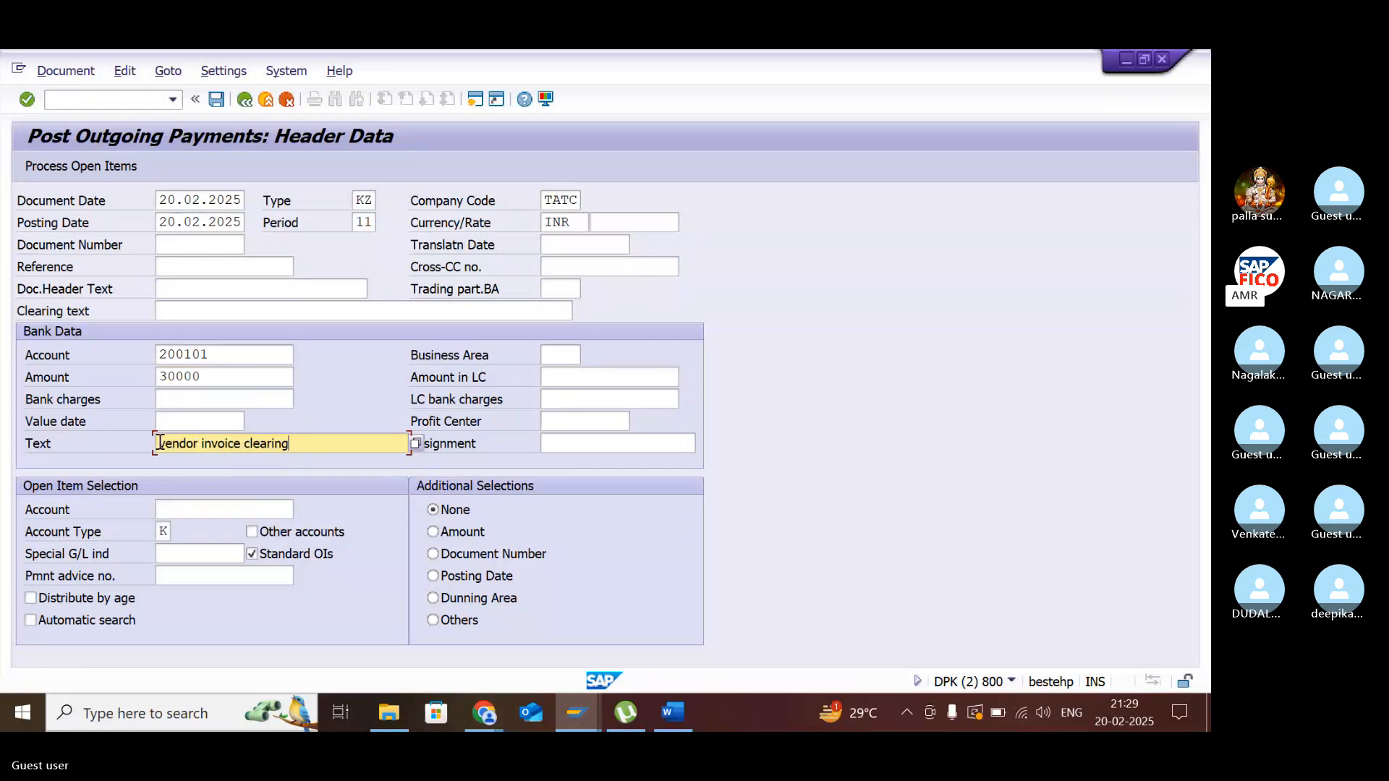
- Look up the vendors of company code TATC, choose ARUN PVT LTD as the open item account and process its open items
click(184, 507)
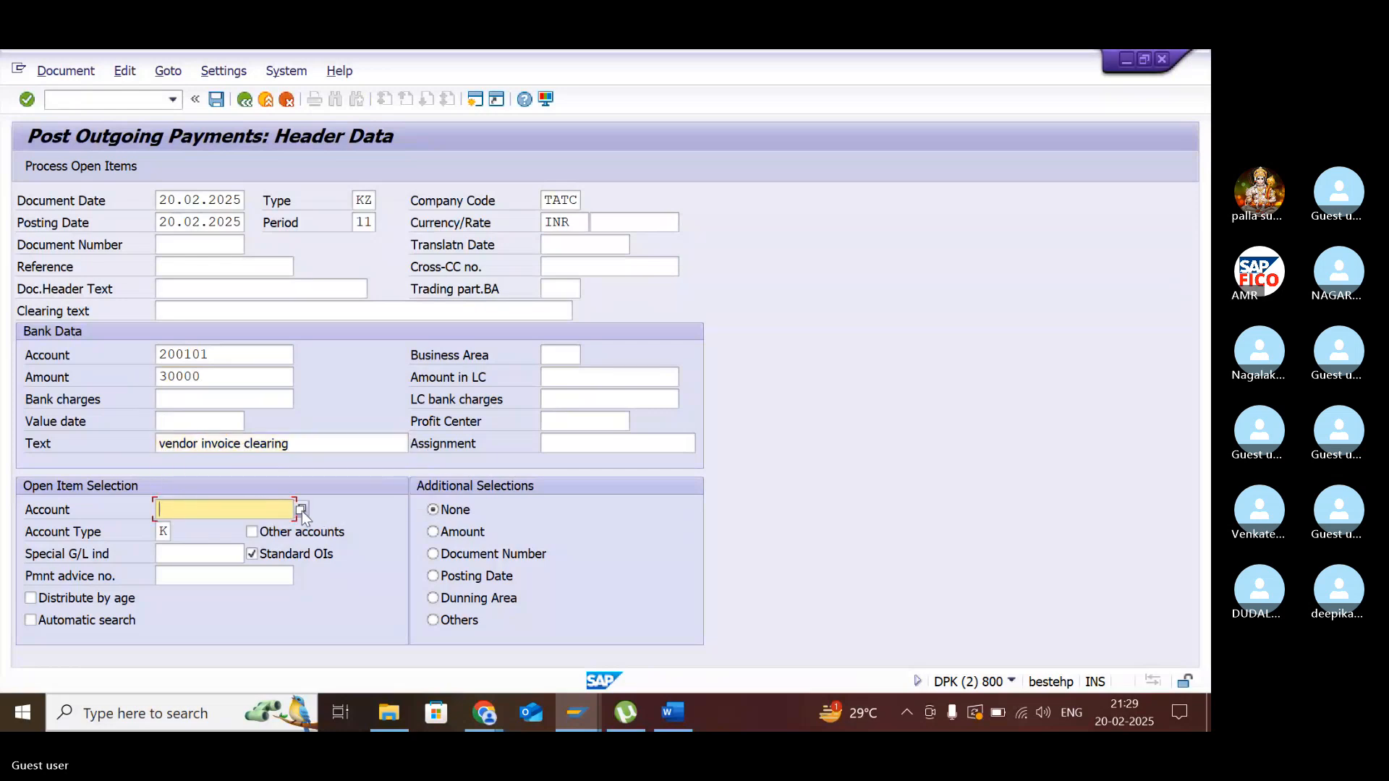
key(Return)
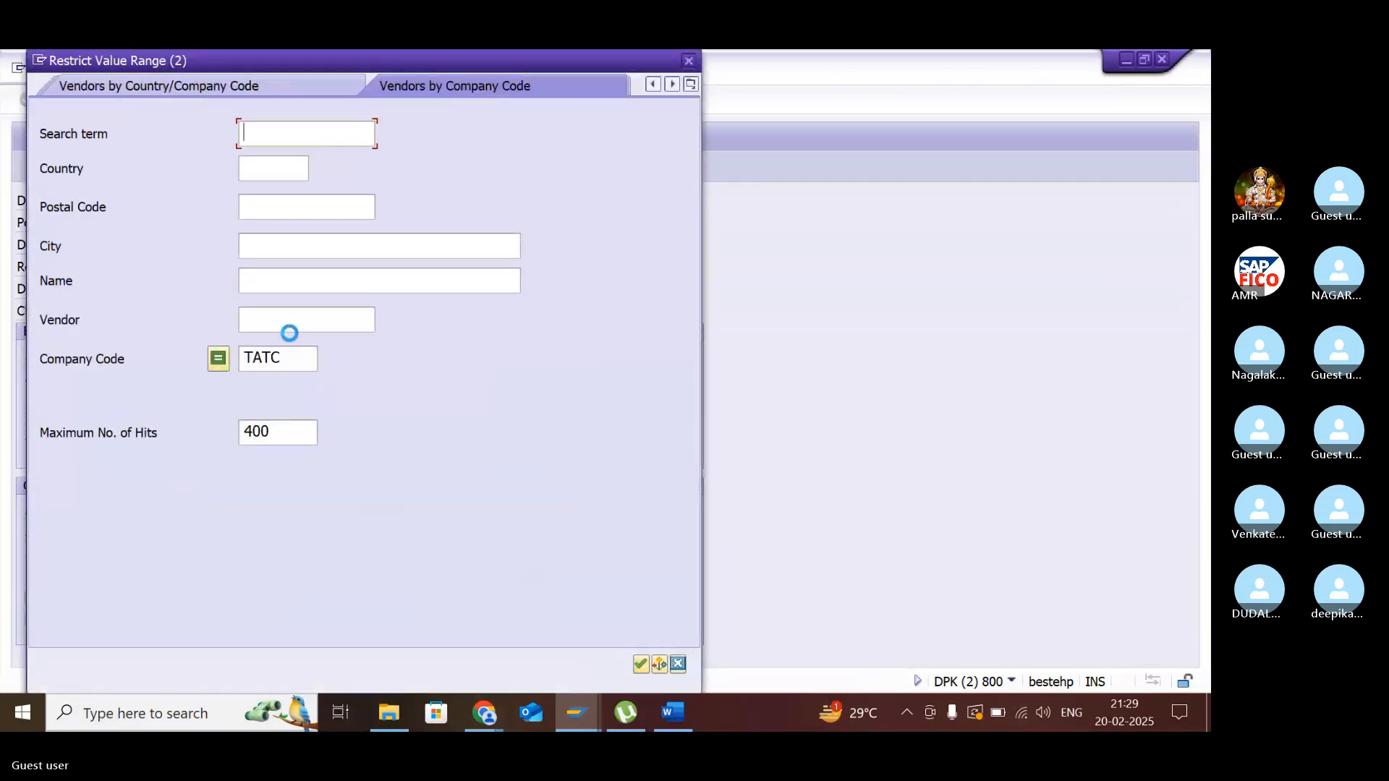
key(Return)
double_click(187, 172)
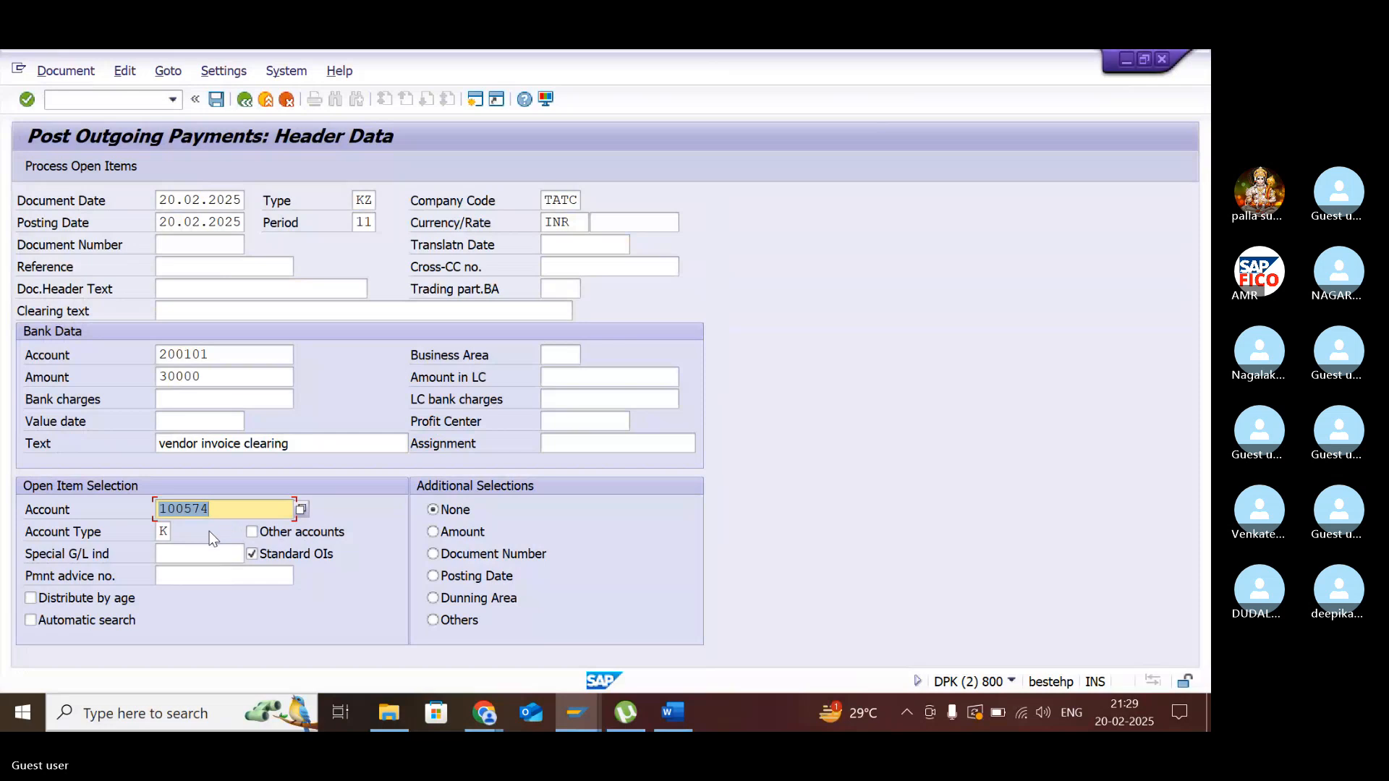
click(121, 167)
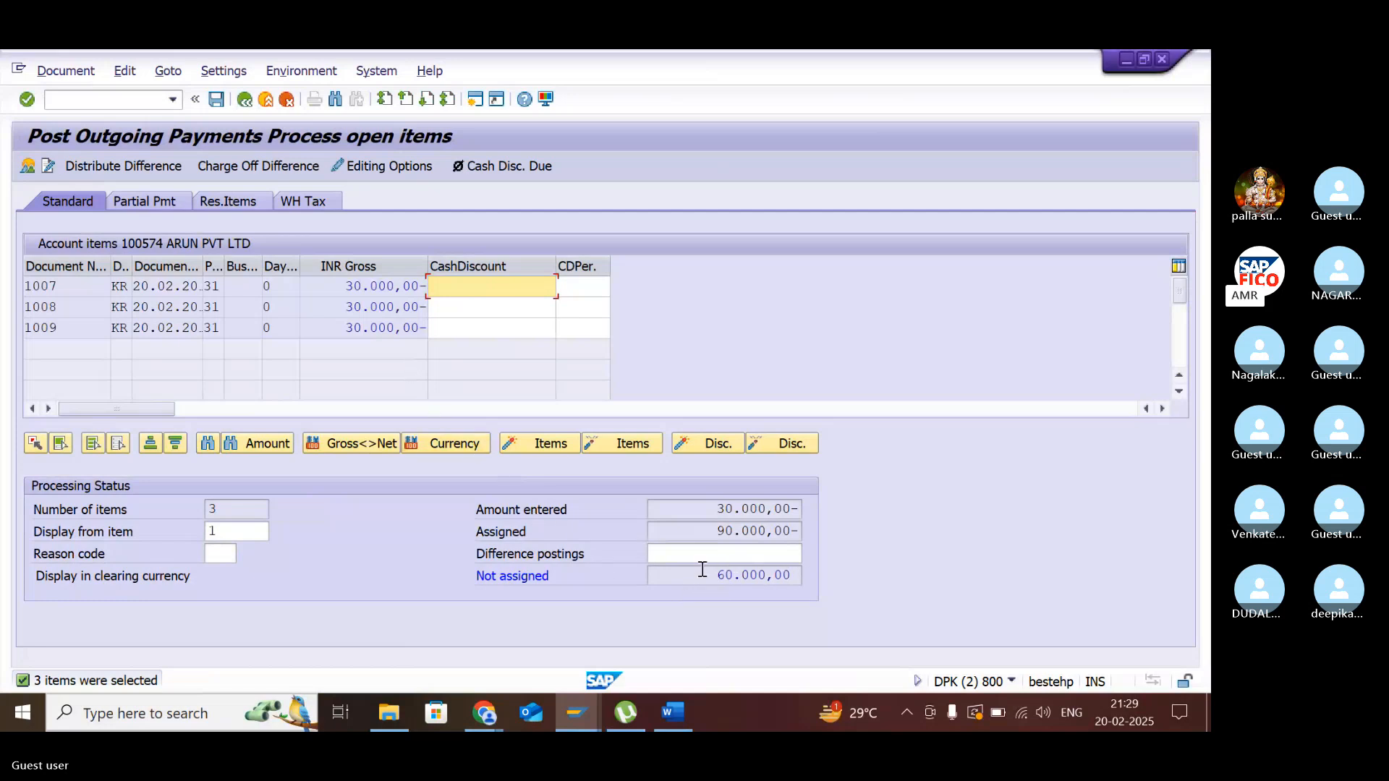
- Switch to partial payment and deactivate items 1009 and 1008, leaving only 1007 assigned
click(117, 198)
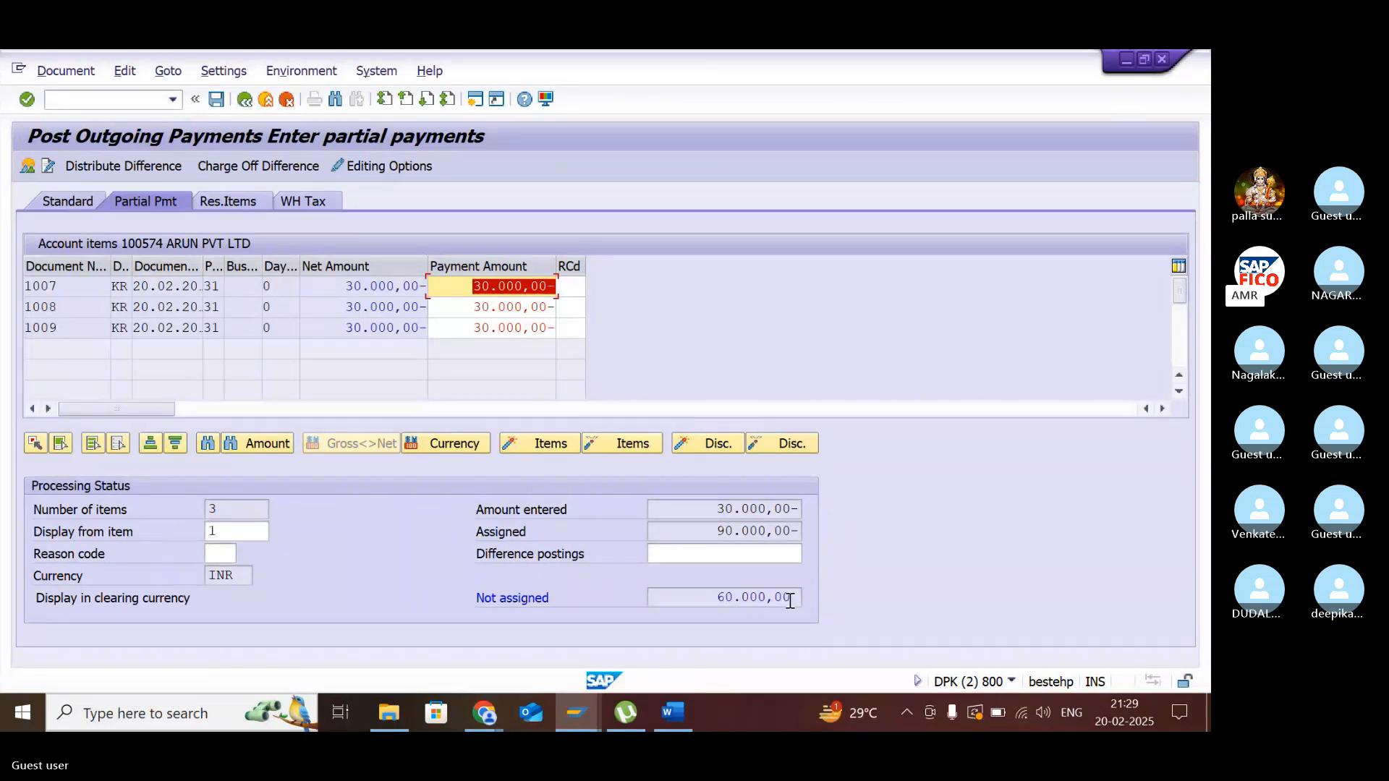
click(340, 329)
double_click(340, 329)
double_click(349, 308)
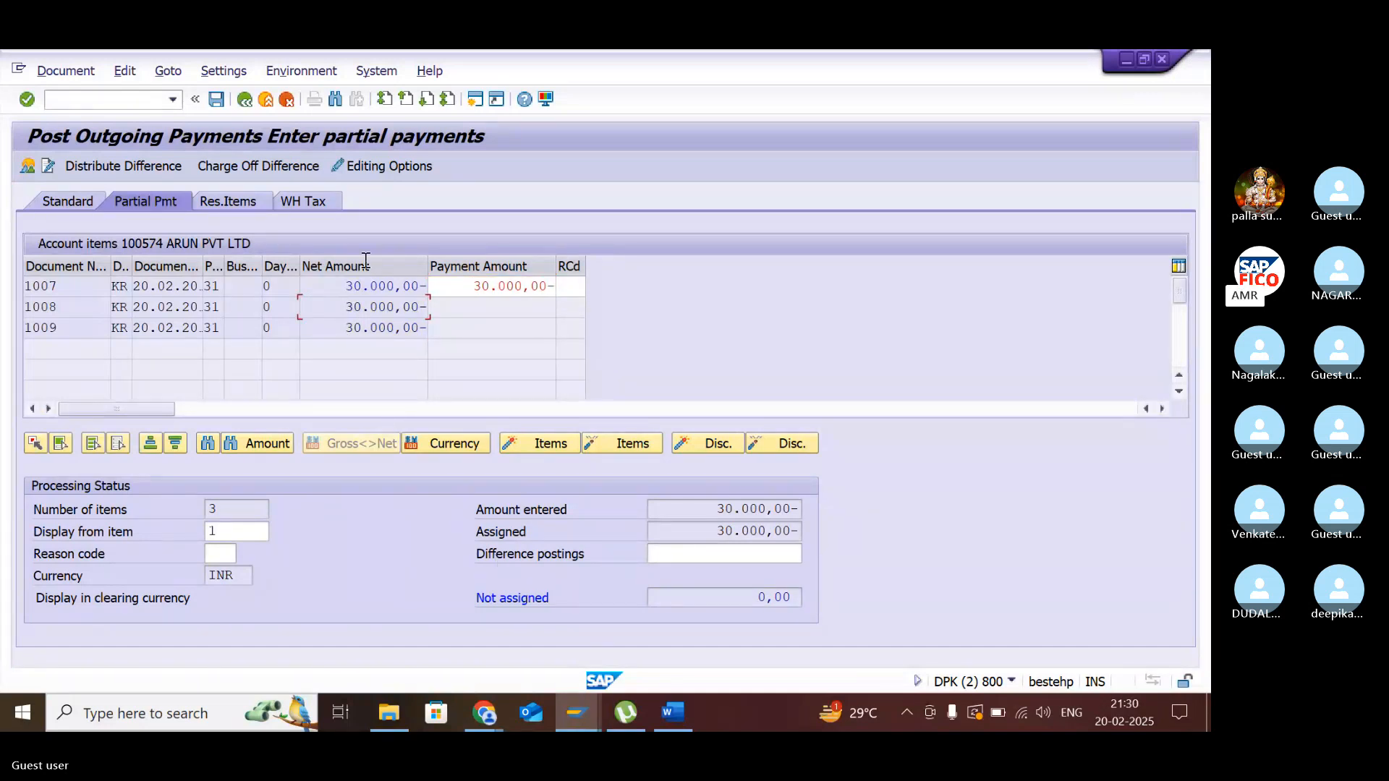
- Simulate the outgoing payment for item 1007 and post it
click(66, 71)
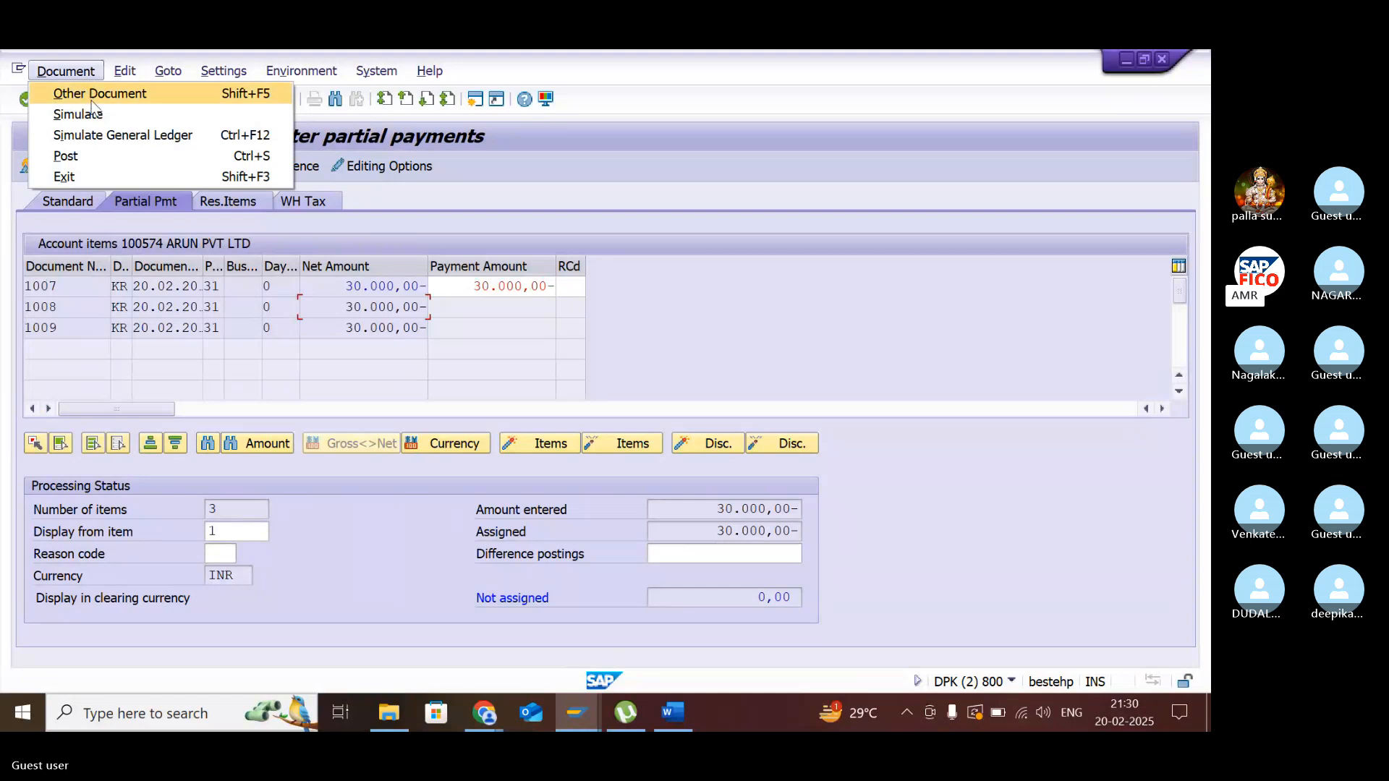
click(106, 121)
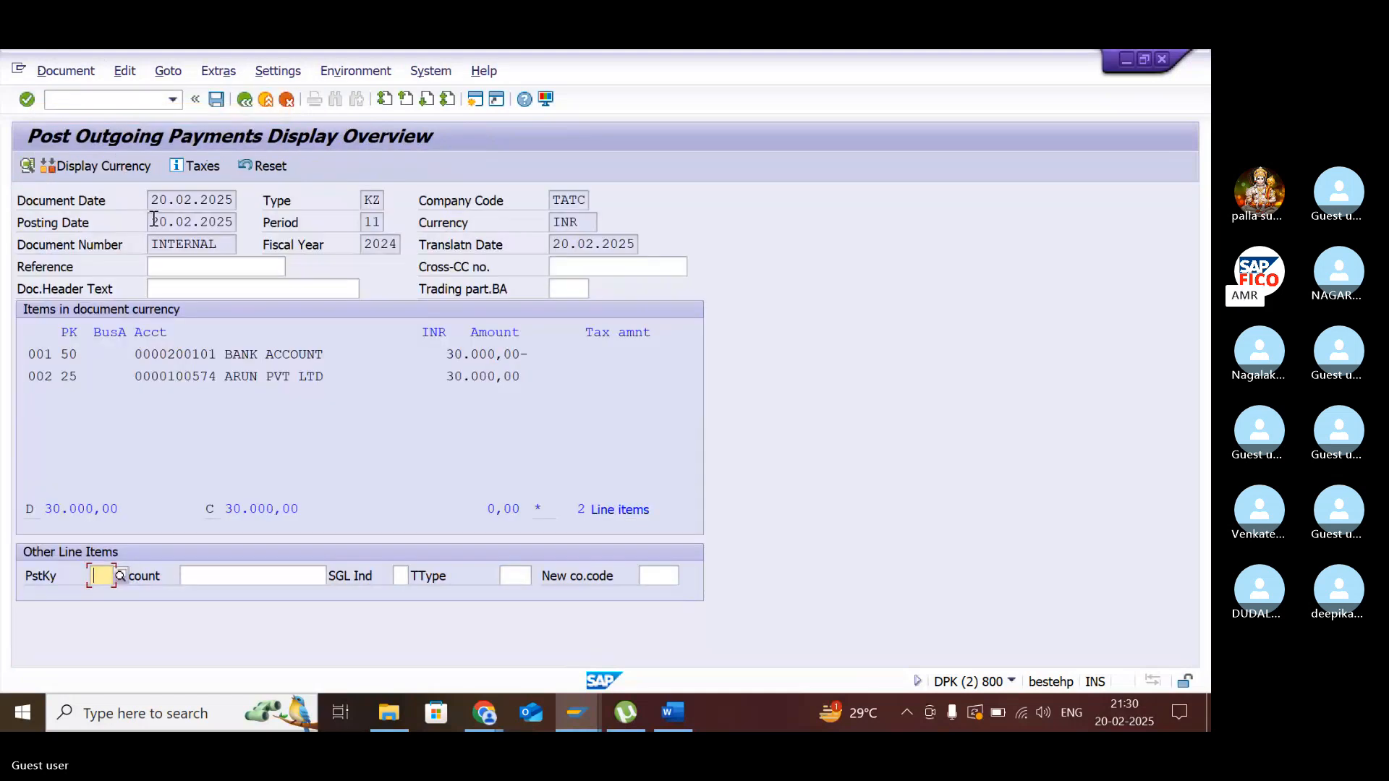
click(215, 100)
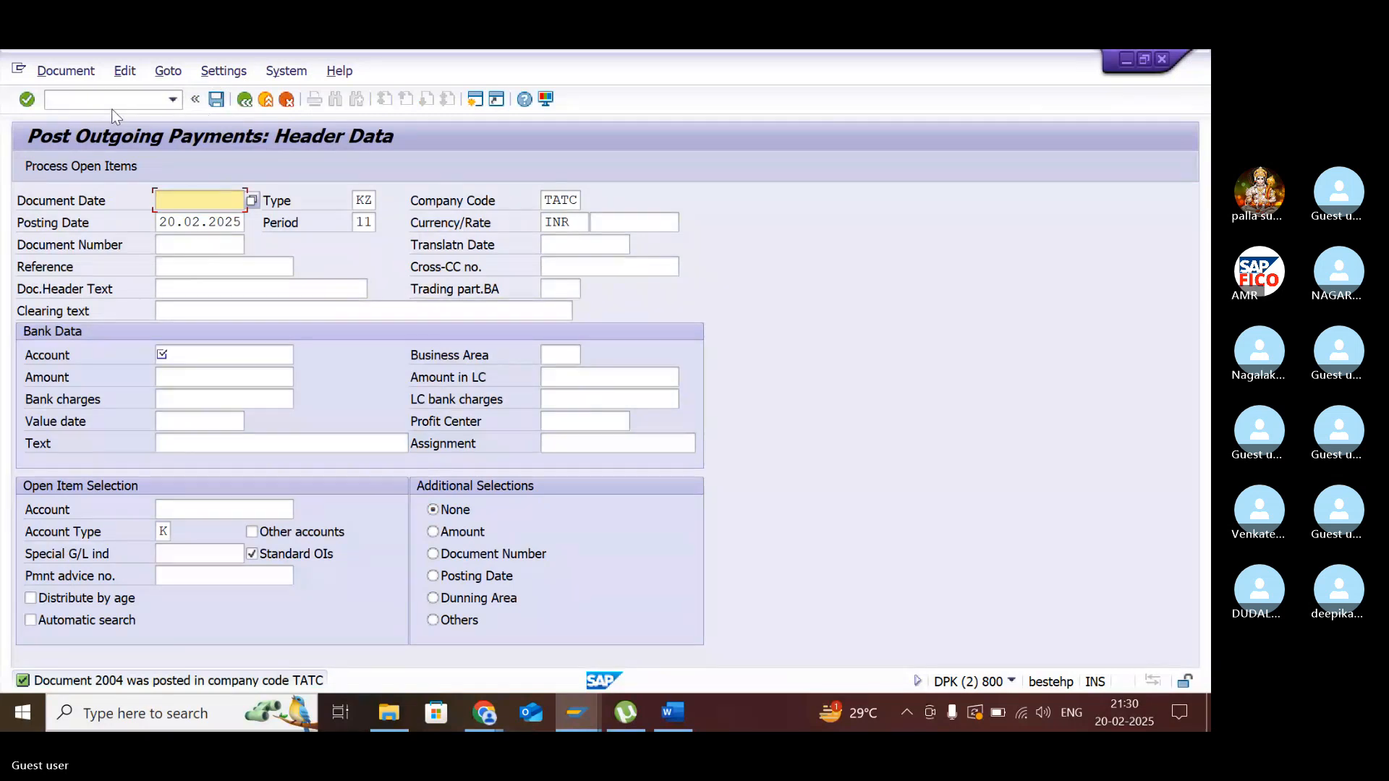
- Display the outgoing payment document just posted in company code TATC
click(174, 100)
click(107, 71)
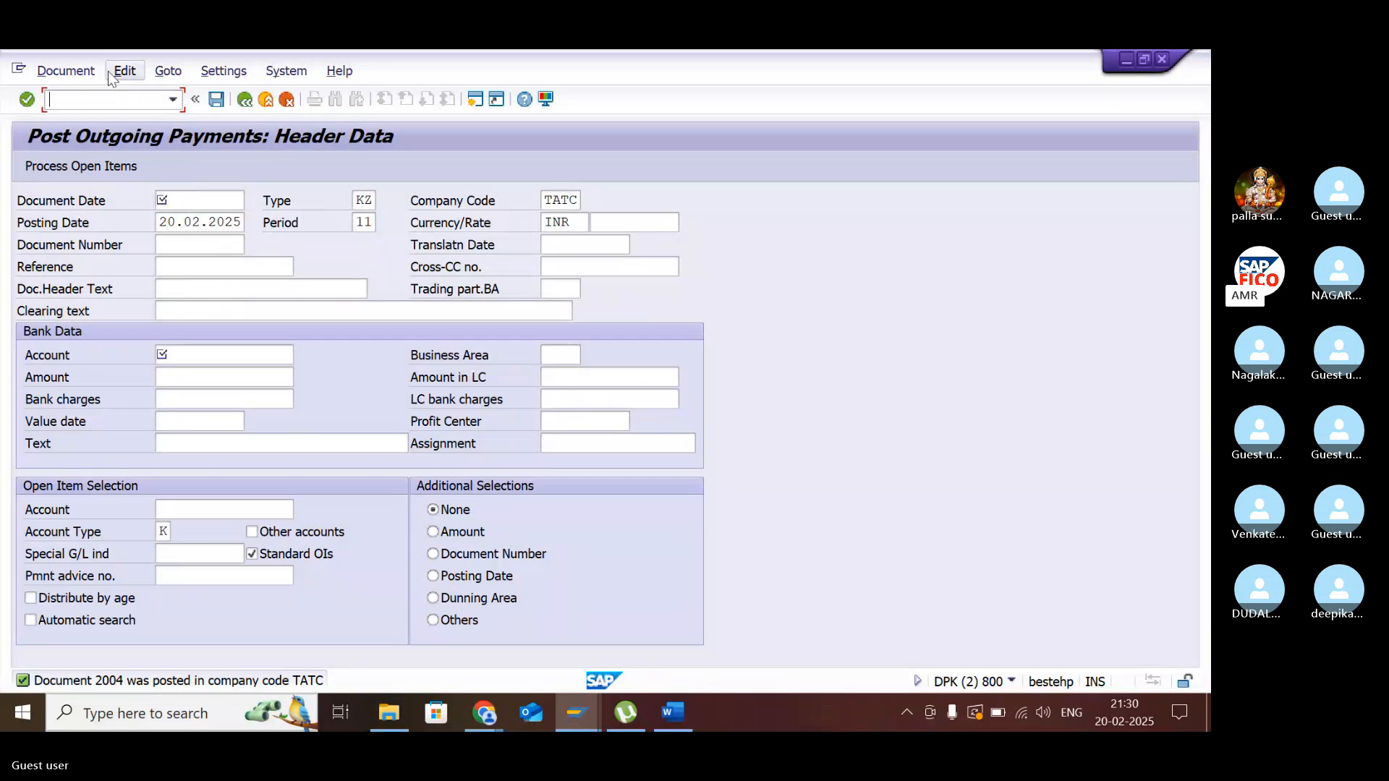
click(43, 70)
click(108, 137)
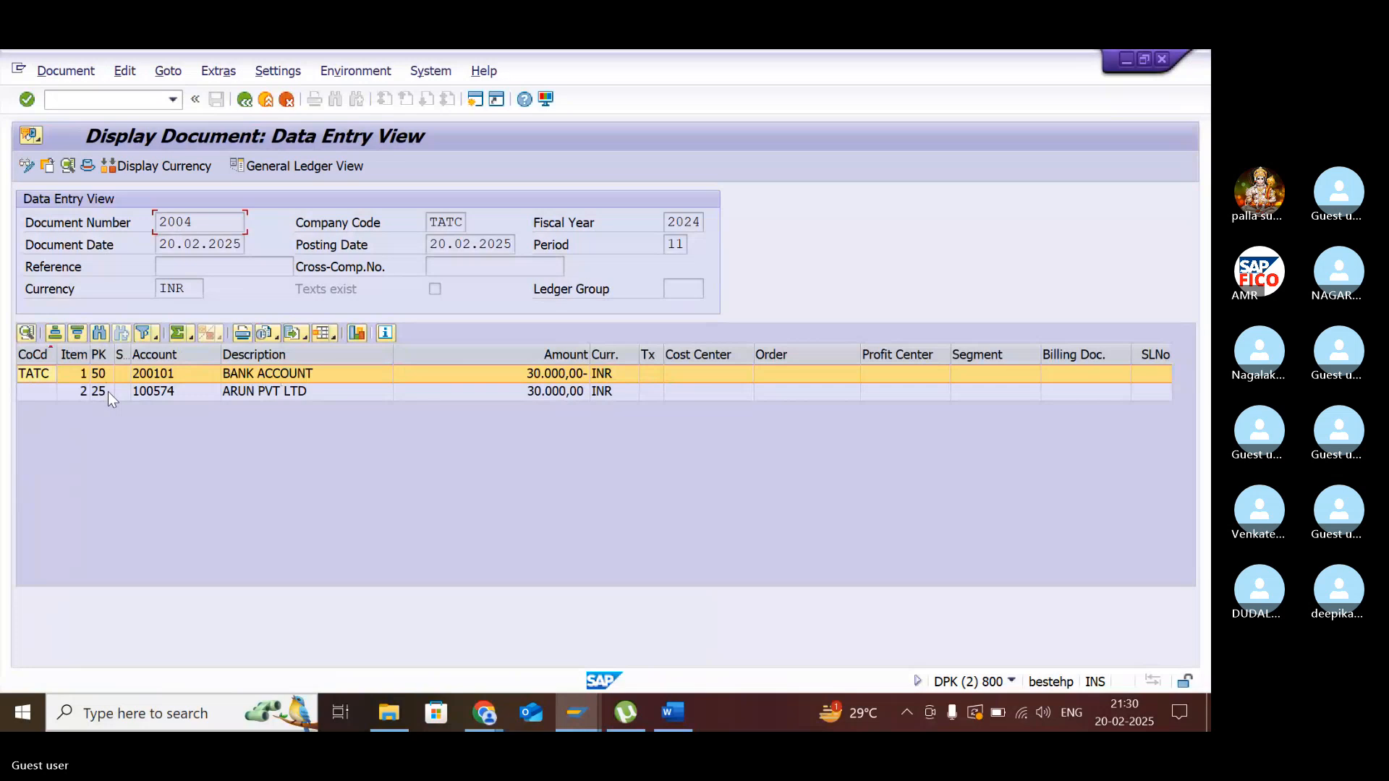
- Check the vendor invoice clearing entry in the Word notes and return to the displayed payment document in SAP
click(677, 712)
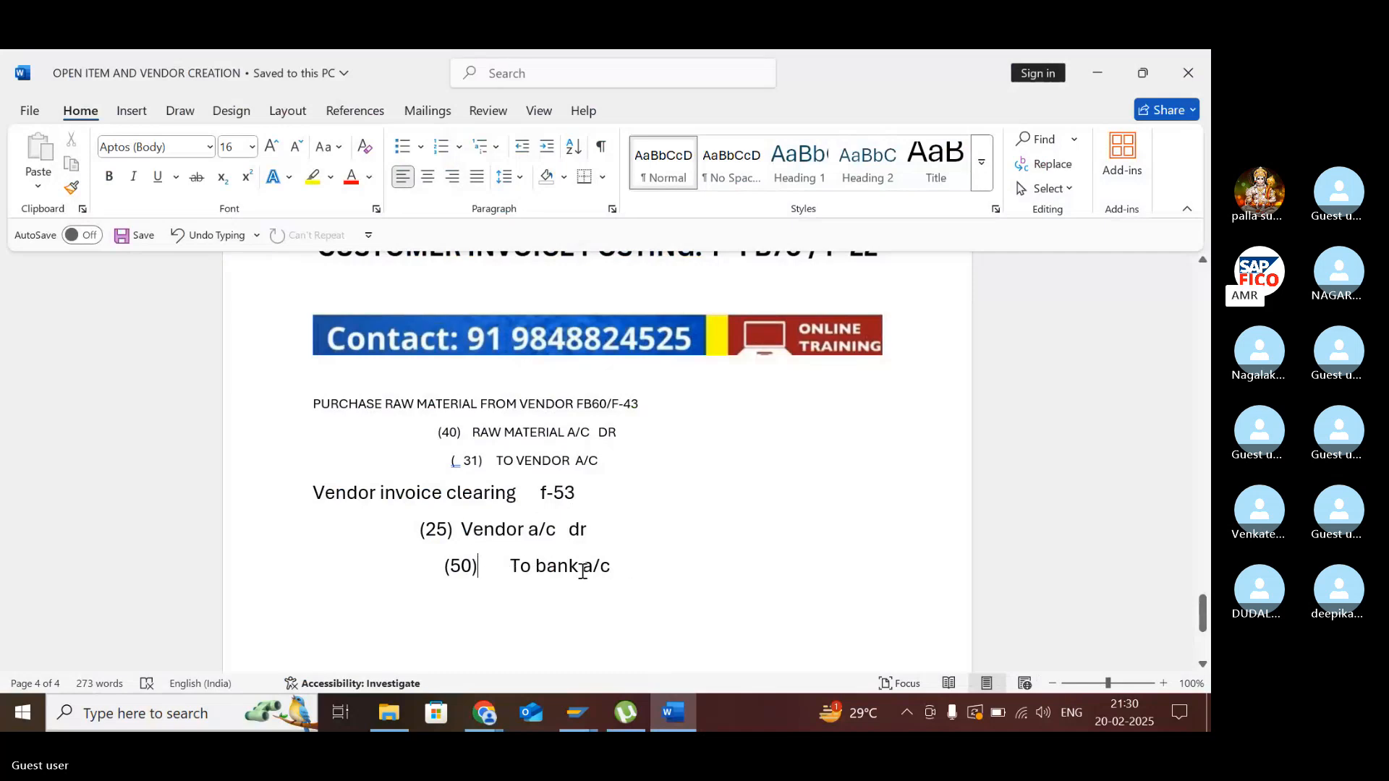
mouse_move(579, 714)
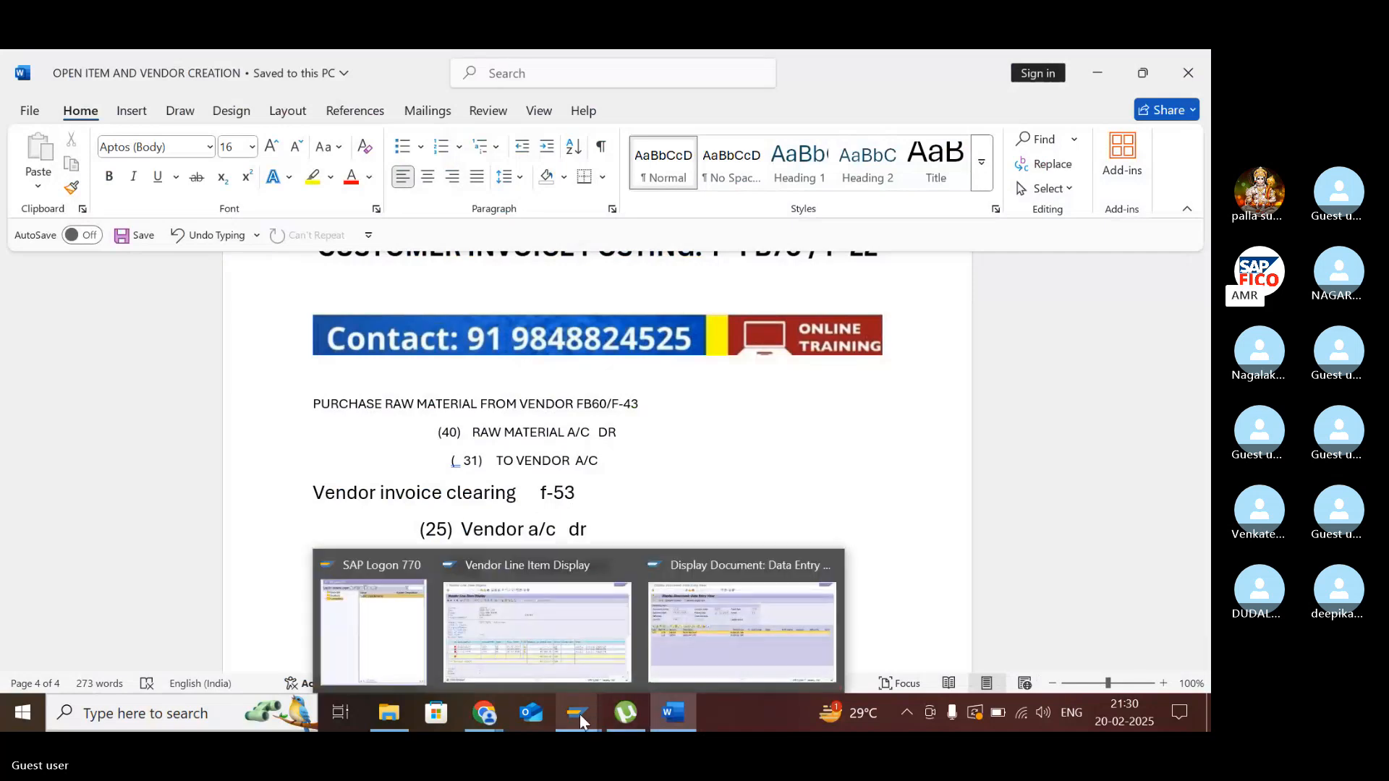
mouse_move(563, 653)
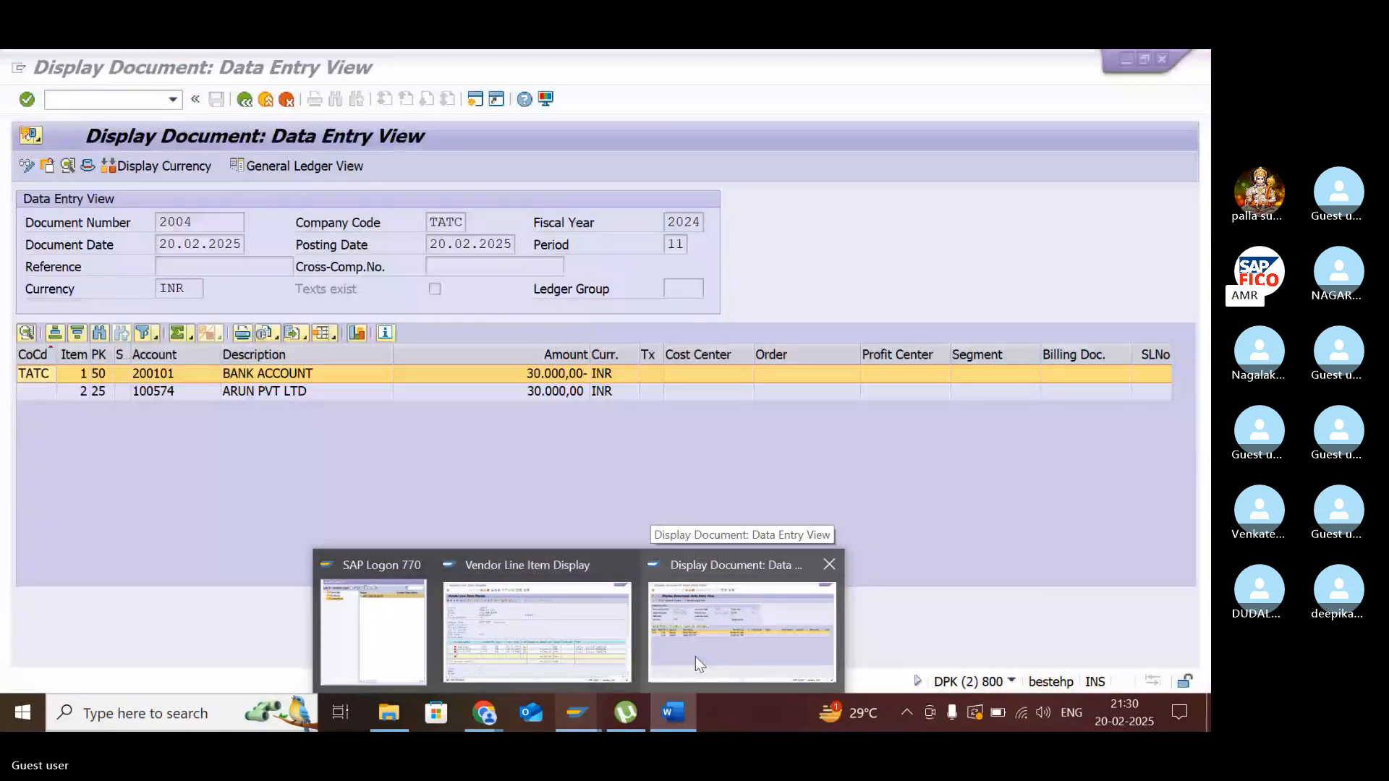
click(696, 657)
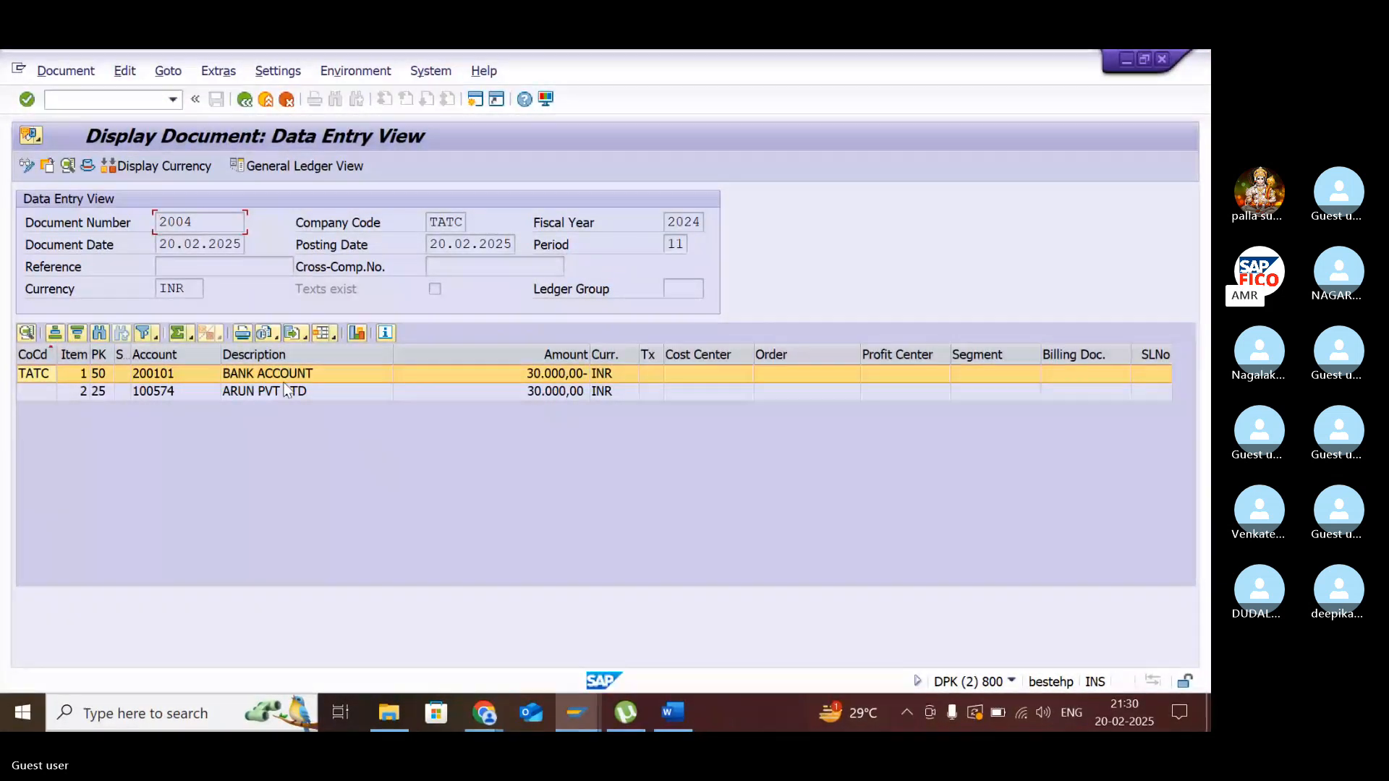
- Switch to the SAP session with the vendor line item display and refresh the list to check the remaining open invoices
click(173, 99)
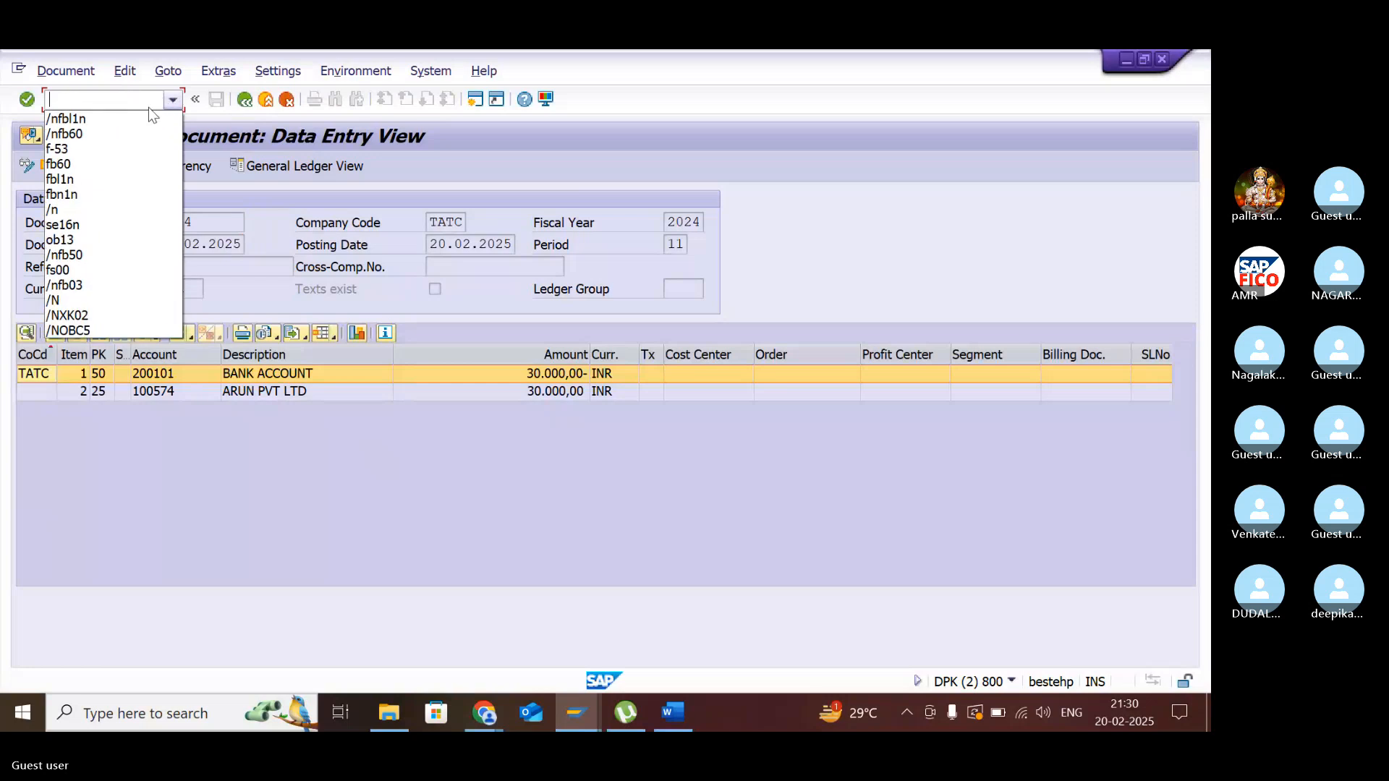
click(166, 118)
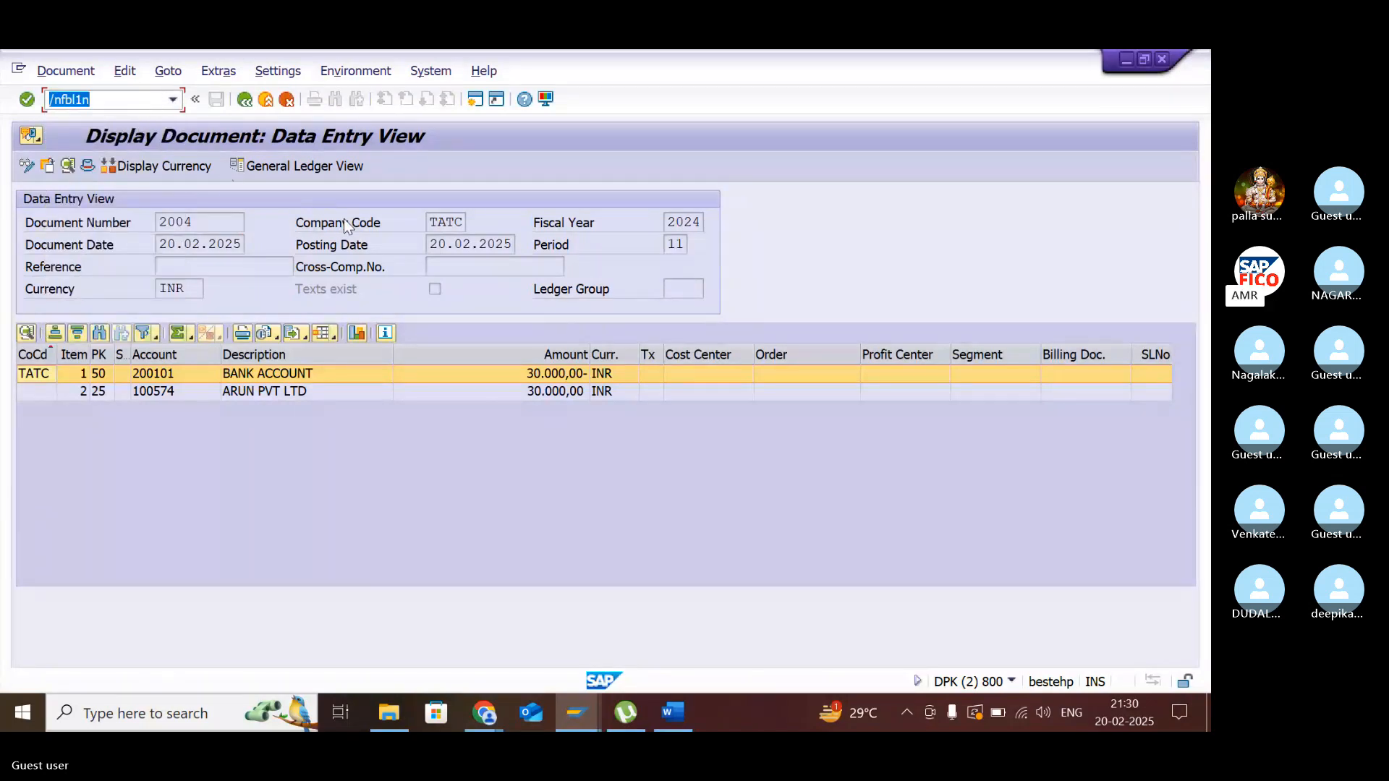
click(576, 712)
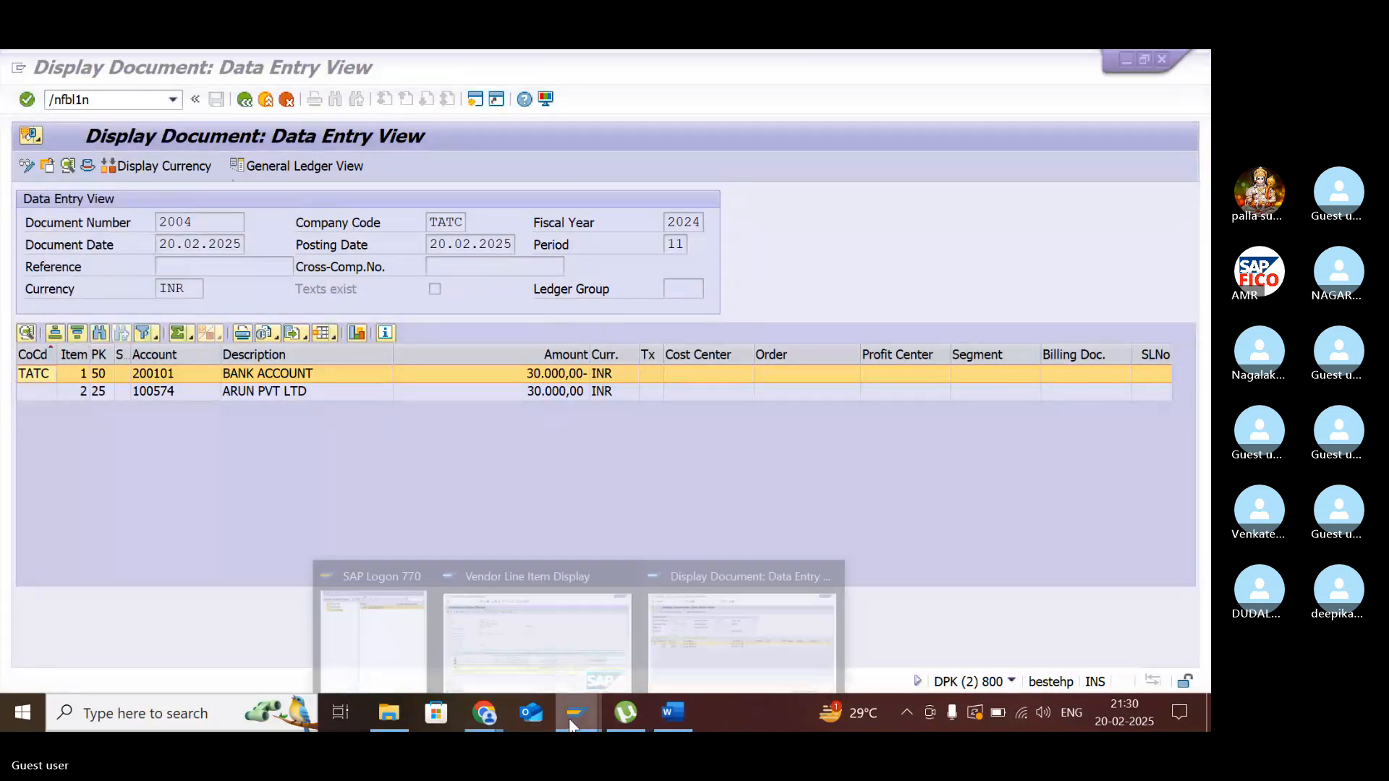
click(561, 623)
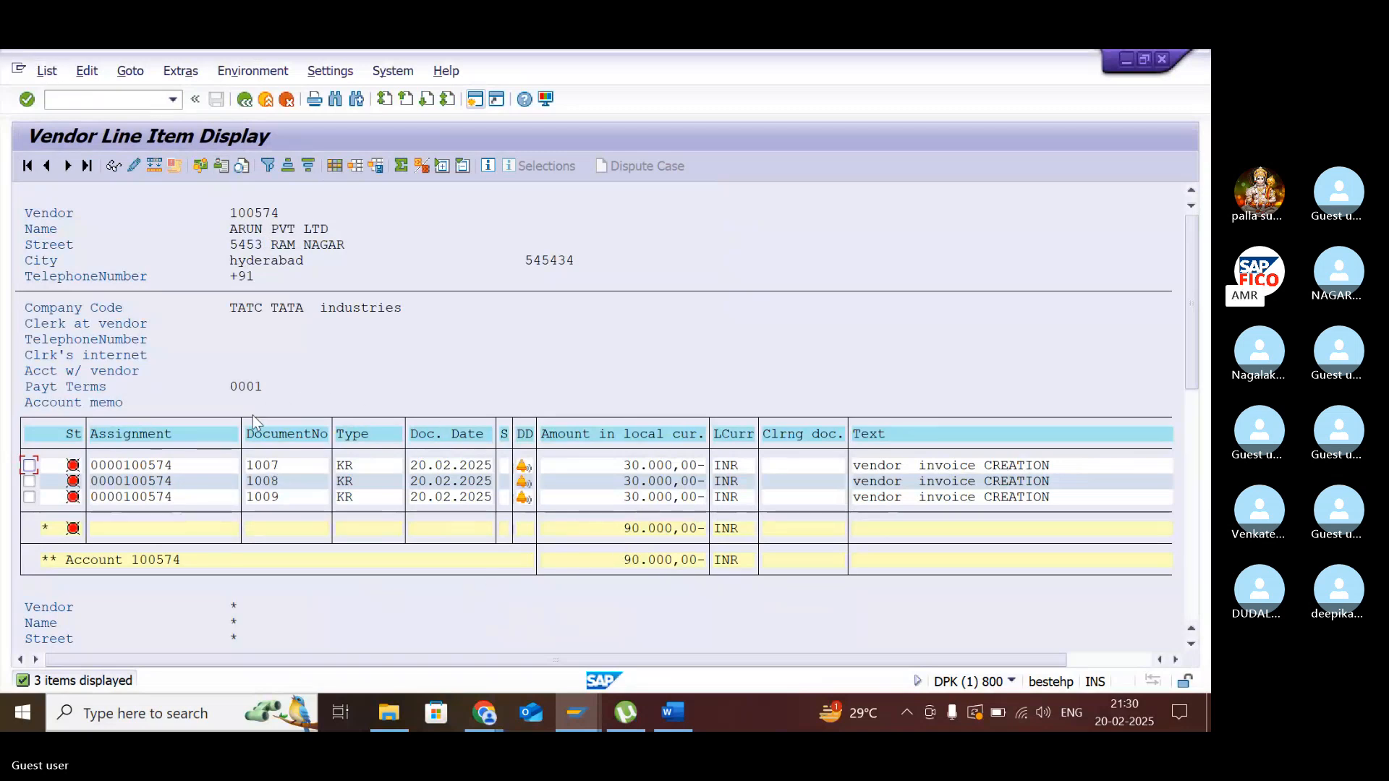
click(46, 70)
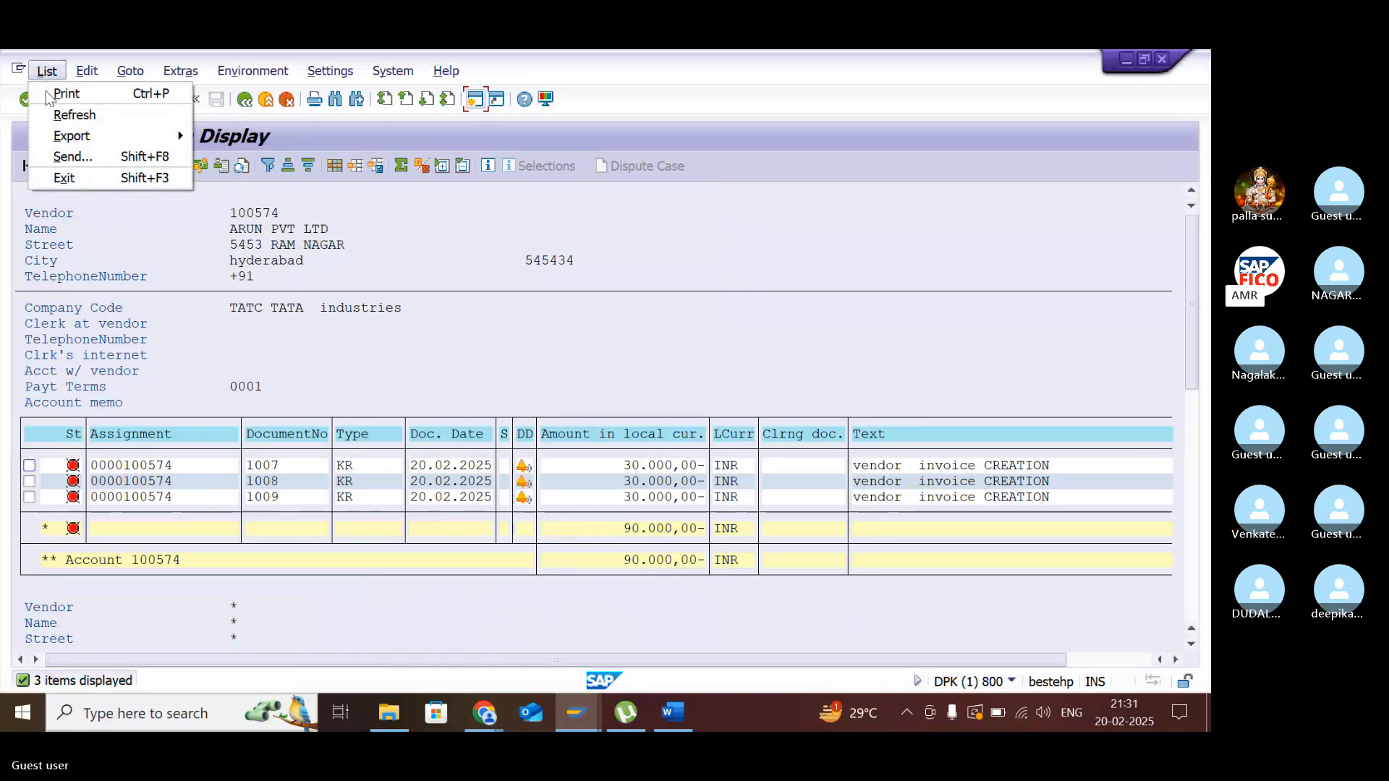
click(55, 116)
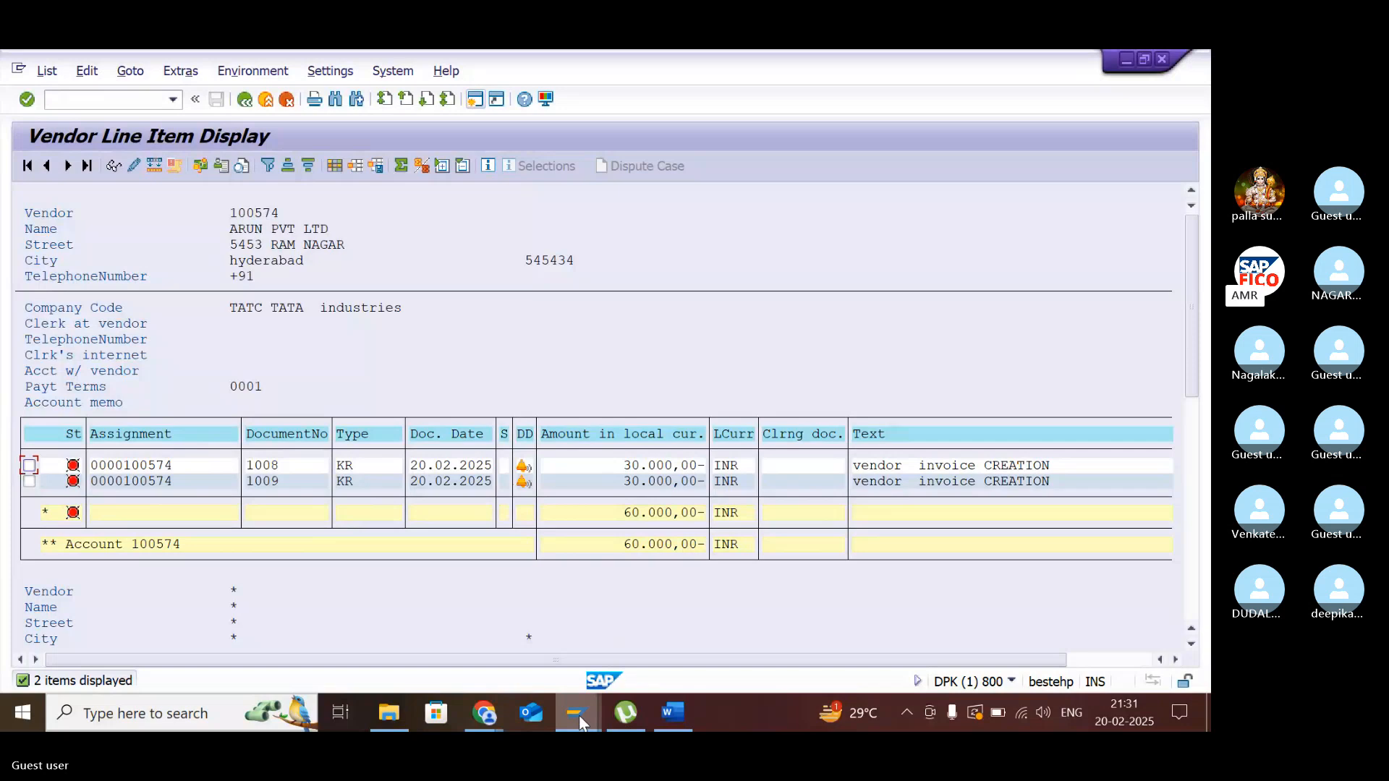
- Return to the session showing the payment document and start a new outgoing payment with transaction /nf-53
mouse_move(581, 721)
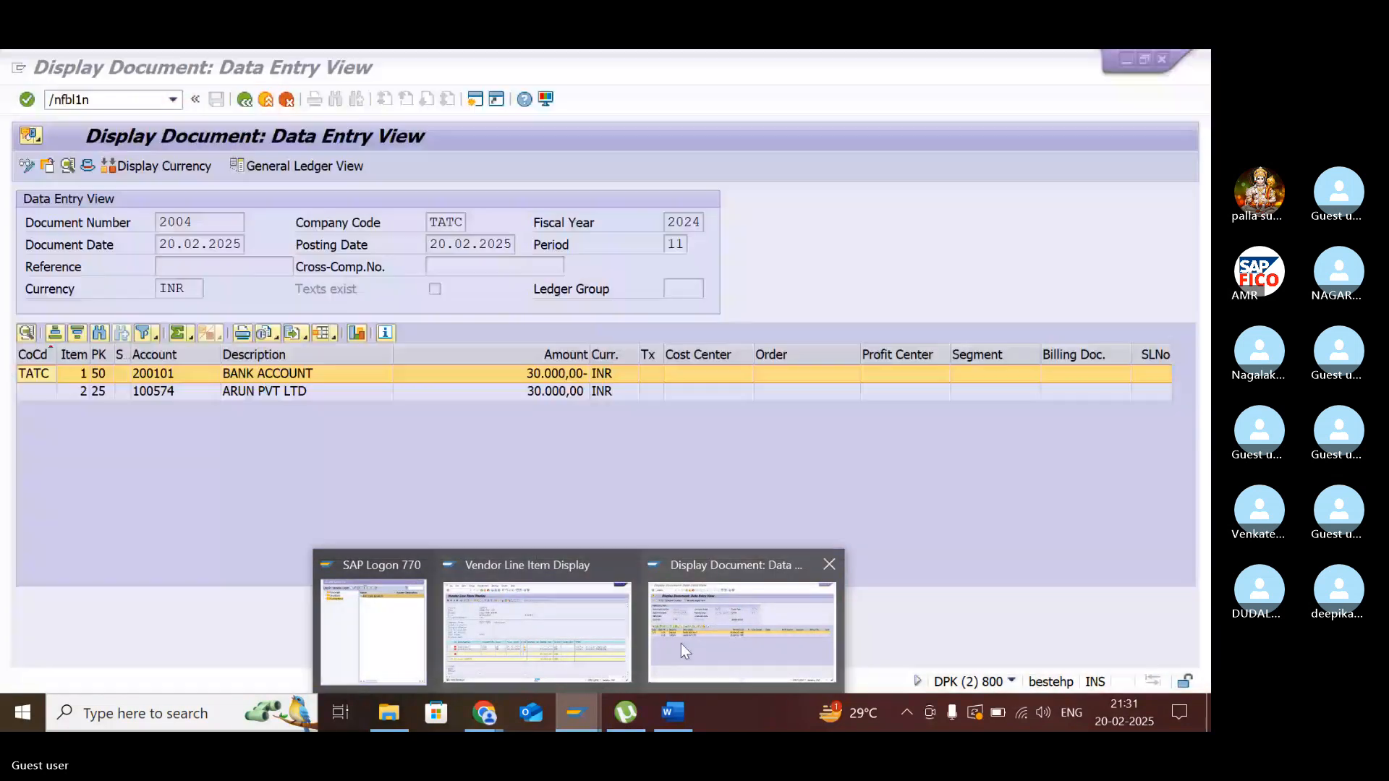
click(679, 644)
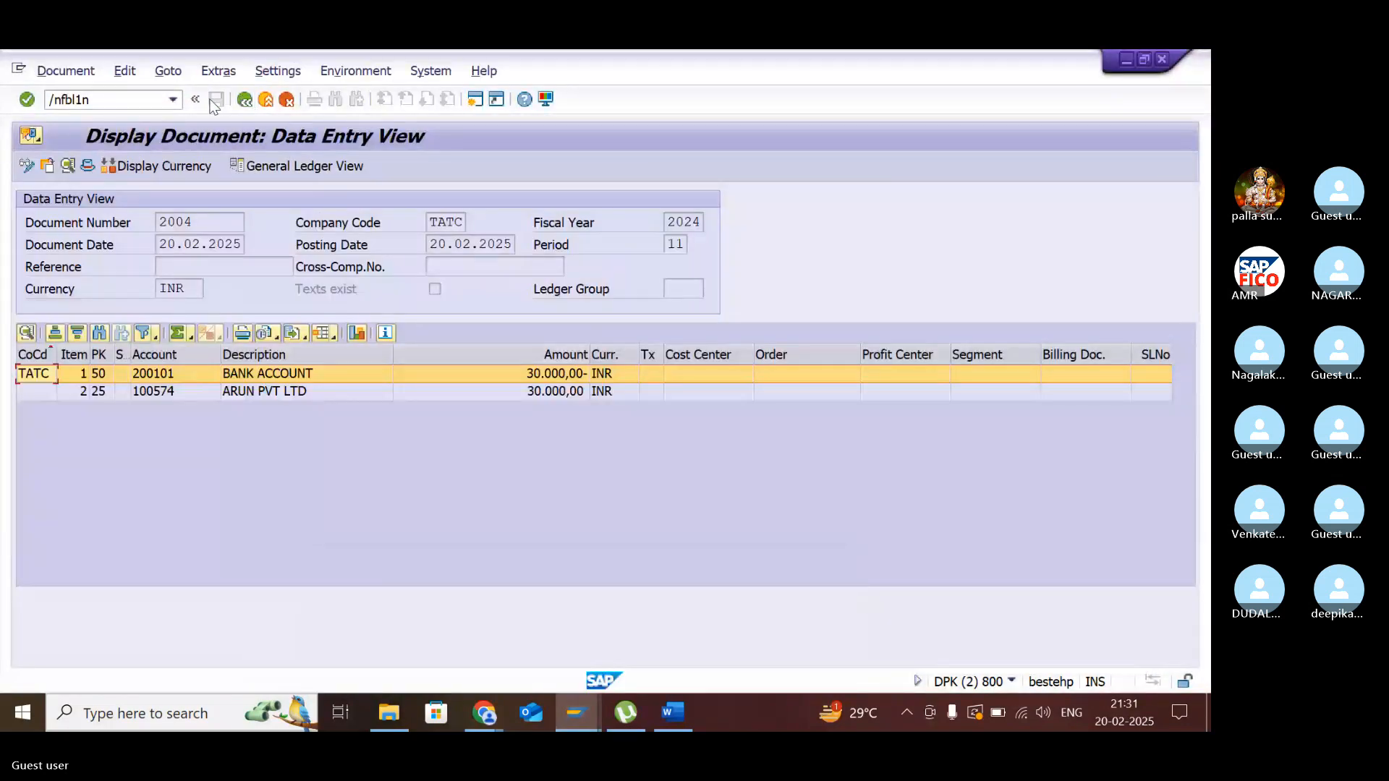
click(174, 100)
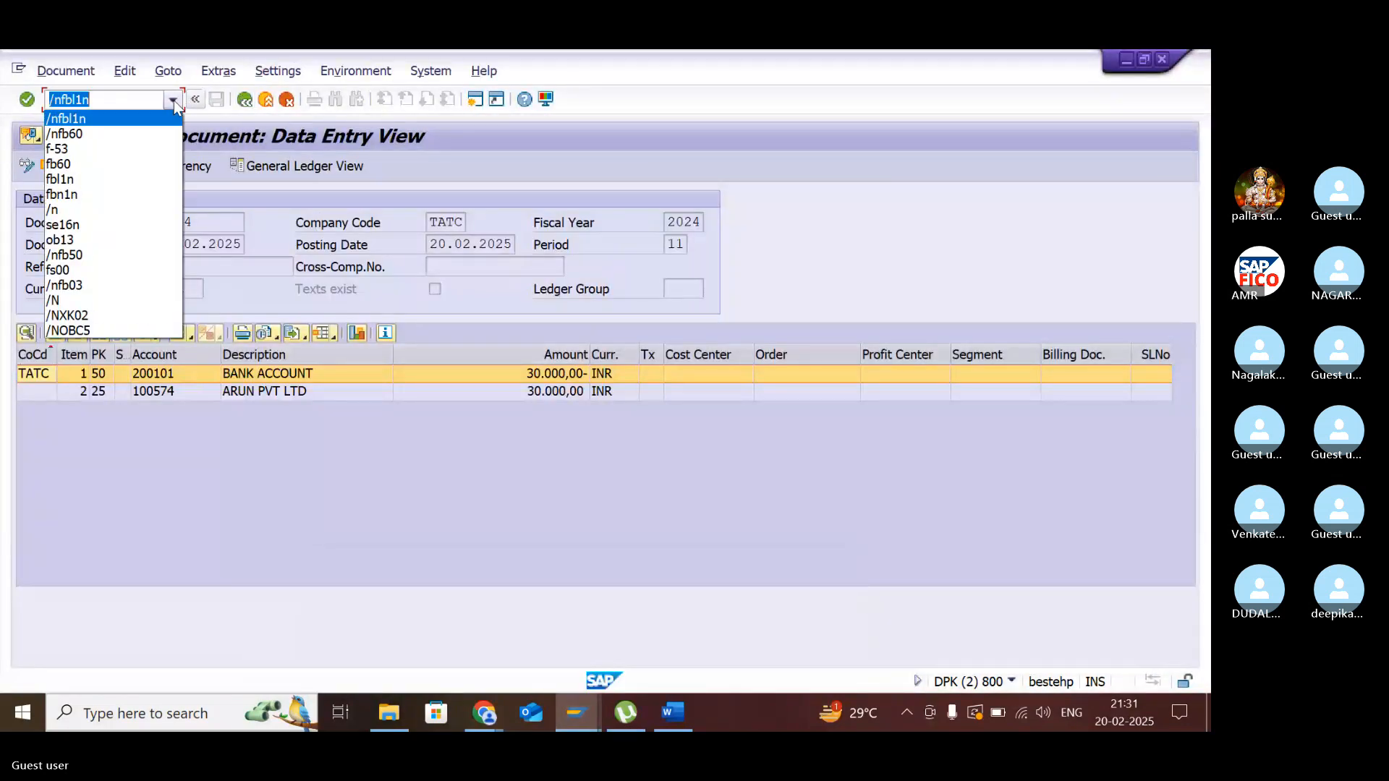
click(107, 148)
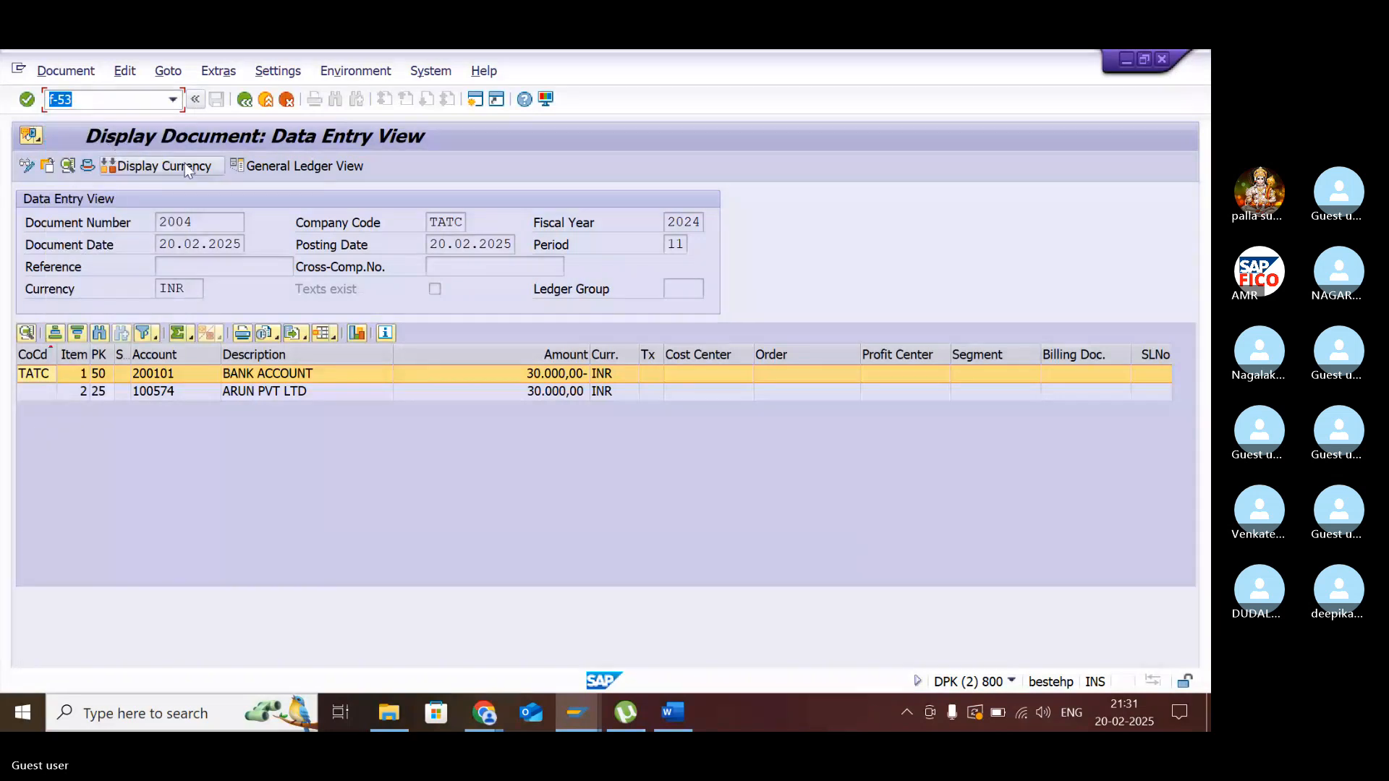
click(81, 99)
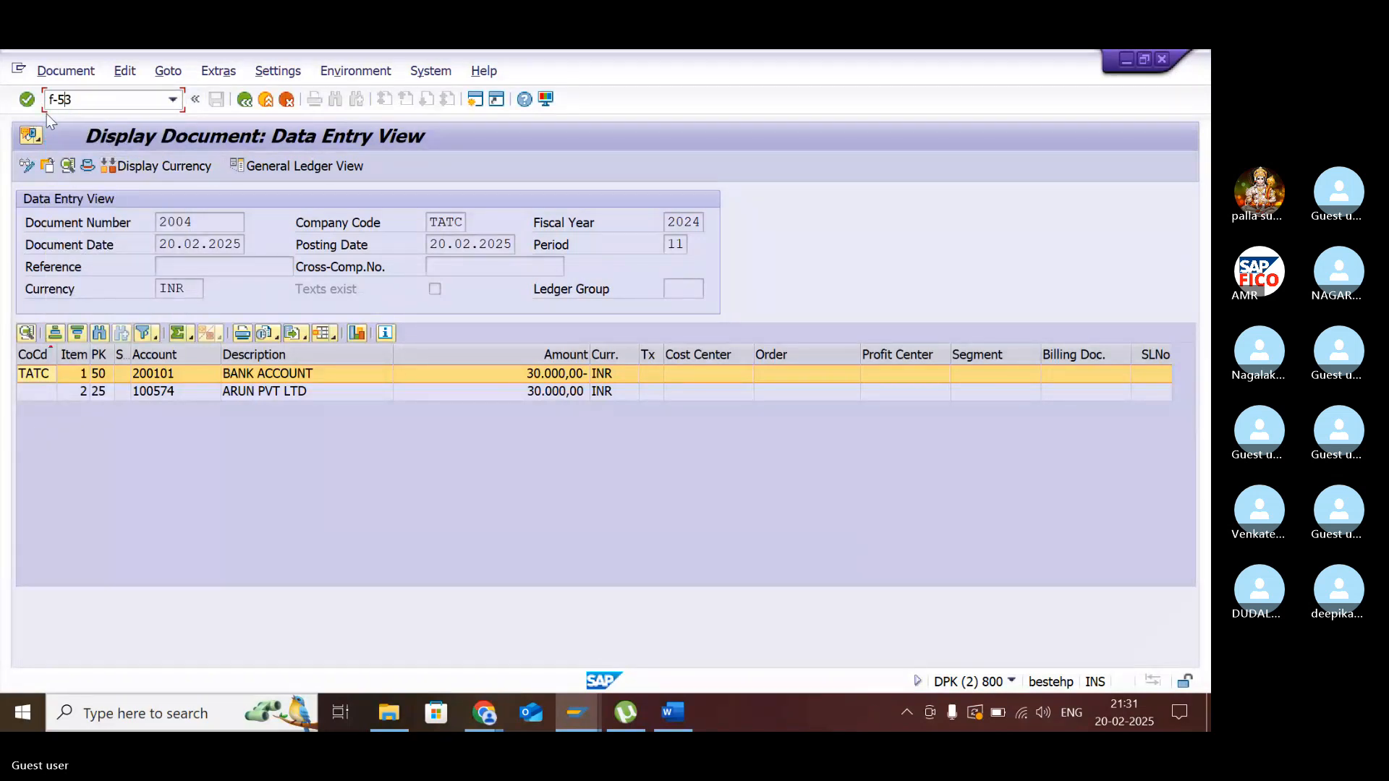
key(Left)
key(Left)
text(/n)
key(Return)
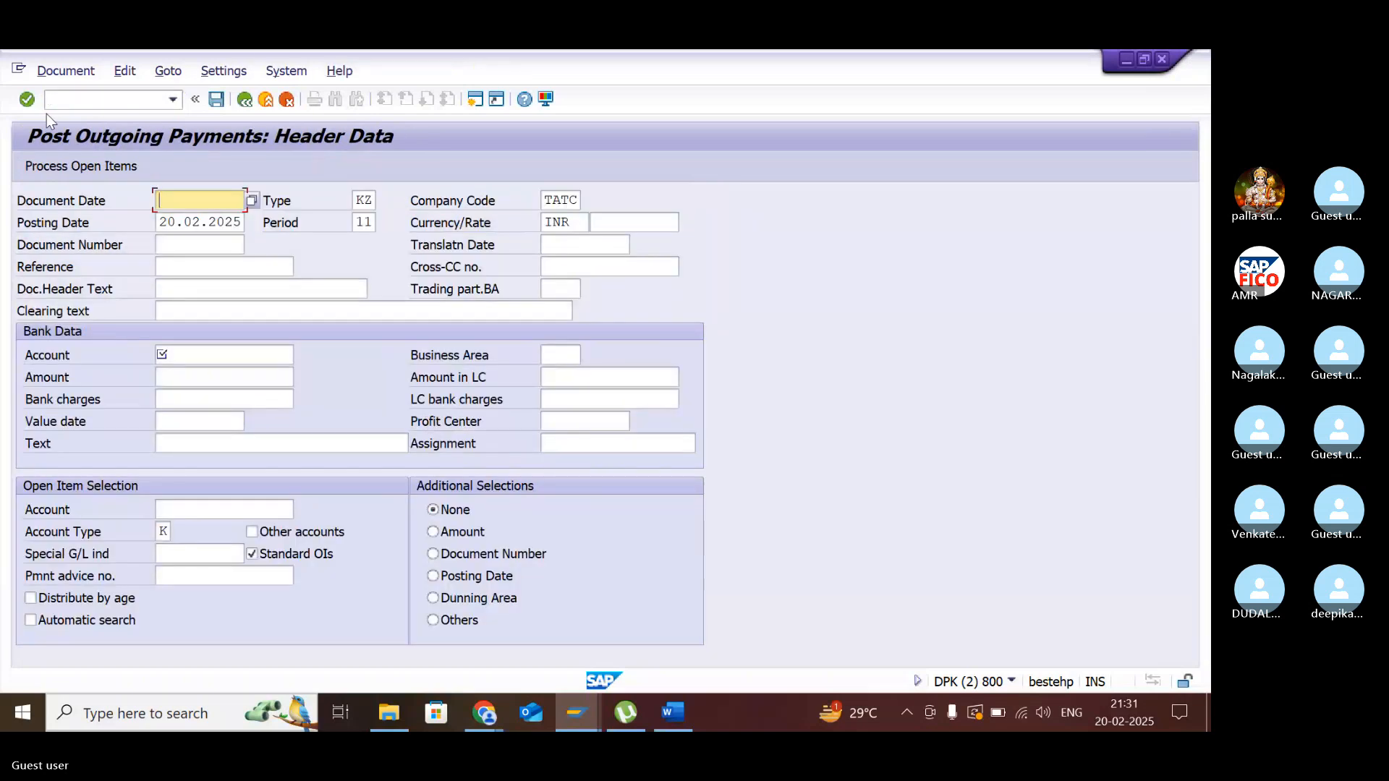
- Set the payment's document date to 20.02.2025 and pick the bank G/L account in the bank data
click(253, 200)
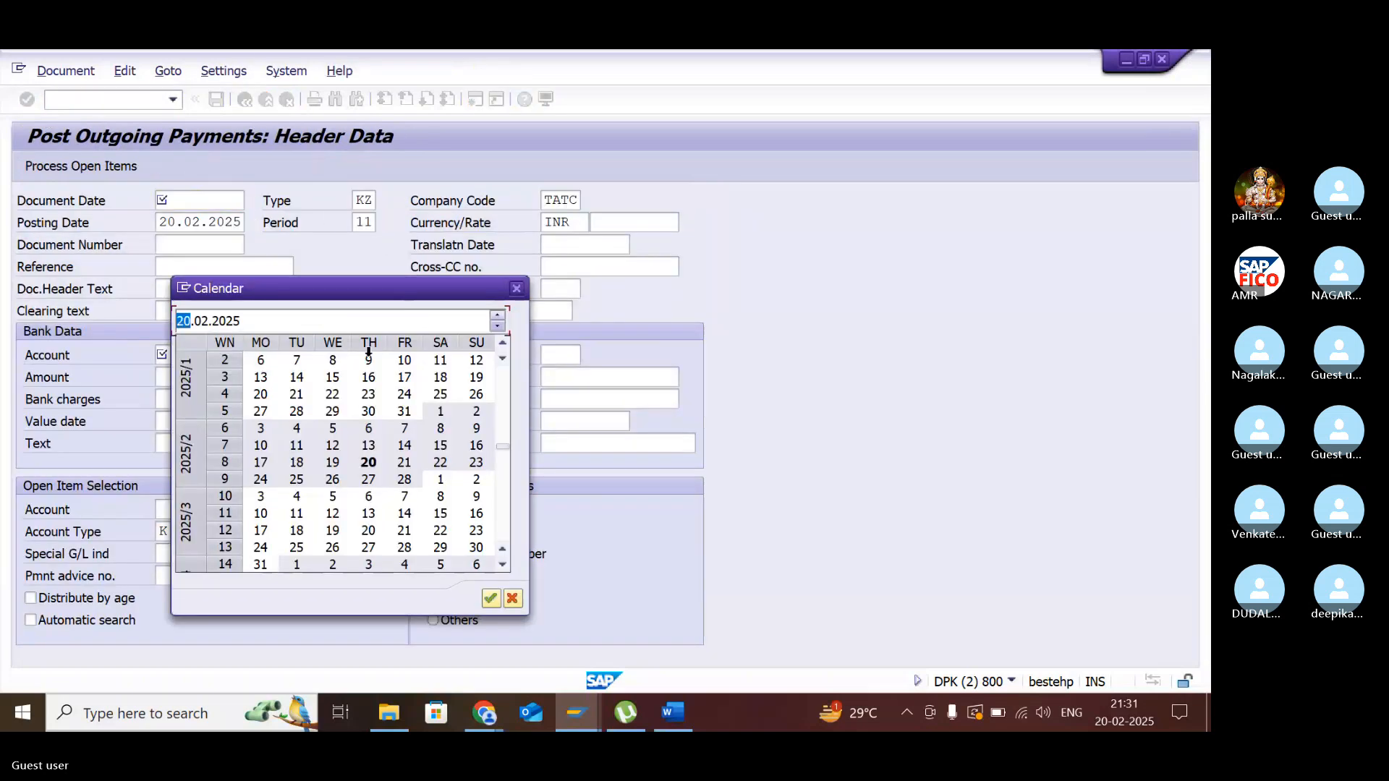
double_click(369, 463)
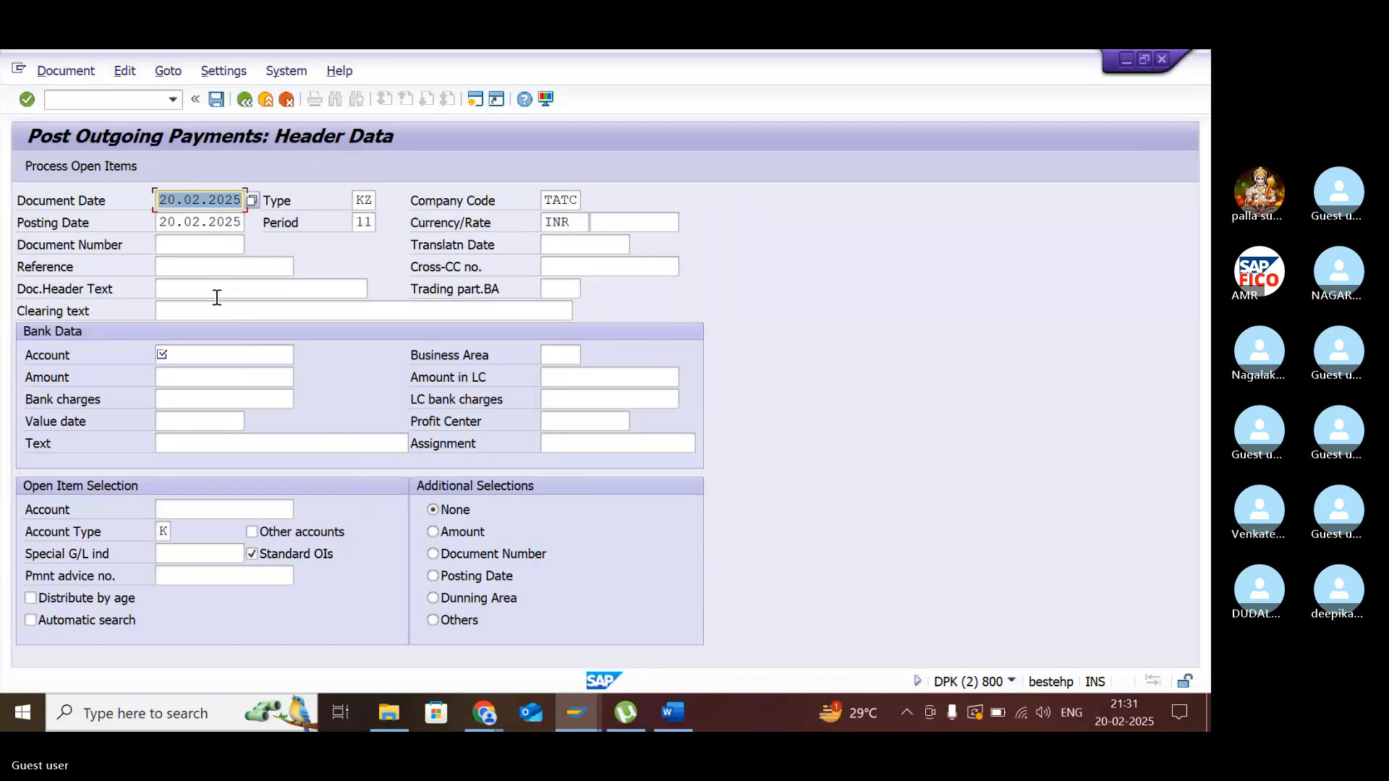
click(191, 352)
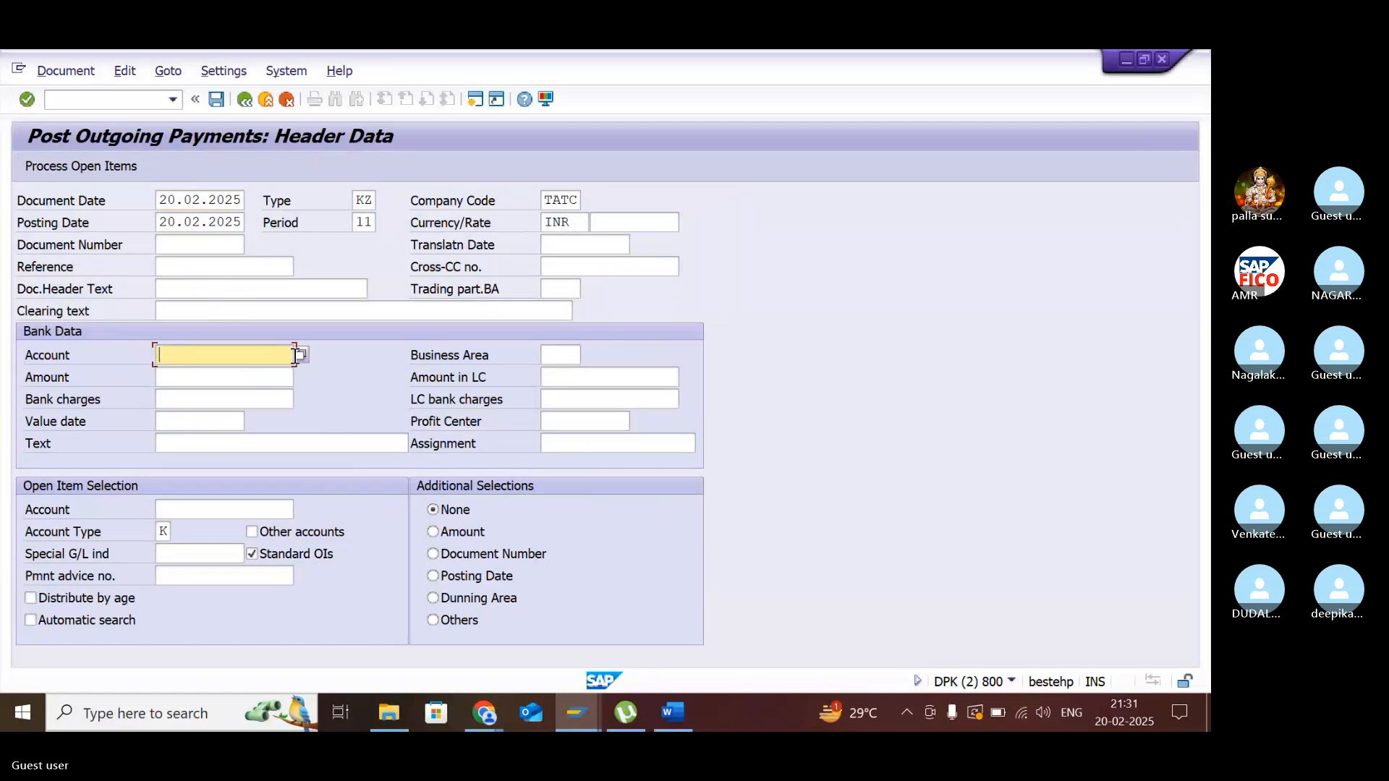
click(300, 355)
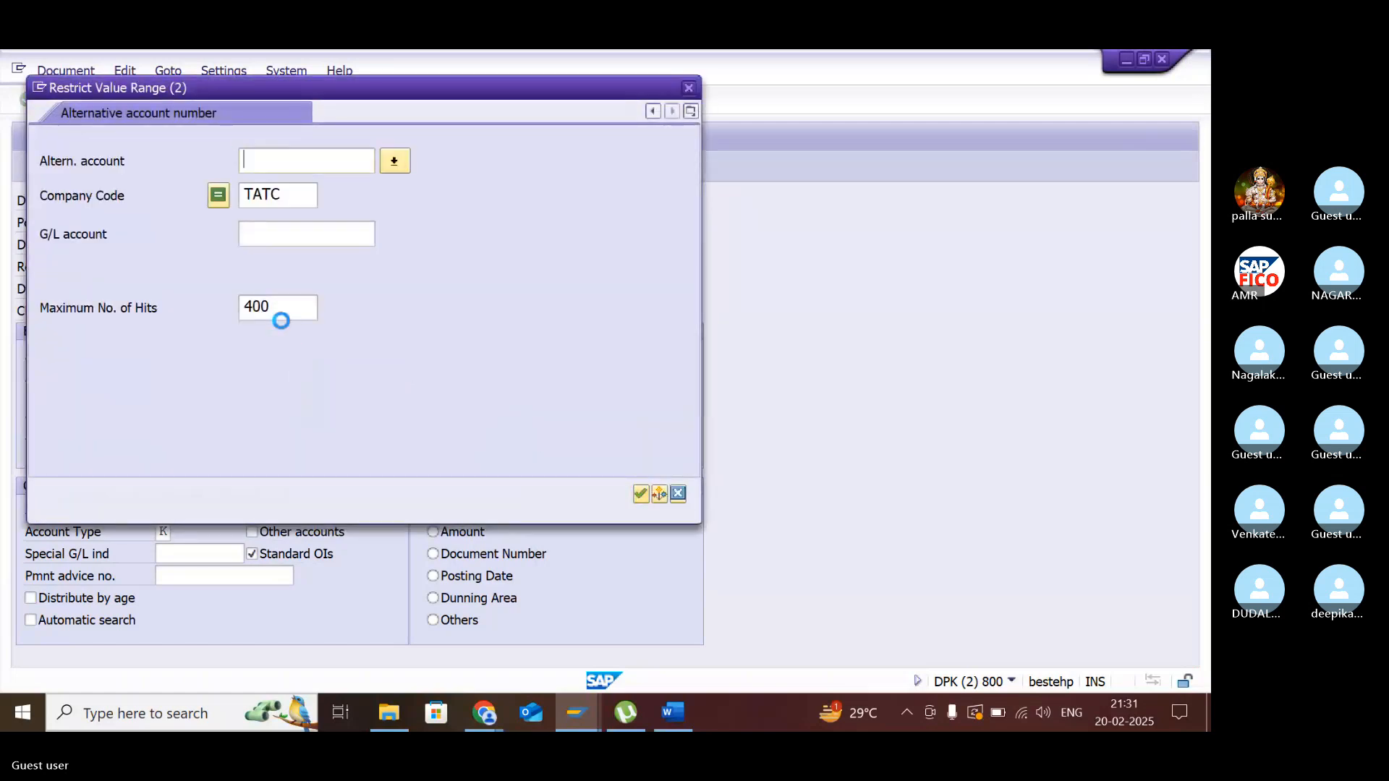
key(Return)
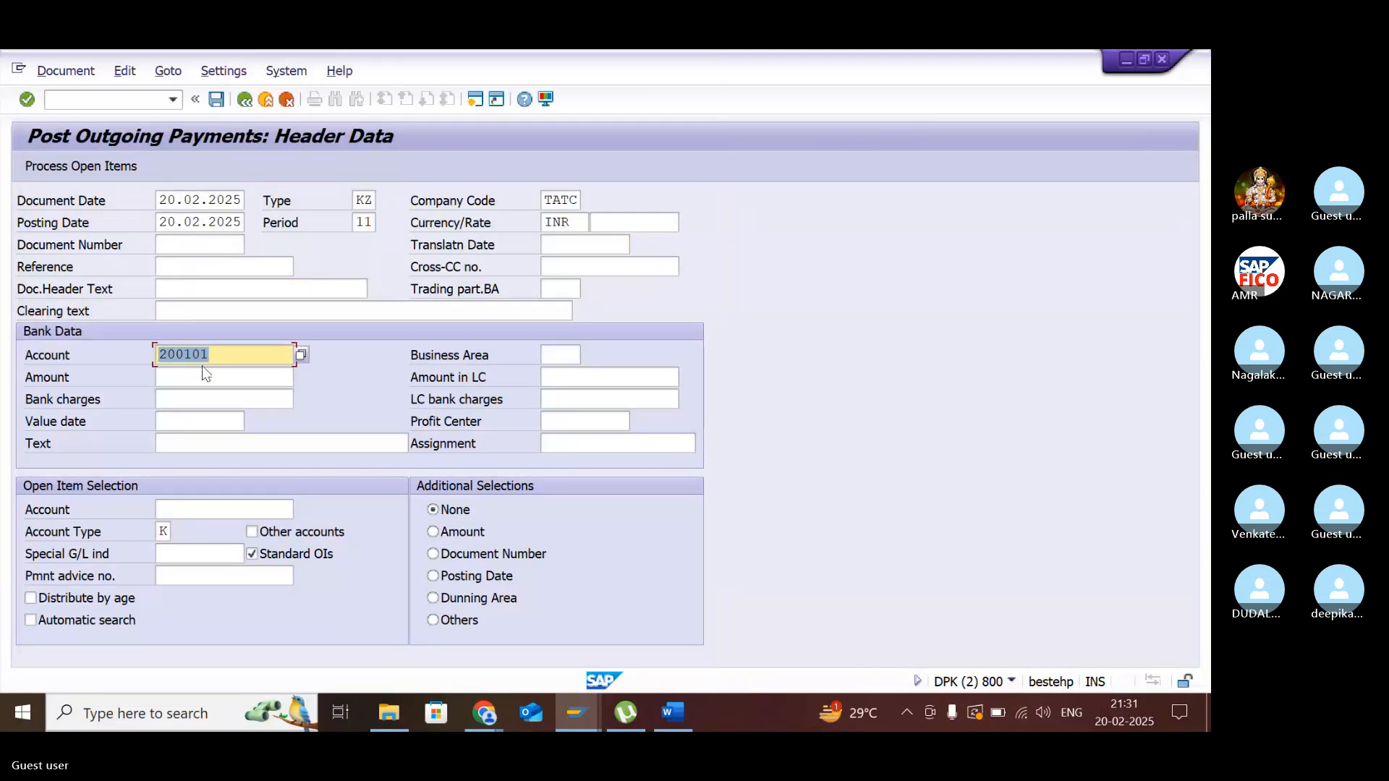
- Enter a payment amount of 60000 and the text "vendor invoice clearing" in the bank data
click(203, 373)
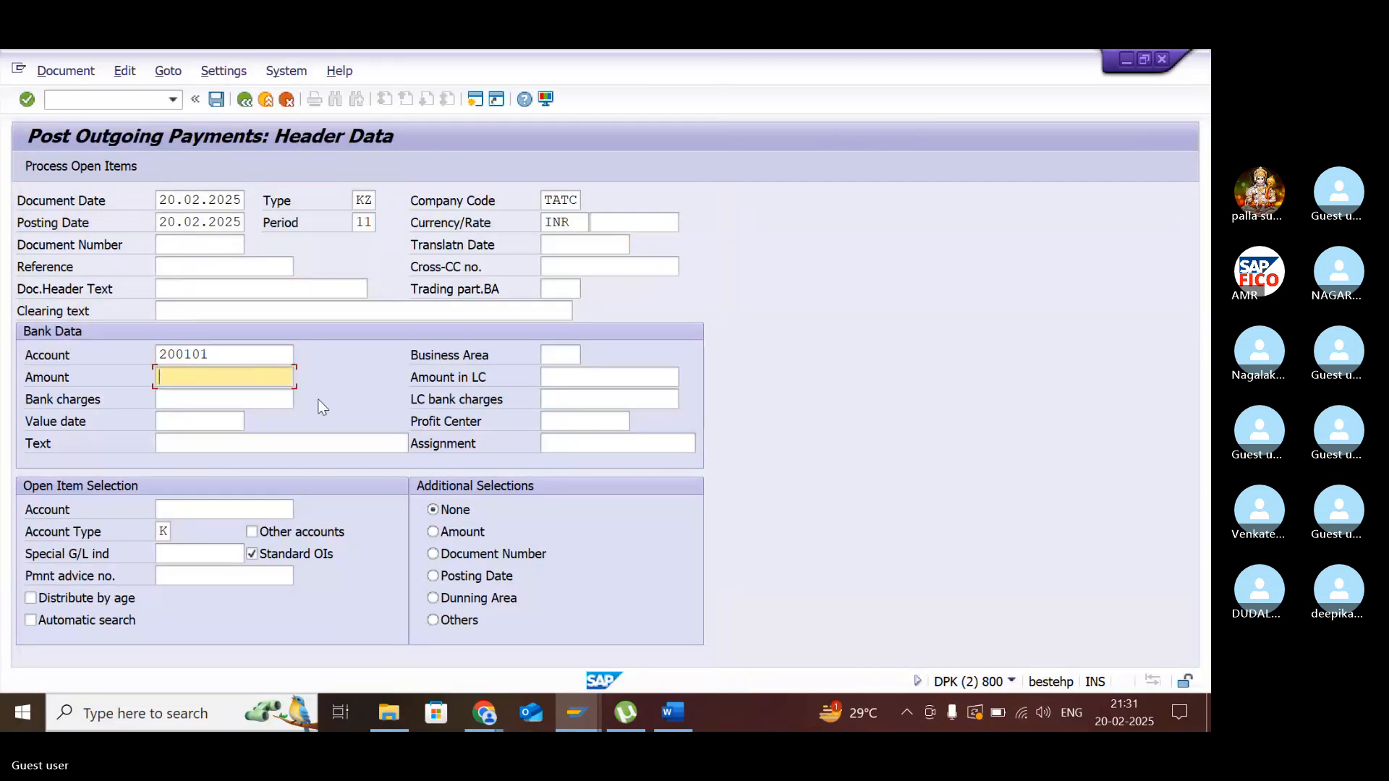
text(60000)
click(232, 443)
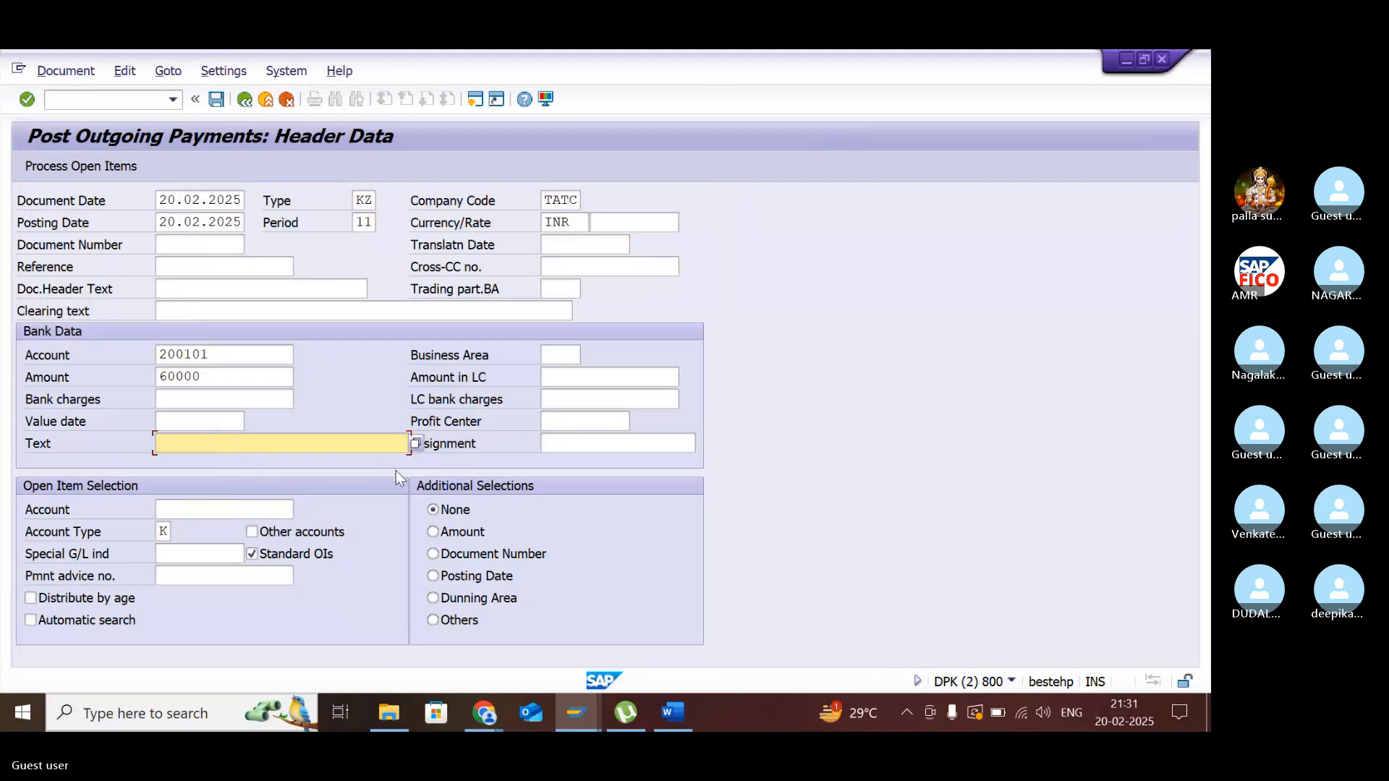
text(v)
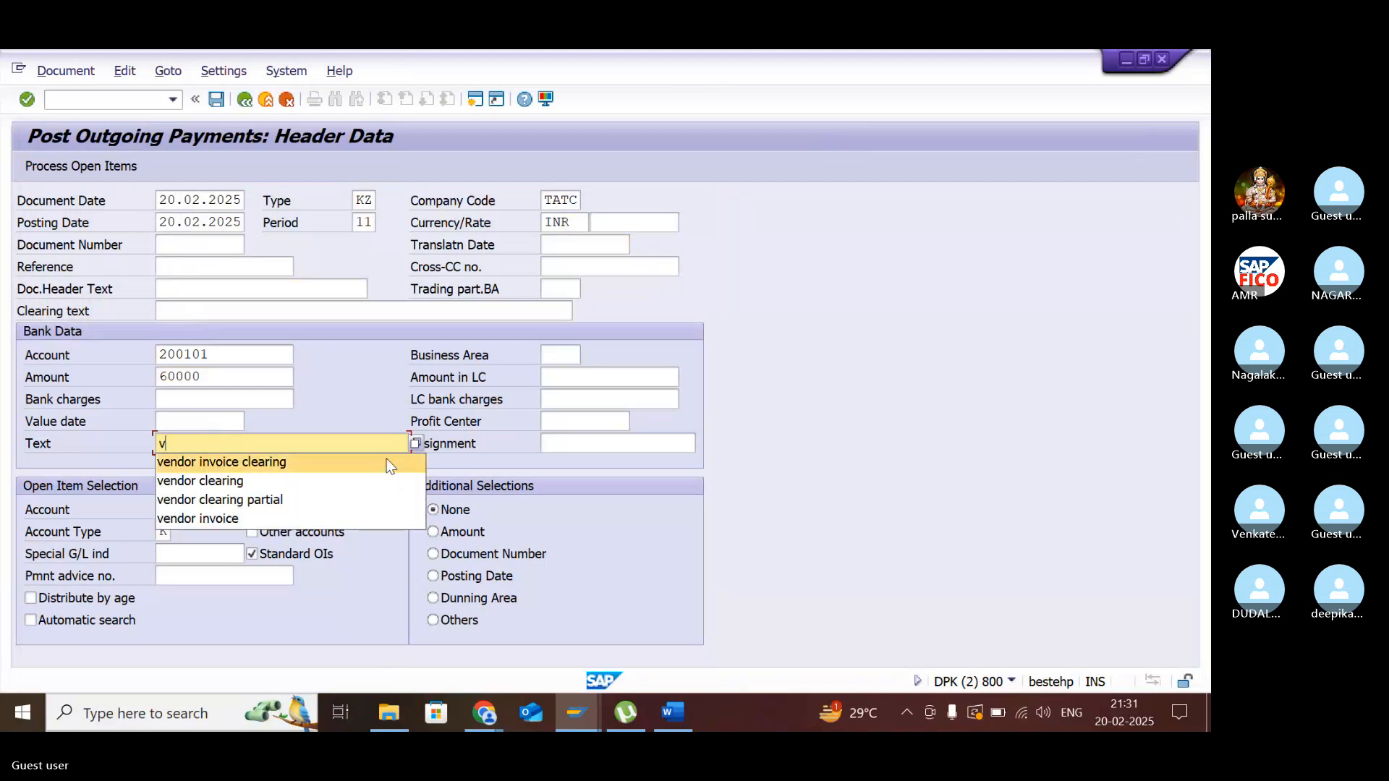
click(387, 463)
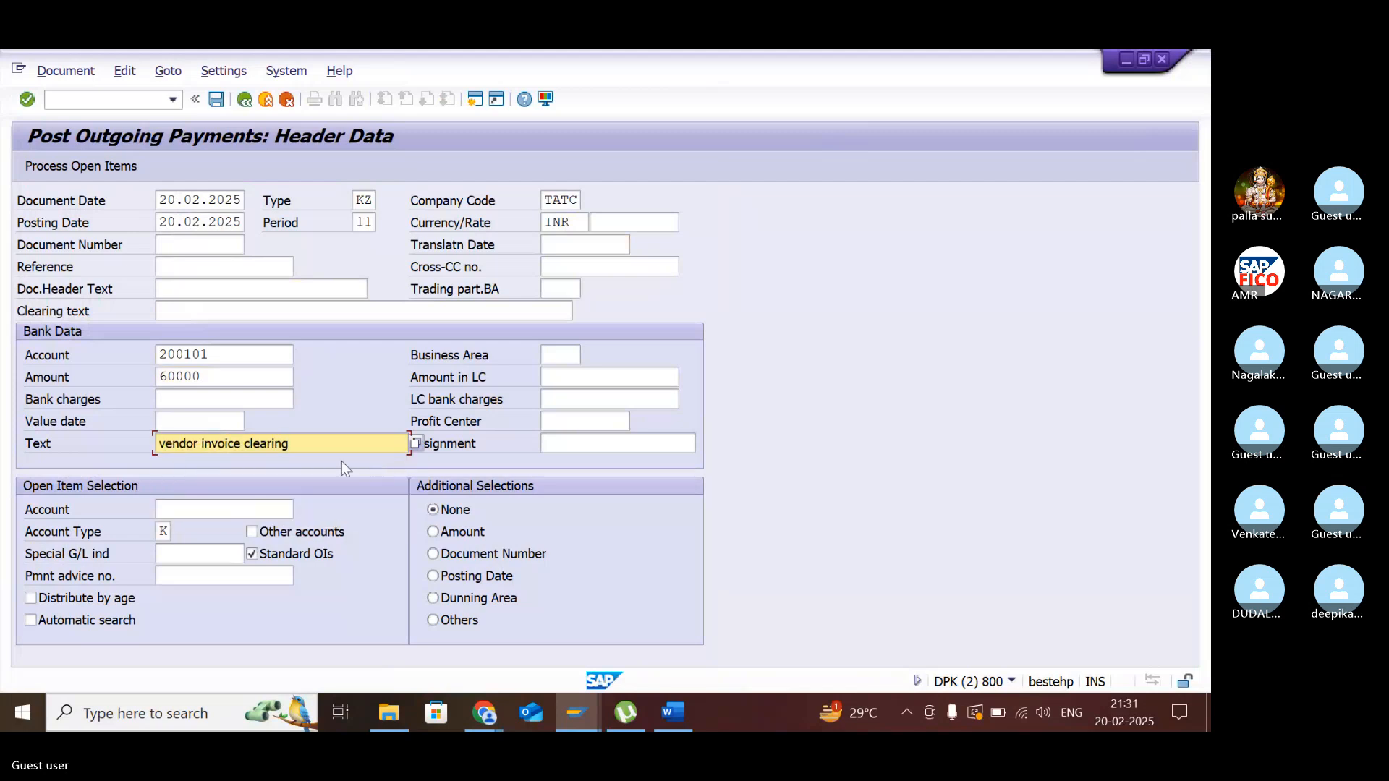
- Choose the vendor's account for the open item selection and process its open items
click(193, 513)
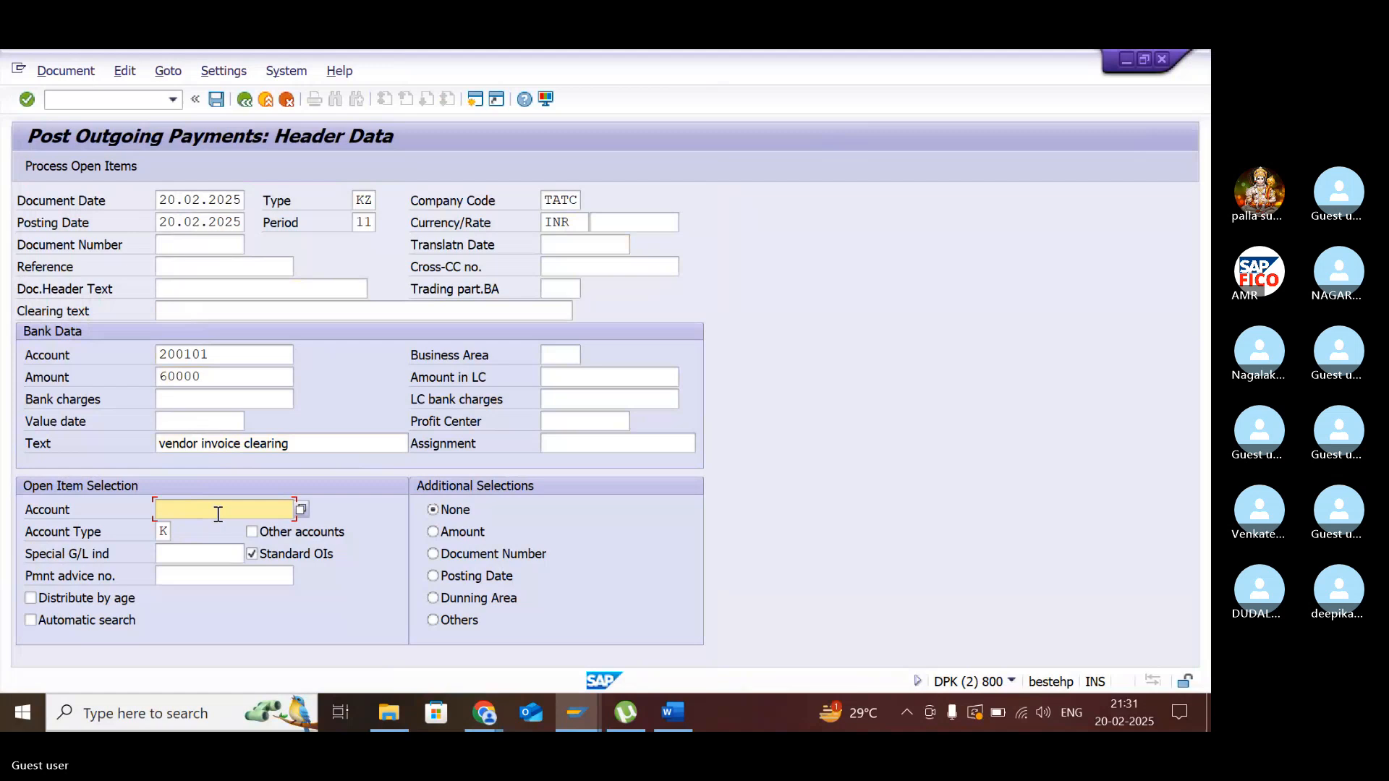
click(300, 510)
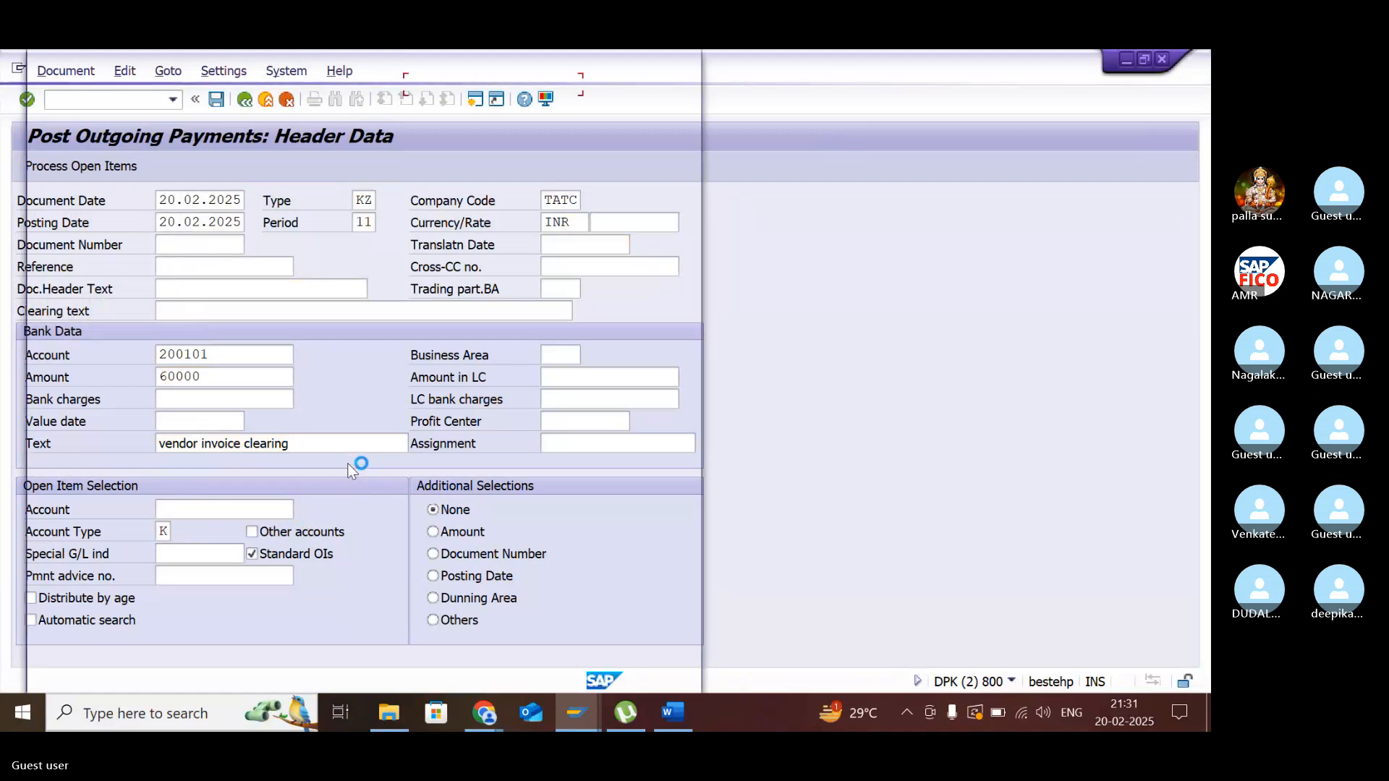
key(Return)
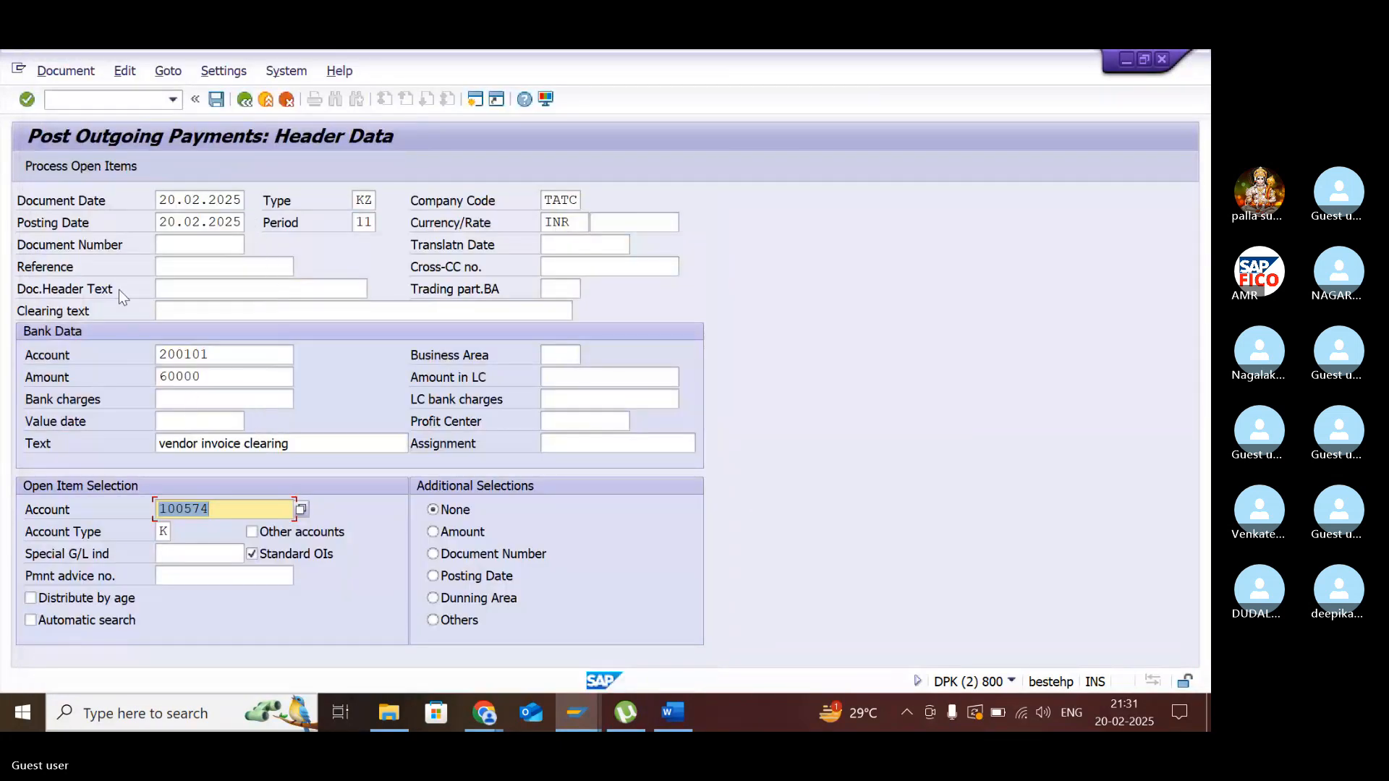
click(103, 169)
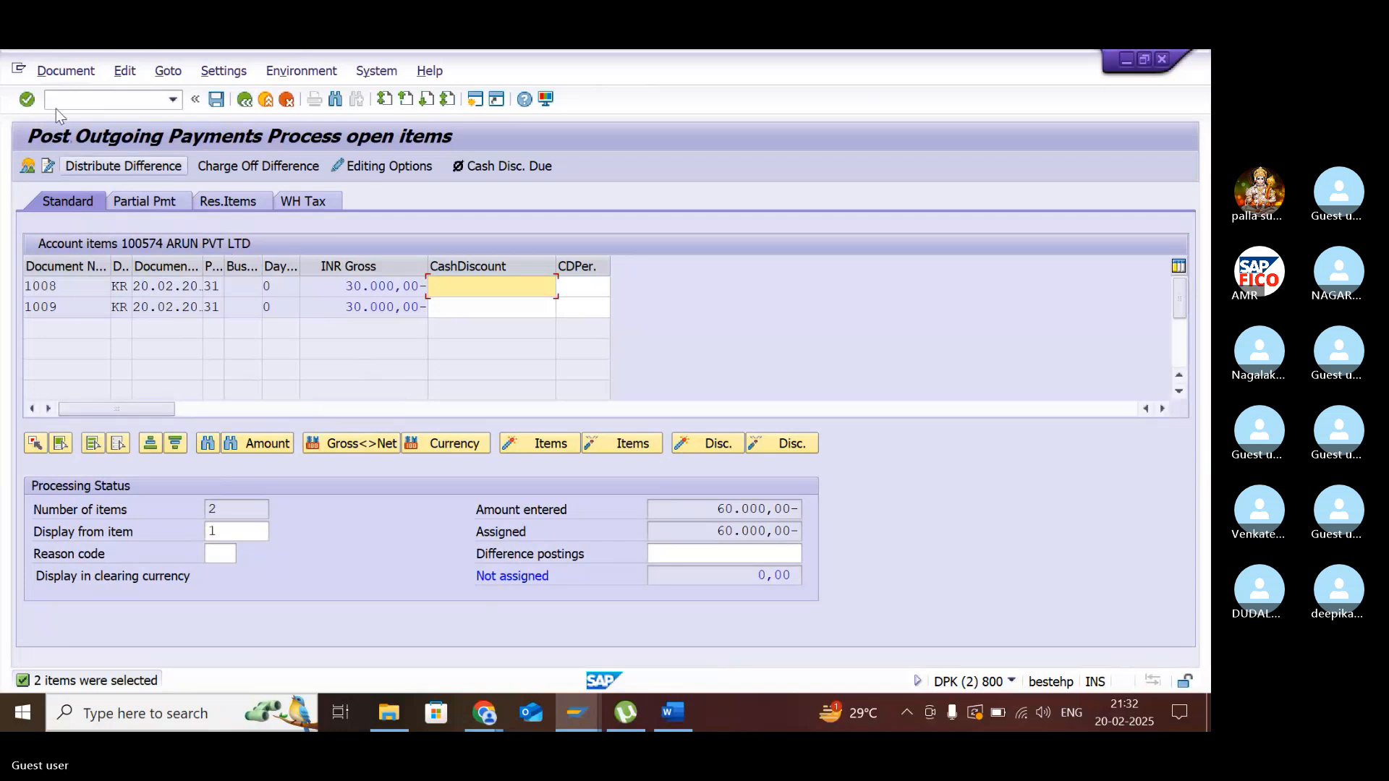
- Simulate the outgoing payment for items 1008 and 1009 and post it
click(72, 76)
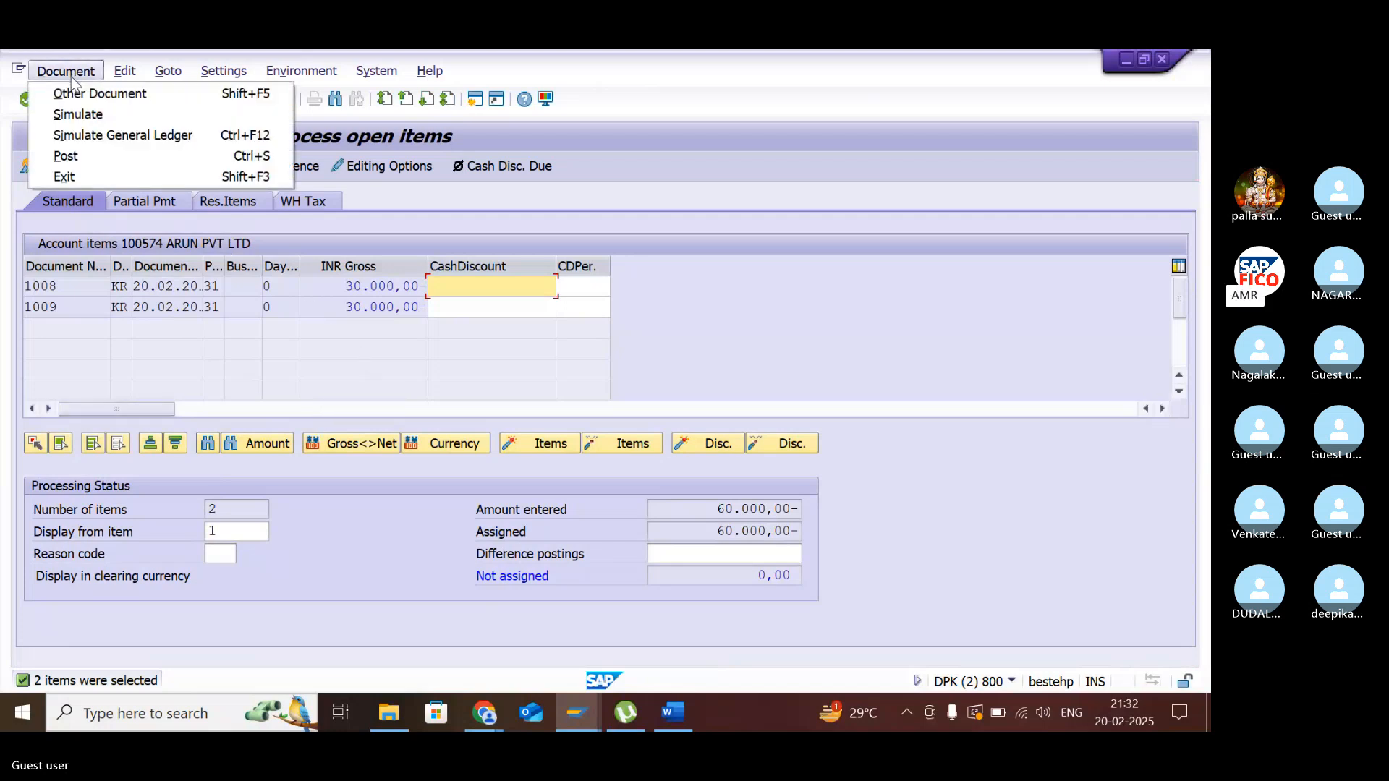
click(112, 116)
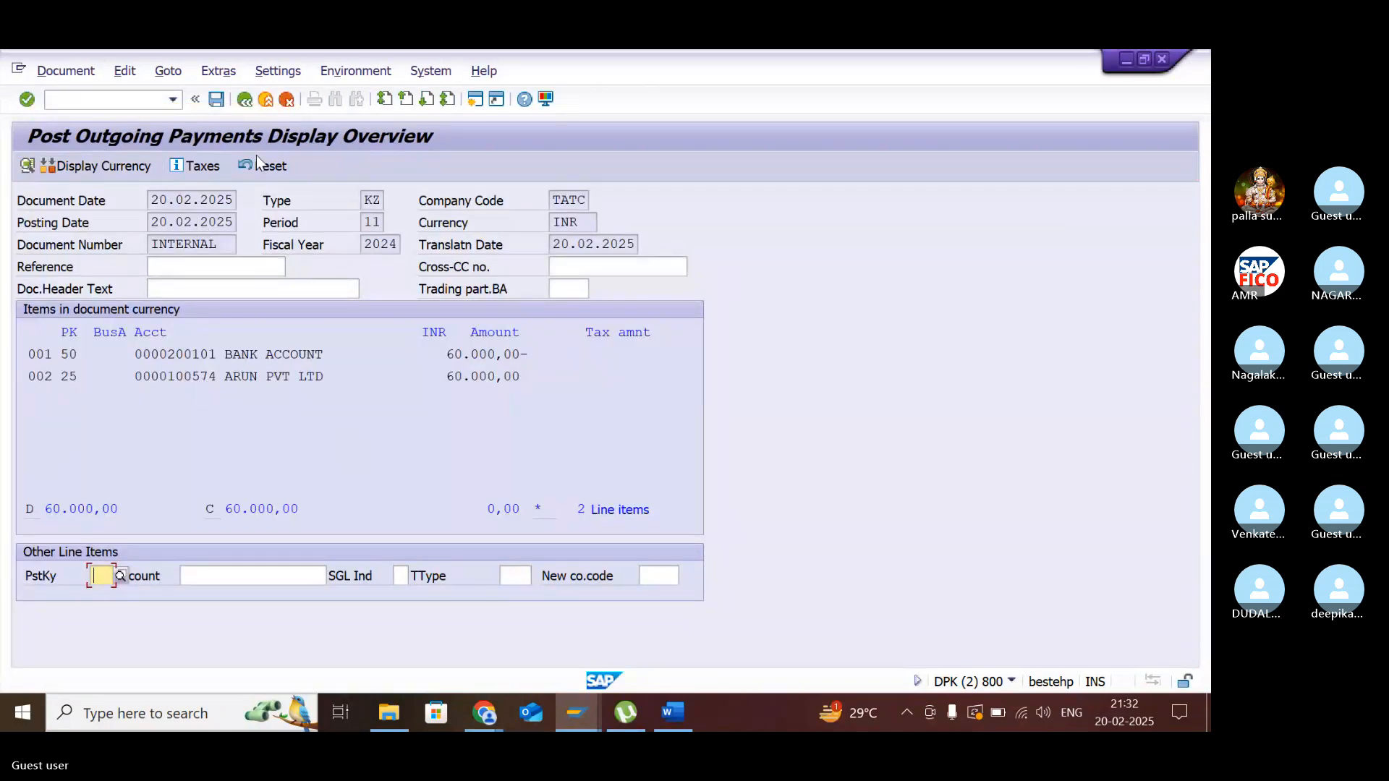
click(216, 99)
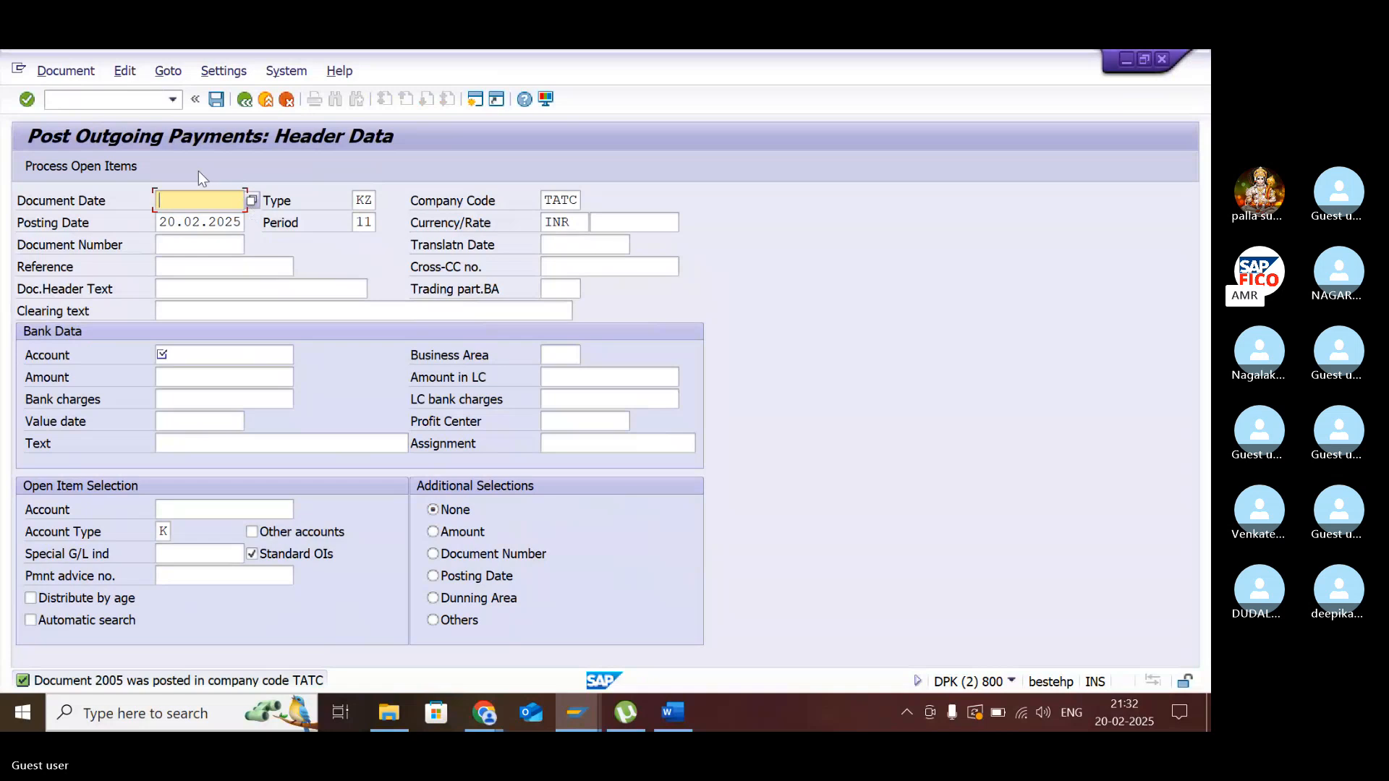
- Display the cleared vendor line items for company code TATC with transaction /nfbl1n and review them down to the account total
click(172, 99)
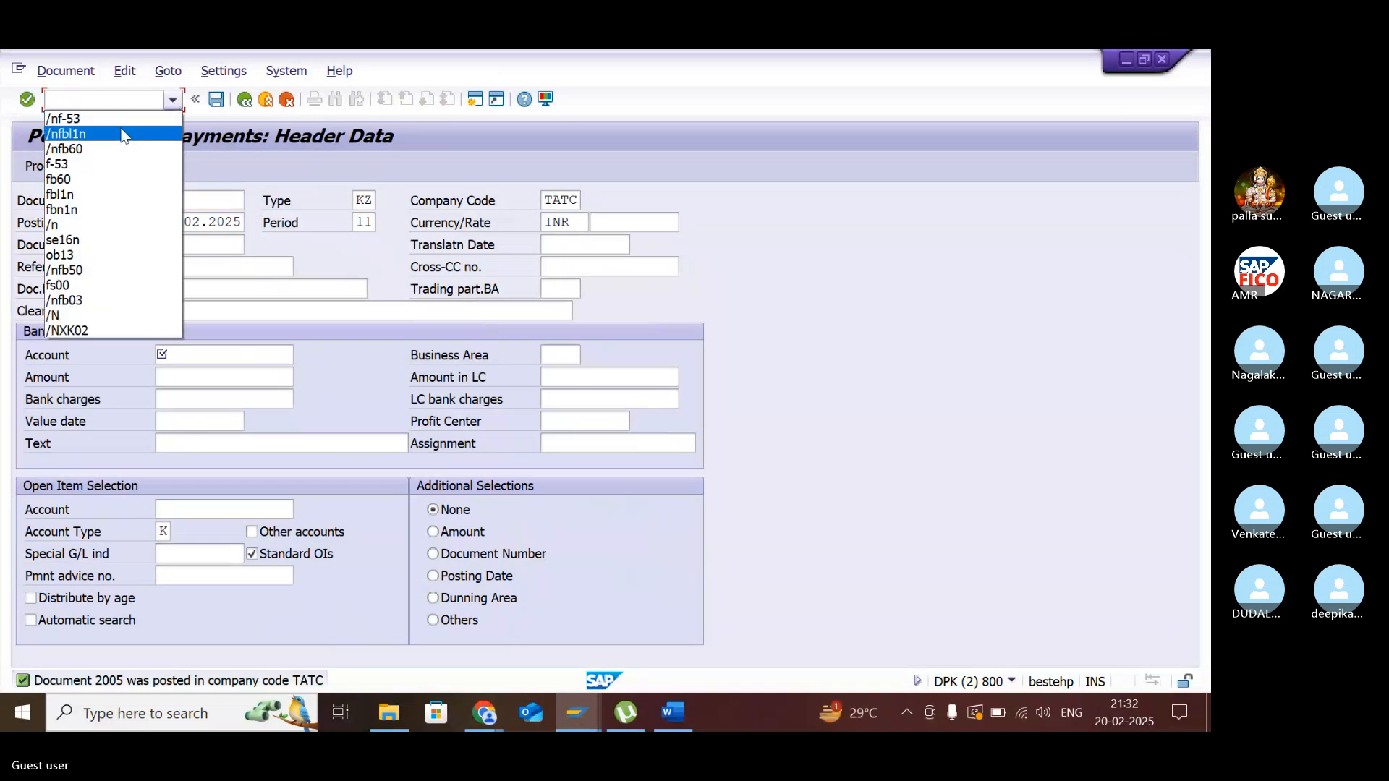
click(109, 134)
key(Return)
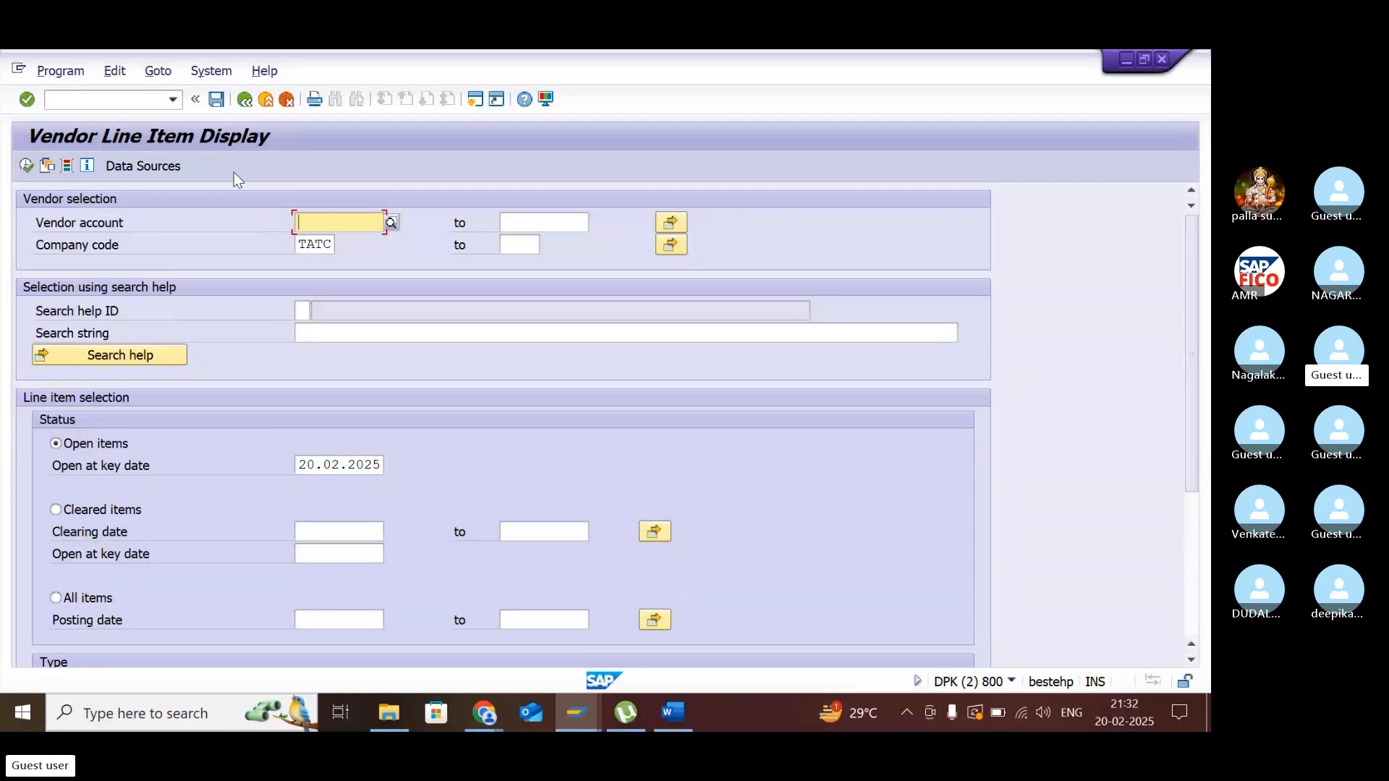
click(57, 509)
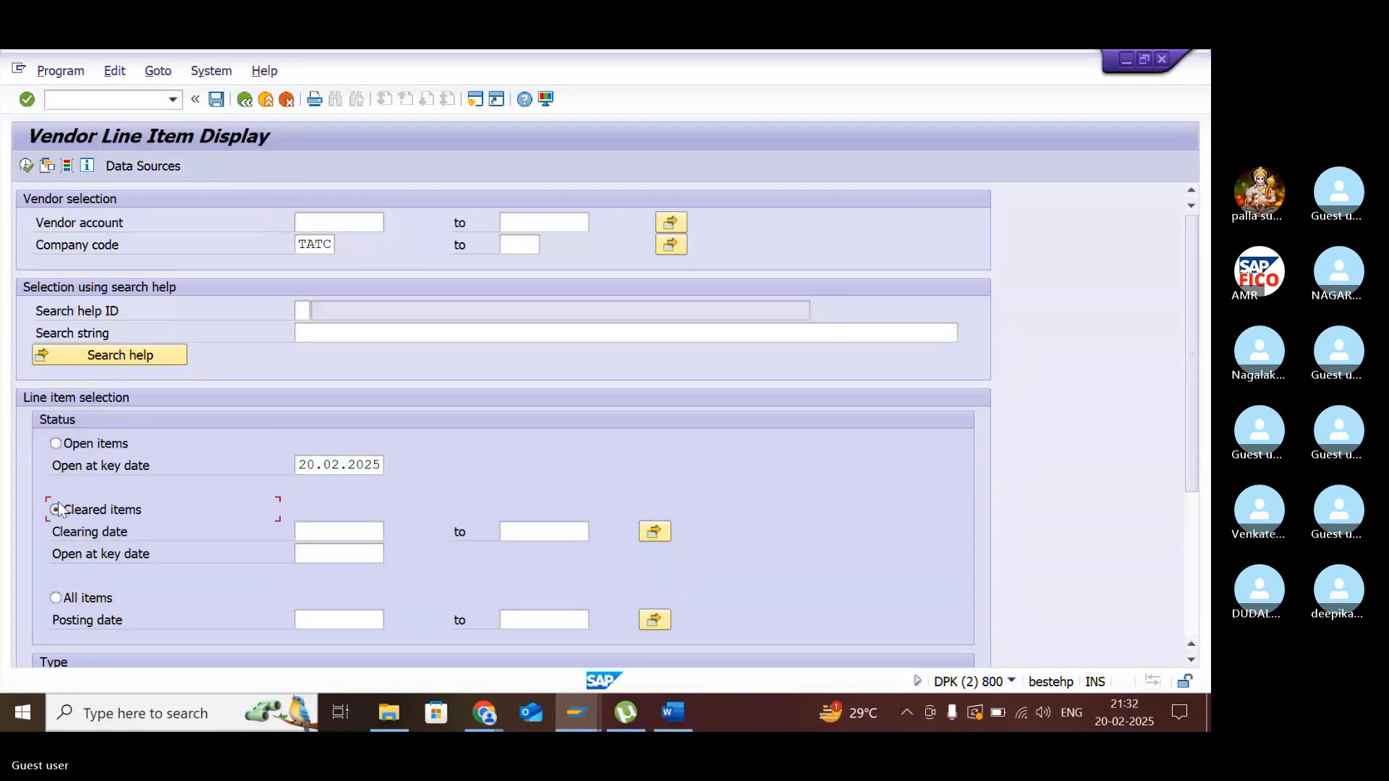
click(27, 166)
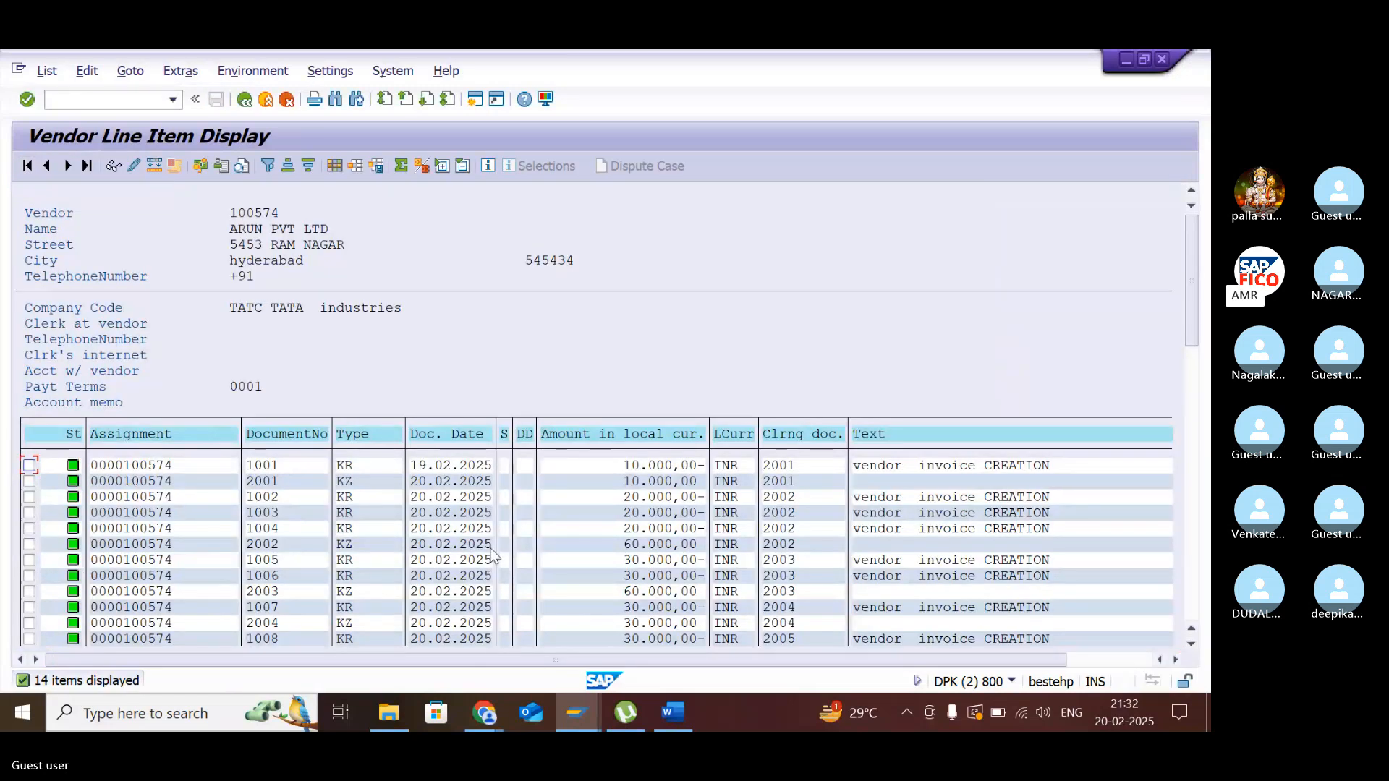
scroll(539, 559, down, 1)
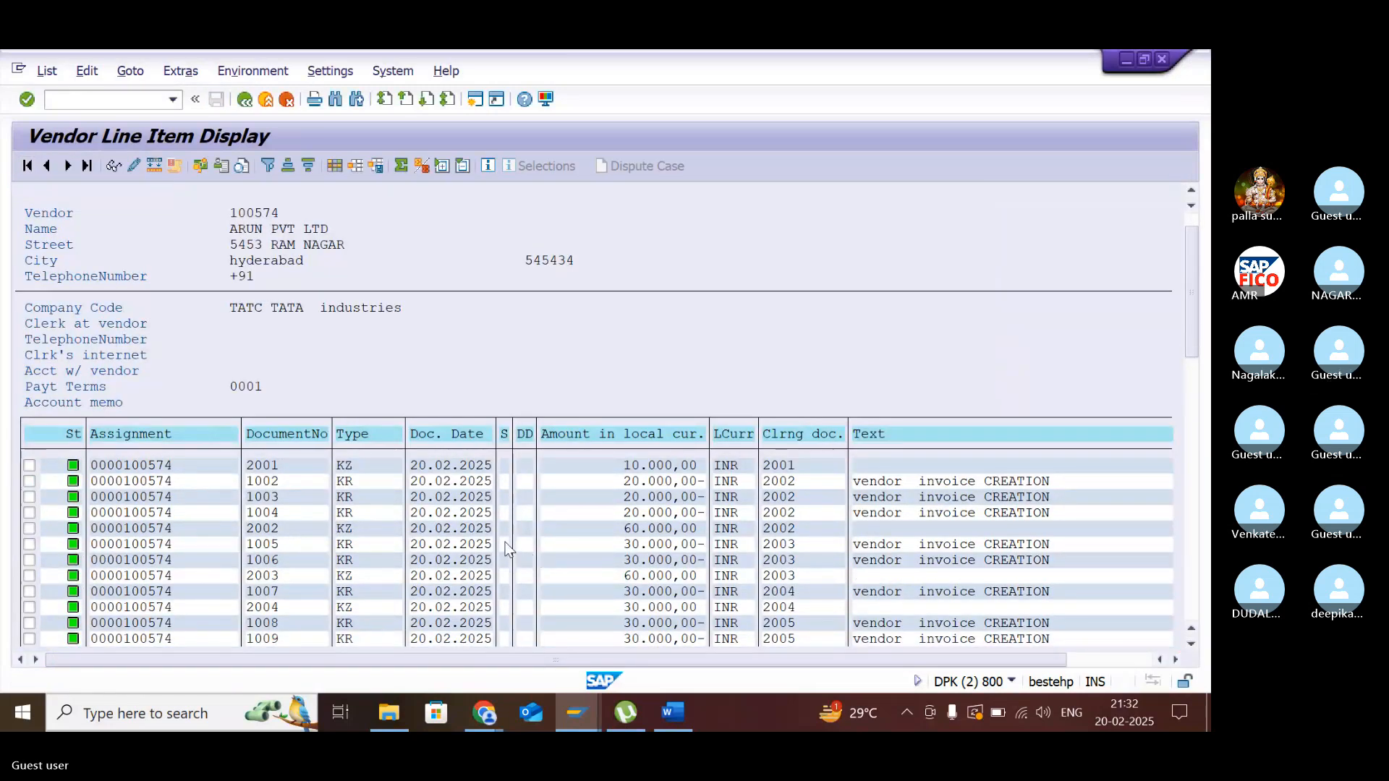
scroll(506, 549, down, 2)
scroll(506, 549, down, 3)
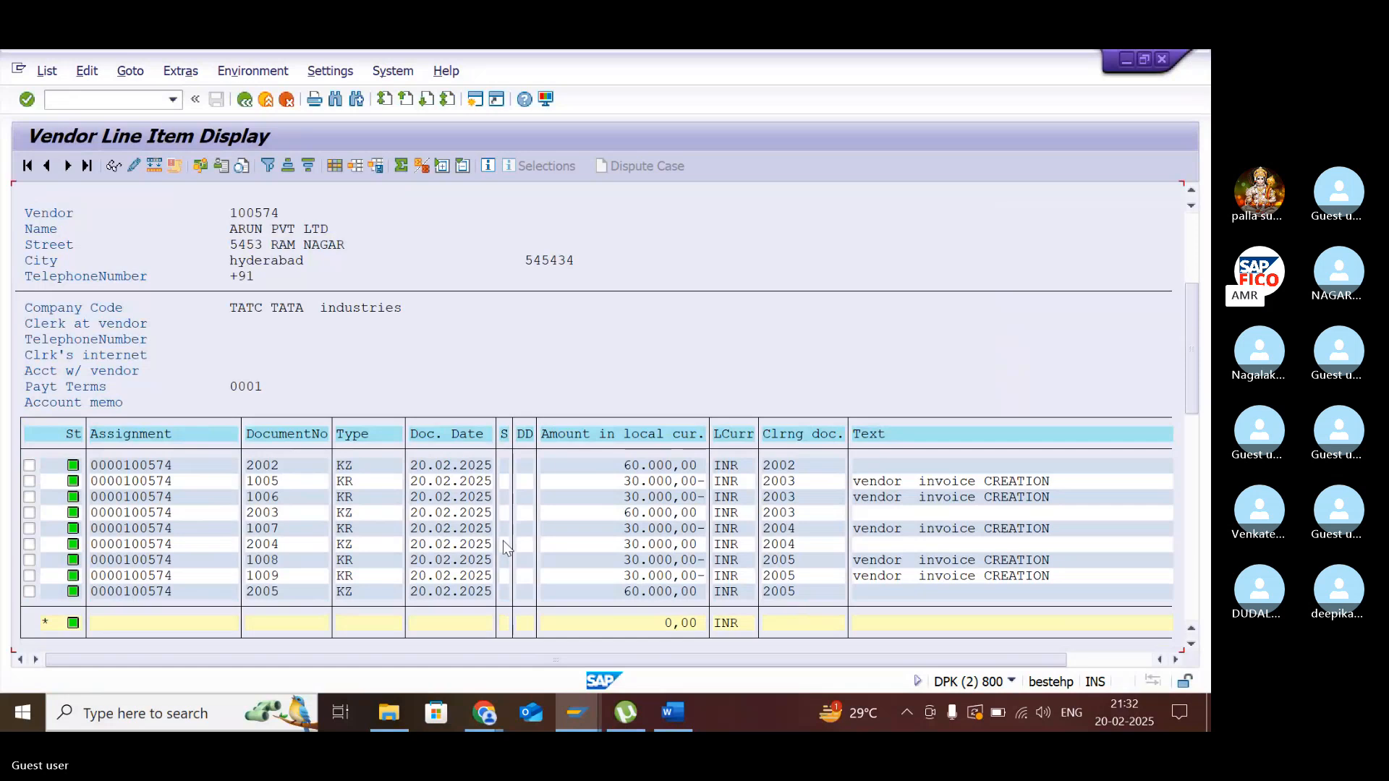
scroll(504, 549, down, 1)
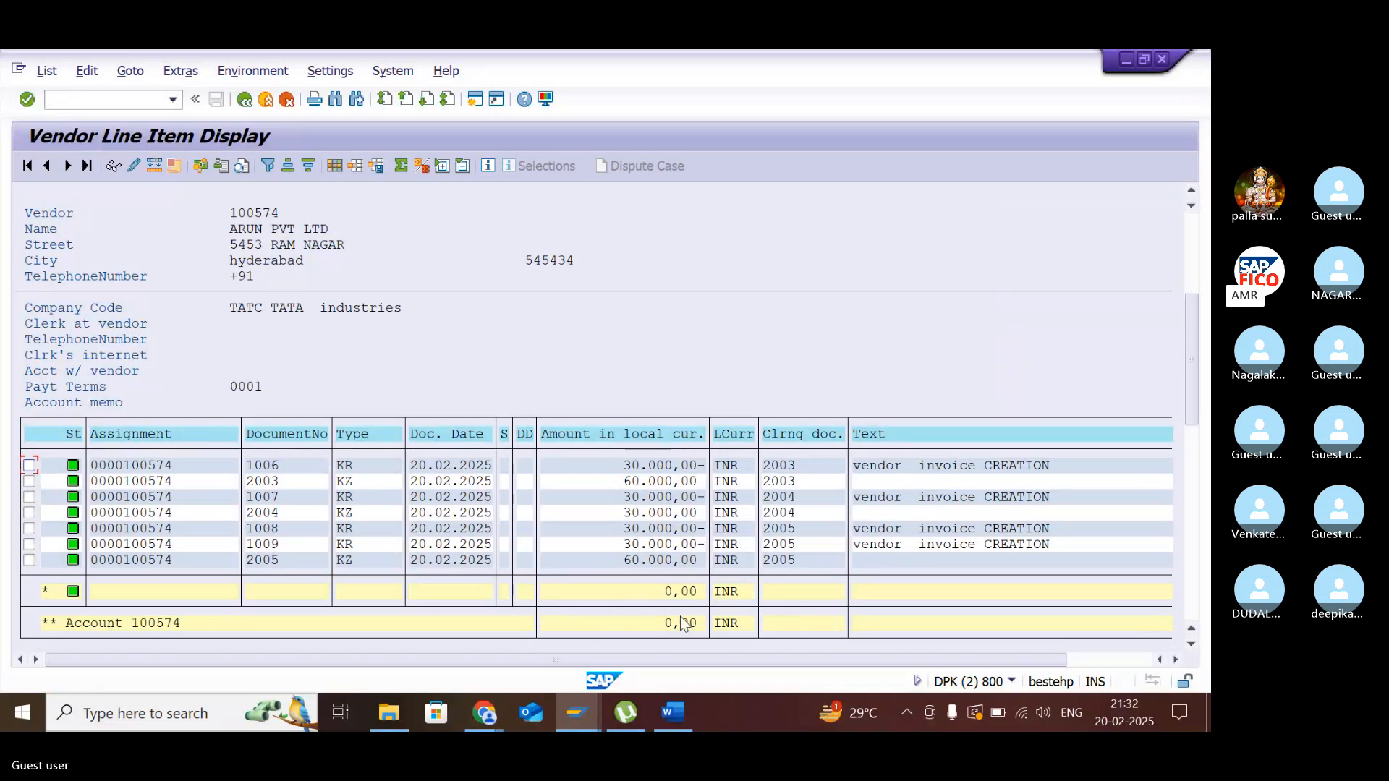
- Start a vendor invoice for company code TATC with transaction /nfb60 and choose the ARUN PVT LTD vendor
click(172, 100)
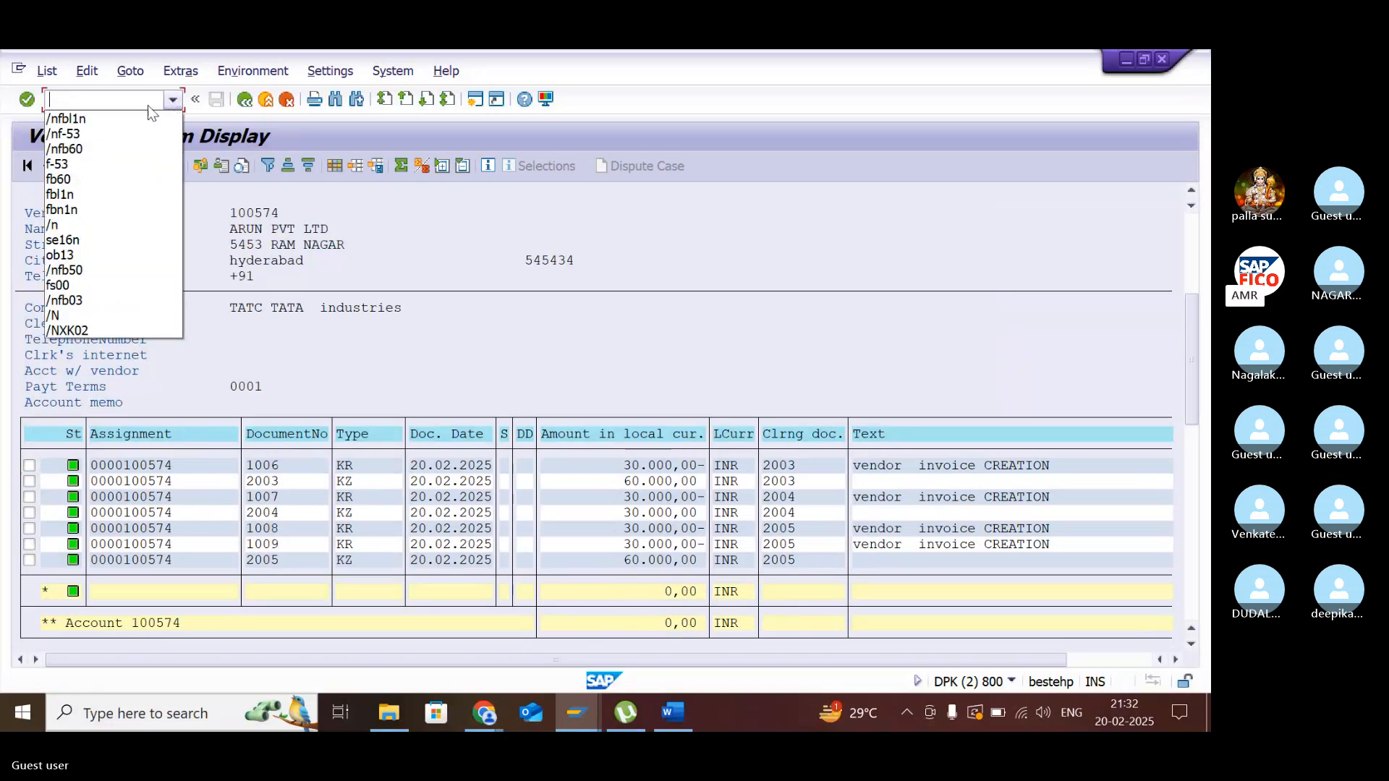
click(118, 149)
key(Return)
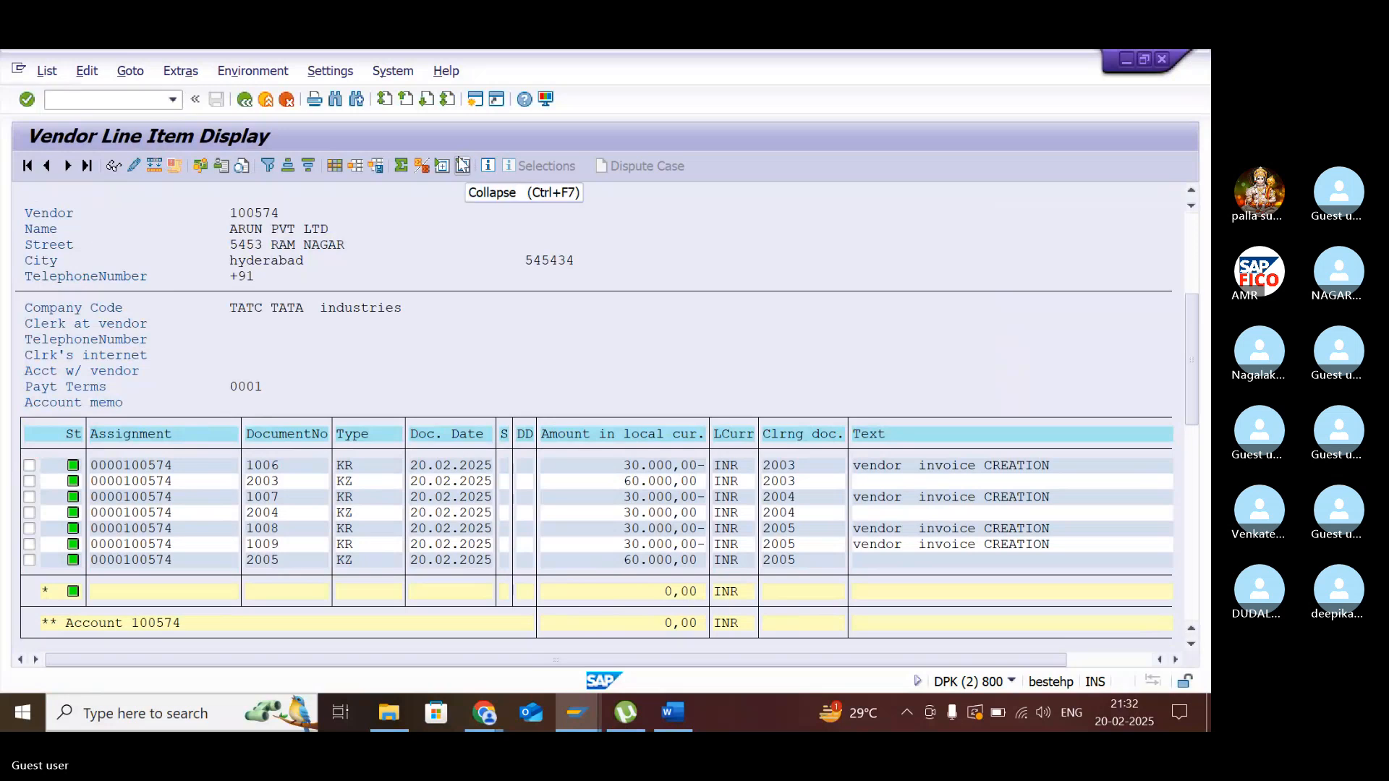
mouse_move(571, 705)
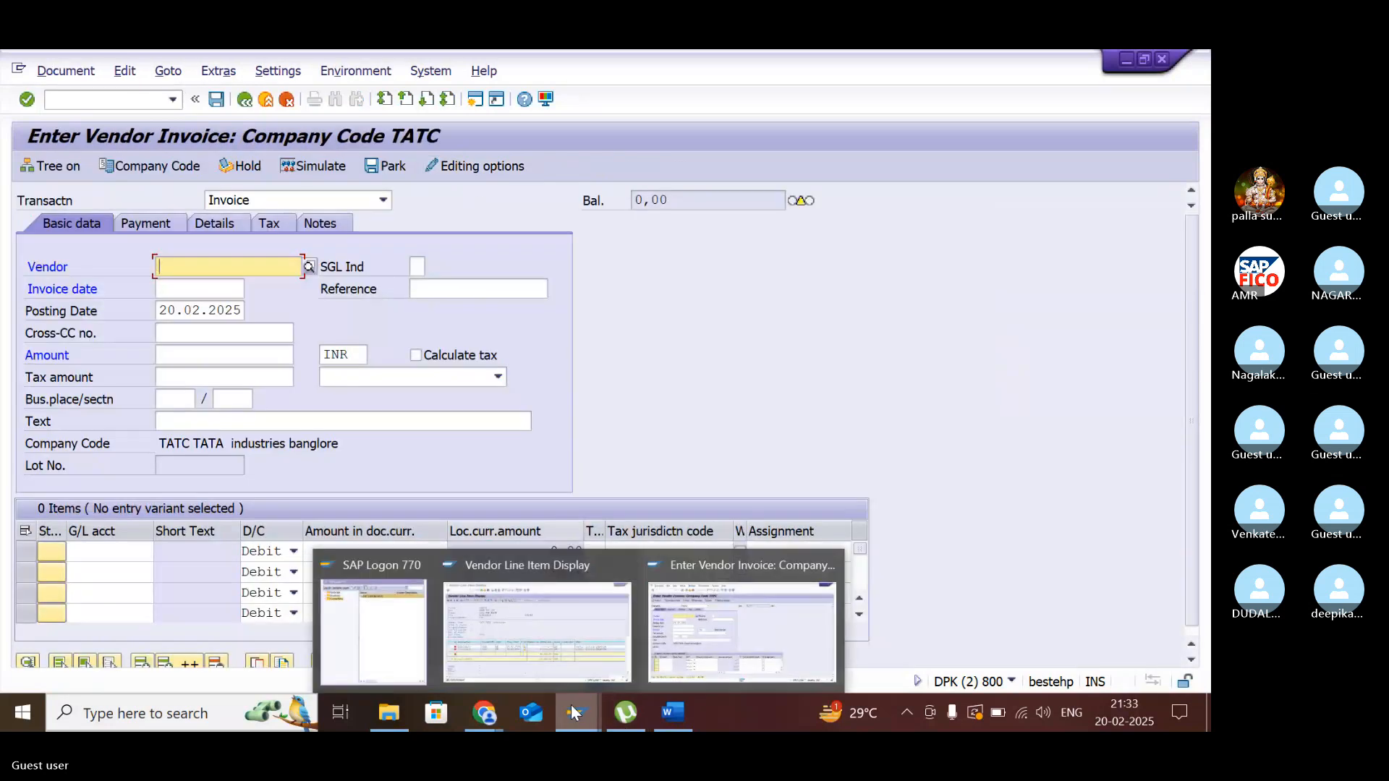
click(308, 266)
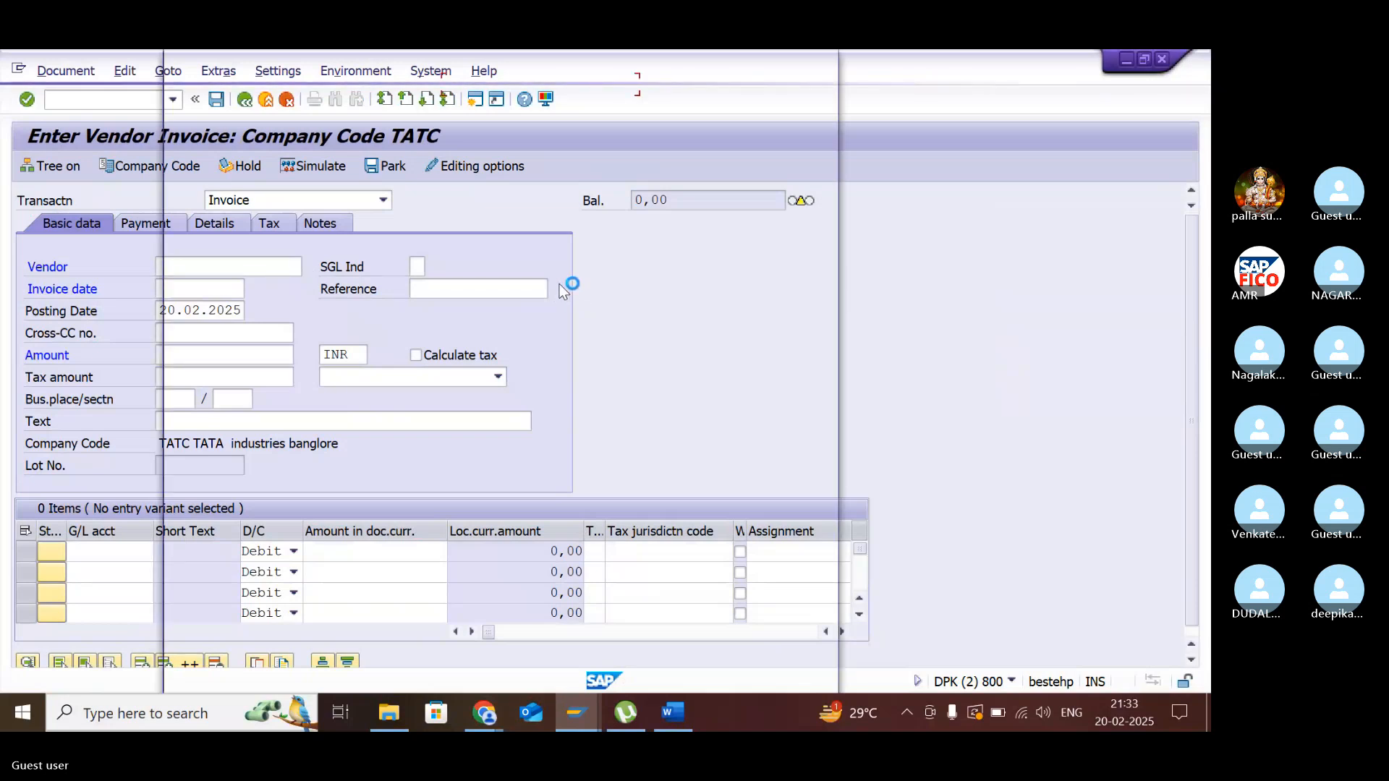
key(Return)
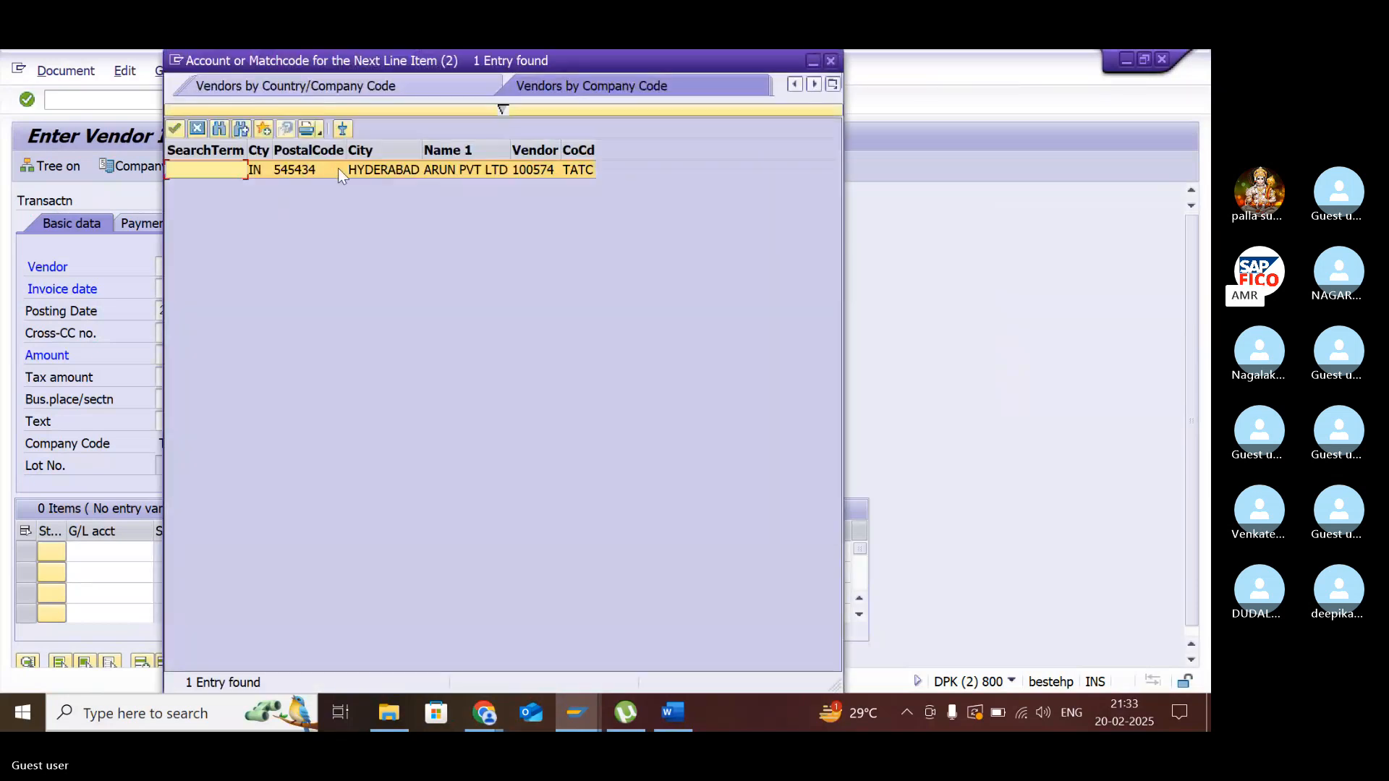
double_click(337, 171)
- Set the invoice date to 20.02.2025, the amount to 100000 INR and the text to "vendor invoice CREATION"
click(244, 290)
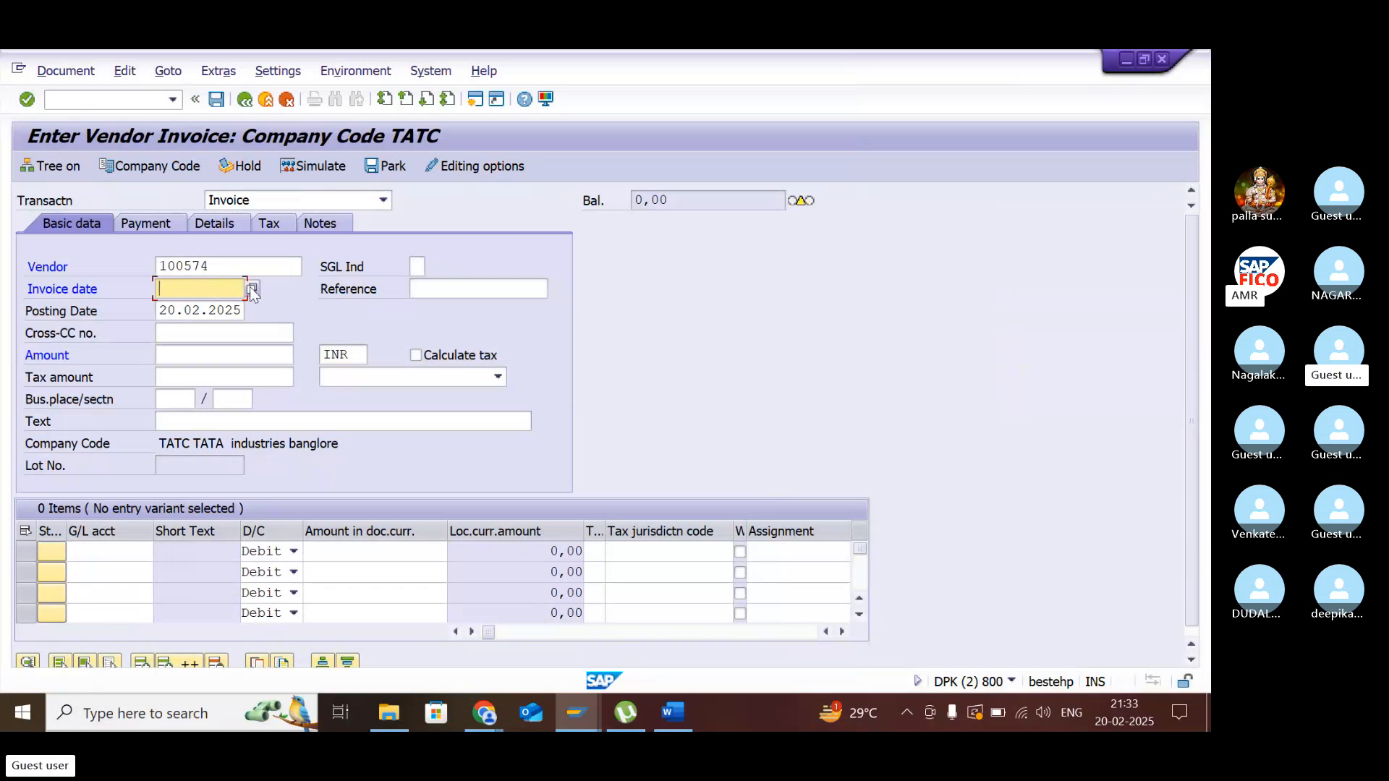
click(252, 290)
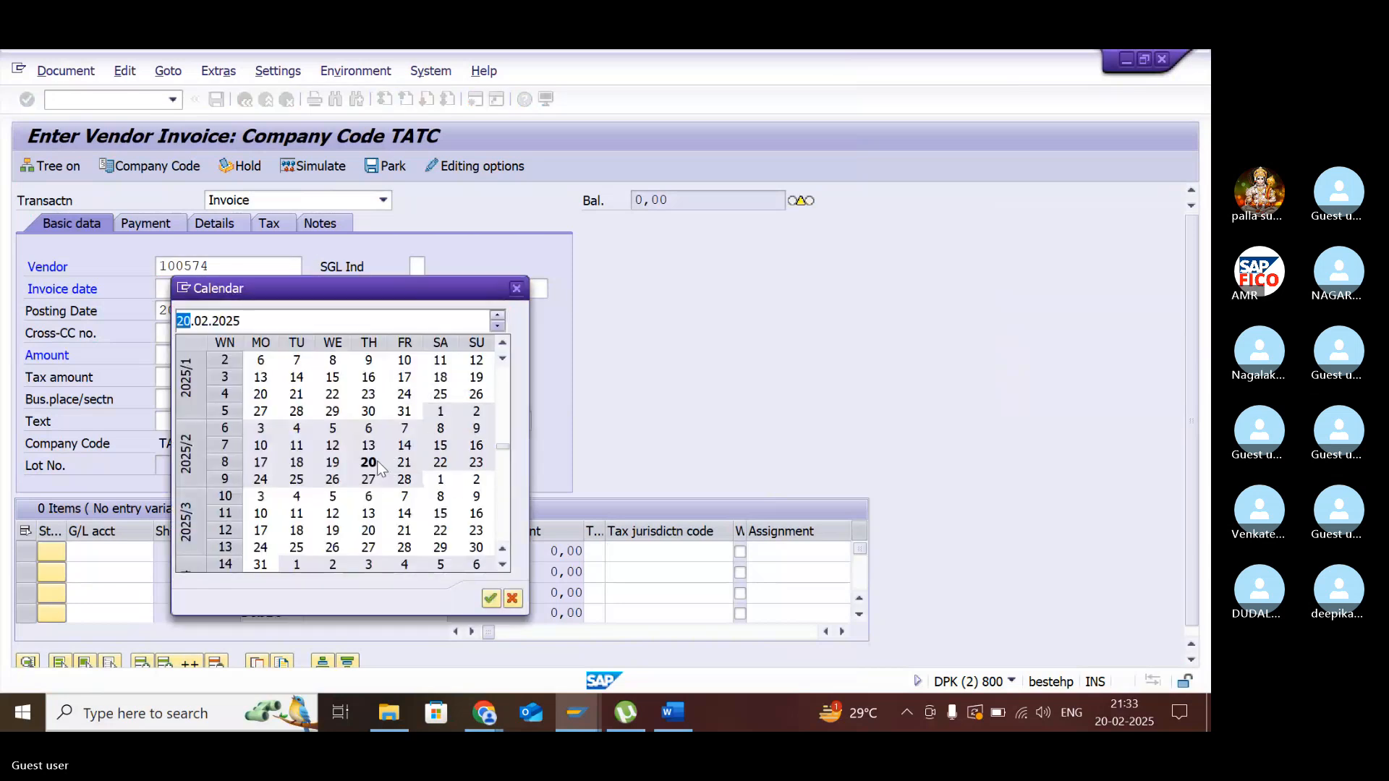
double_click(372, 461)
click(250, 357)
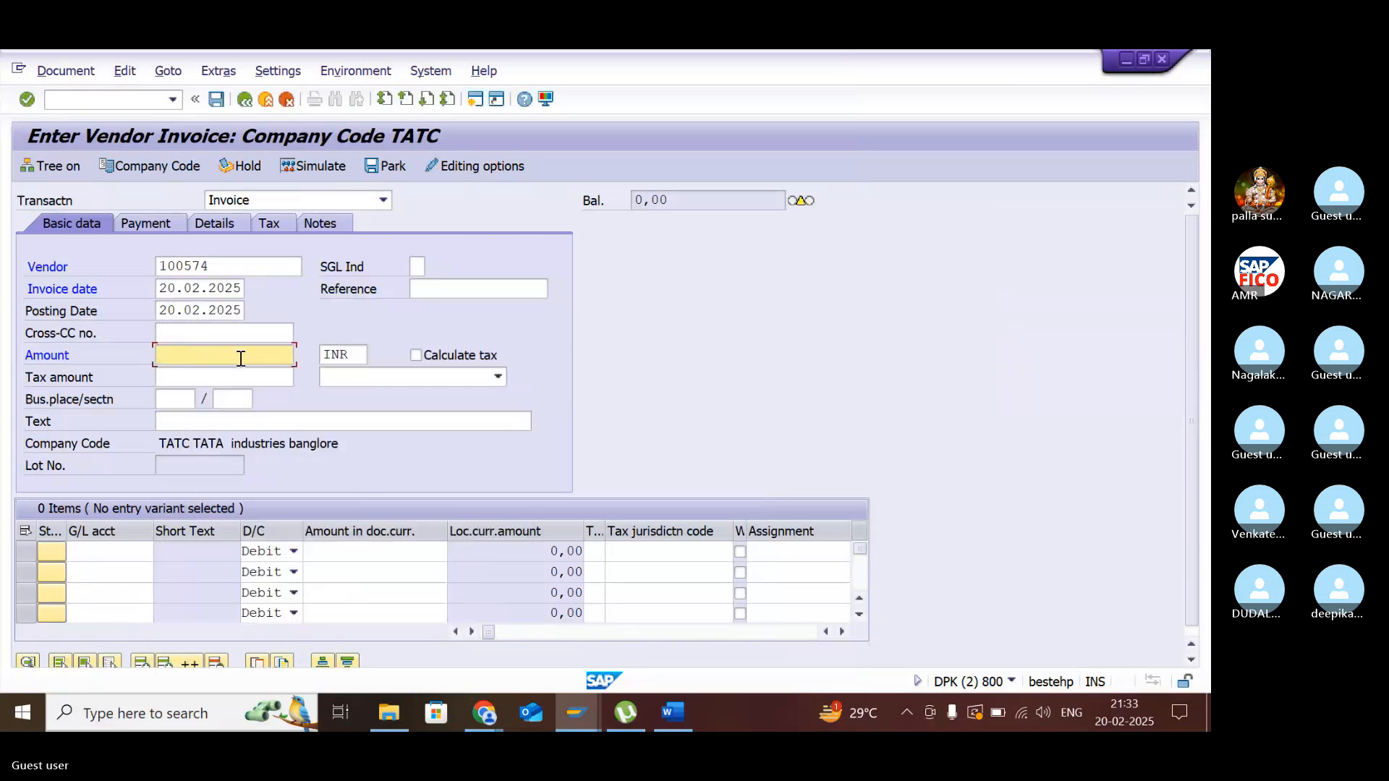
text(100000)
click(246, 418)
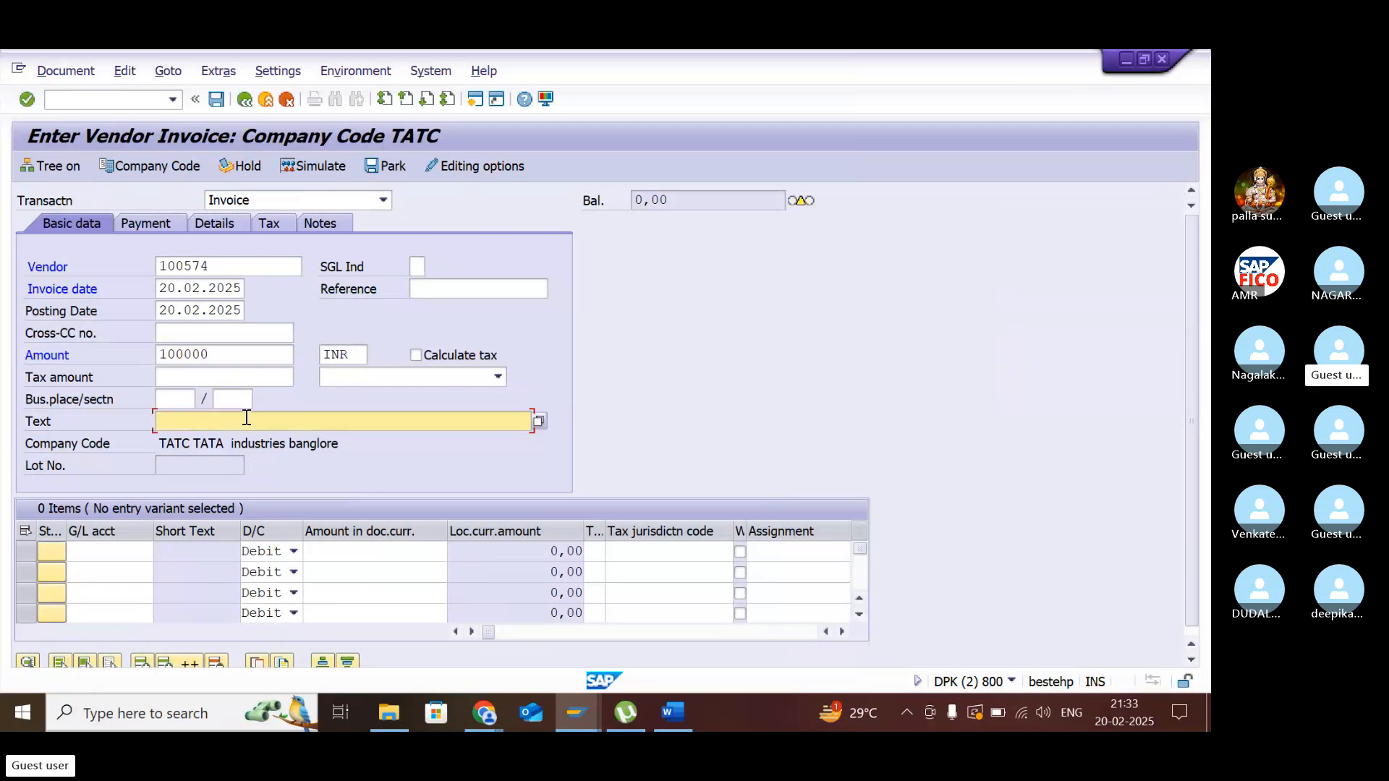
text(v)
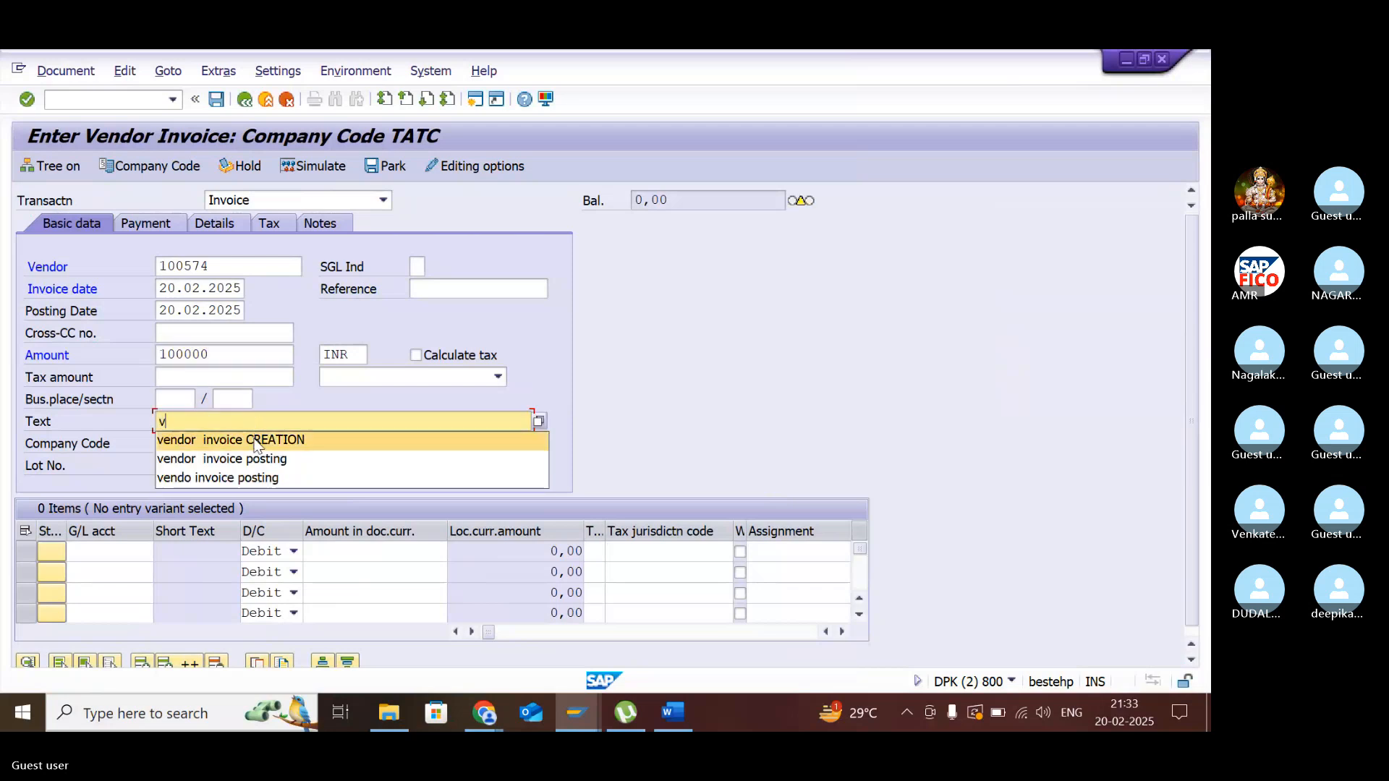
click(257, 440)
- Add a debit line item for the raw materials account with the full invoice amount of 100.000,00
click(143, 551)
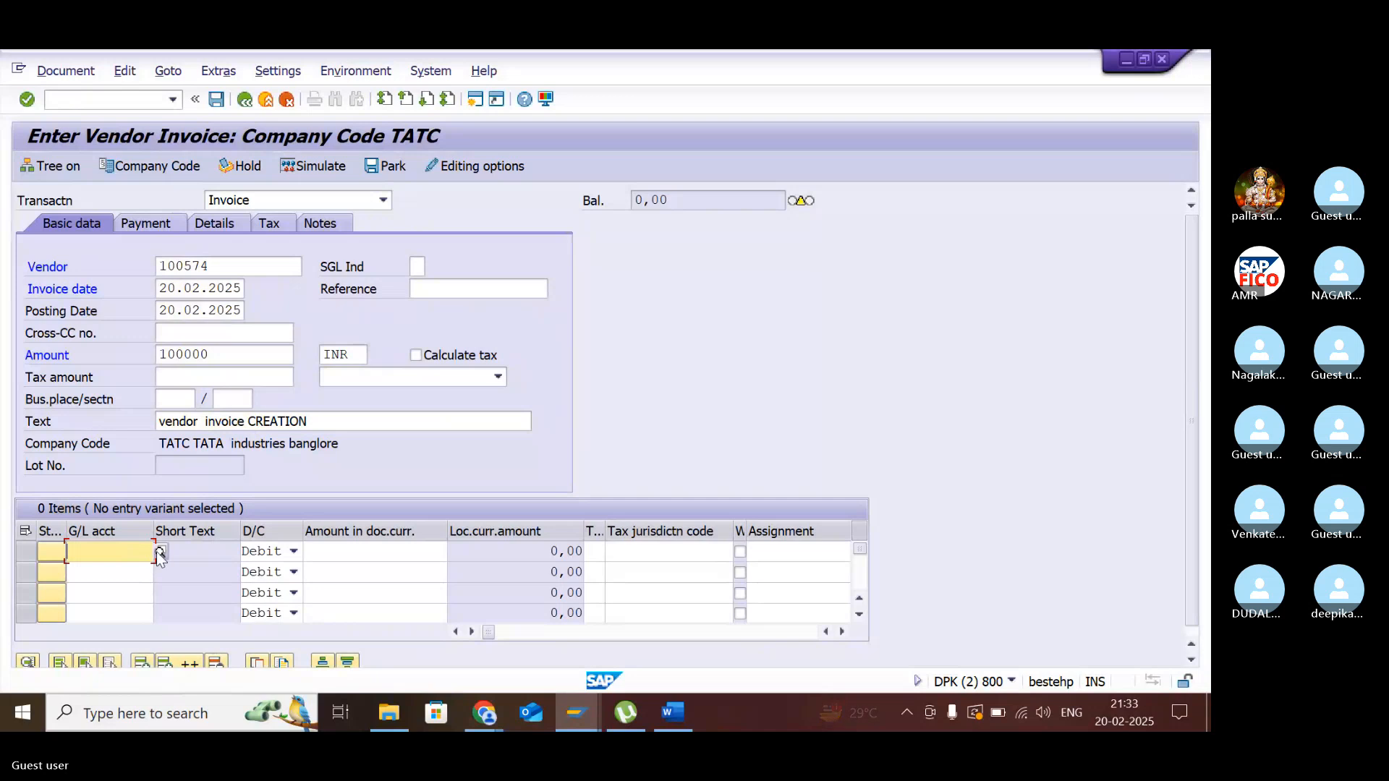
click(158, 553)
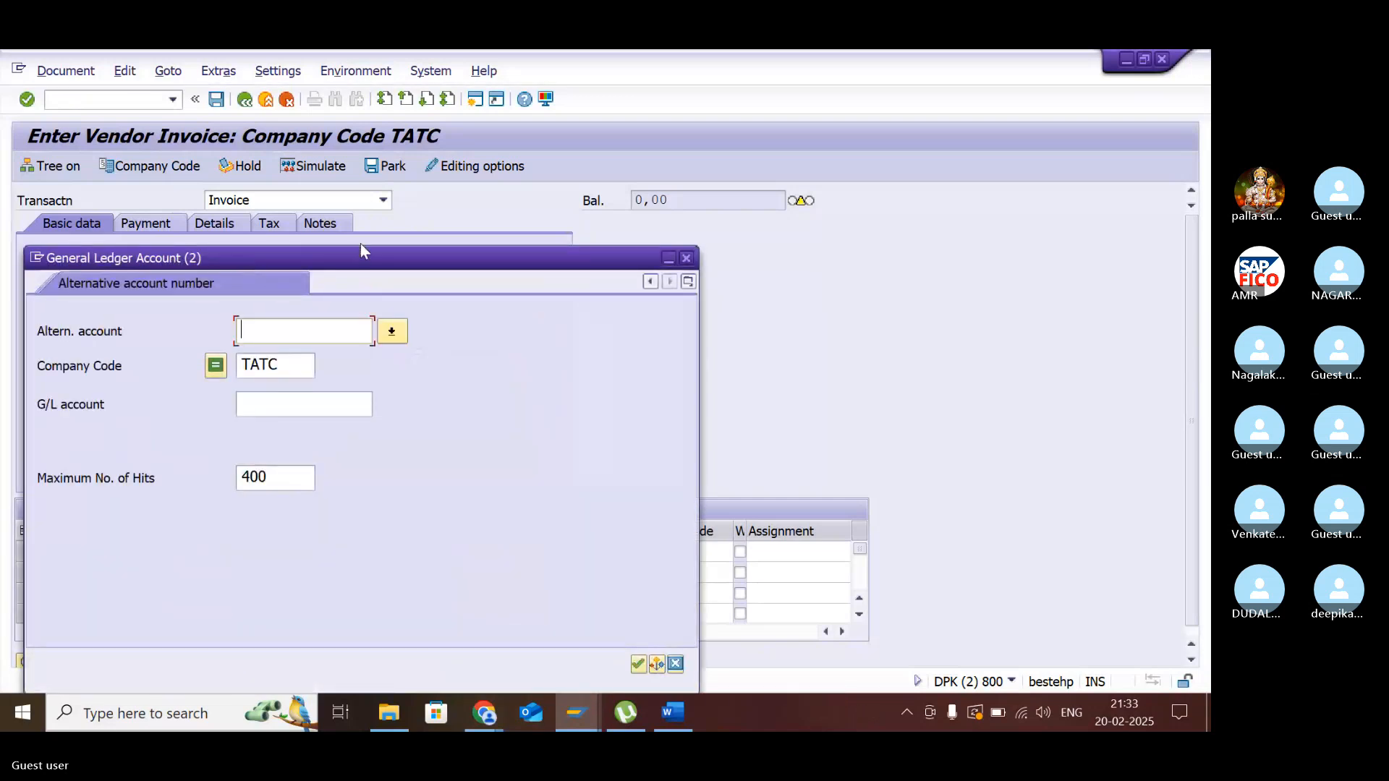
key(Return)
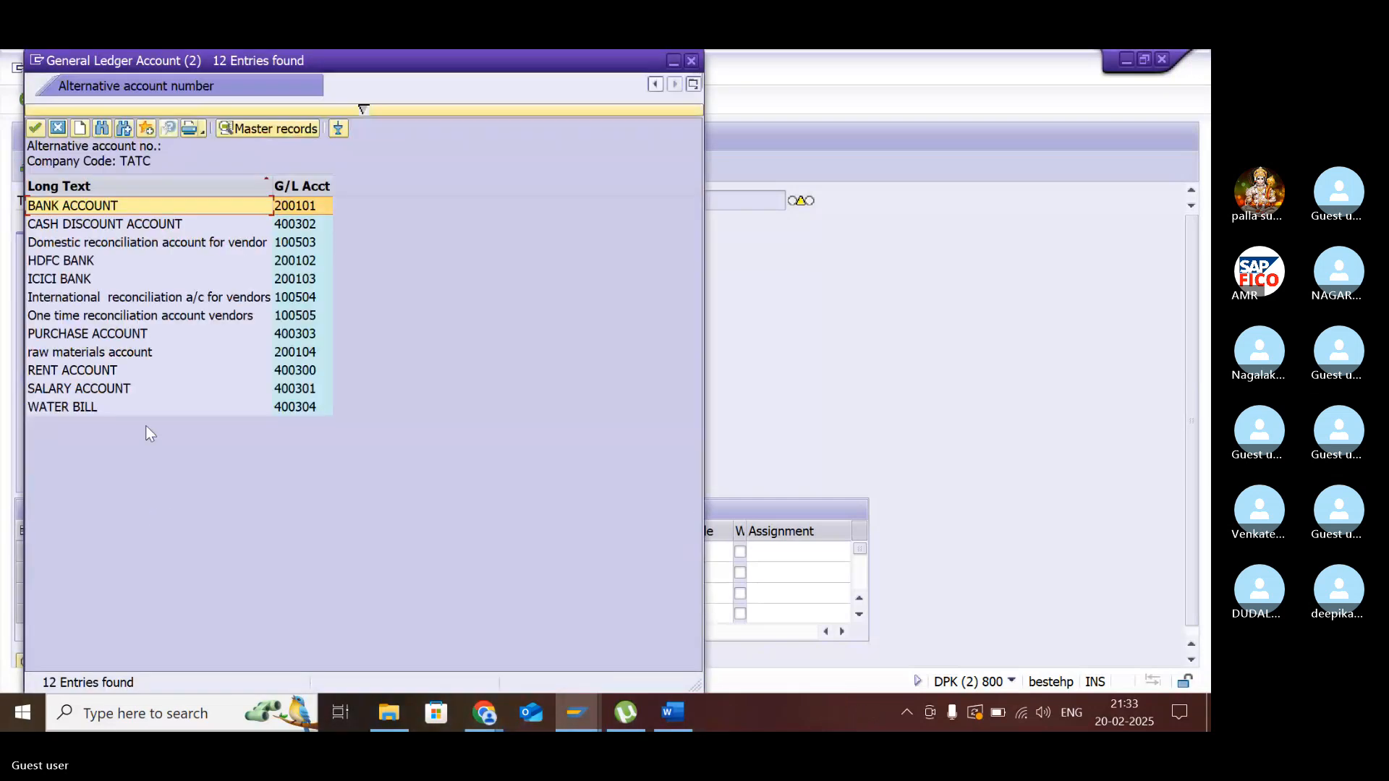
double_click(124, 354)
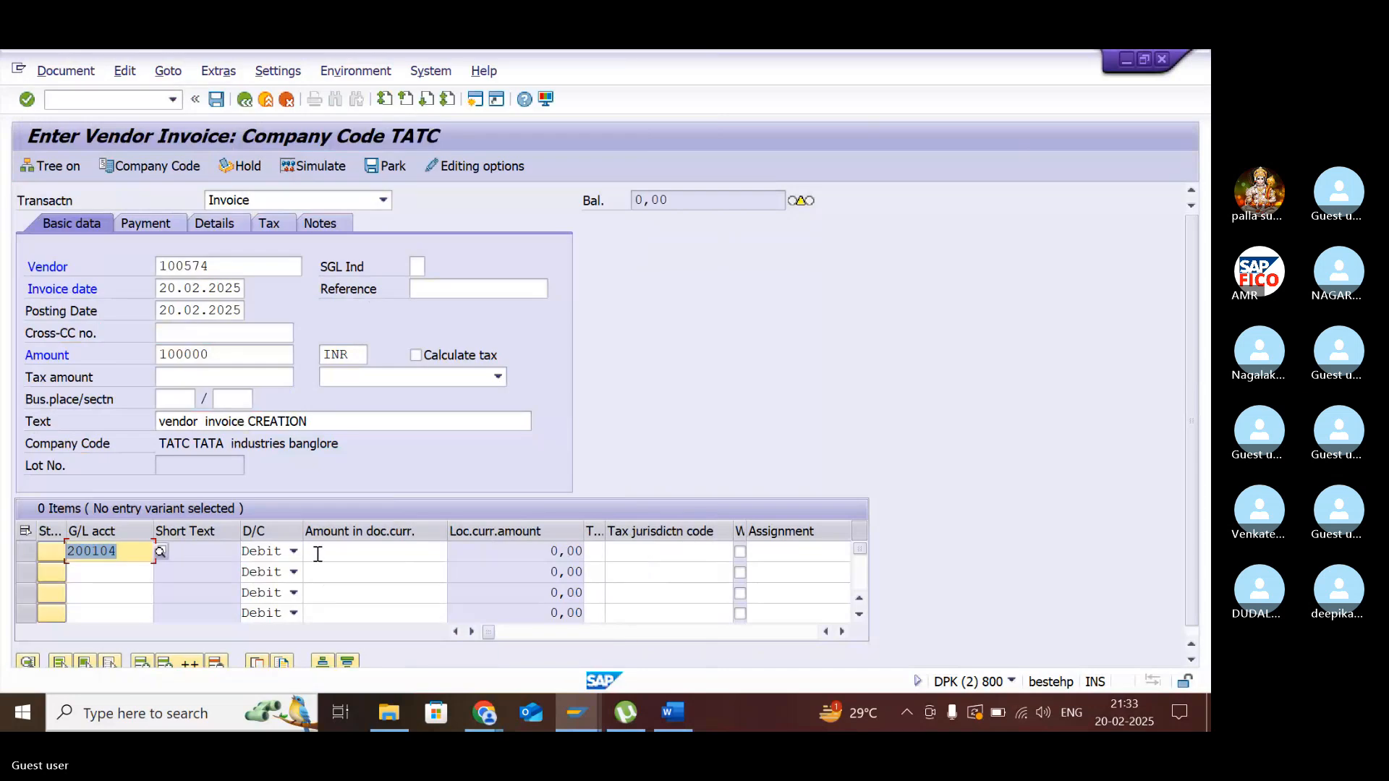
click(329, 550)
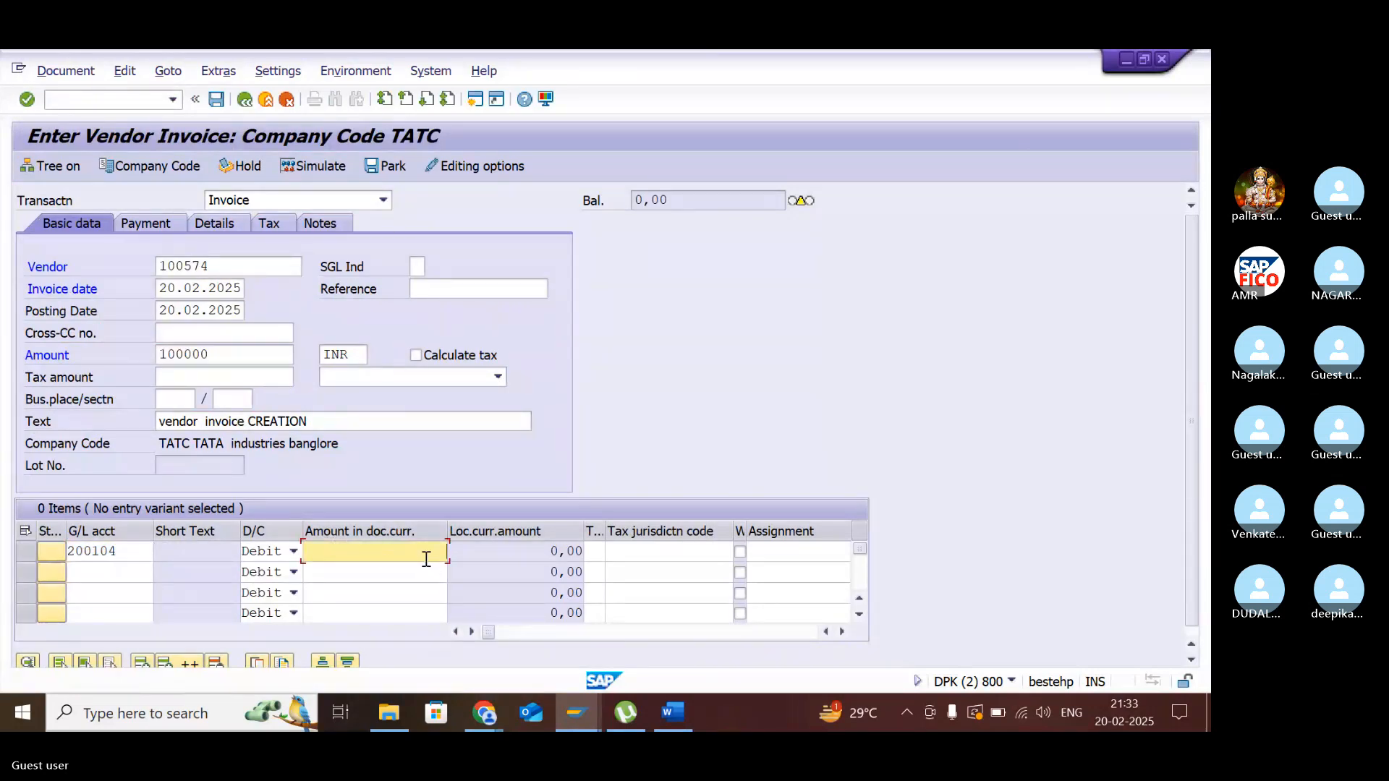
key(Return)
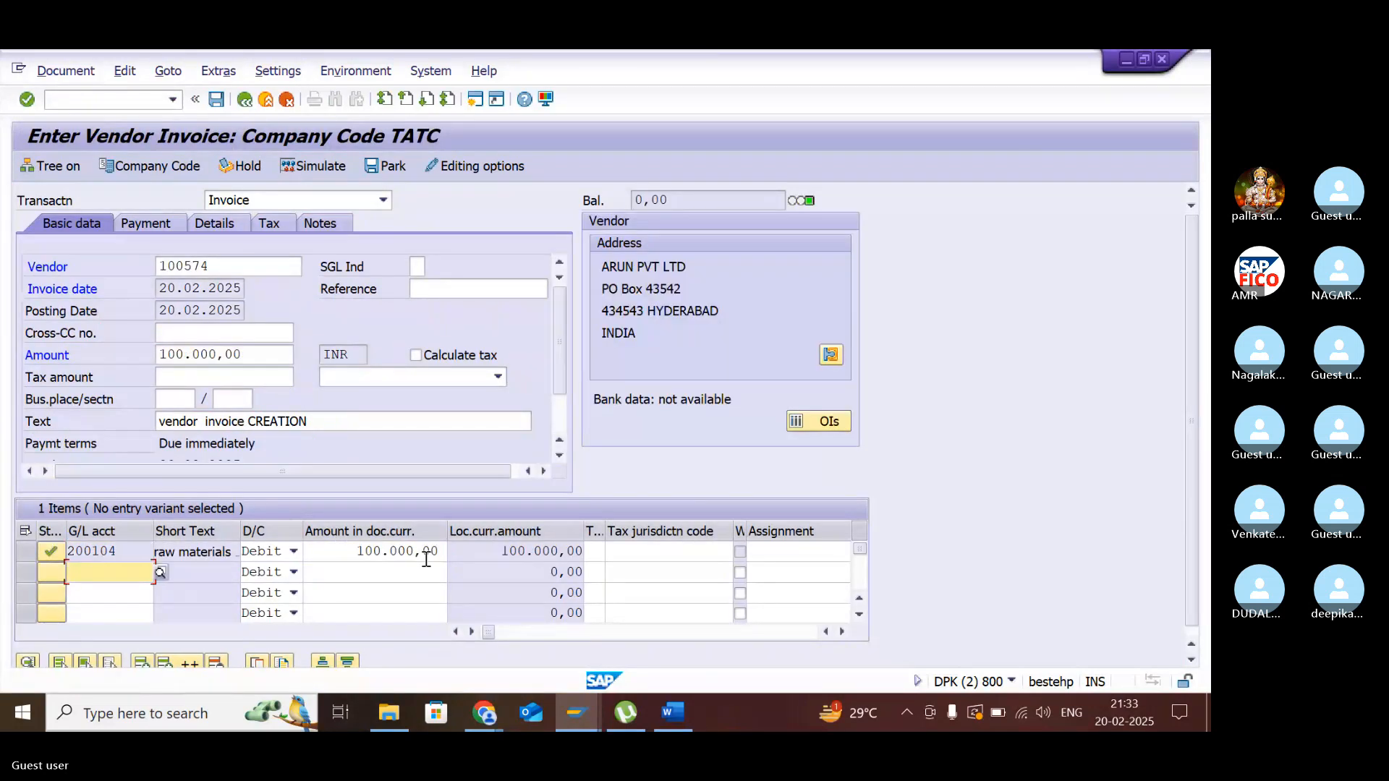
- Simulate the vendor invoice and post it
click(67, 73)
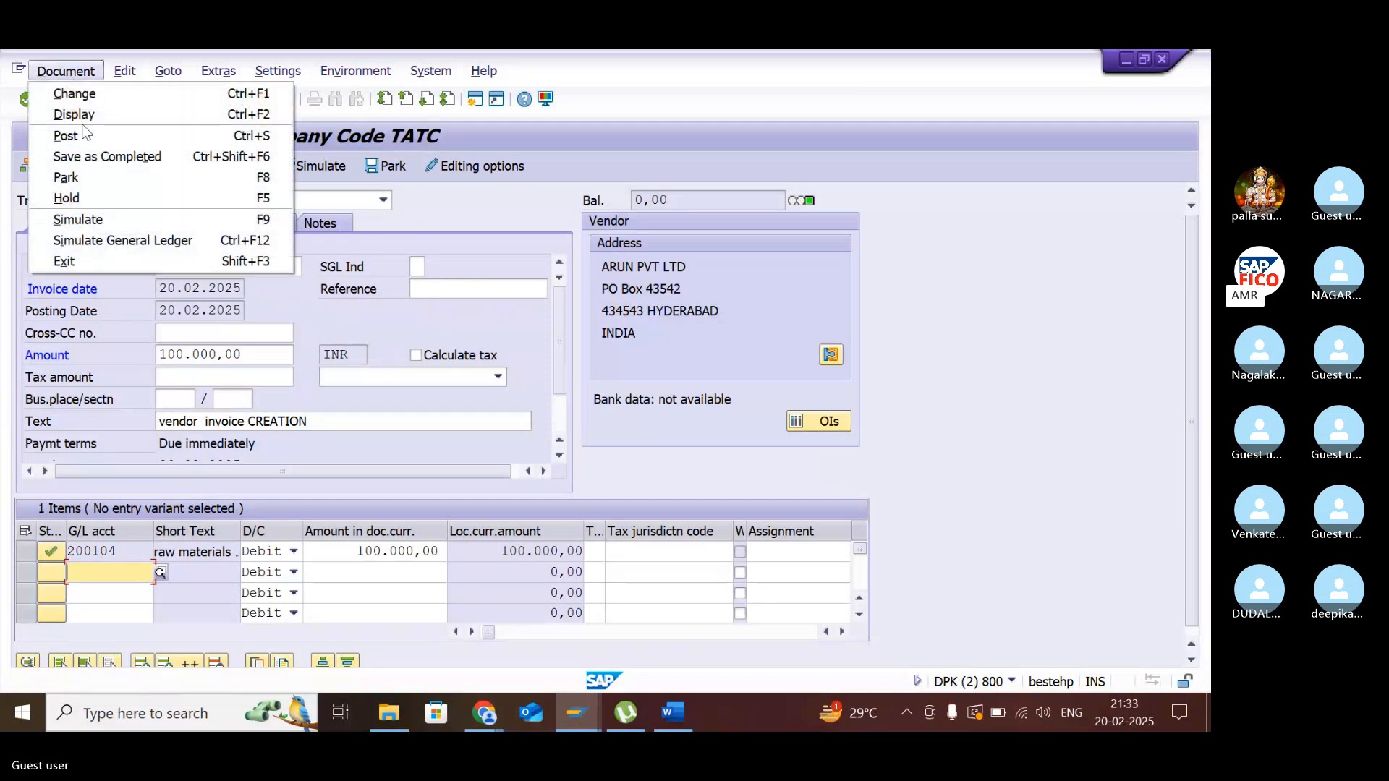
click(104, 217)
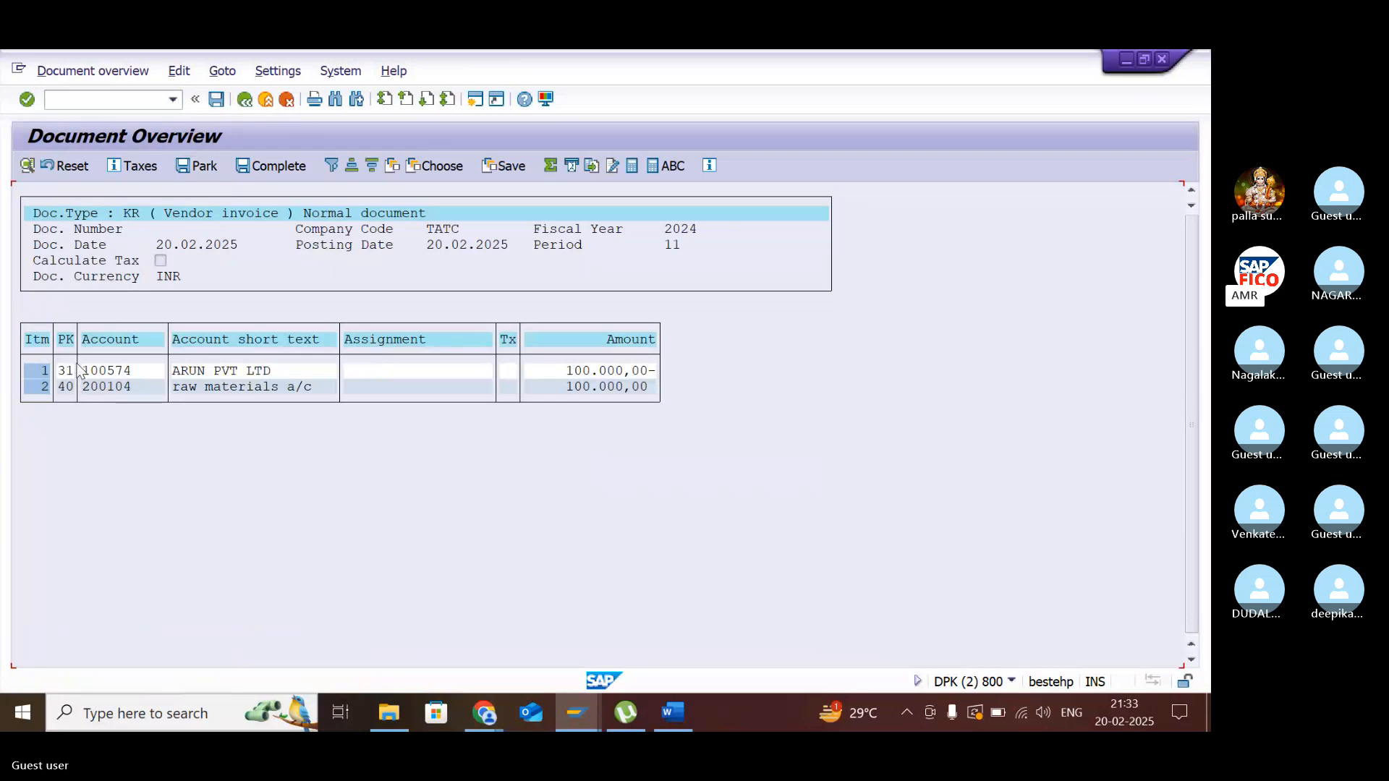
click(215, 98)
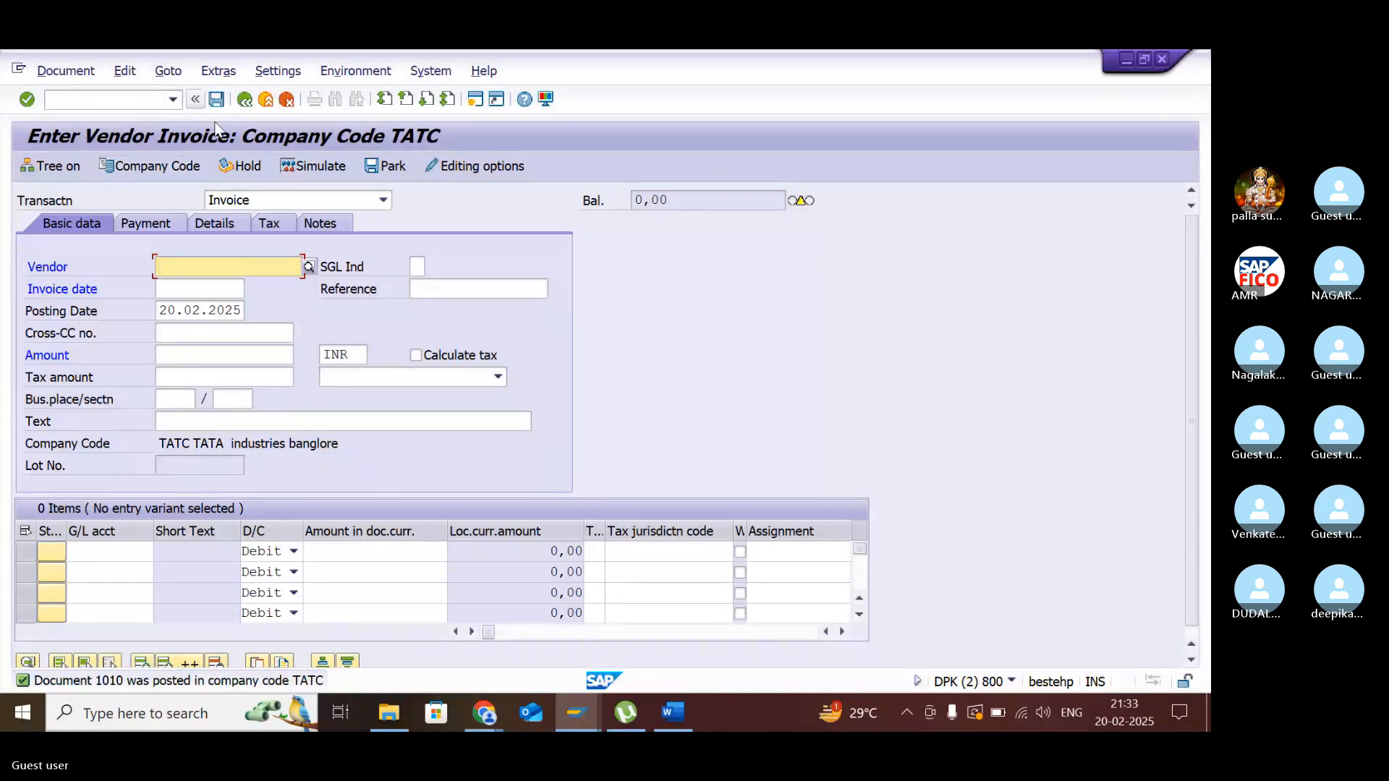
- Switch to the session showing the vendor's open line items and refresh the list
mouse_move(573, 717)
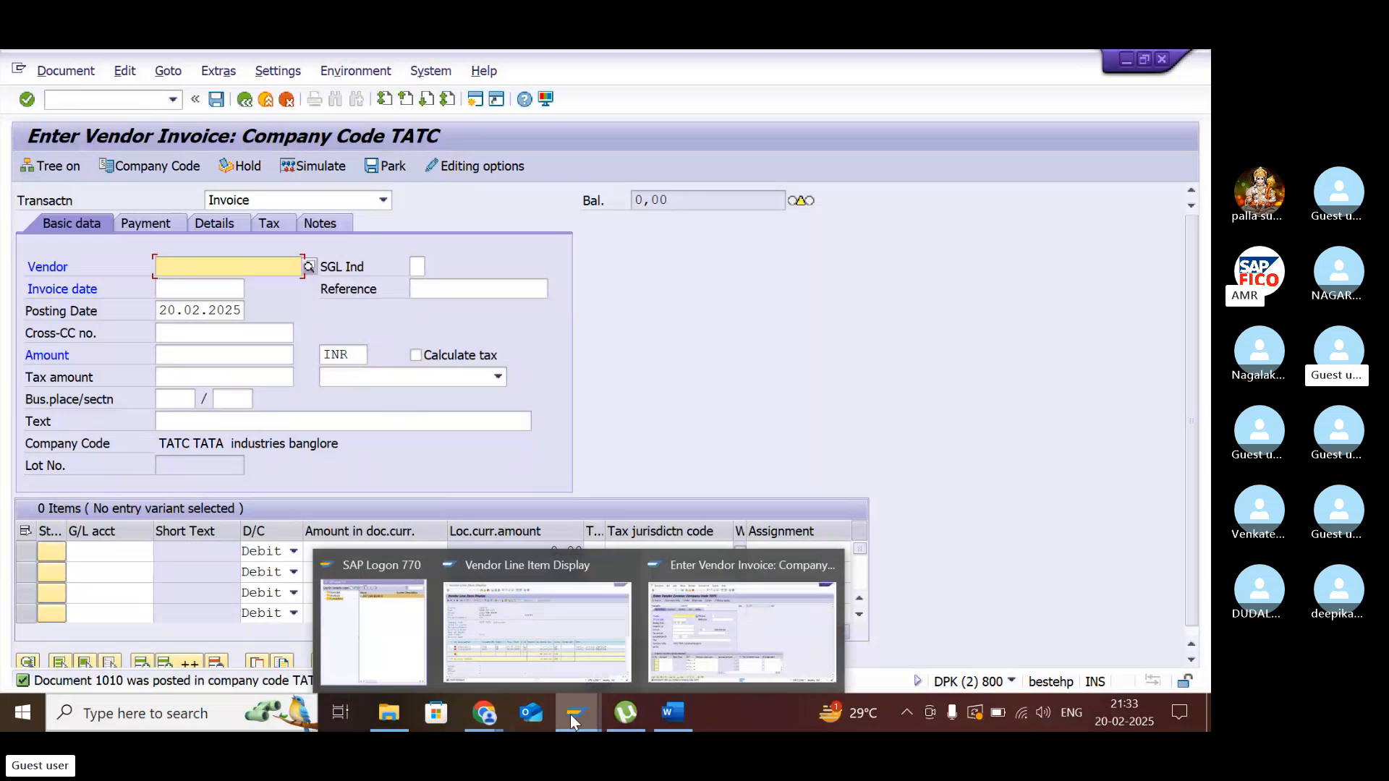
click(563, 628)
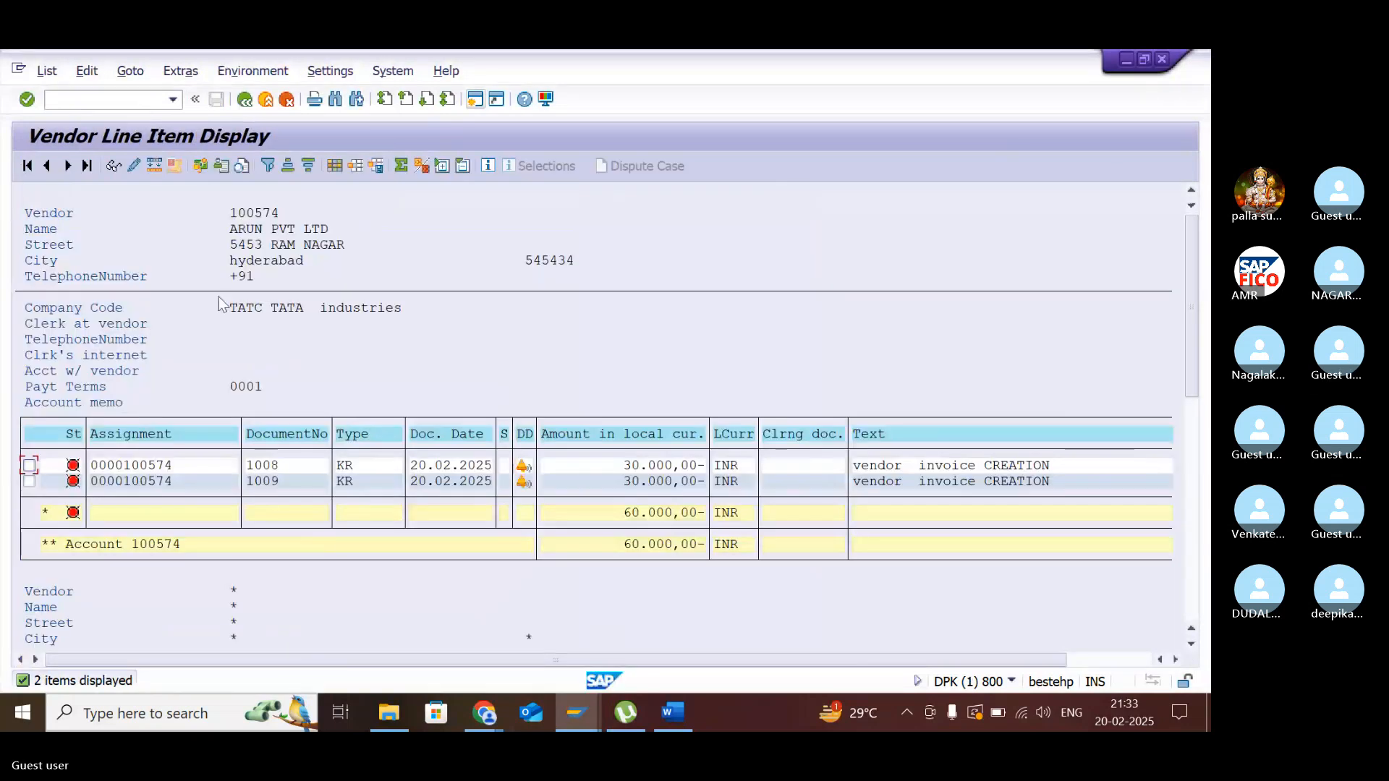
click(173, 100)
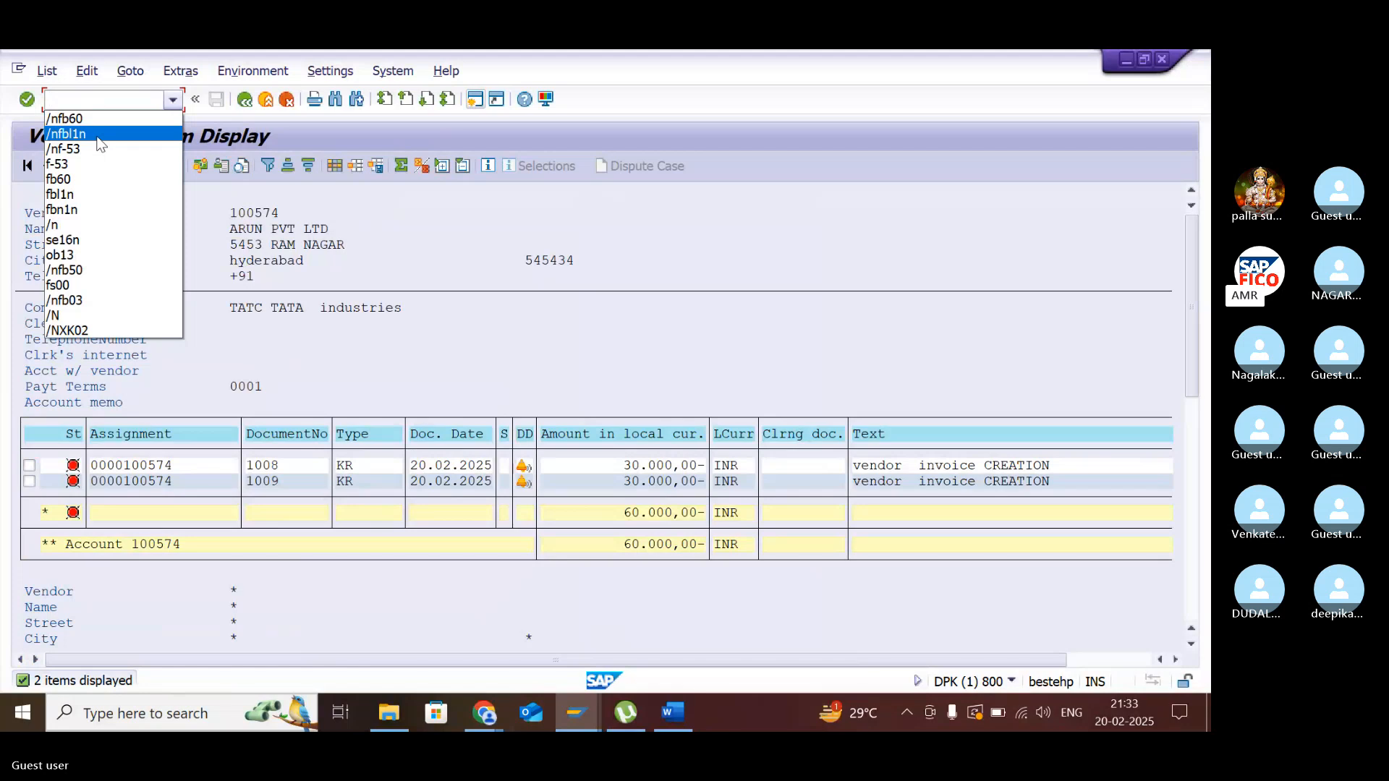
click(48, 71)
click(47, 71)
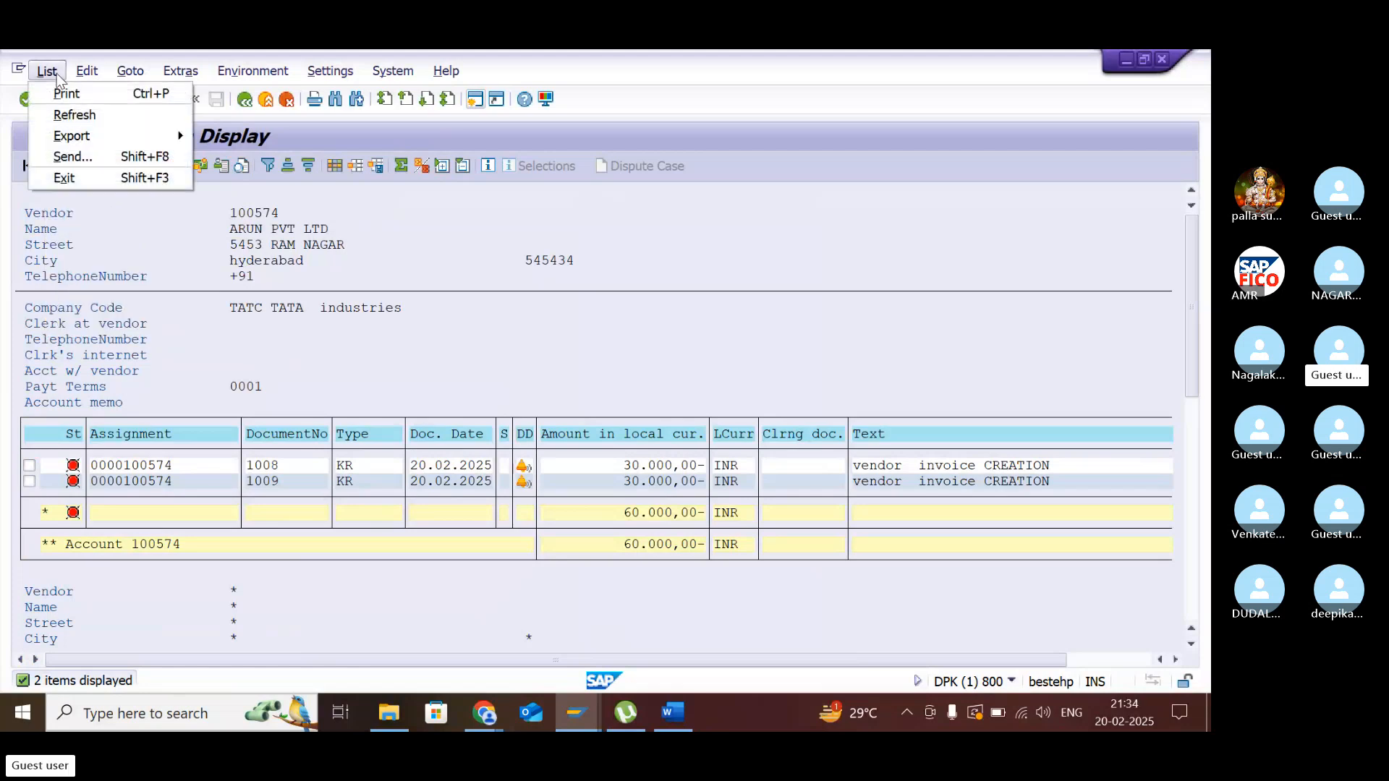
click(102, 113)
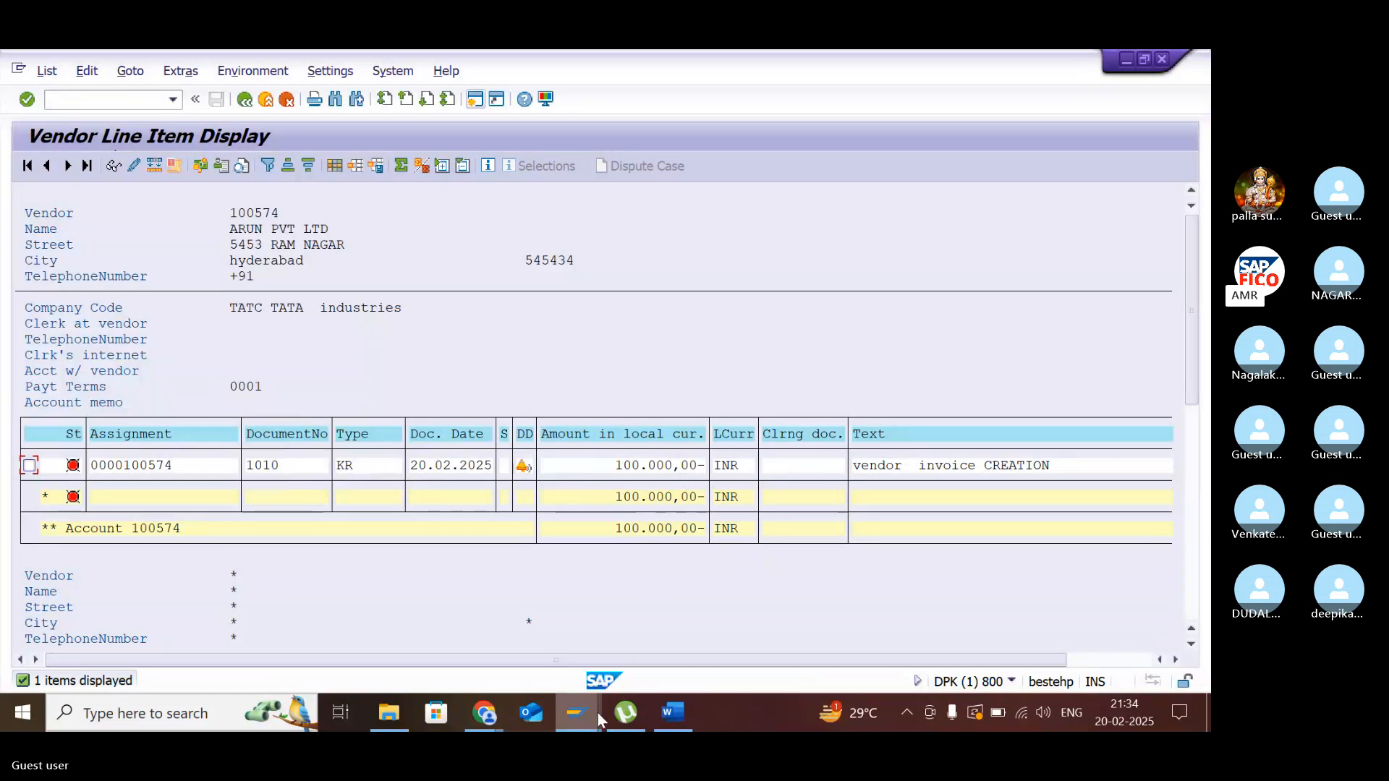
- Start an outgoing payment with transaction /nf-53 in a new session and set the document date to 20.02.2025
mouse_move(584, 712)
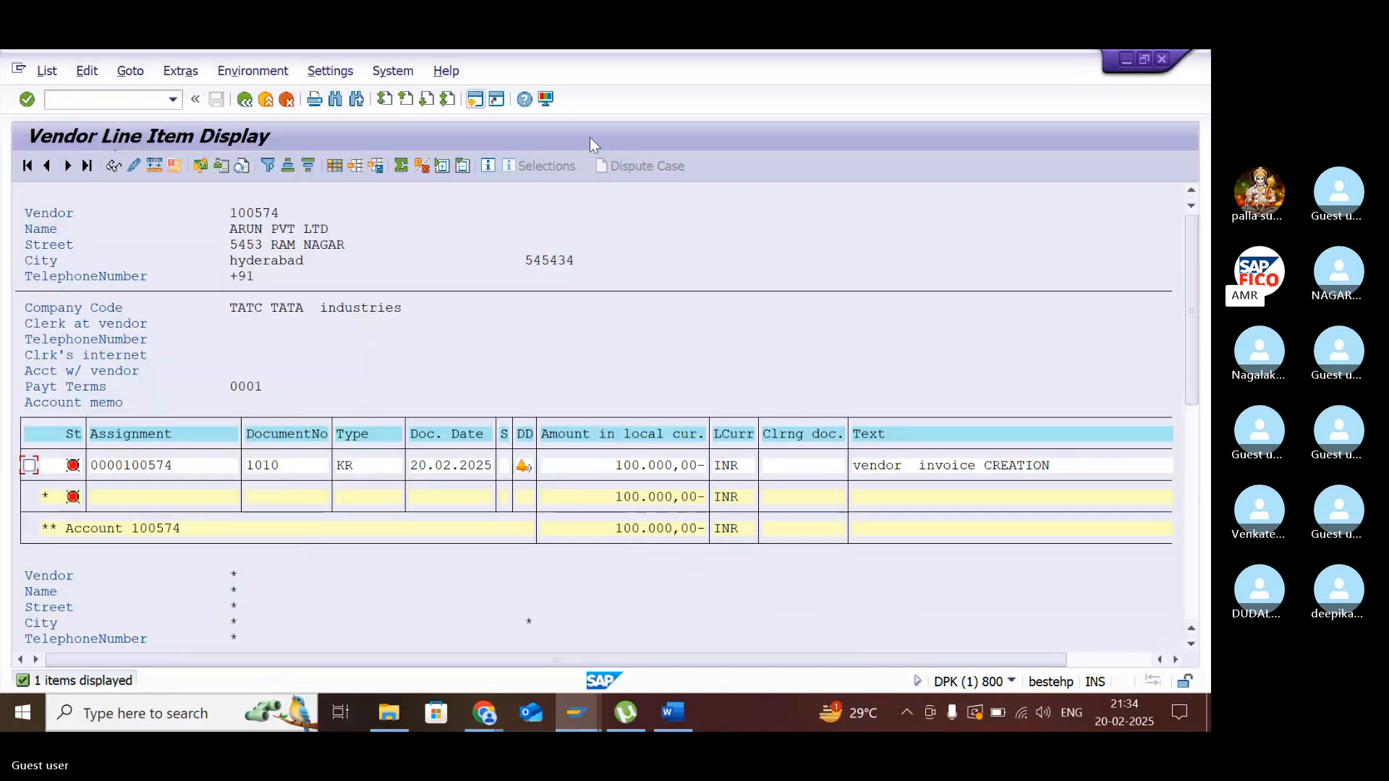
click(474, 99)
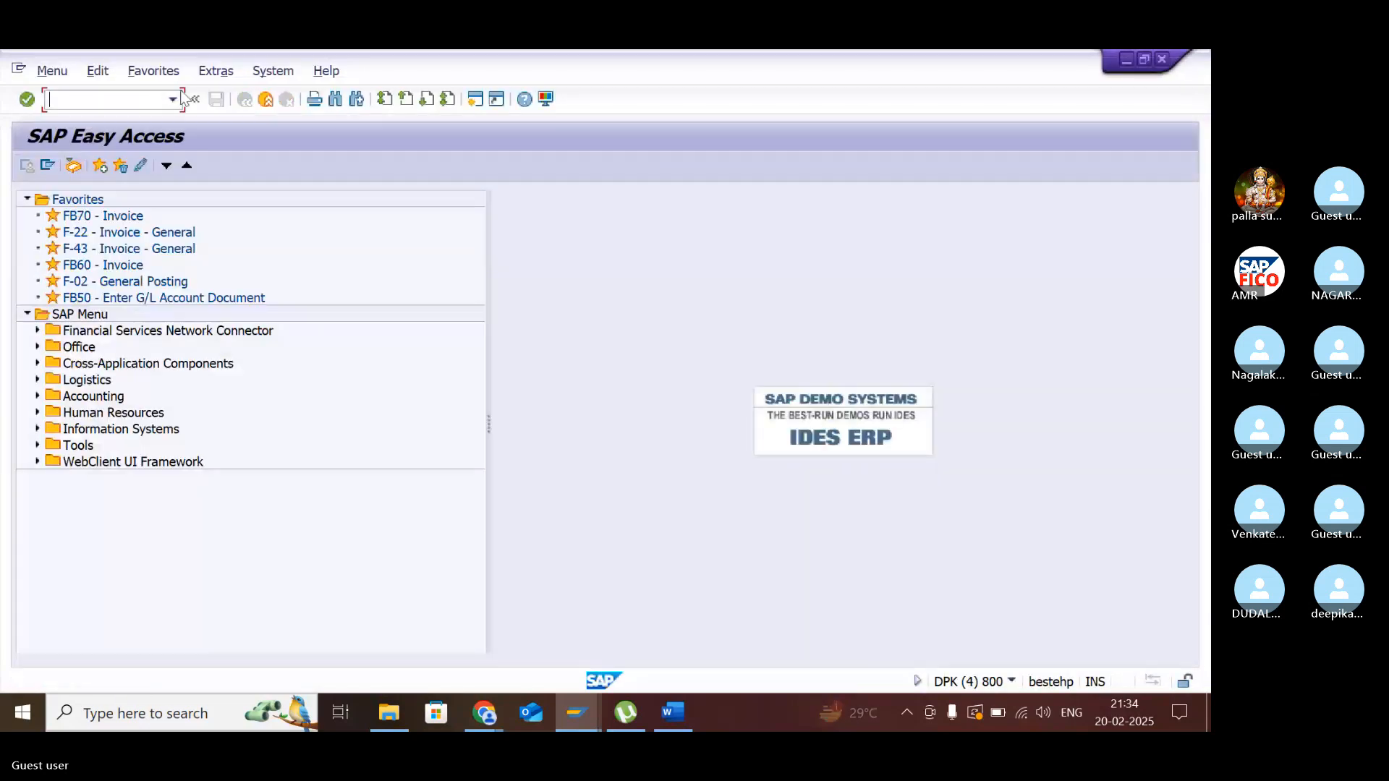
click(173, 99)
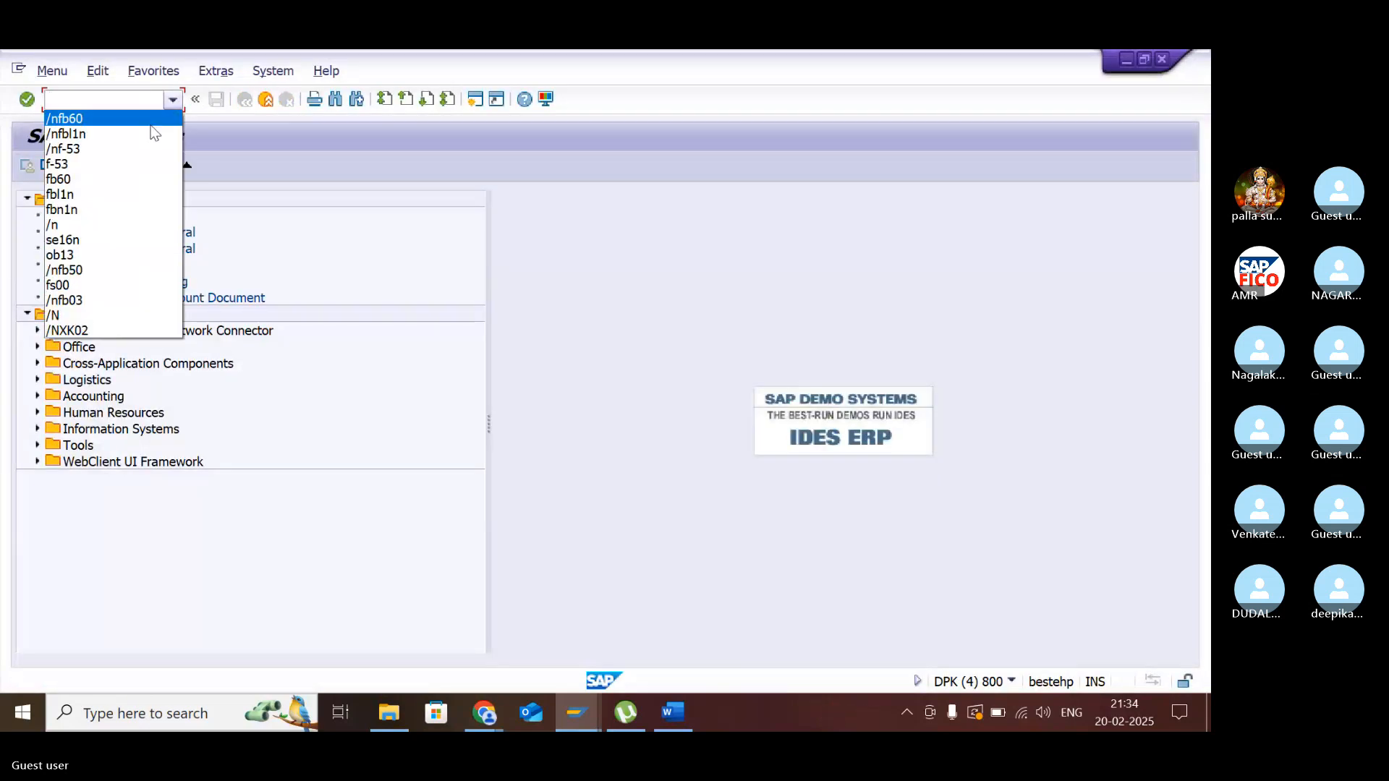
click(137, 147)
key(Return)
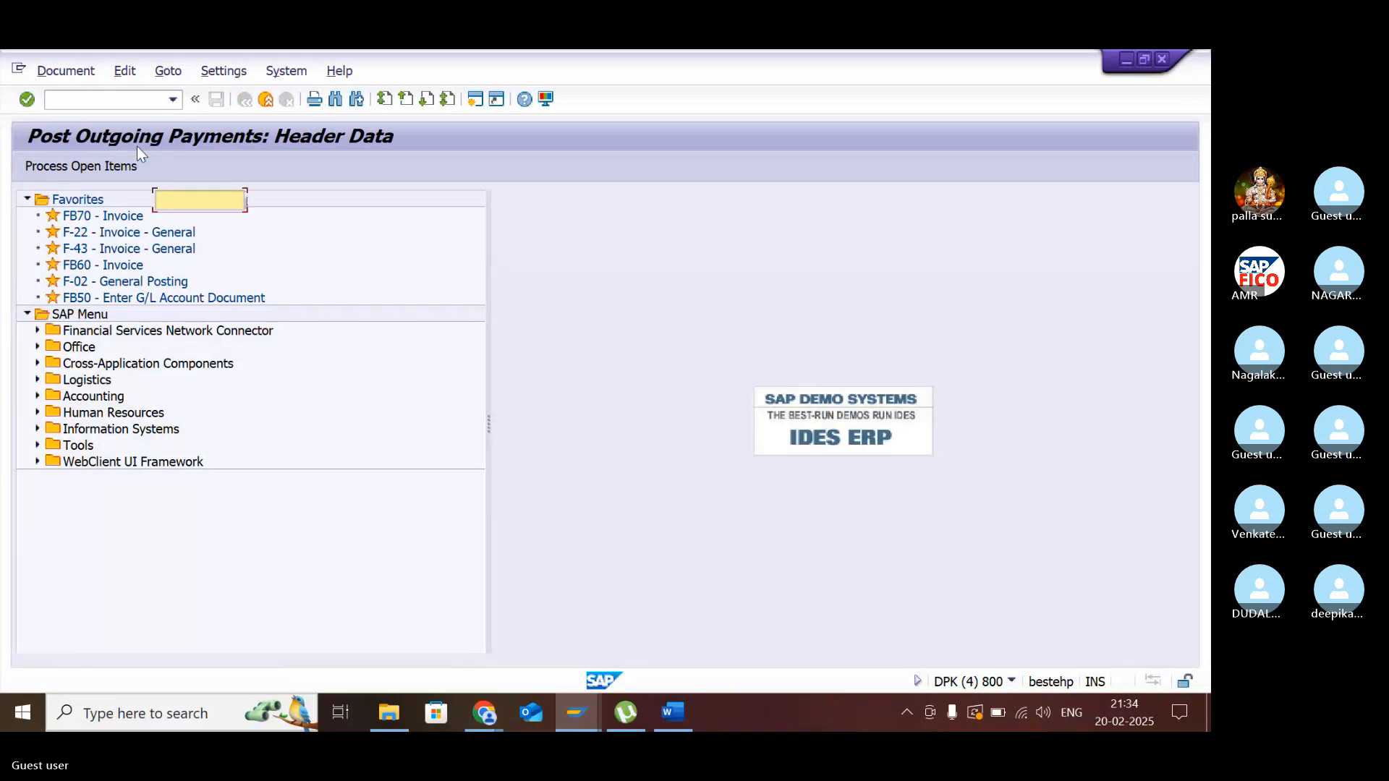
click(250, 201)
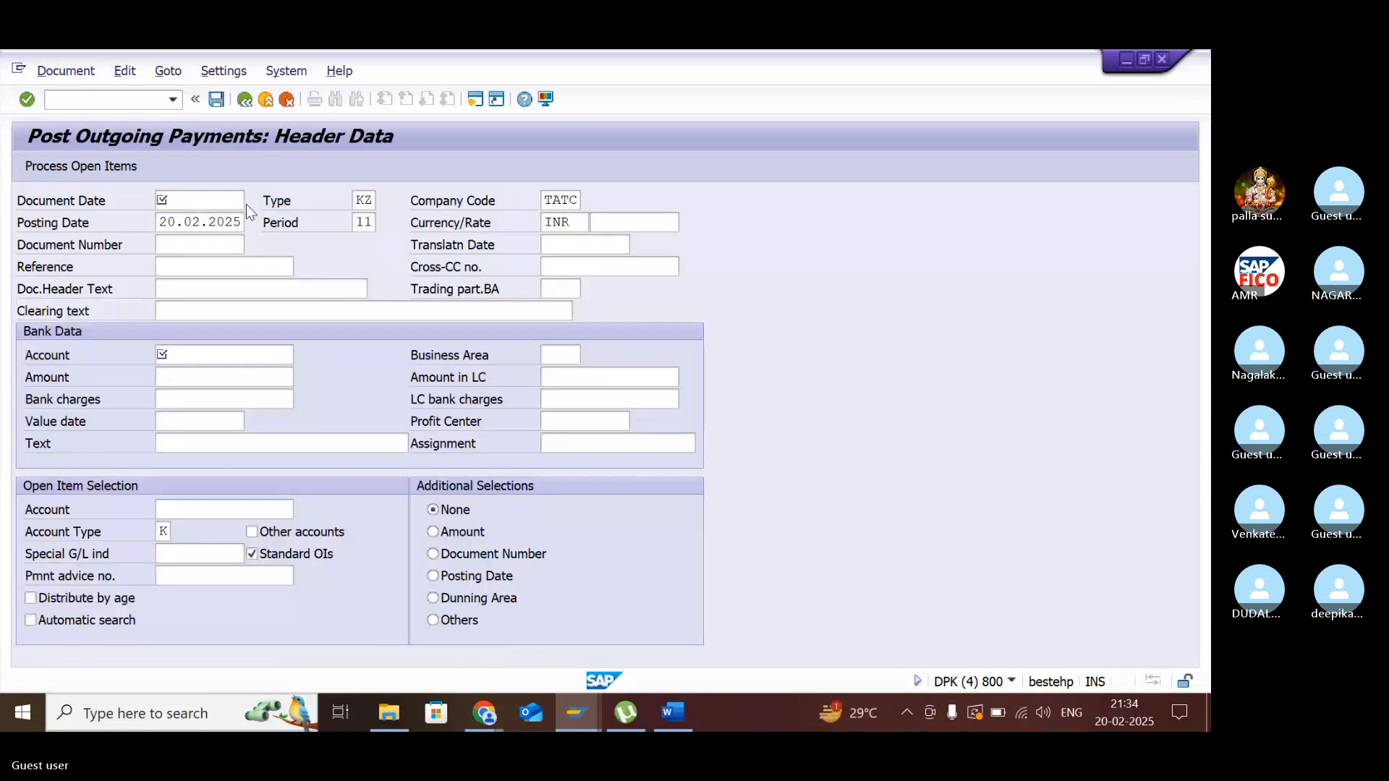
double_click(369, 461)
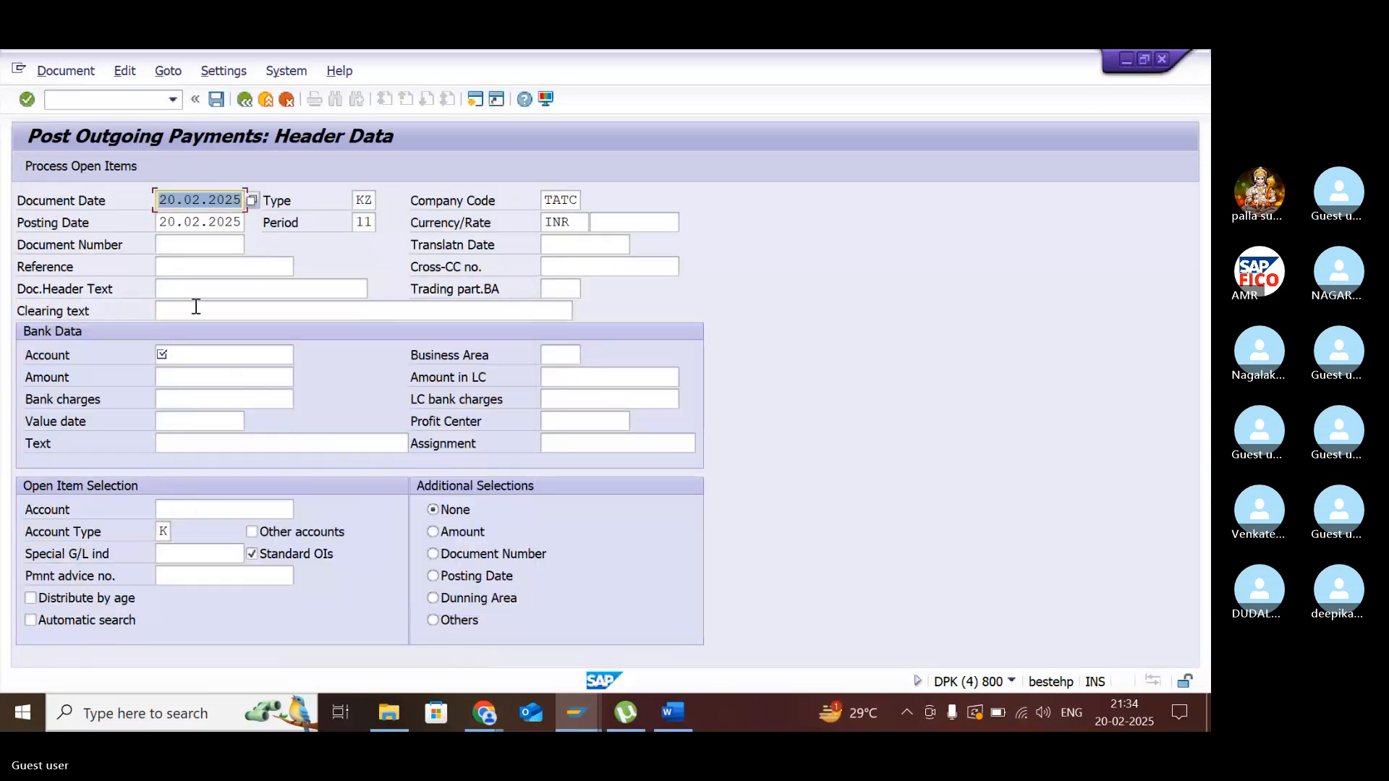
- Enter the bank data with the BANK ACCOUNT G/L account, an amount of 50000 and the text "vendor invoice clearing"
click(201, 354)
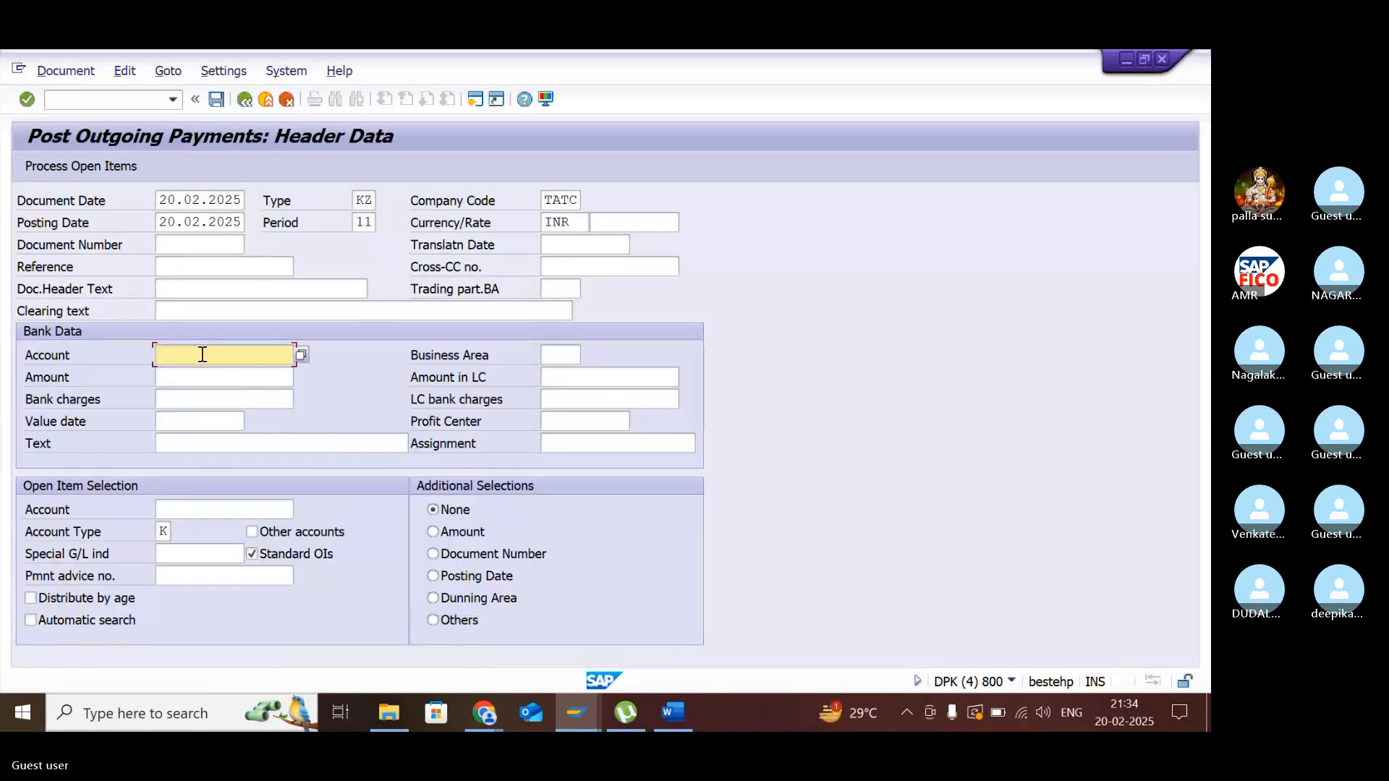
click(298, 358)
key(Return)
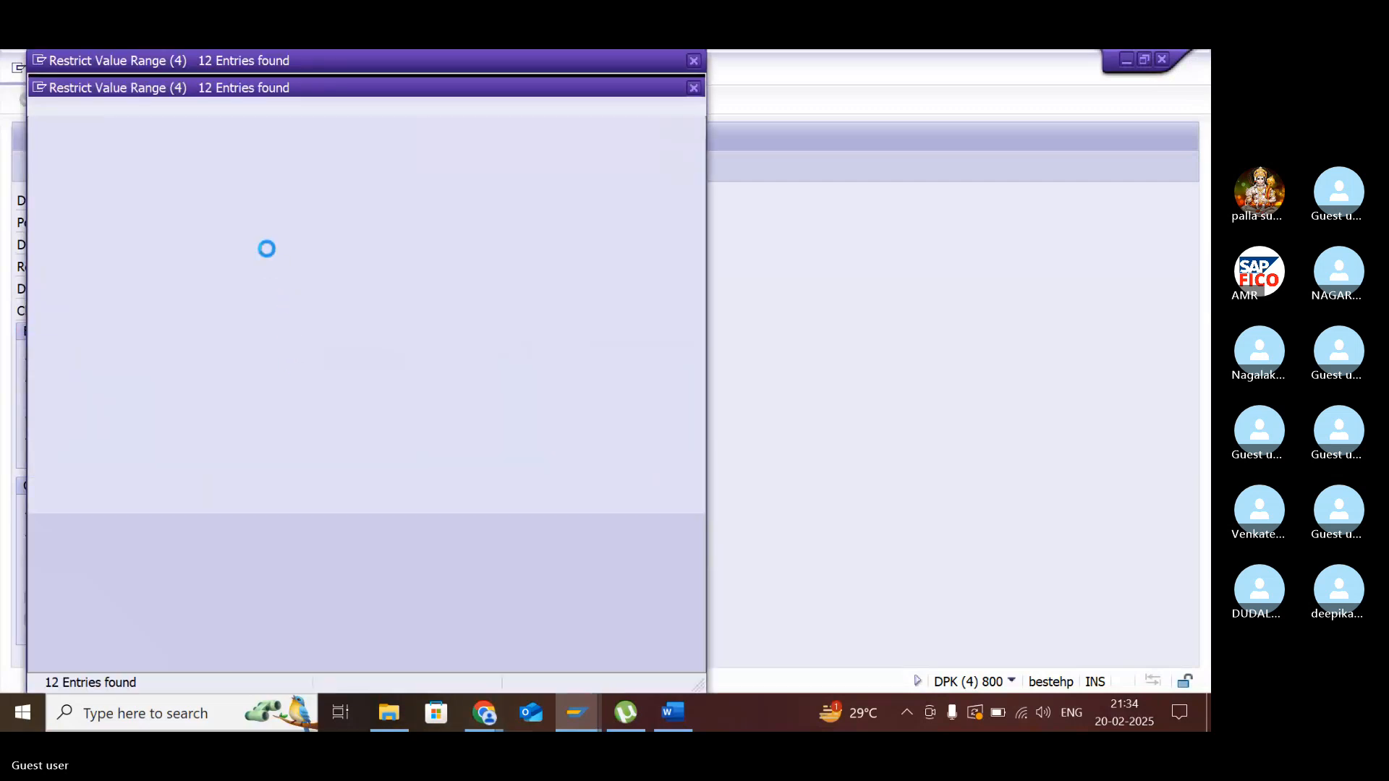
double_click(237, 207)
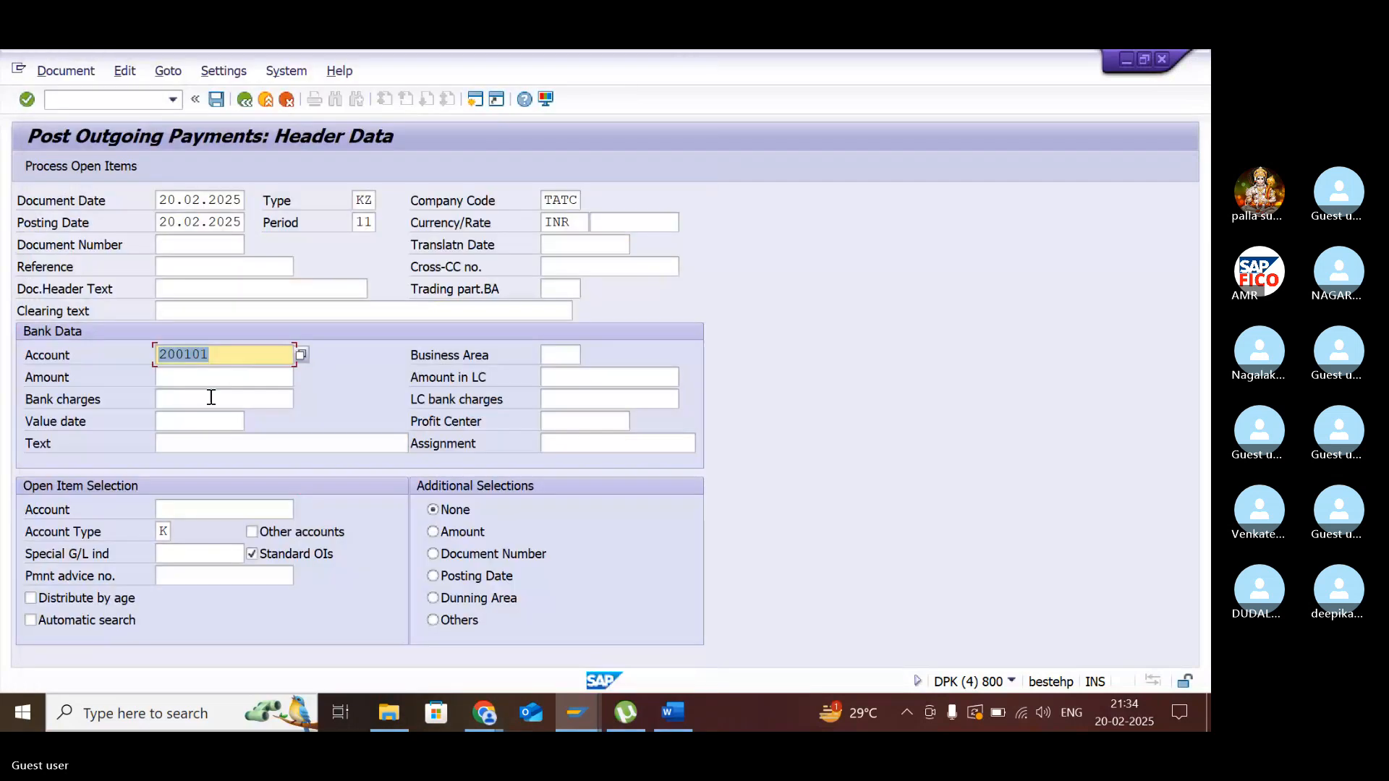
click(206, 378)
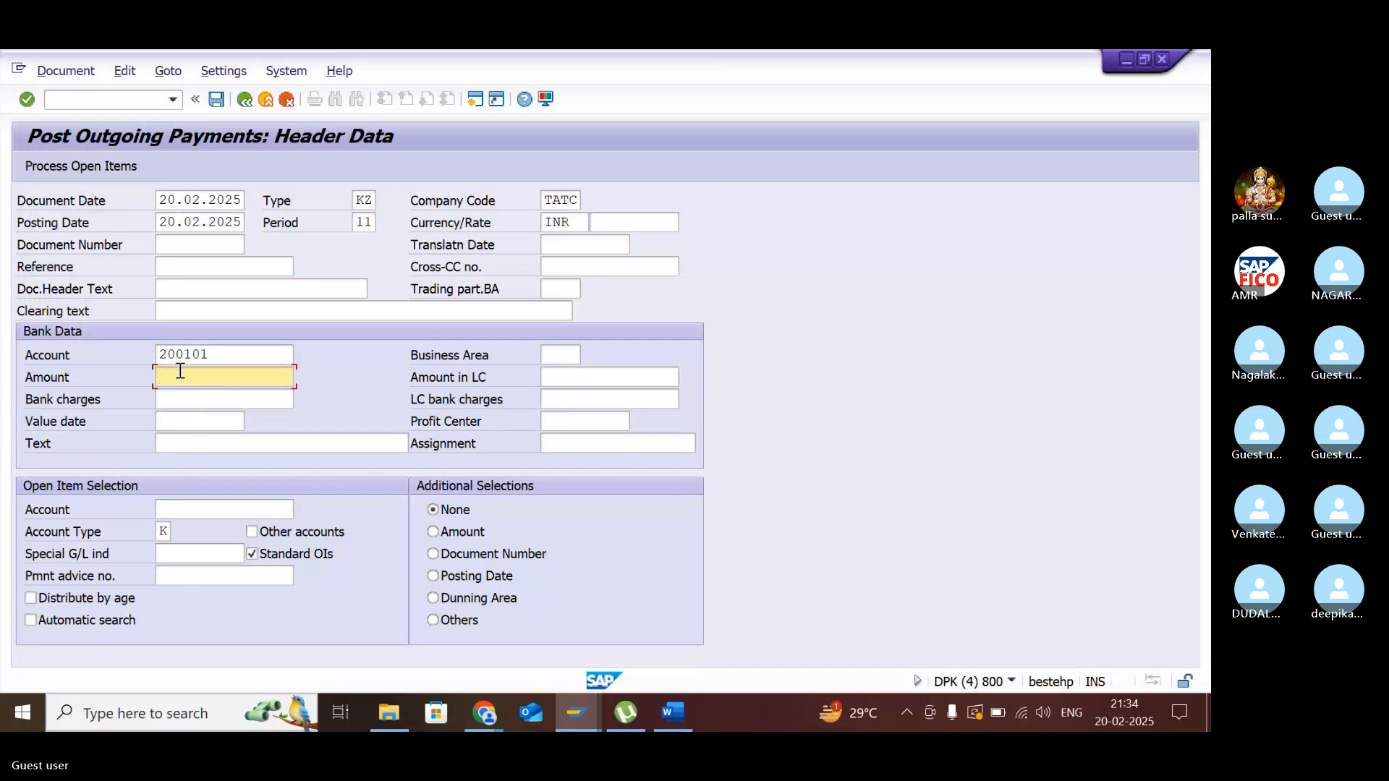
text(5)
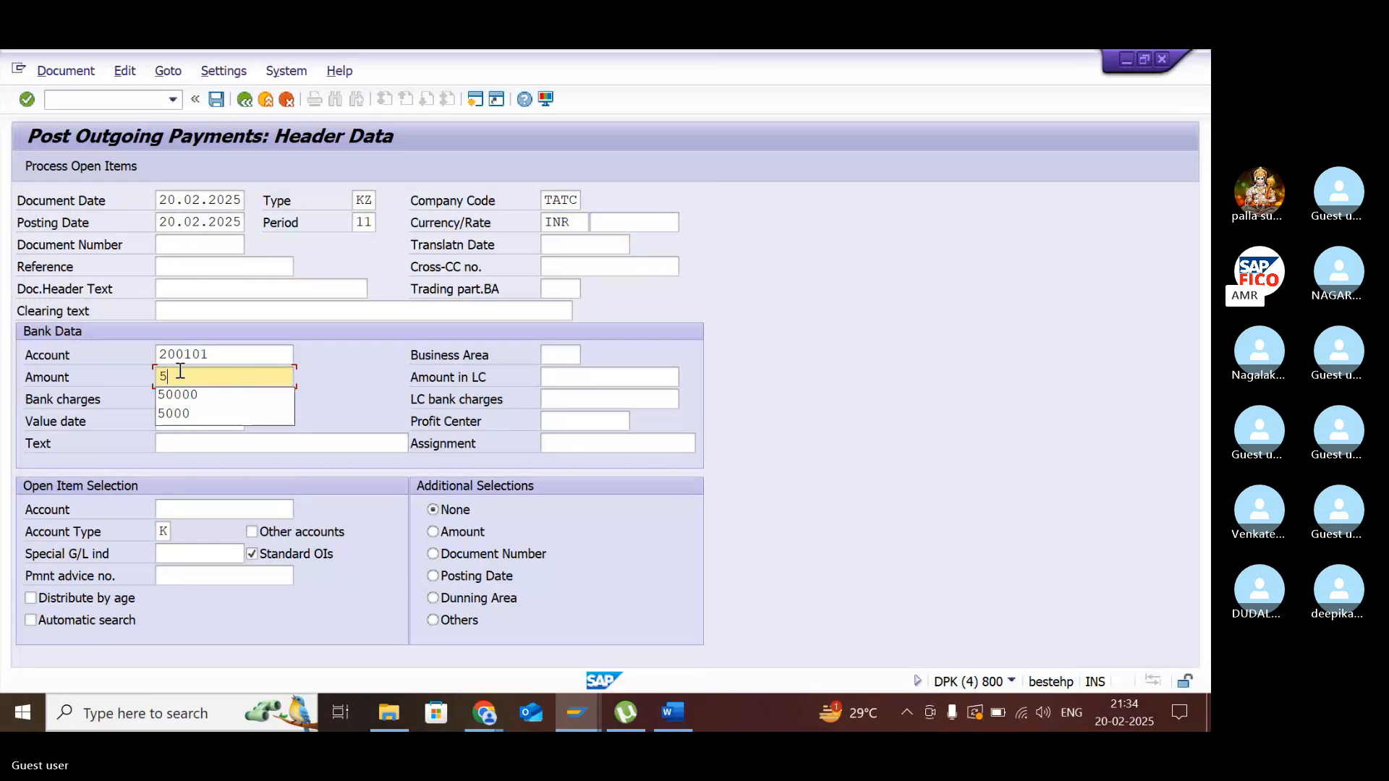
key(Down)
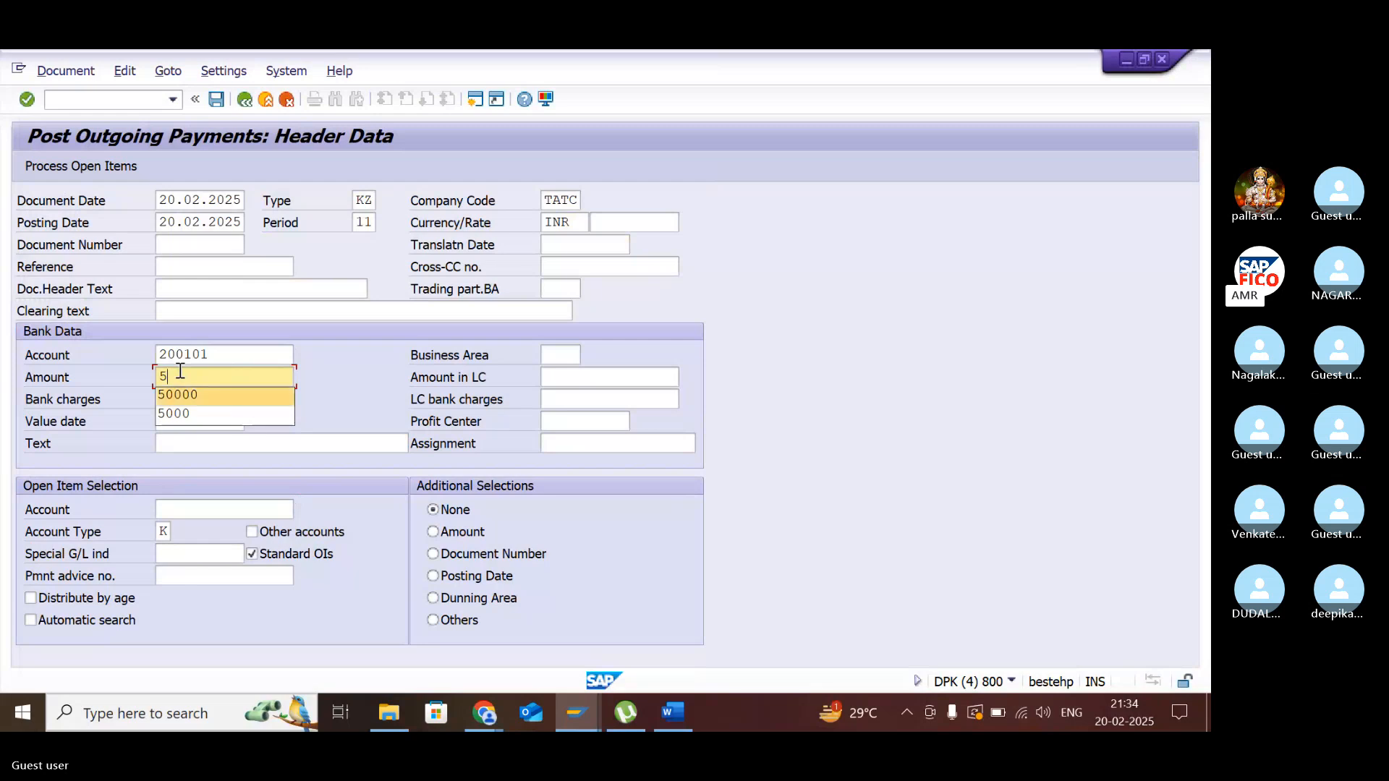
key(Return)
click(176, 444)
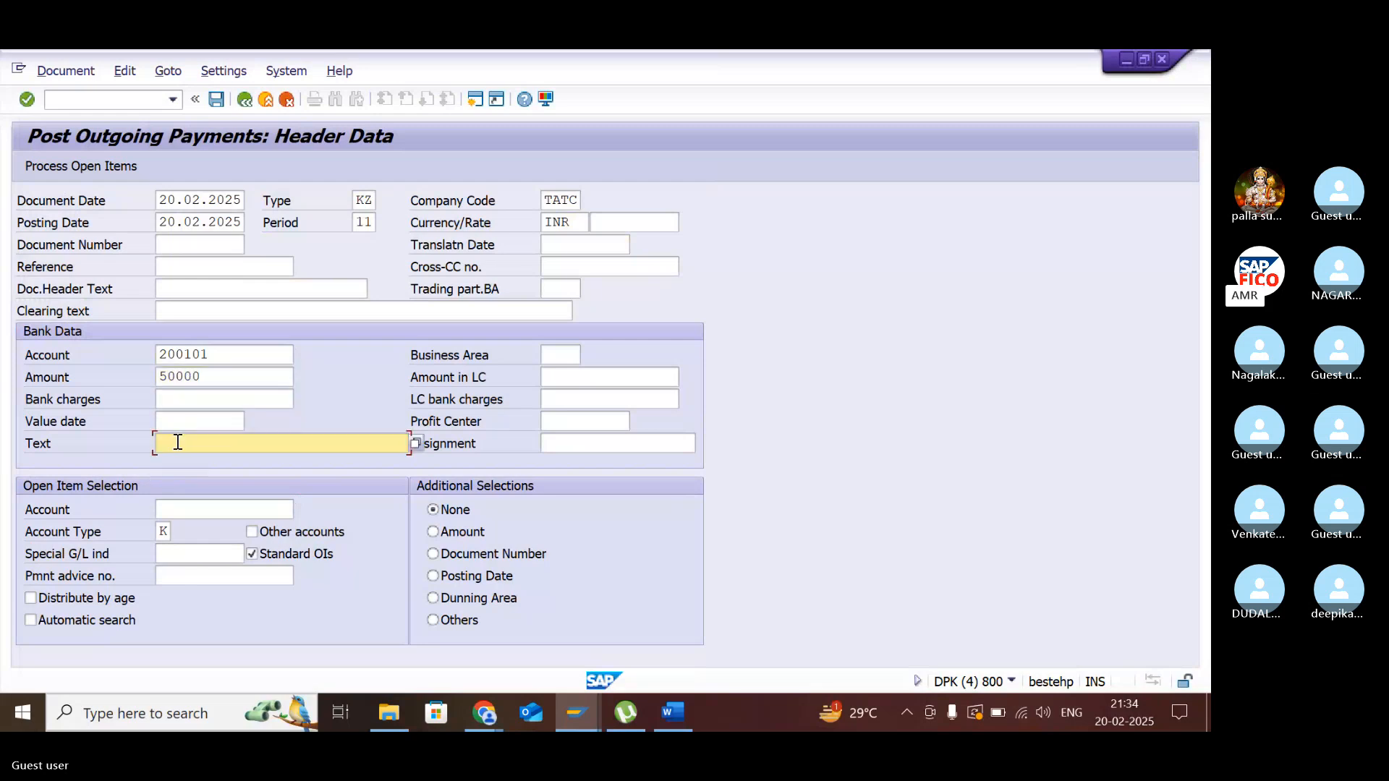
text(v)
click(216, 463)
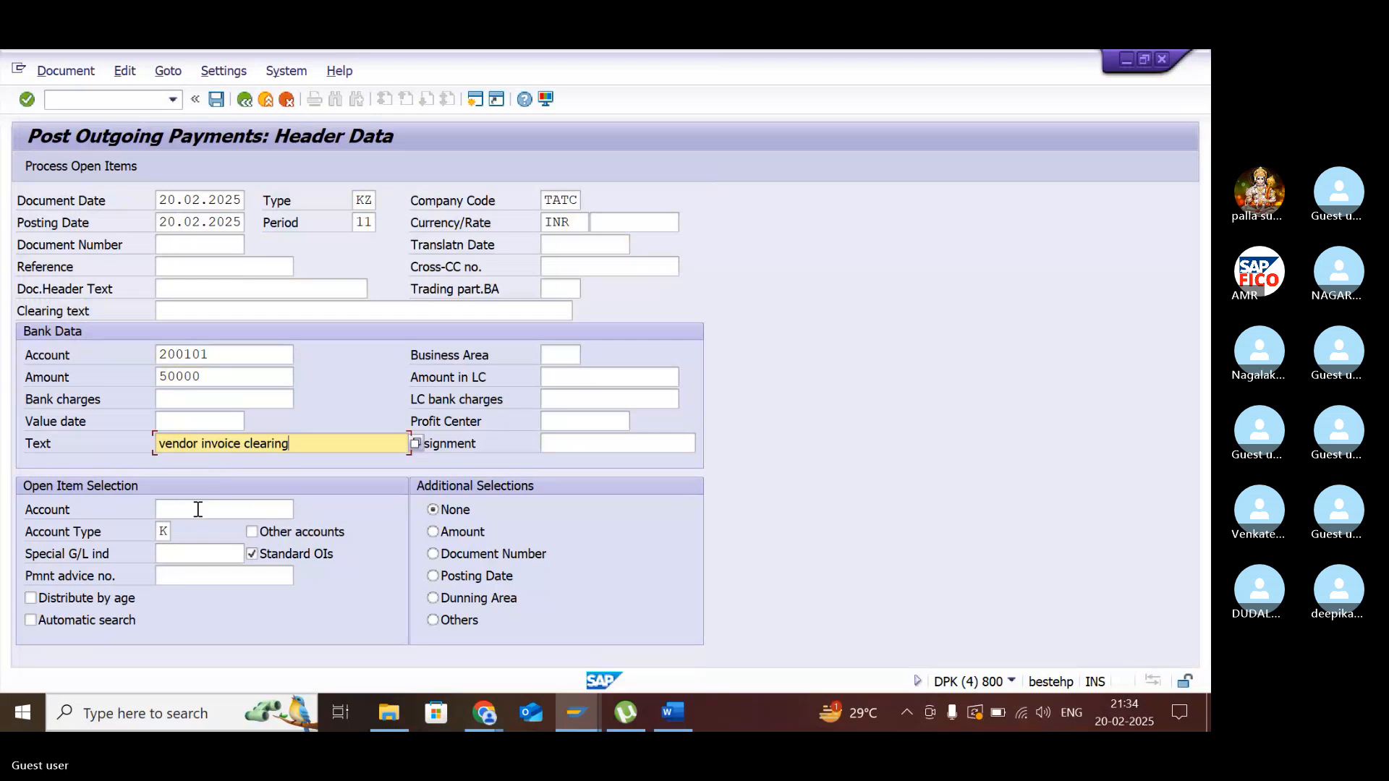
- Choose vendor ARUN PVT LTD for the open item selection and process its open items
click(199, 509)
click(301, 511)
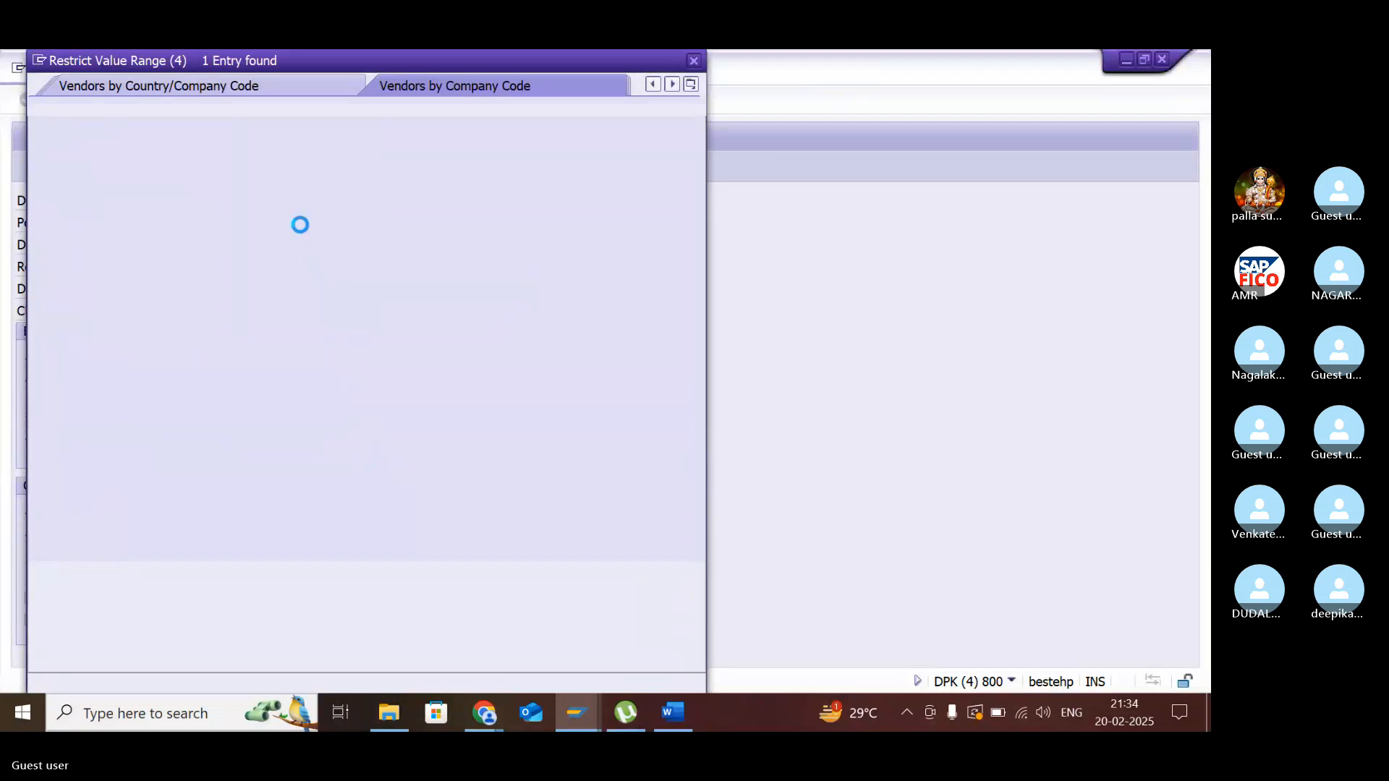
double_click(278, 171)
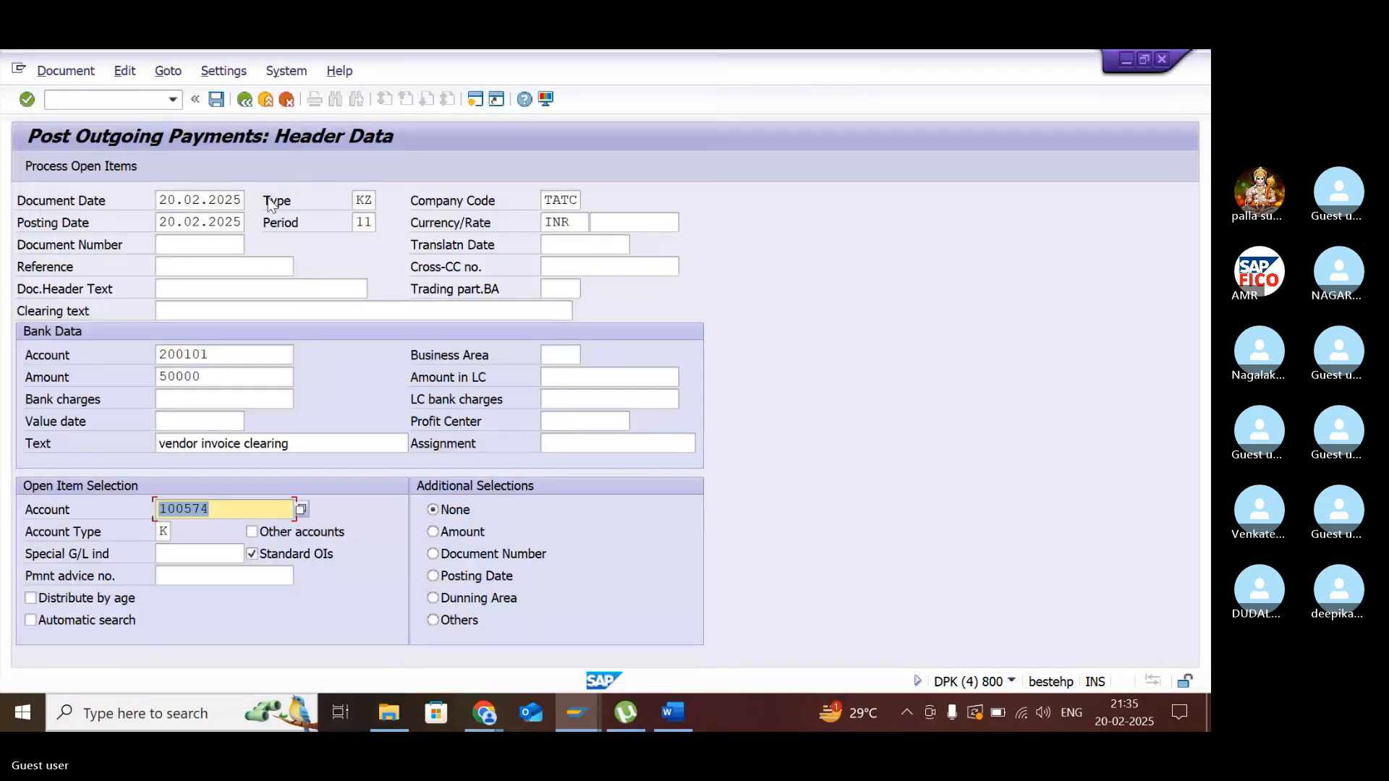
click(107, 171)
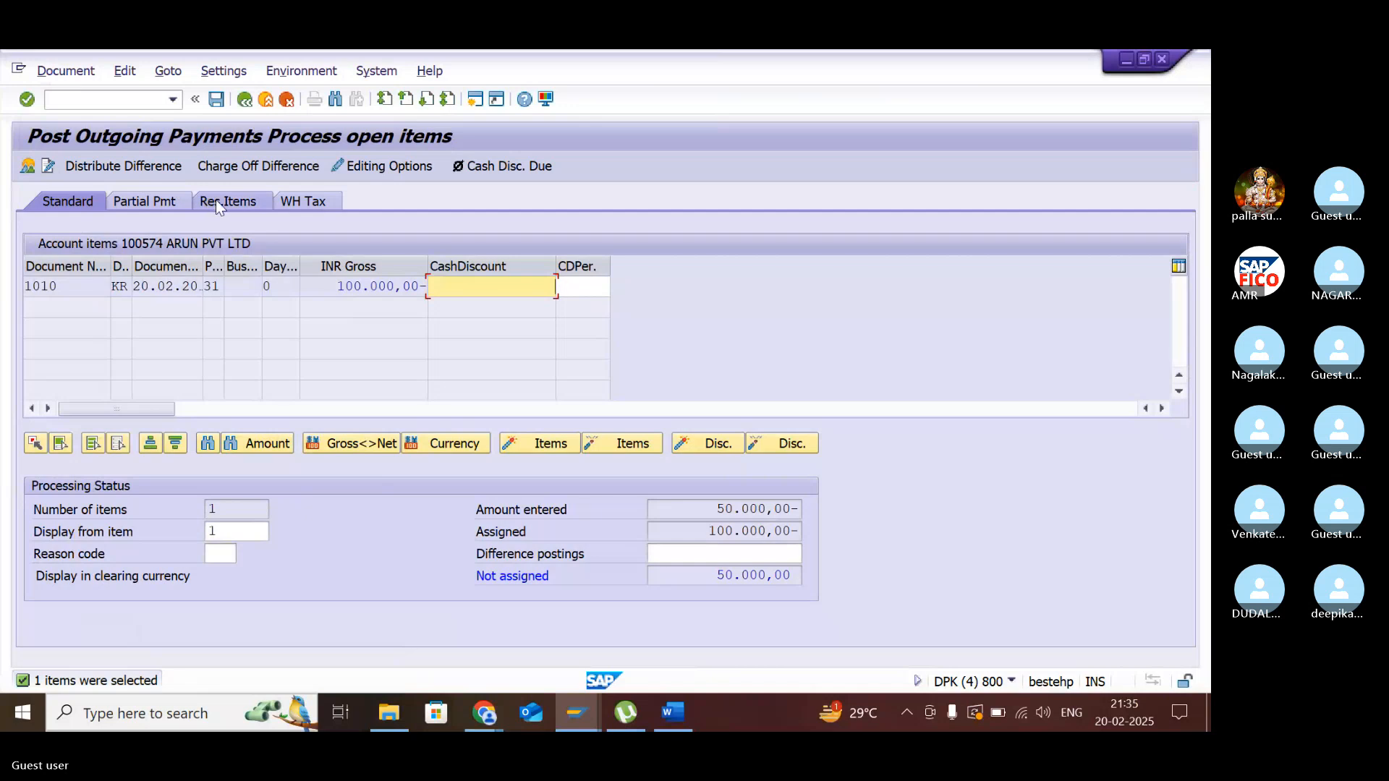
- Create a residual item of 50.000,00 for the open vendor invoice and simulate the payment document
click(217, 204)
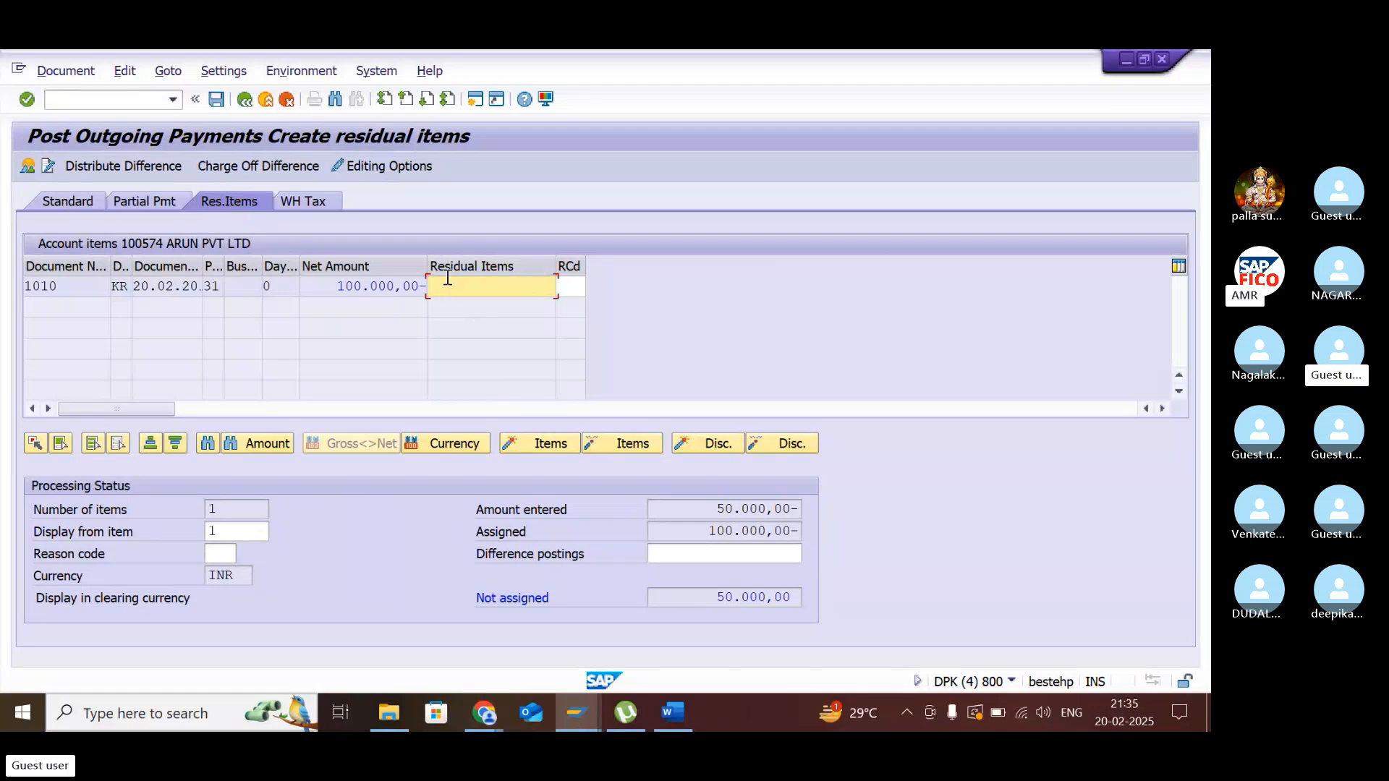
double_click(529, 285)
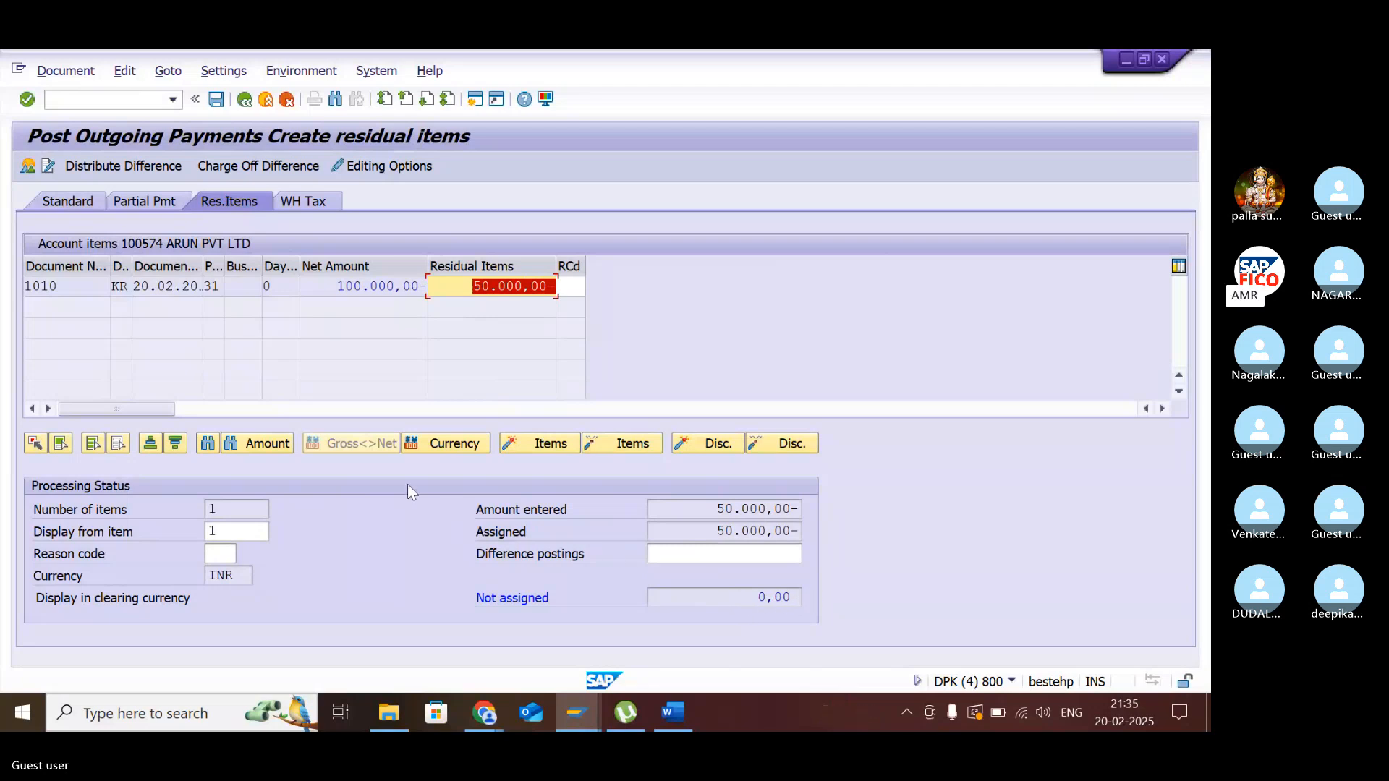
click(52, 73)
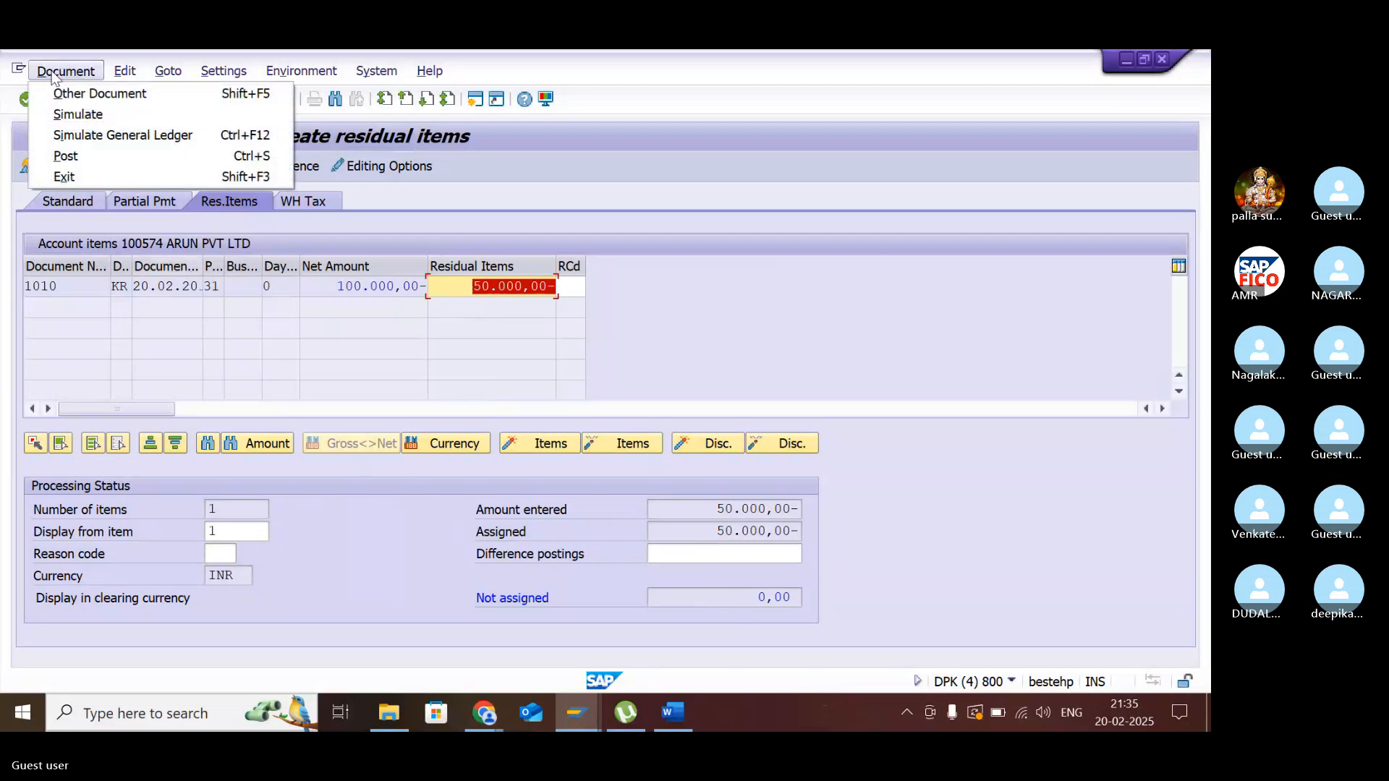
click(81, 116)
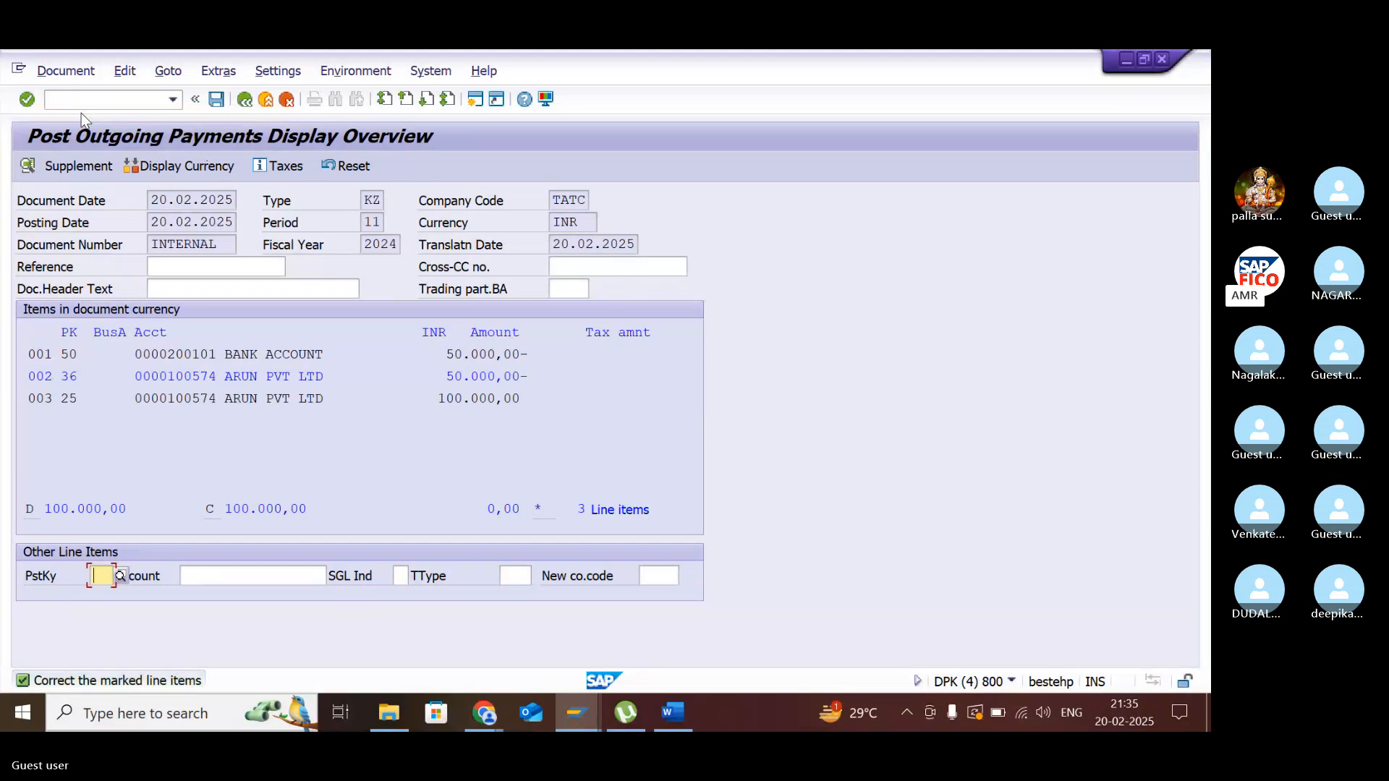
- Add the text "vendor invoice clearing" to the marked residual vendor line item and post the payment
double_click(241, 376)
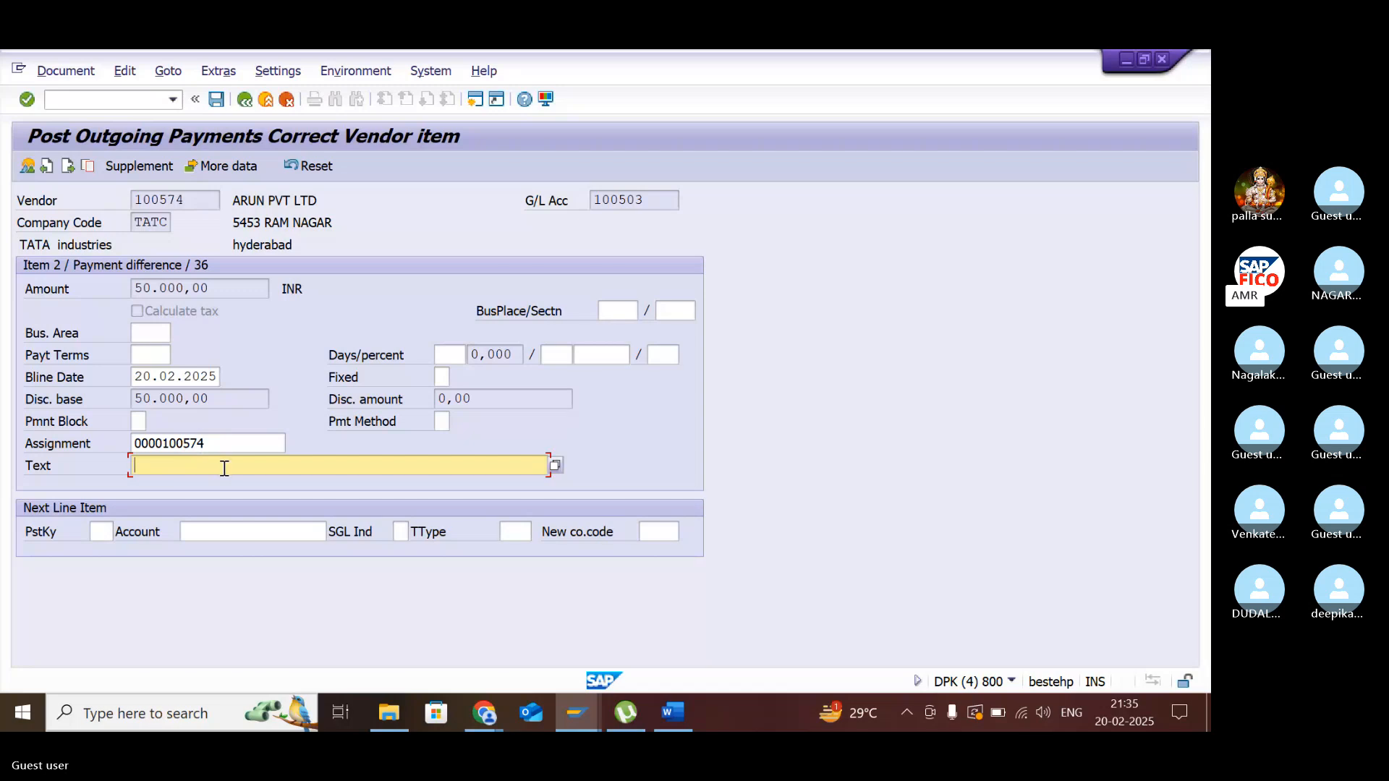
text(v)
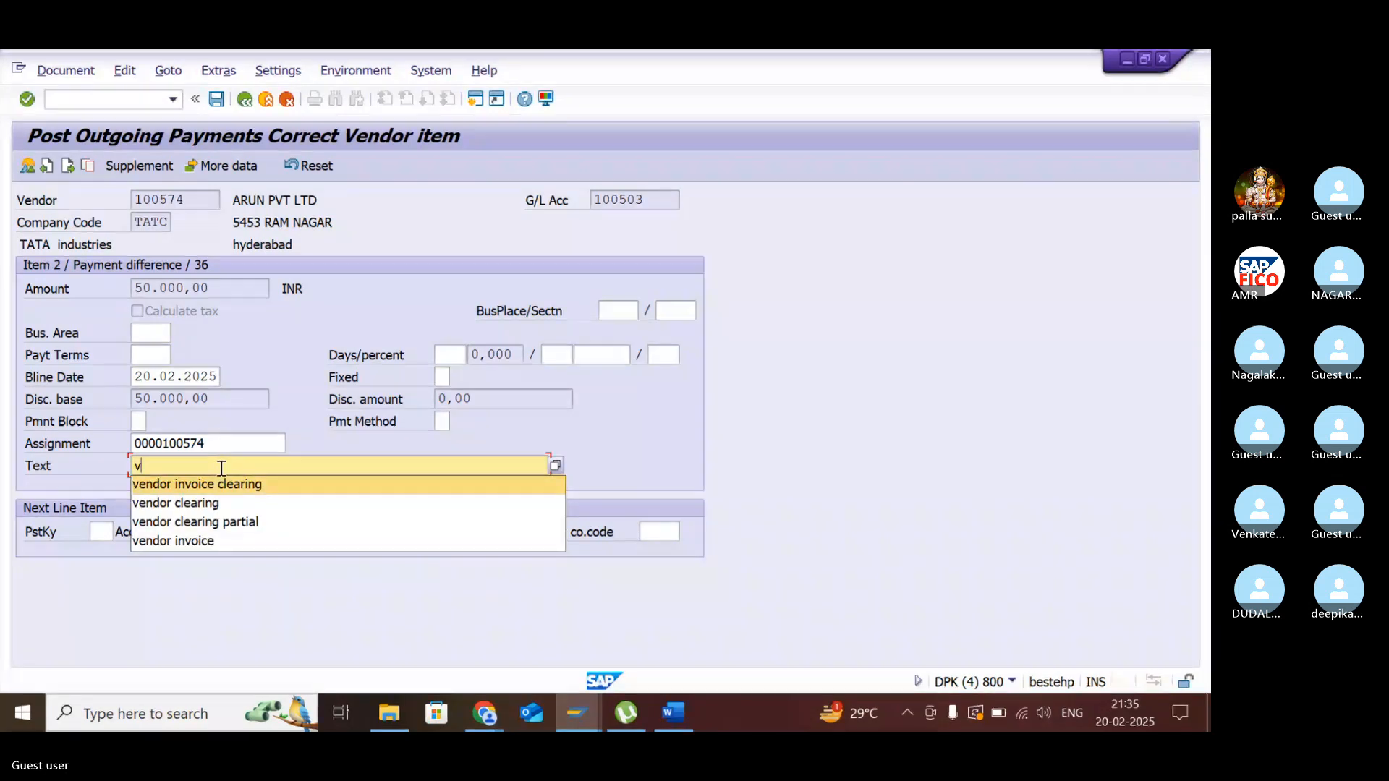
key(Return)
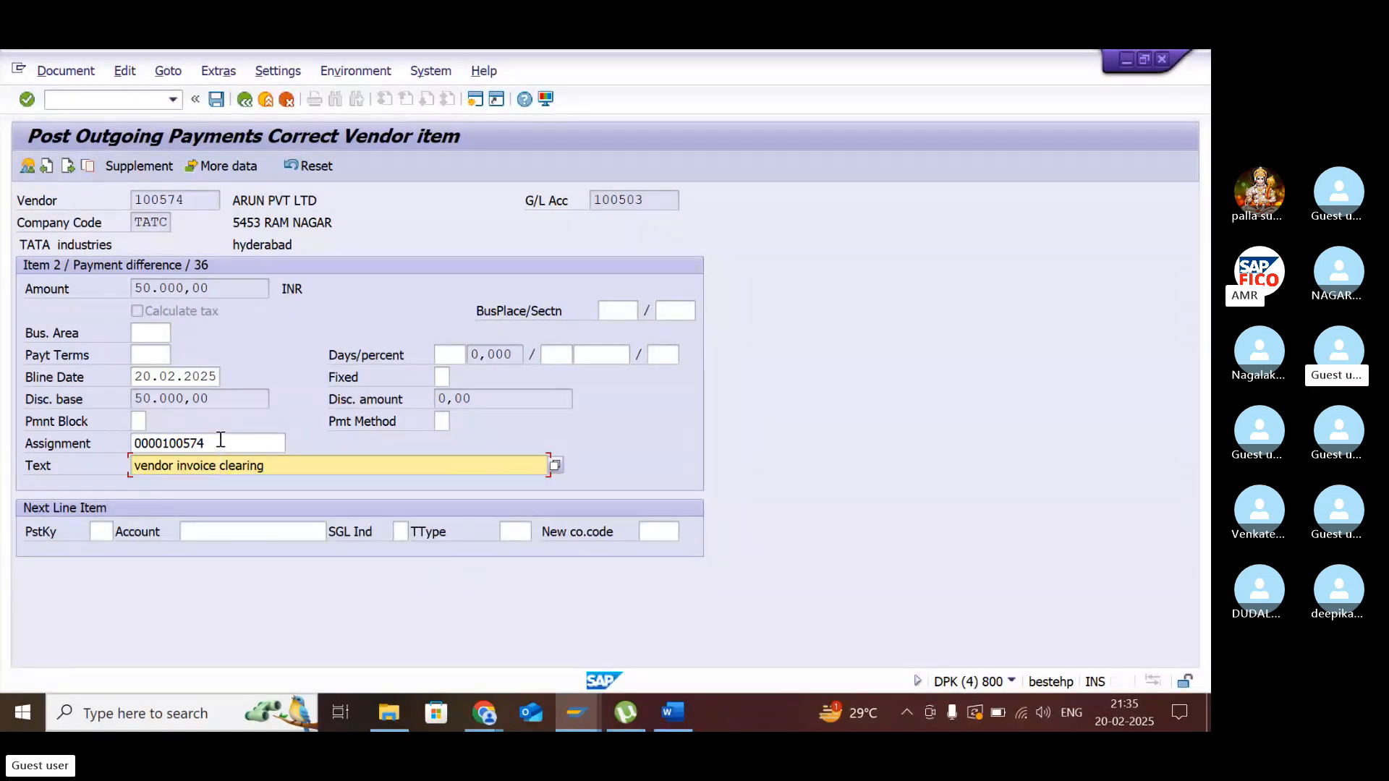
click(244, 102)
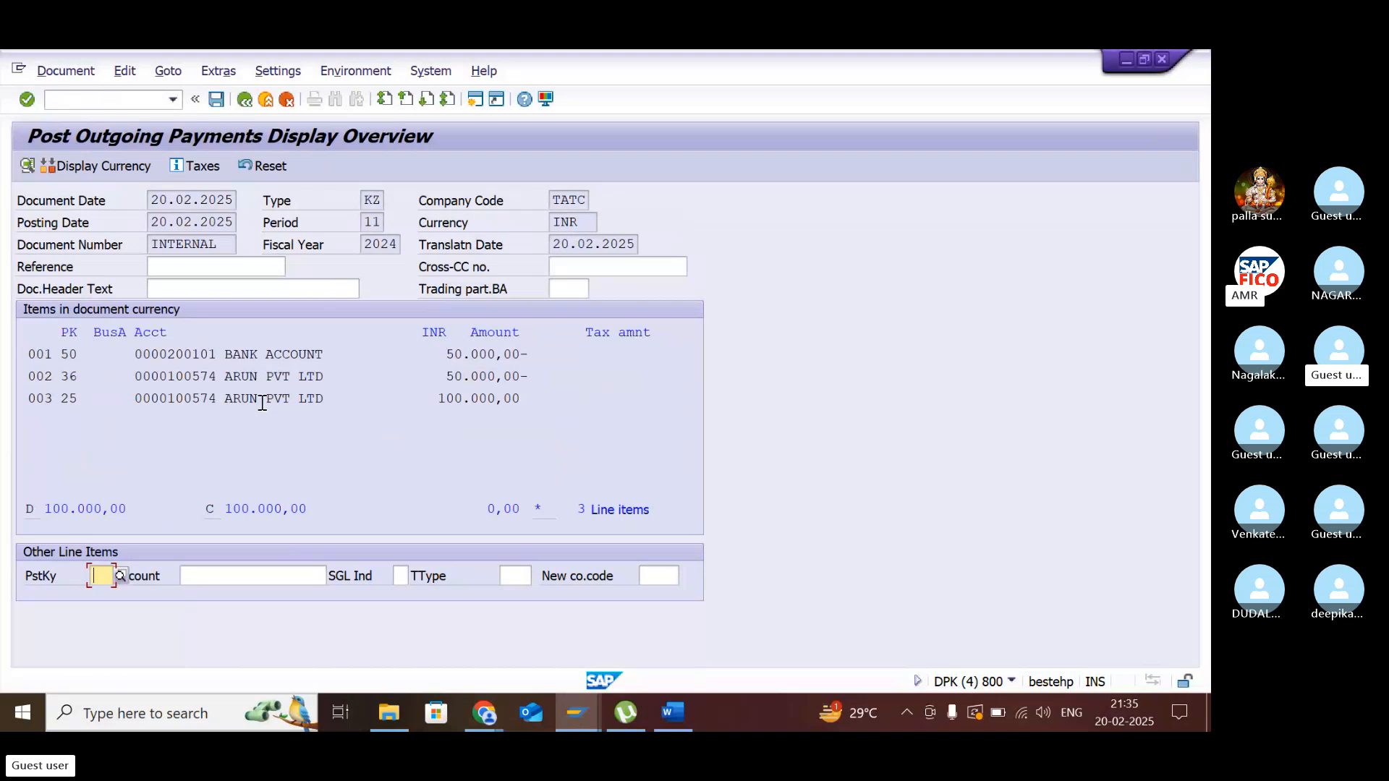
click(216, 99)
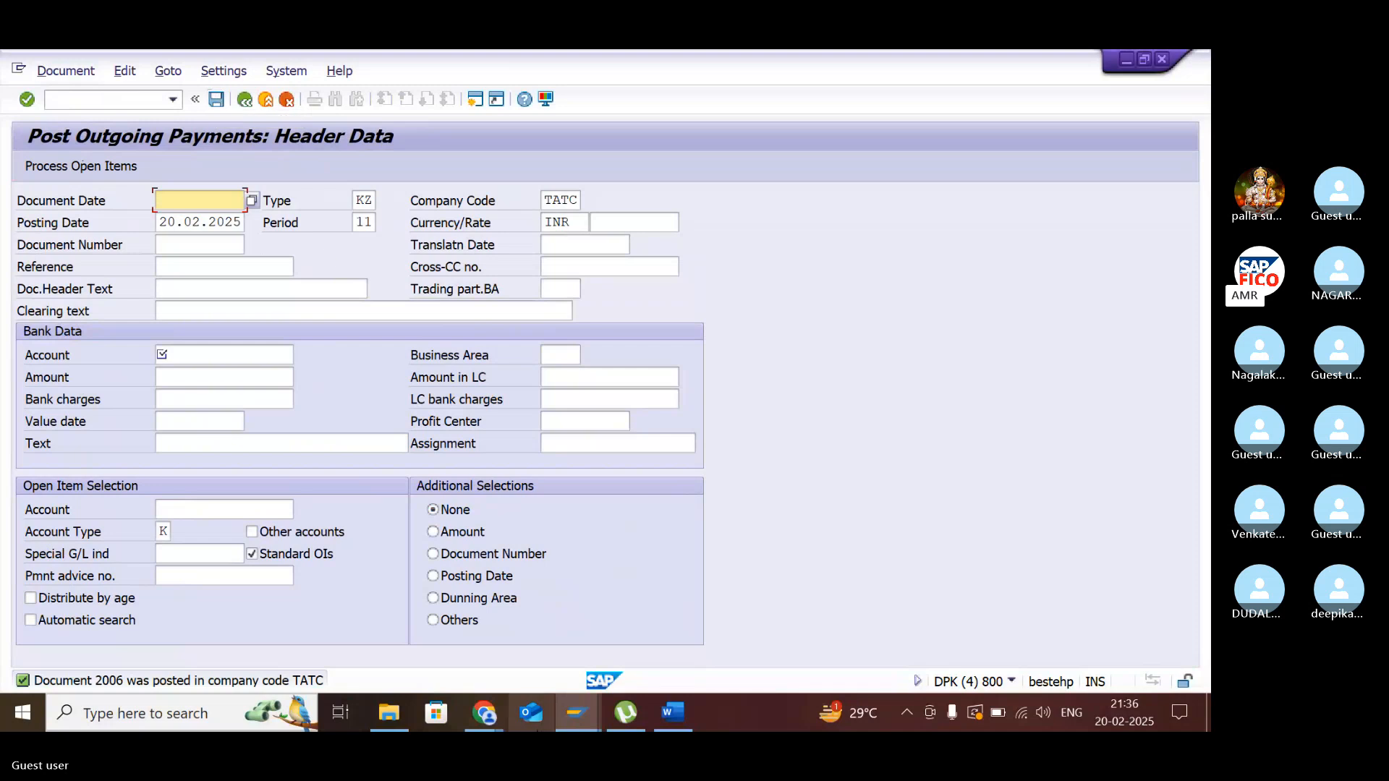
- Switch to the Vendor Line Item Display session and refresh the open items list
mouse_move(578, 706)
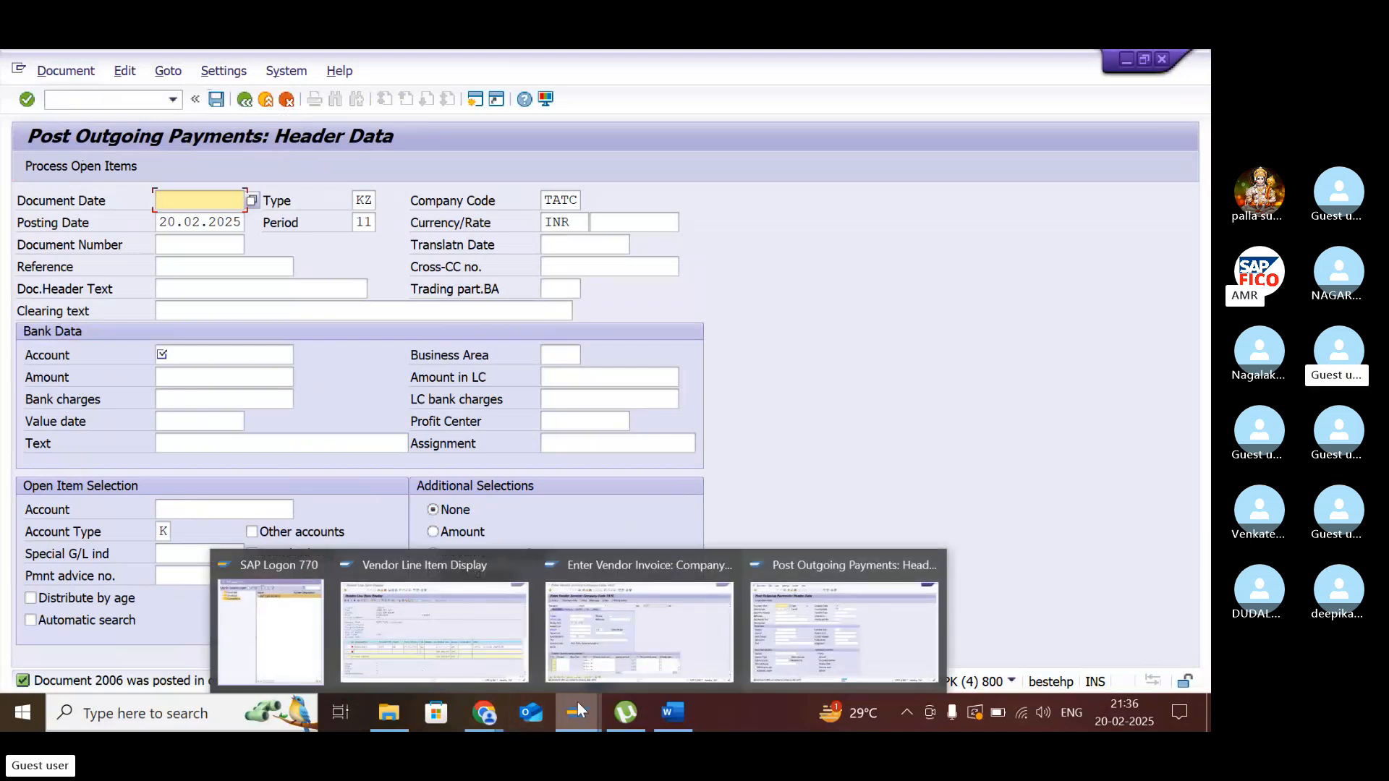
click(481, 627)
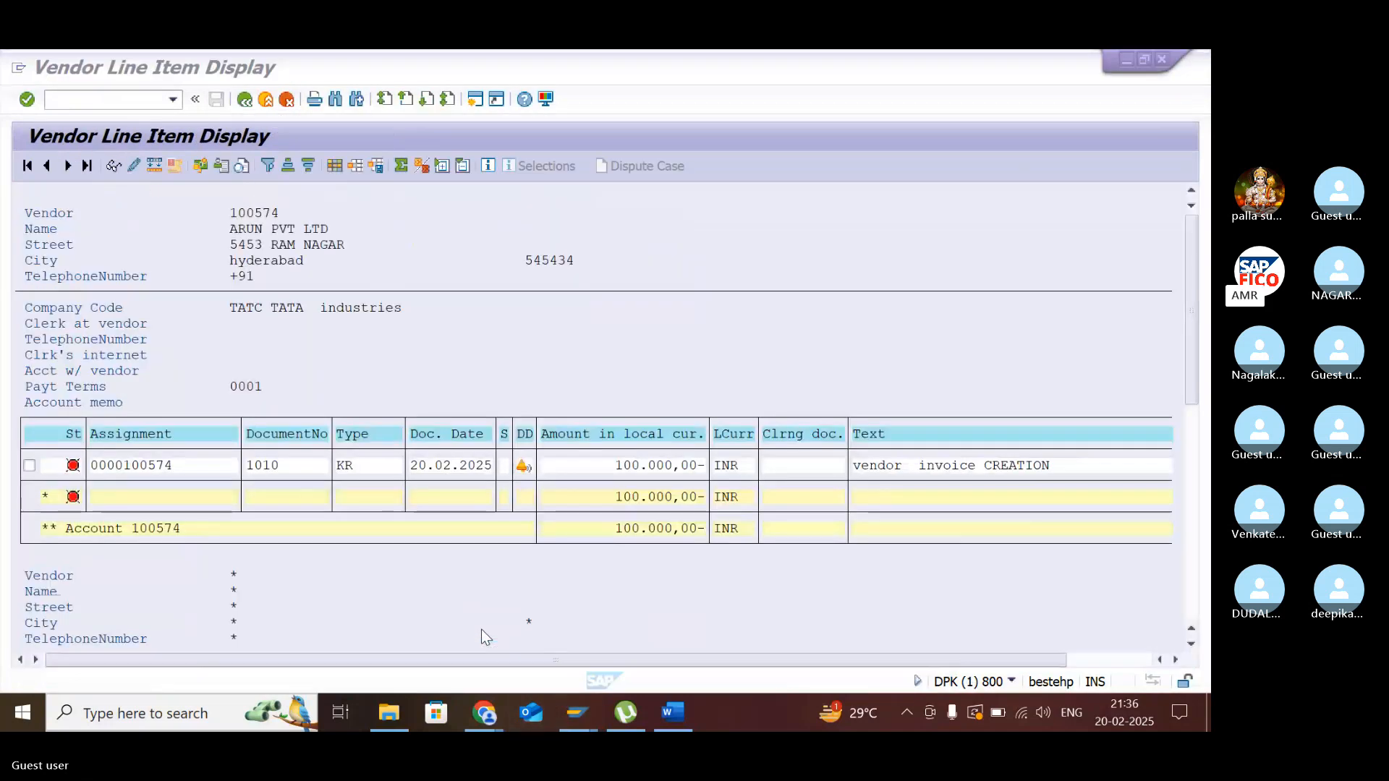
click(46, 71)
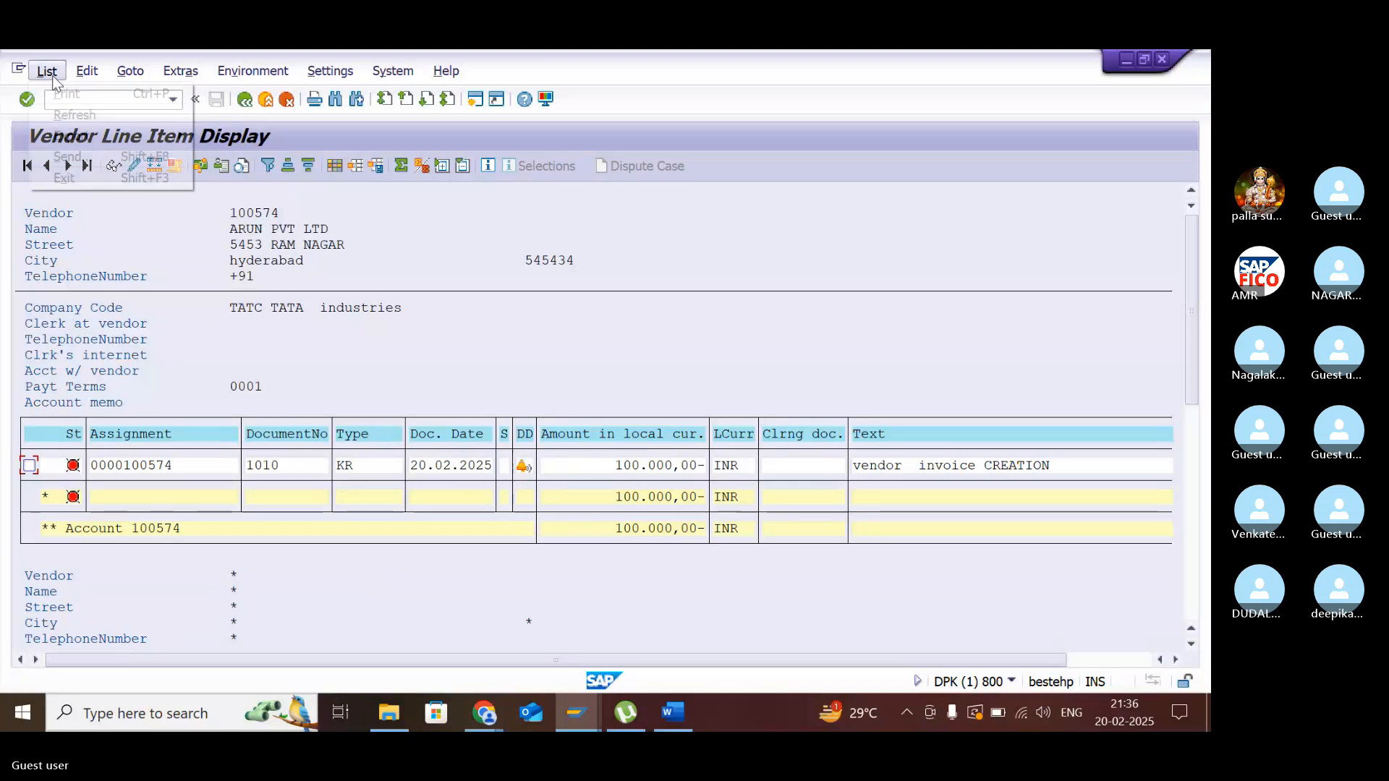
click(74, 115)
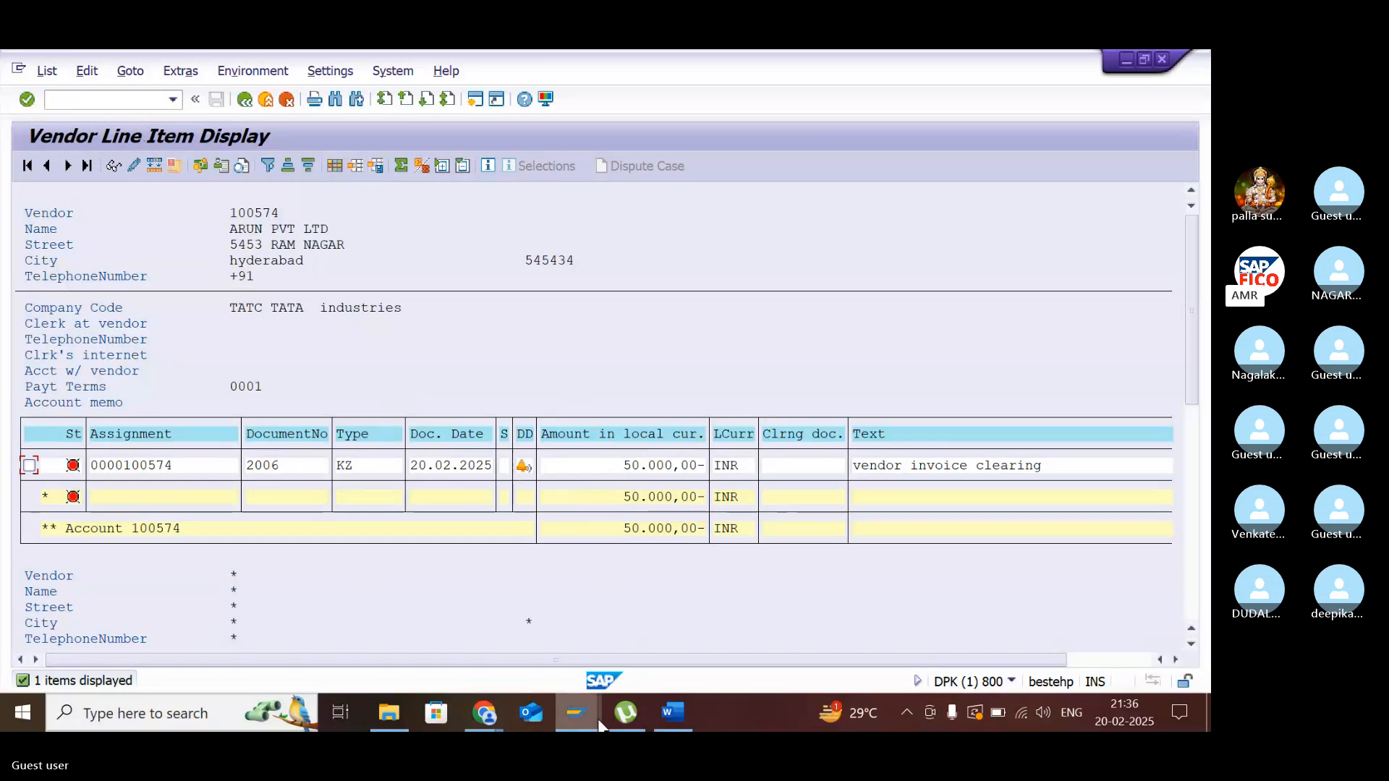
- Return to the Post Outgoing Payments session and set the new payment's document date to 20.02.2025
mouse_move(600, 726)
mouse_move(632, 645)
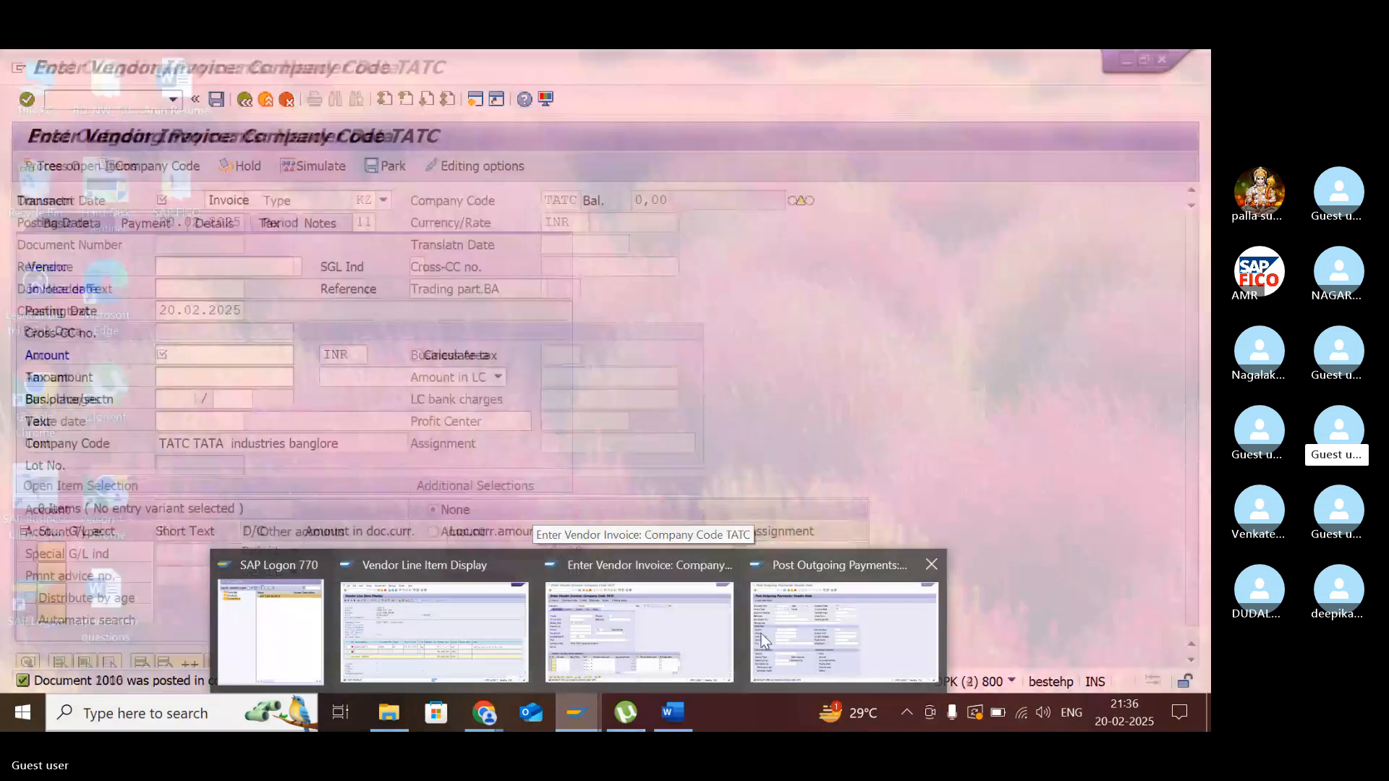
mouse_move(787, 628)
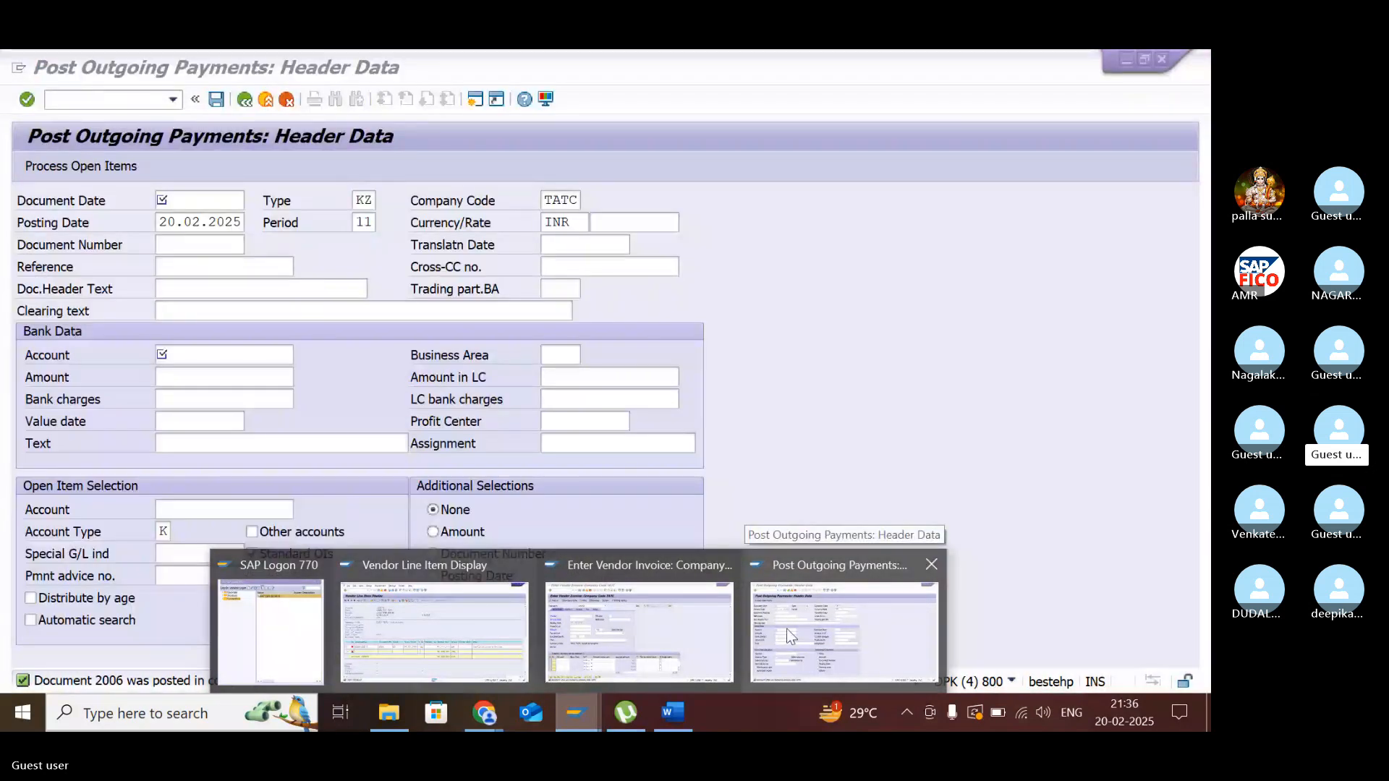
click(787, 628)
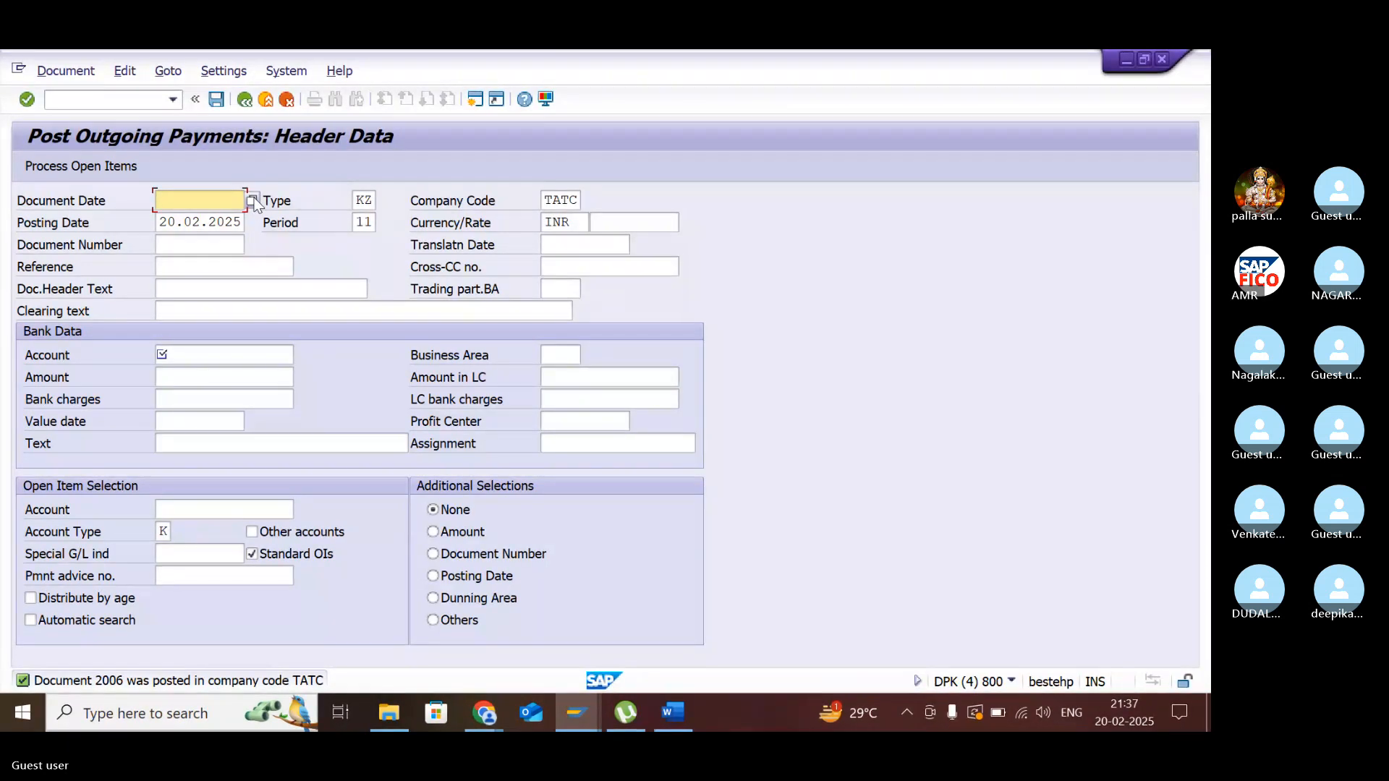
click(252, 201)
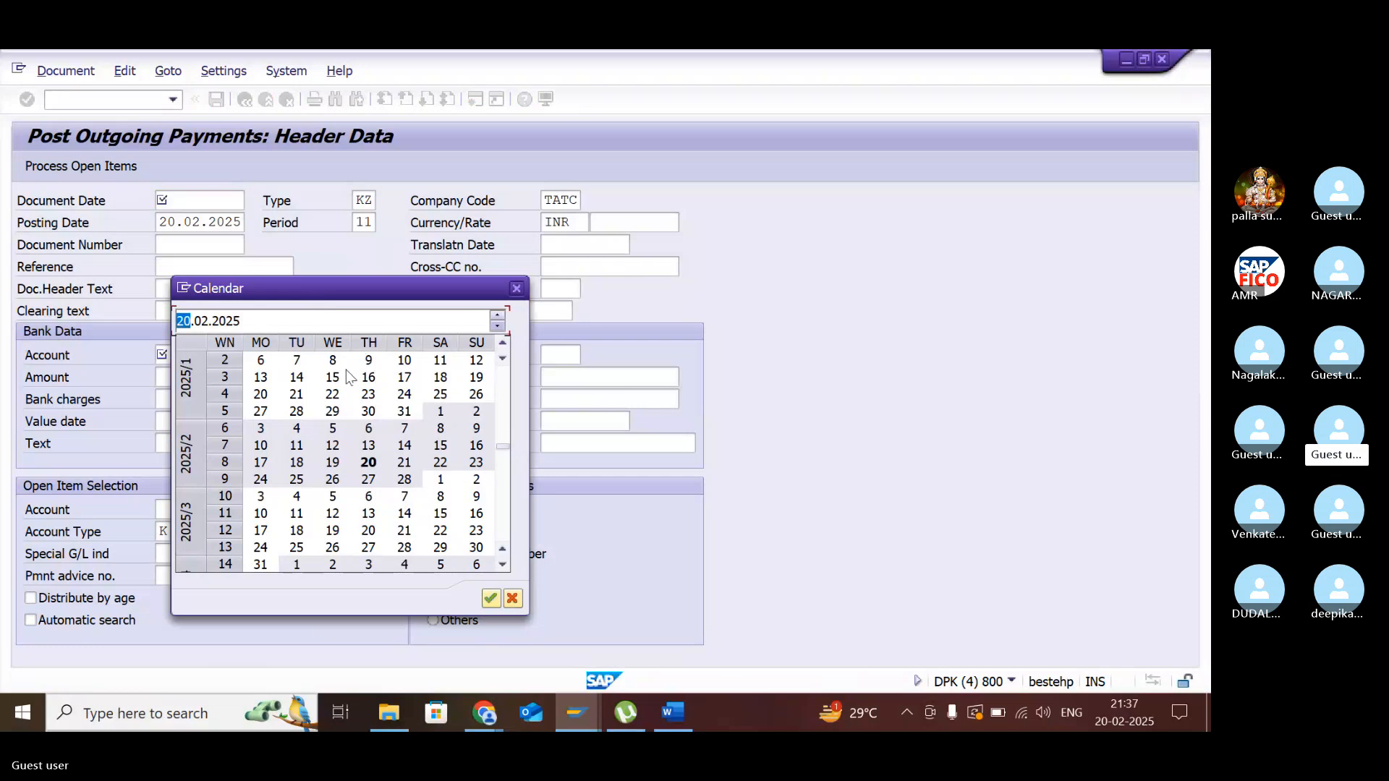
double_click(369, 463)
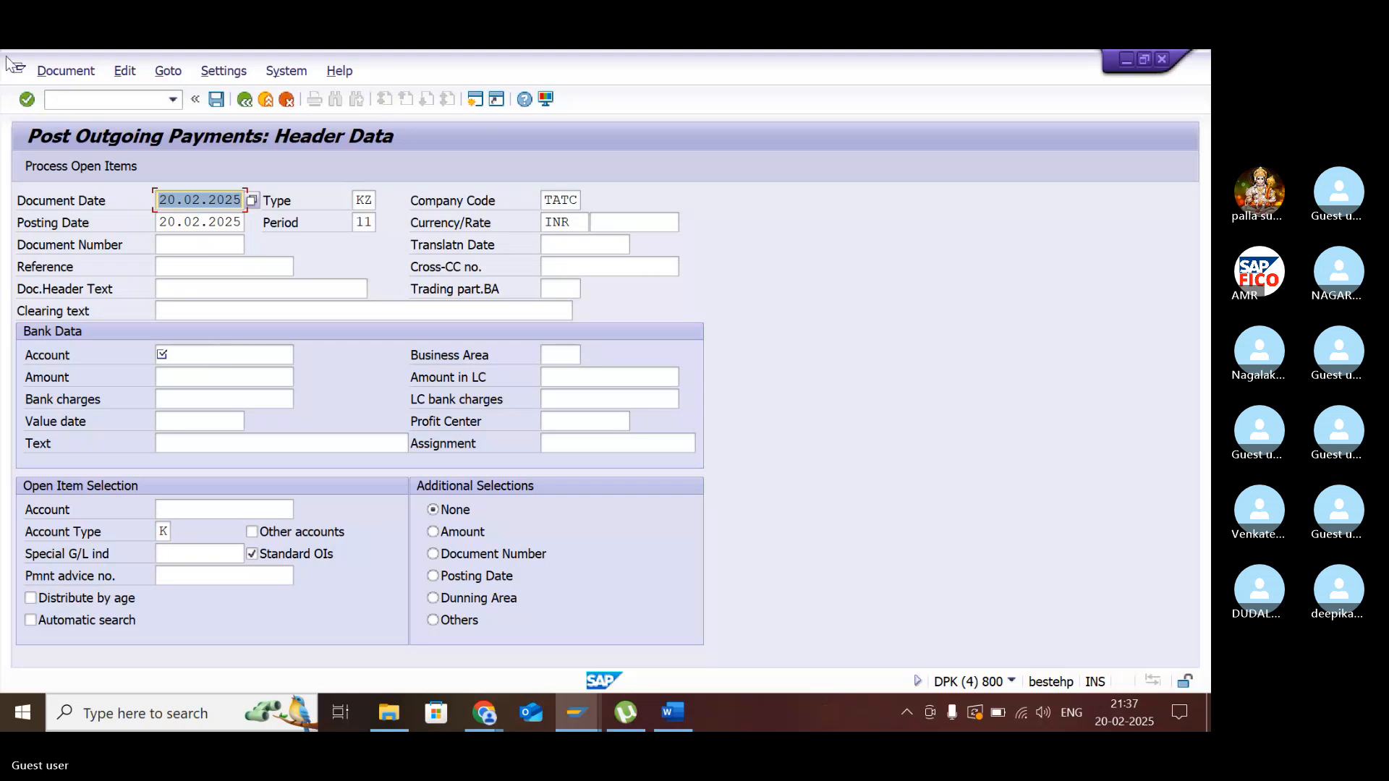
- Enter the BANK ACCOUNT G/L account, amount 30000 and text "vendor invoice clearing" in the payment's bank data
click(191, 363)
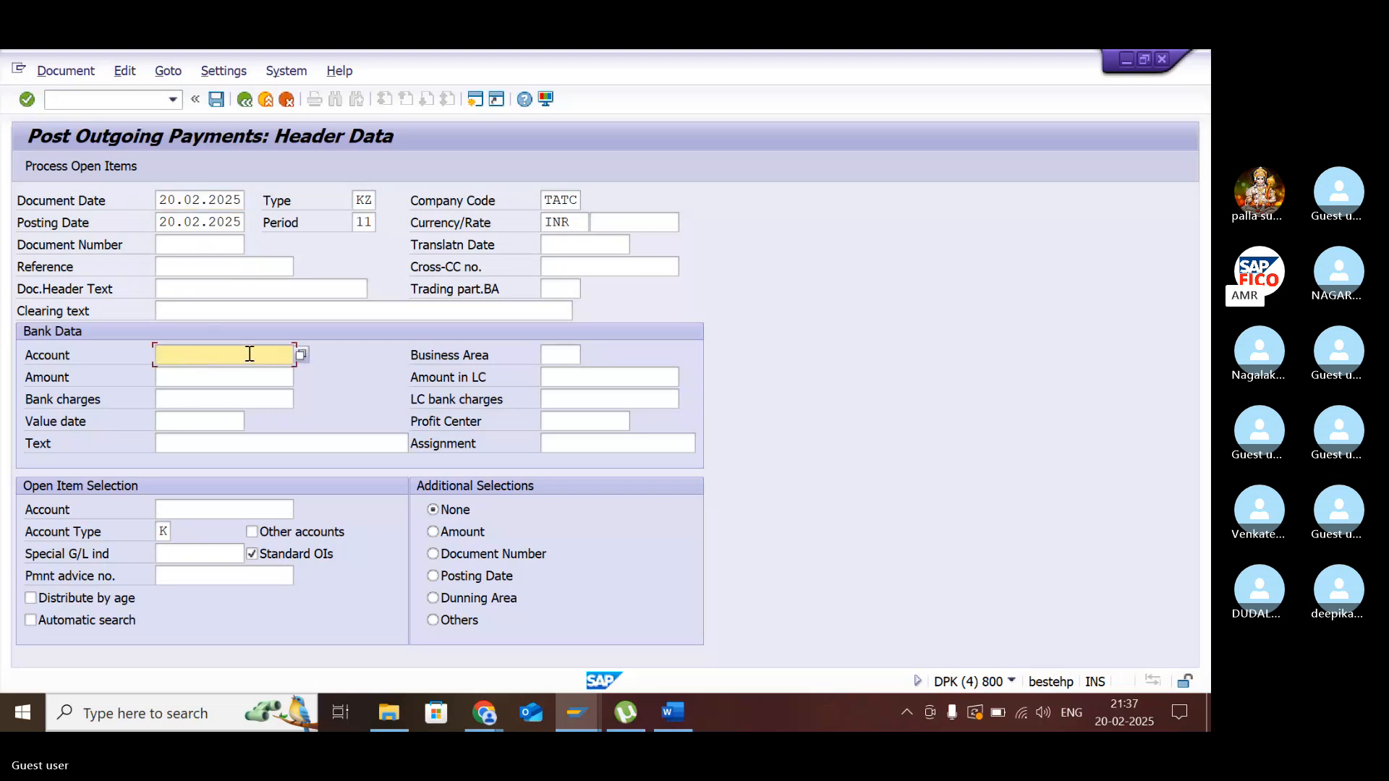
key(F4)
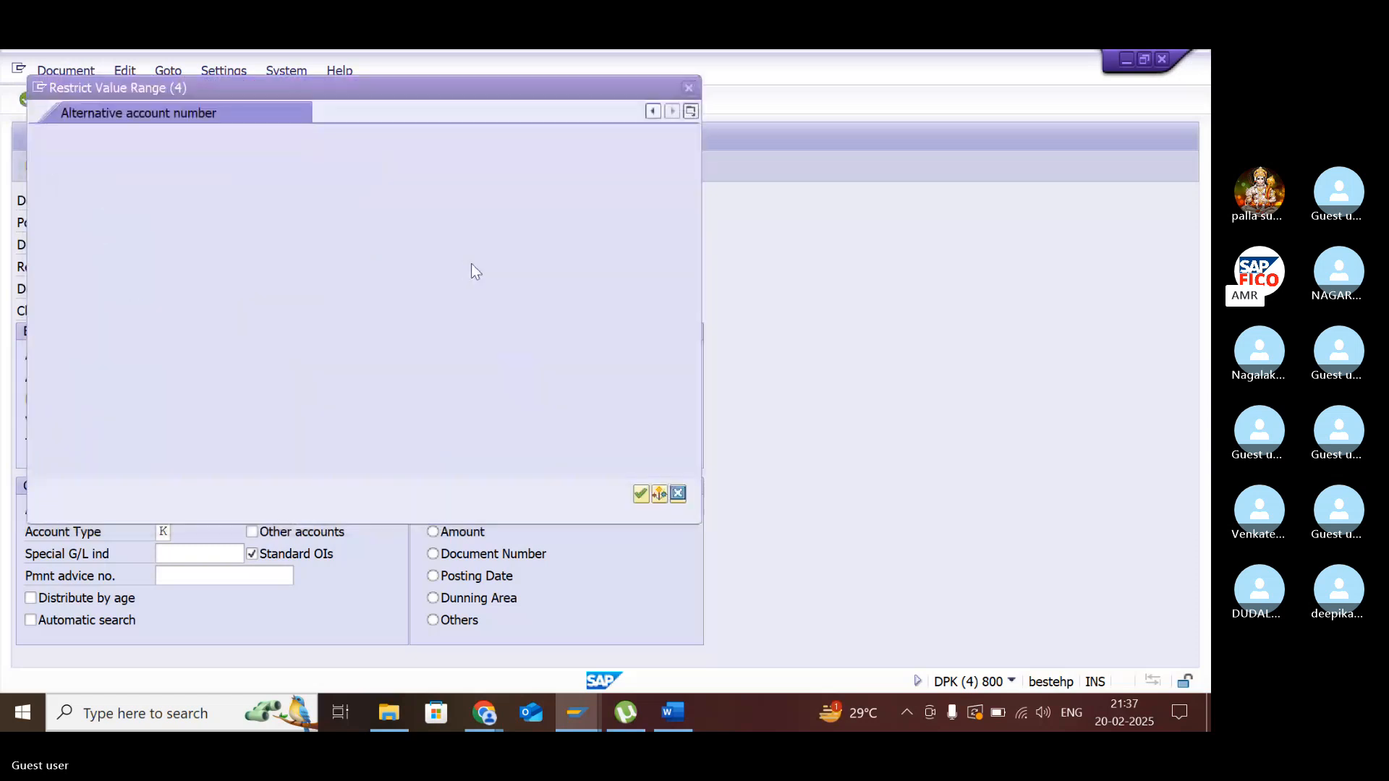
key(Return)
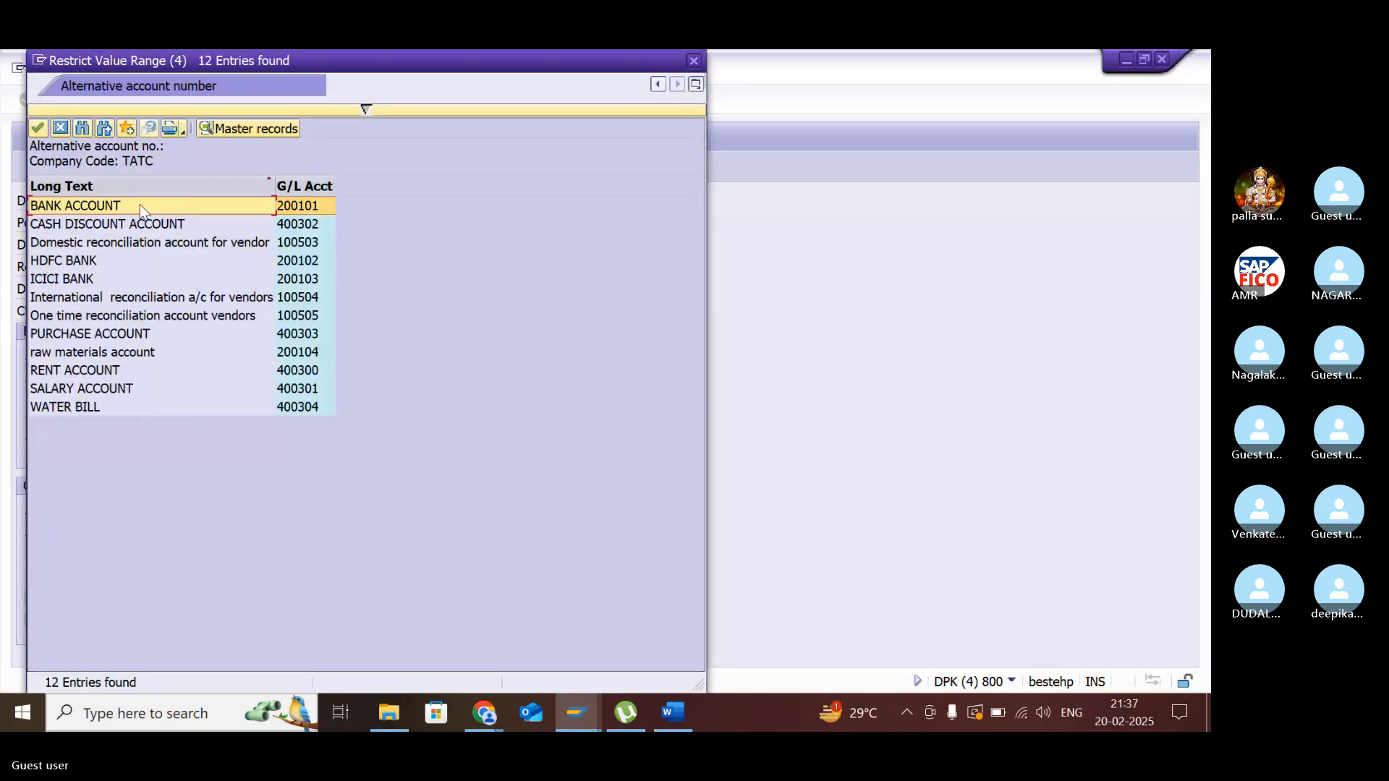
double_click(141, 204)
click(195, 375)
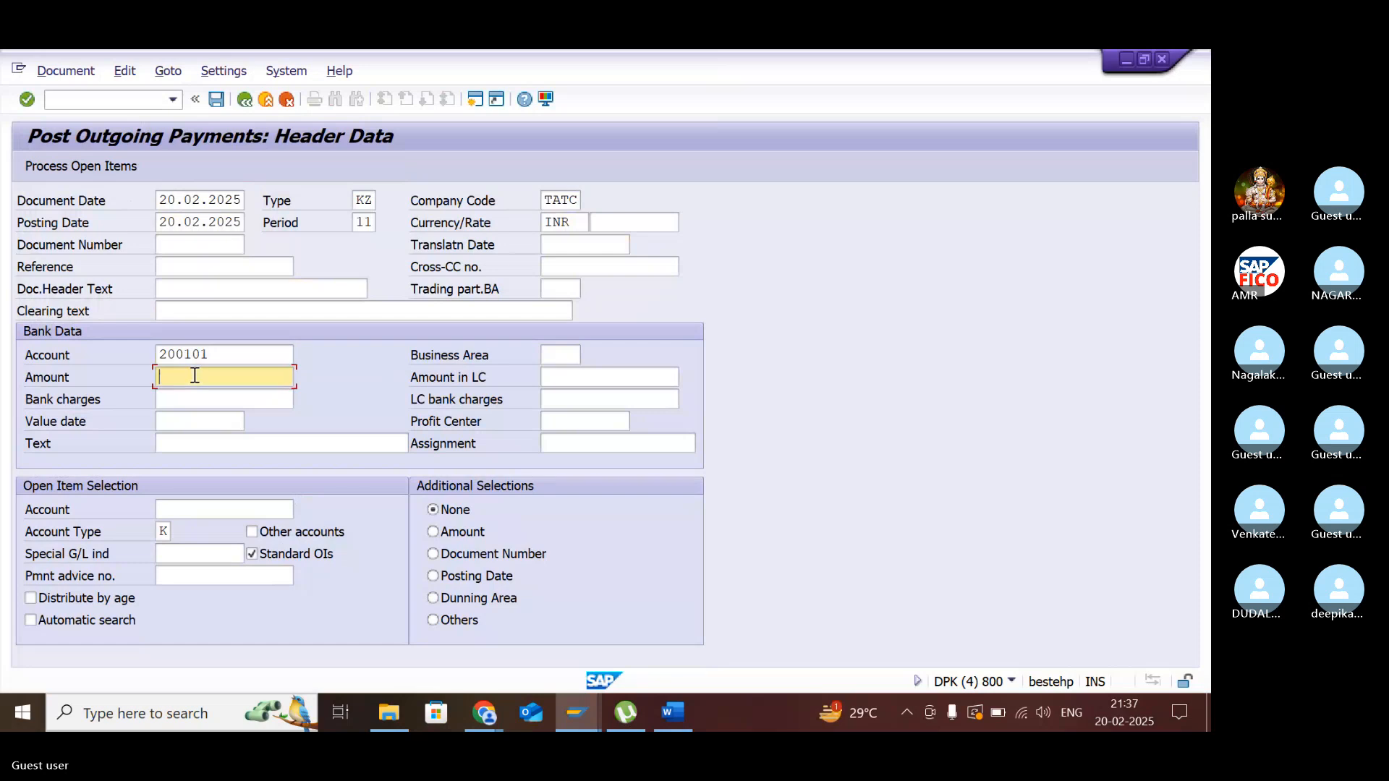
text(30000)
click(195, 443)
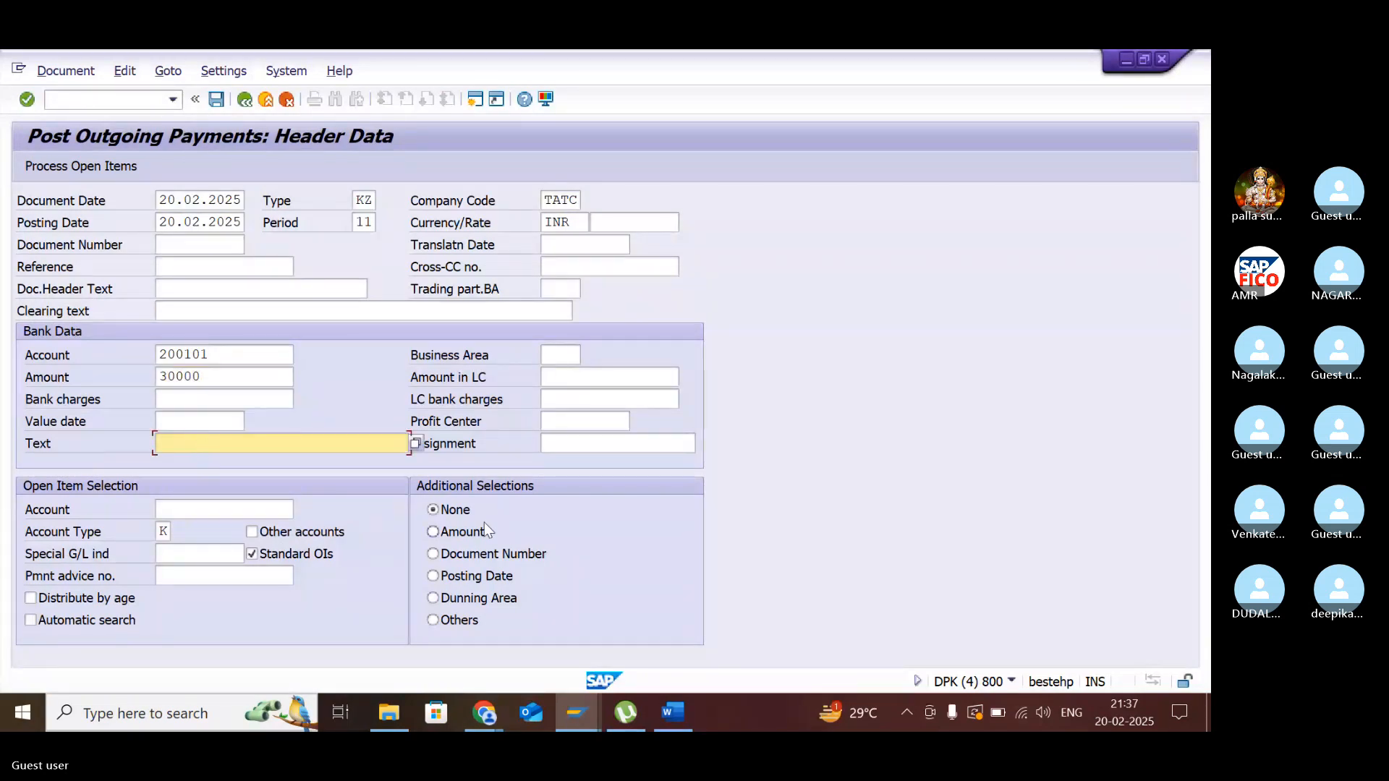
text(v)
key(Down)
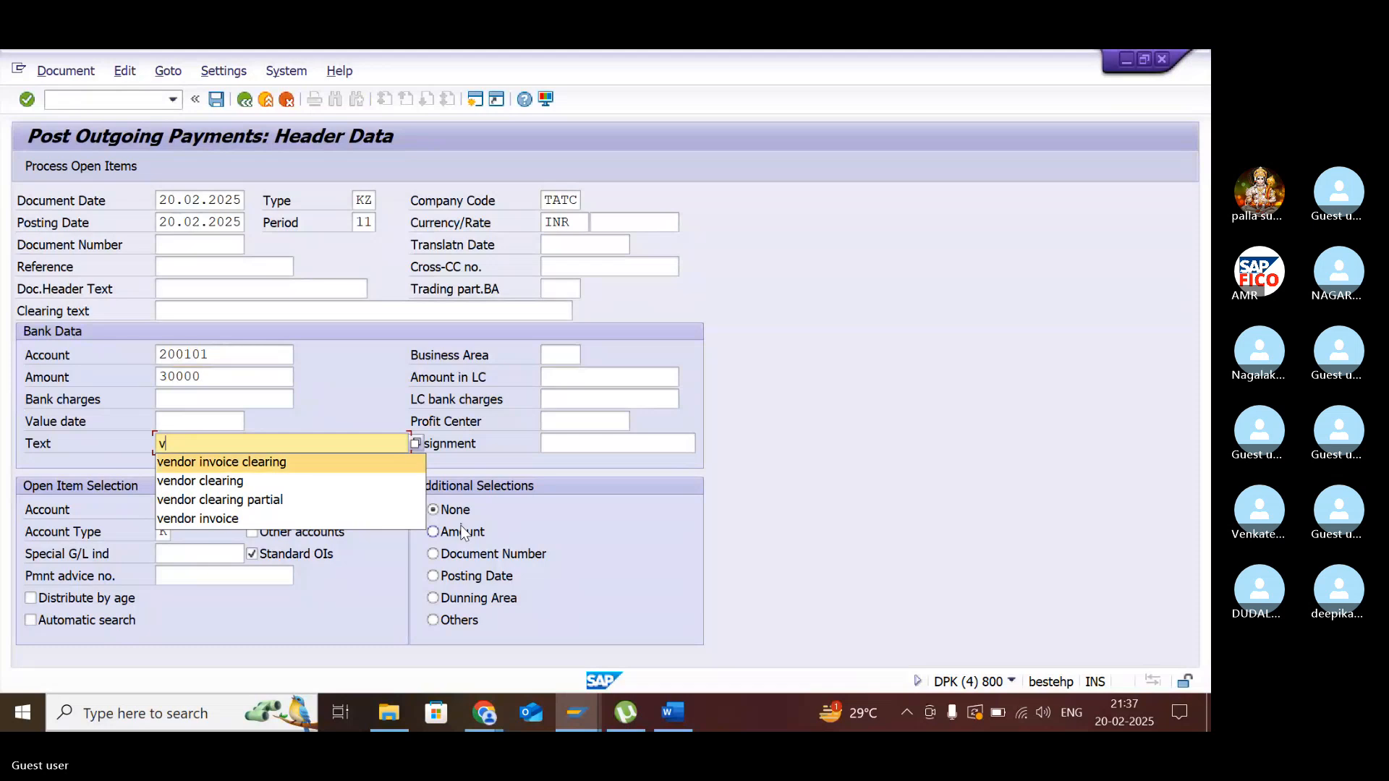
key(Return)
- Select vendor ARUN PVT LTD for the 30000 payment's open item selection and process its open items
click(186, 510)
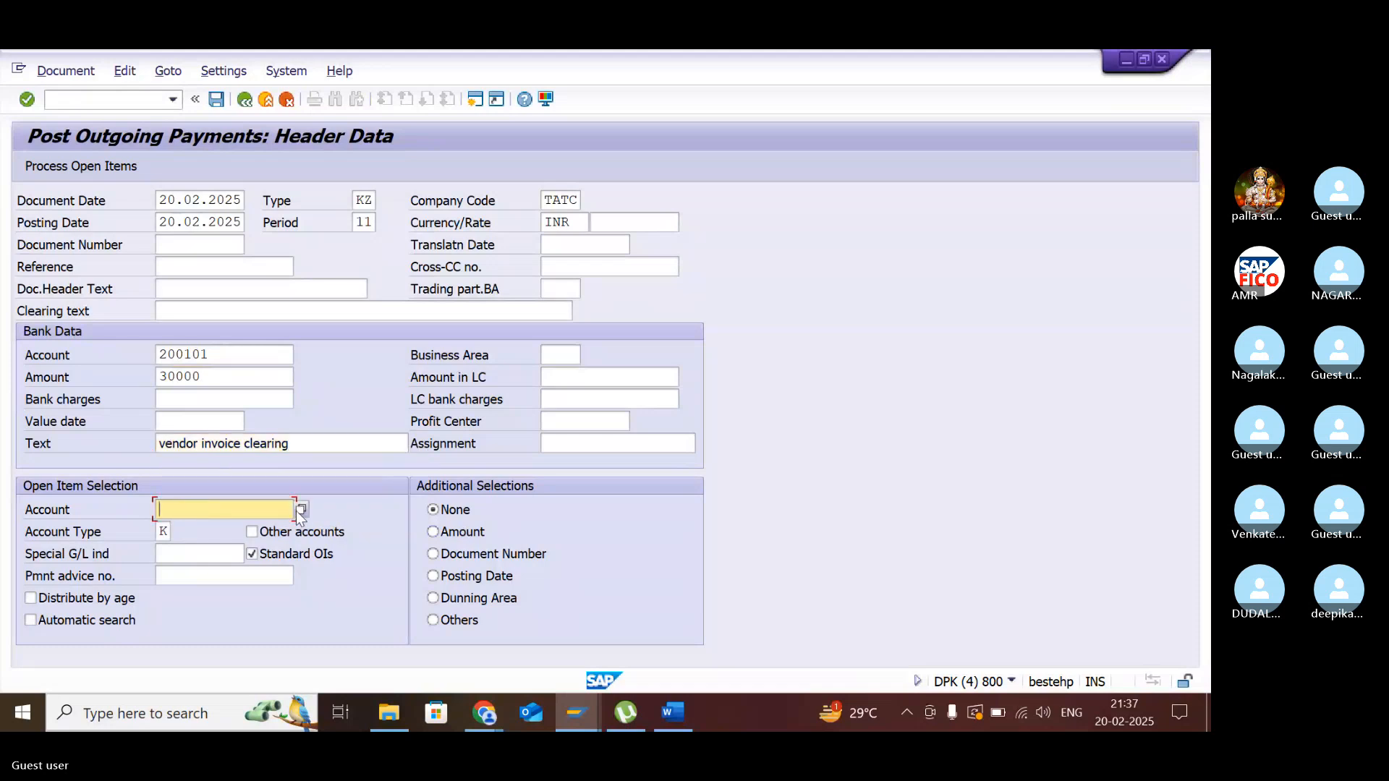
key(Return)
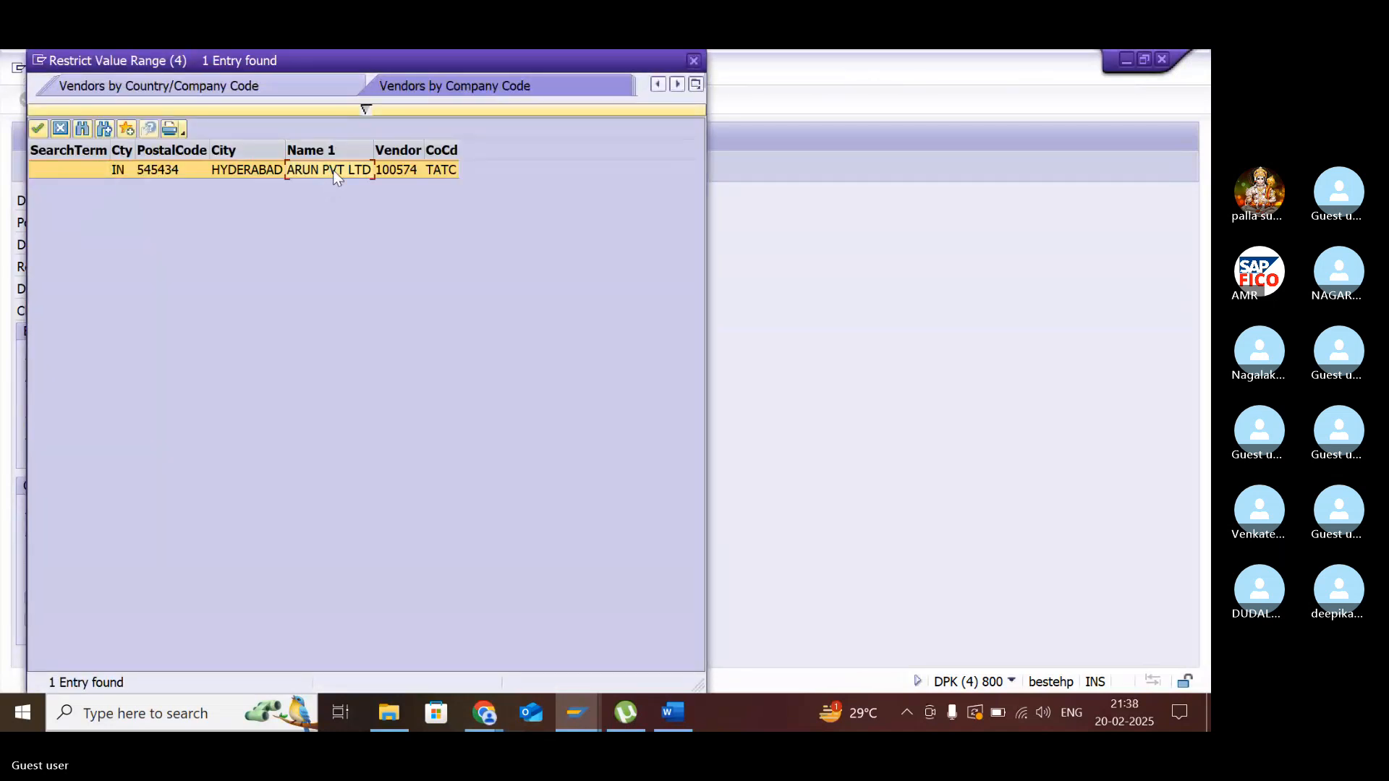
double_click(335, 170)
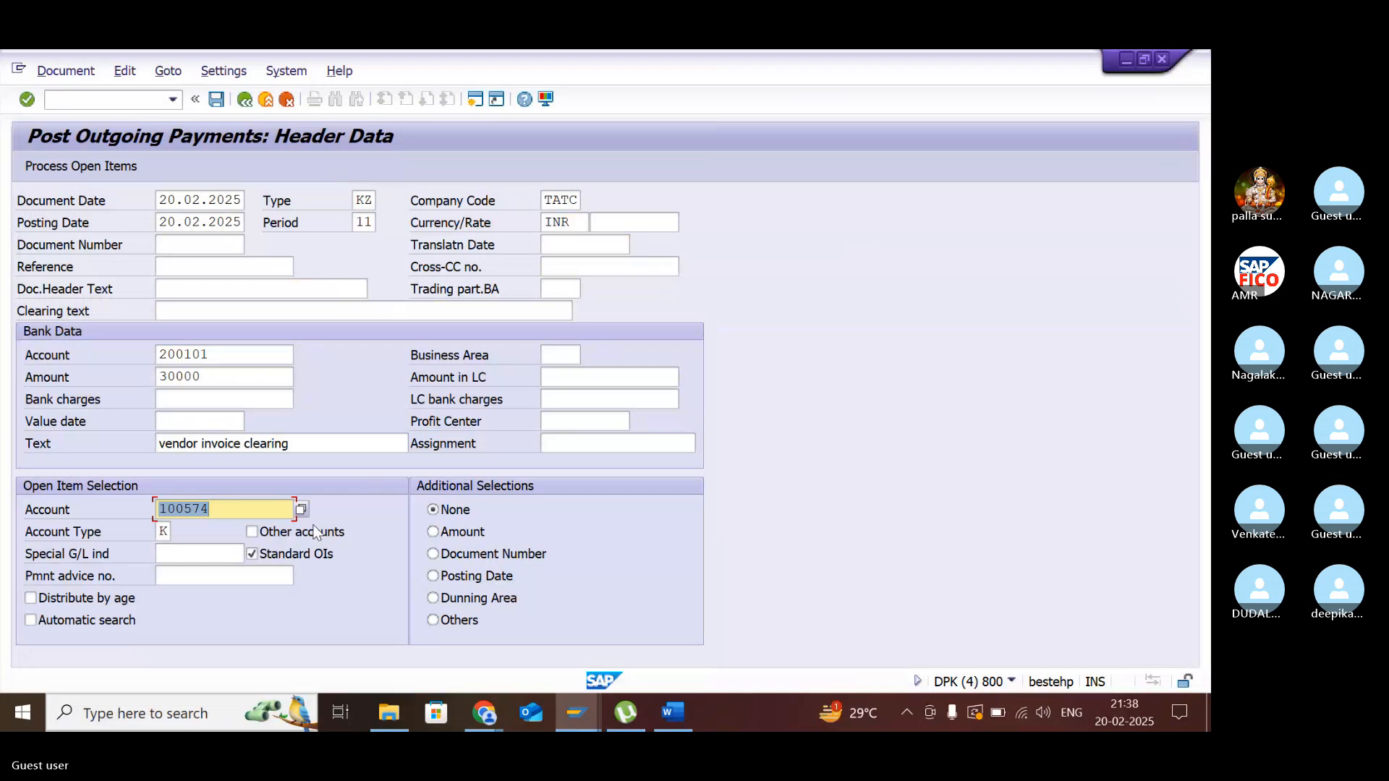
click(129, 168)
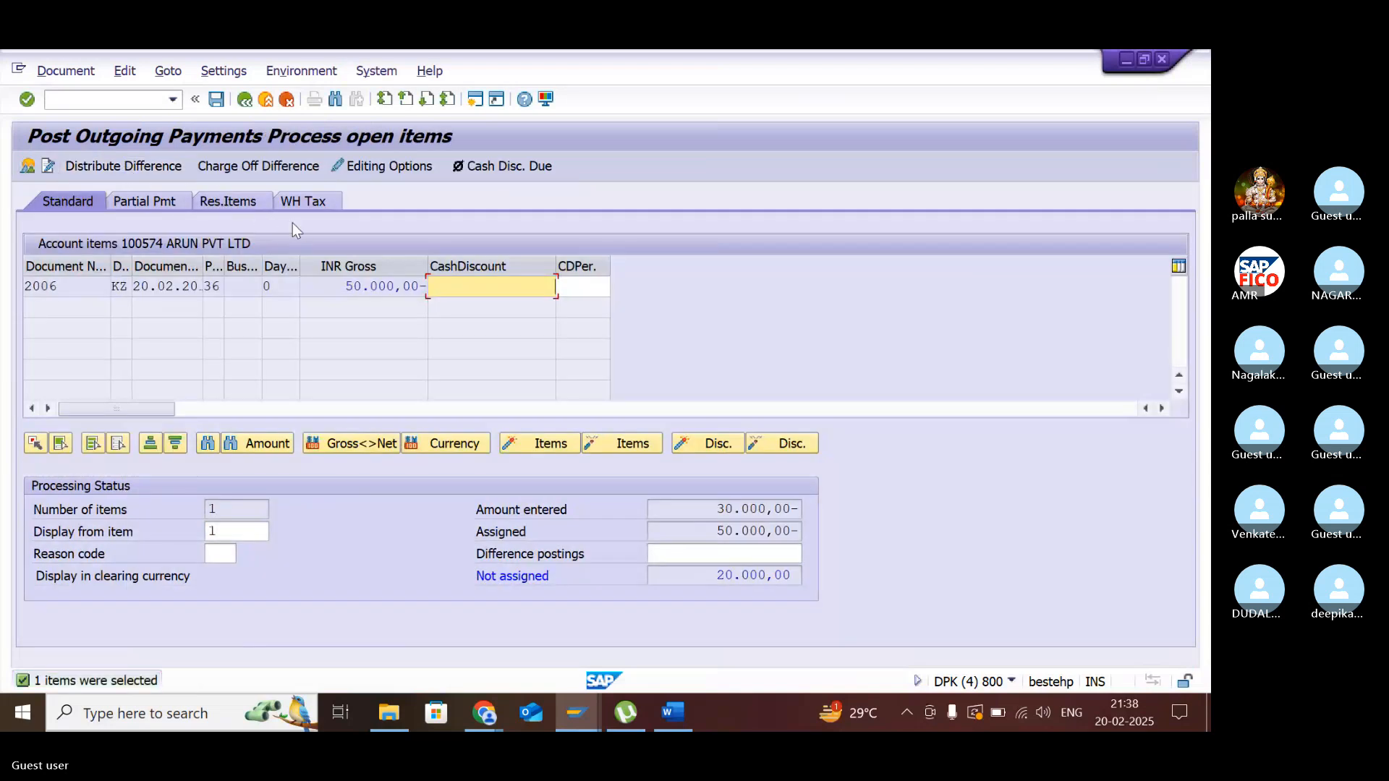
- Create a residual item of 20.000,00 for the vendor's open item and simulate the payment document
click(231, 200)
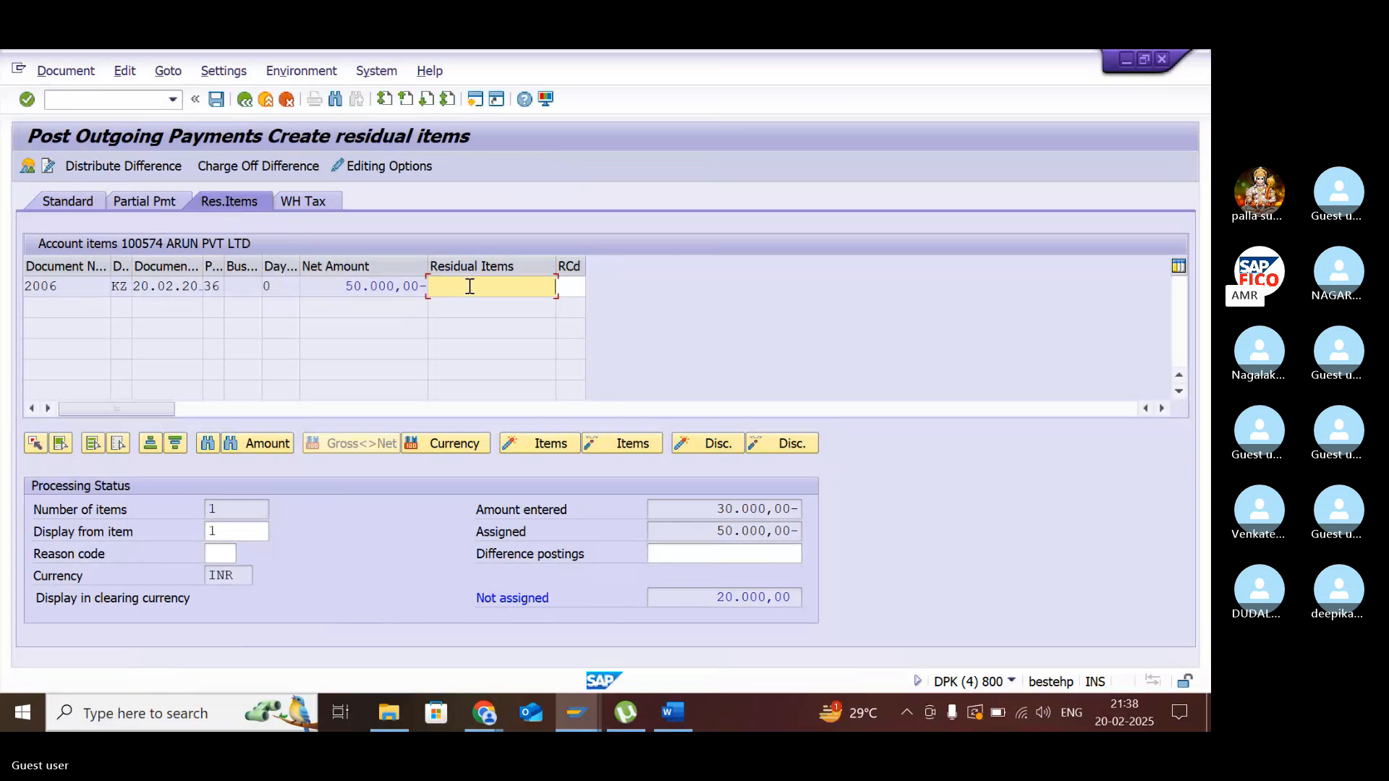
double_click(473, 284)
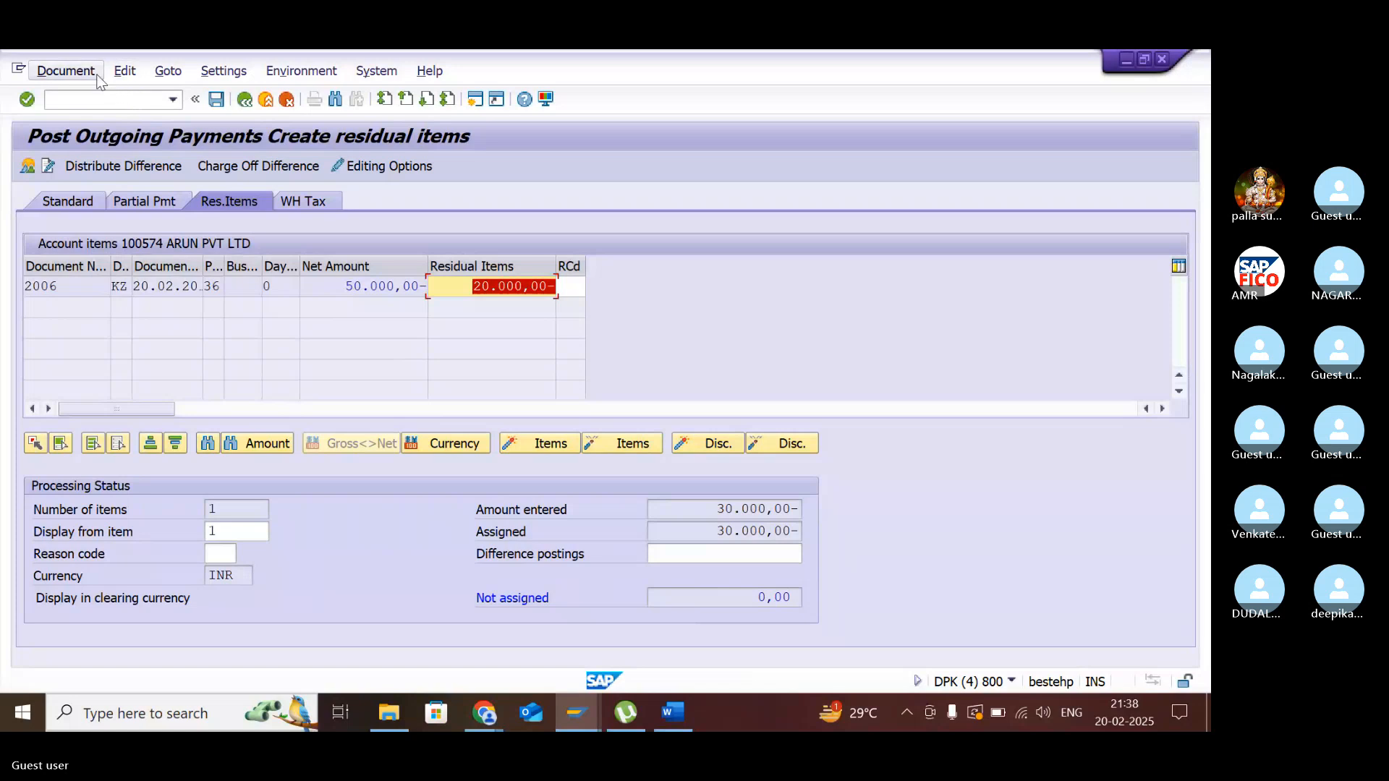
click(69, 72)
click(104, 116)
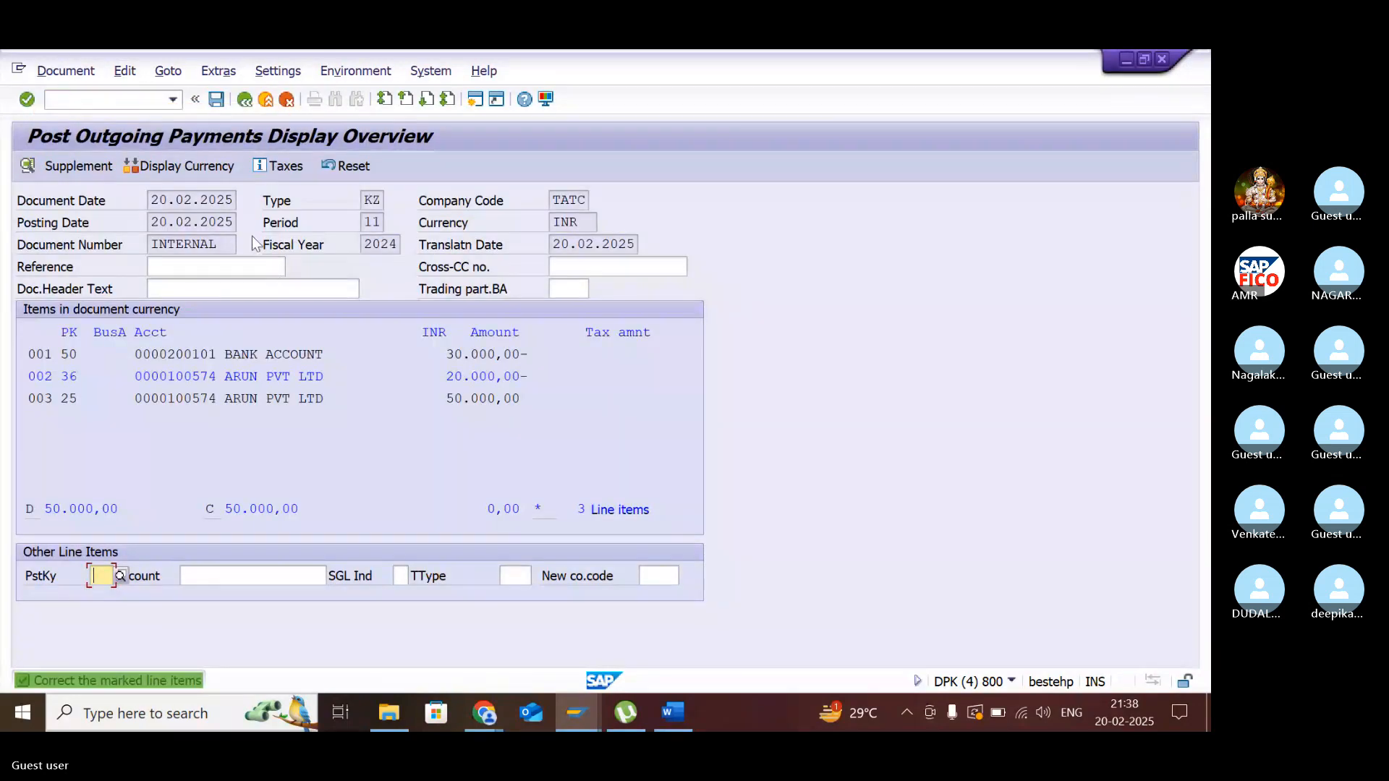
- Add the text "vendor invoice clearing" to the marked 20.000,00 vendor line item and post the payment
double_click(285, 376)
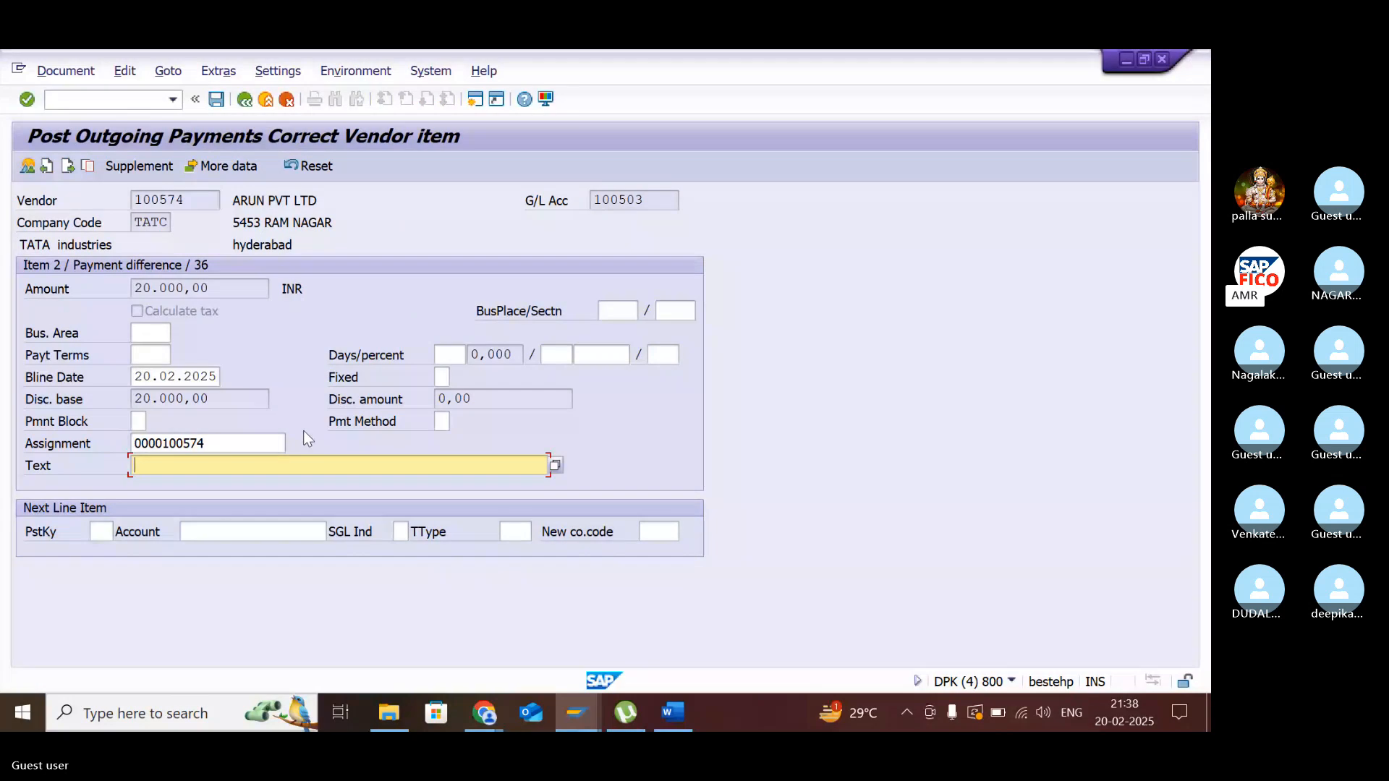
text(v)
key(Down)
key(Return)
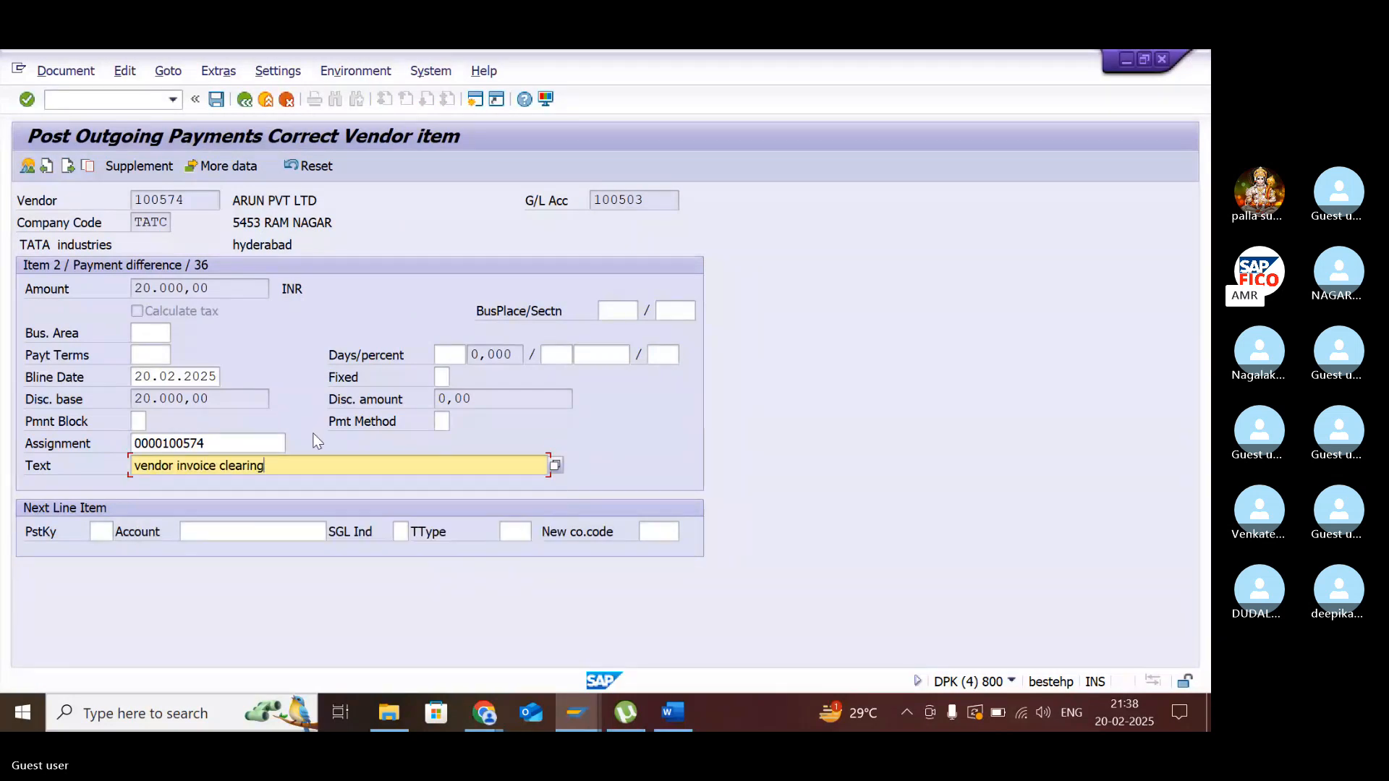
click(245, 99)
click(217, 100)
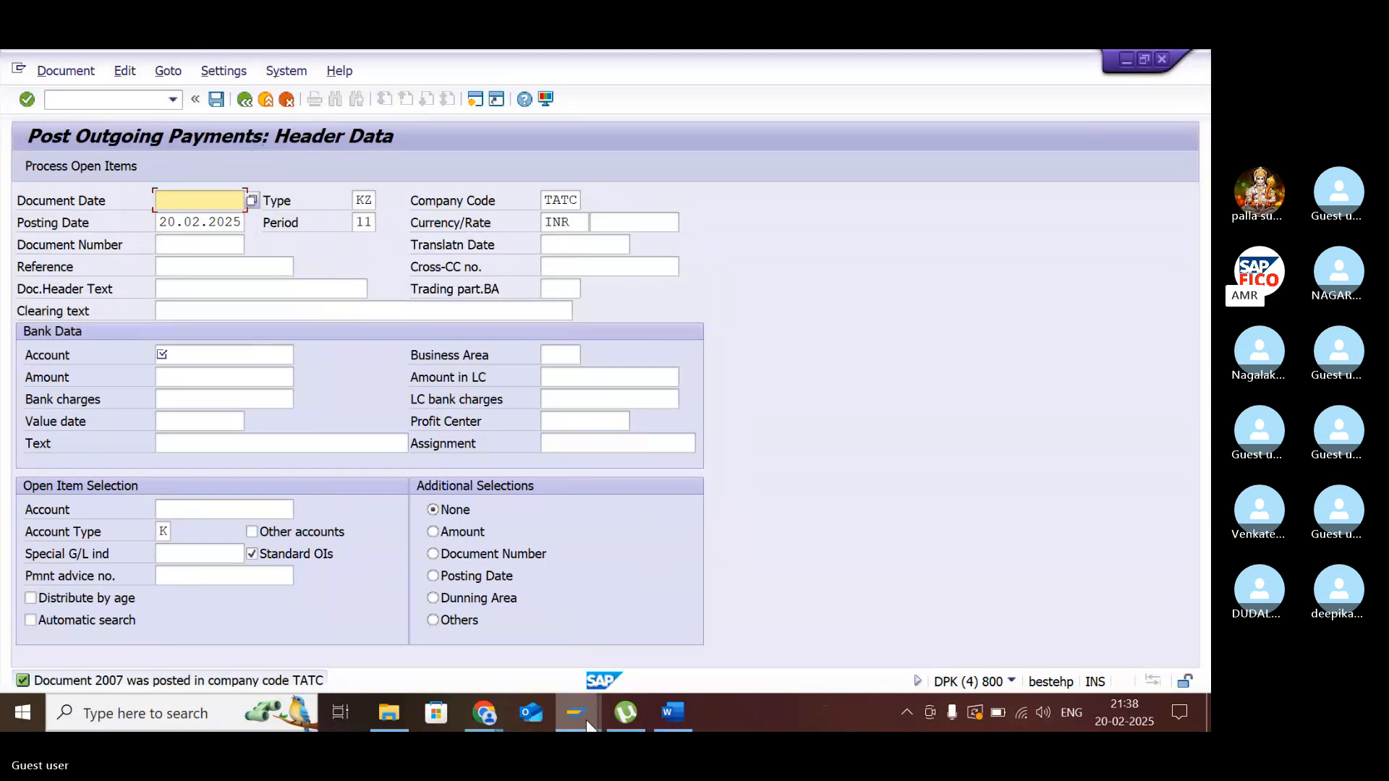
- Switch to the Vendor Line Item Display session and refresh the vendor's open items list
mouse_move(590, 725)
click(470, 632)
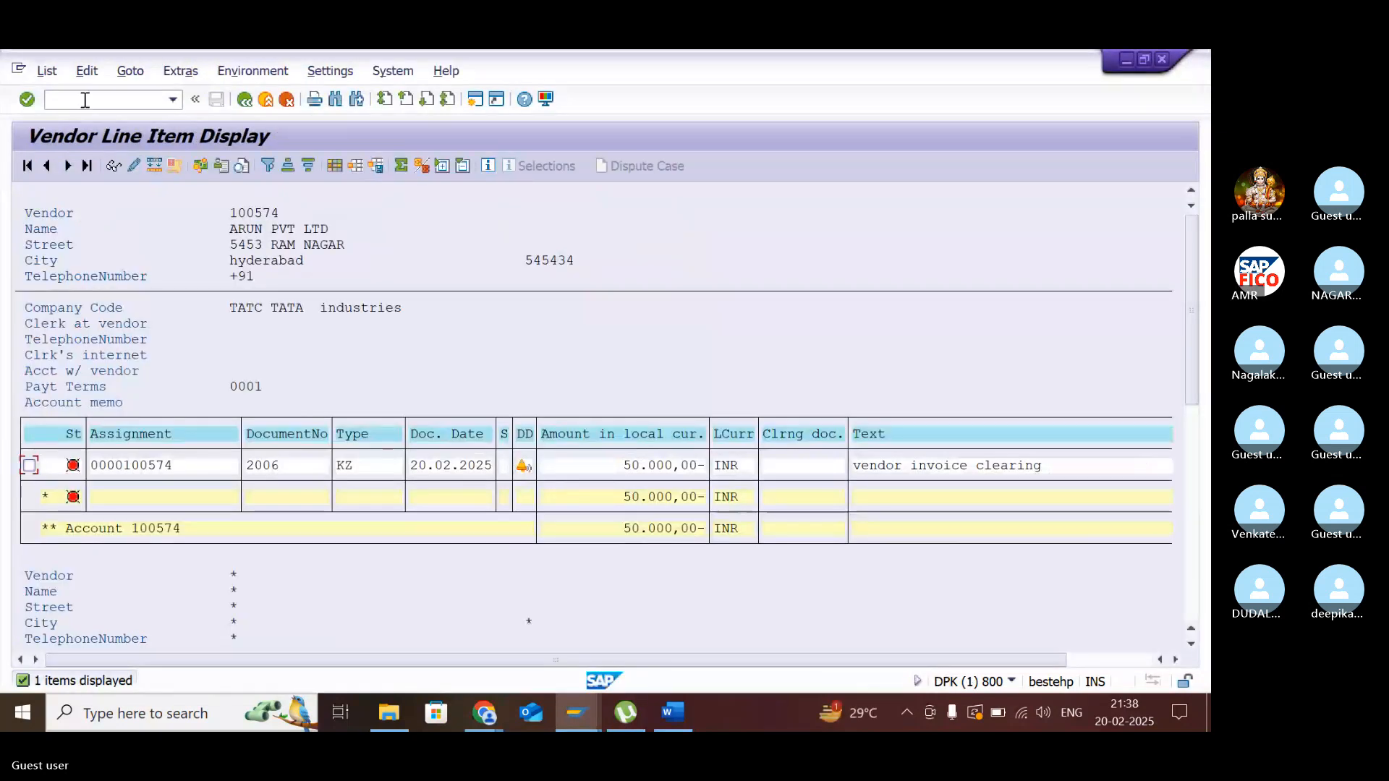
click(47, 70)
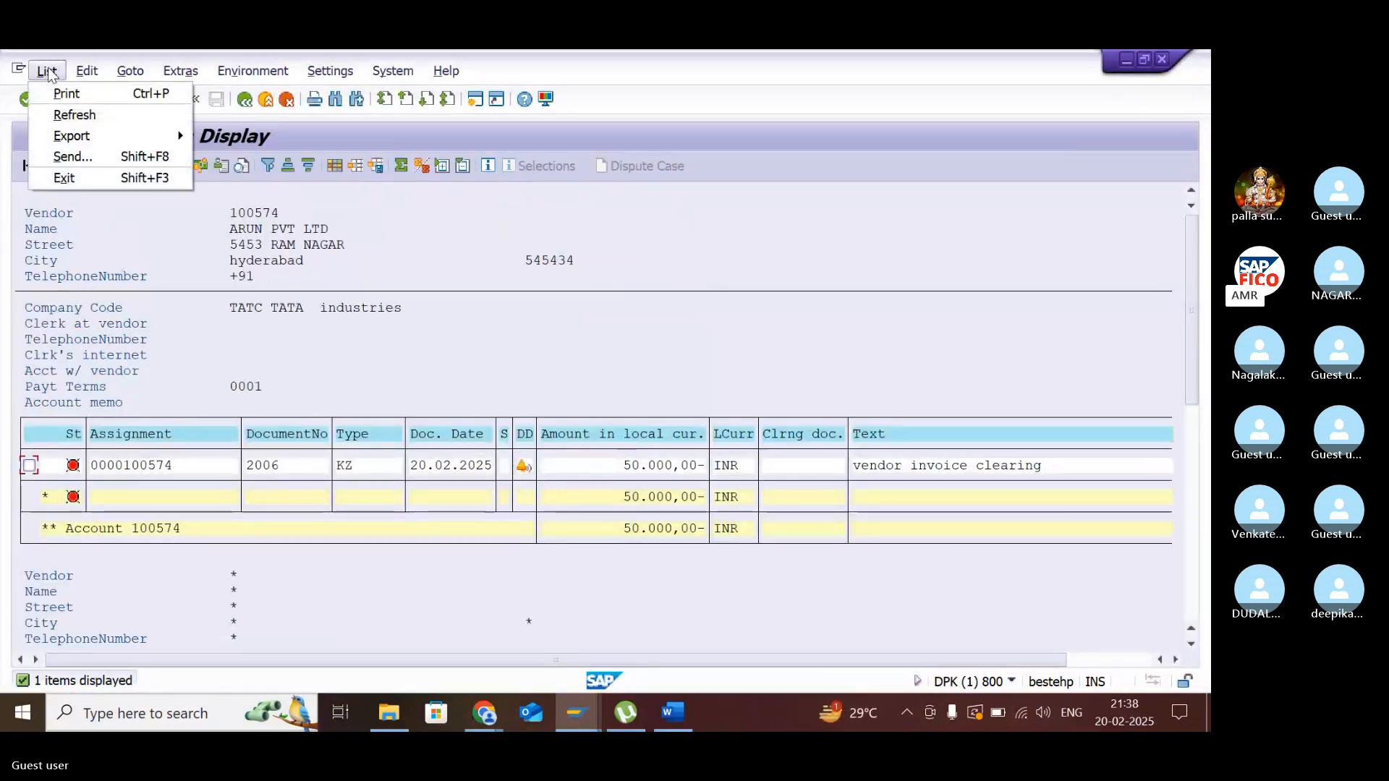
click(75, 116)
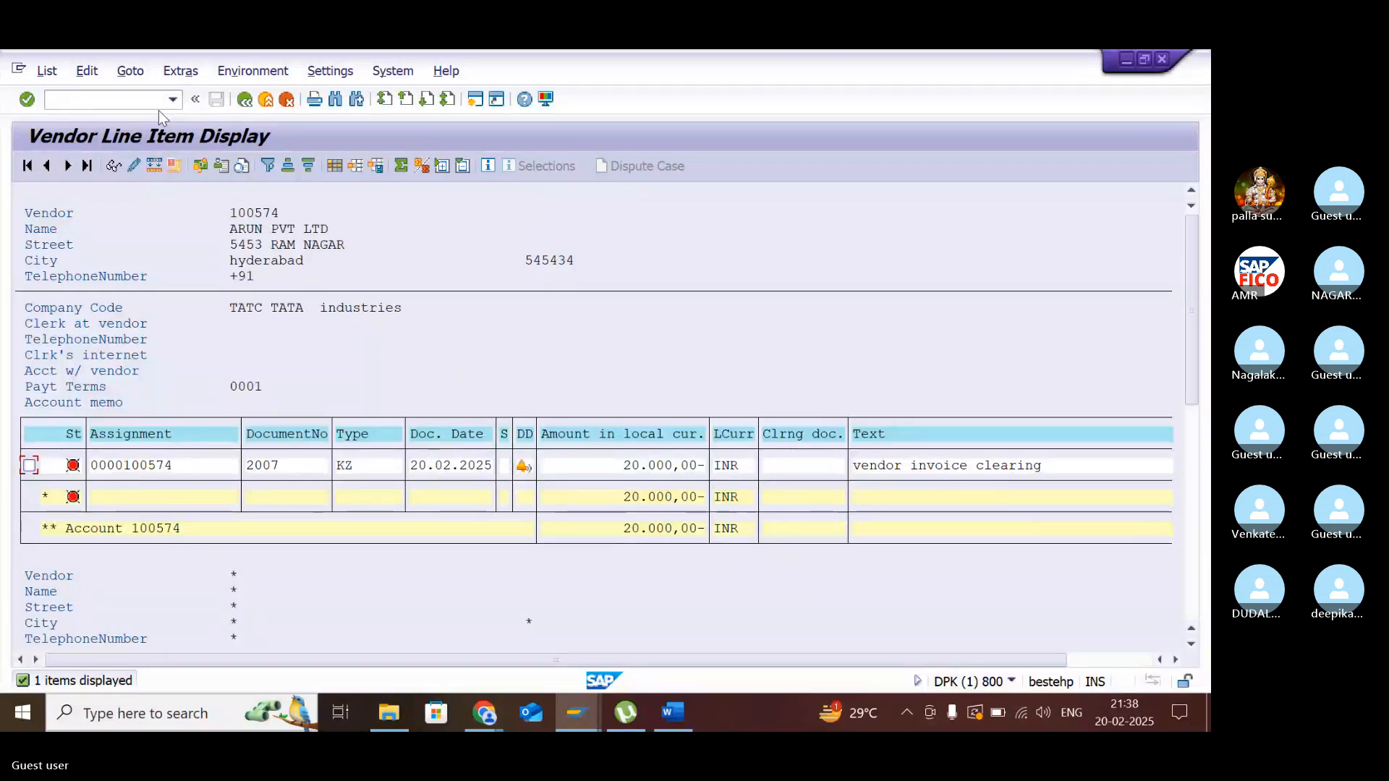
- Return to the Post Outgoing Payments session and set the document date to 20.02.2025
mouse_move(593, 719)
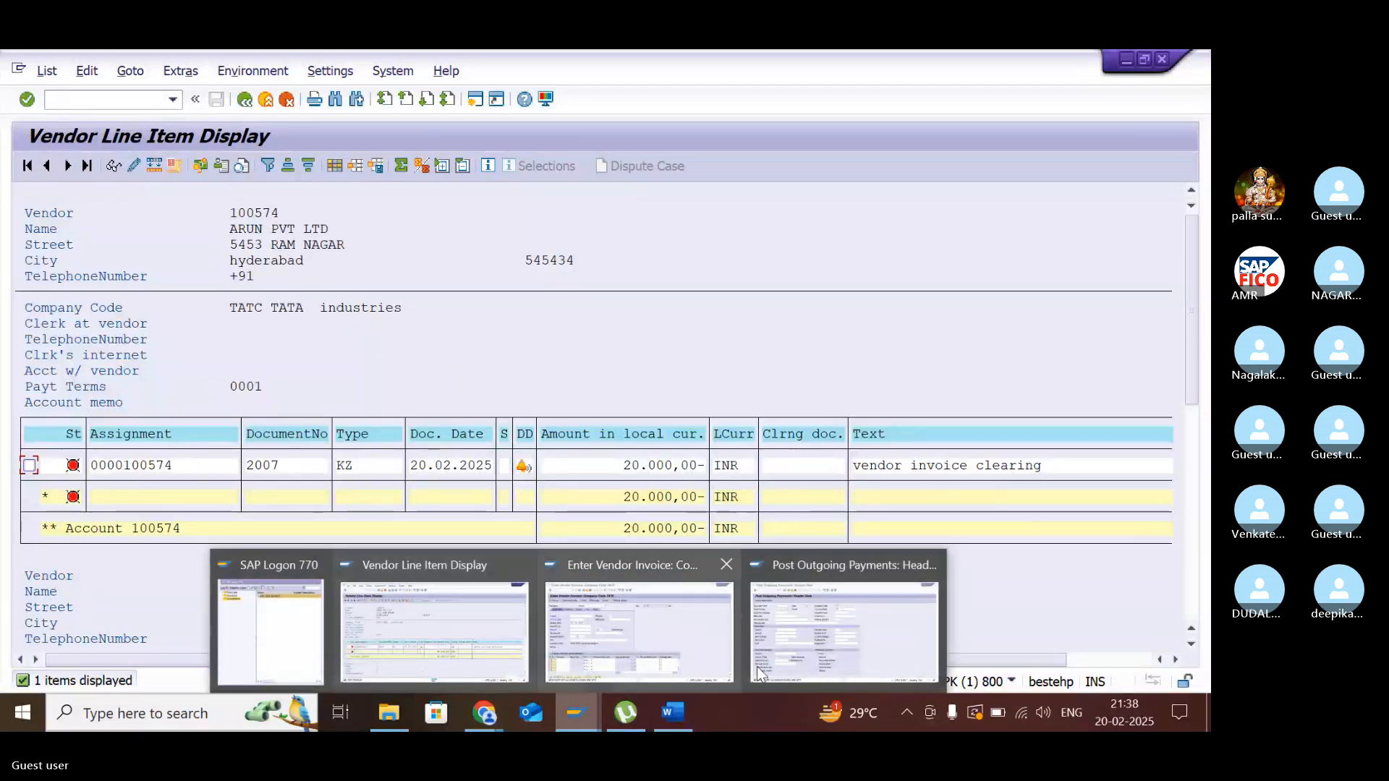
click(801, 645)
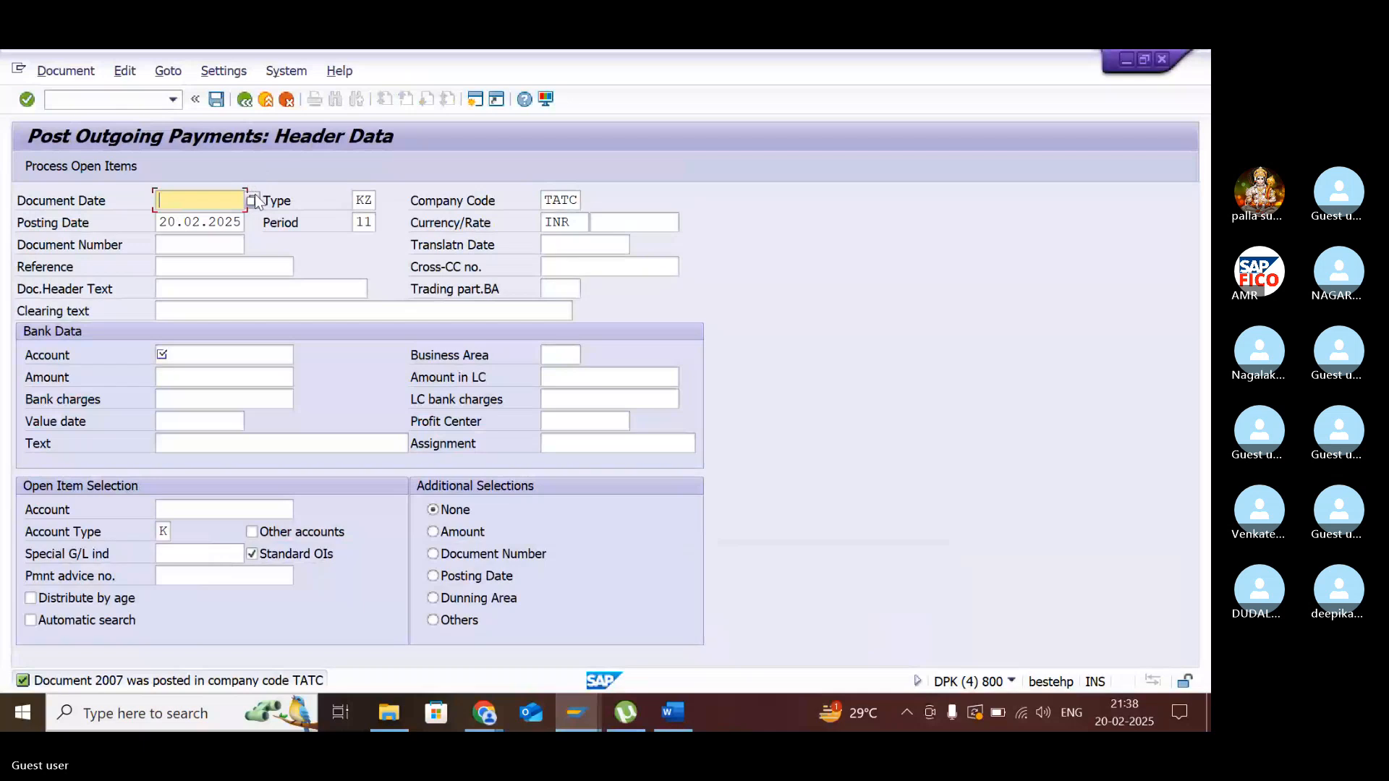
click(254, 197)
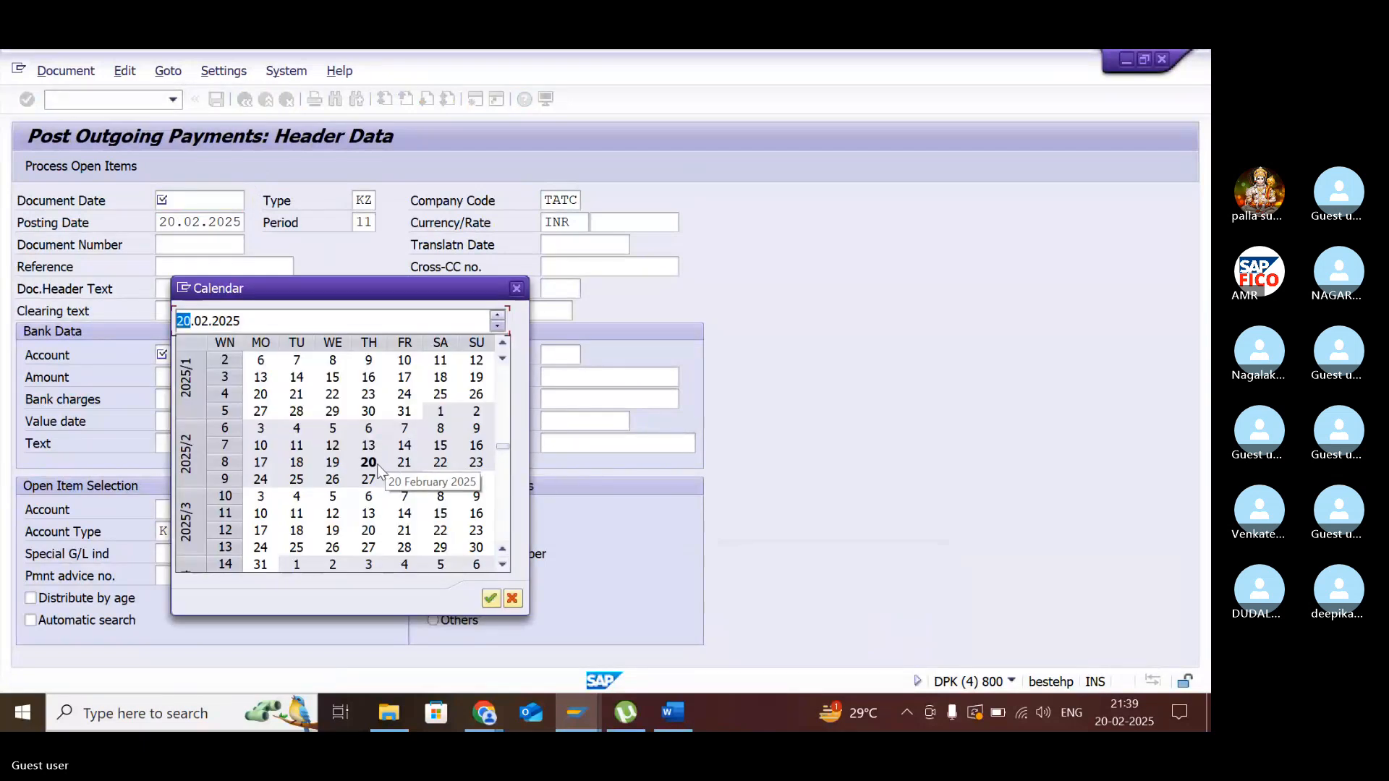
double_click(377, 469)
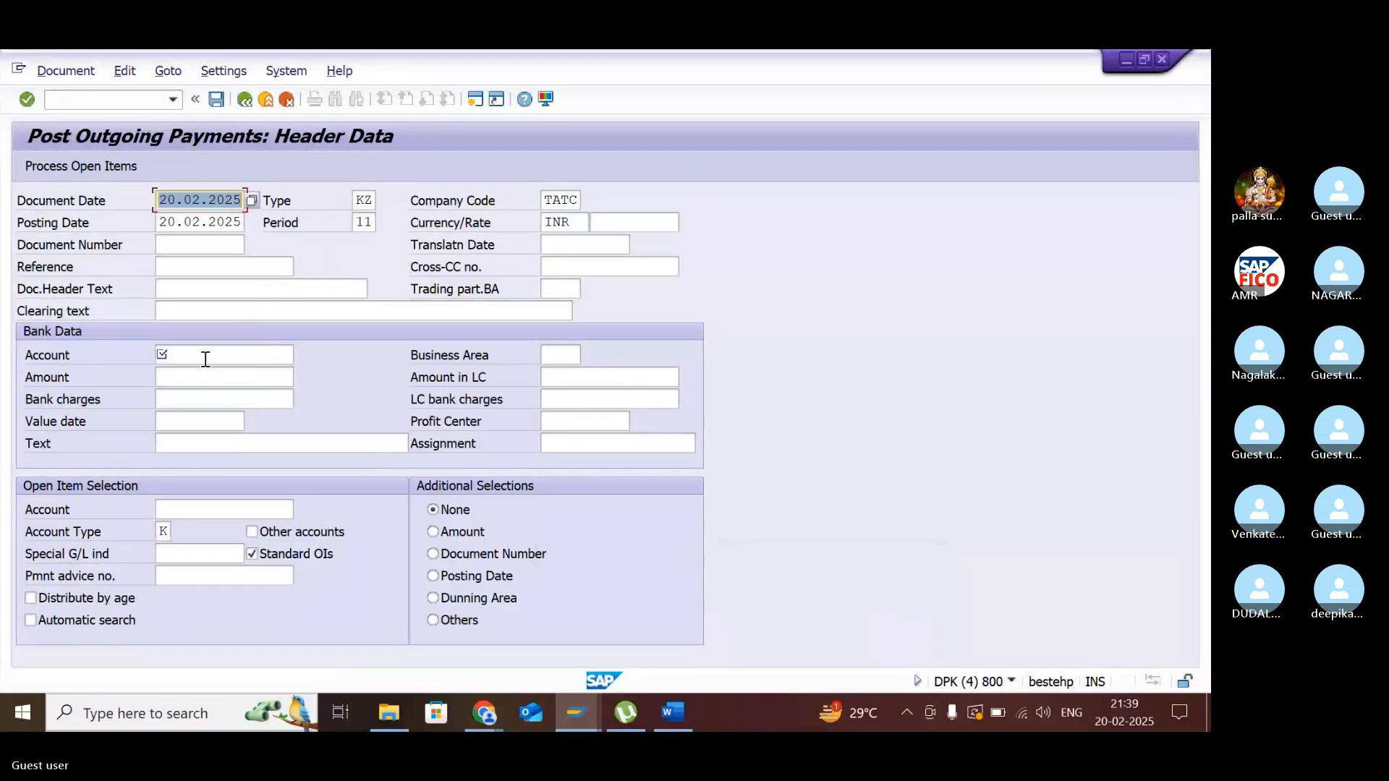
- Enter the BANK ACCOUNT G/L account, amount 20000 and text "vendor invoice clearing" in the payment's bank data
click(205, 360)
click(299, 355)
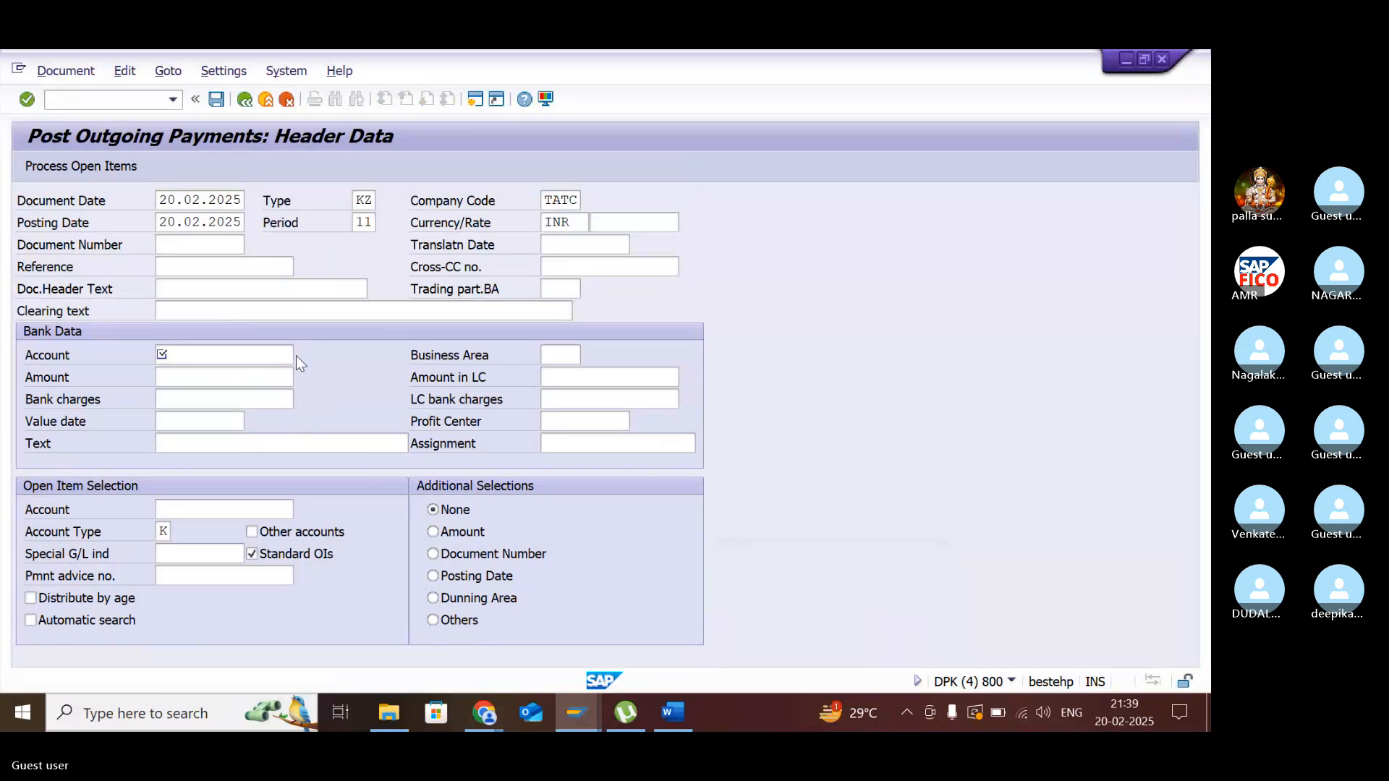
key(Return)
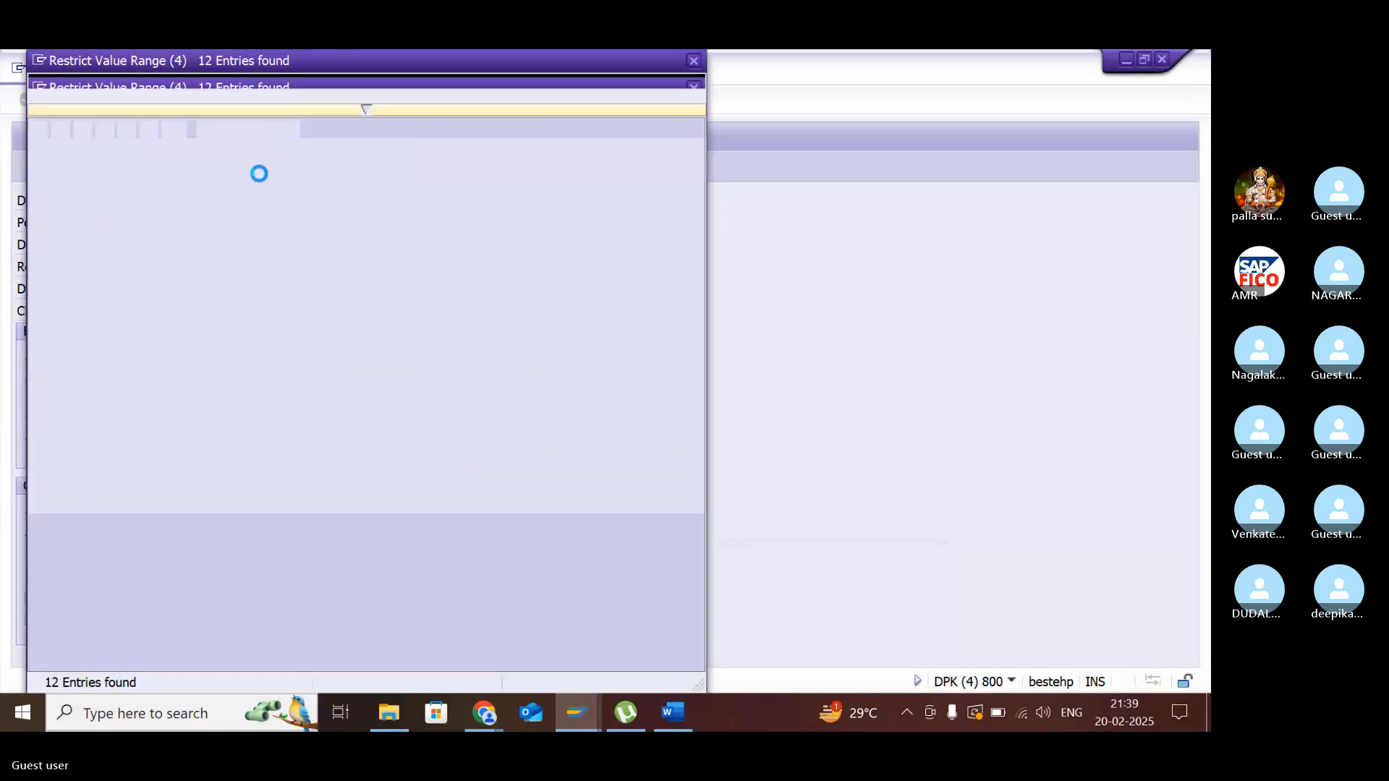
double_click(222, 204)
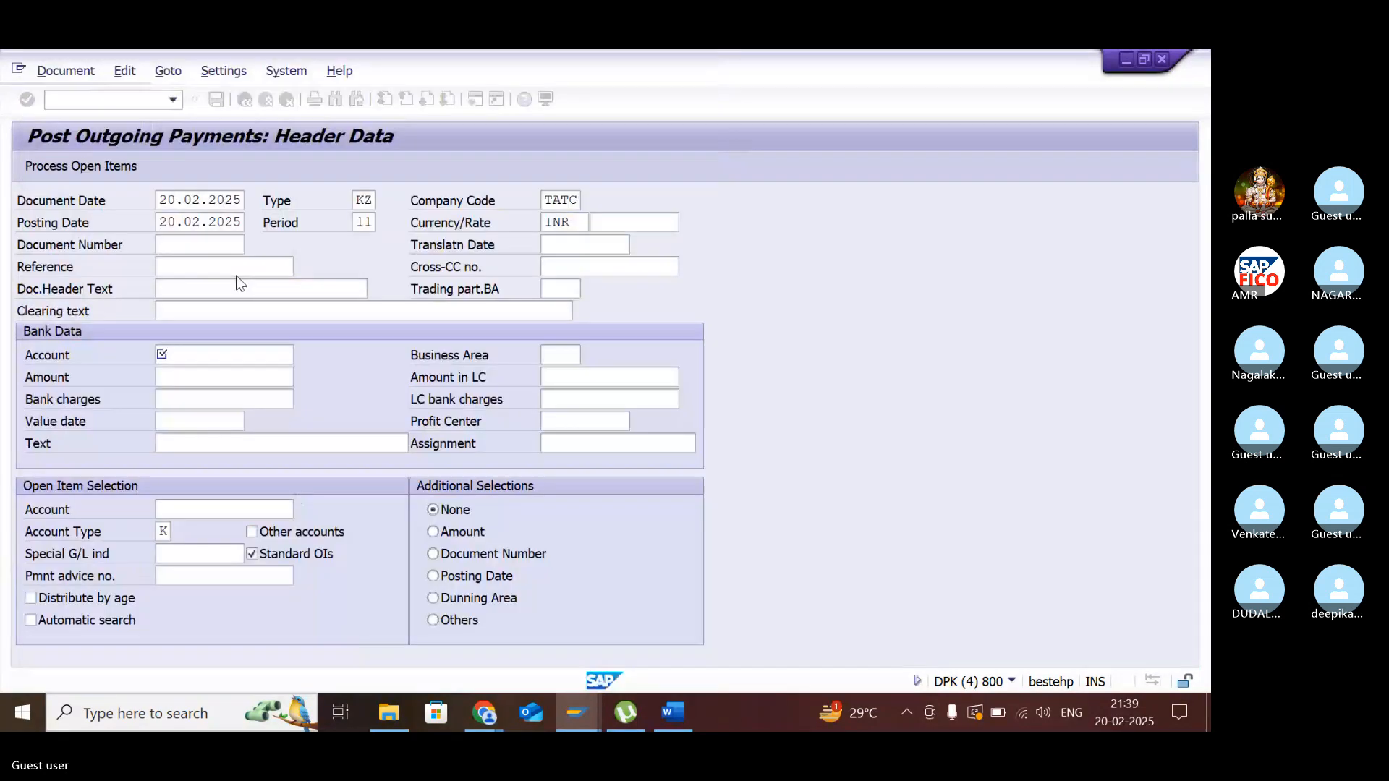
click(214, 384)
text(20000)
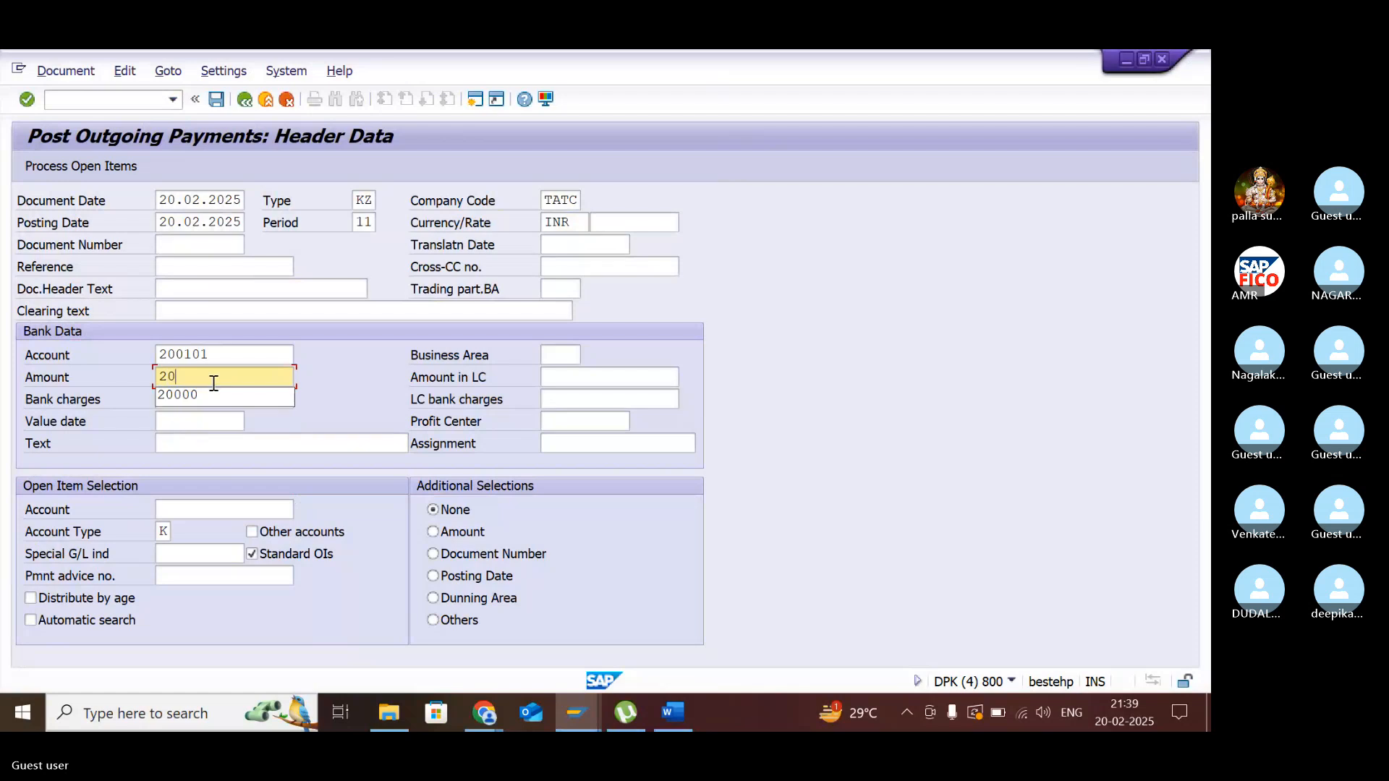
click(199, 442)
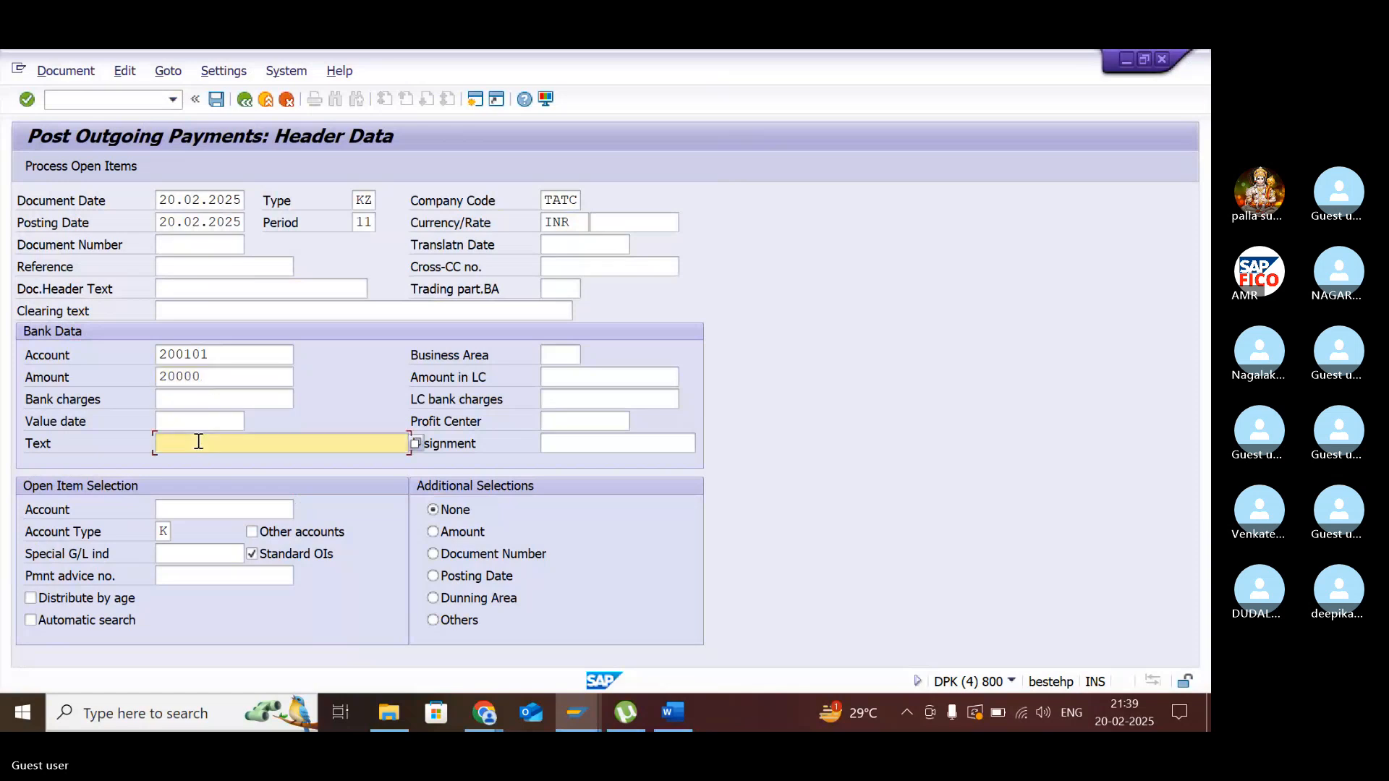
text(v)
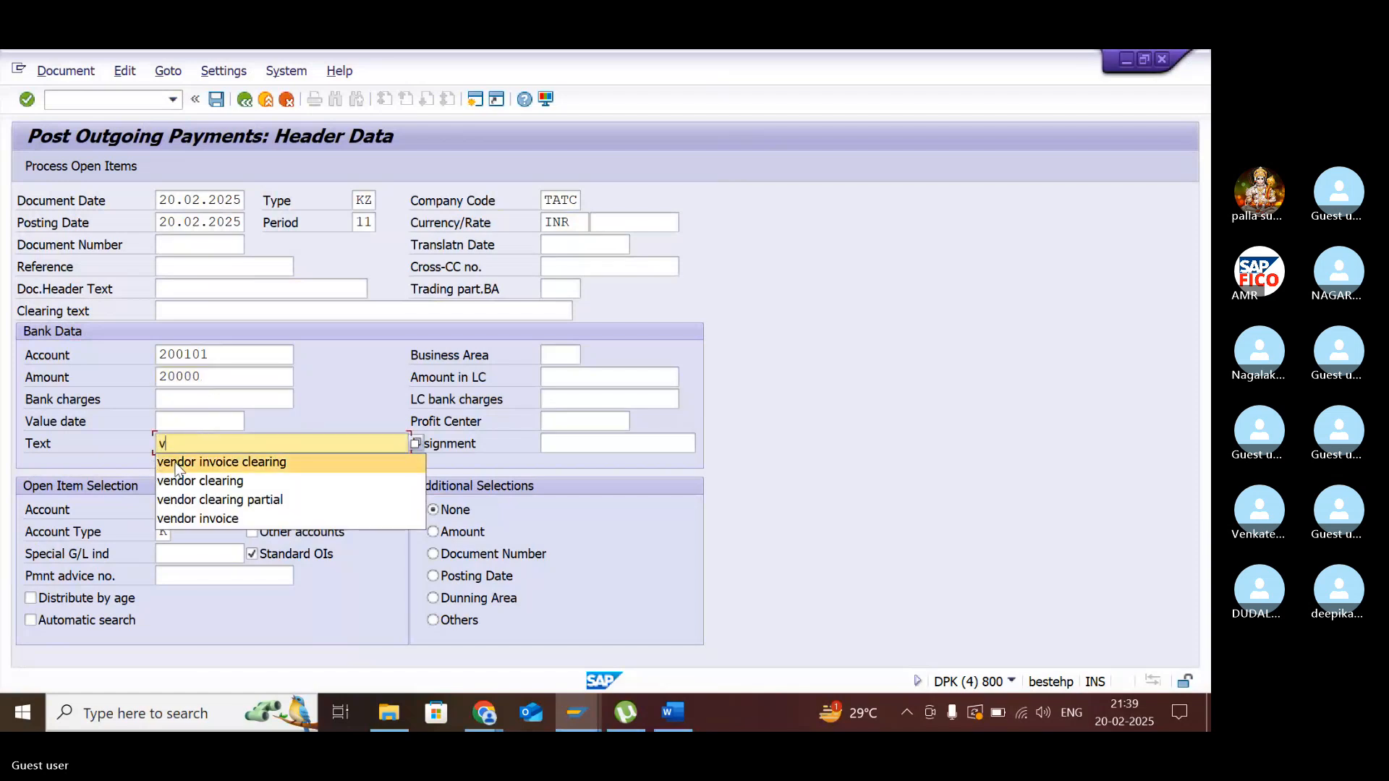
click(177, 467)
- Select vendor ARUN PVT LTD for the 20000 payment's open item selection and process its open items
click(181, 516)
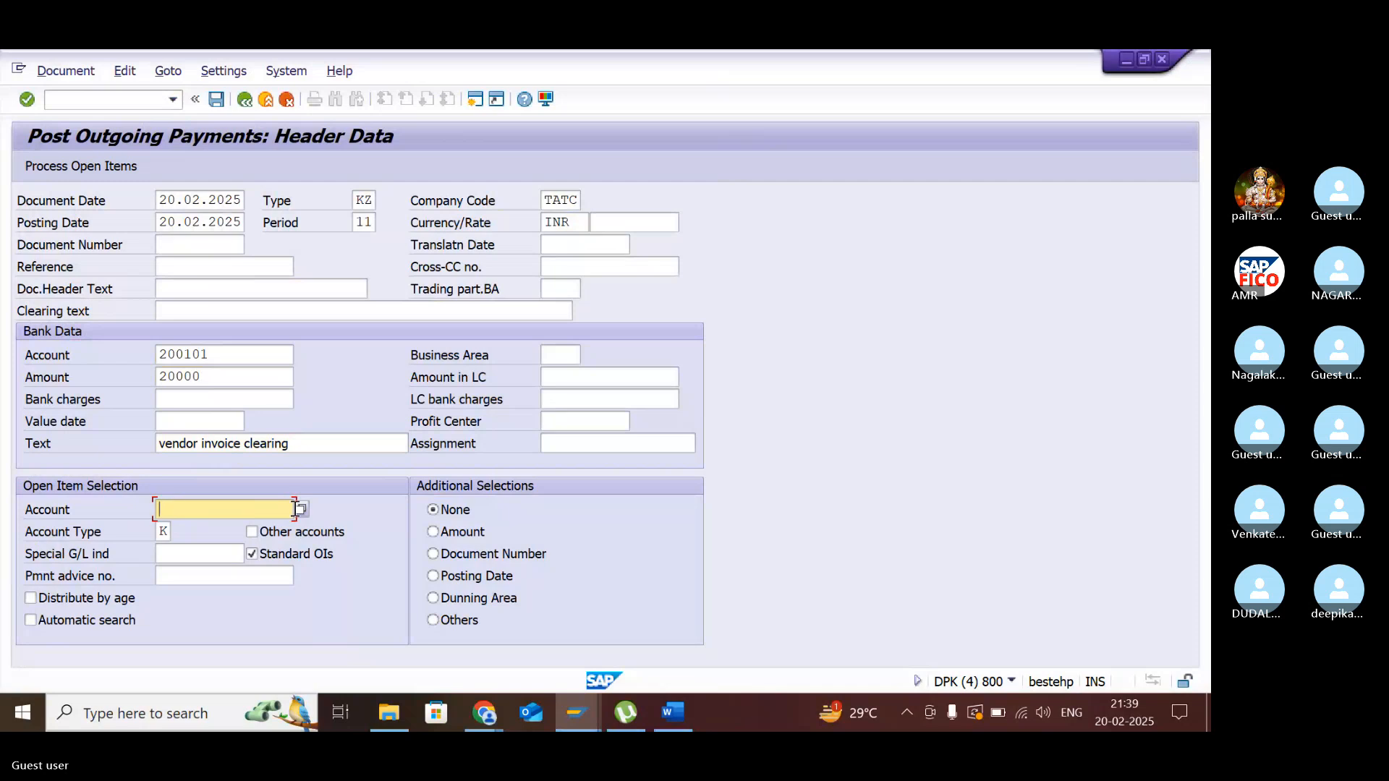
key(Return)
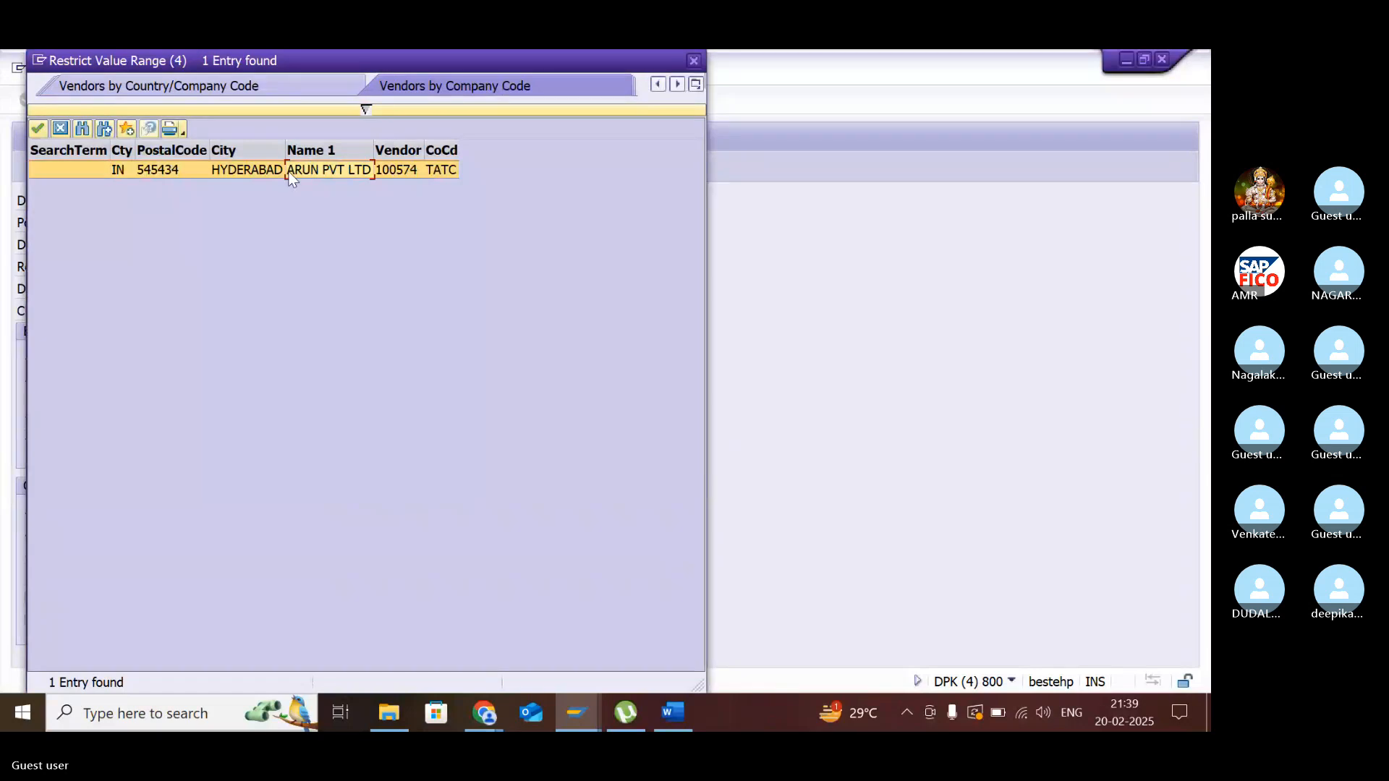
double_click(288, 167)
click(81, 166)
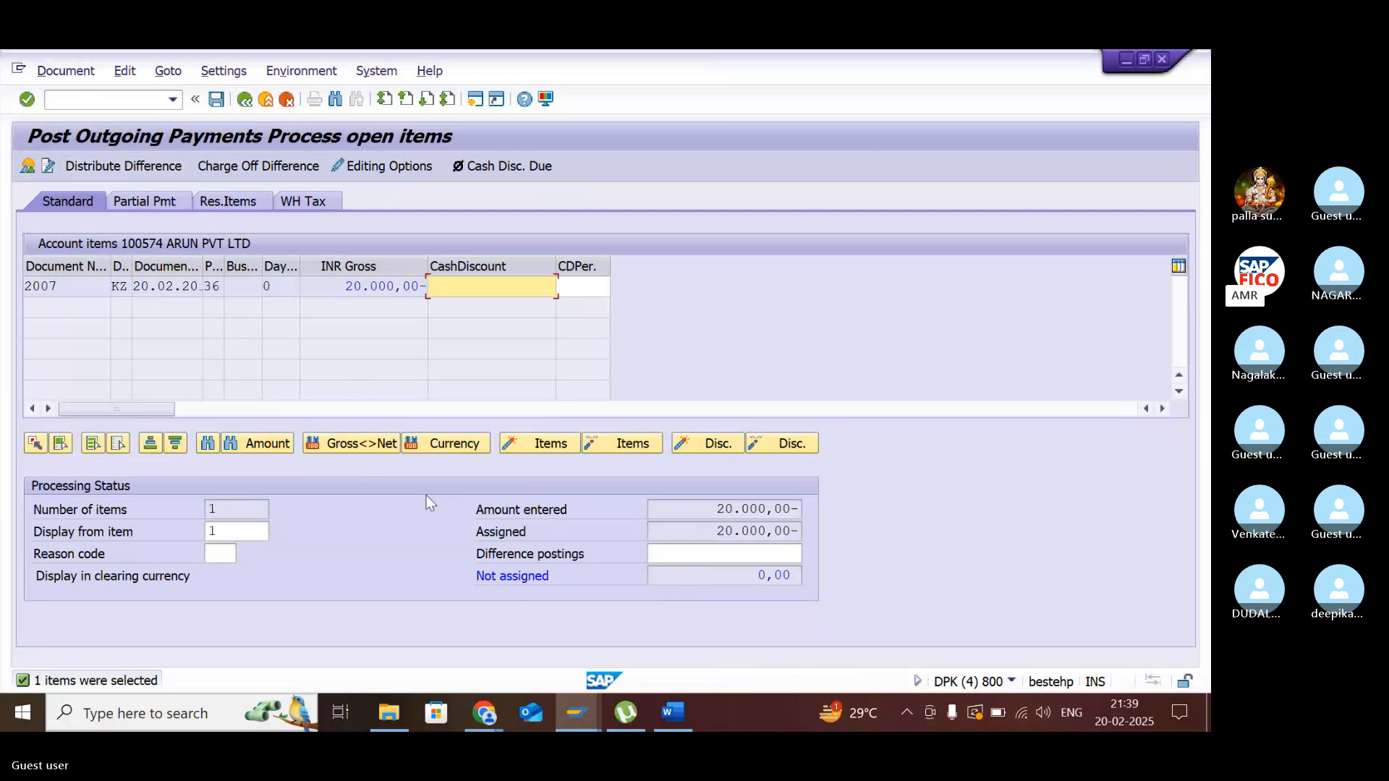
- Simulate the 20.000,00 payment document against the vendor's remaining open item and post it
click(65, 70)
click(88, 115)
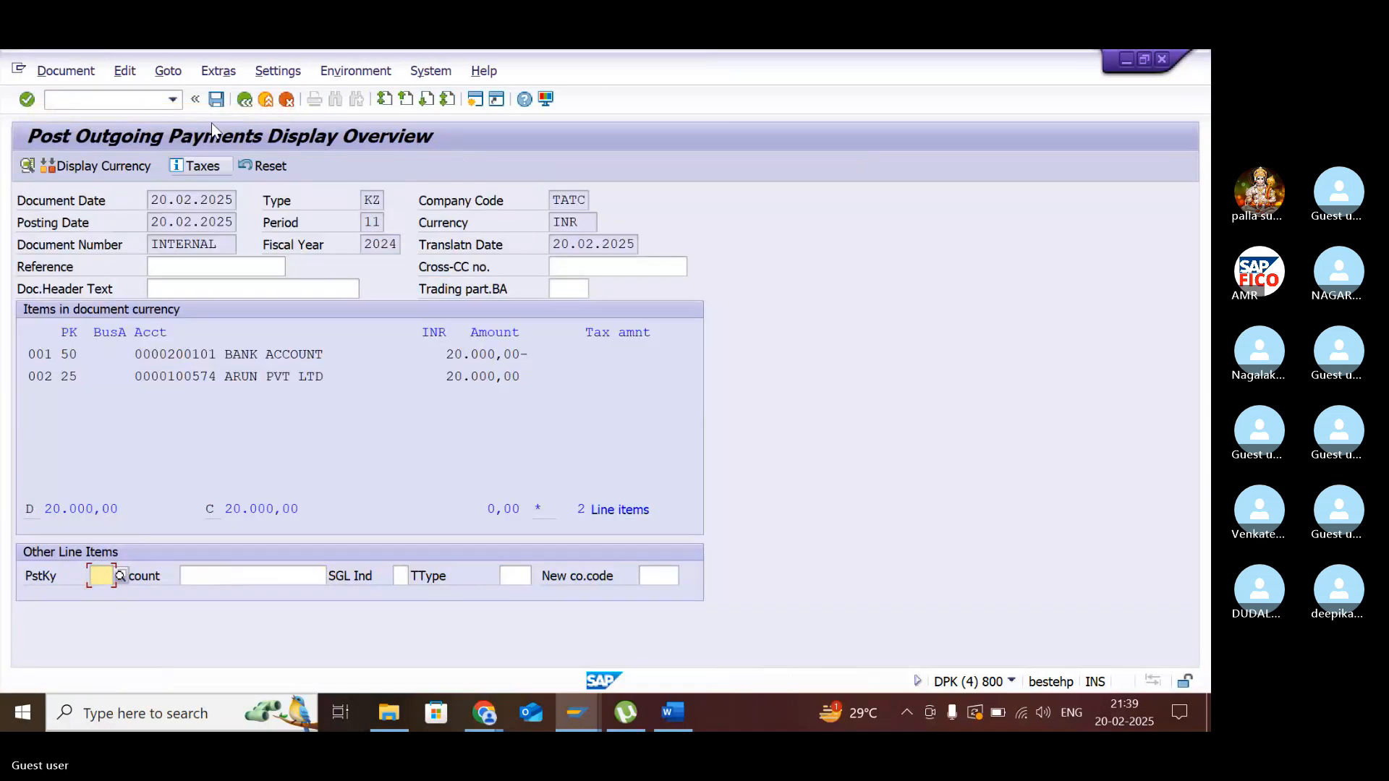
click(217, 101)
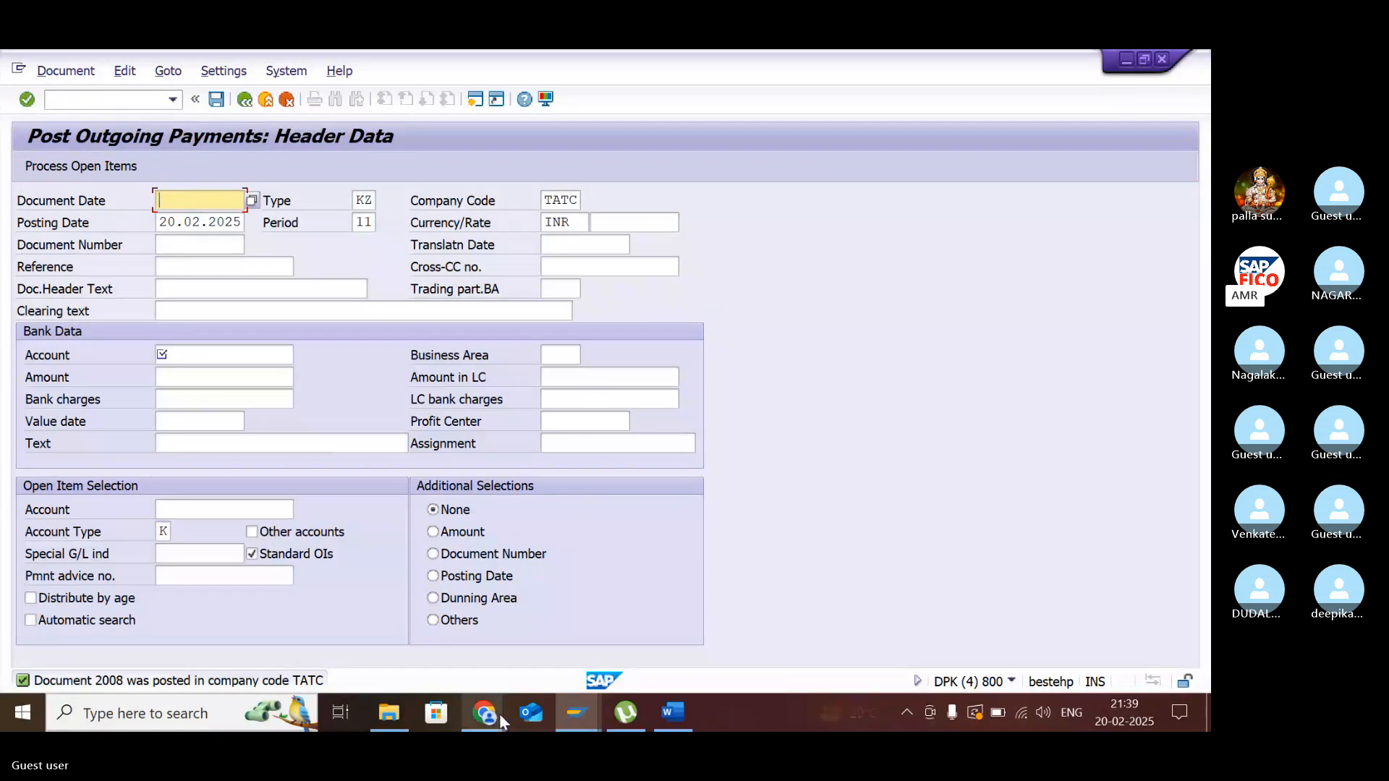
- Switch to the Vendor Line Item Display session and refresh the open items list for ARUN PVT LTD
mouse_move(573, 719)
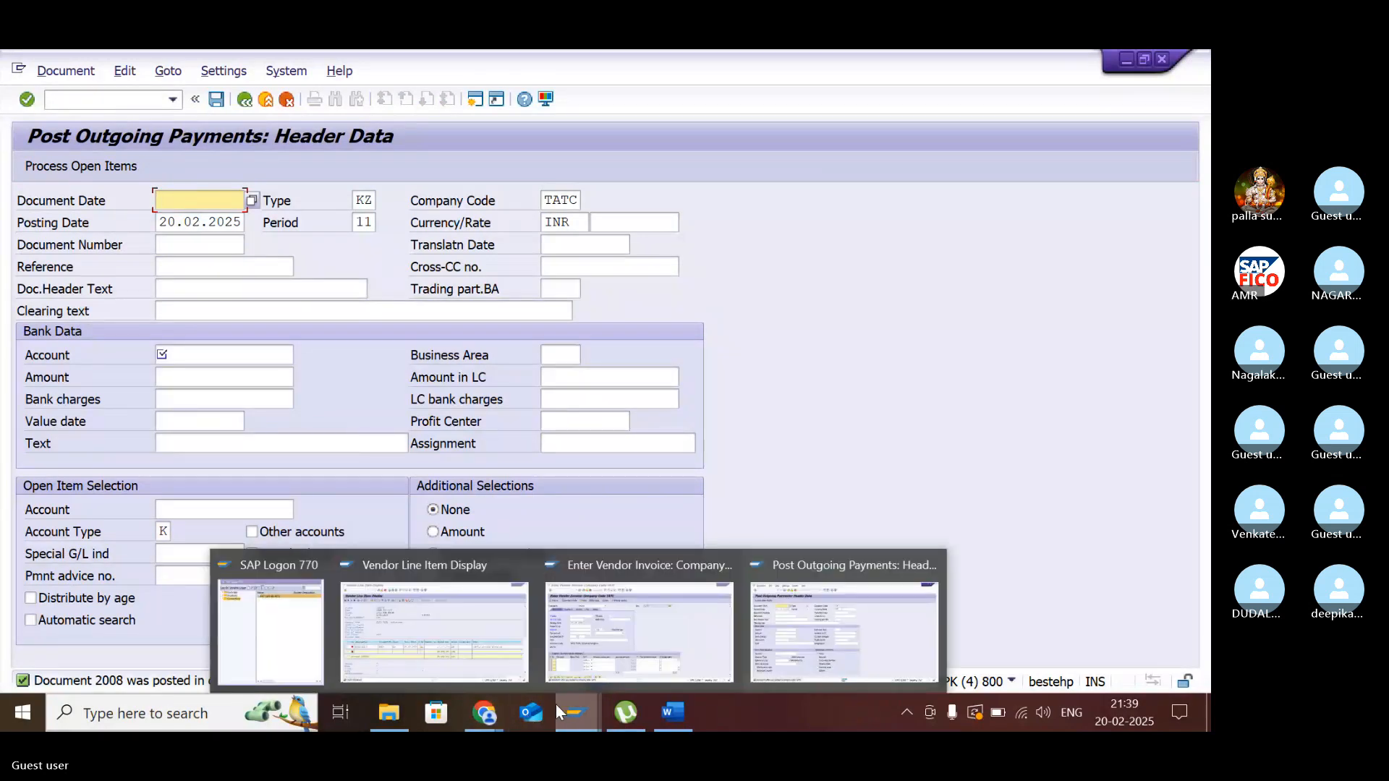
click(483, 642)
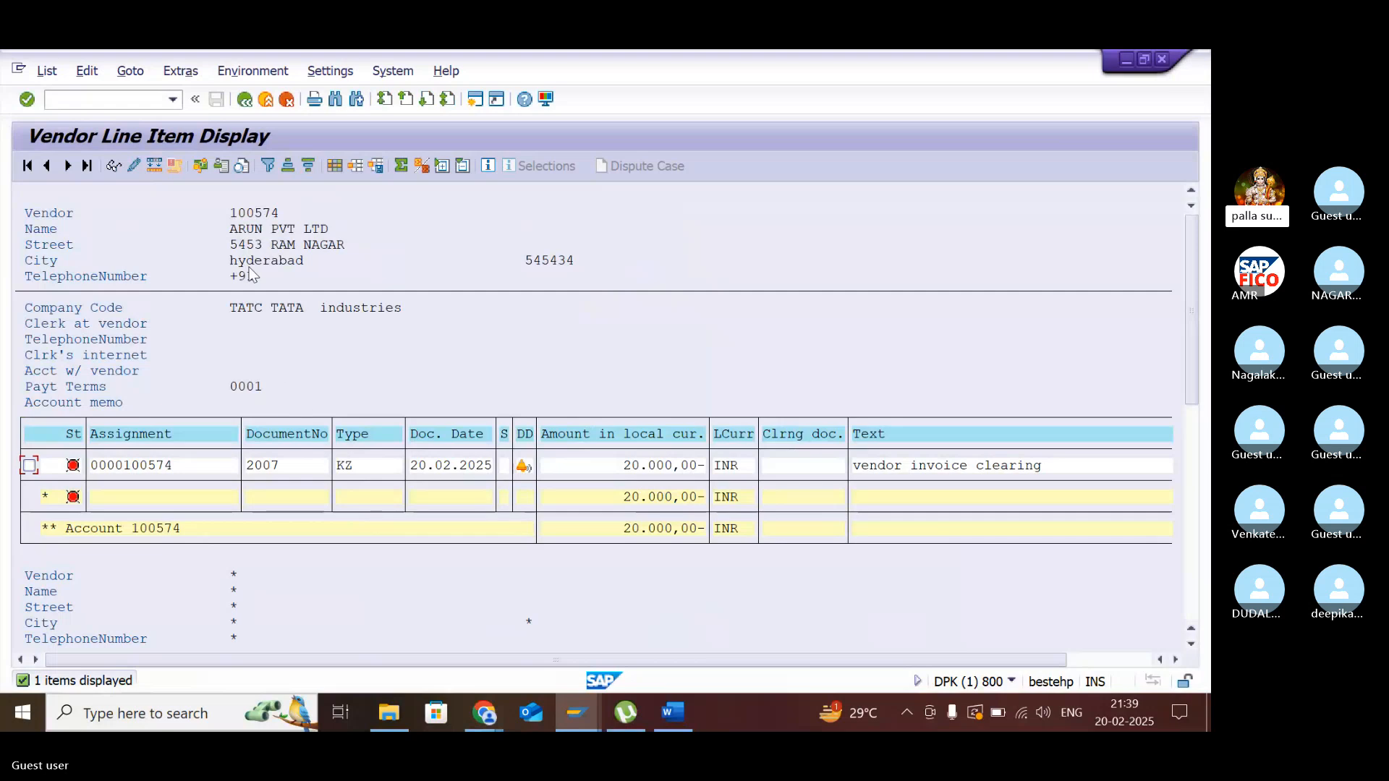
click(63, 83)
click(74, 116)
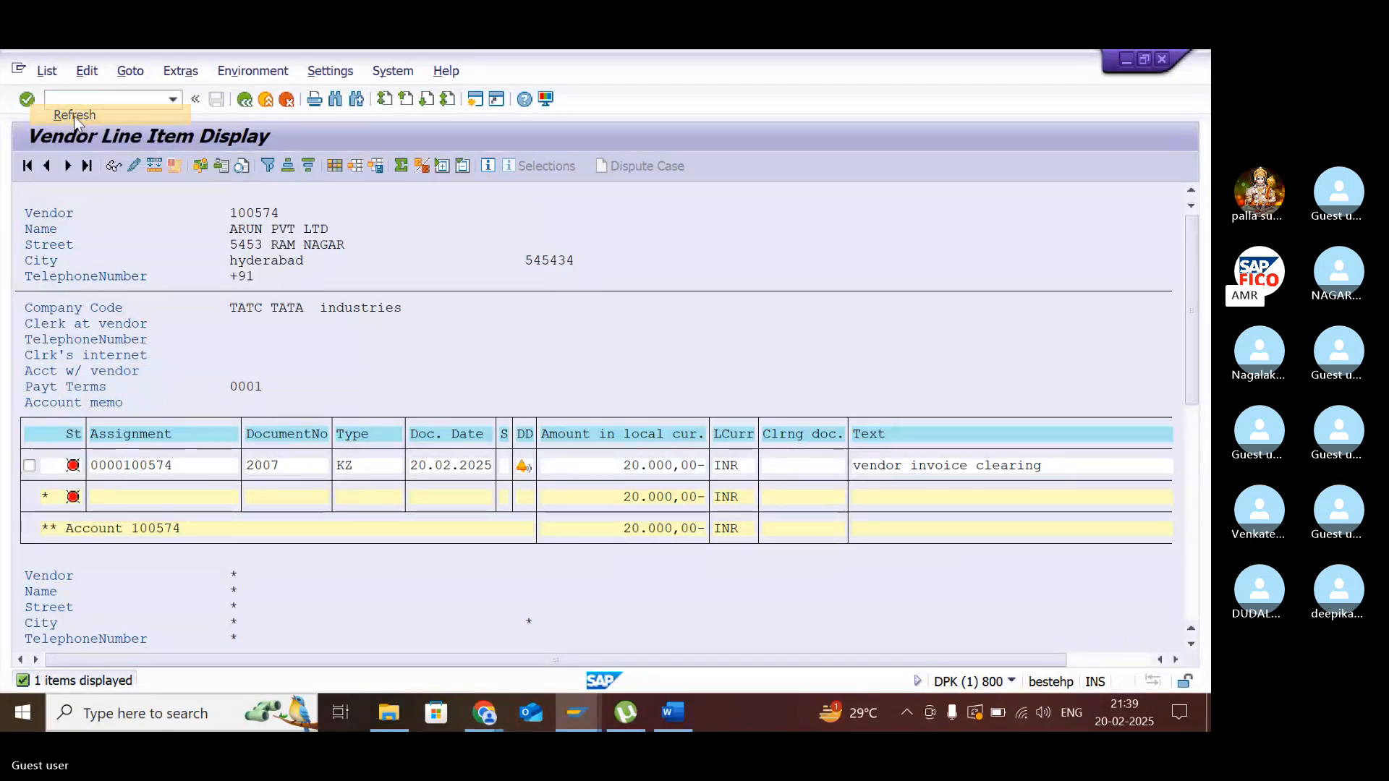
click(564, 598)
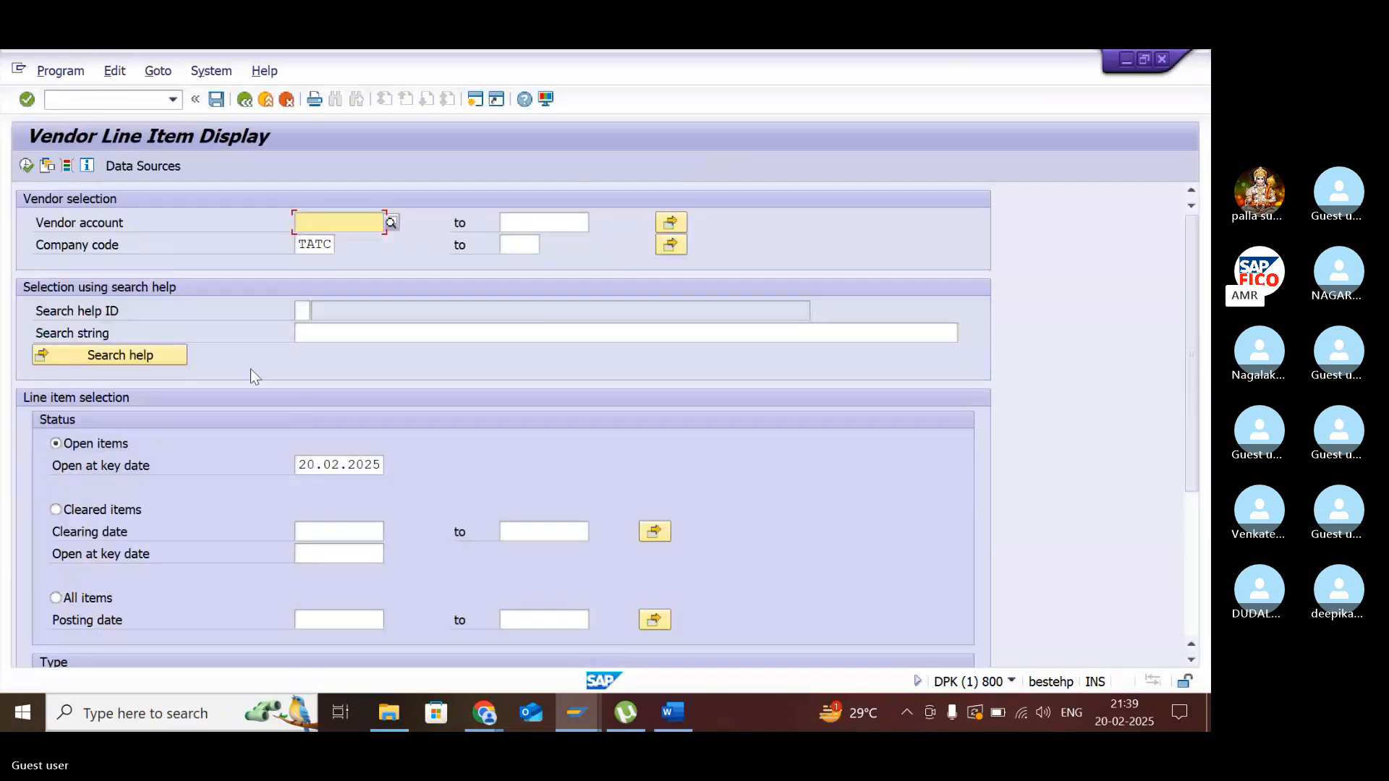
- Display the cleared vendor items for company code TATC and examine the latest payment and clearing document entries
click(57, 506)
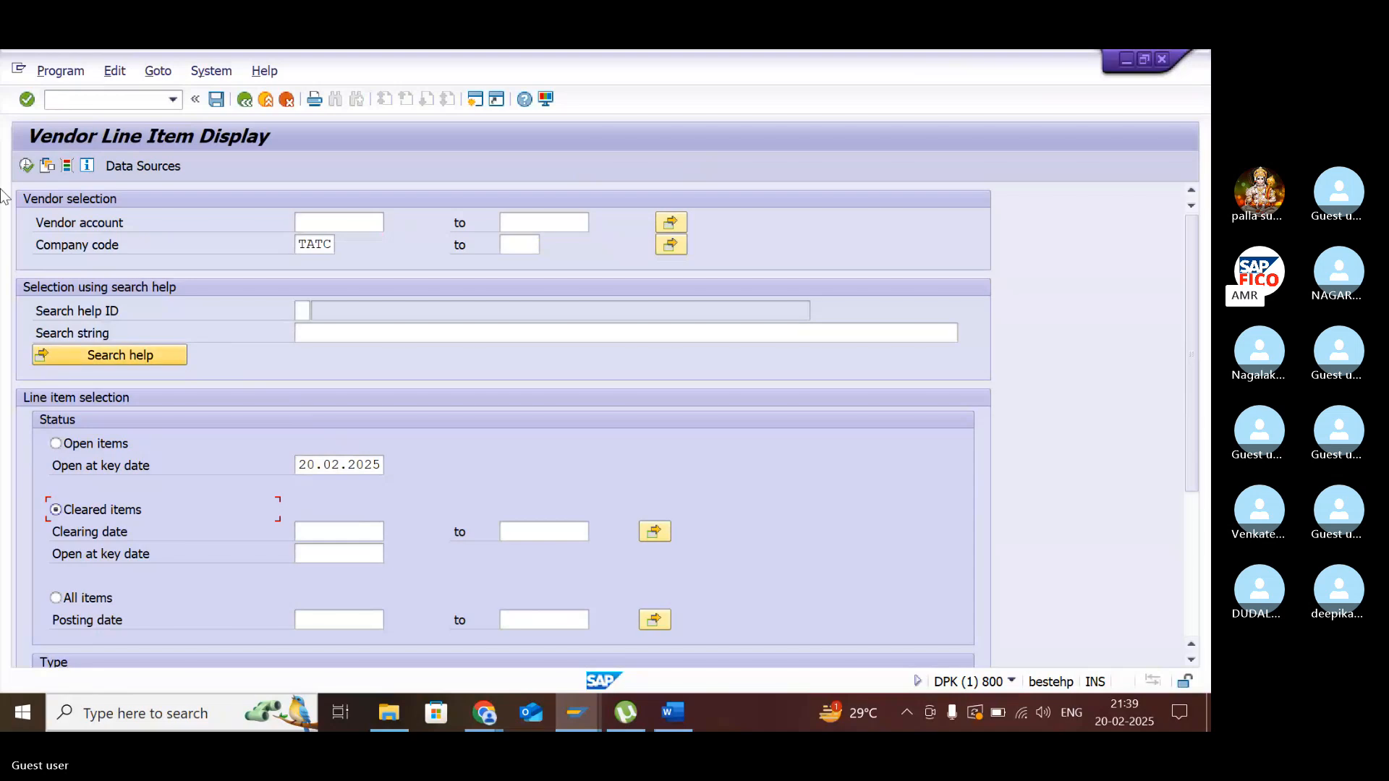
click(26, 166)
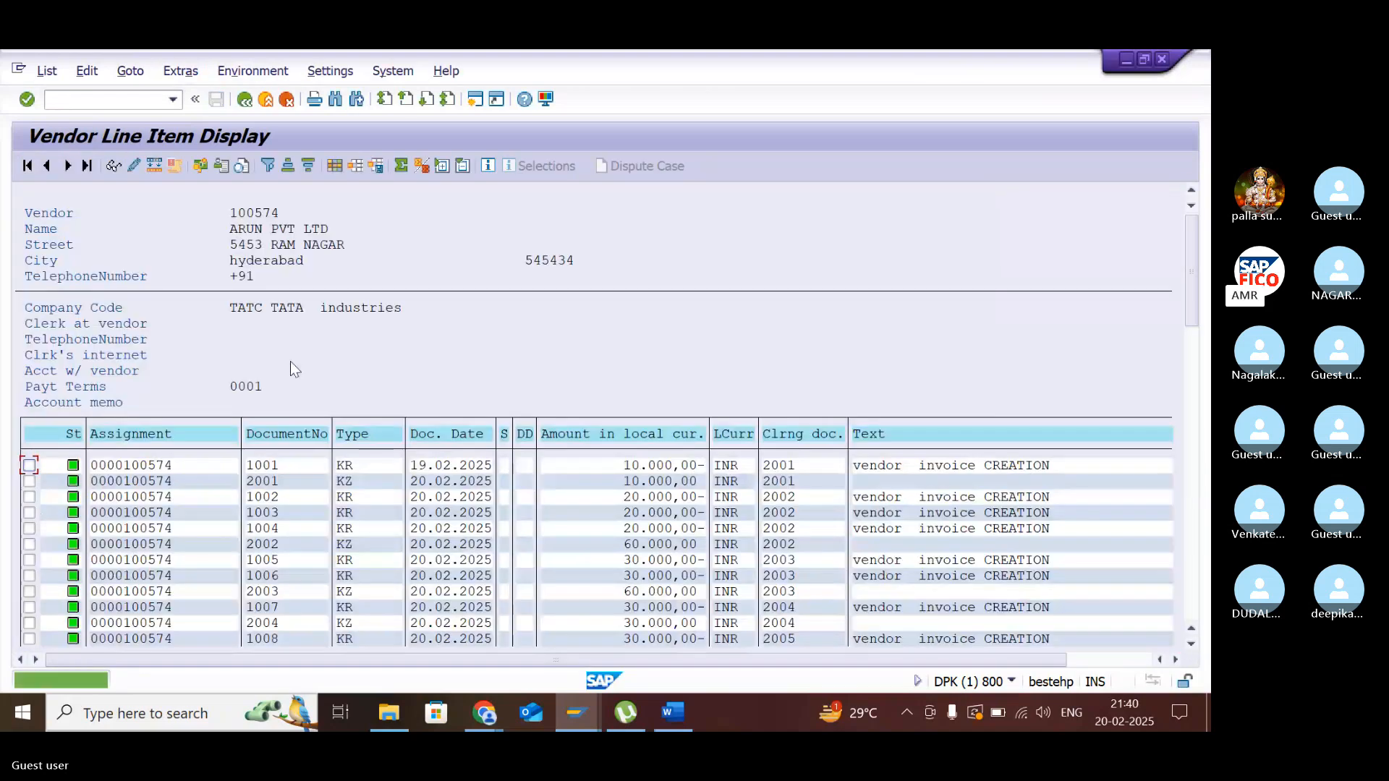
scroll(423, 473, down, 3)
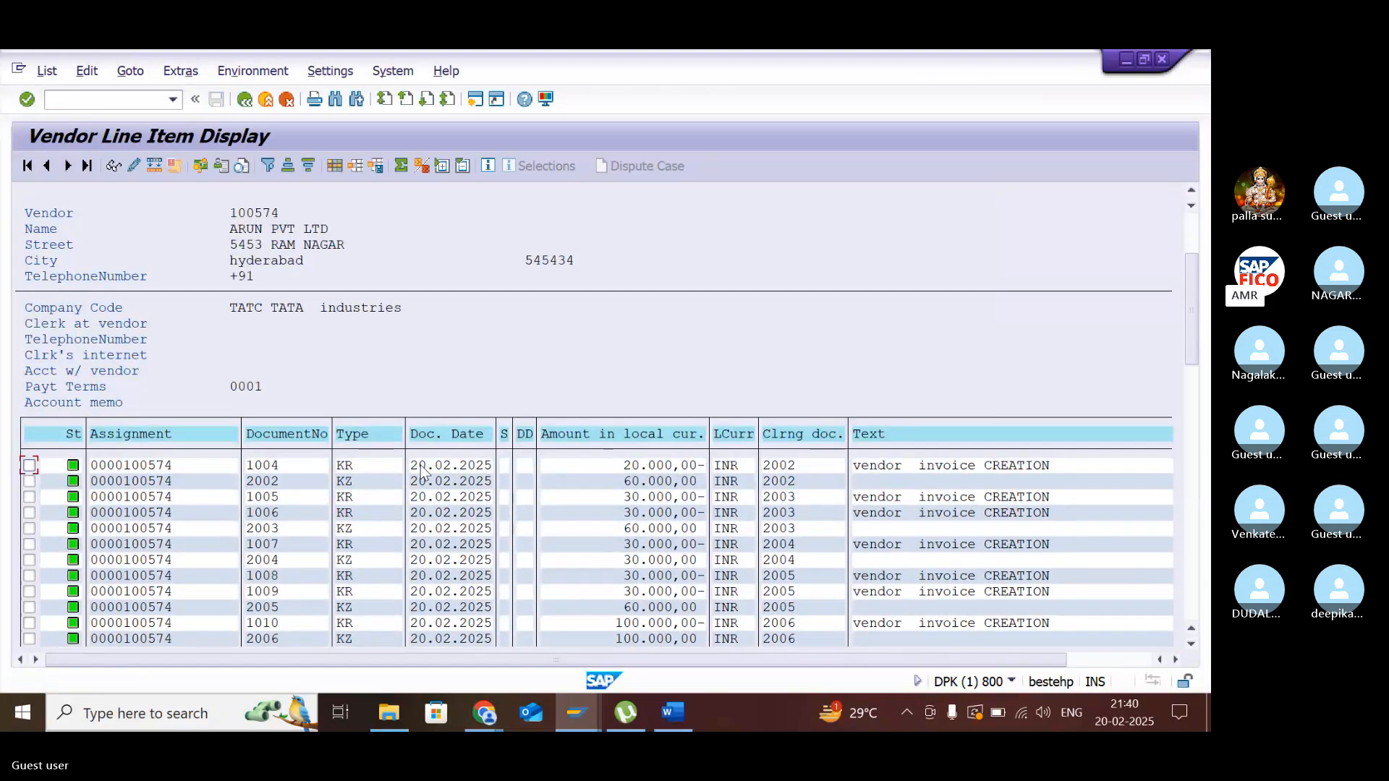
scroll(424, 465, down, 3)
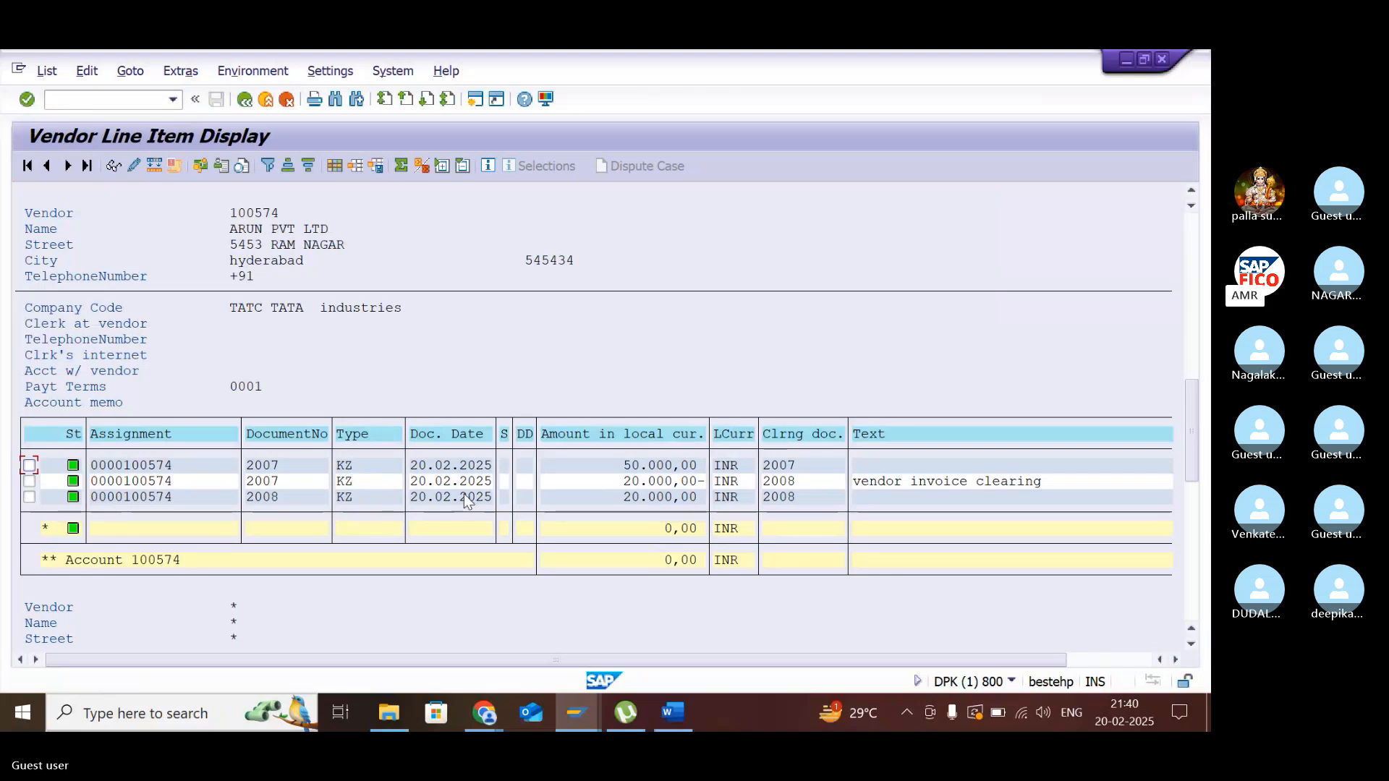
scroll(467, 497, up, 1)
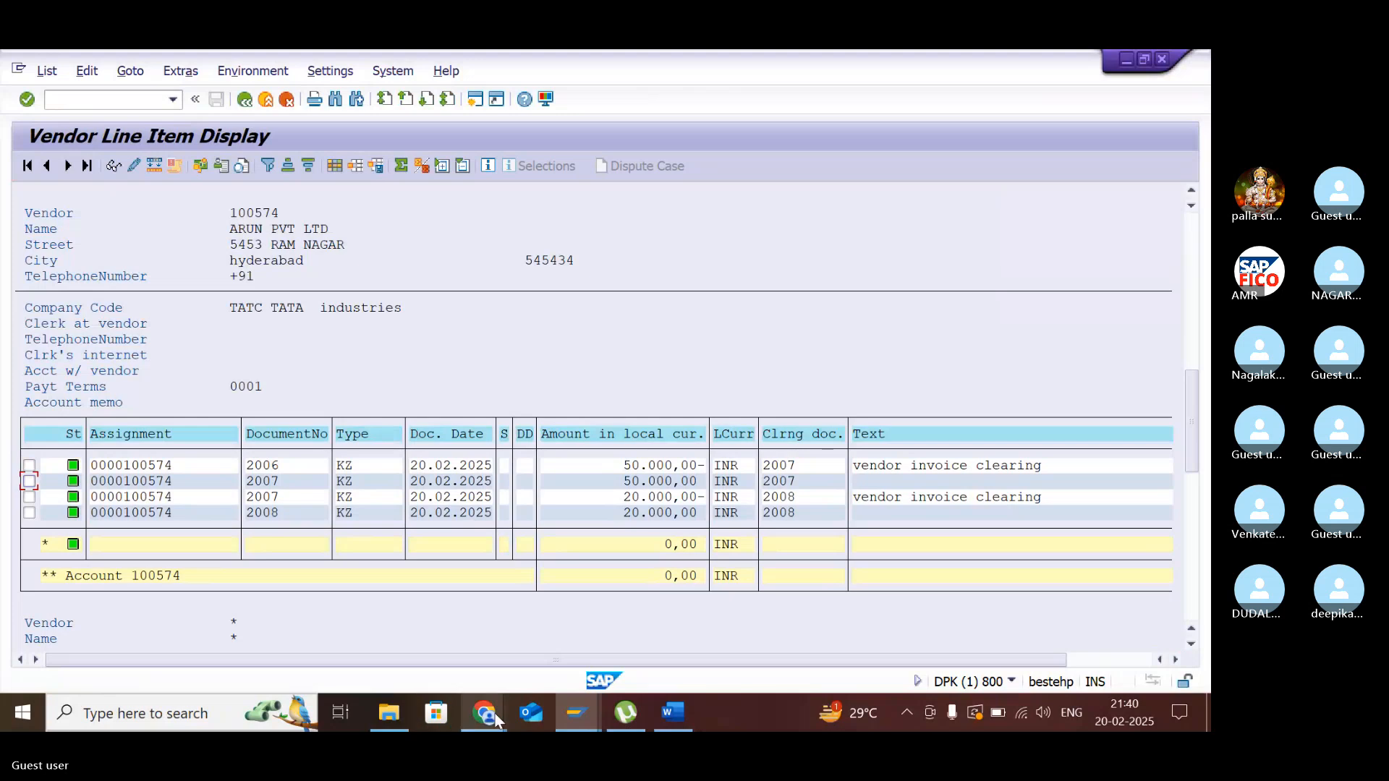
- Switch to the Word document OPEN ITEM AND VENDOR CREATION and set the three raw material purchase entry lines to font size 16
mouse_move(495, 718)
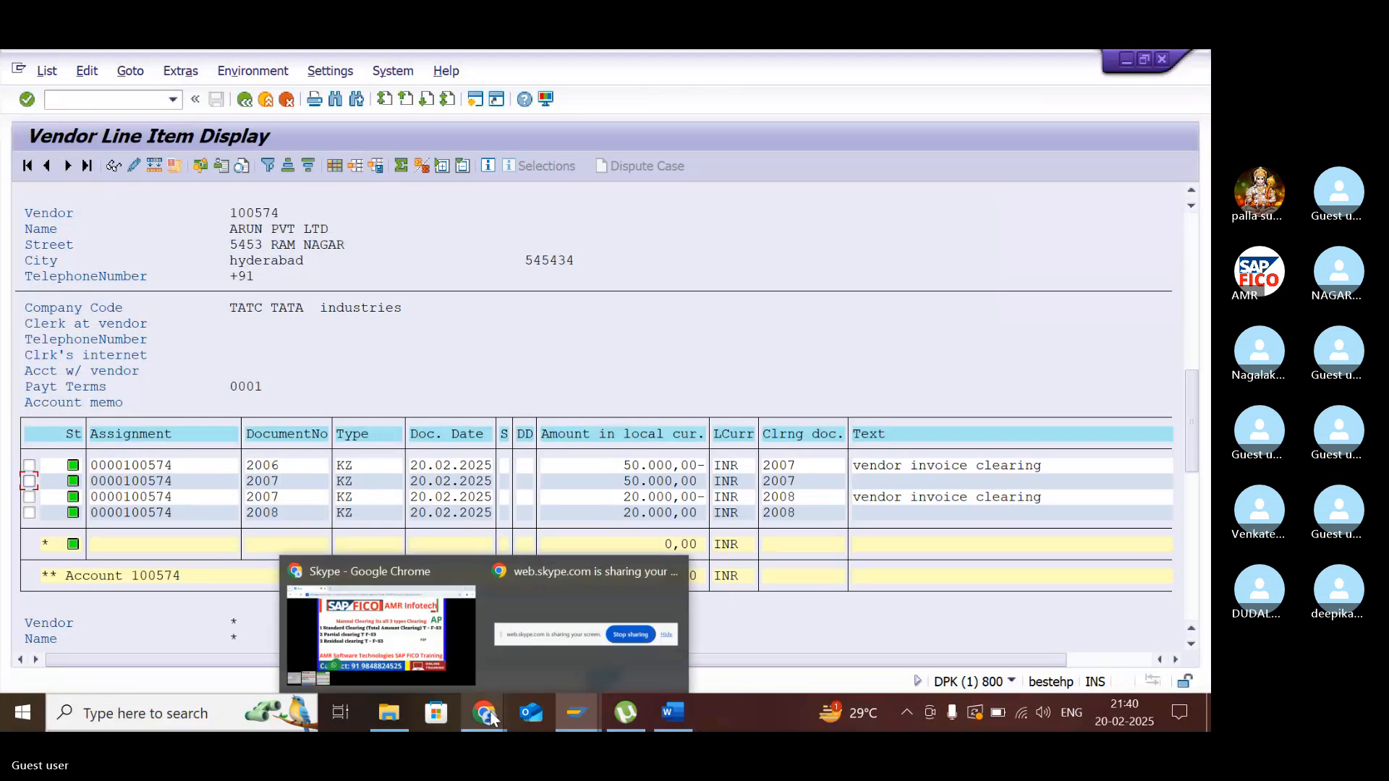
click(446, 645)
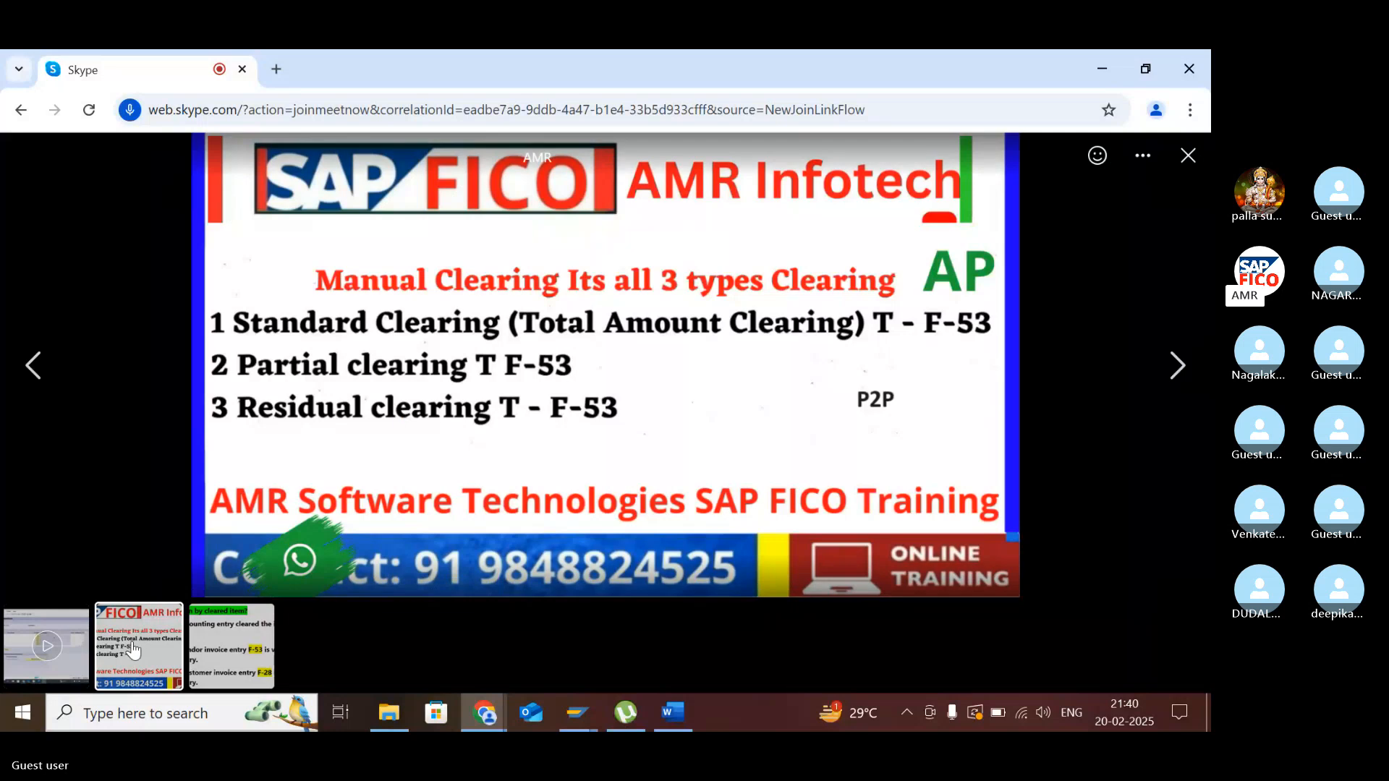
click(676, 712)
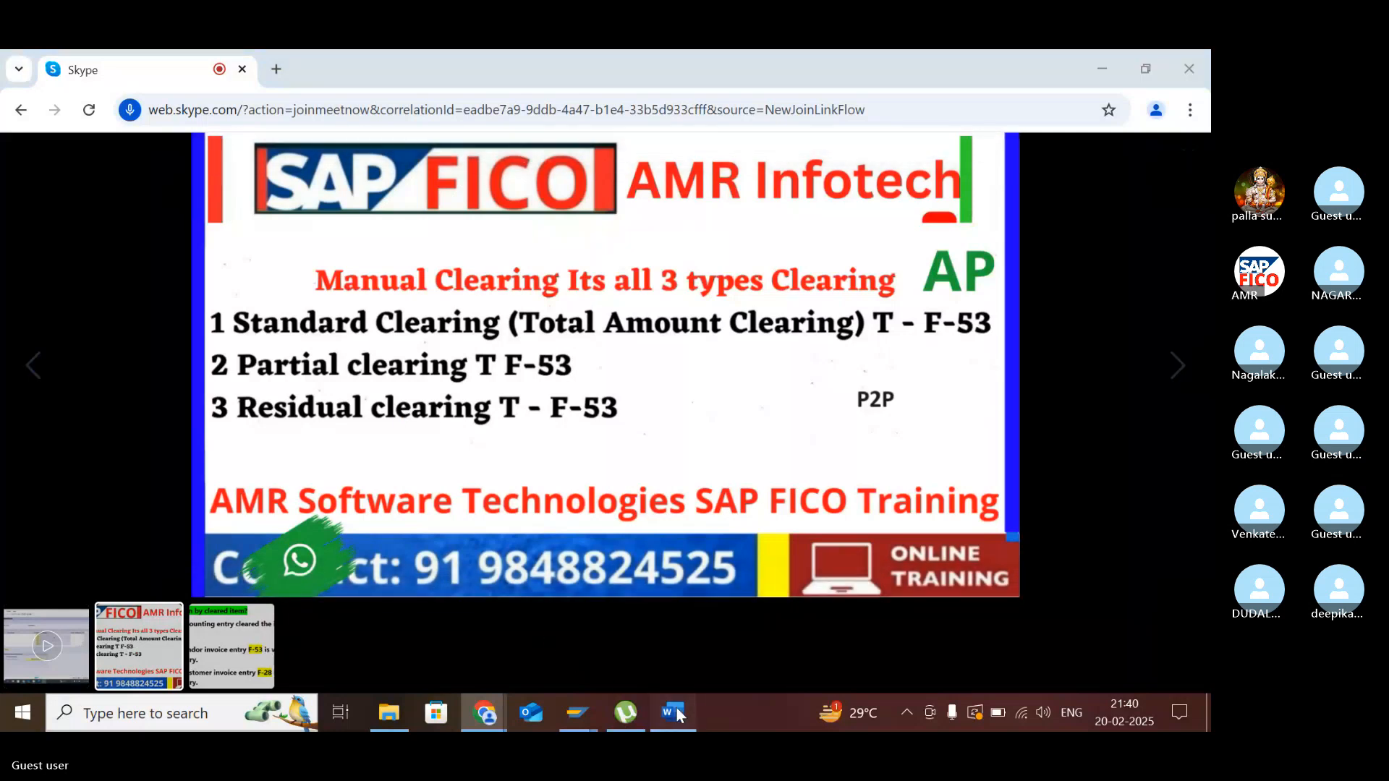
scroll(663, 442, up, 2)
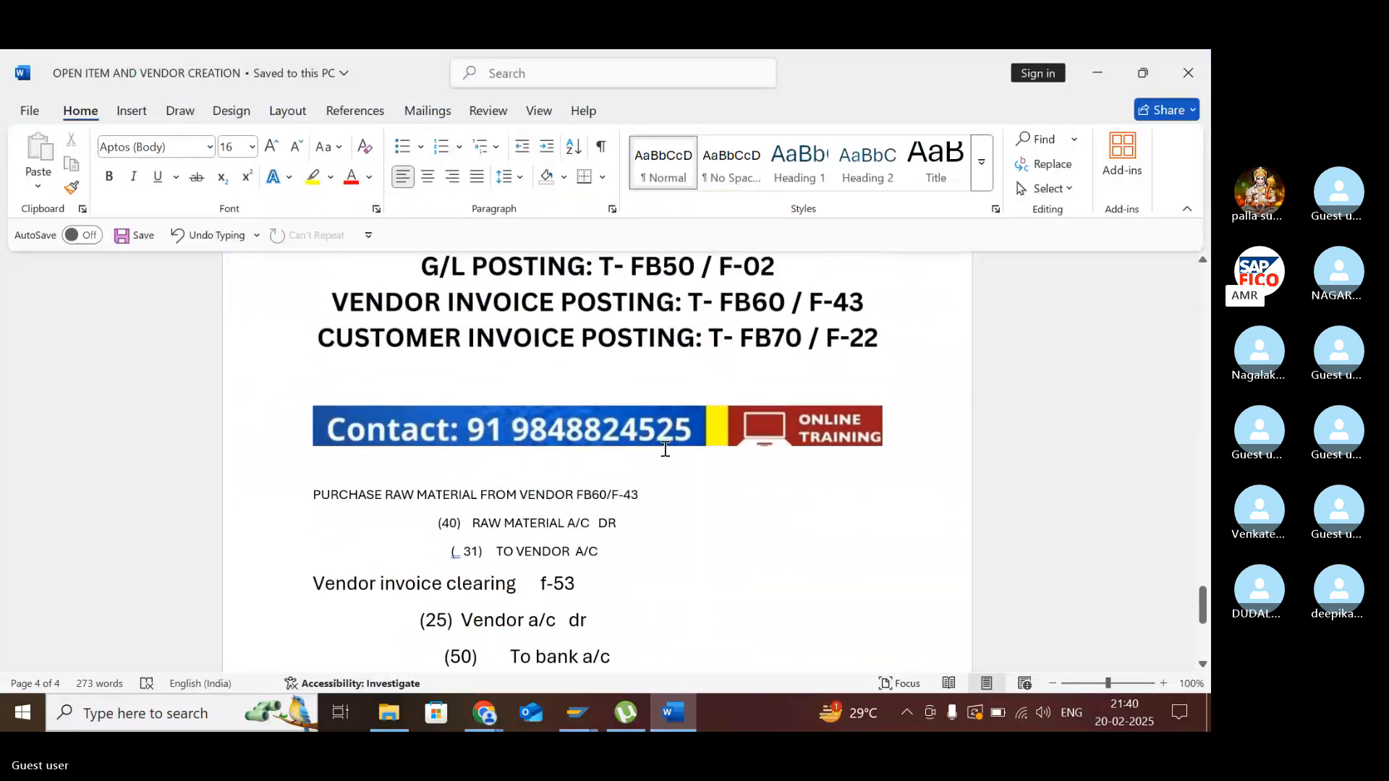
scroll(666, 449, down, 5)
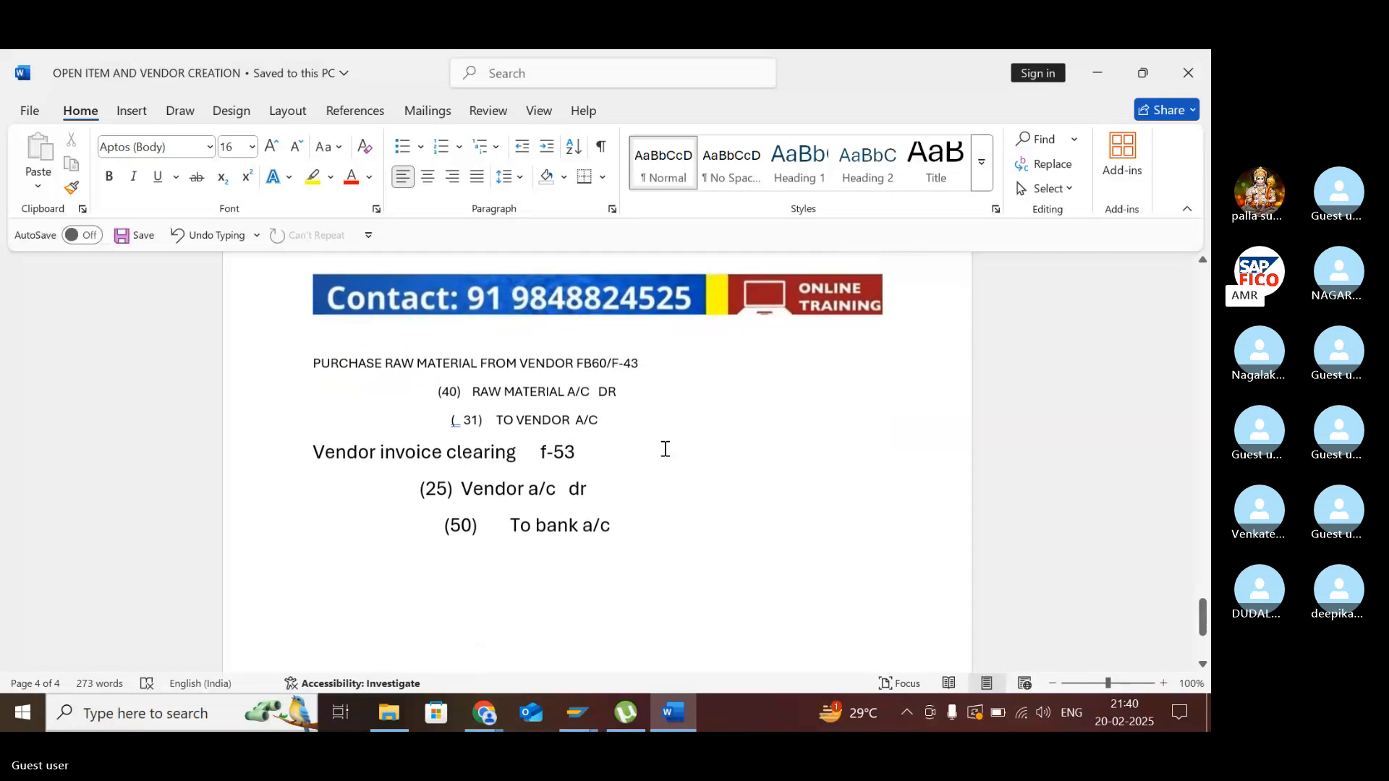
scroll(666, 449, up, 1)
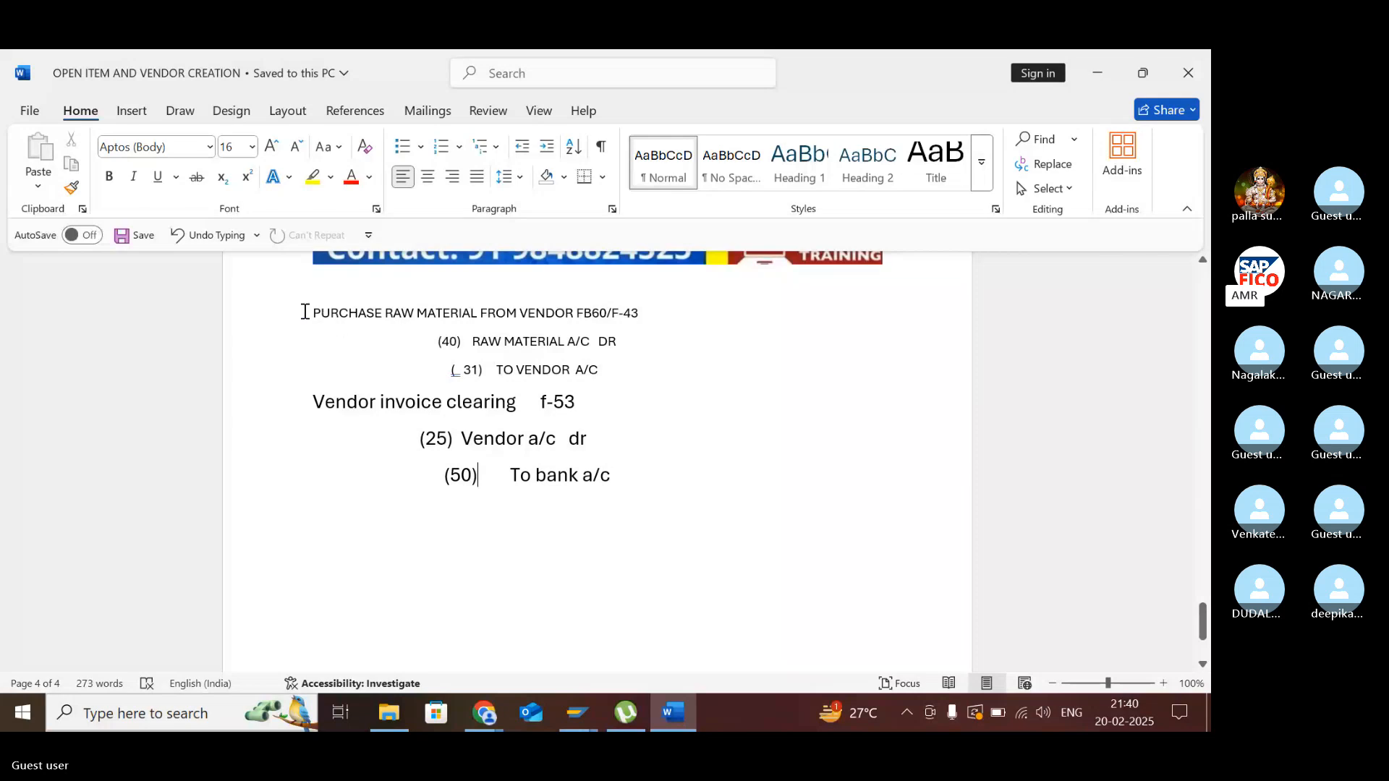
drag(304, 312, 680, 371)
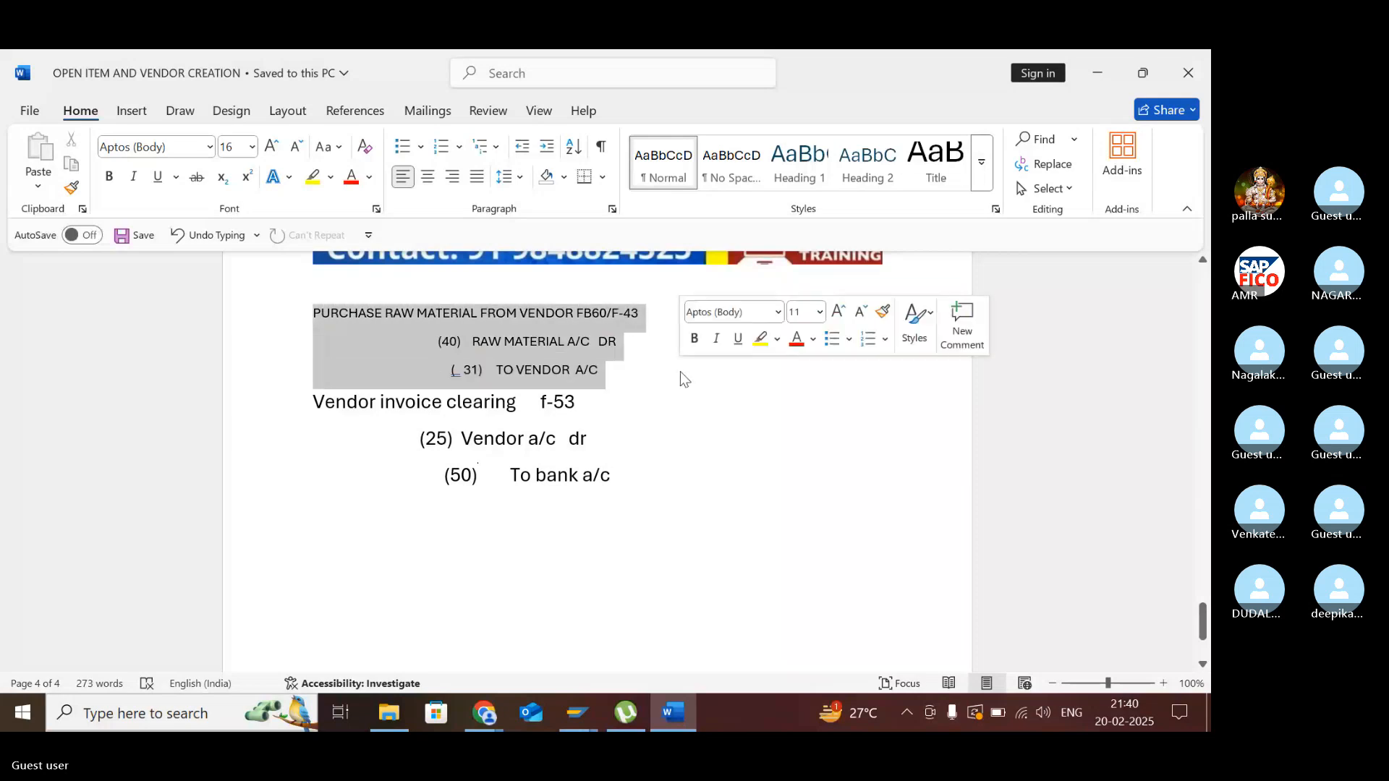
click(251, 147)
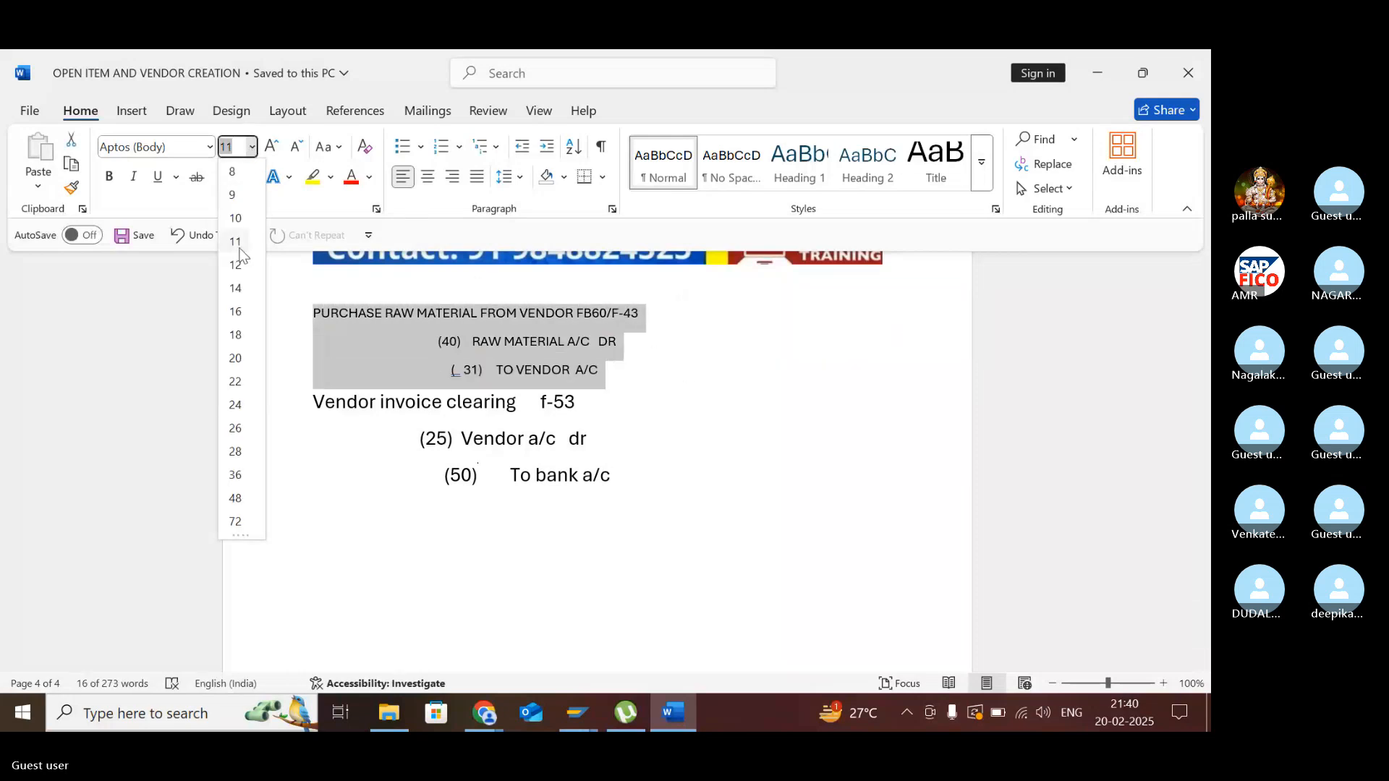
click(236, 311)
click(688, 479)
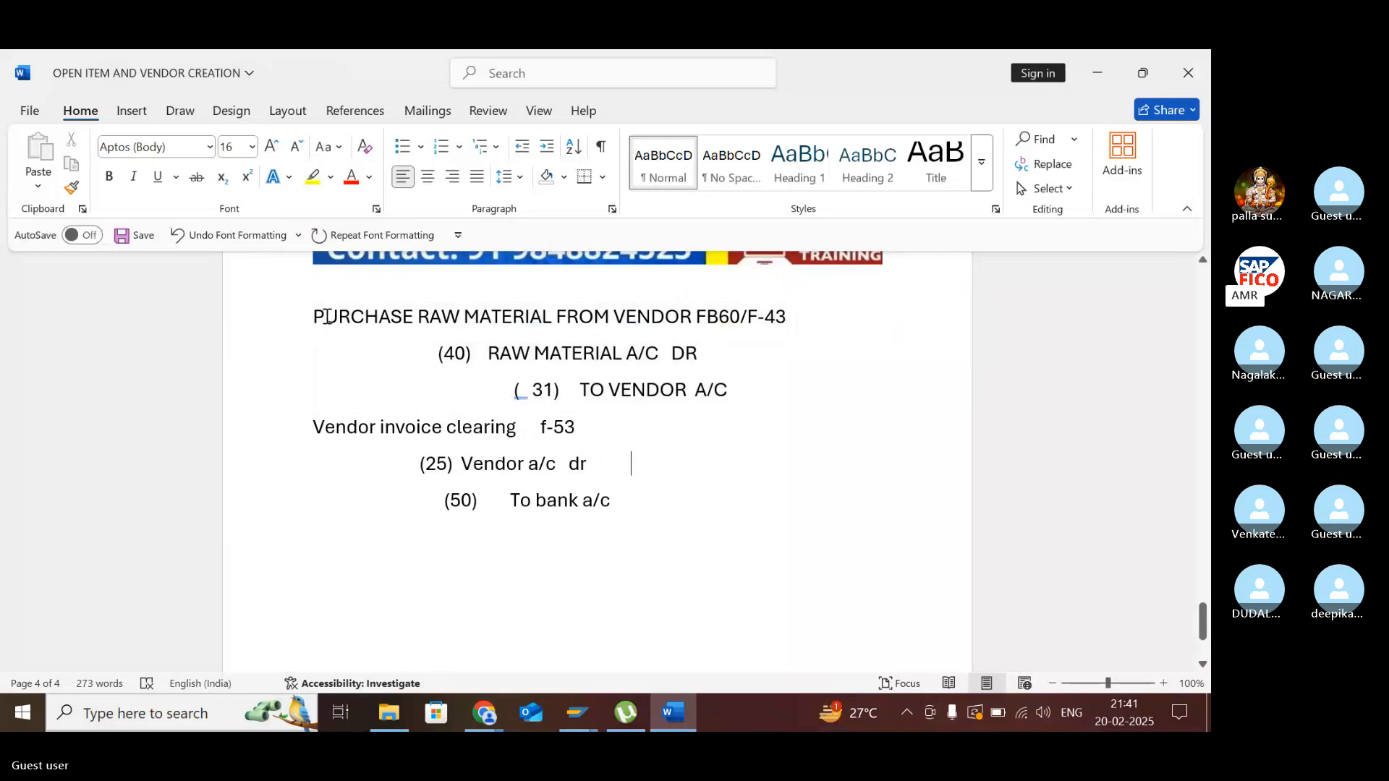
- Review the purchase and vendor invoice clearing journal entries in the Word notes and save the document
scroll(505, 370, up, 2)
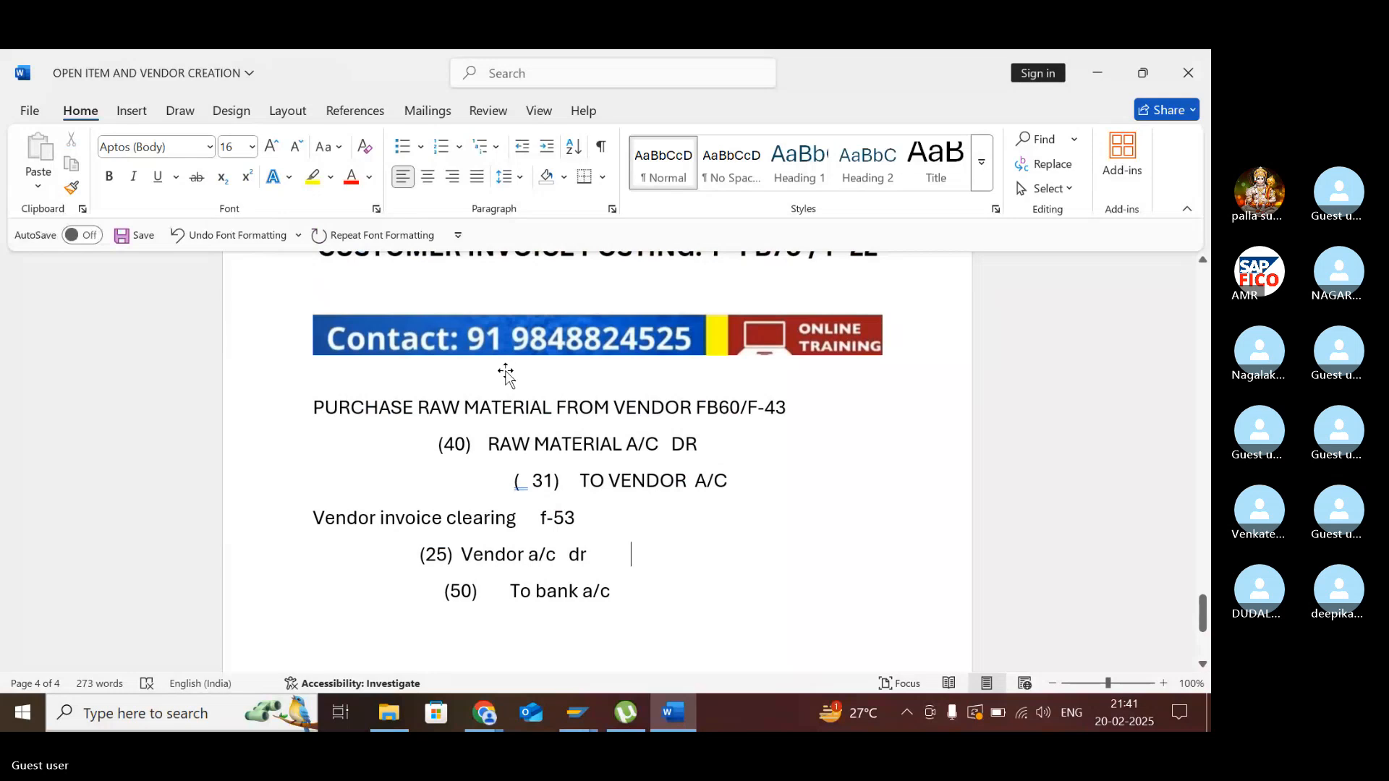
scroll(505, 370, up, 3)
scroll(503, 369, down, 3)
drag(307, 410, 644, 600)
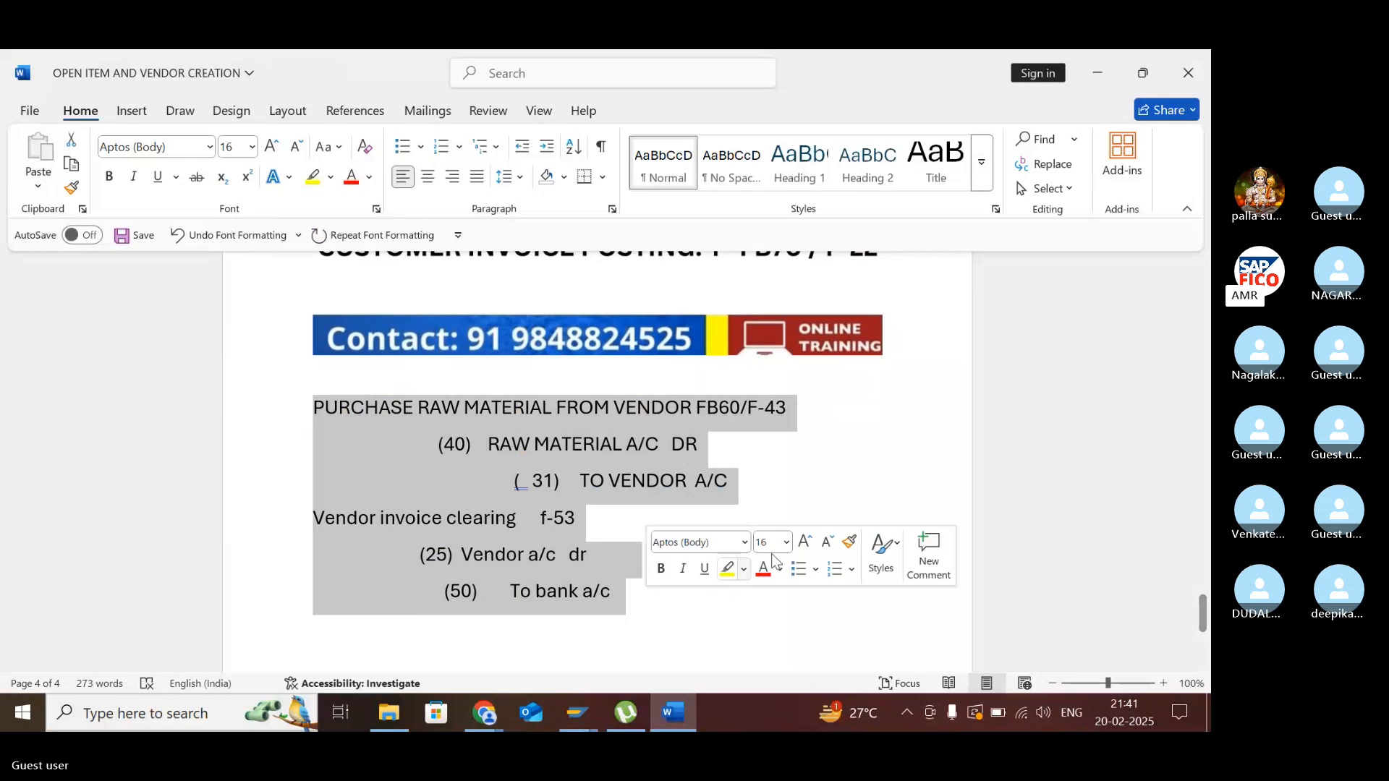
click(828, 483)
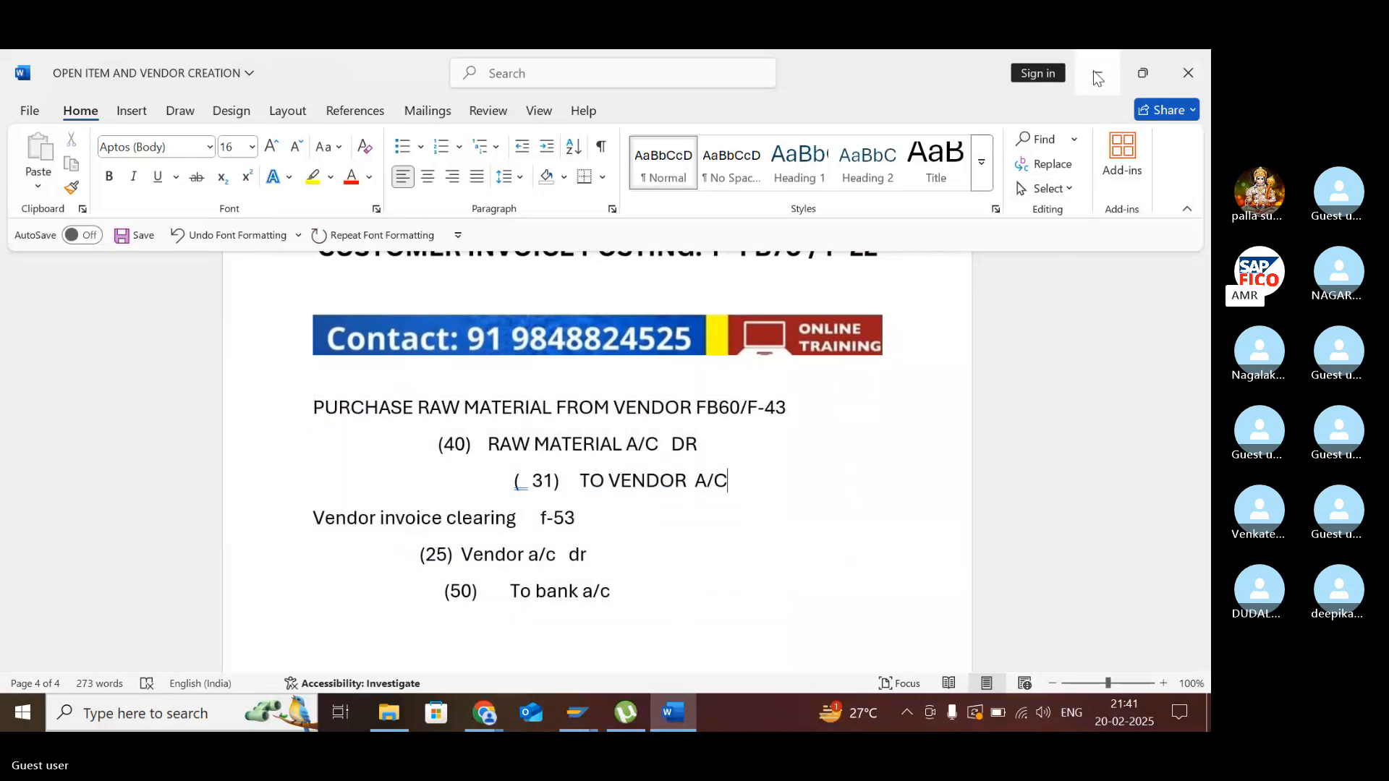
click(153, 239)
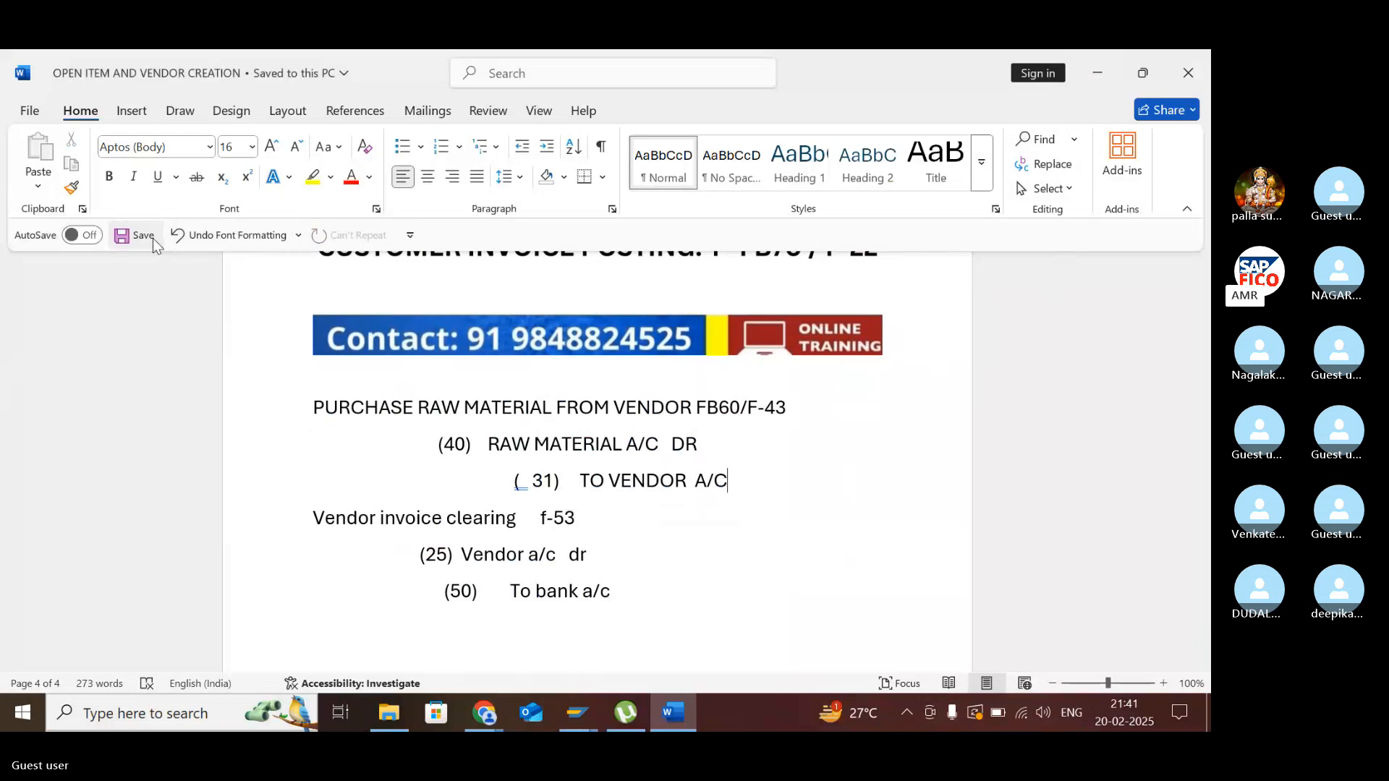
- Switch to the Skype meeting in Chrome, close the enlarged manual clearing slide and start a chat message
scroll(678, 392, up, 2)
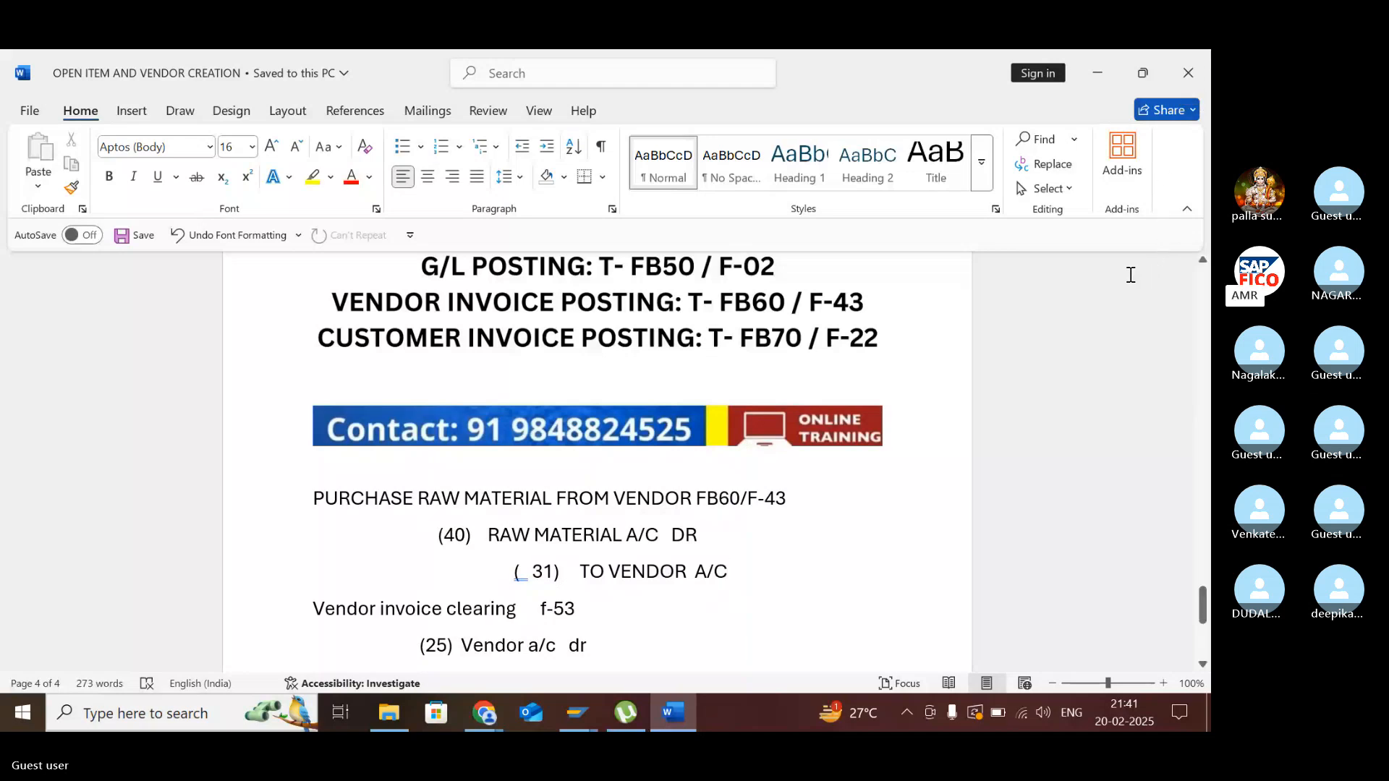
scroll(1134, 276, up, 1)
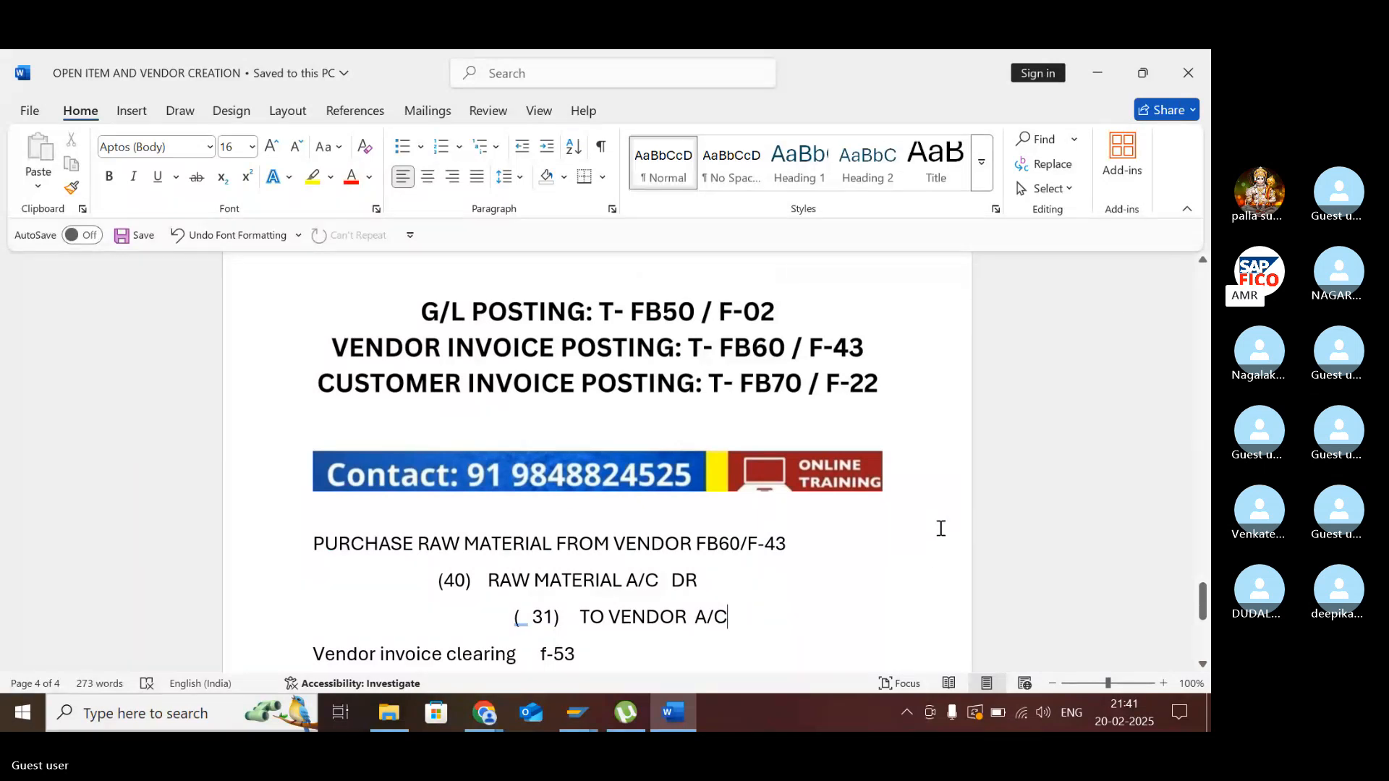
scroll(940, 528, down, 2)
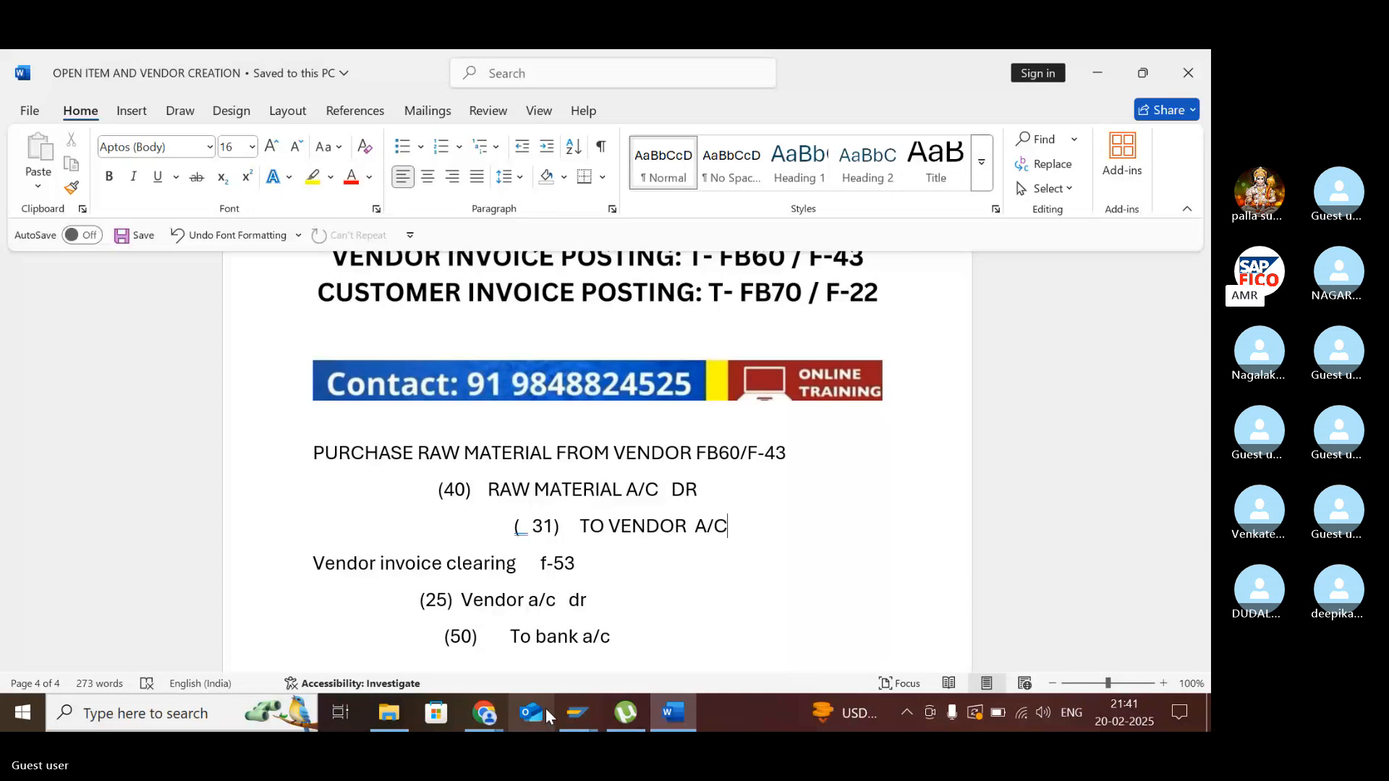
mouse_move(490, 720)
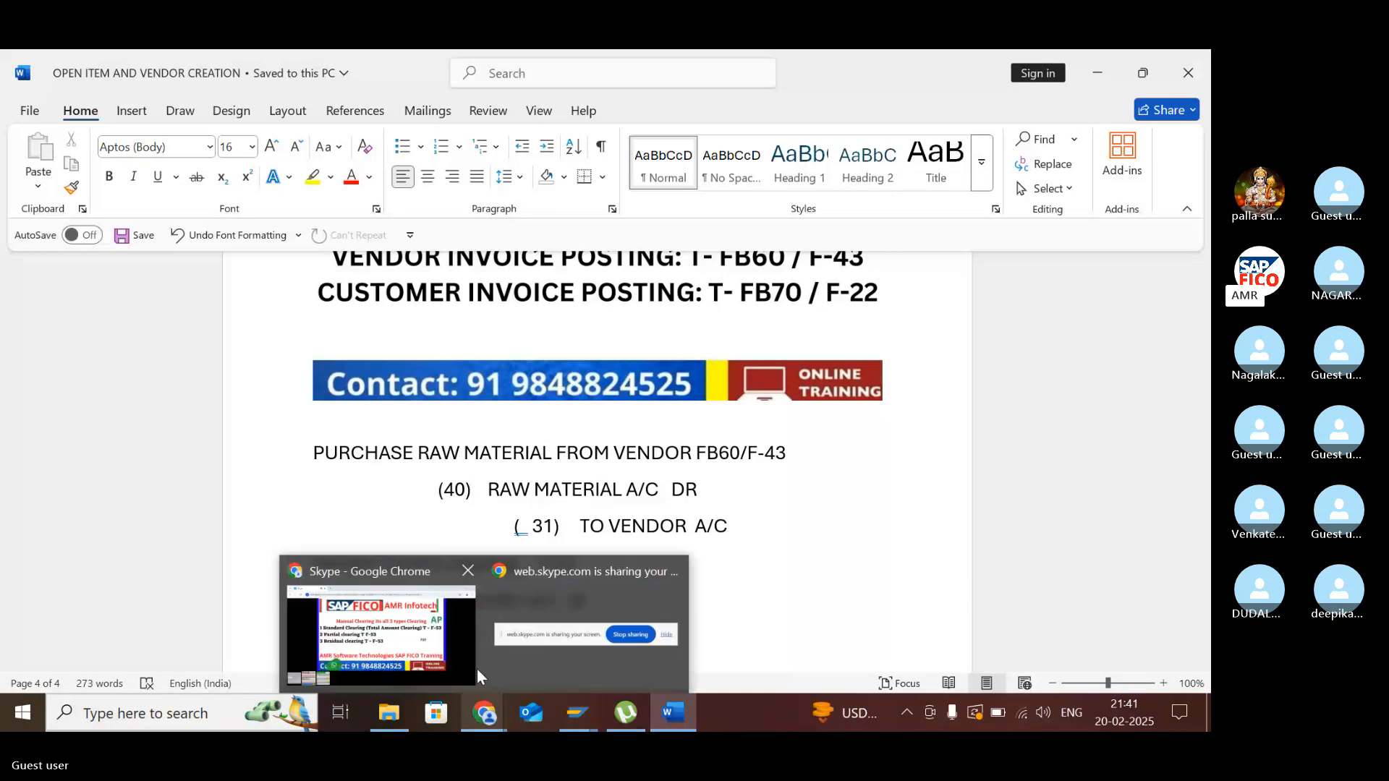
click(450, 626)
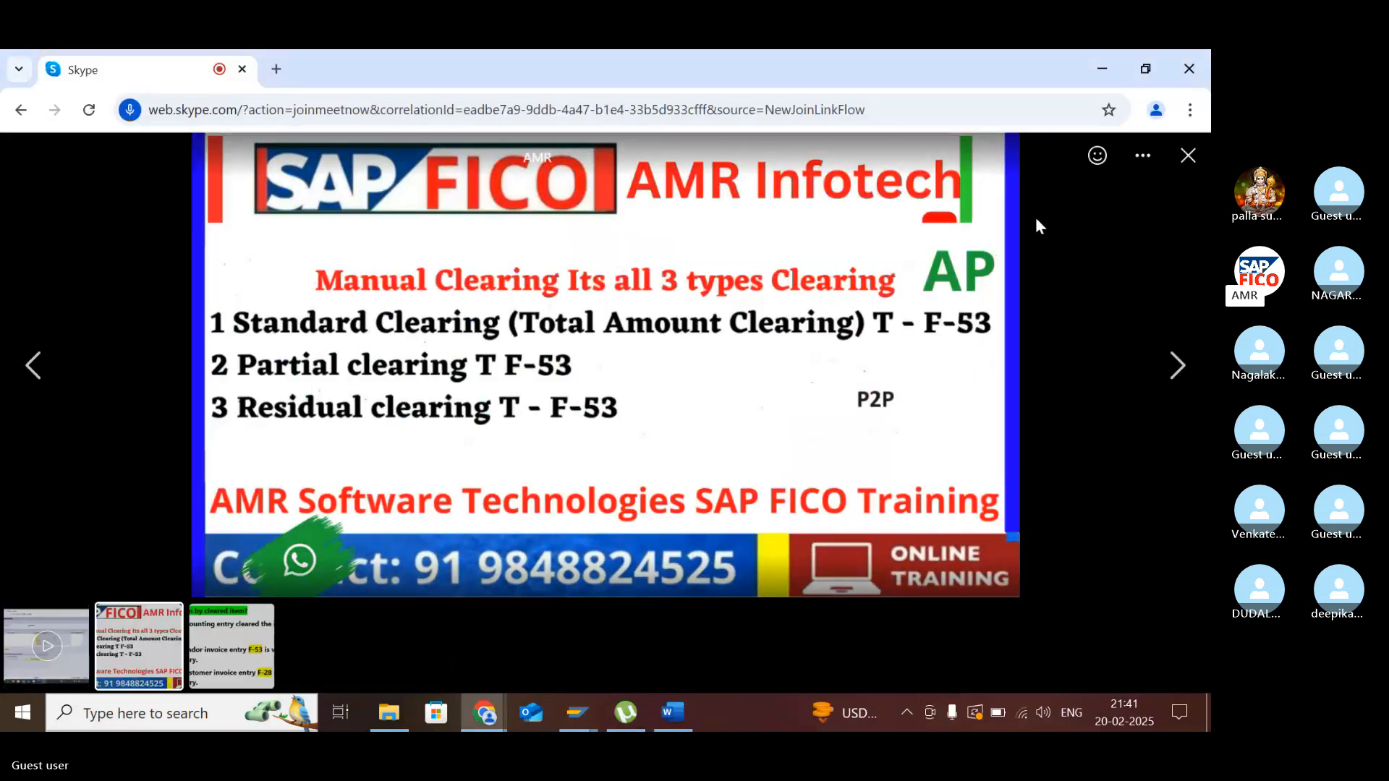
click(1188, 156)
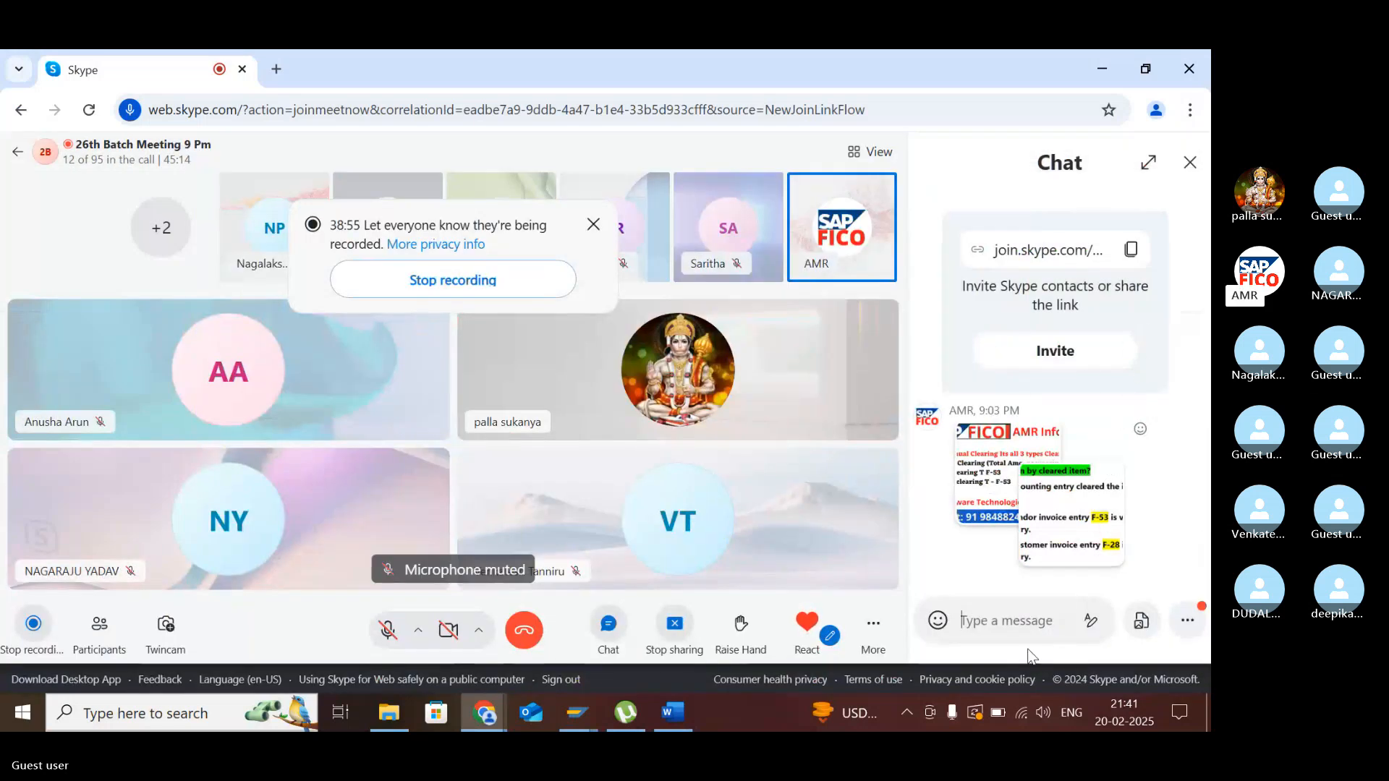
click(1005, 620)
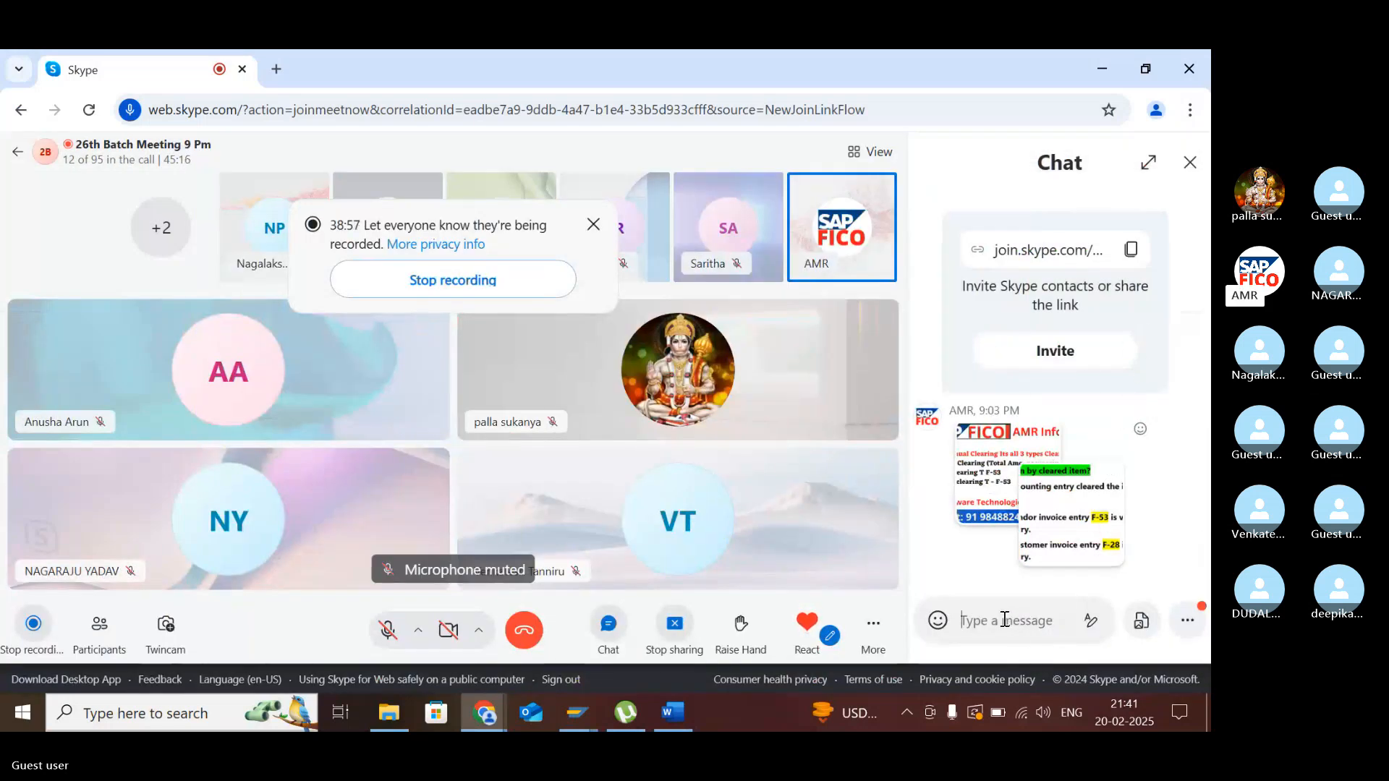